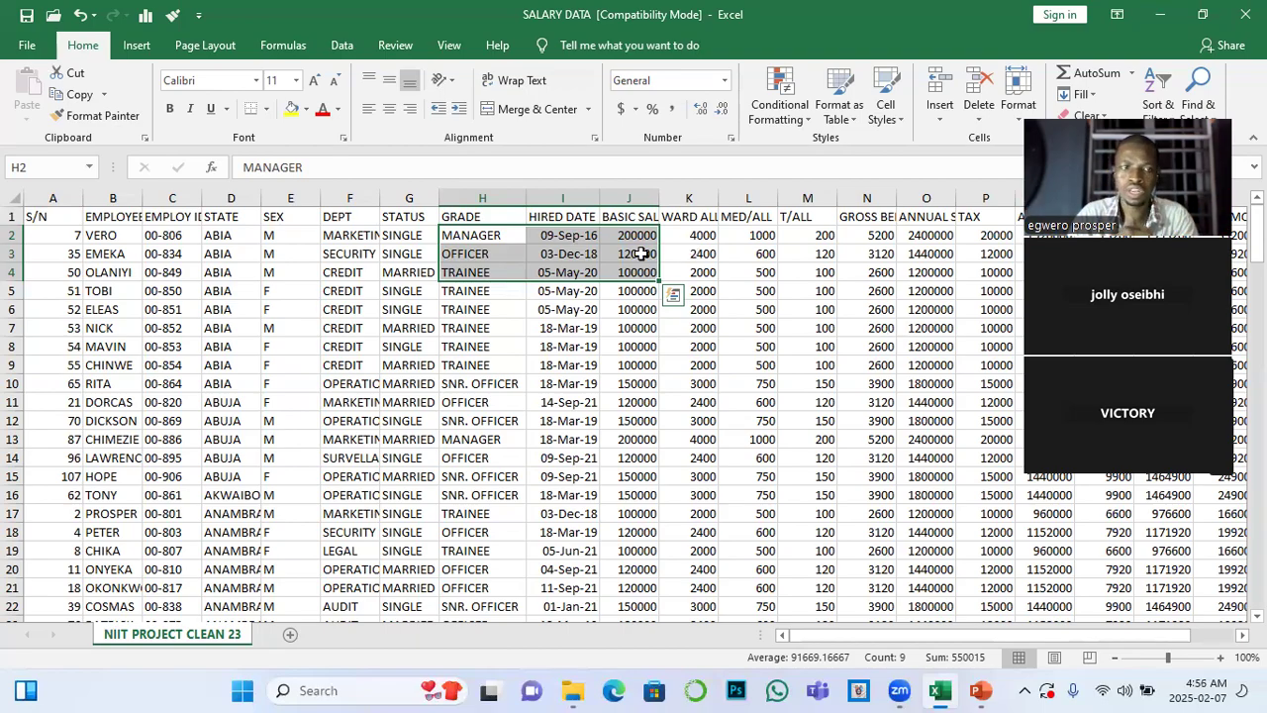
click(96, 219)
drag(39, 219, 842, 426)
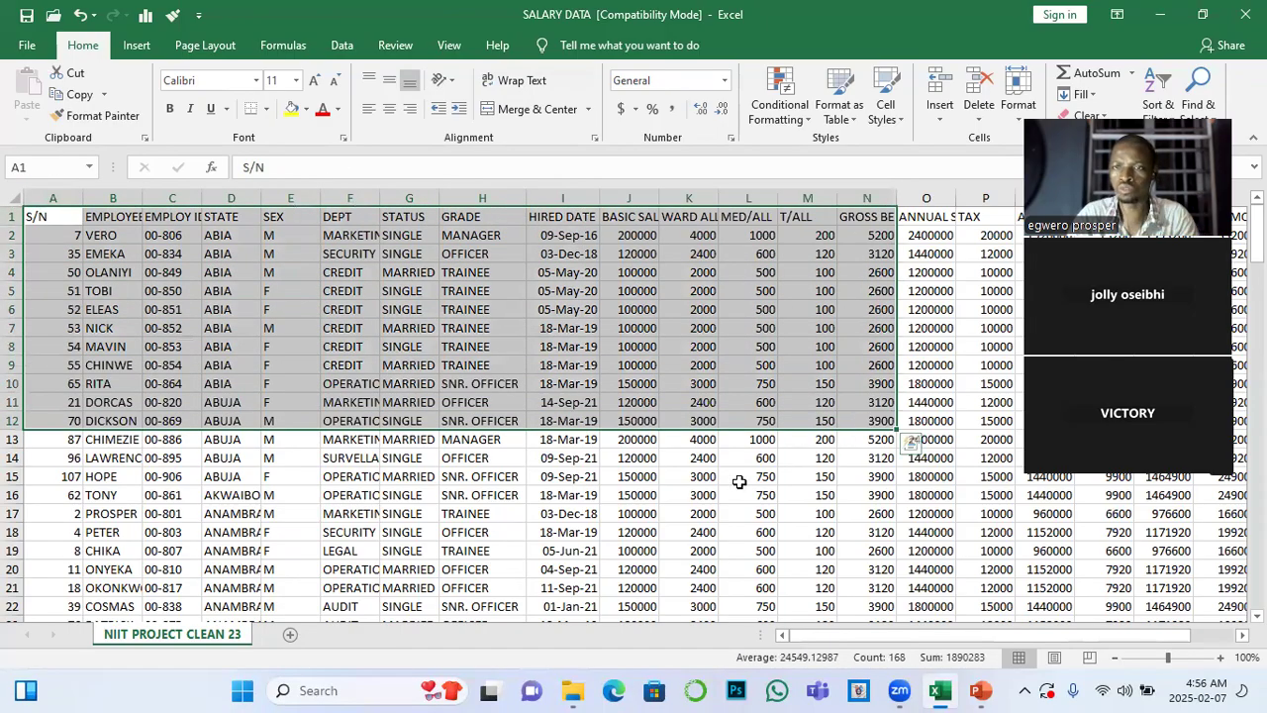
click(740, 479)
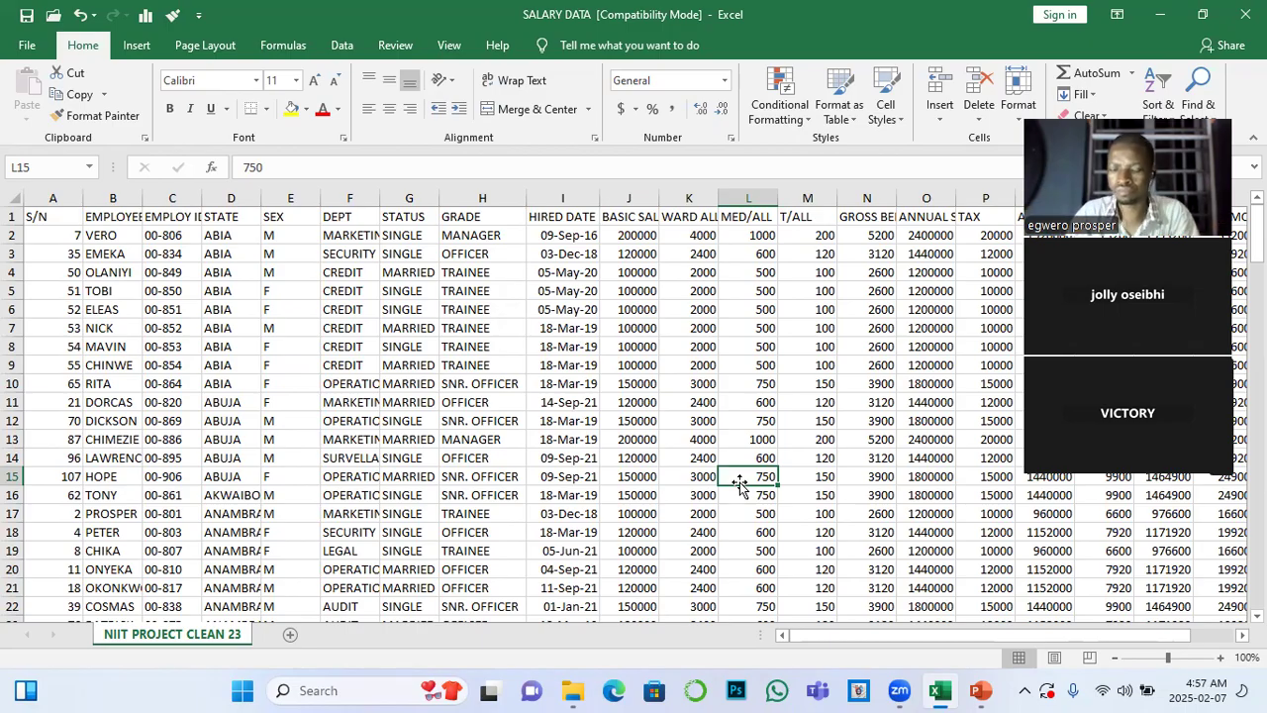
click(698, 463)
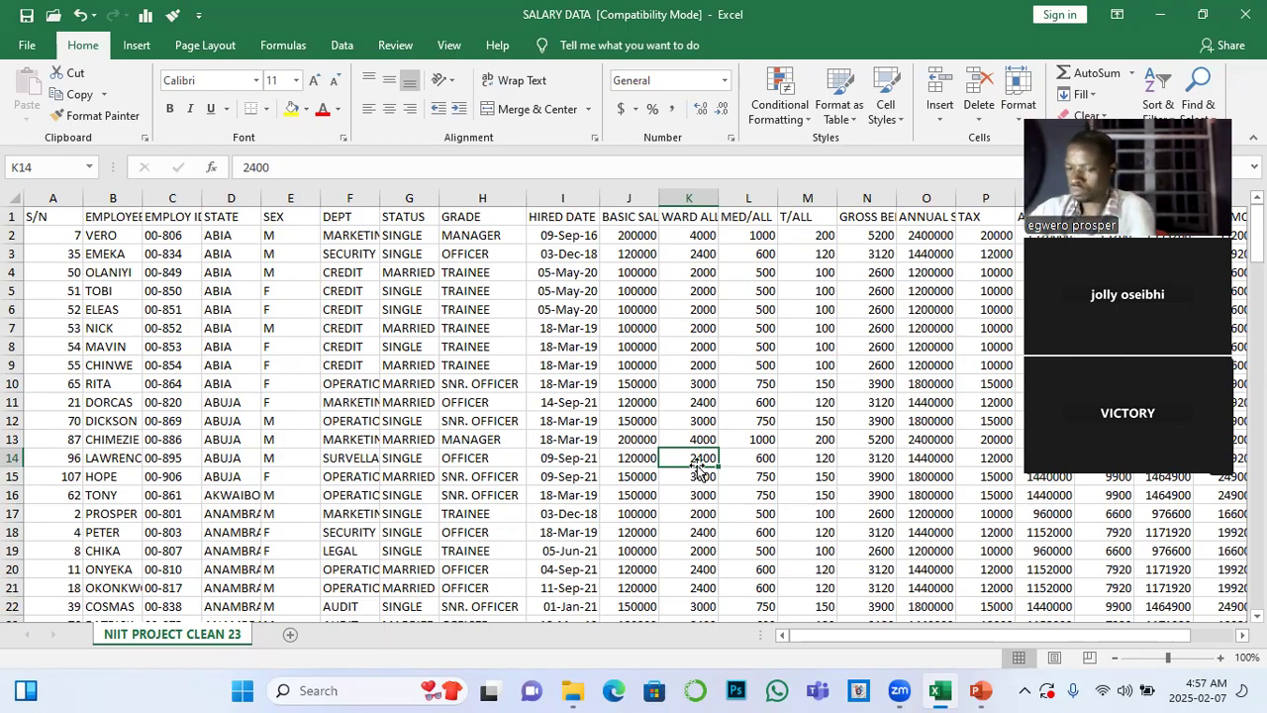
right_click(633, 403)
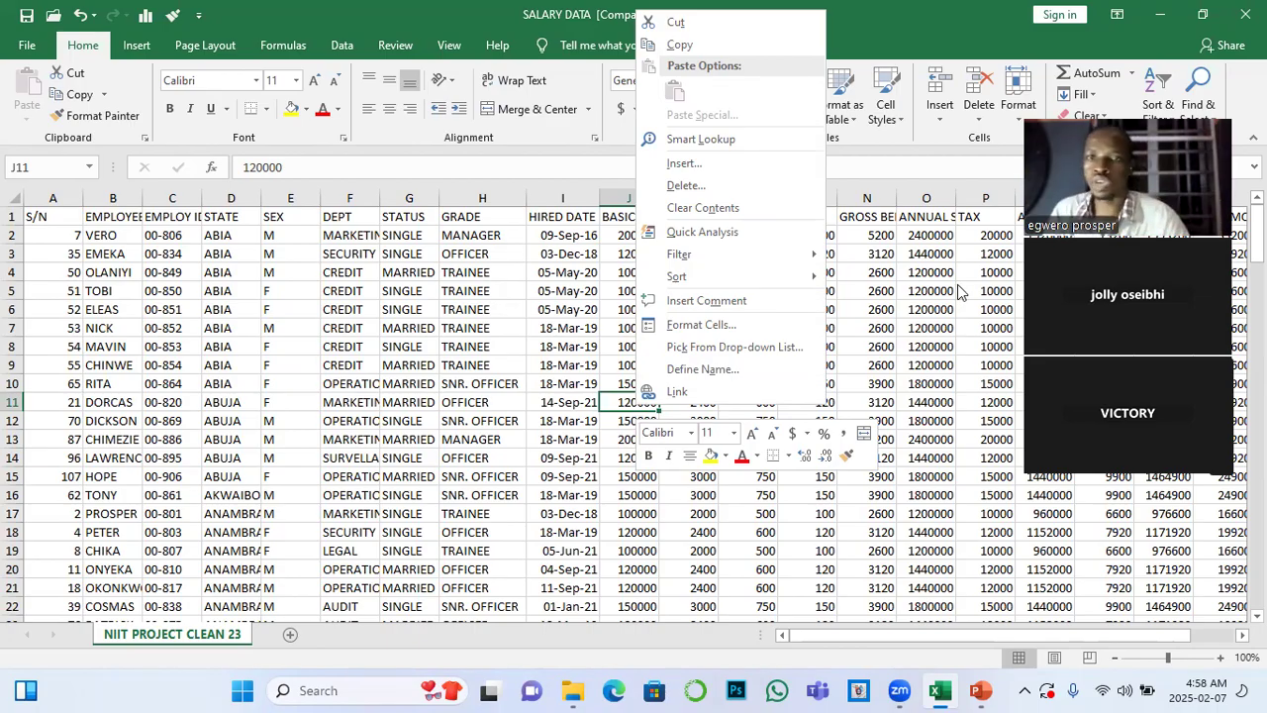
click(908, 170)
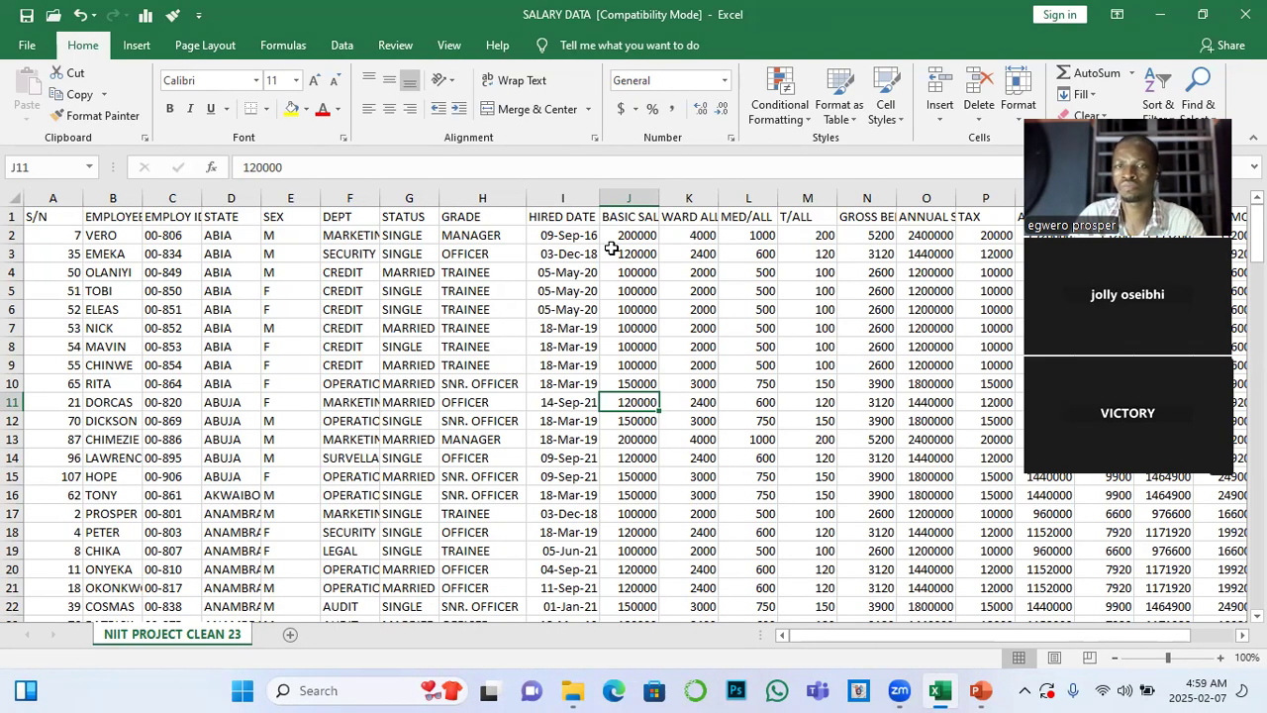
click(656, 267)
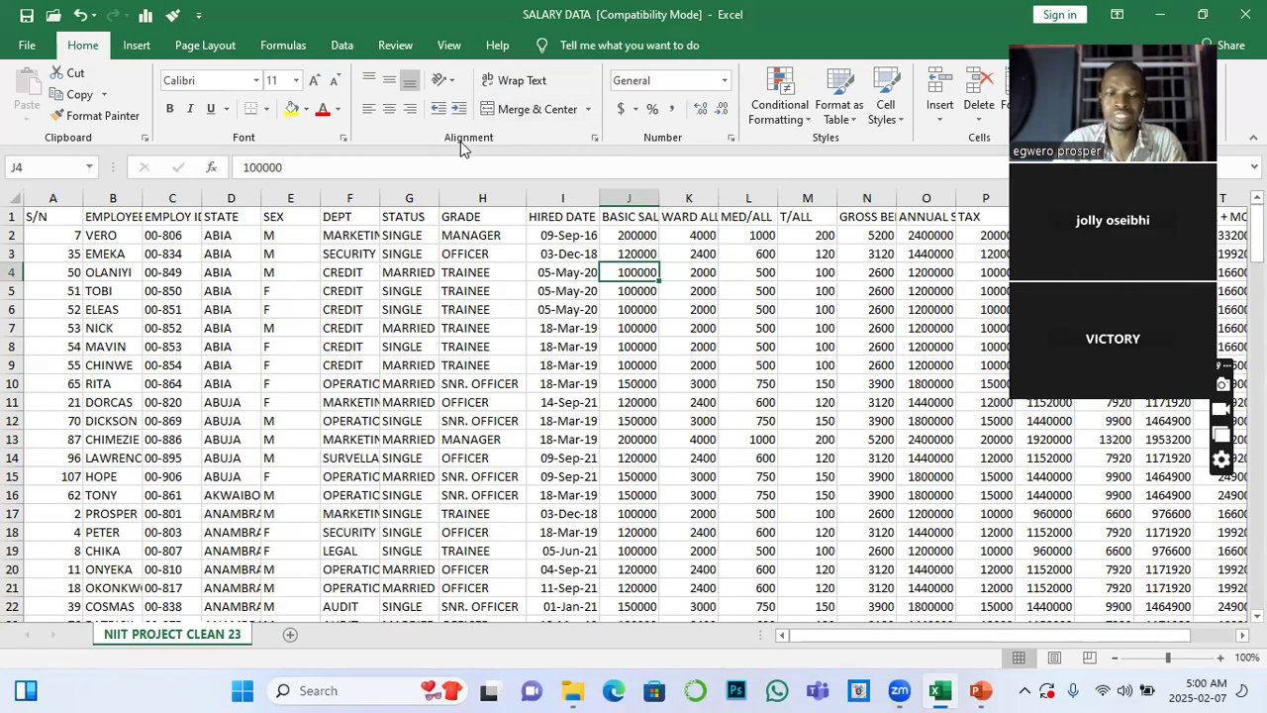
drag(851, 648, 720, 595)
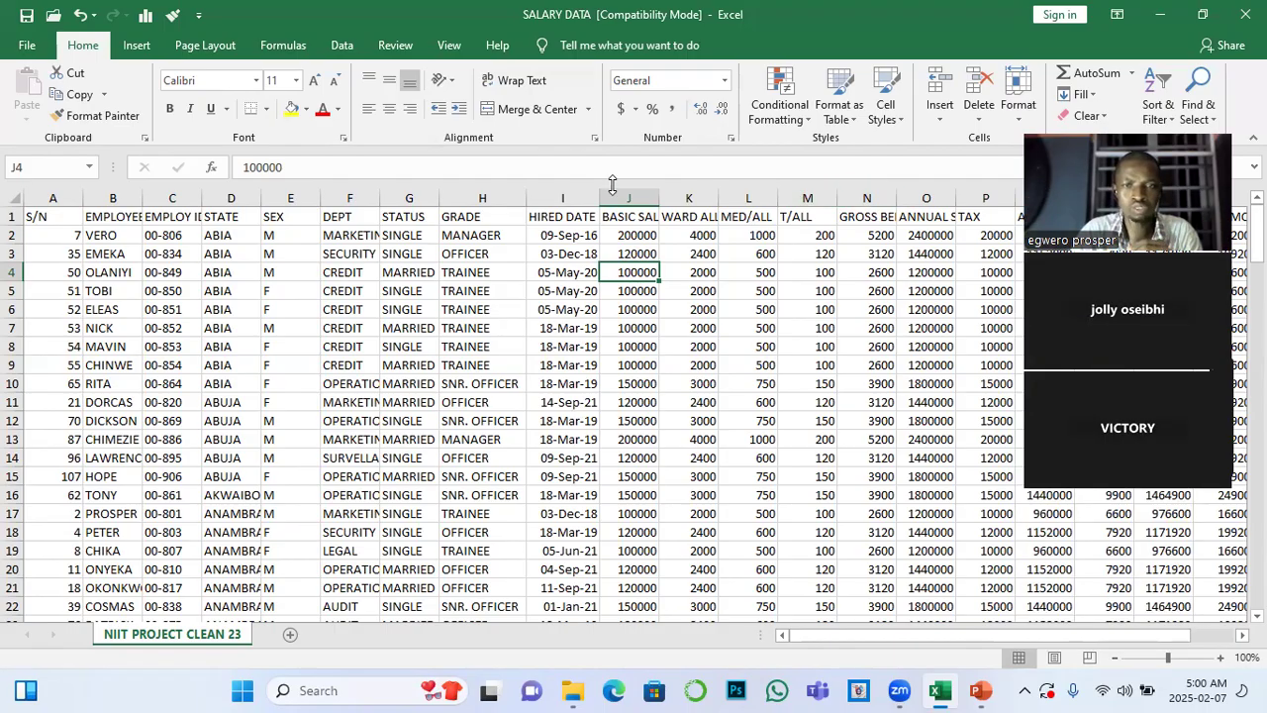
Auto-fit the widths of the BASIC SALARY and DEPT columns to their contents
drag(625, 232, 639, 420)
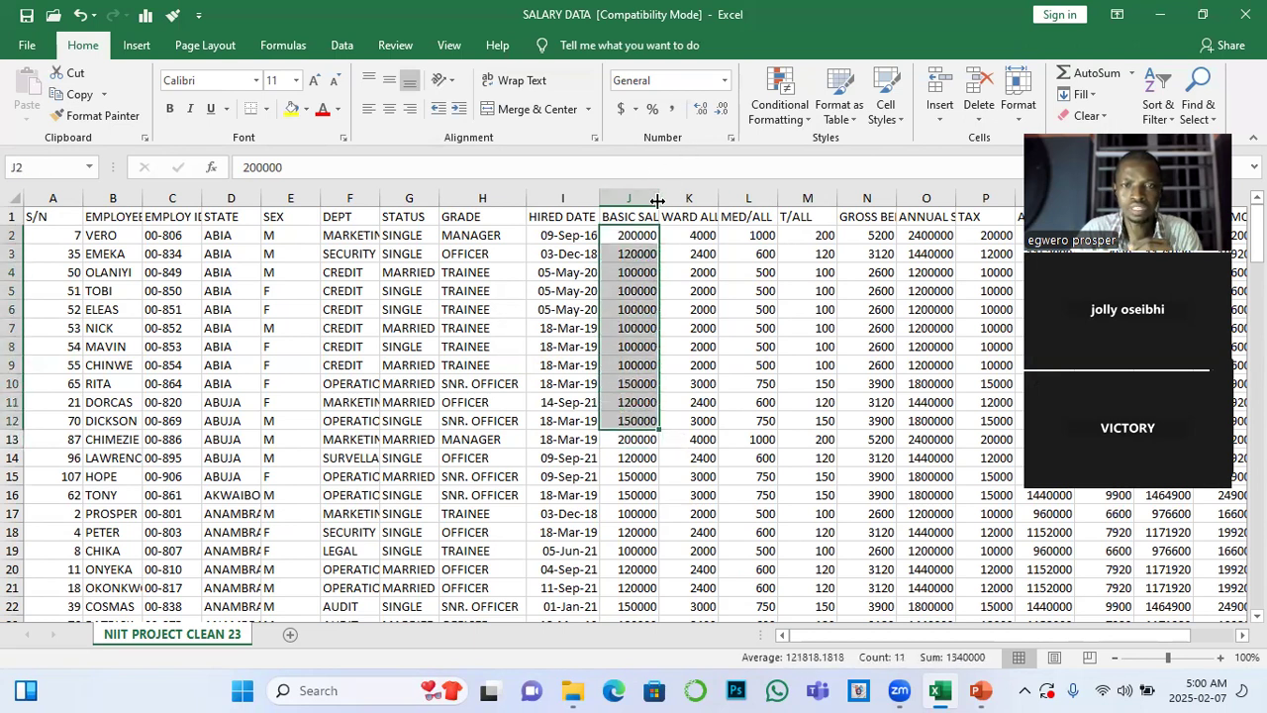
double_click(658, 195)
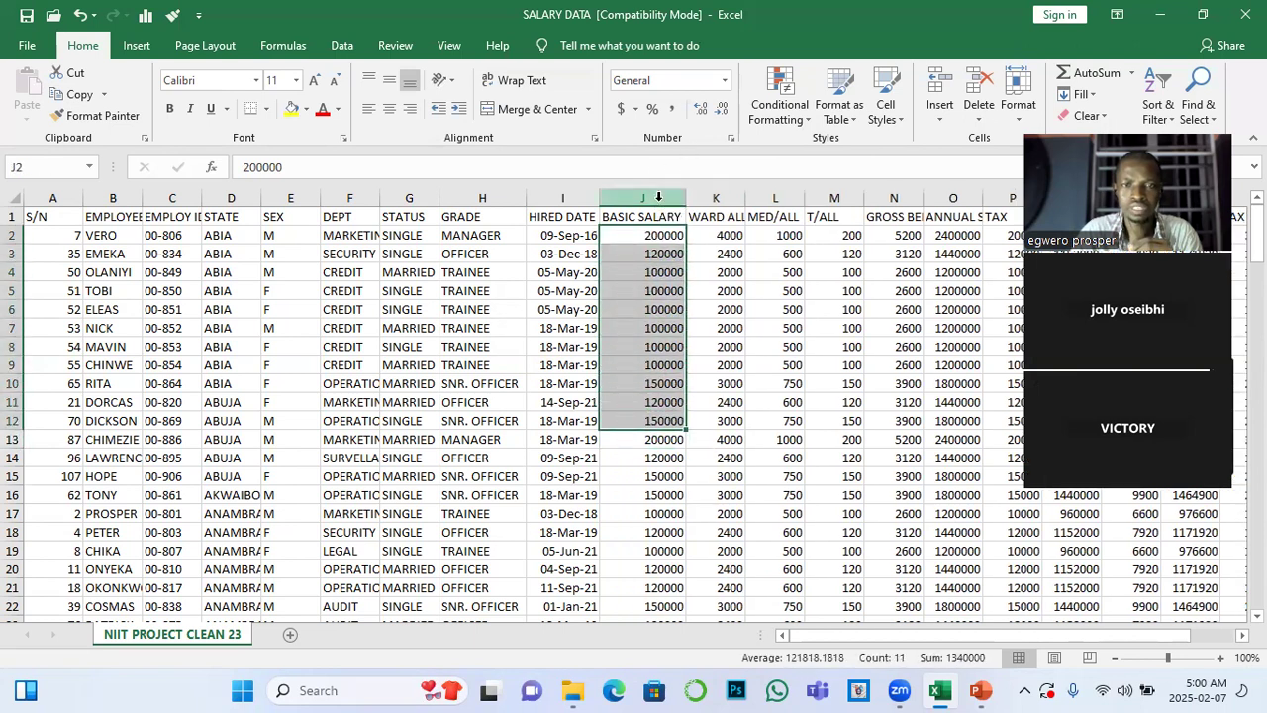
double_click(379, 195)
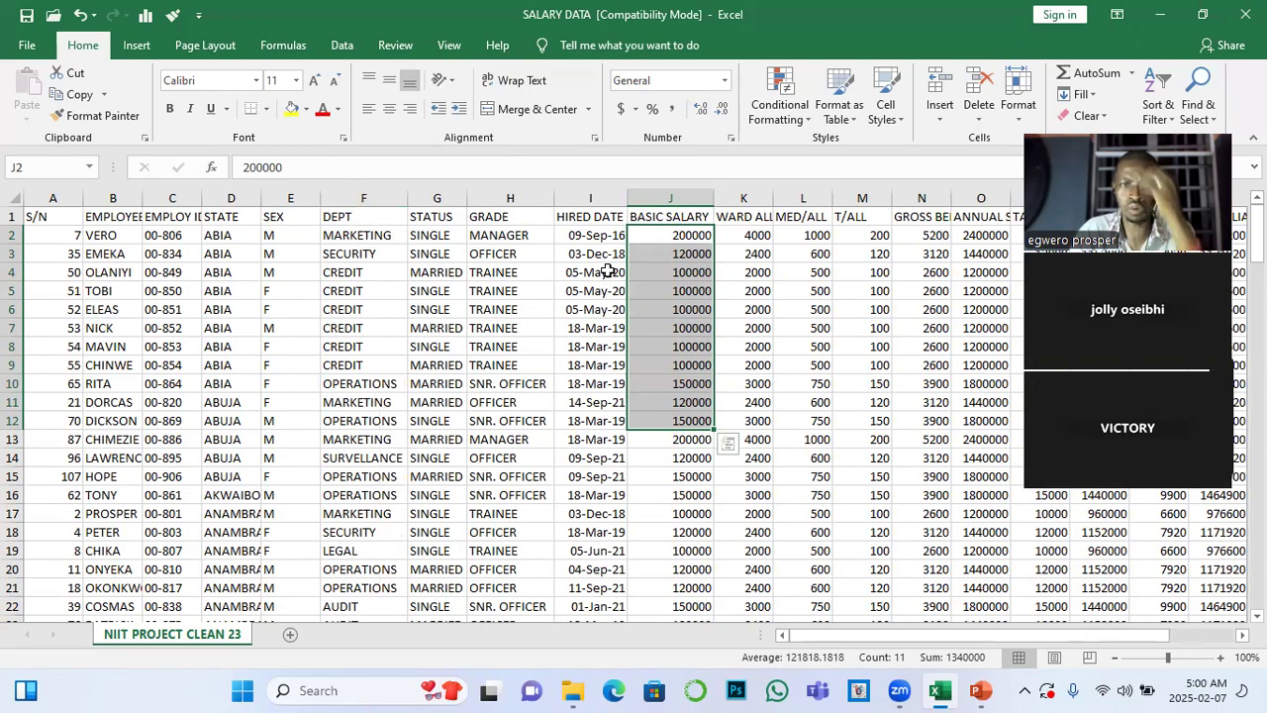
click(354, 237)
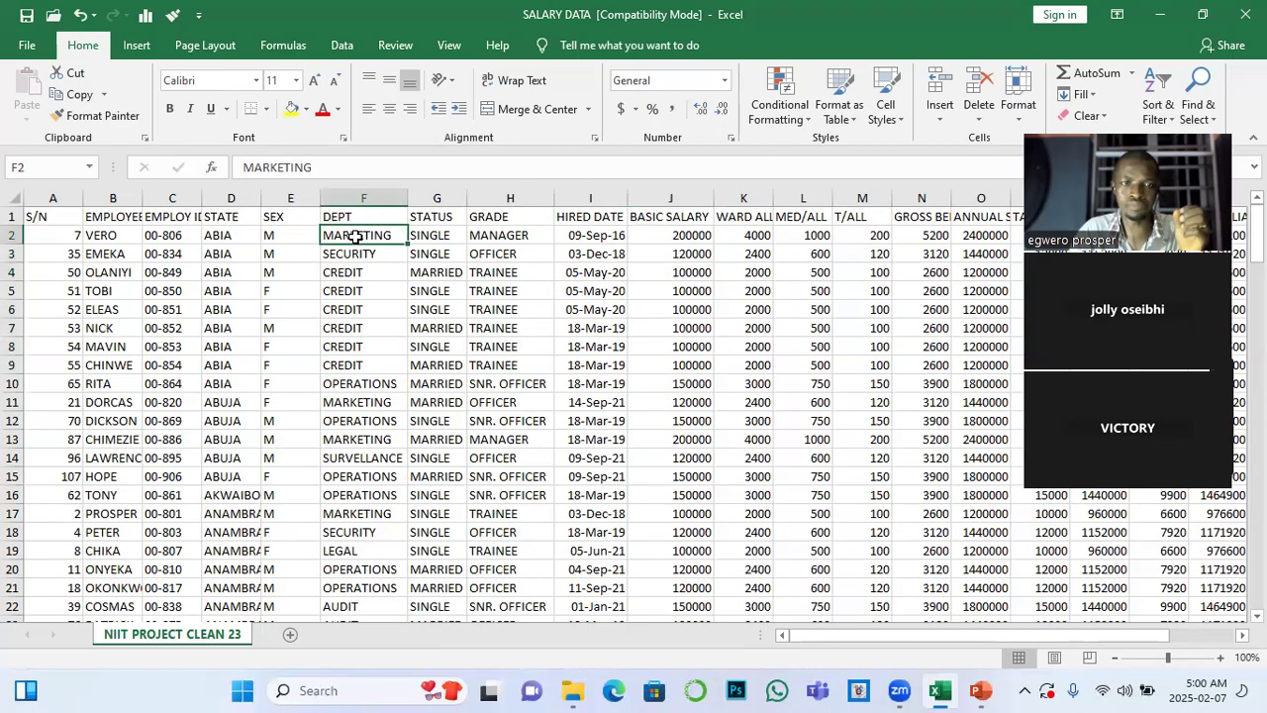
click(688, 236)
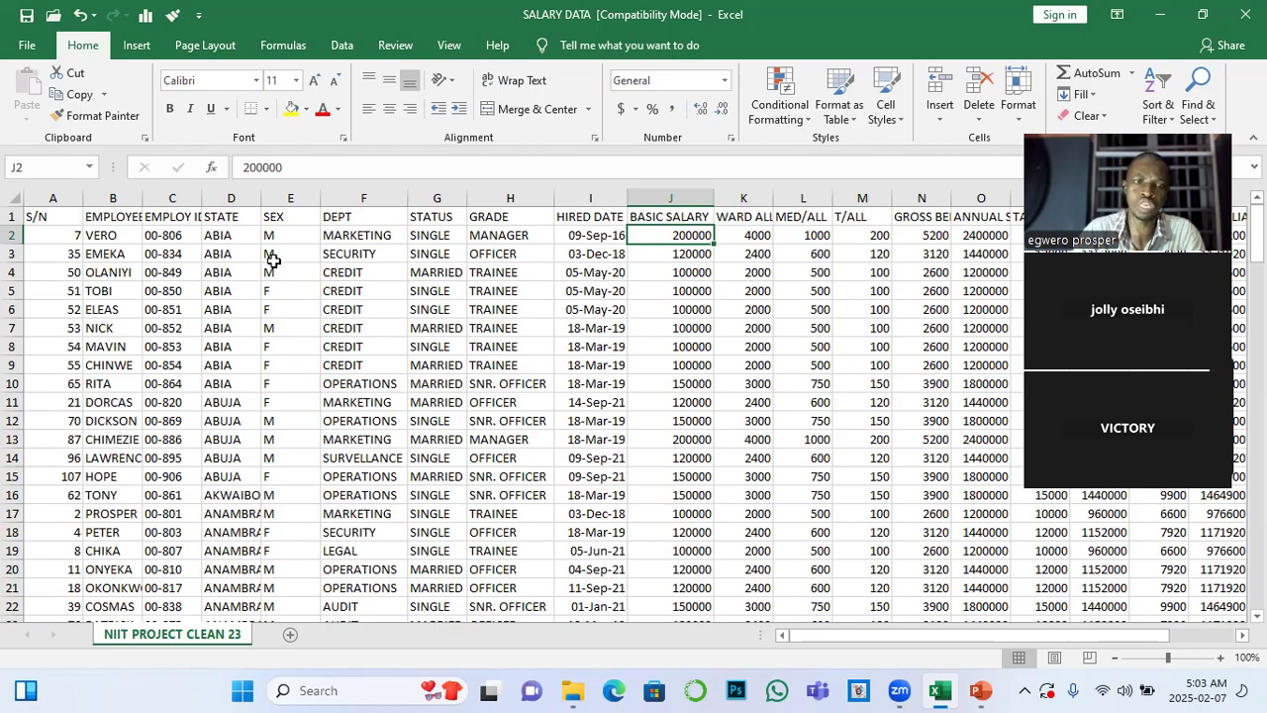
click(63, 222)
drag(63, 221, 965, 606)
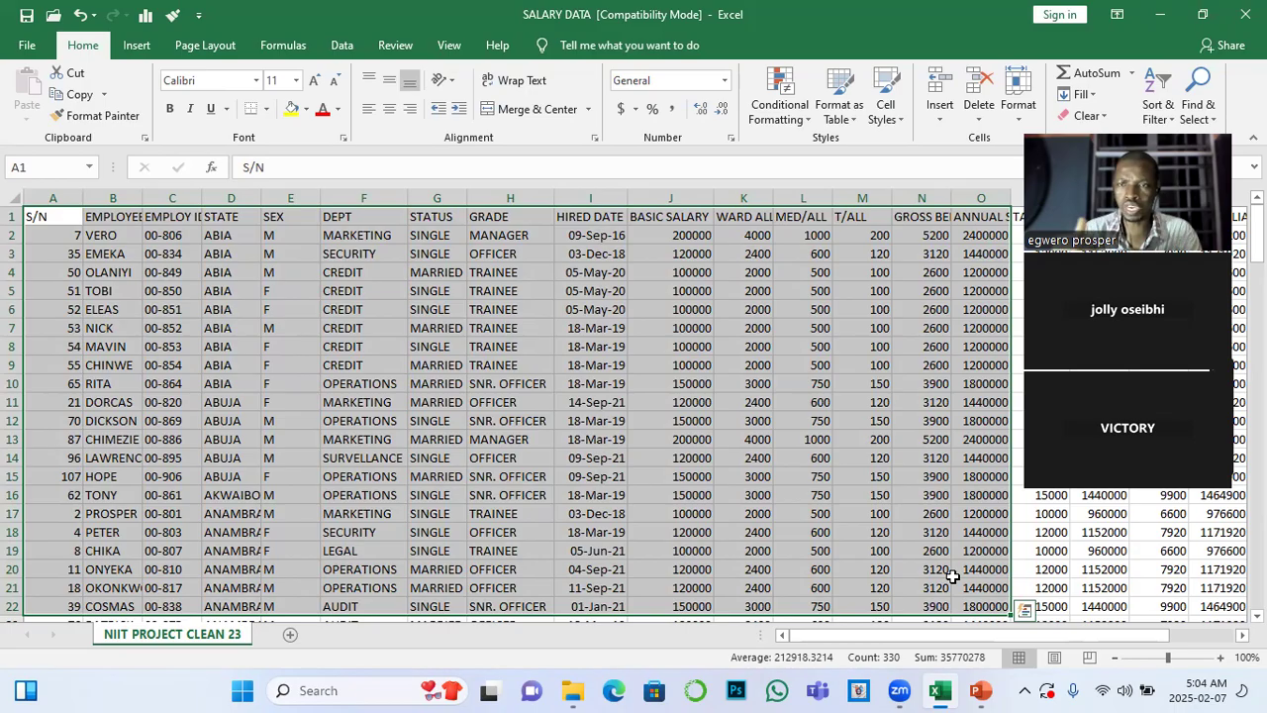
click(454, 421)
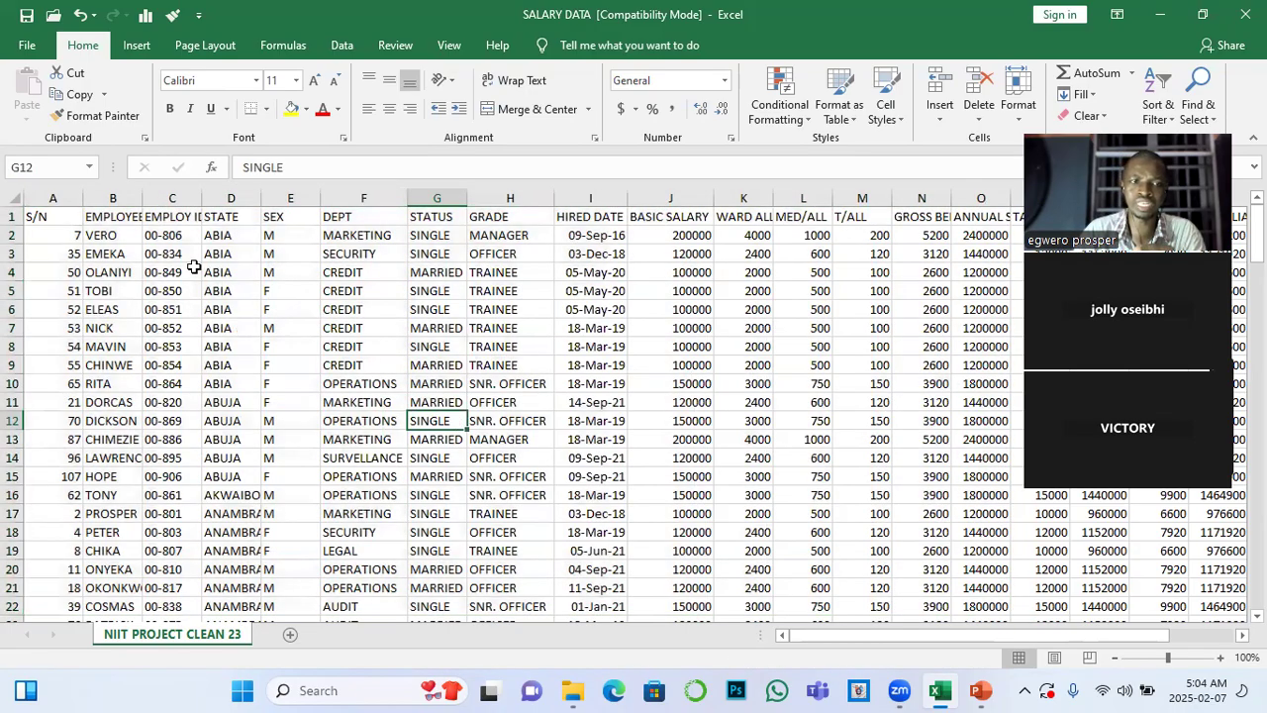
Format the whole data range A1:U151 as a table with headers, using the light black style with full gridlines
click(37, 216)
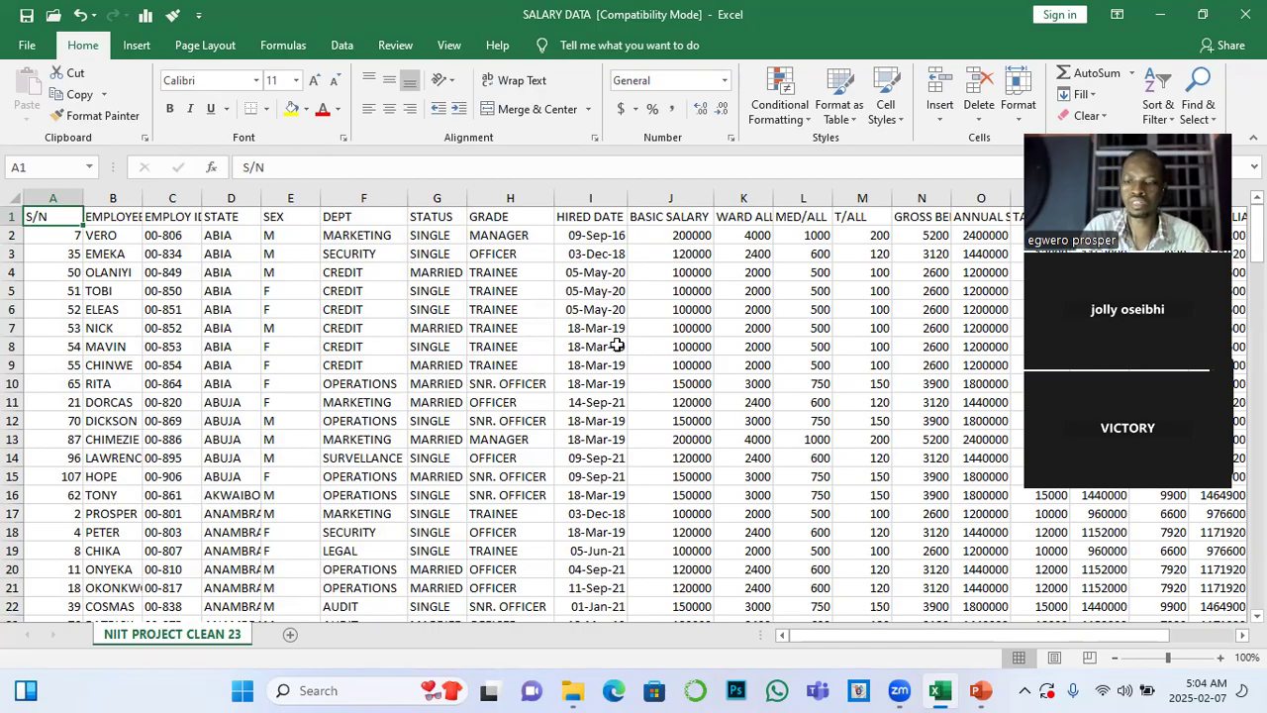
key(ctrl+shift+Right)
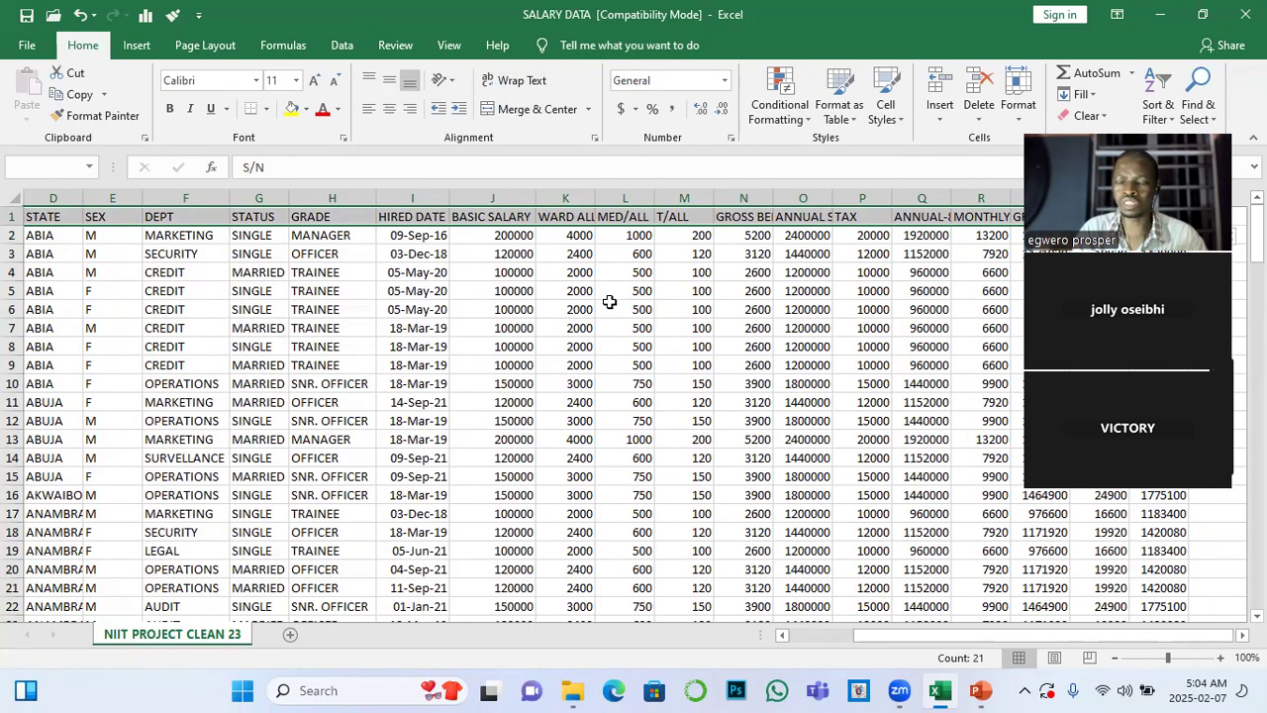
key(ctrl+shift+Down)
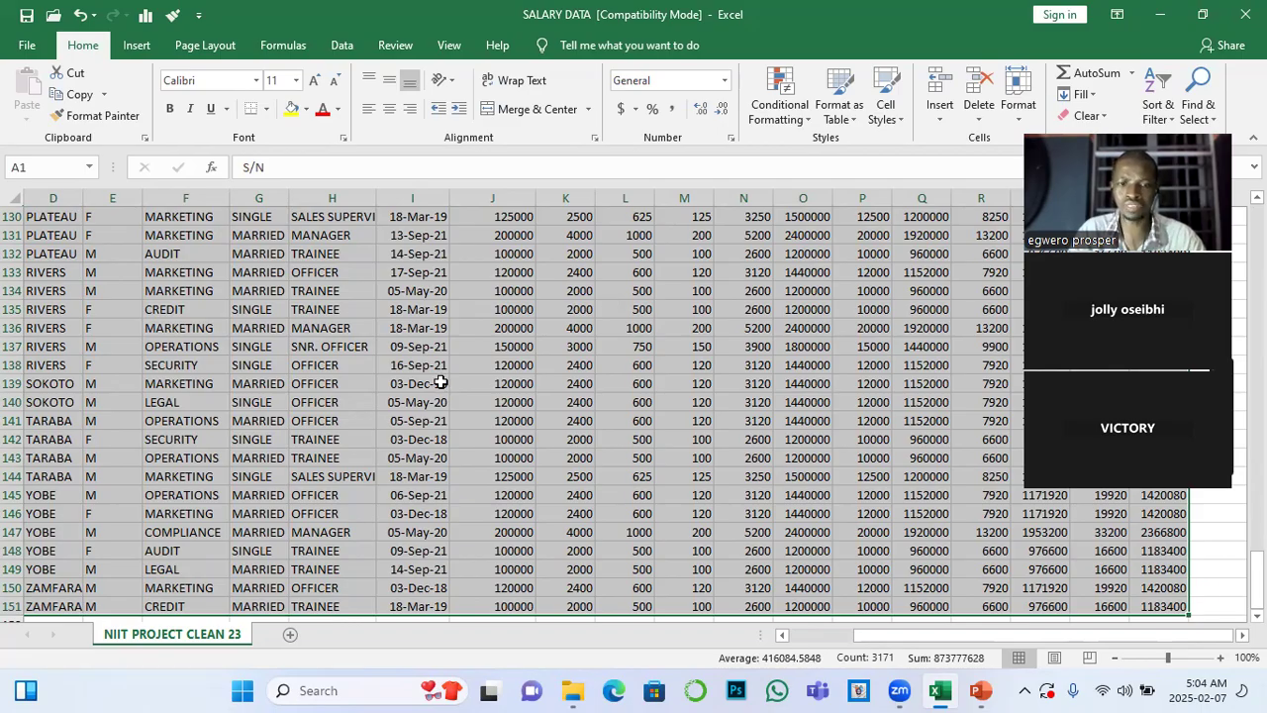
scroll(442, 384, down, 2)
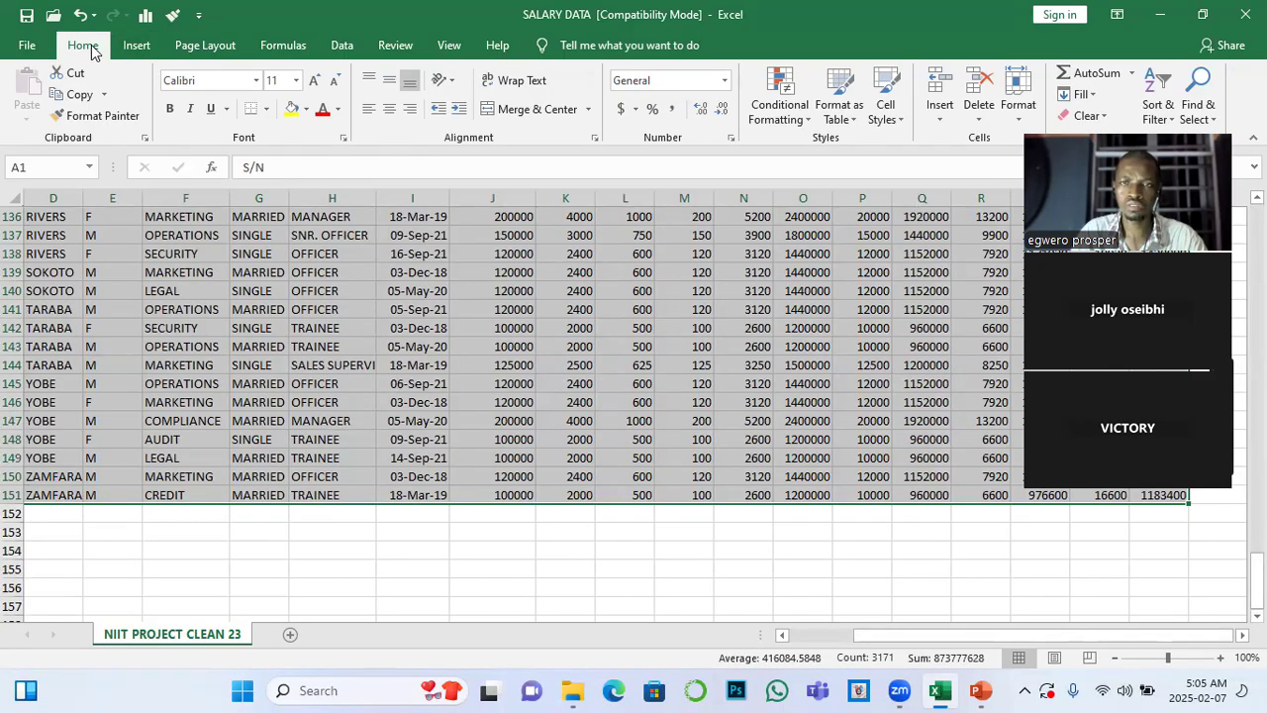
click(844, 109)
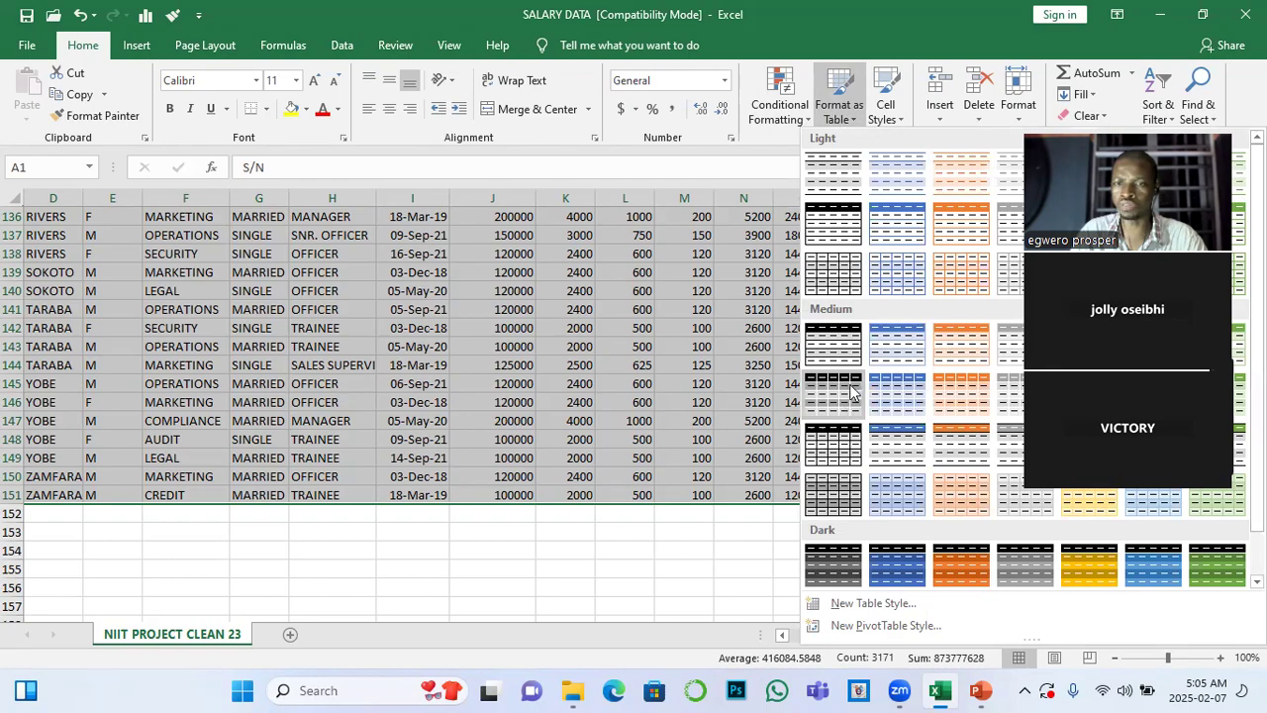
click(841, 285)
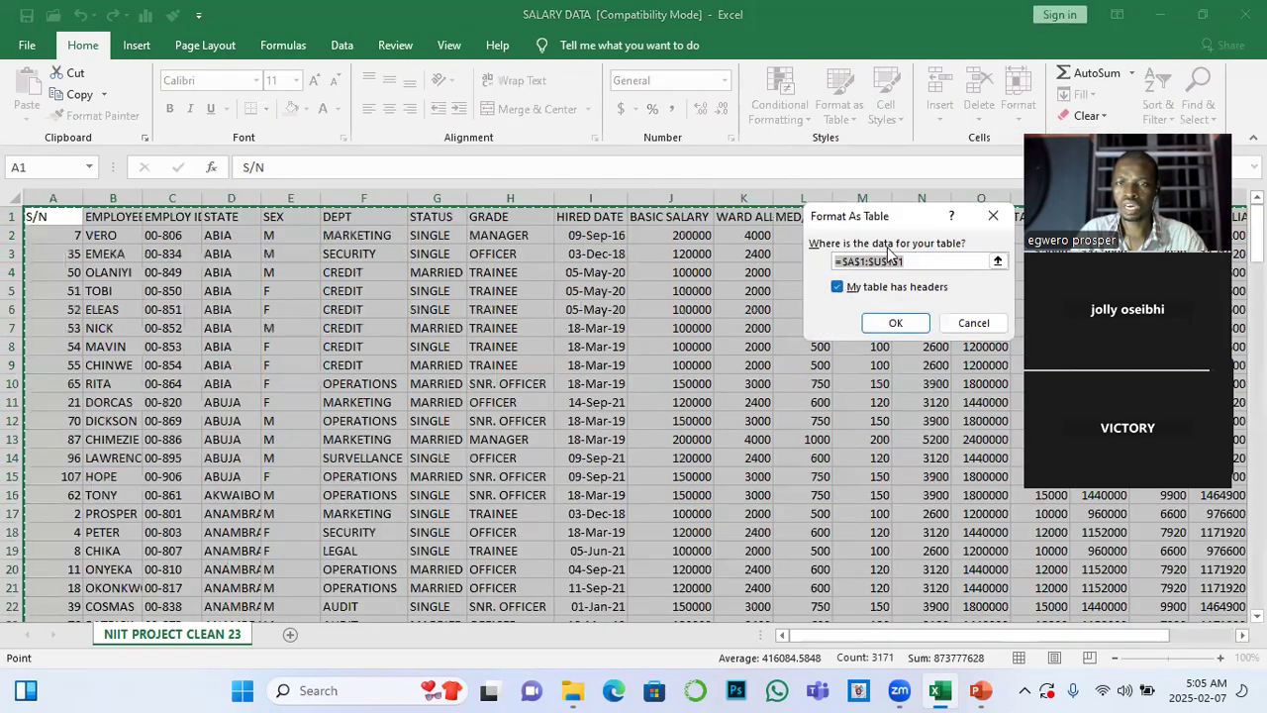
drag(928, 216, 562, 227)
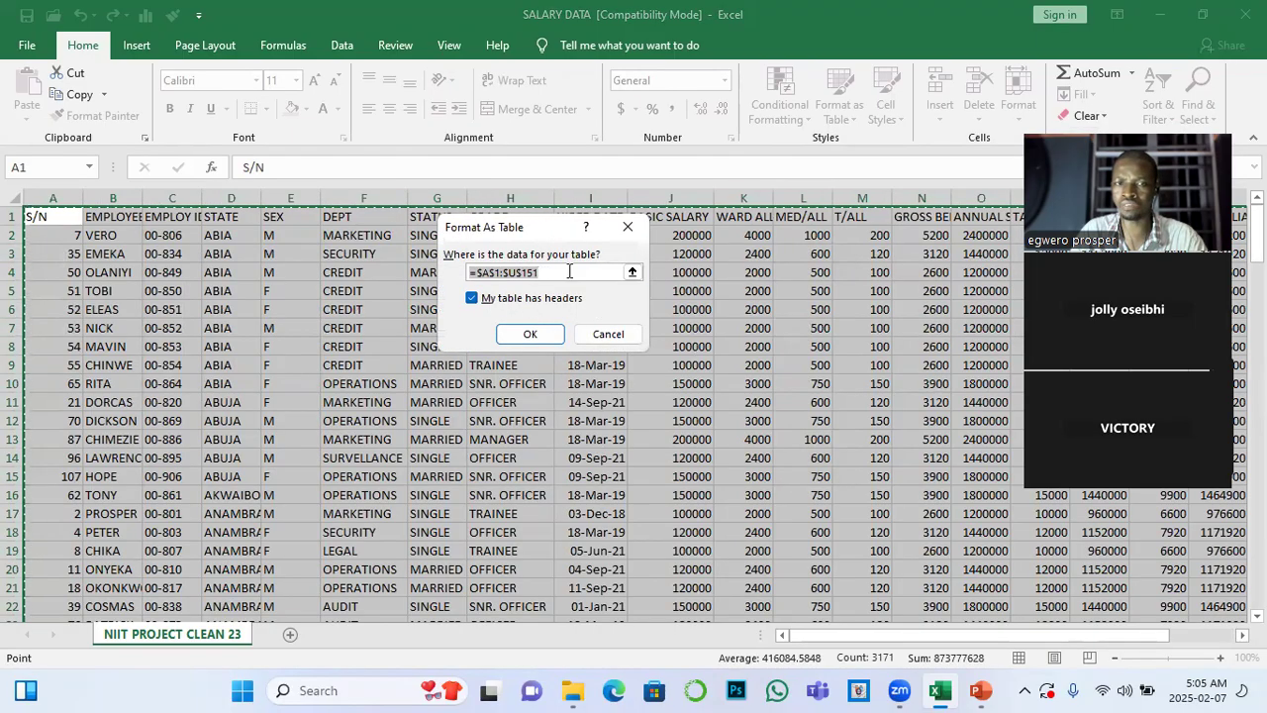
click(535, 335)
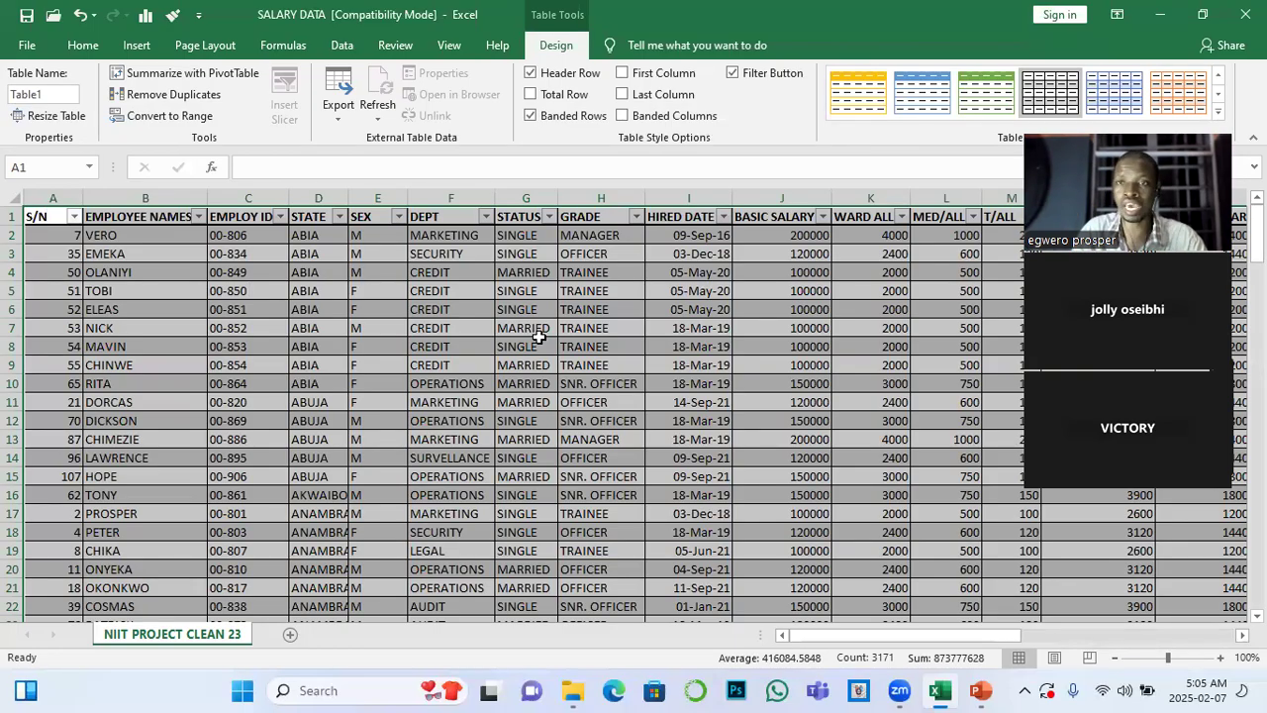
Add a new row directly beneath the last table record by entering 57 as its S/N in cell A152
scroll(538, 337, down, 7)
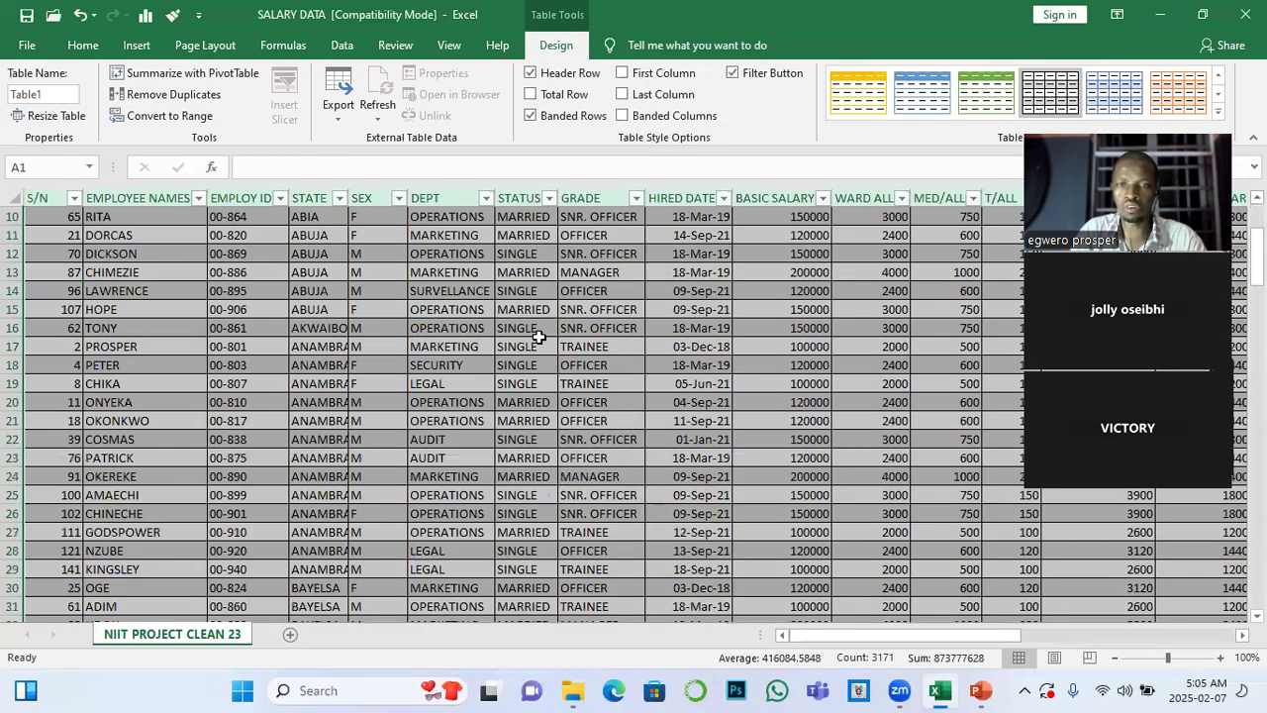
scroll(539, 336, down, 7)
scroll(541, 337, down, 20)
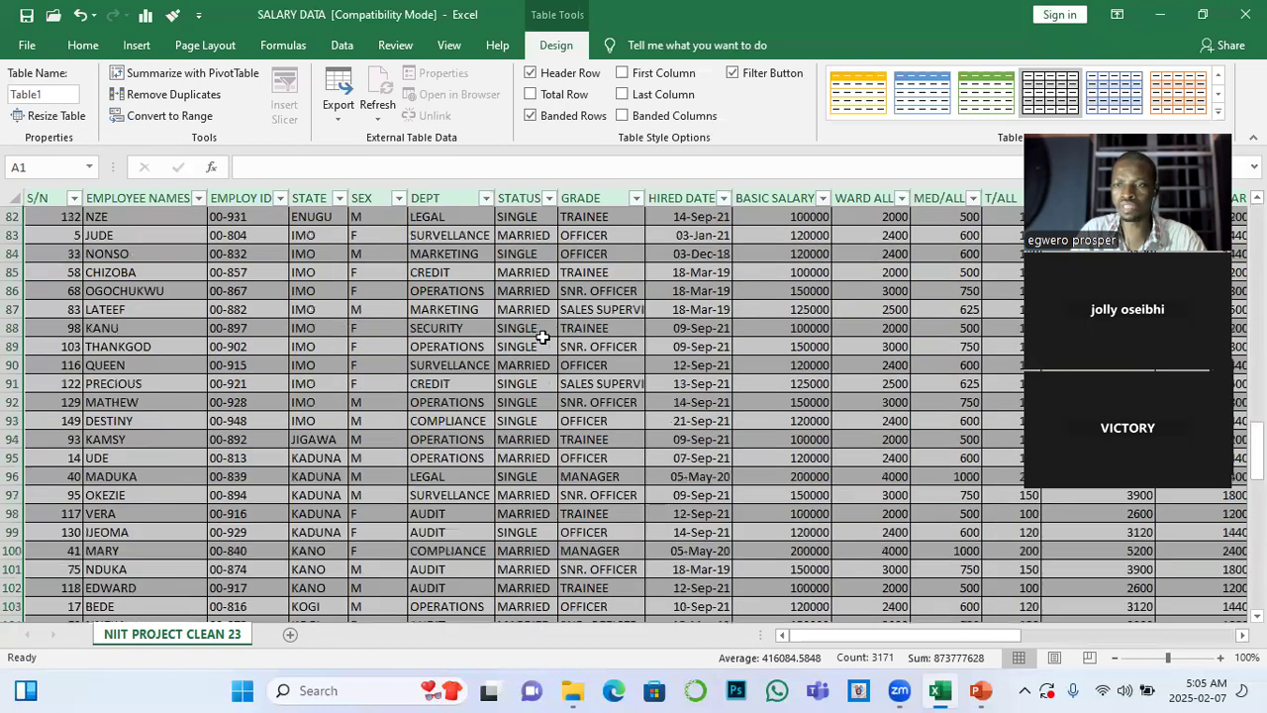
scroll(542, 338, down, 2)
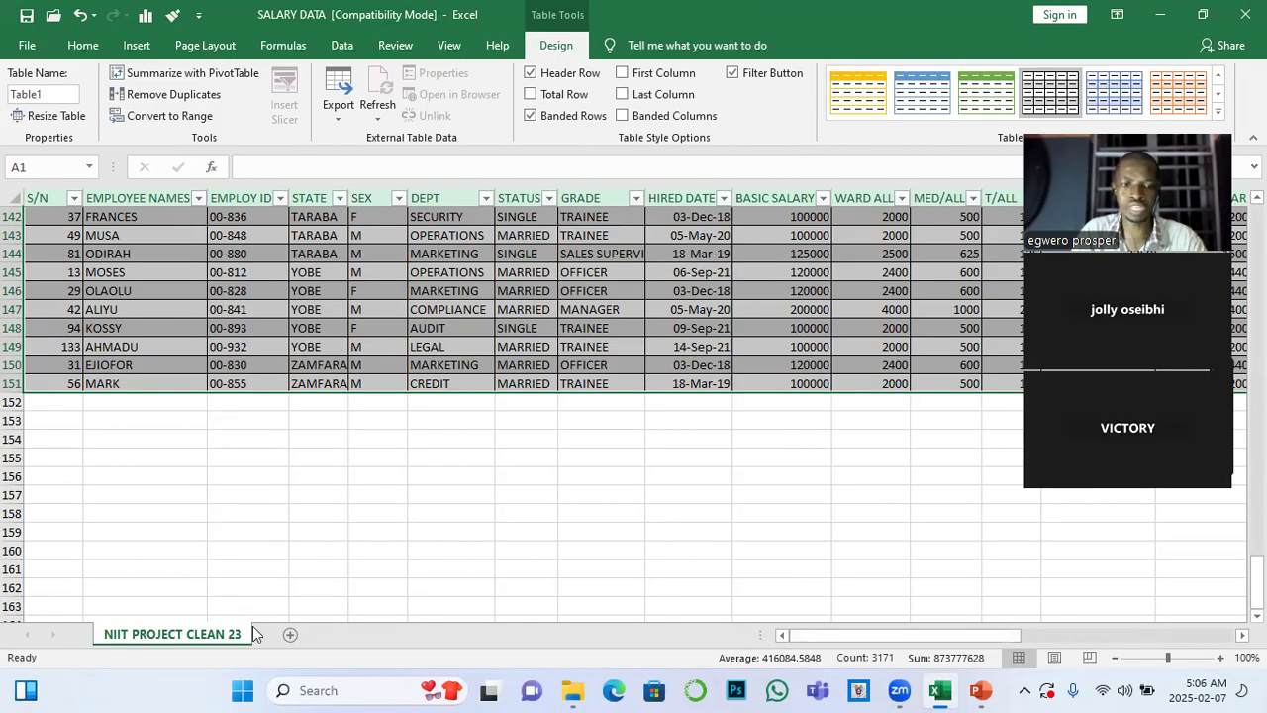
click(71, 399)
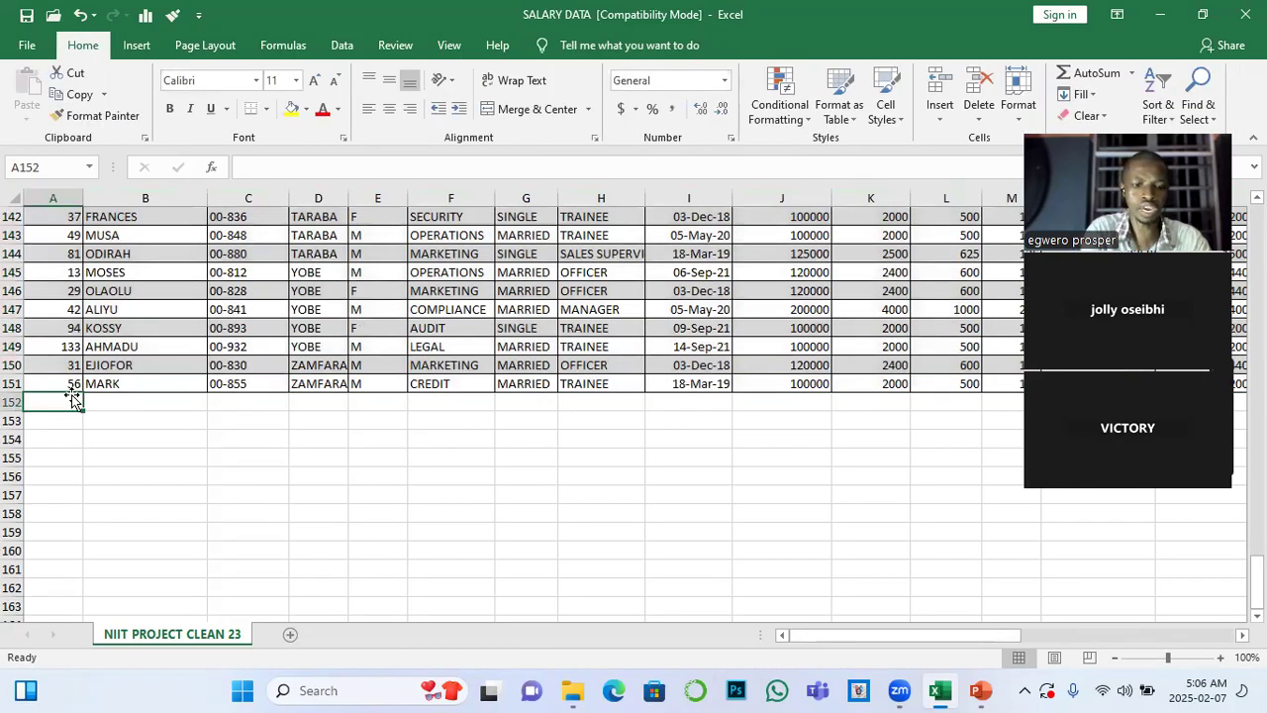
text(5)
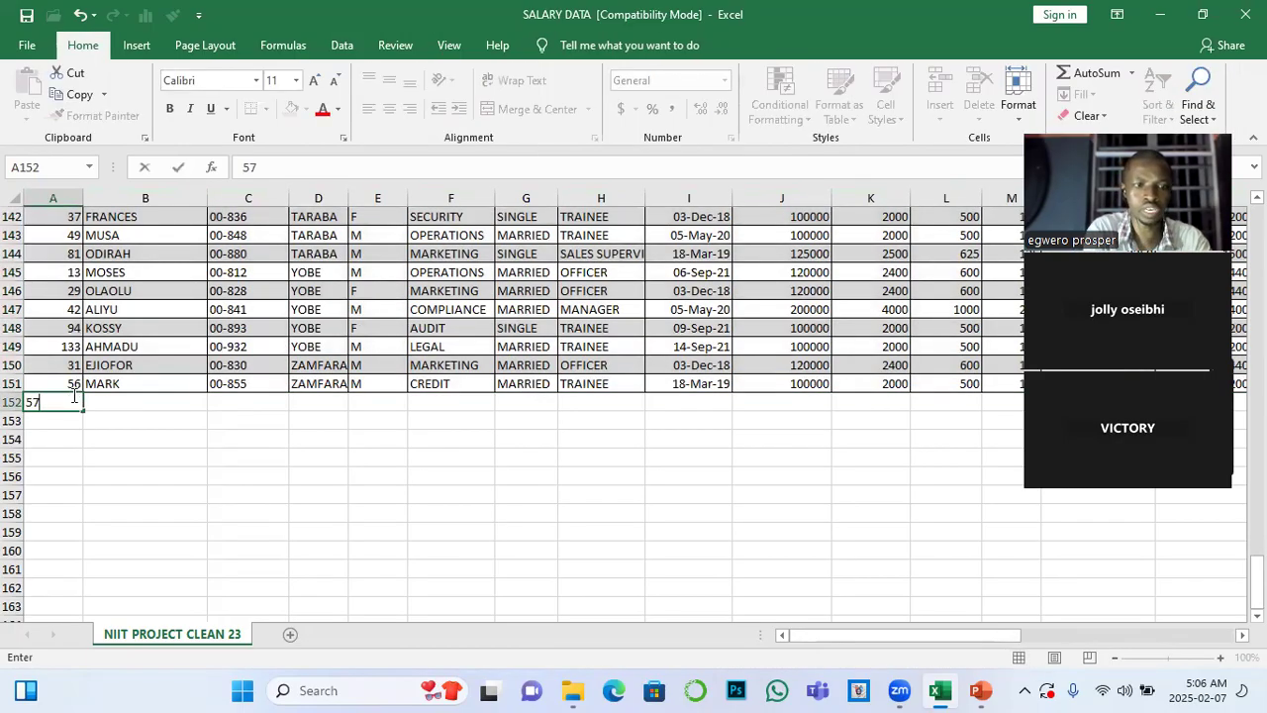
text(7)
click(119, 403)
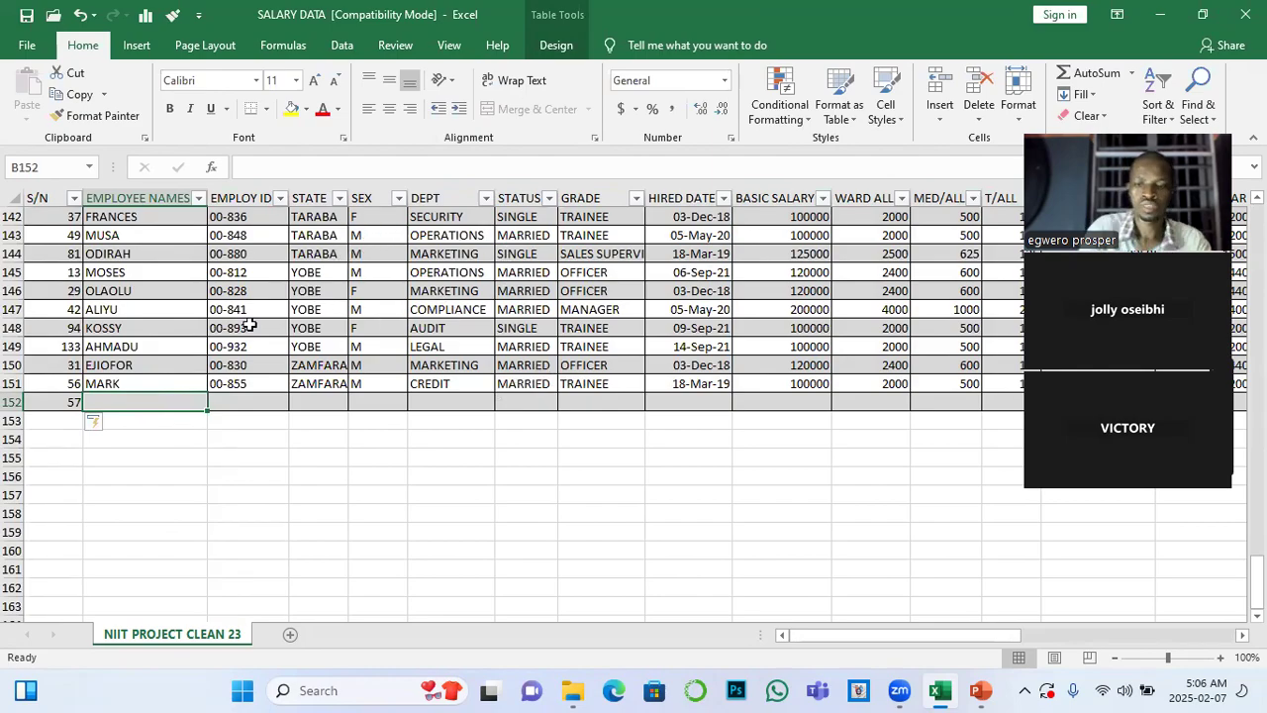
key(BackSpace)
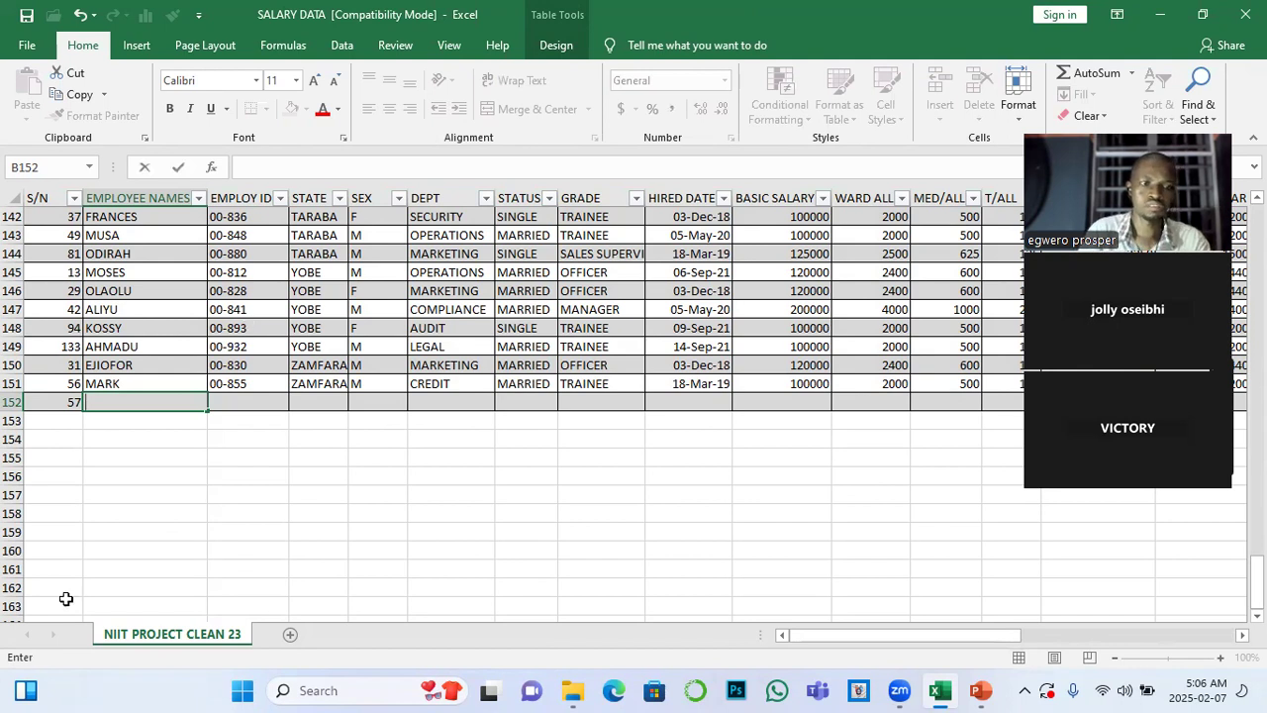
Delete the newly added row 152 from the sheet
click(13, 402)
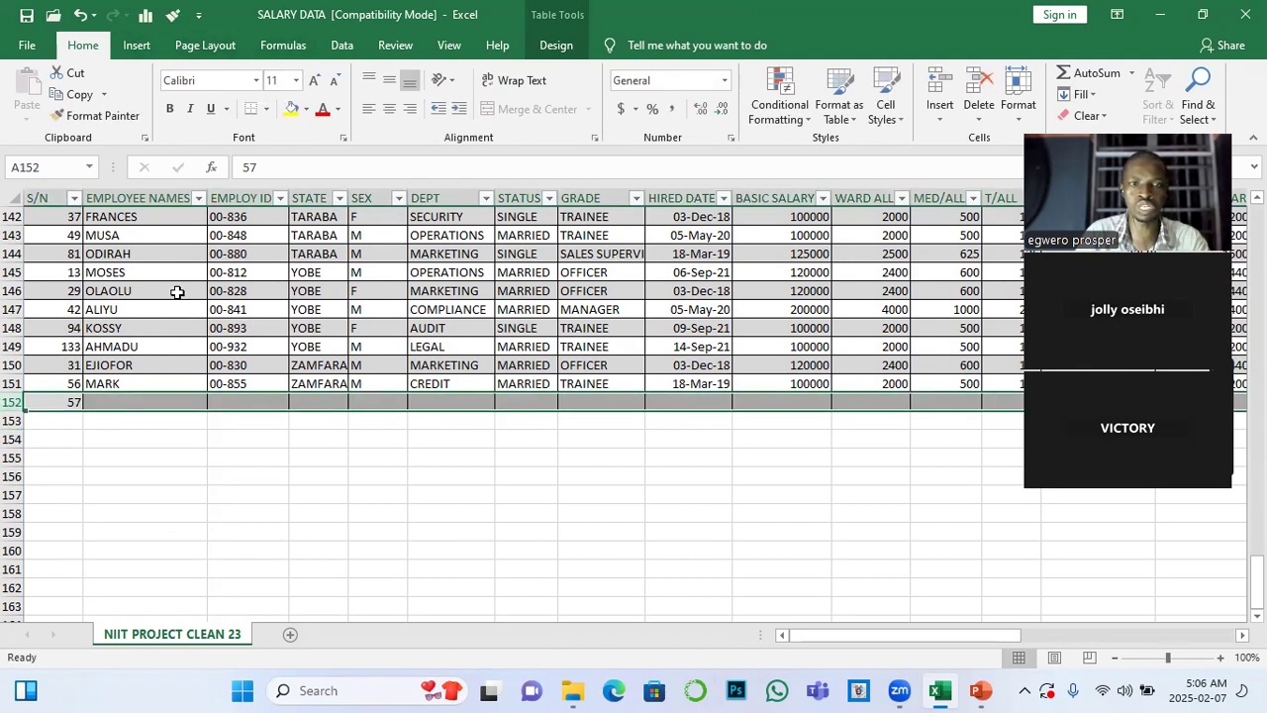
right_click(13, 402)
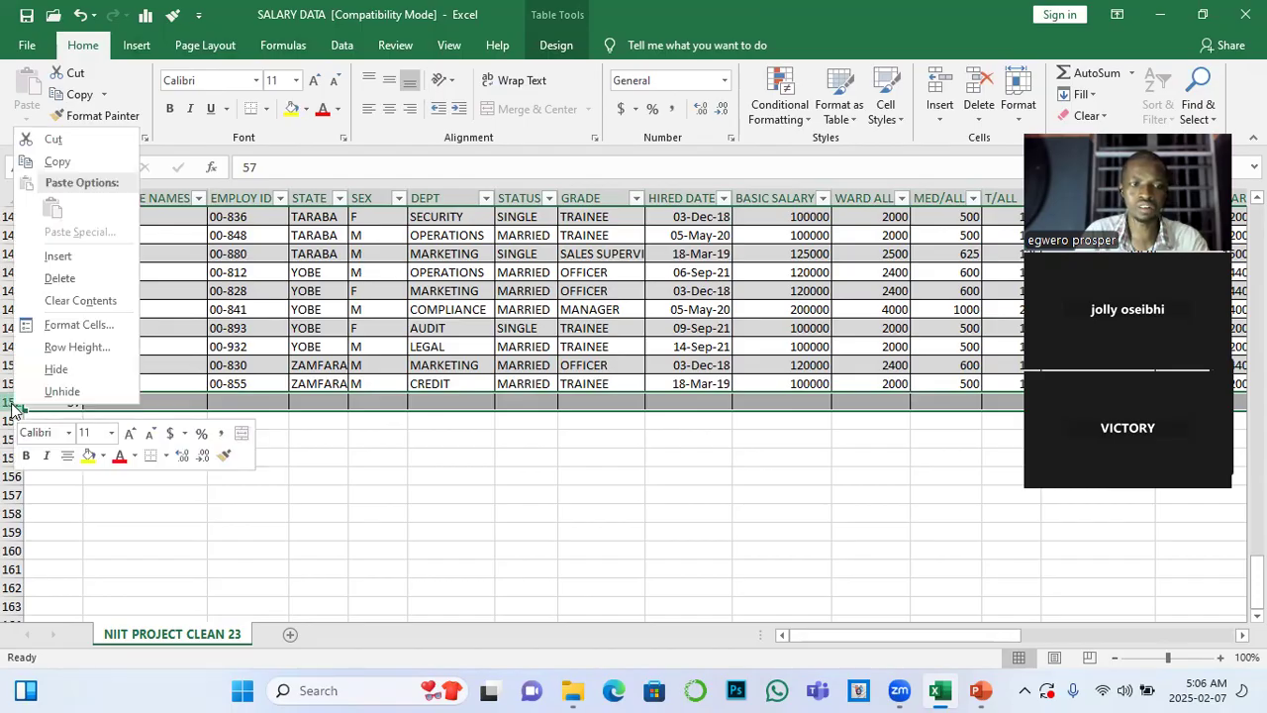
click(63, 281)
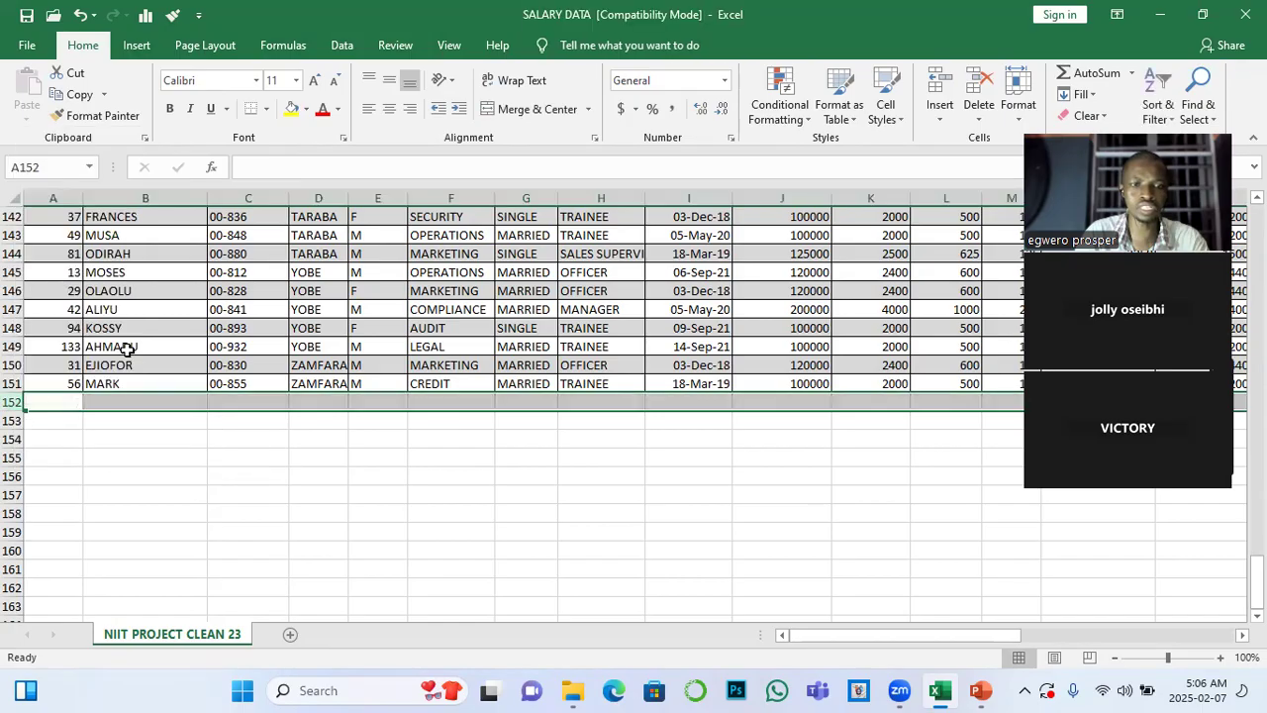
click(220, 511)
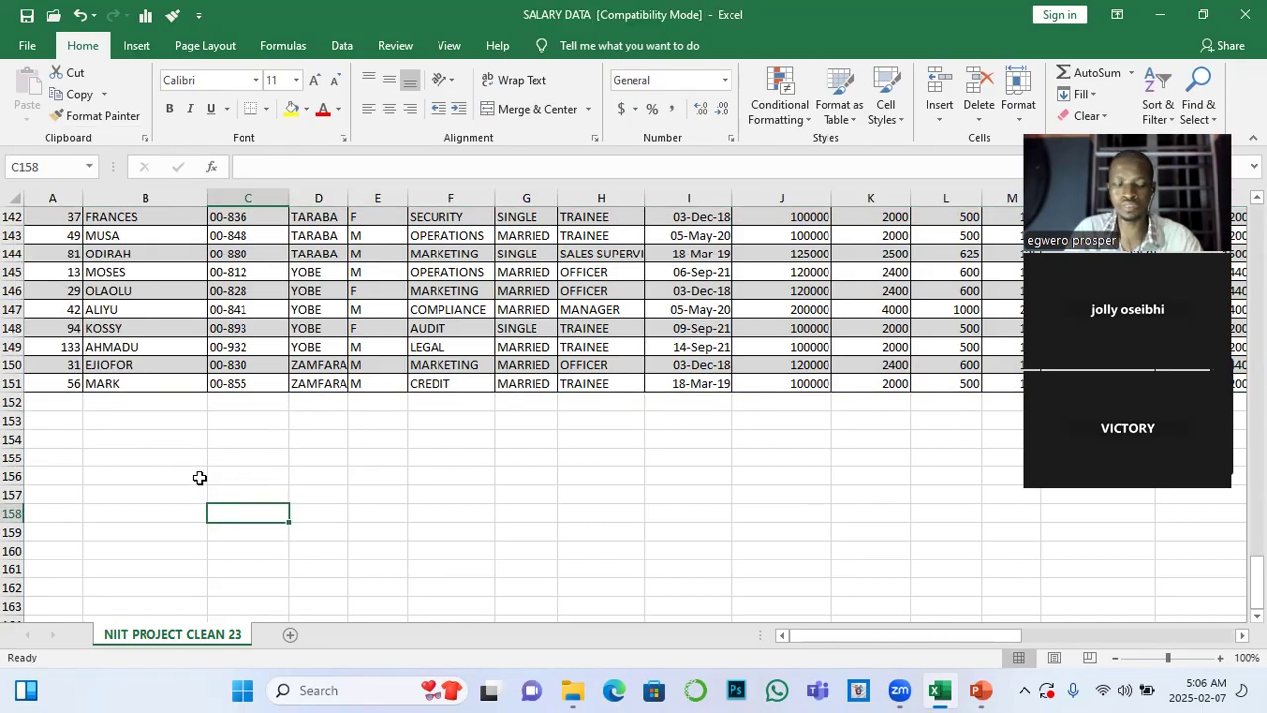
Try to save the workbook, cancelling at the compatibility check
key(ctrl+s)
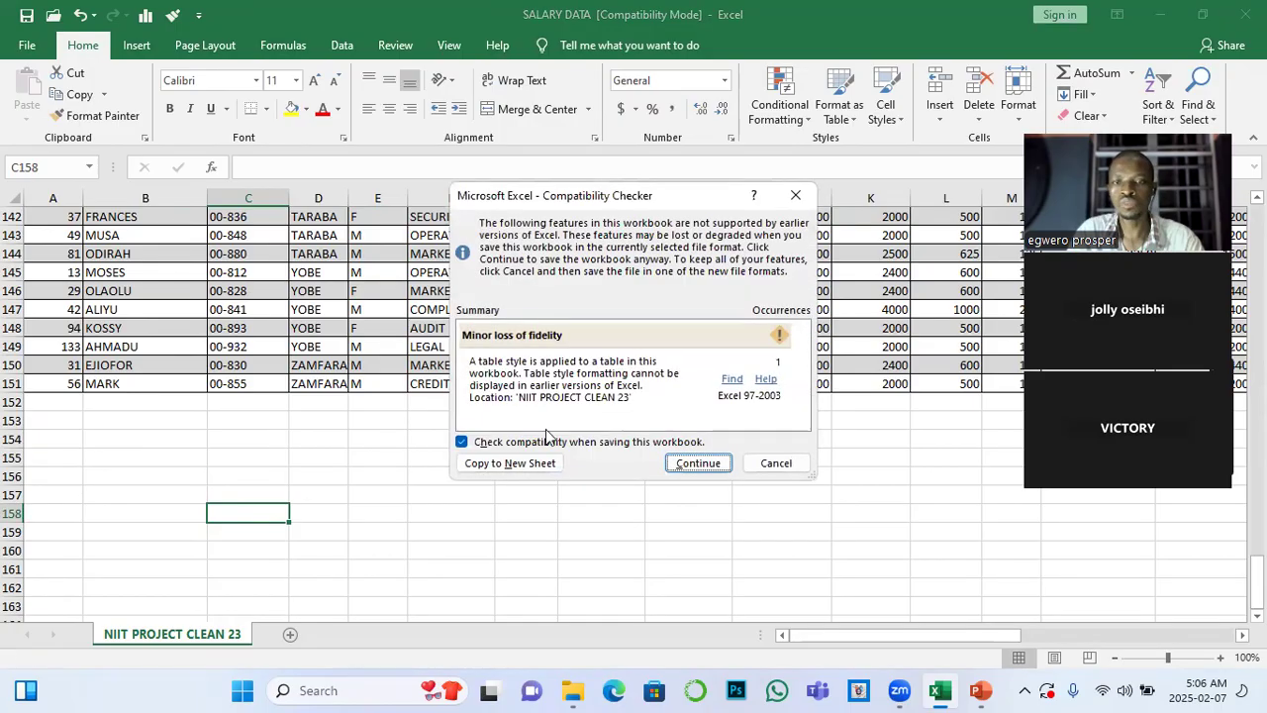
click(760, 463)
scroll(682, 473, up, 20)
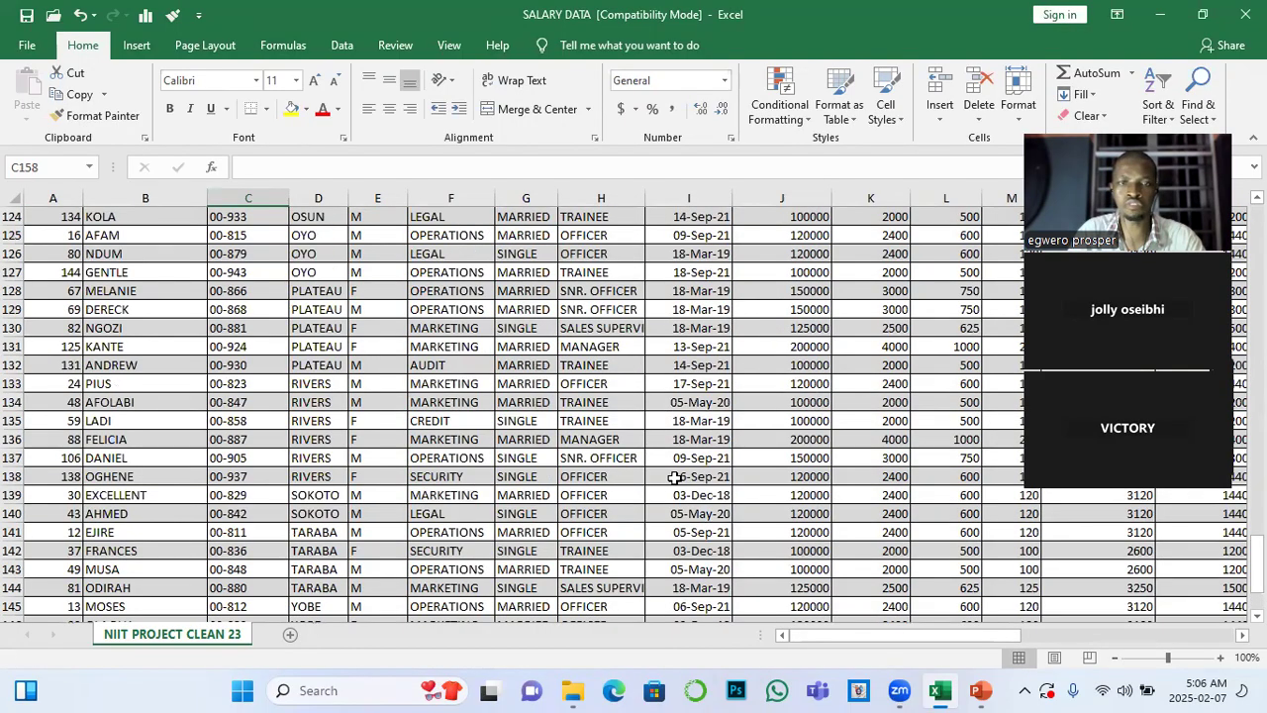
Select the whole salary table from the S/N header to the last record and request recommended PivotTables for it
scroll(681, 474, up, 20)
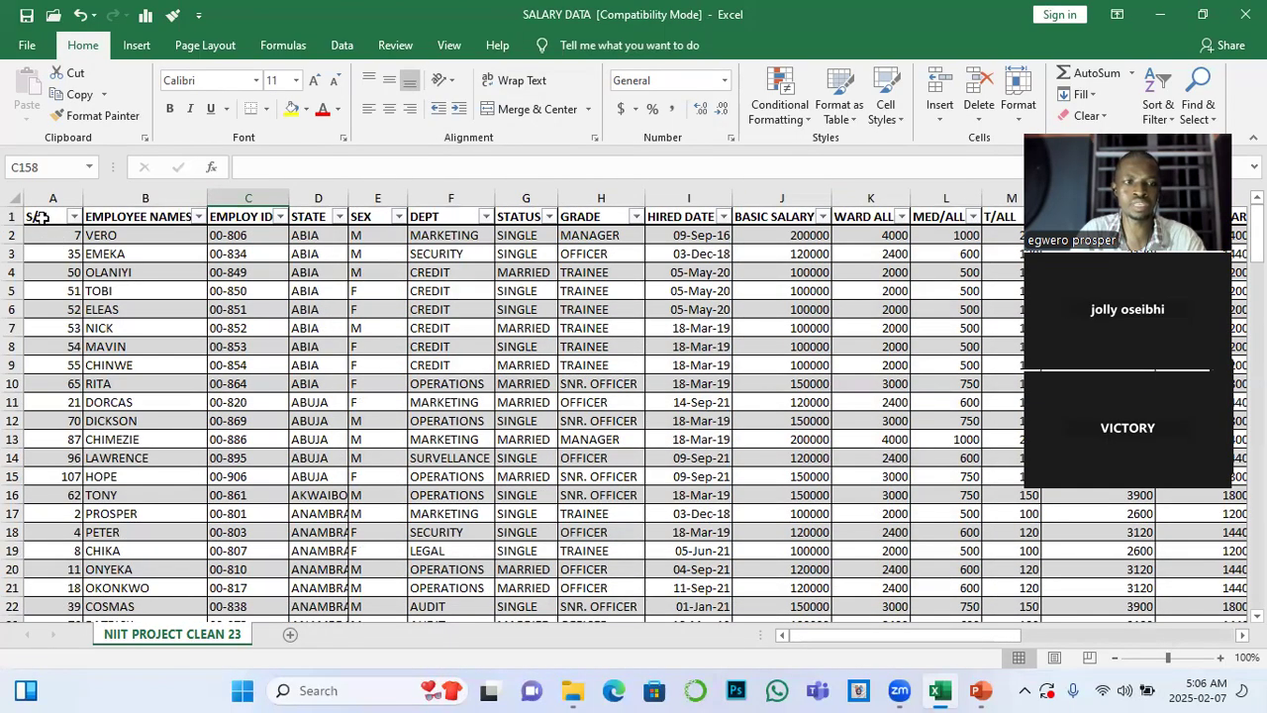
click(40, 218)
key(ctrl+shift+End)
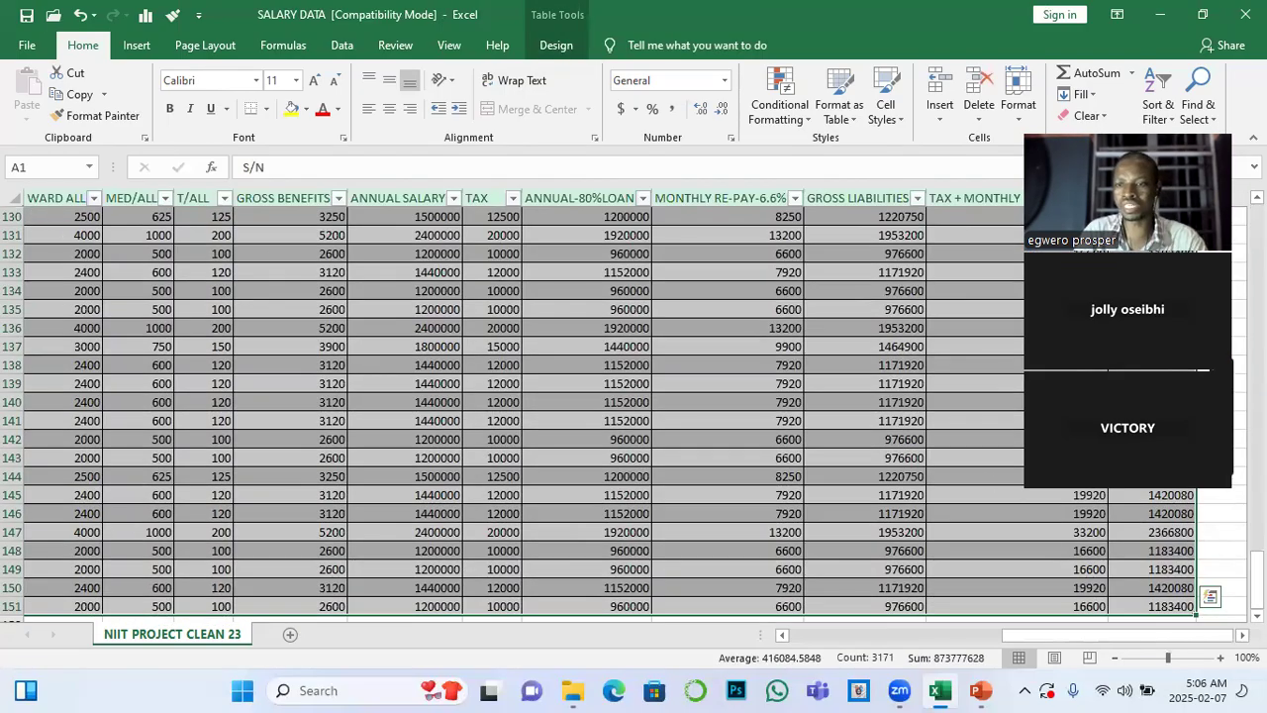
drag(1256, 579, 1256, 223)
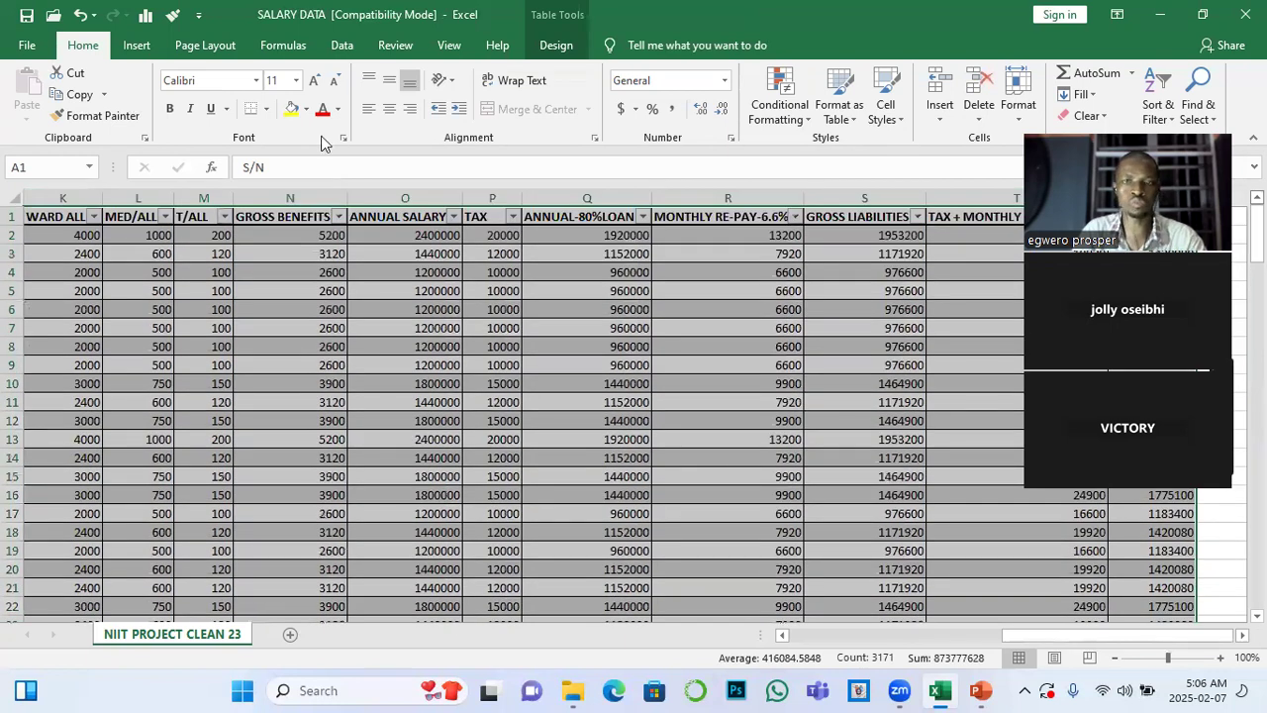
click(136, 45)
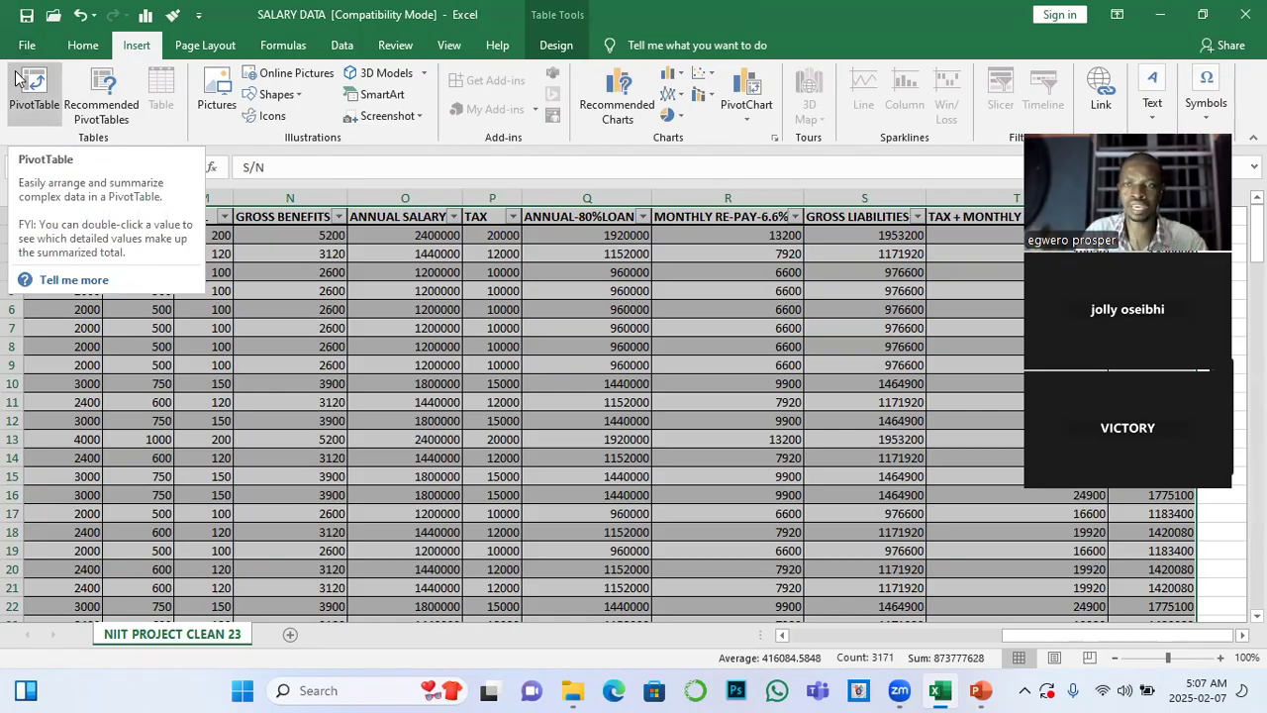
click(108, 87)
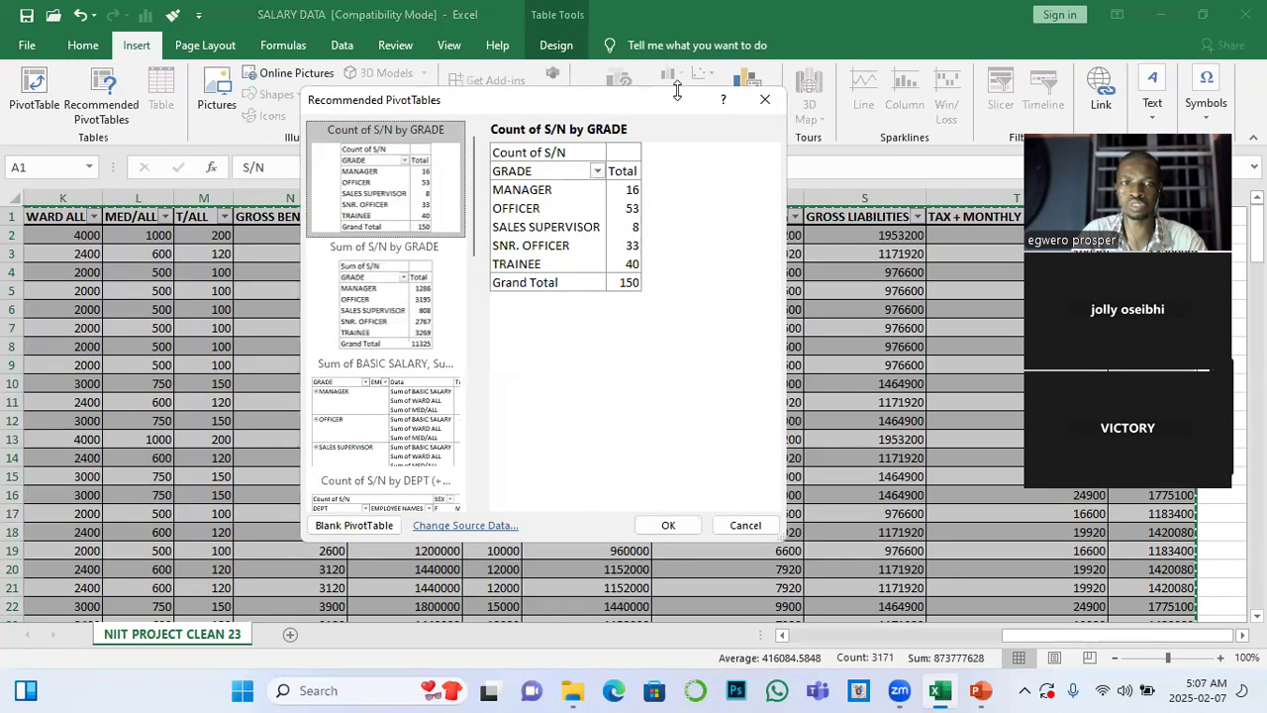
Browse the recommended PivotTable layouts and insert the Count of S/N by GRADE layout on a new sheet
drag(649, 99, 456, 79)
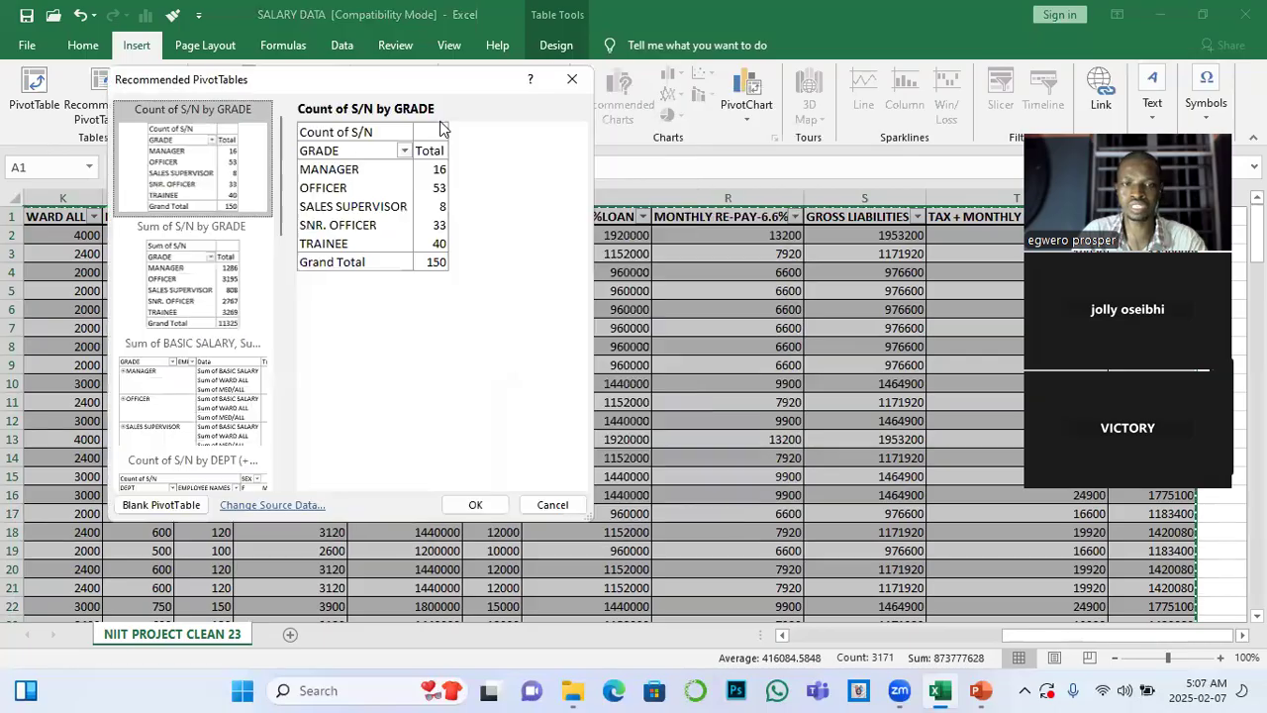
drag(280, 176, 287, 469)
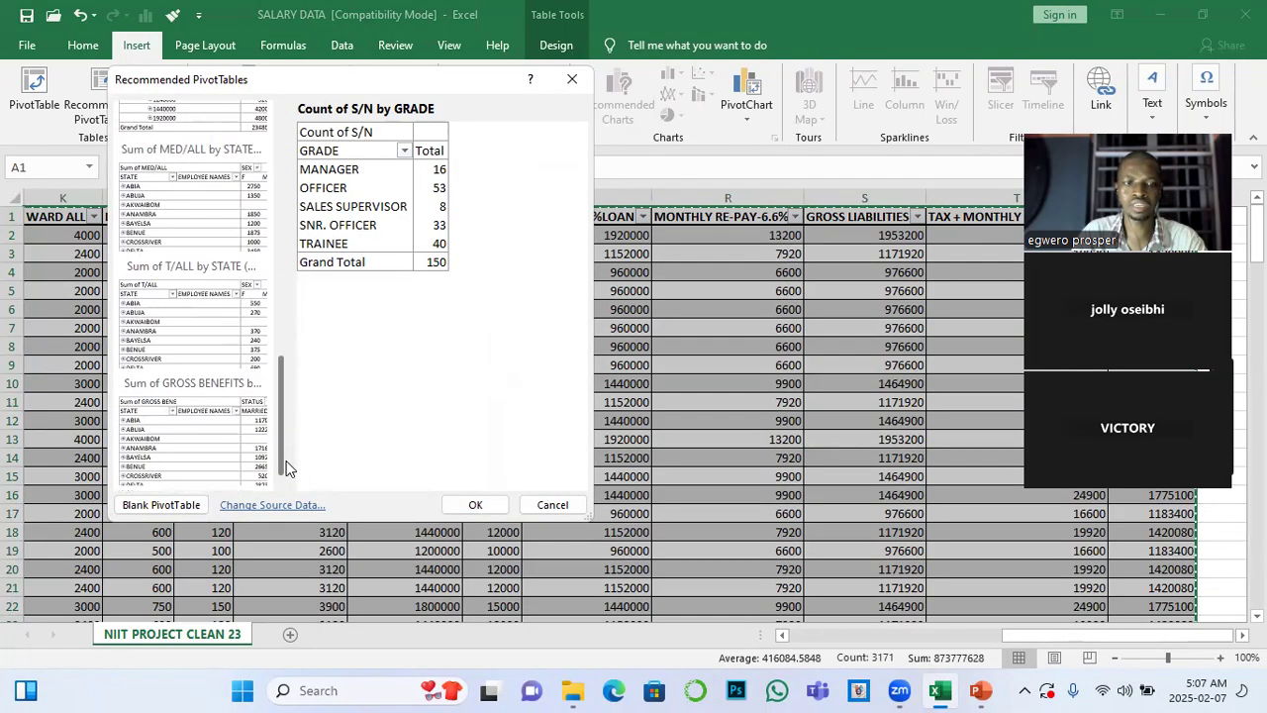
scroll(300, 387, up, 10)
drag(281, 167, 279, 136)
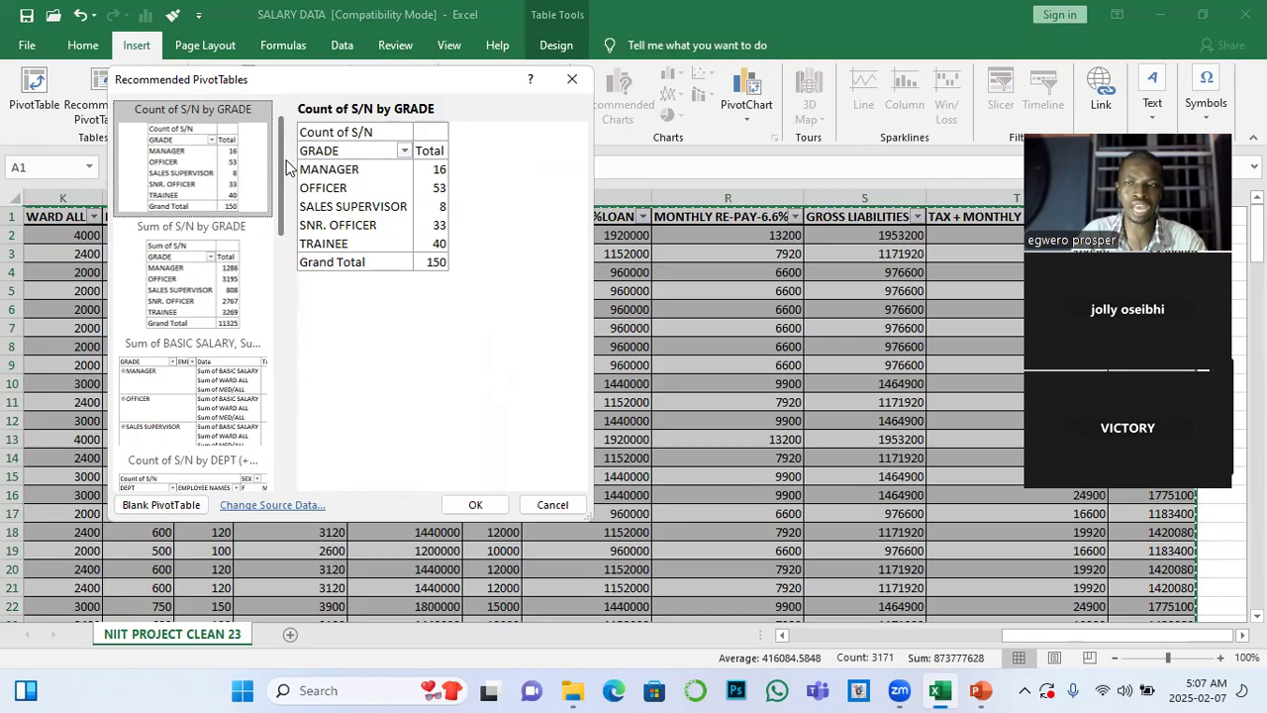
scroll(287, 228, down, 1)
drag(285, 232, 276, 183)
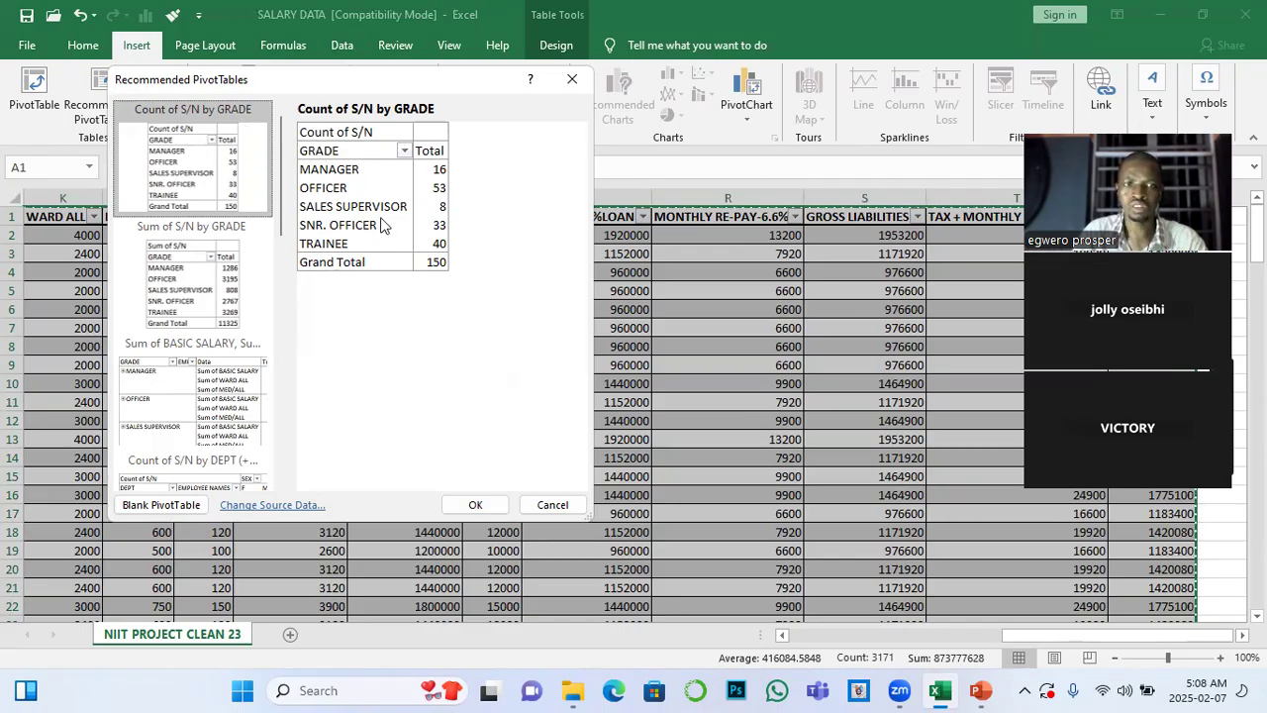
click(481, 506)
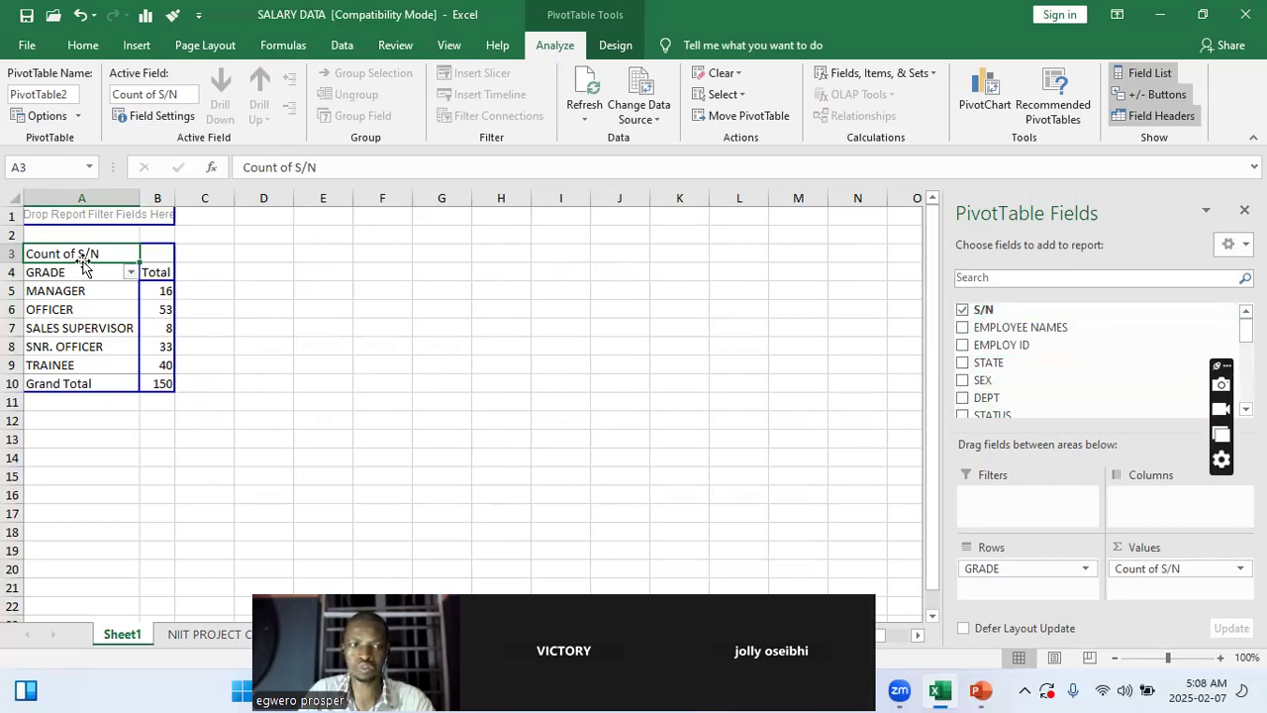
Remove the S/N and GRADE fields from the PivotTable to empty its layout
click(962, 310)
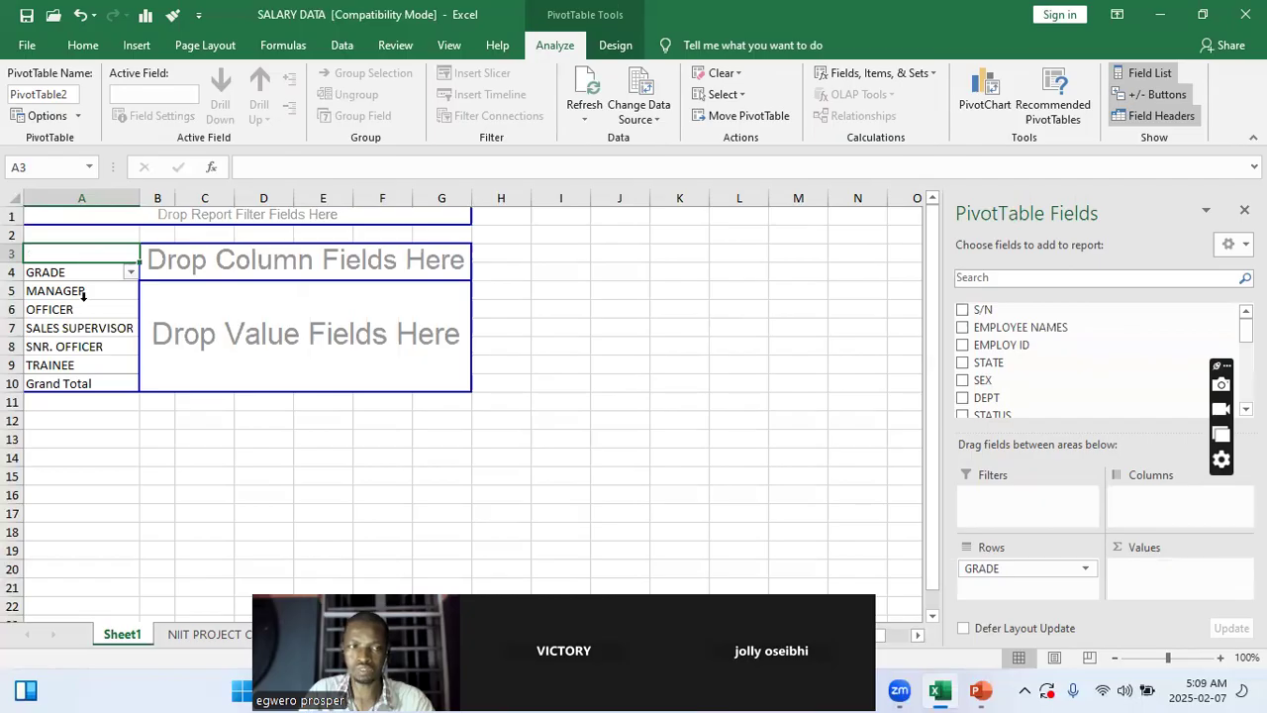
scroll(1019, 368, down, 2)
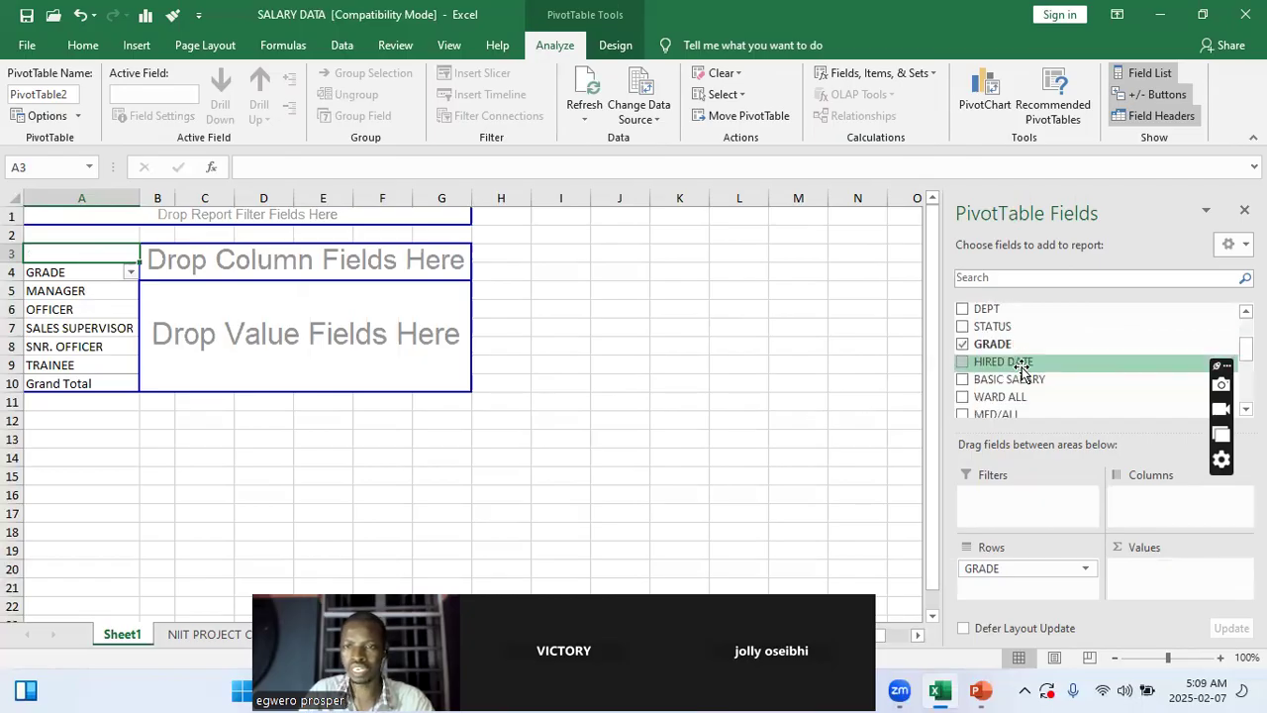
click(963, 346)
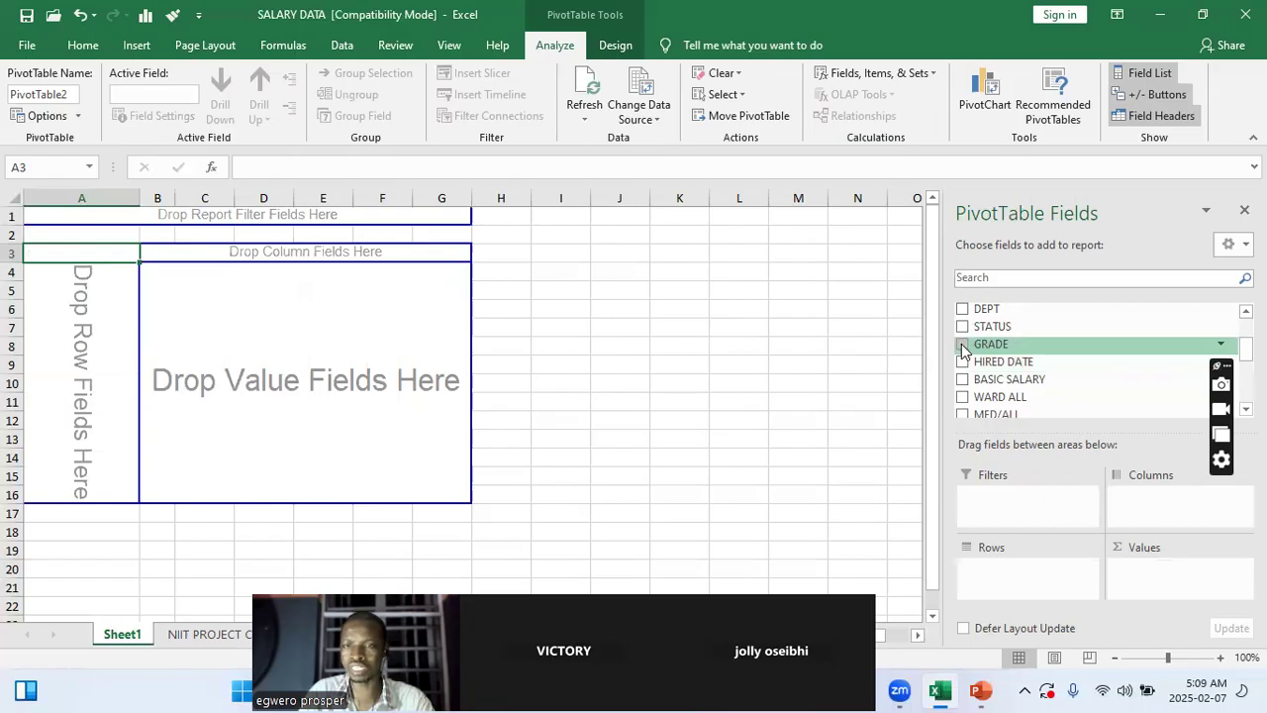
Summarise the total basic salary per department, with DEPT as rows and the sum of BASIC SALARY as values
click(962, 310)
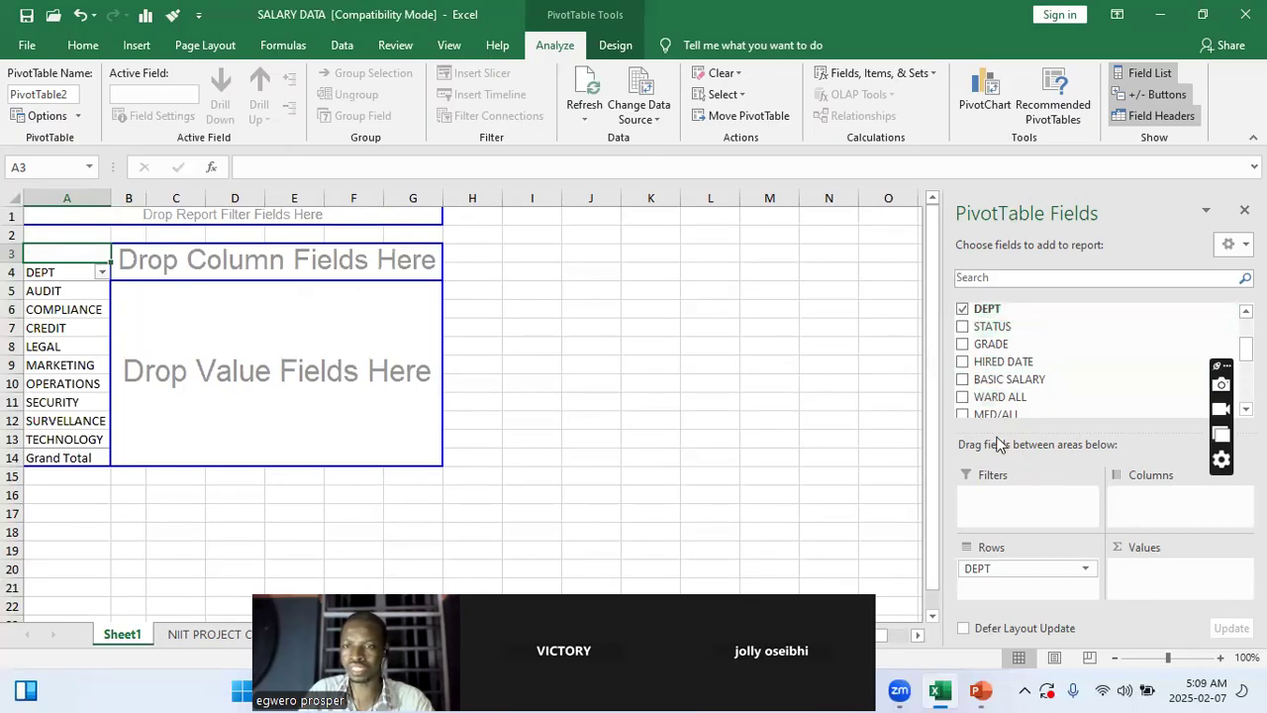
scroll(1030, 387, down, 2)
scroll(1030, 384, up, 1)
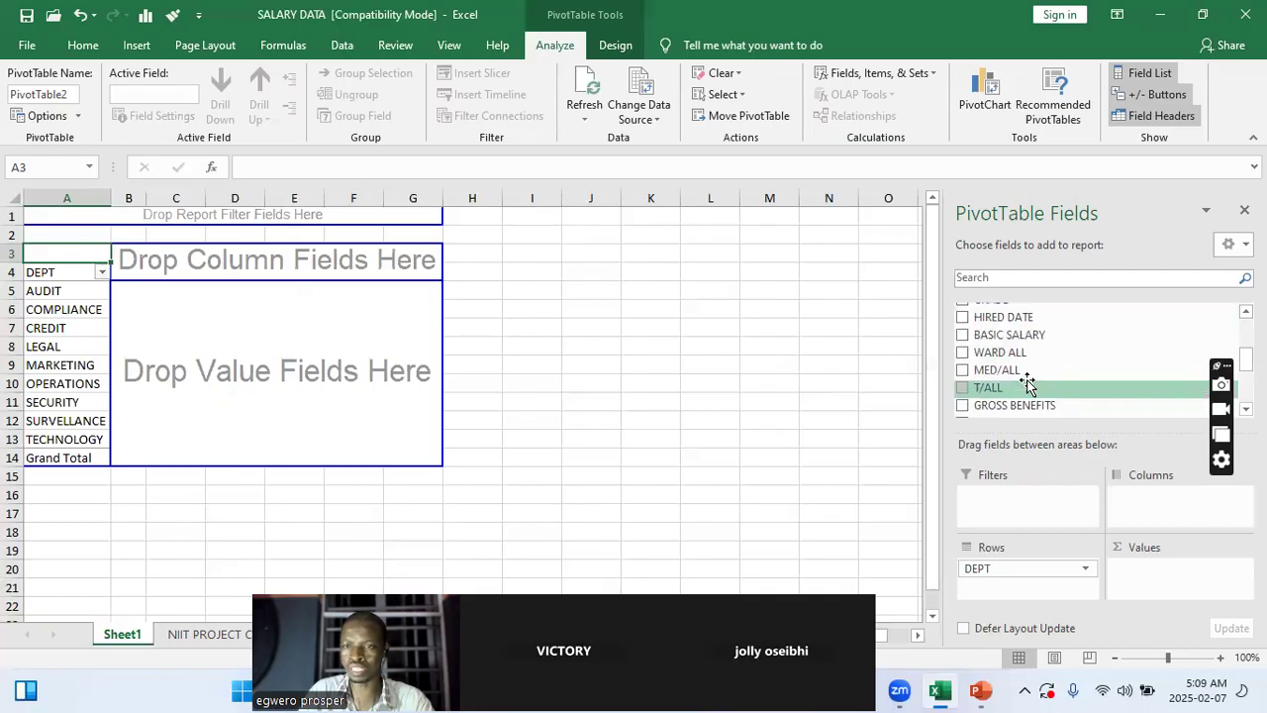
click(962, 335)
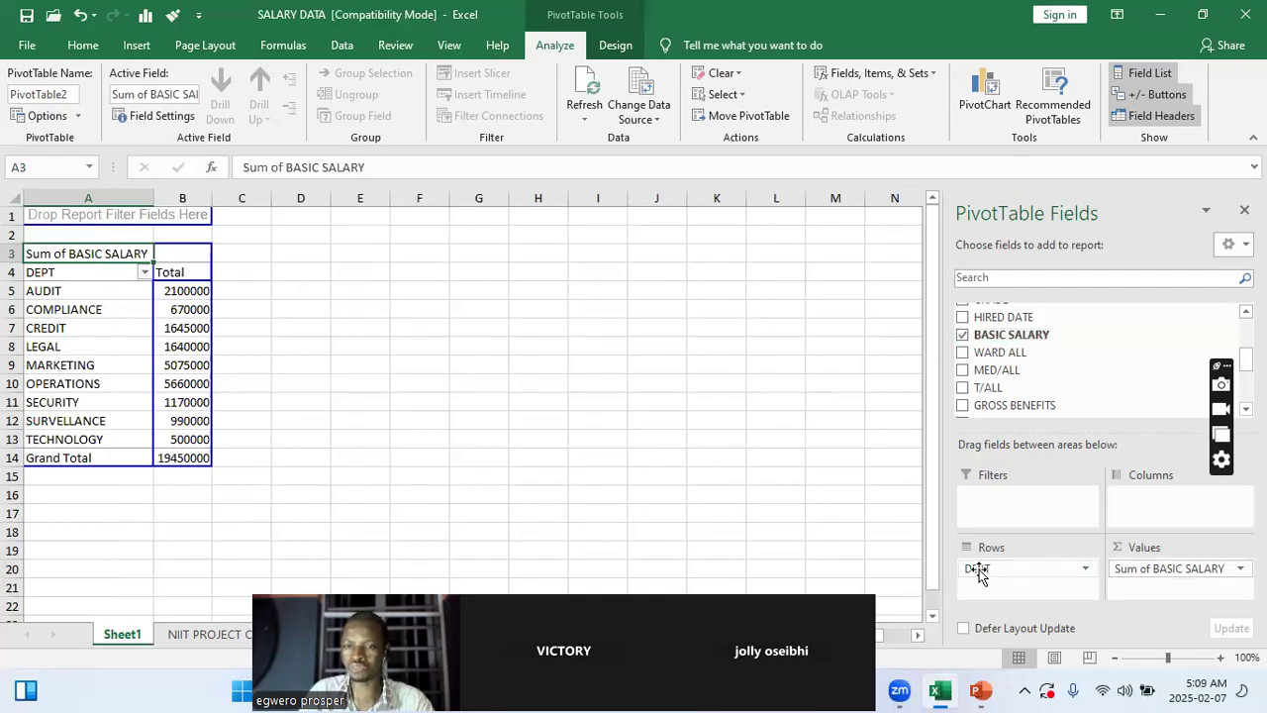
drag(977, 572, 1010, 569)
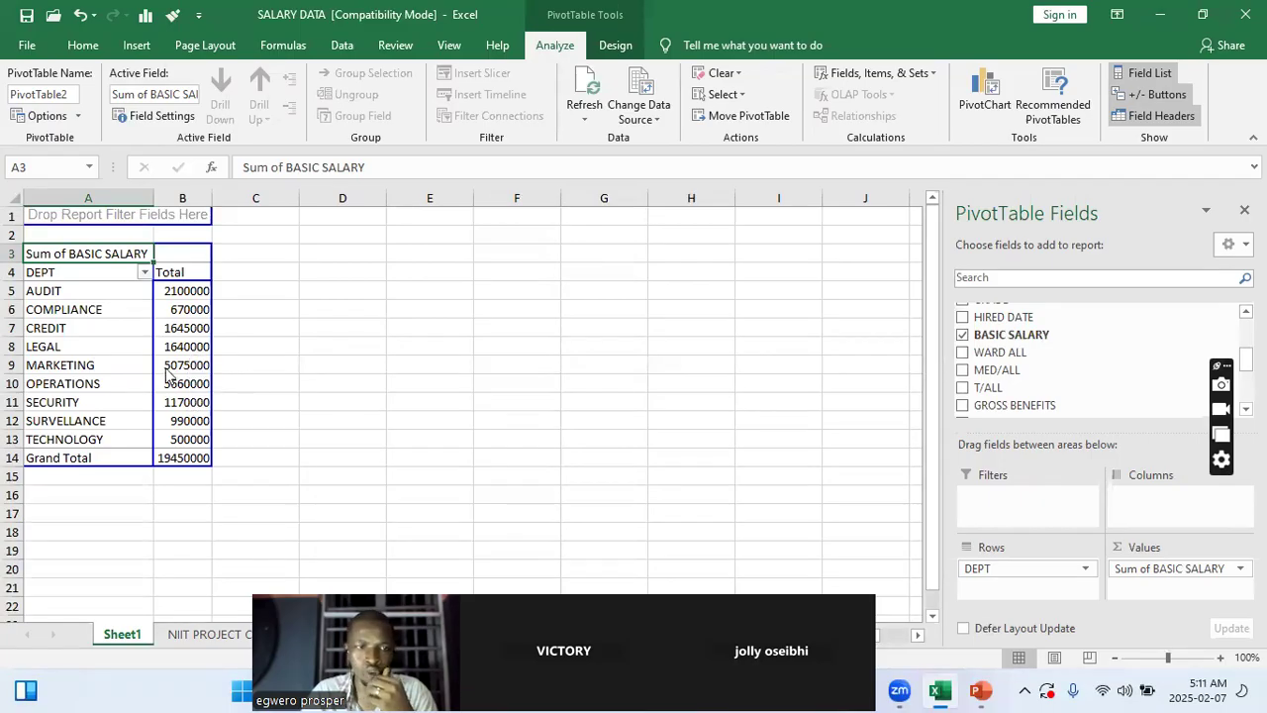
mouse_move(182, 317)
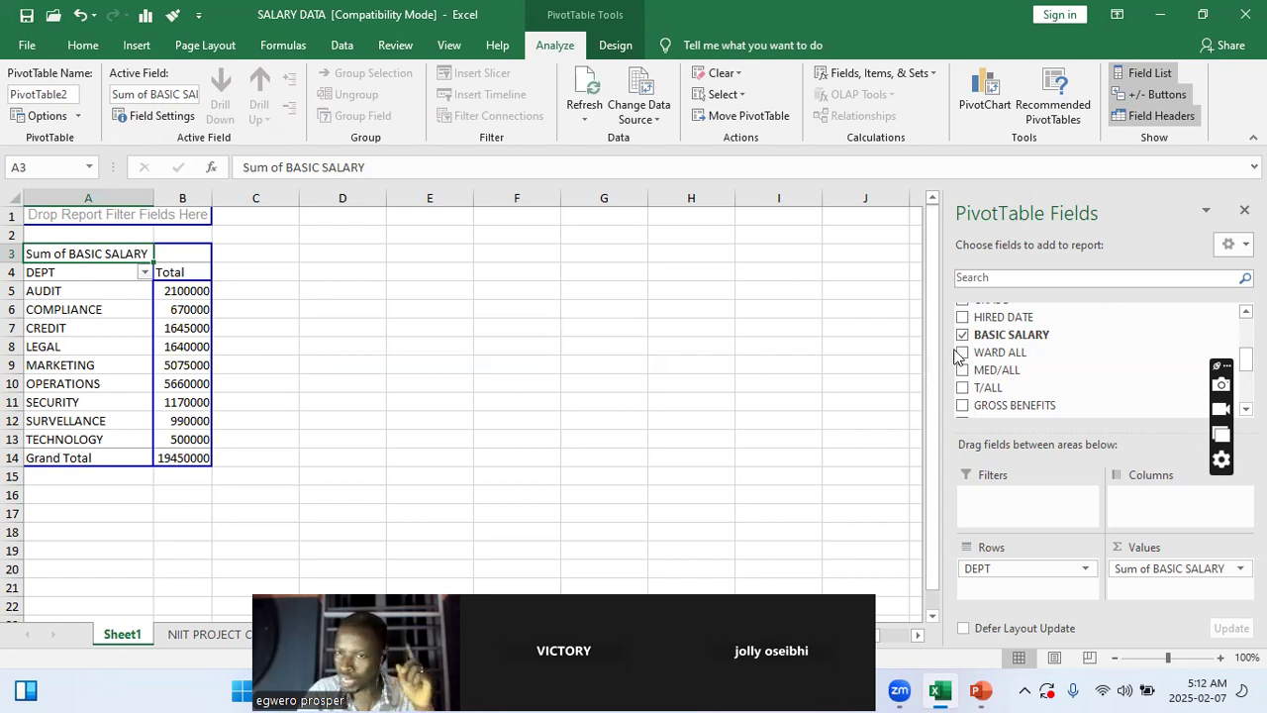
Add the SEX field as a report filter of the PivotTable
scroll(1134, 378, up, 2)
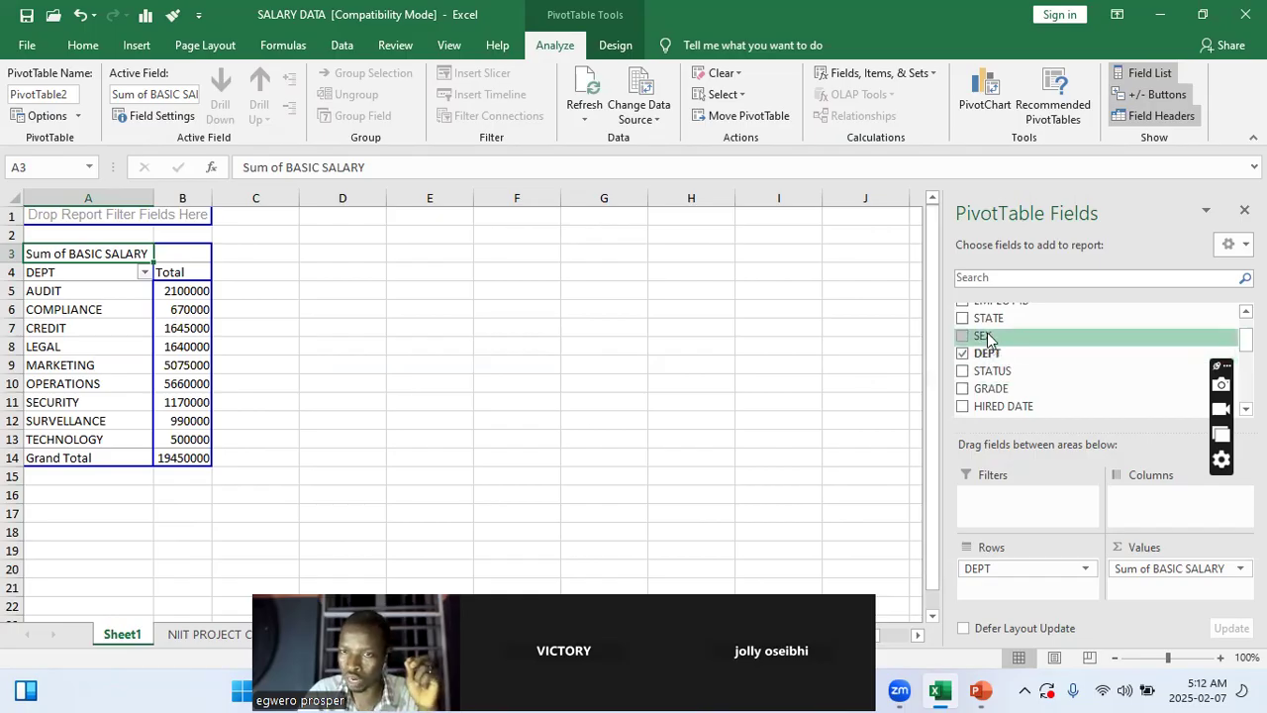
scroll(990, 366, up, 1)
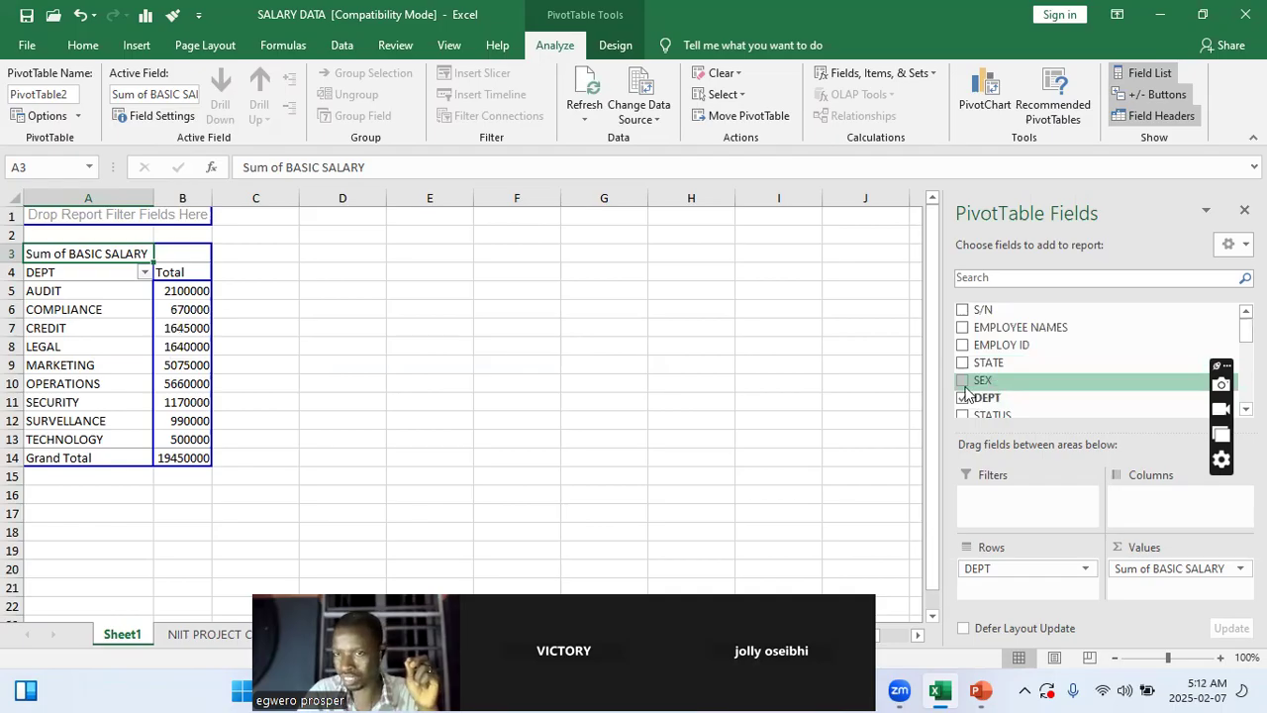
drag(986, 384, 998, 497)
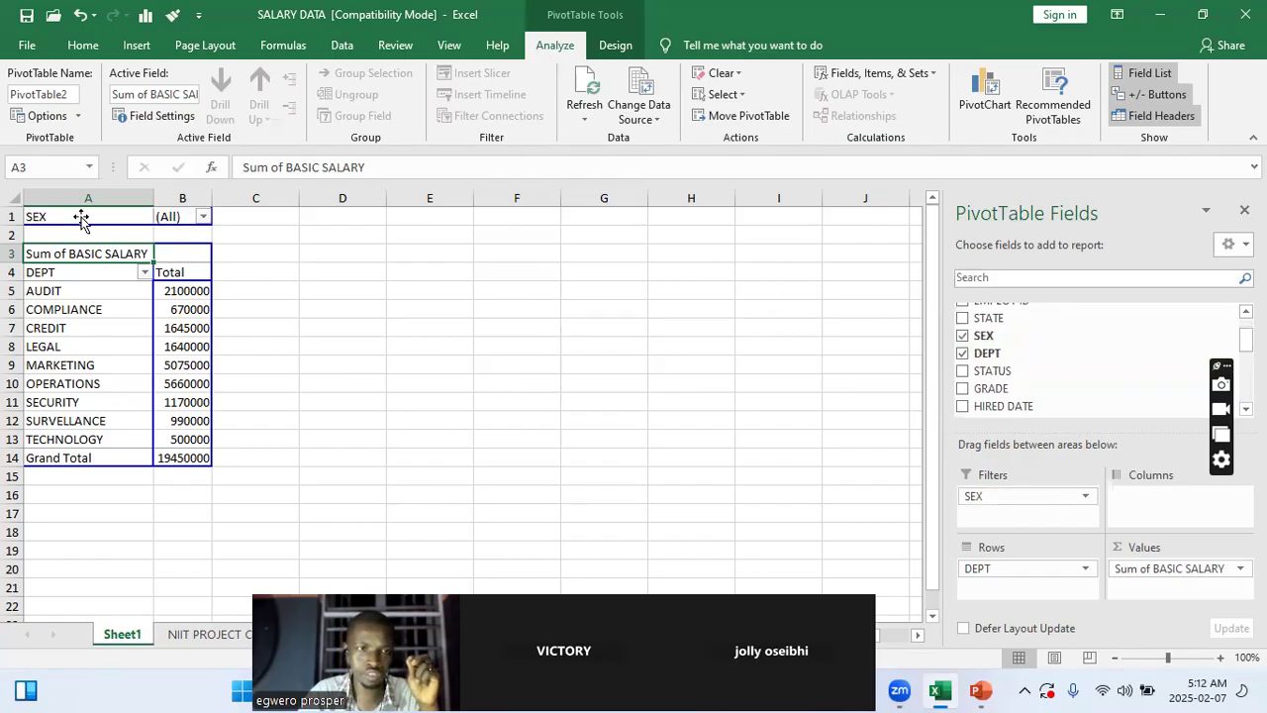
Filter the PivotTable by SEX to M and examine the departments' basic salary totals
click(203, 217)
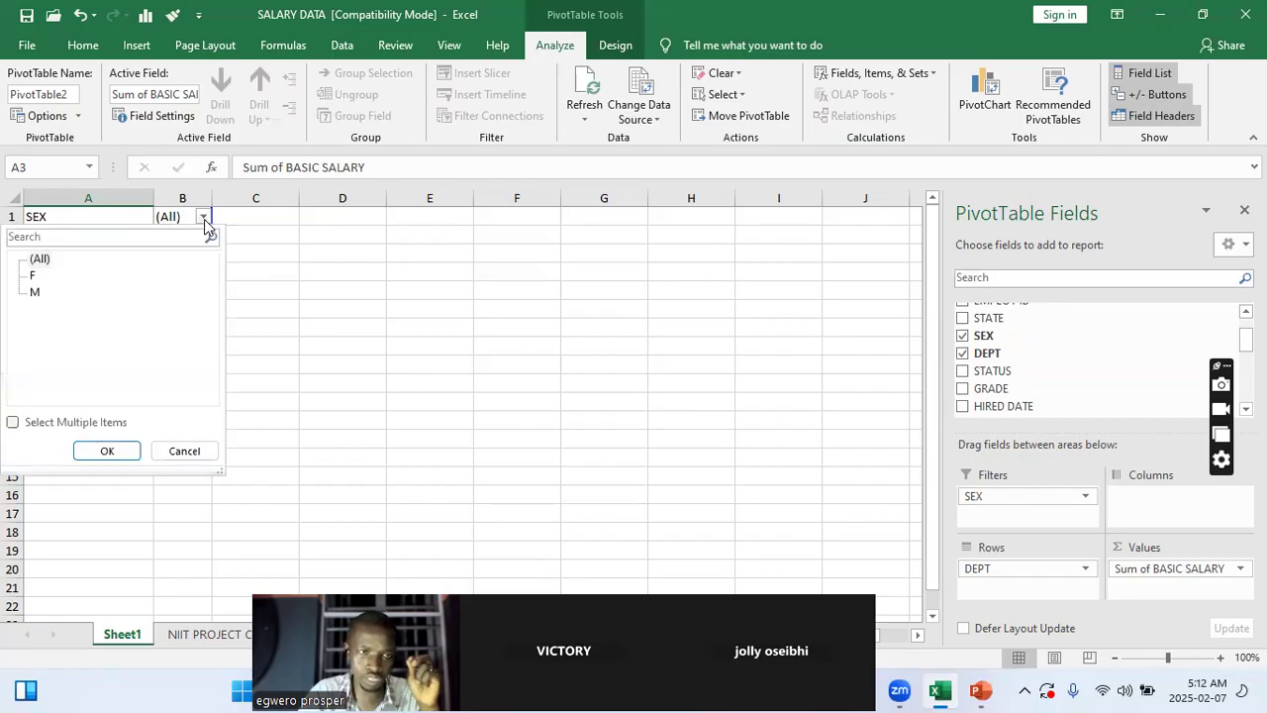
click(37, 295)
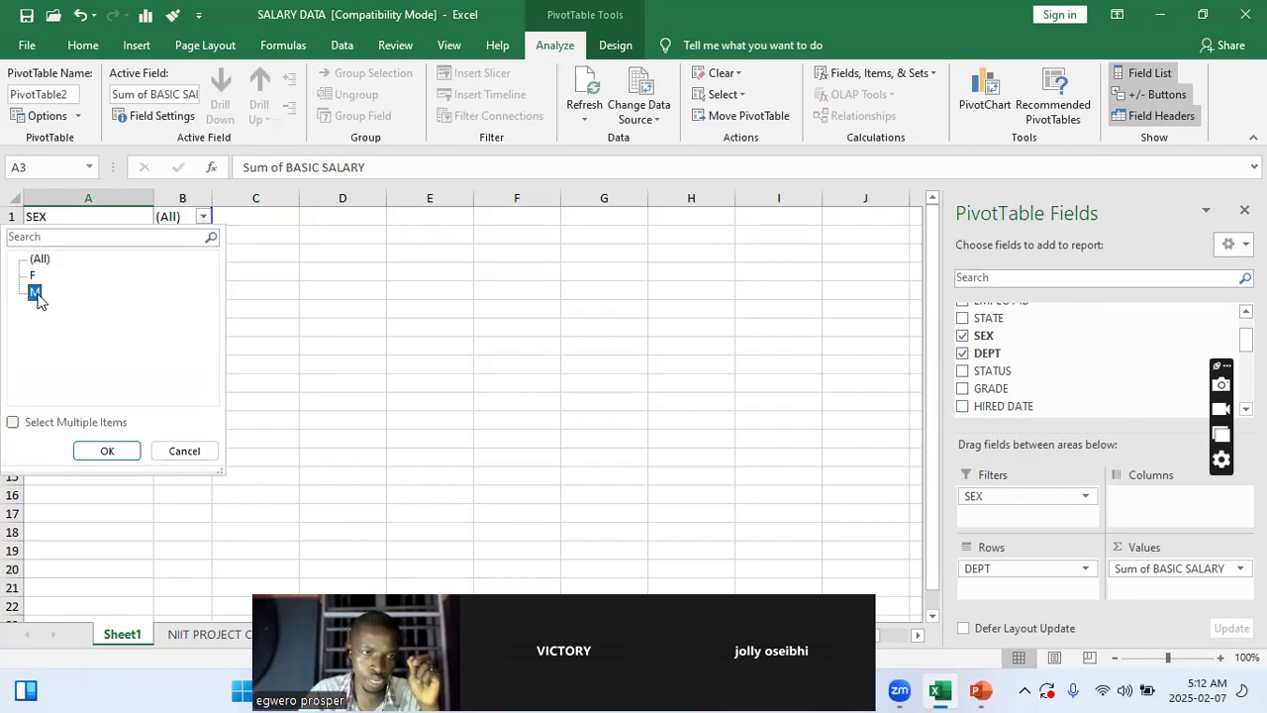
click(123, 453)
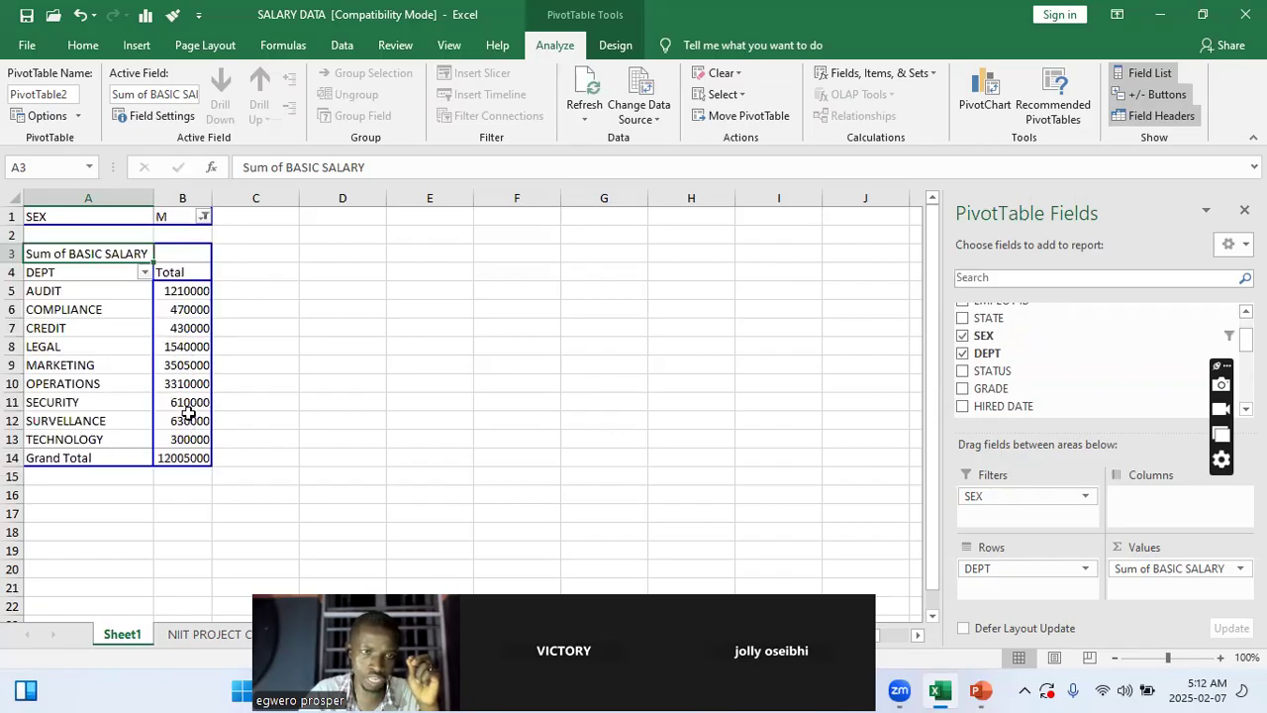
mouse_move(181, 366)
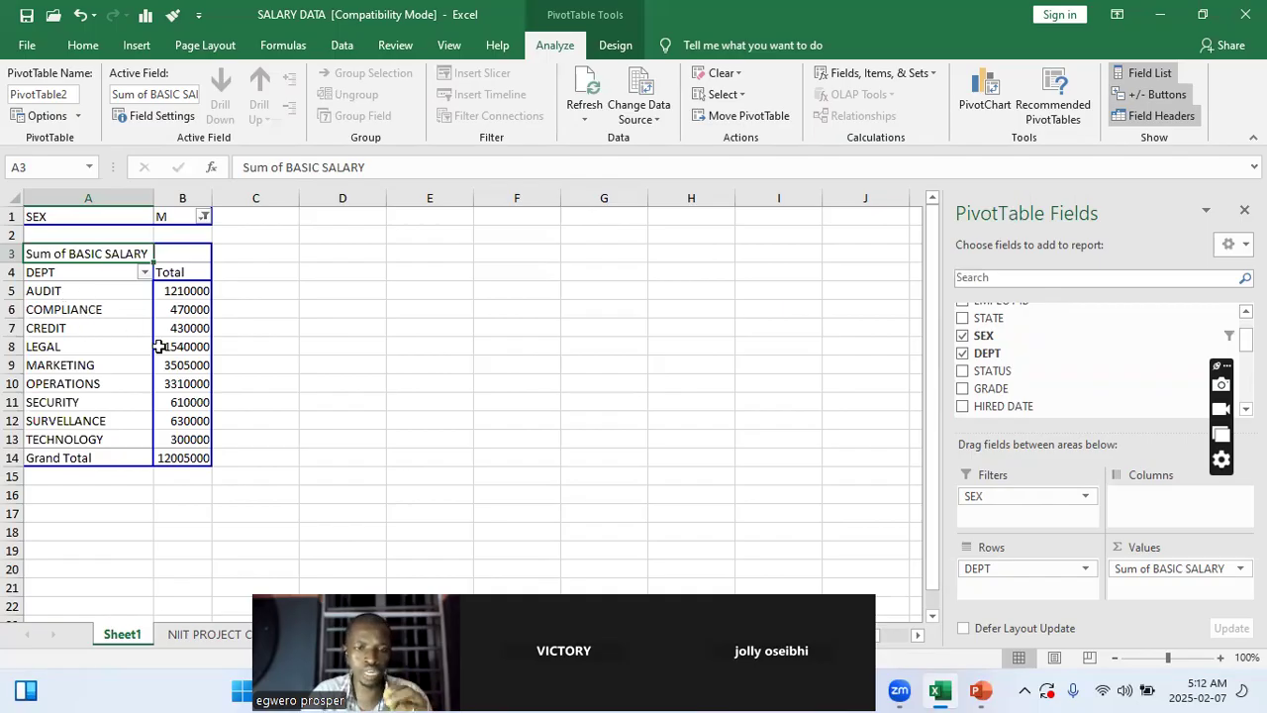
mouse_move(163, 352)
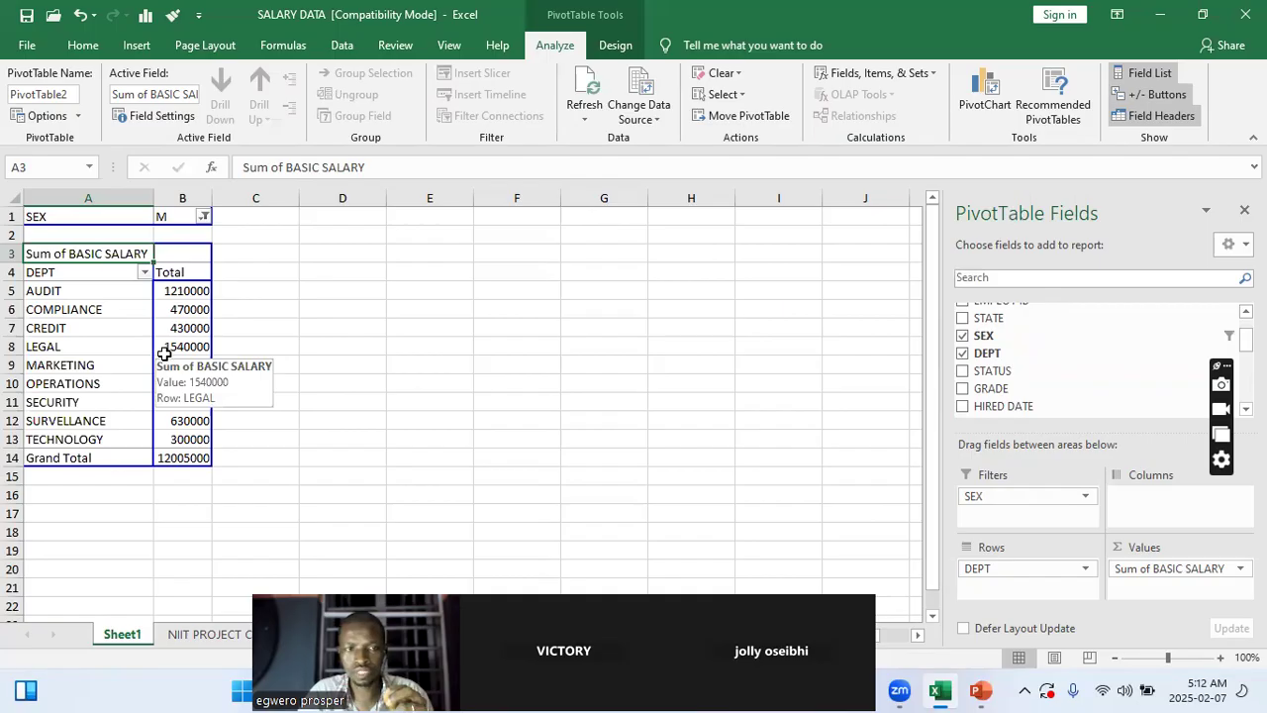
mouse_move(185, 314)
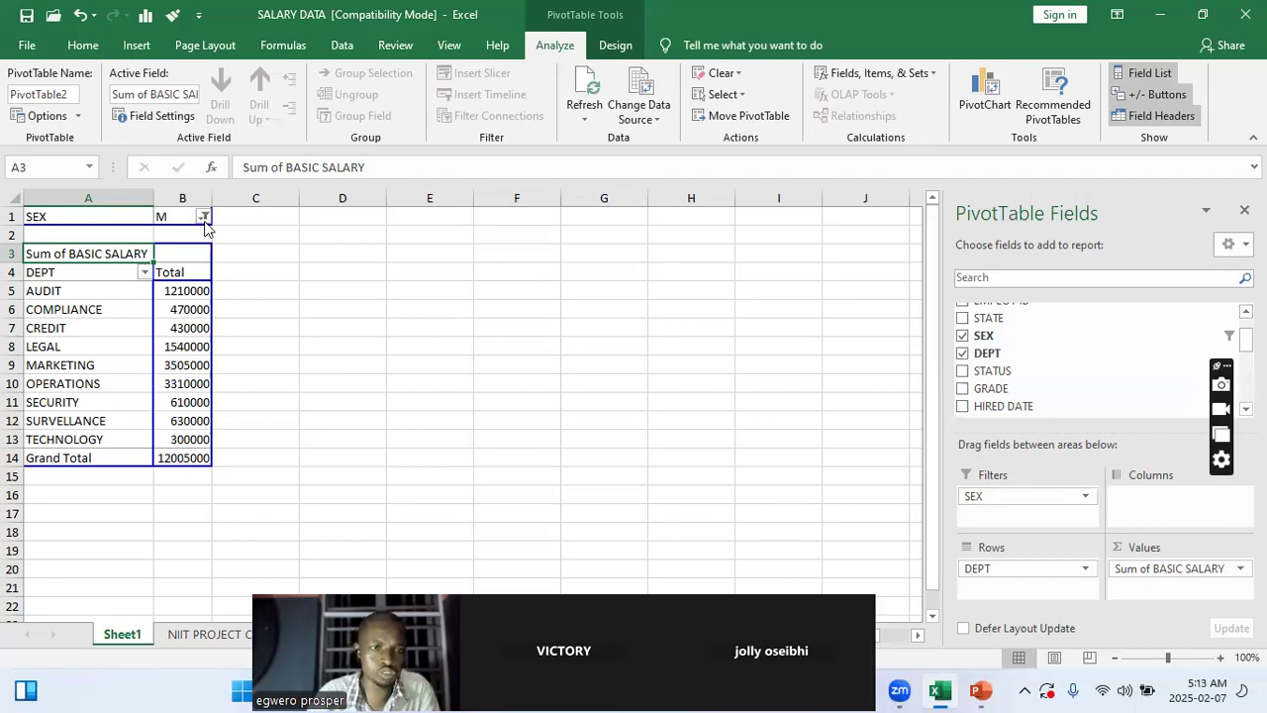
Switch the SEX report filter to F and examine the departments' basic salary totals
click(203, 217)
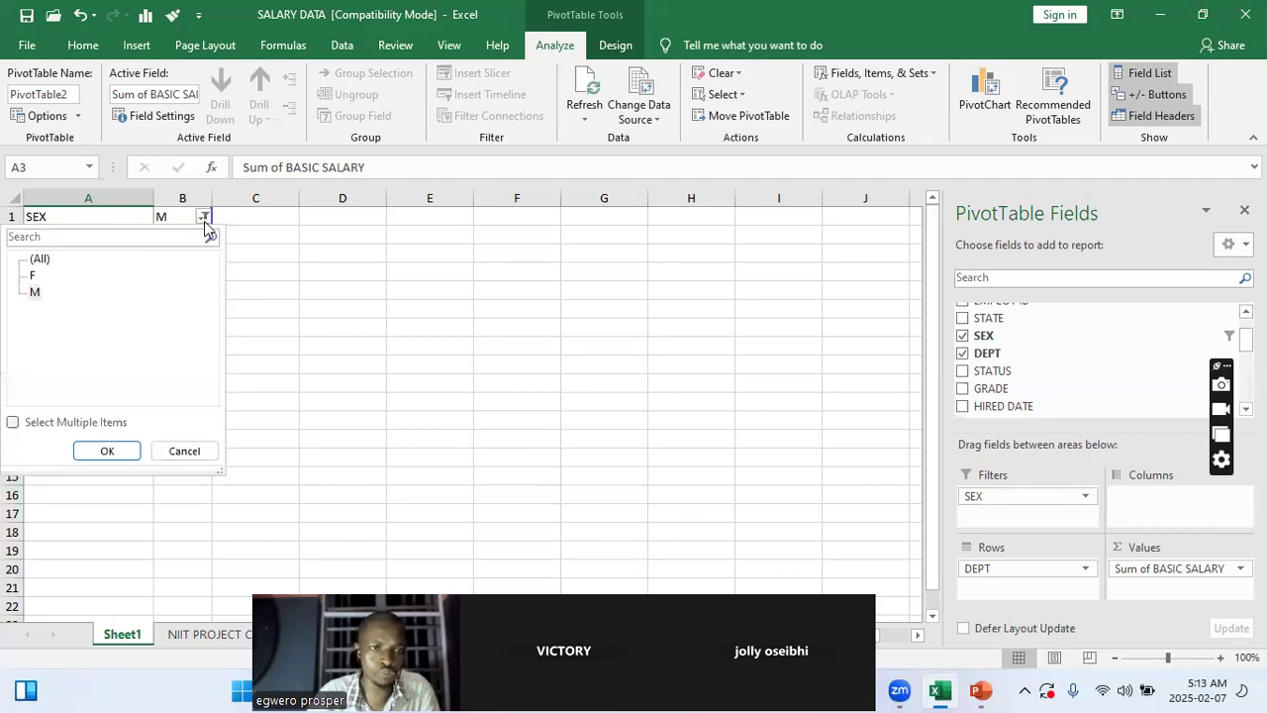
click(33, 275)
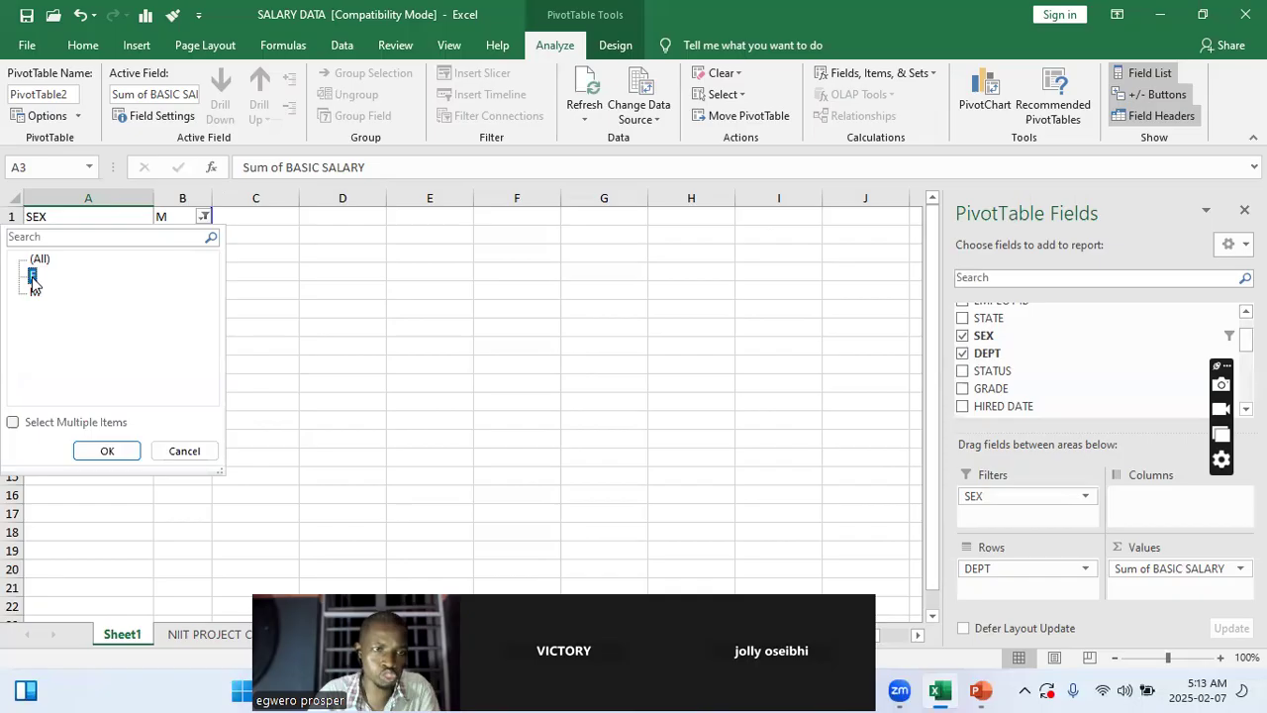
click(106, 451)
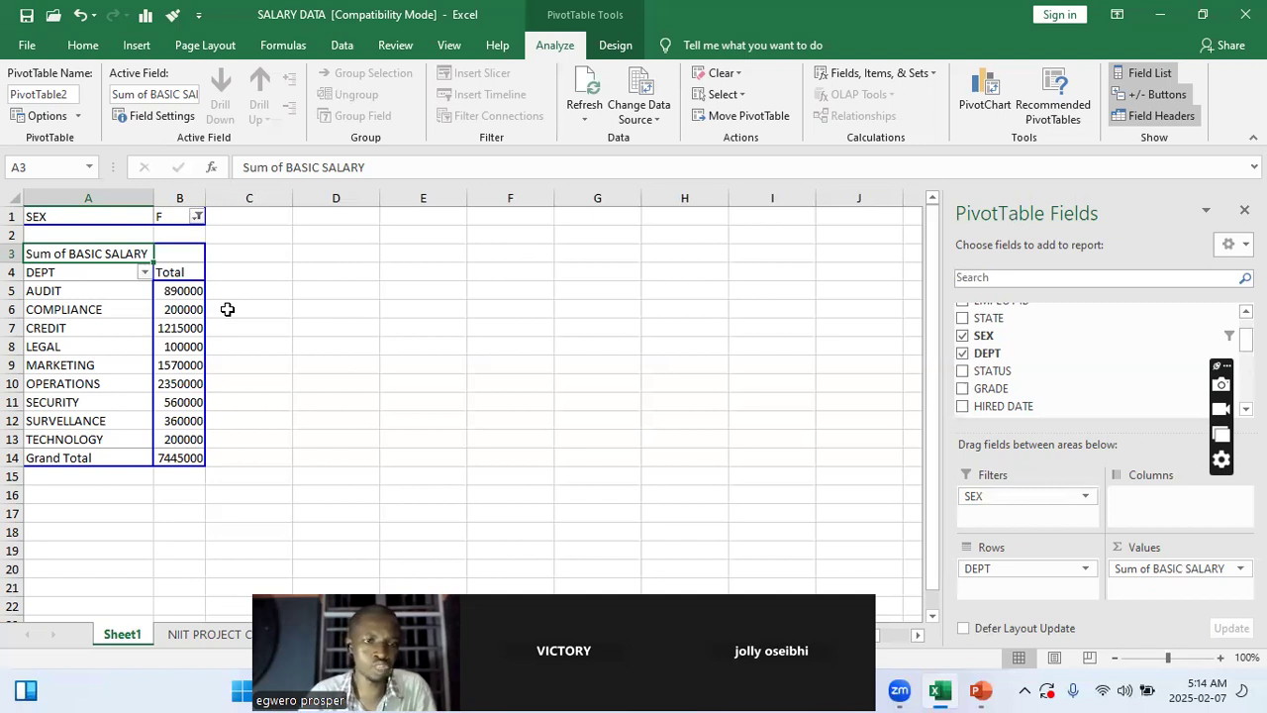
mouse_move(192, 437)
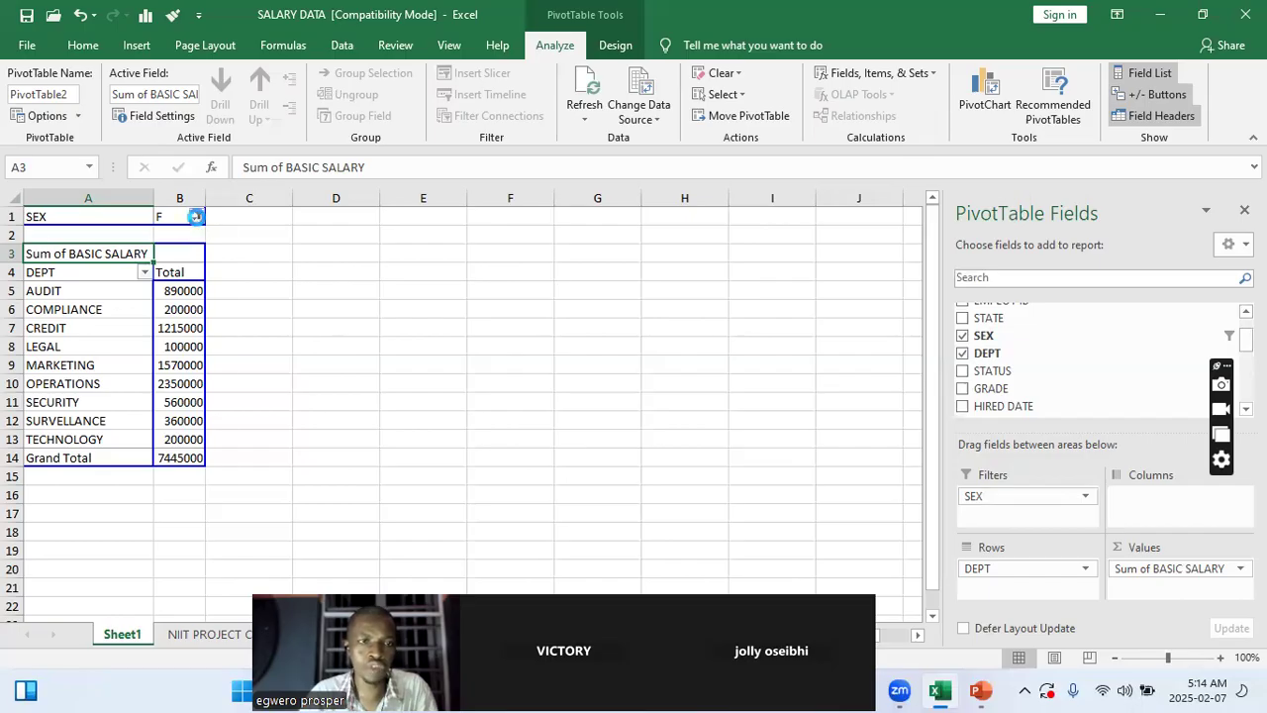
click(196, 216)
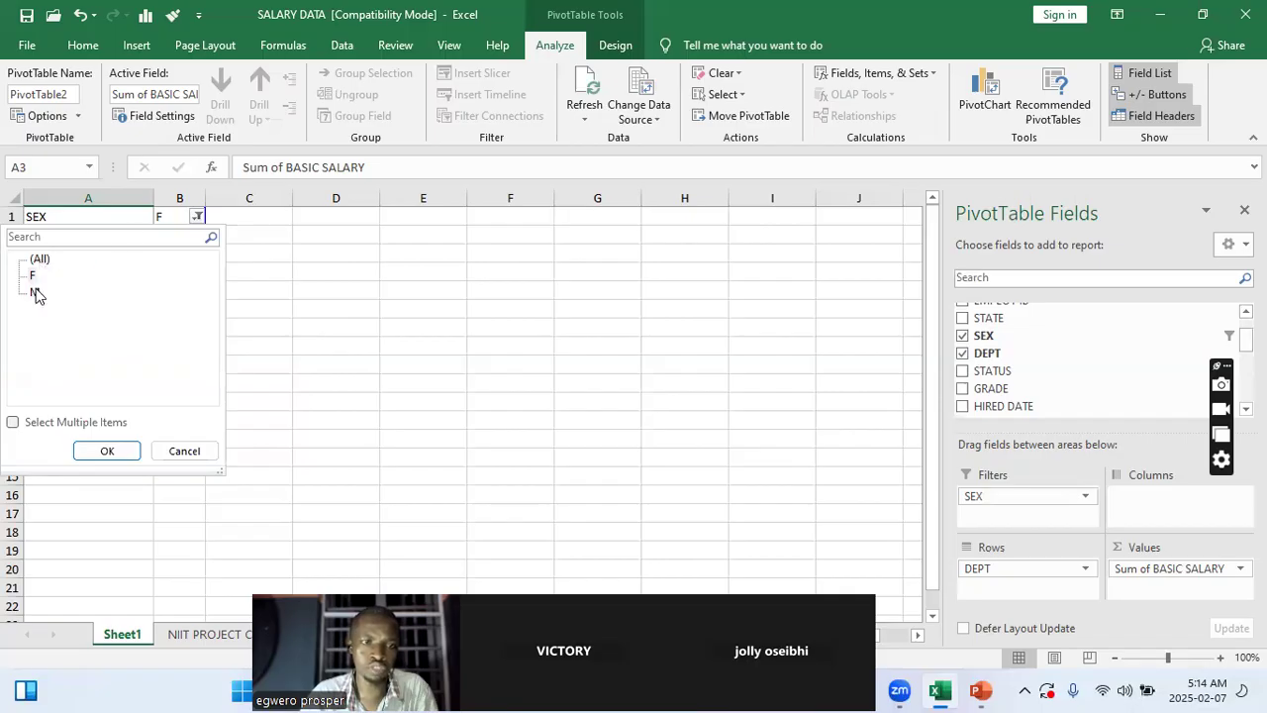
click(315, 230)
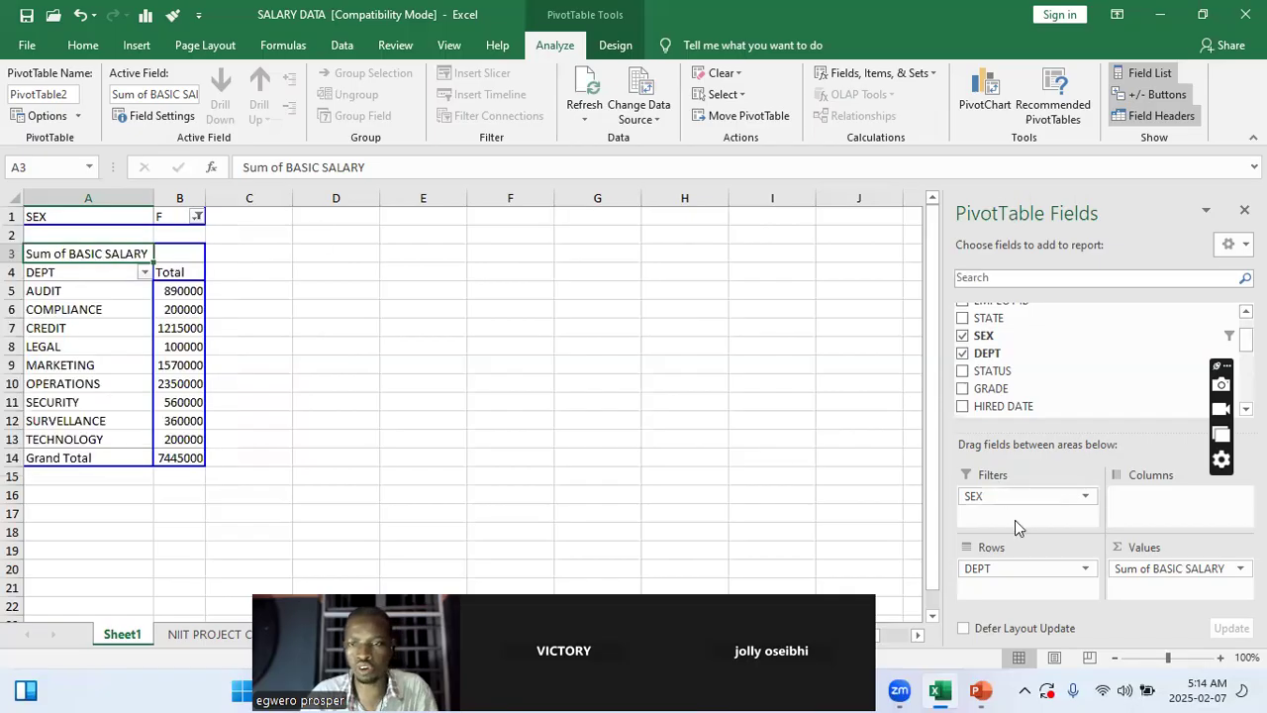
Remove the SEX field from the PivotTable's report filters
drag(990, 503, 1075, 339)
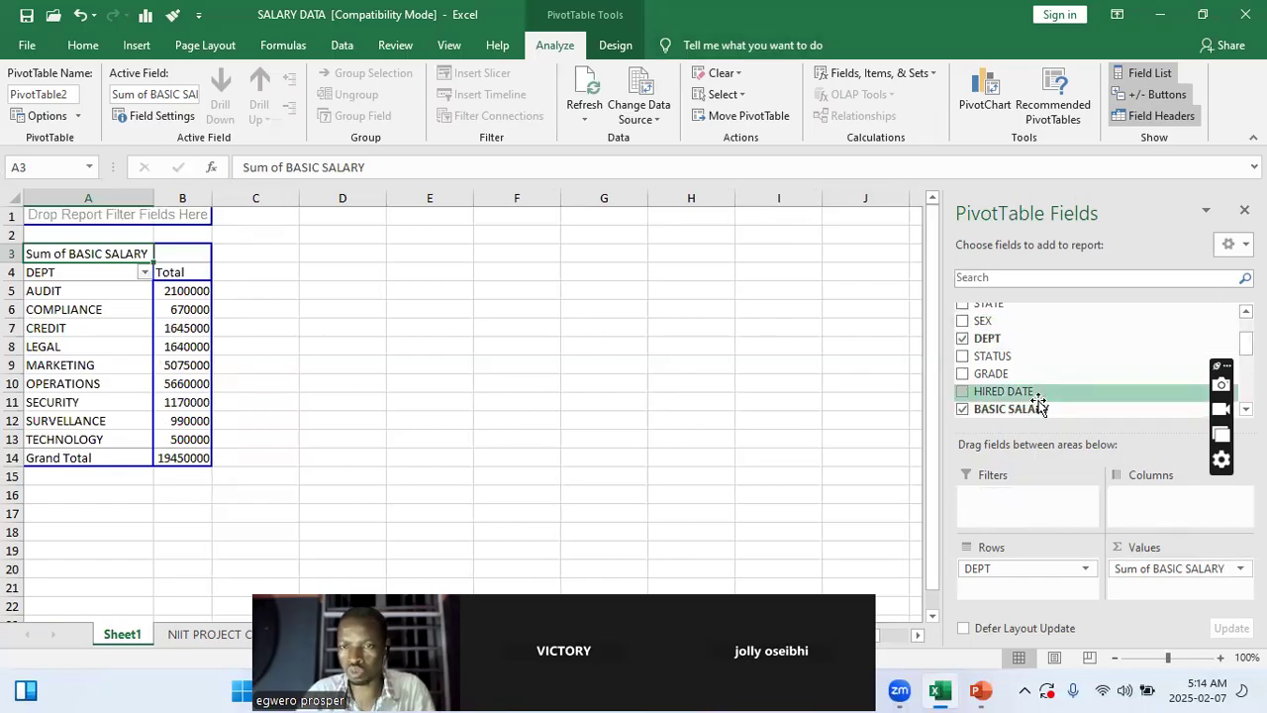
scroll(1037, 401, down, 1)
scroll(1037, 401, up, 2)
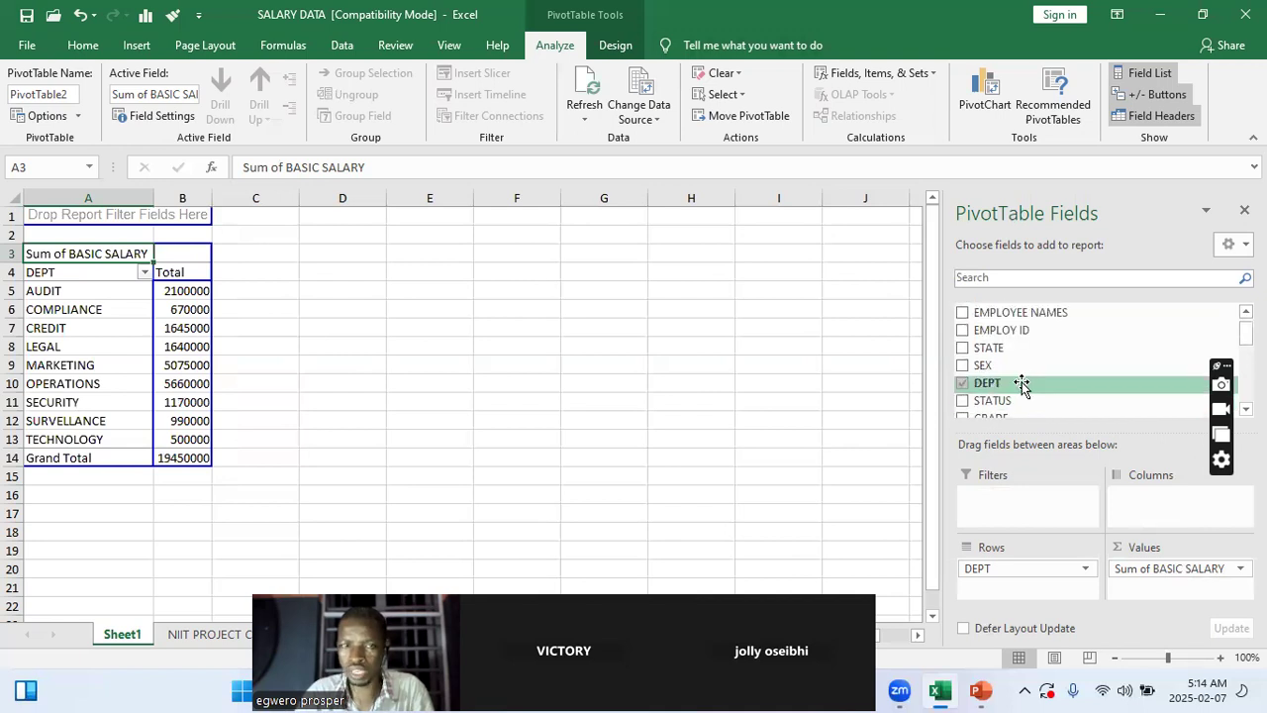
Add the GRADE field as a report filter of the PivotTable
scroll(1062, 376, down, 2)
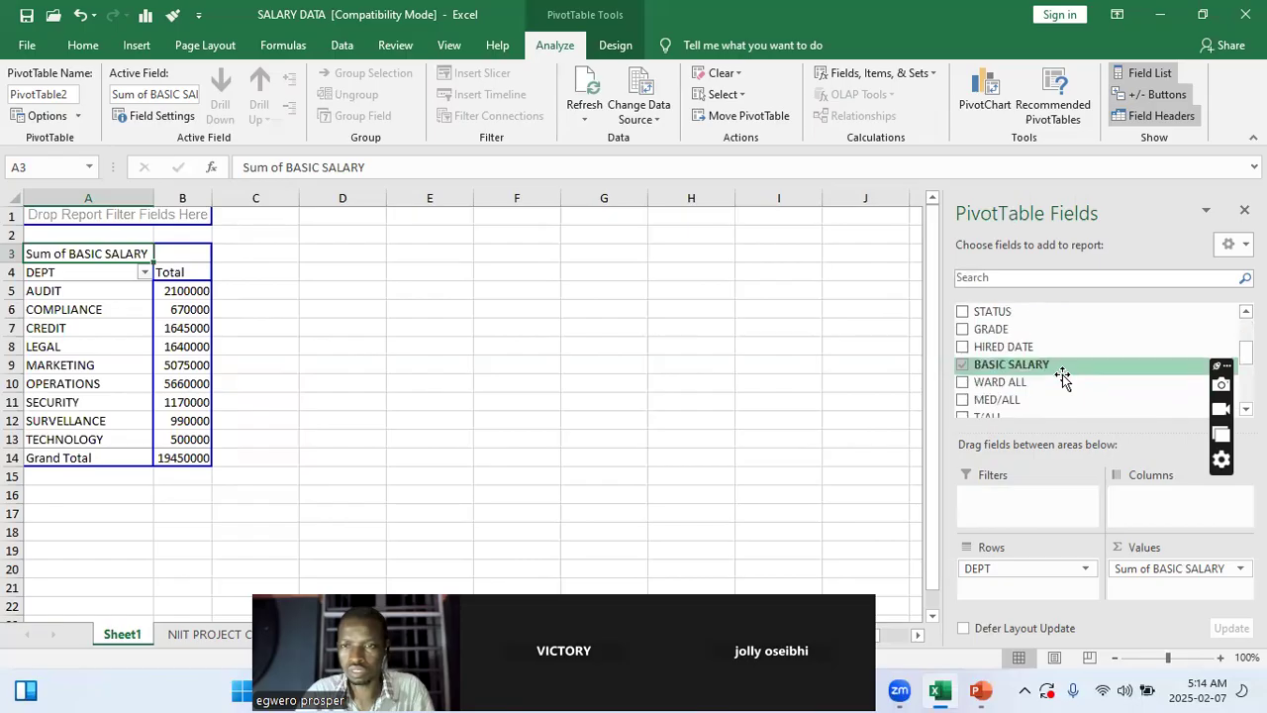
scroll(1061, 378, down, 1)
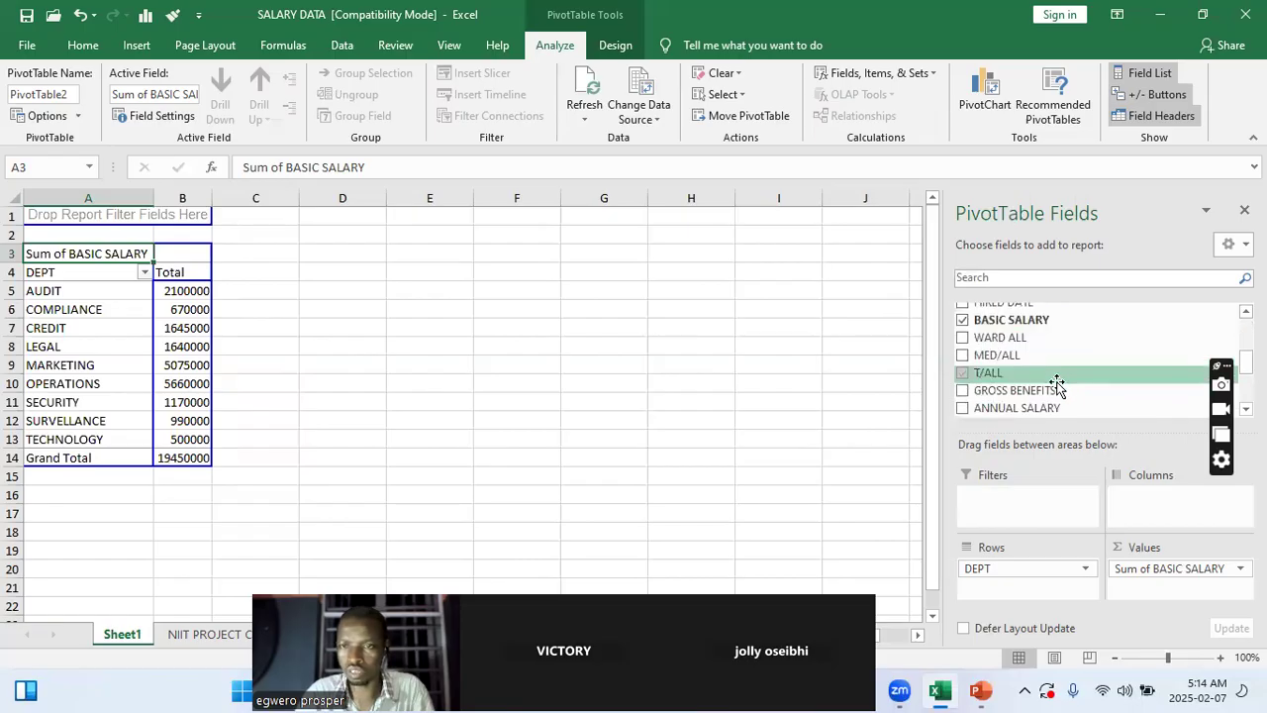
scroll(1058, 384, up, 2)
drag(1040, 342, 1014, 508)
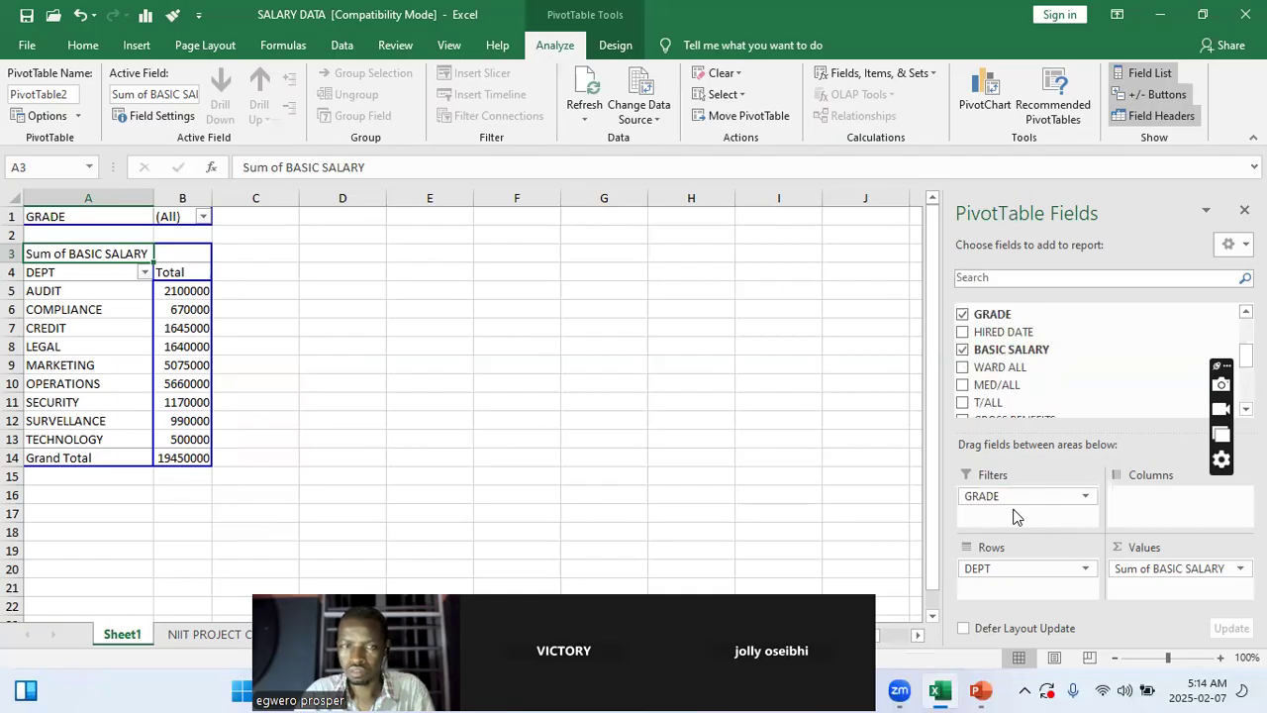
Filter the PivotTable by GRADE to MANAGER
click(203, 215)
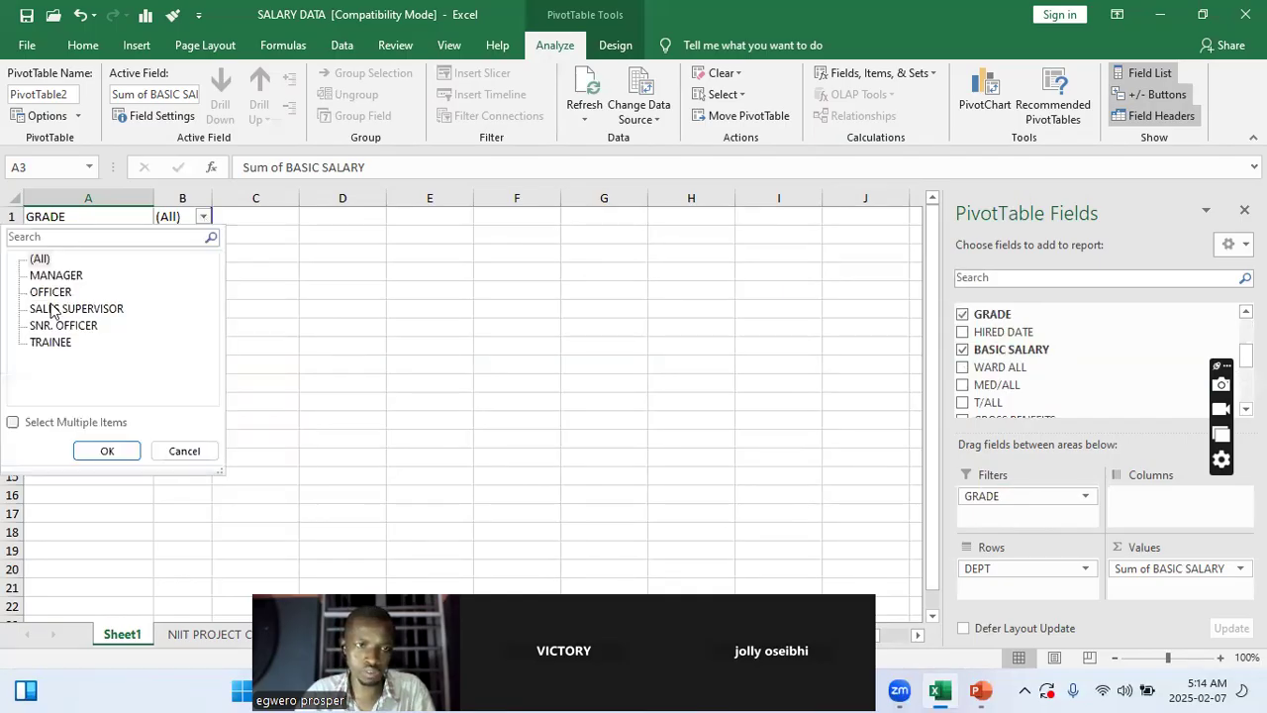
click(386, 302)
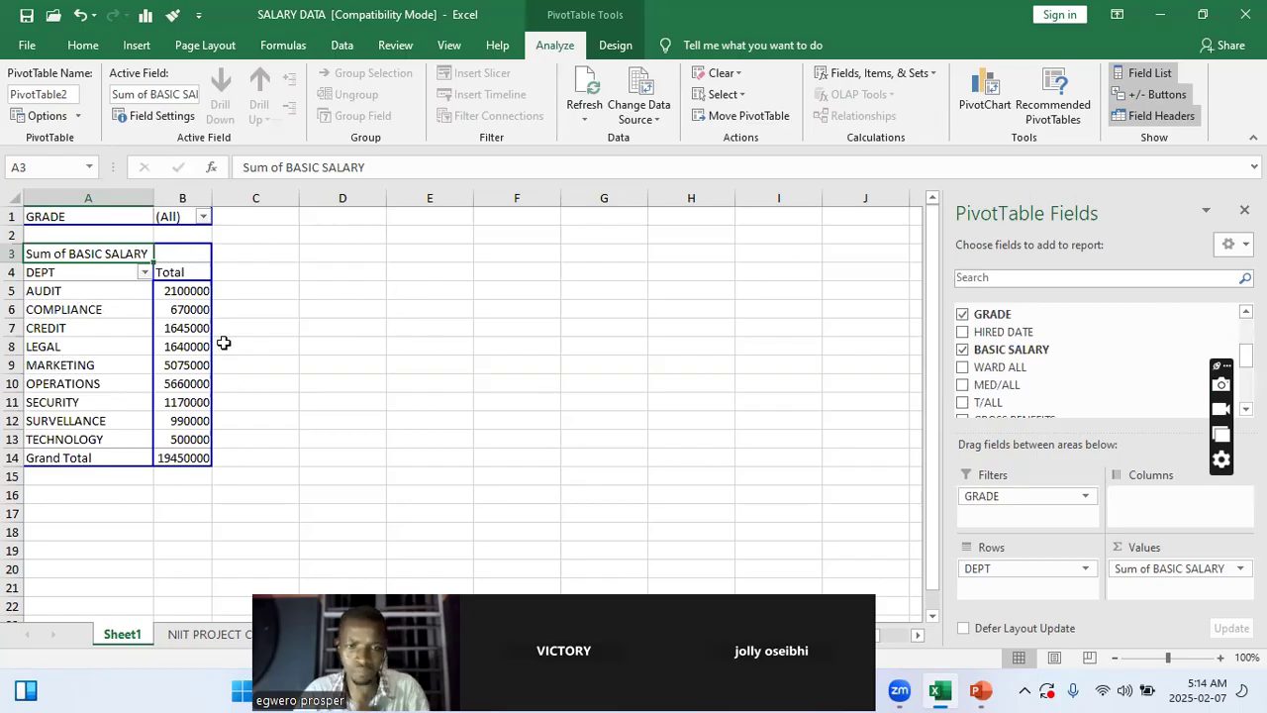
click(203, 217)
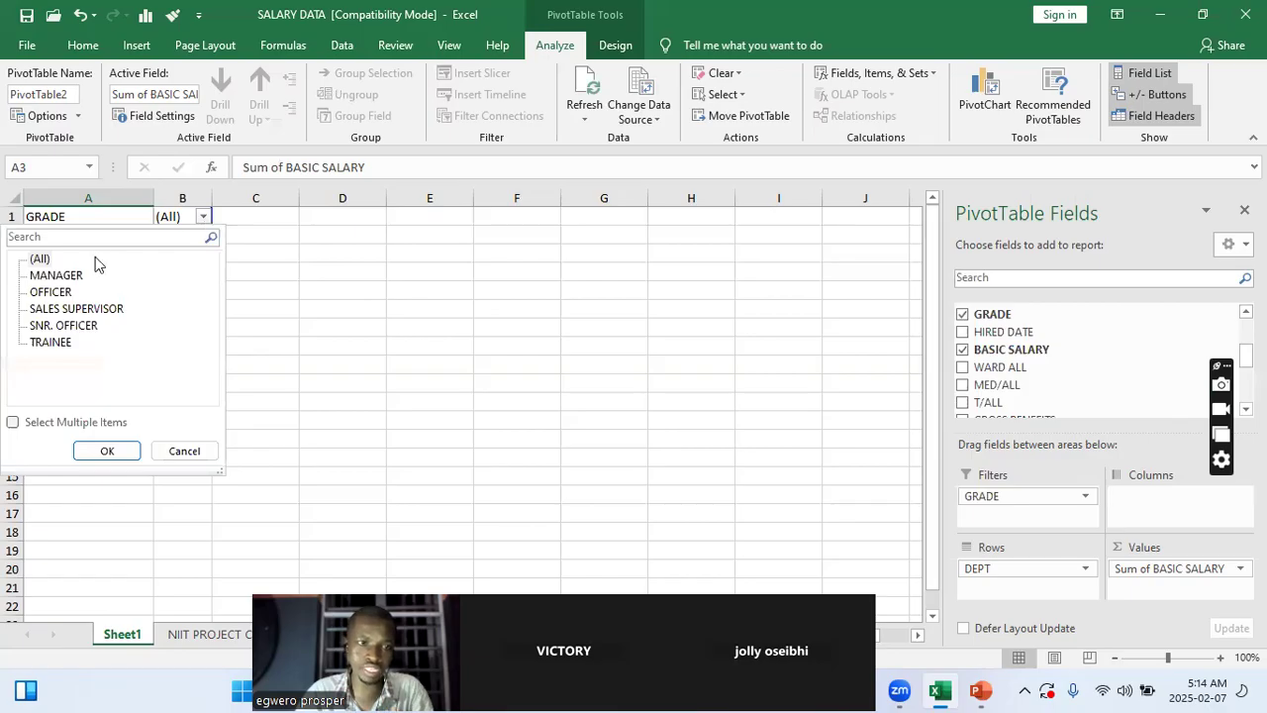
click(57, 275)
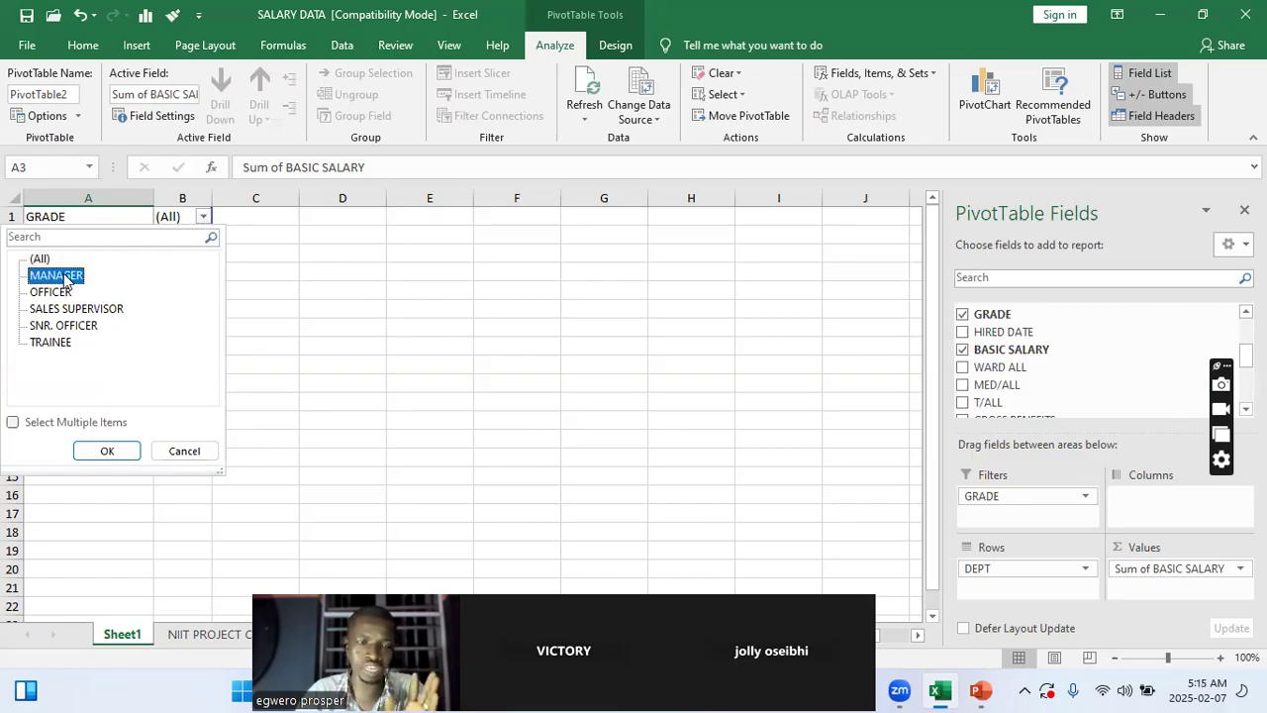
click(105, 448)
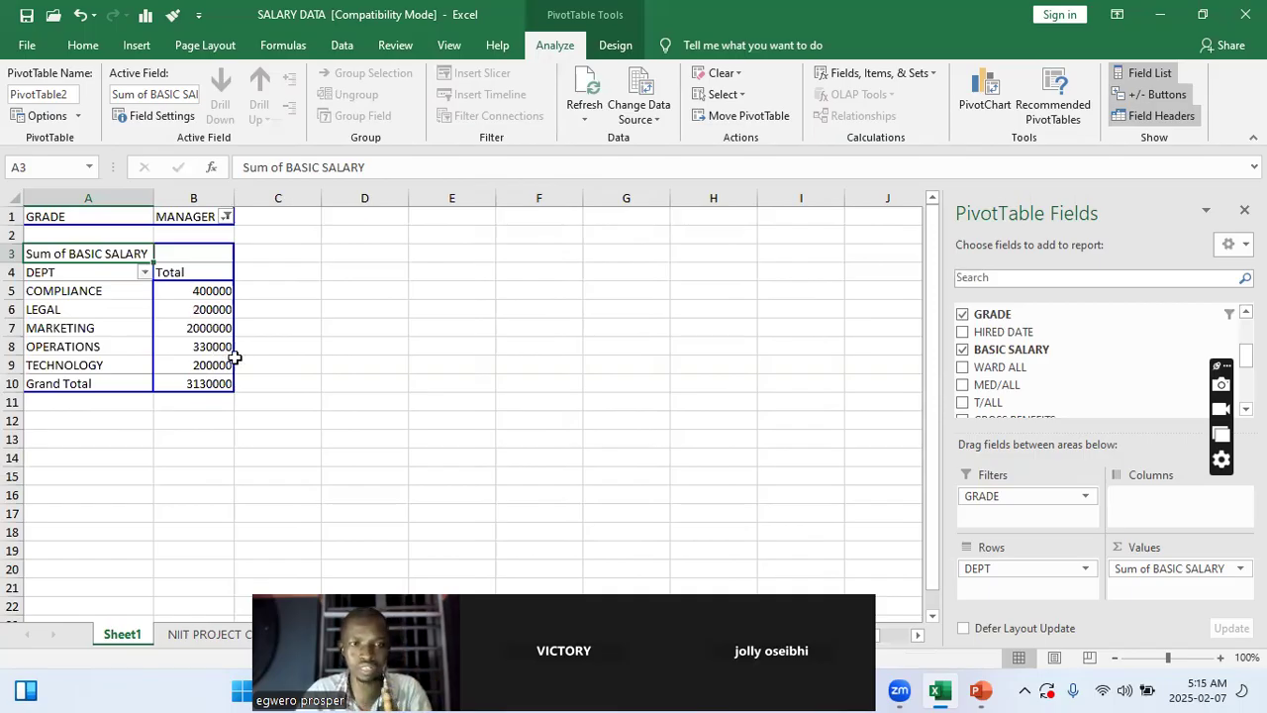
Allow multiple items in the GRADE report filter and include OFFICER alongside MANAGER
click(226, 217)
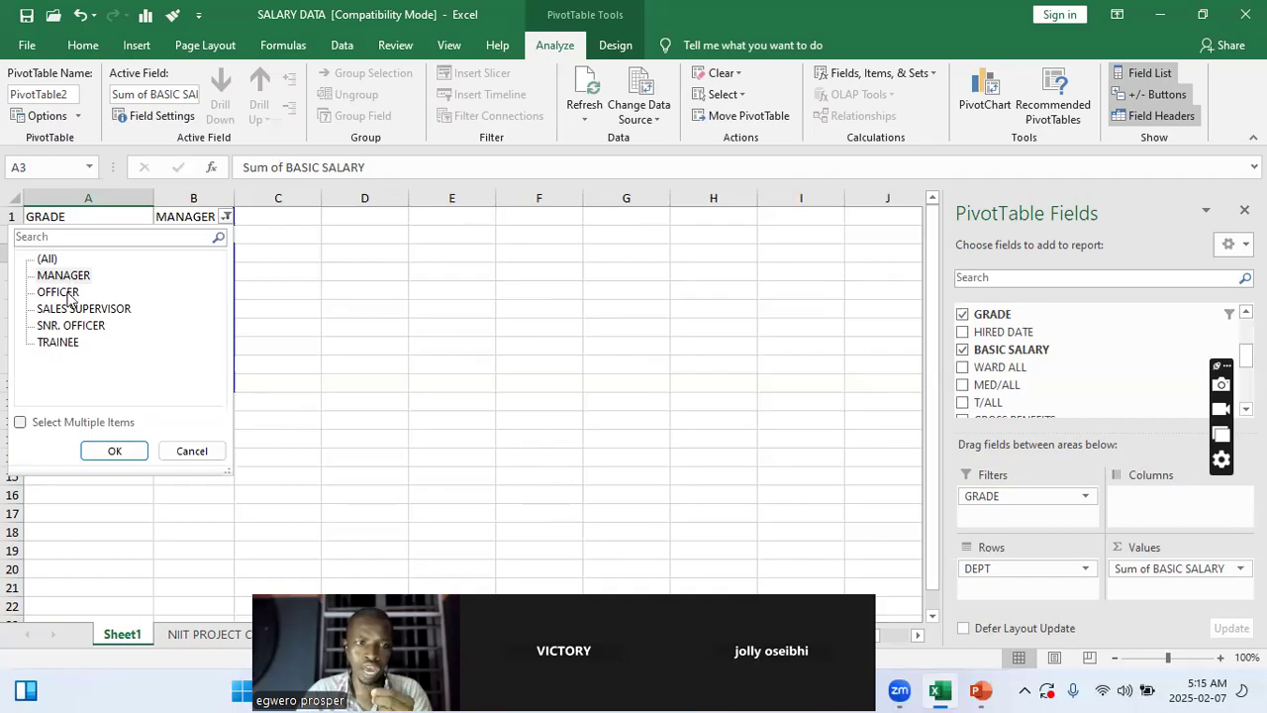
click(302, 327)
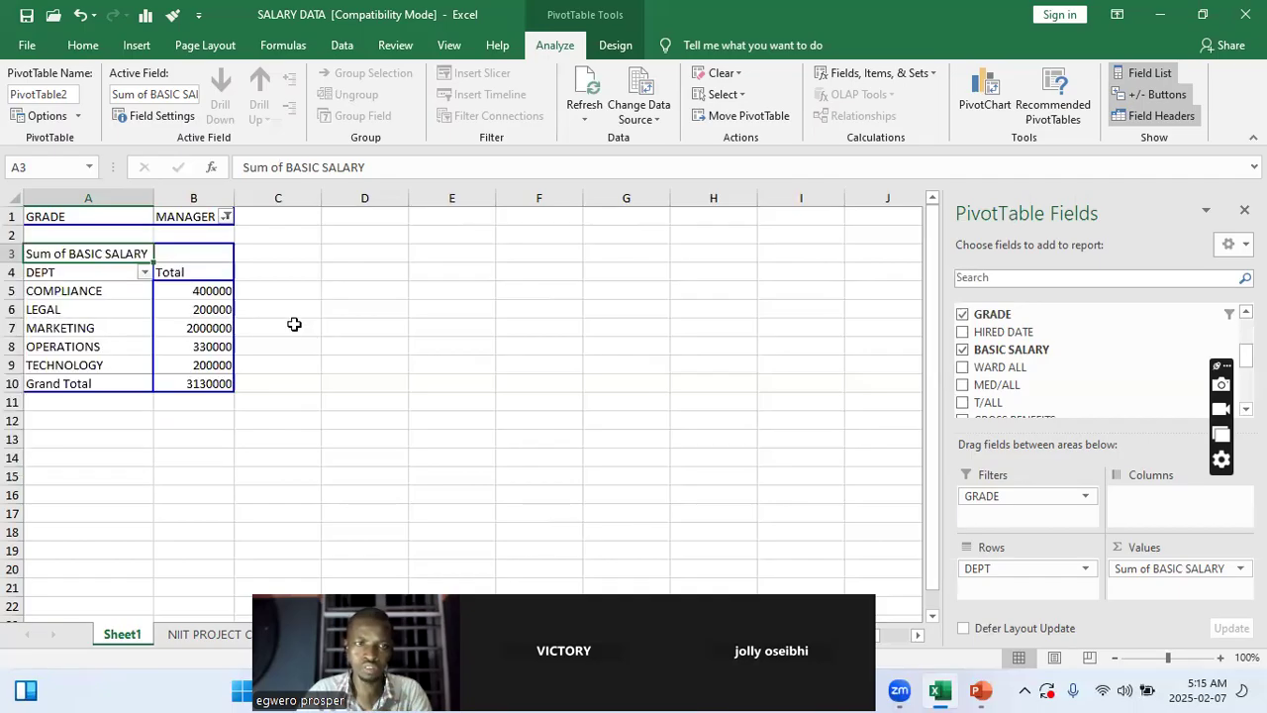
click(227, 217)
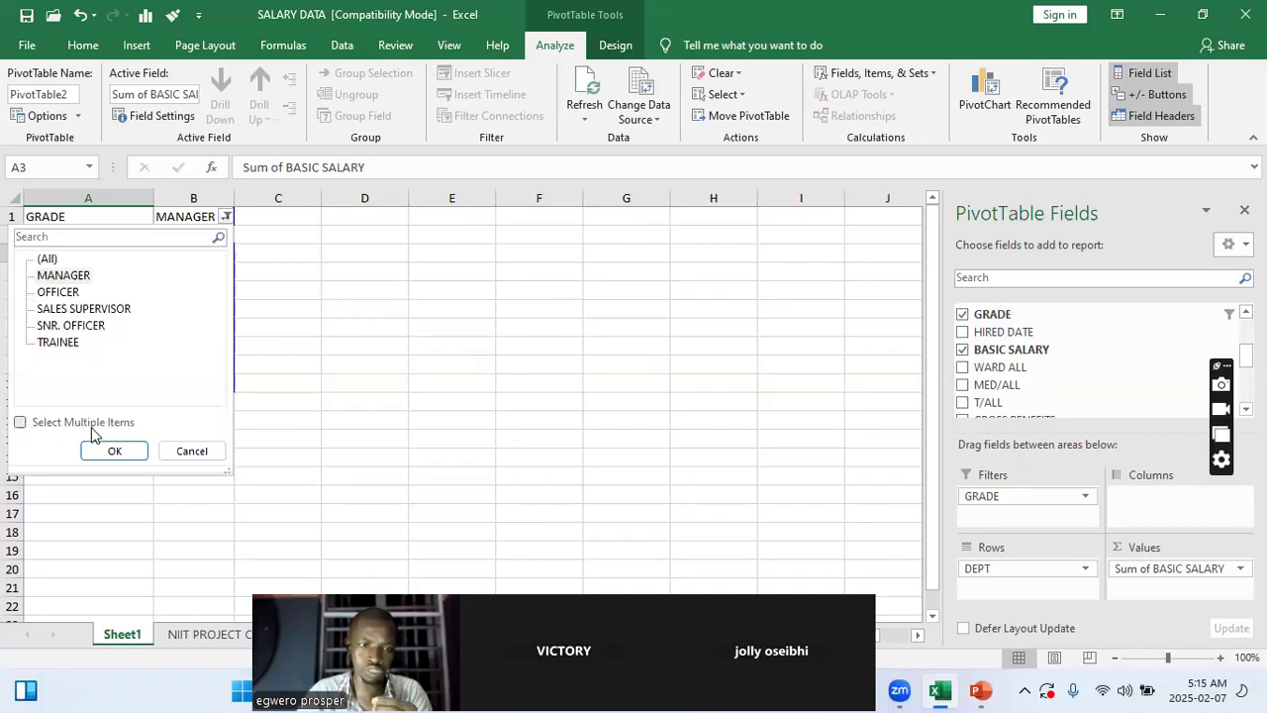
click(20, 427)
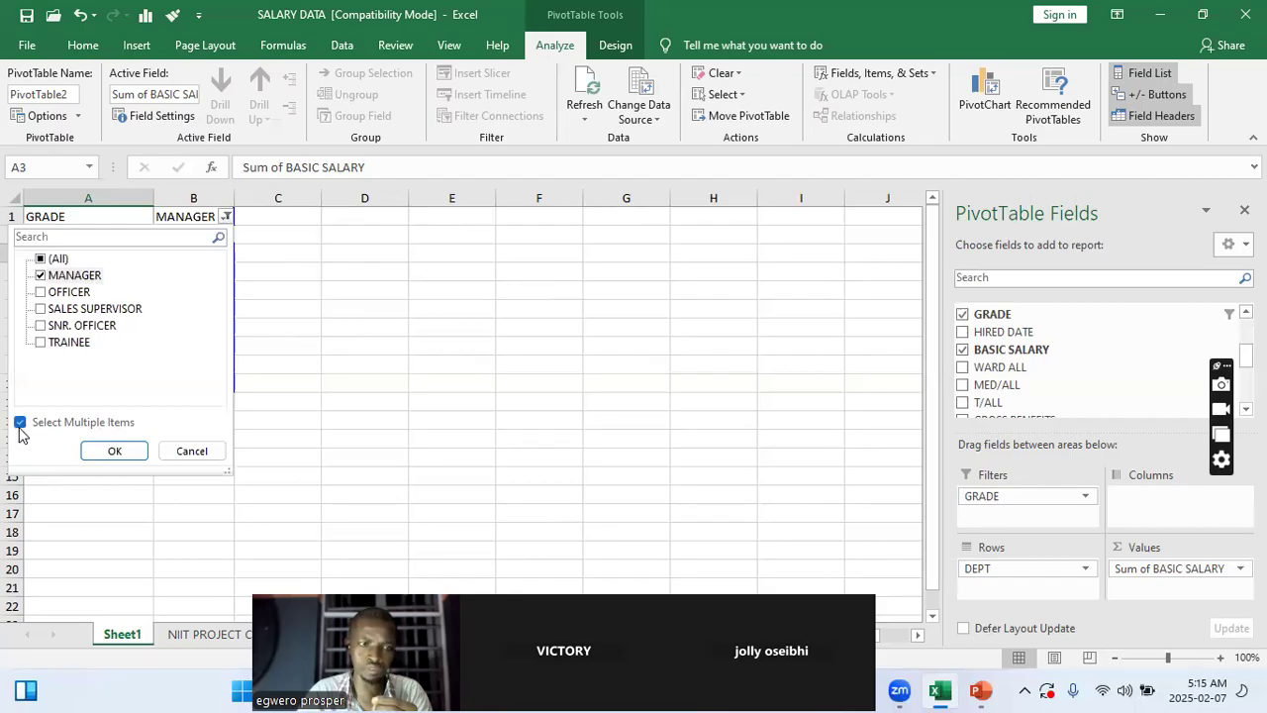
click(42, 293)
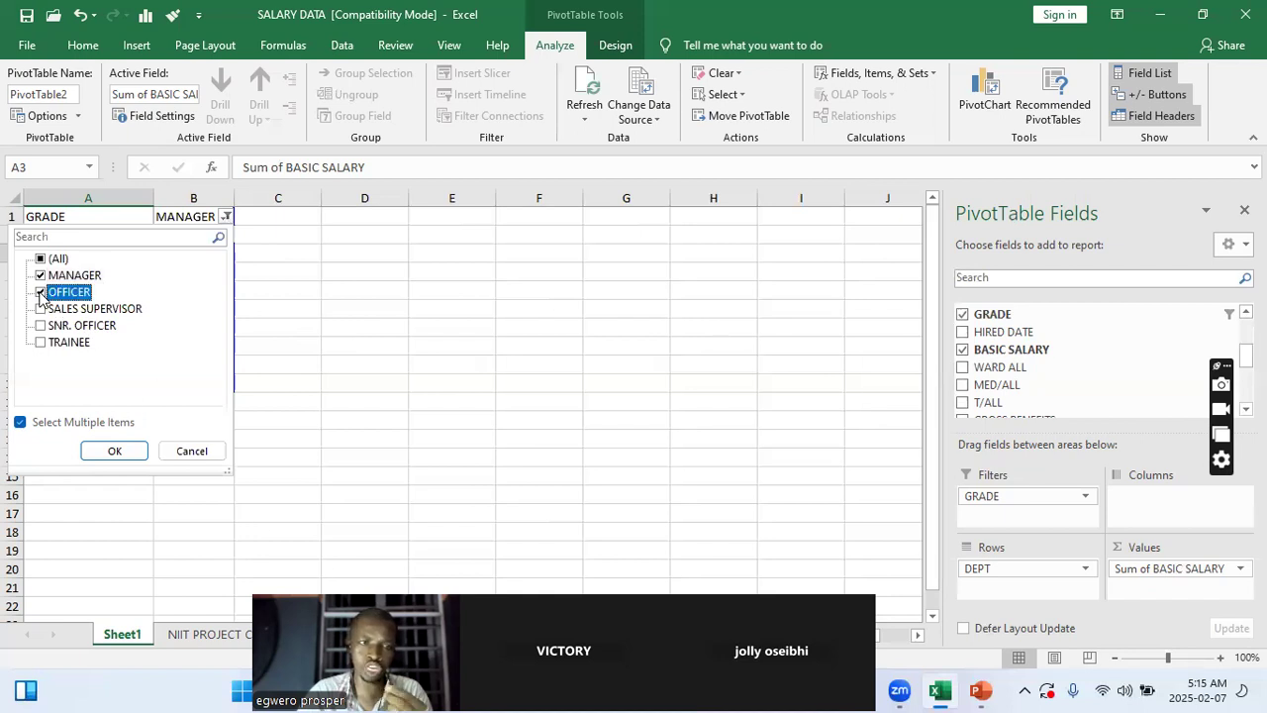
click(120, 449)
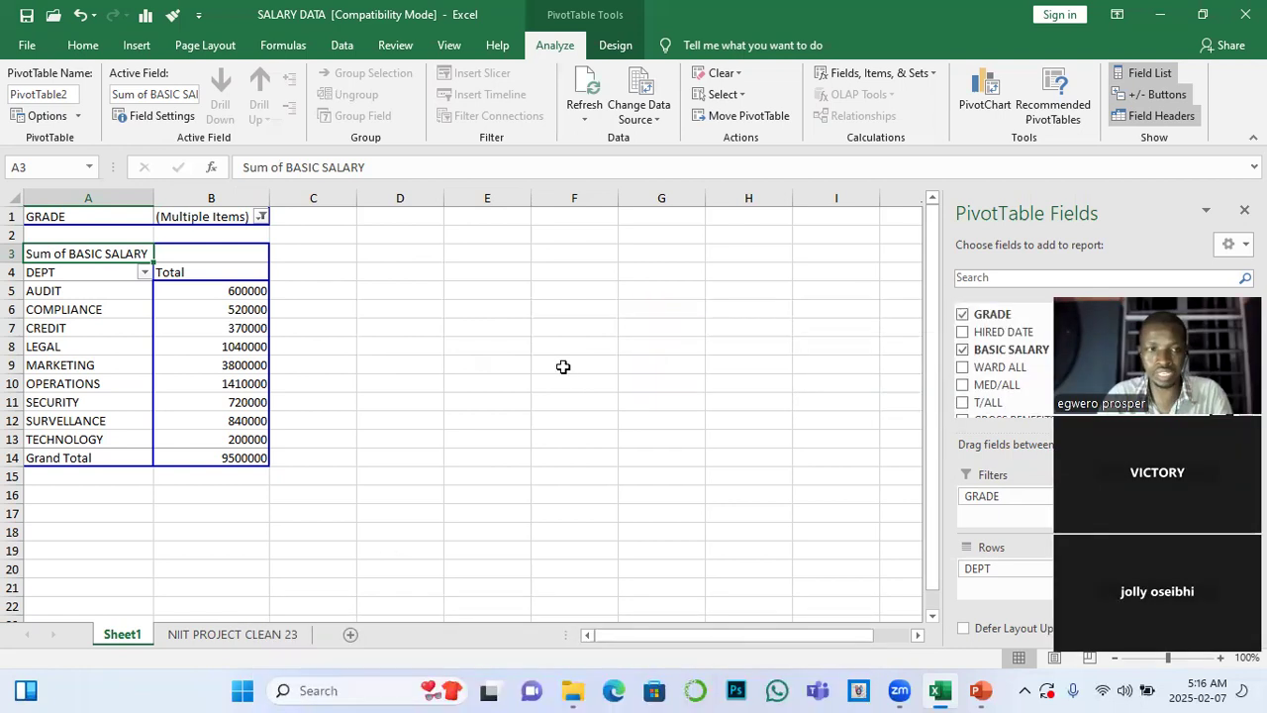
Fill the blank cells A2:B2 between the report filter and the PivotTable body with yellow
drag(36, 236, 212, 235)
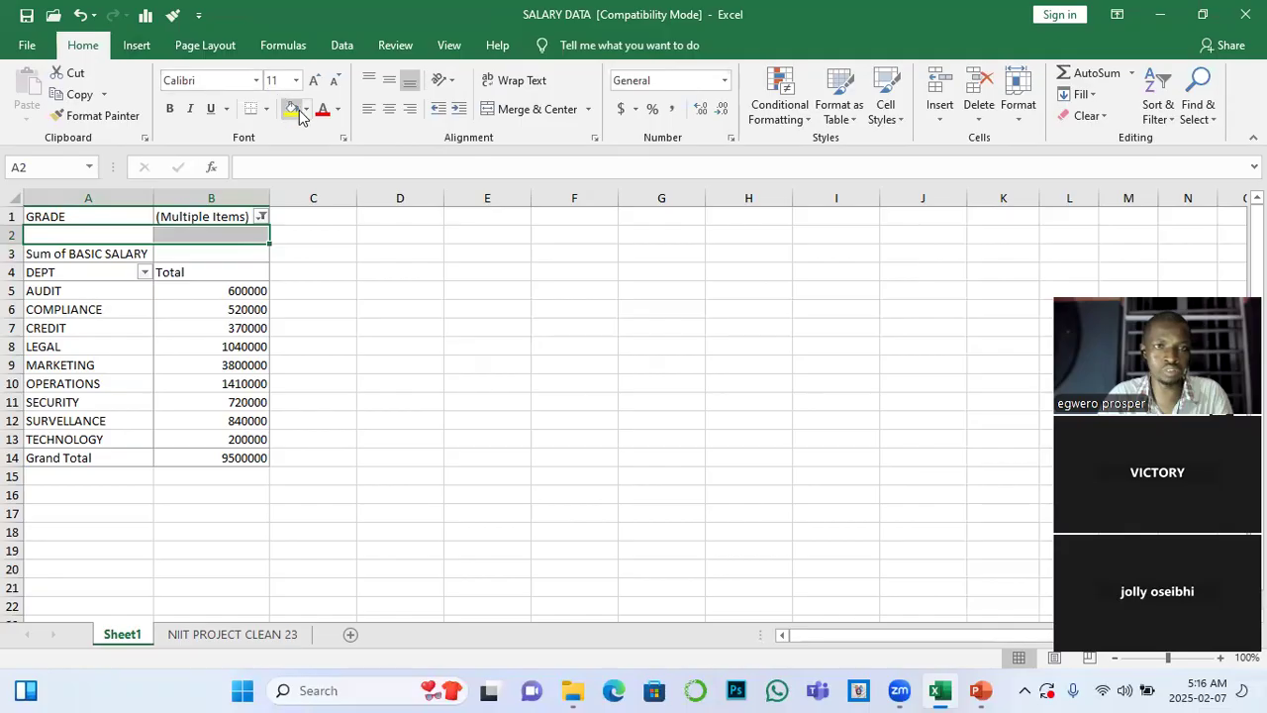
click(306, 110)
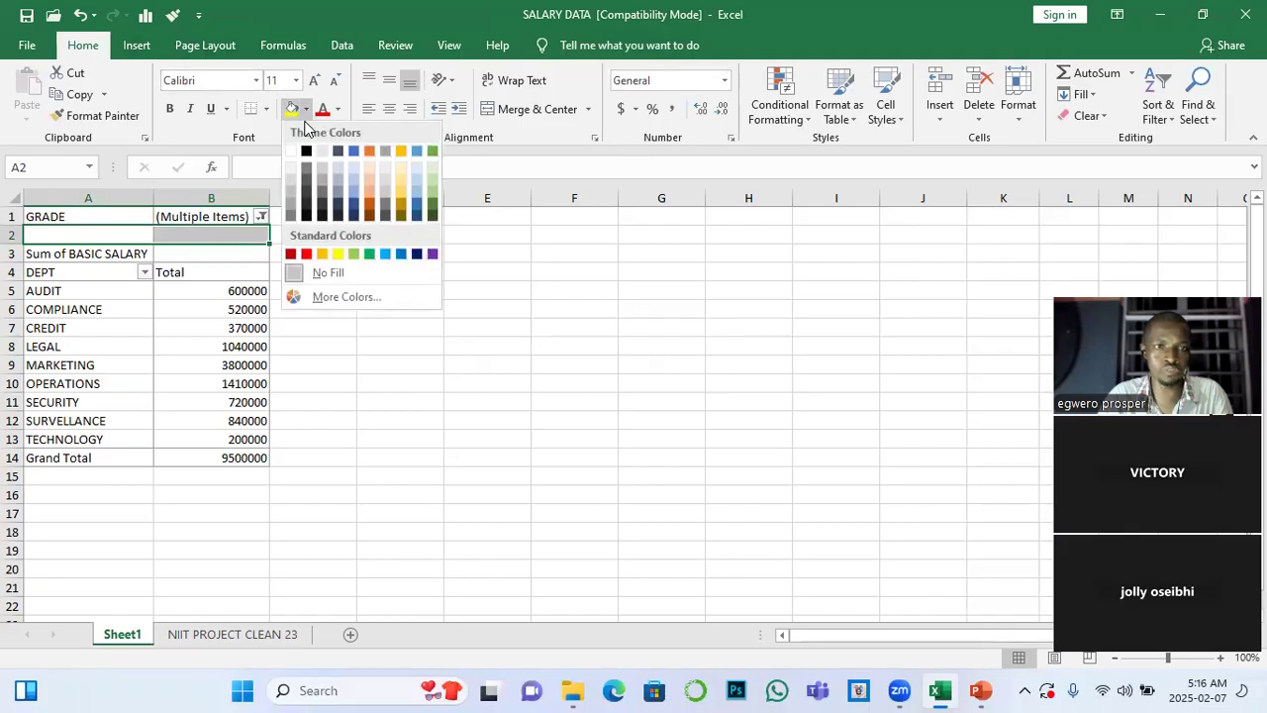
click(337, 254)
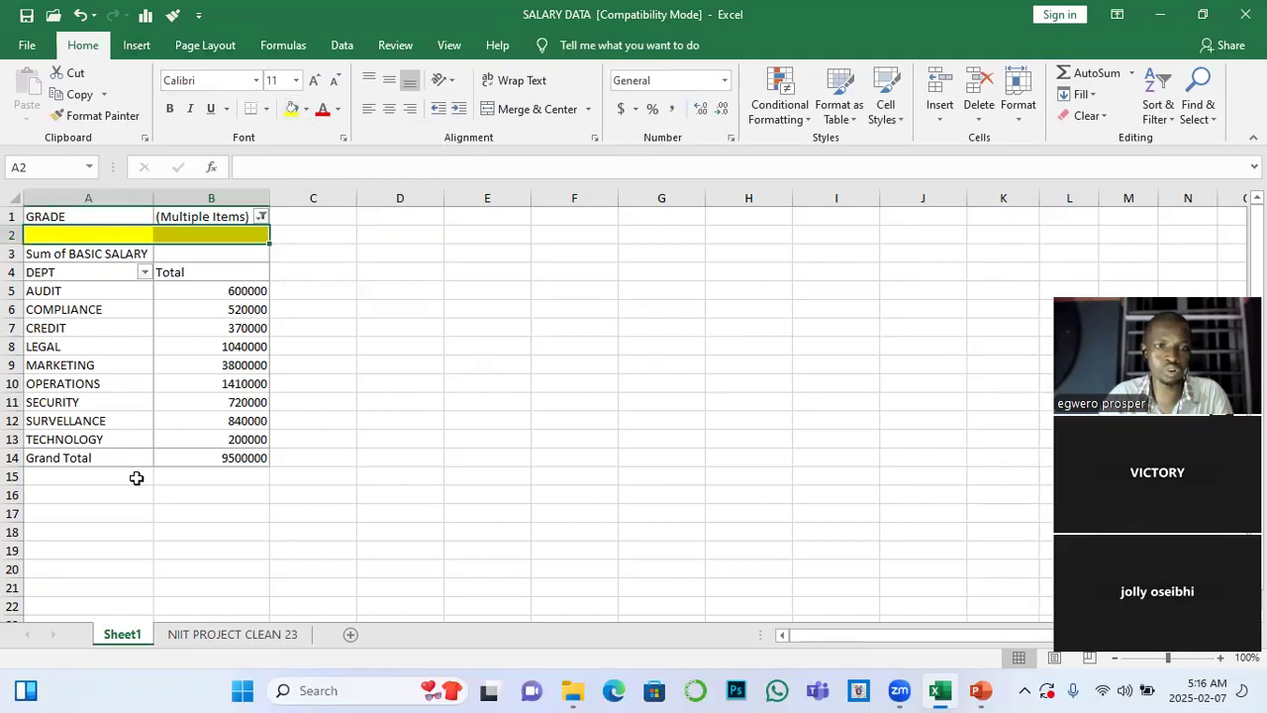
Narrow column C and fill cells C1:C14 beside the PivotTable with yellow
drag(356, 189, 277, 458)
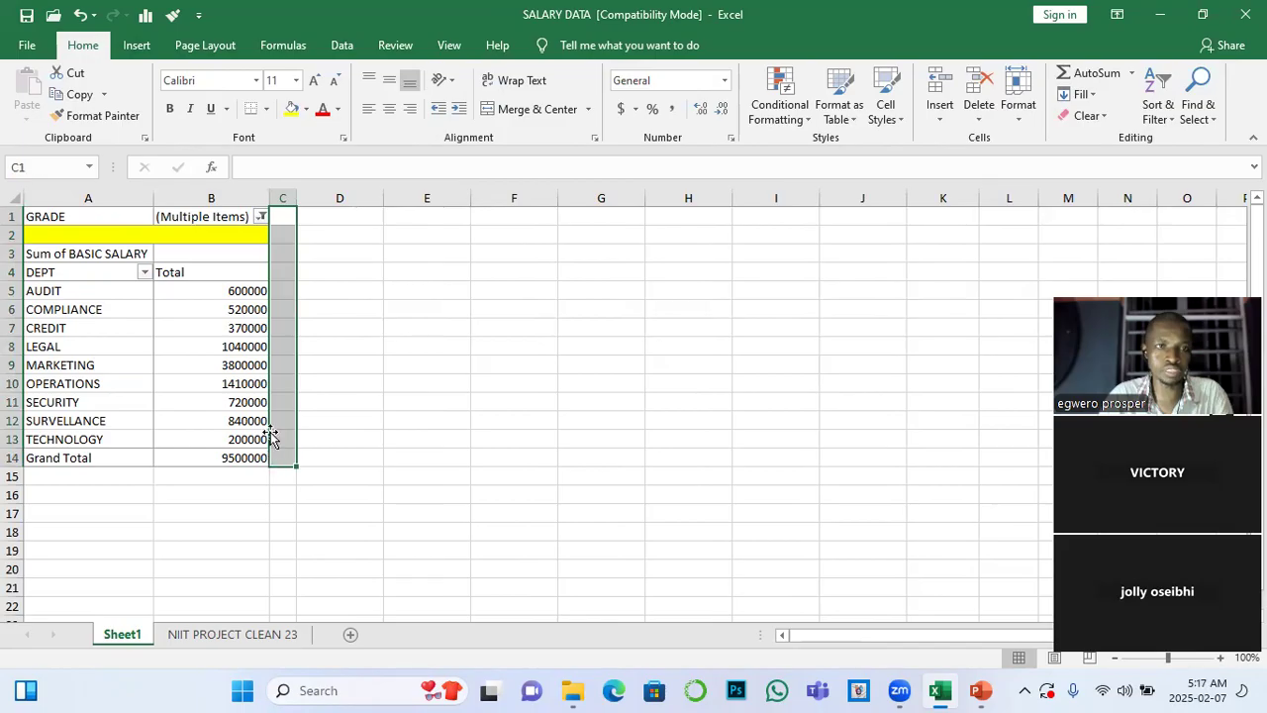
click(292, 109)
drag(315, 263, 336, 302)
click(337, 302)
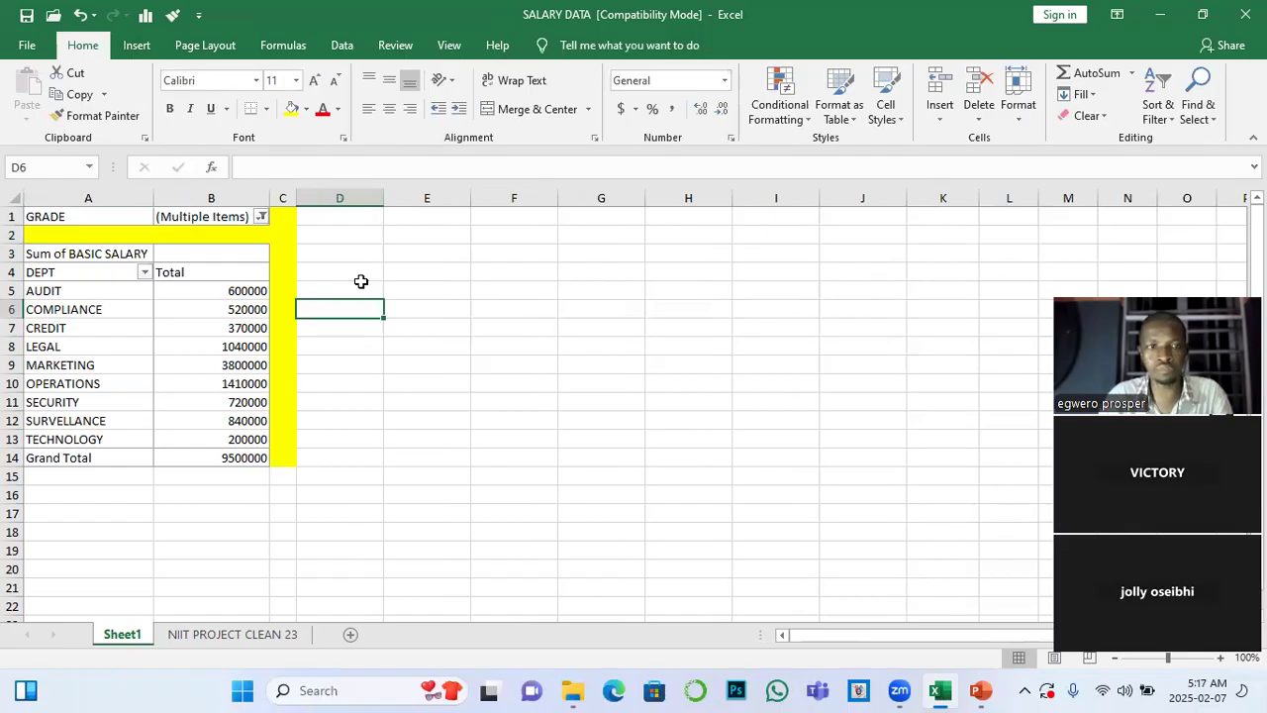
Start creating another PivotTable from Table1 on the NIIT PROJECT CLEAN 23 sheet
click(234, 641)
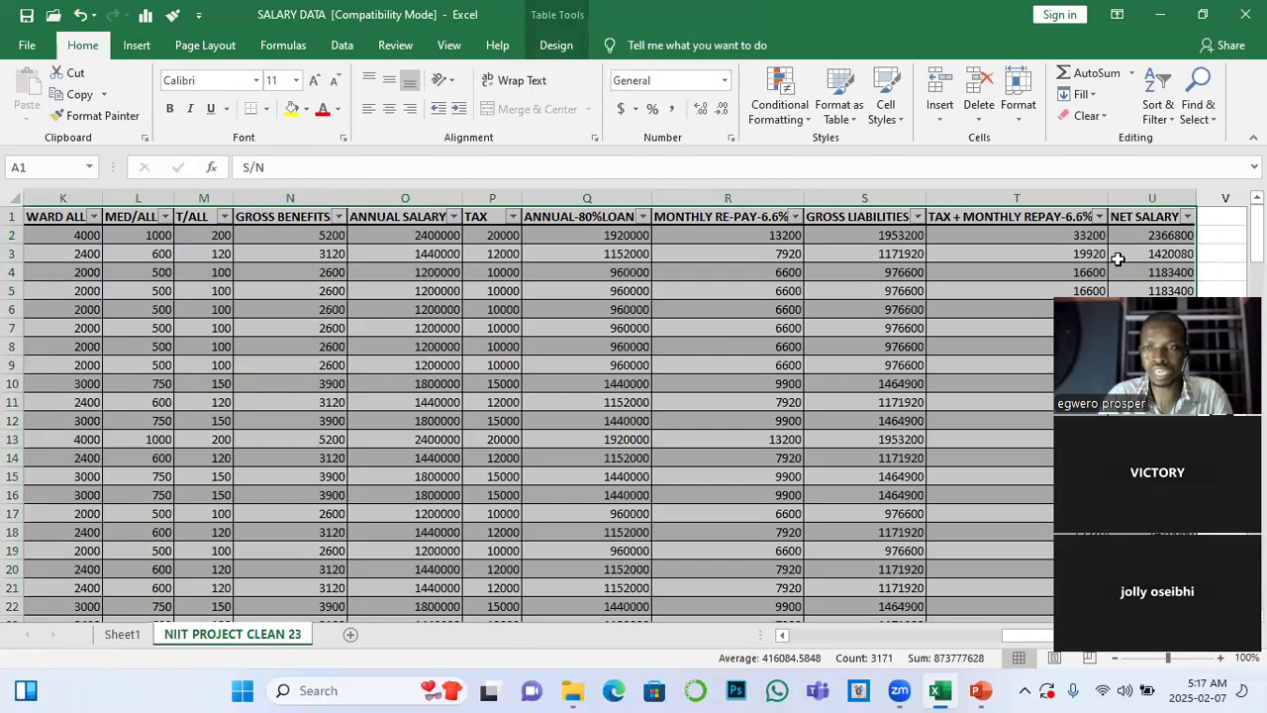
drag(1180, 293, 987, 276)
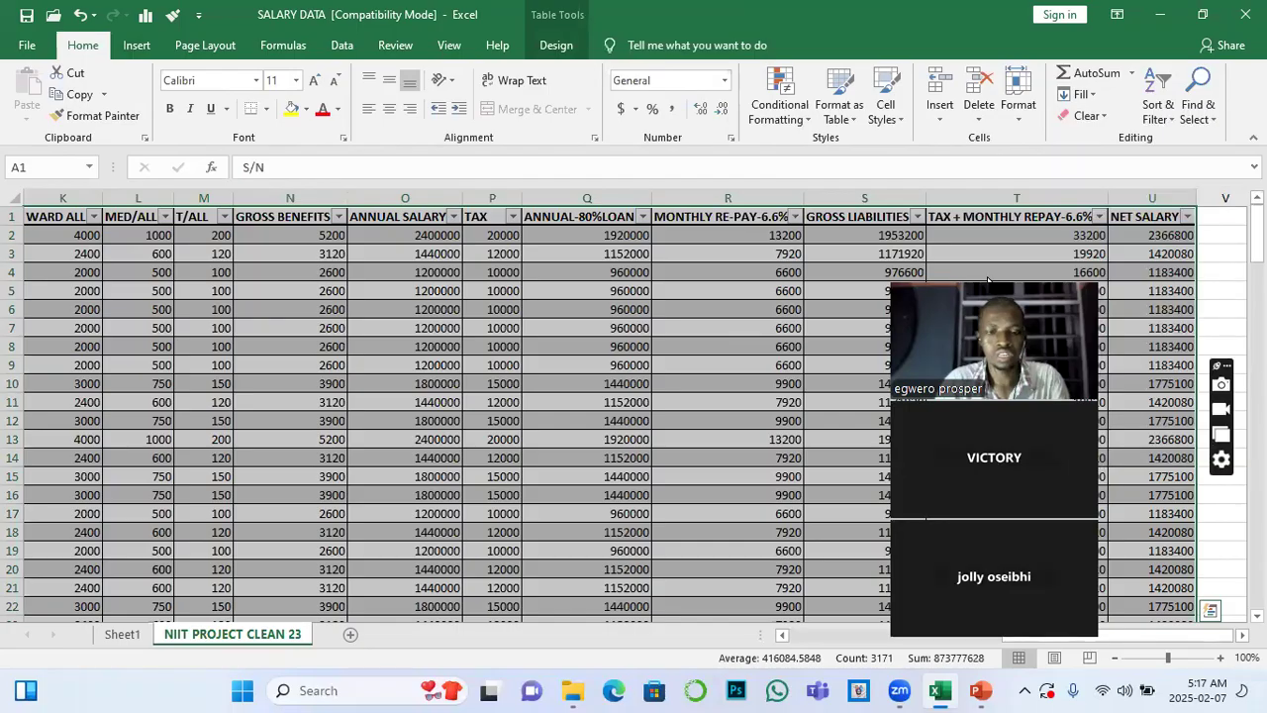
click(123, 635)
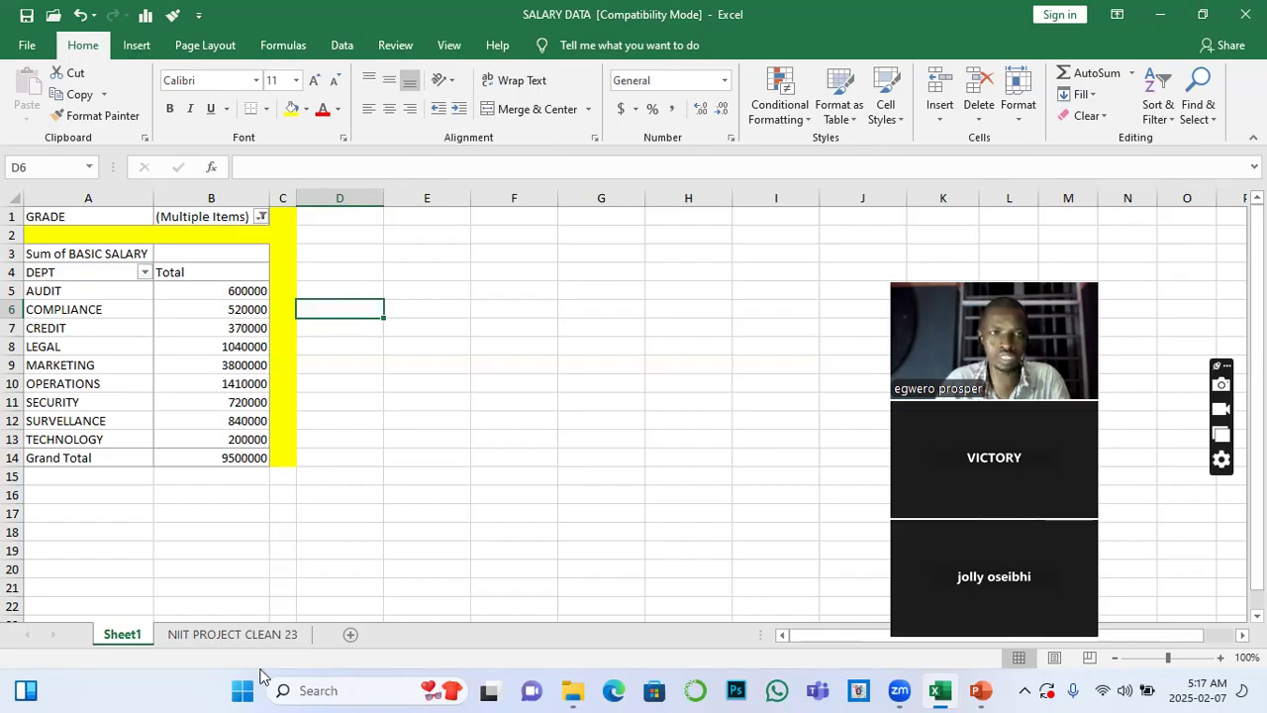
key(ctrl+Page_Down)
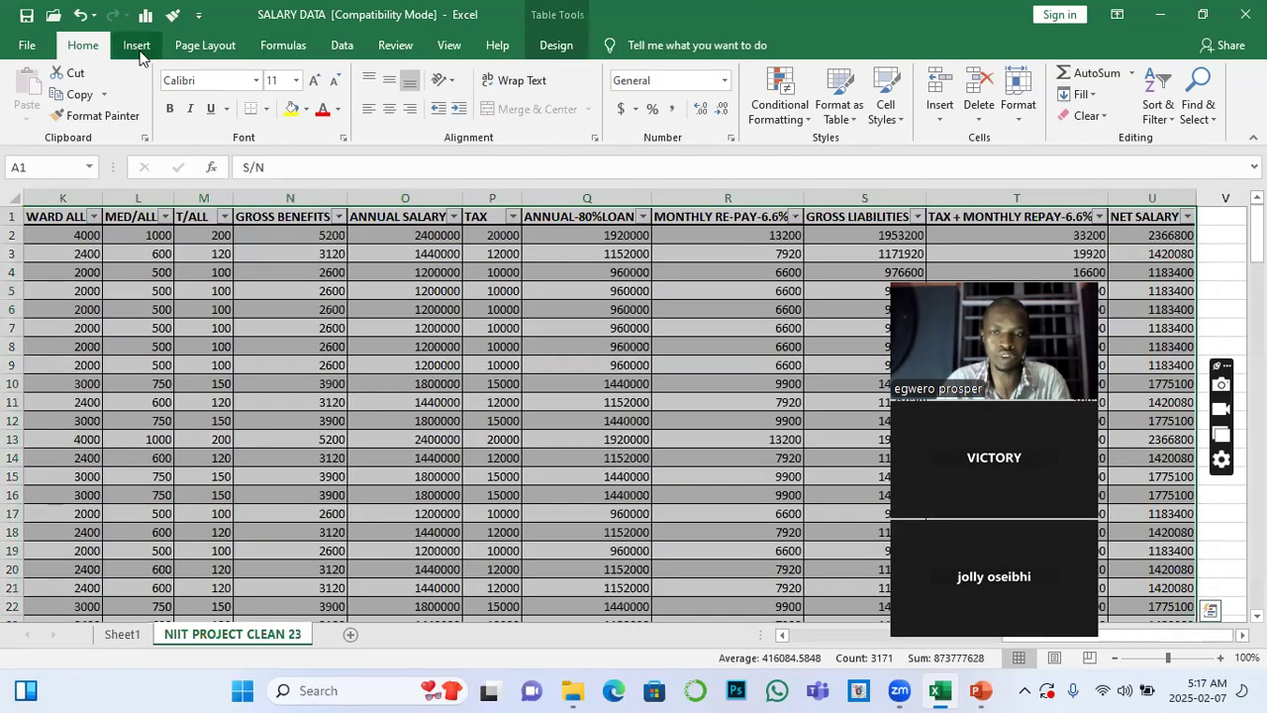
click(136, 47)
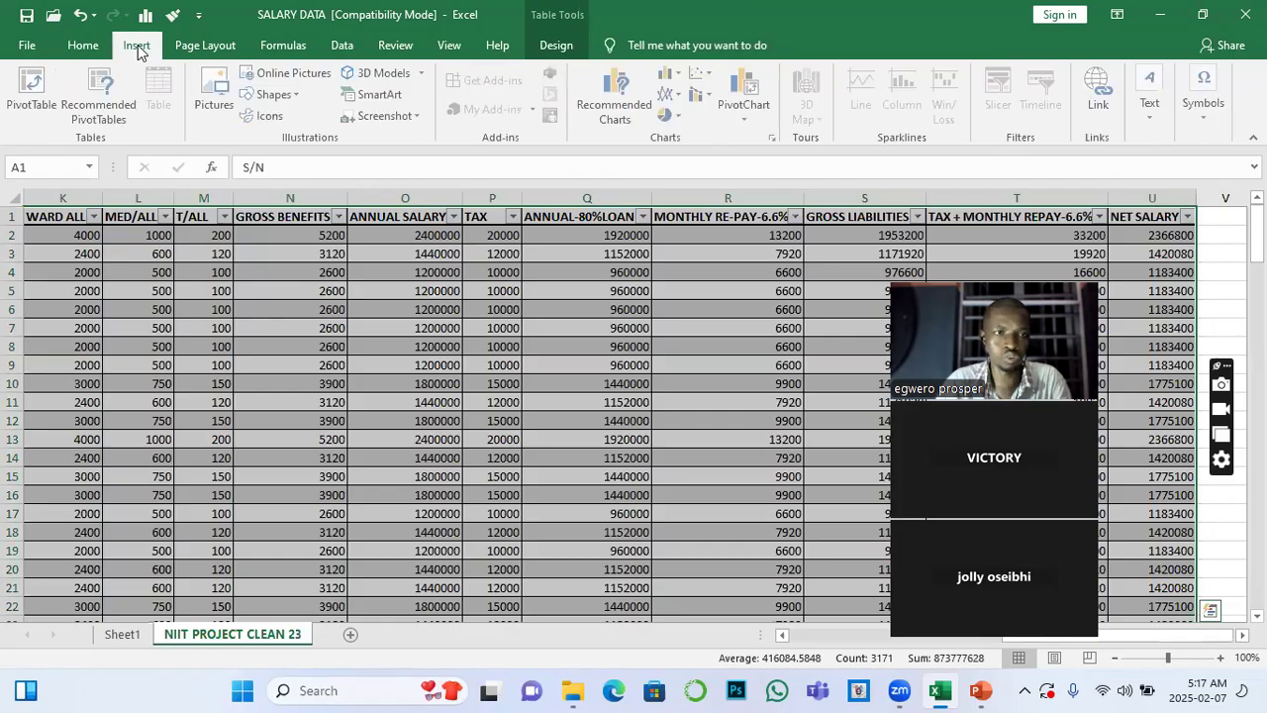
click(33, 87)
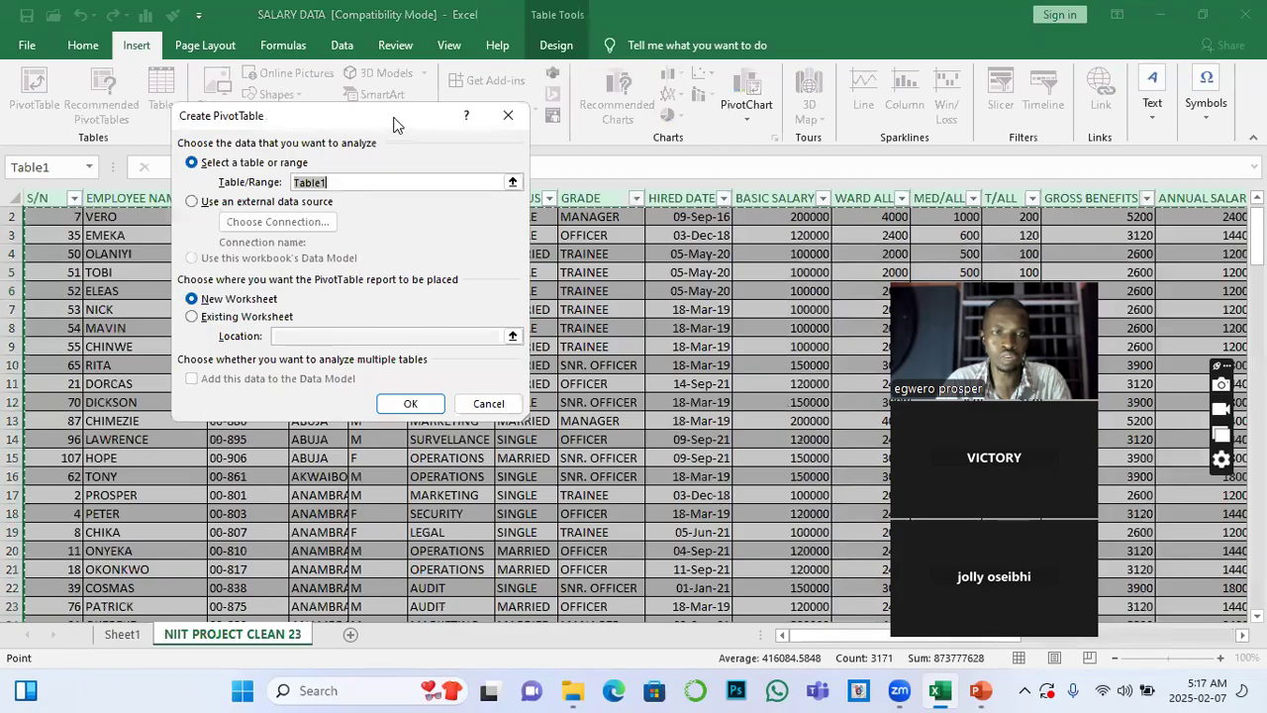
drag(412, 117, 753, 92)
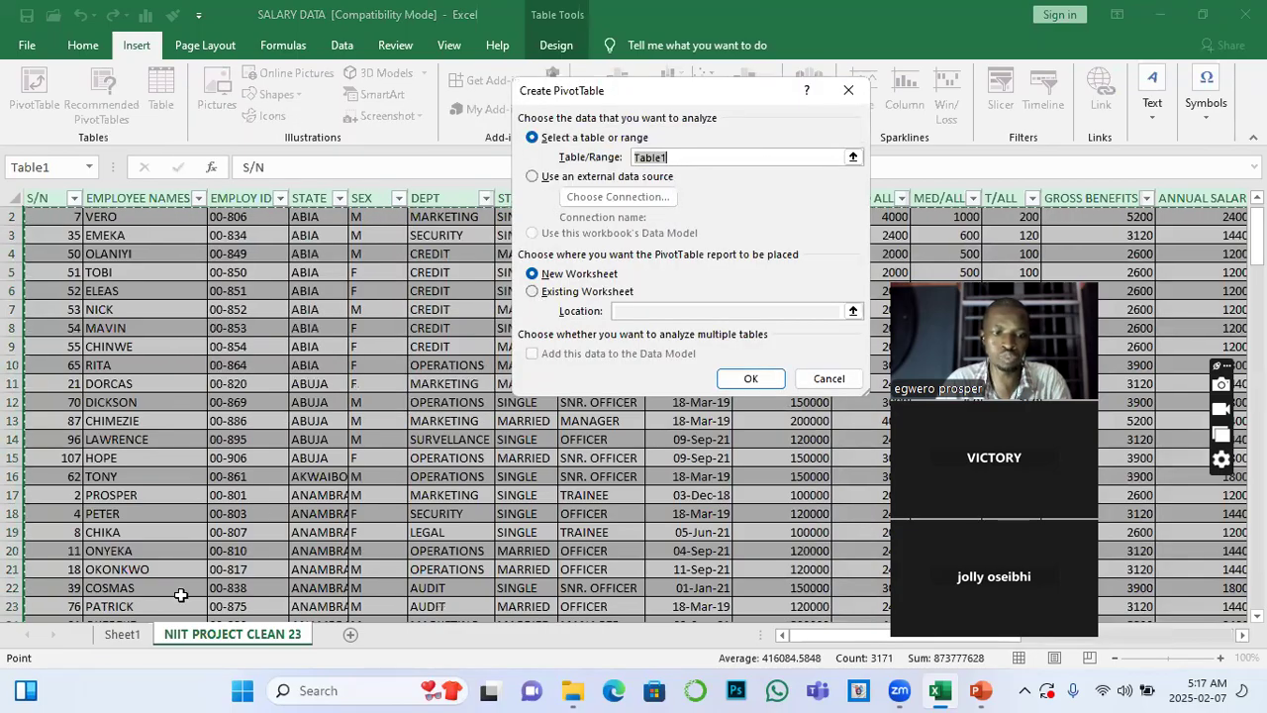
click(792, 222)
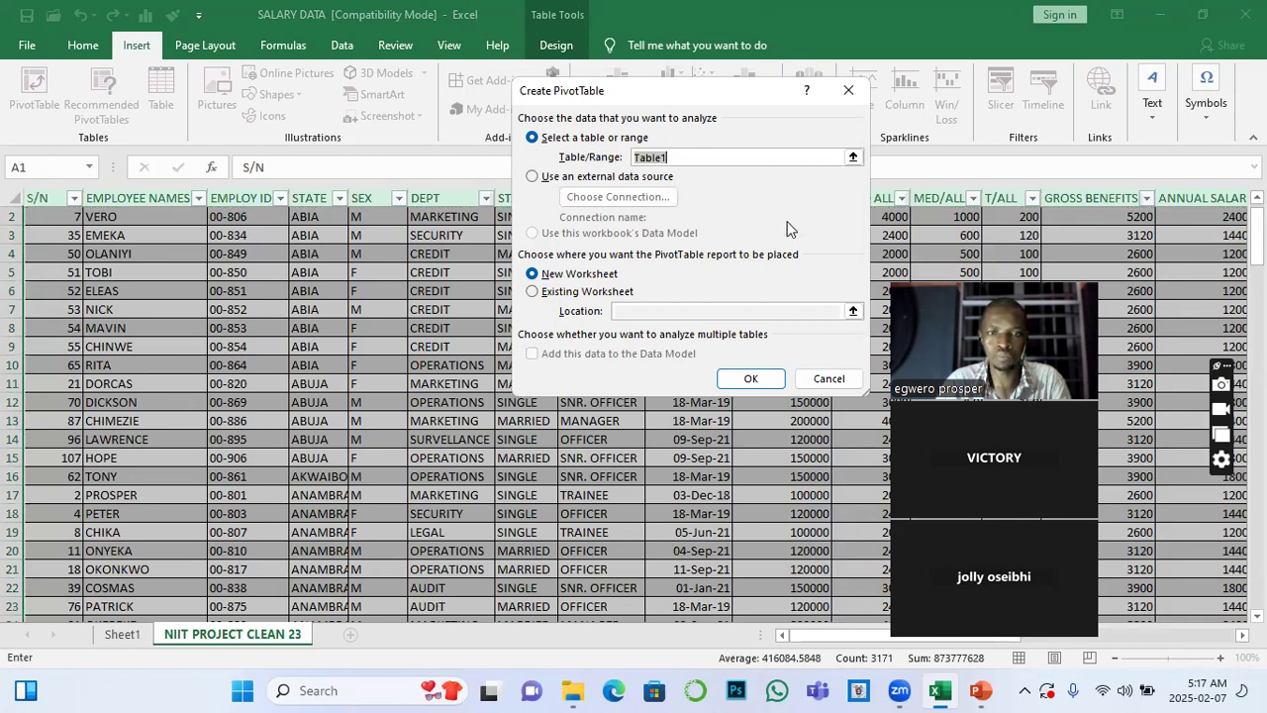
drag(733, 94, 469, 181)
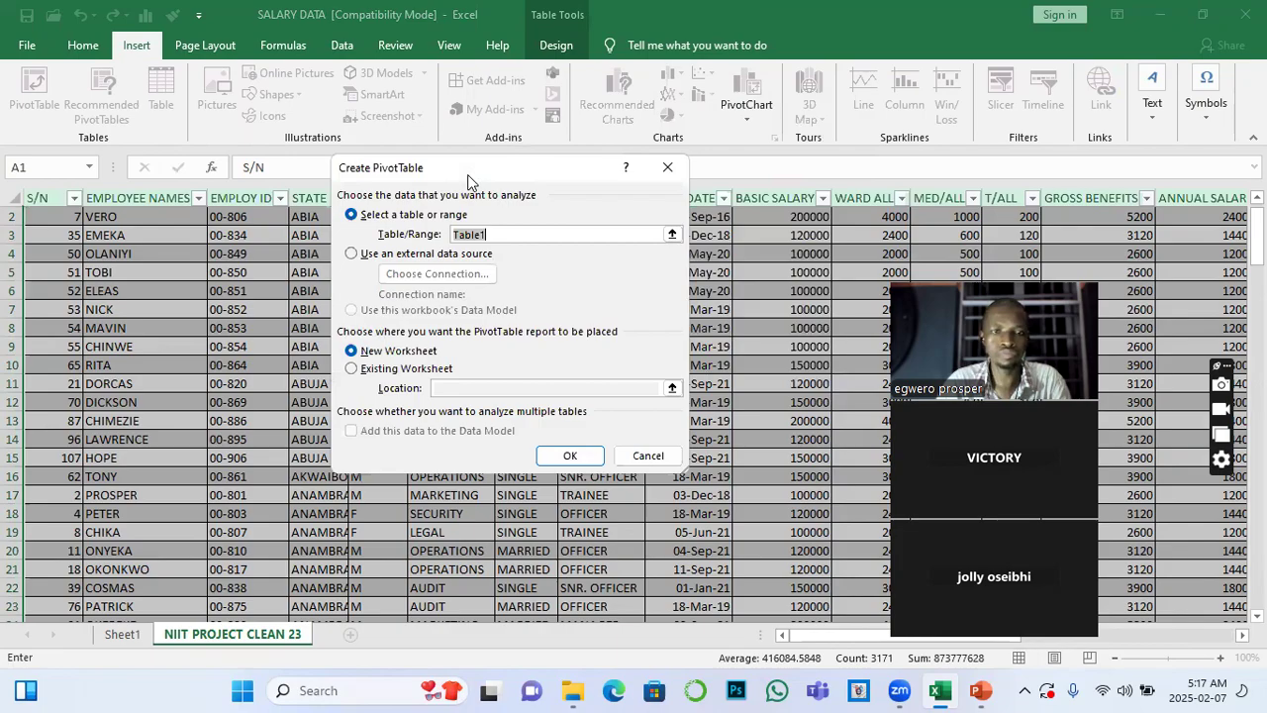
drag(550, 163, 736, 128)
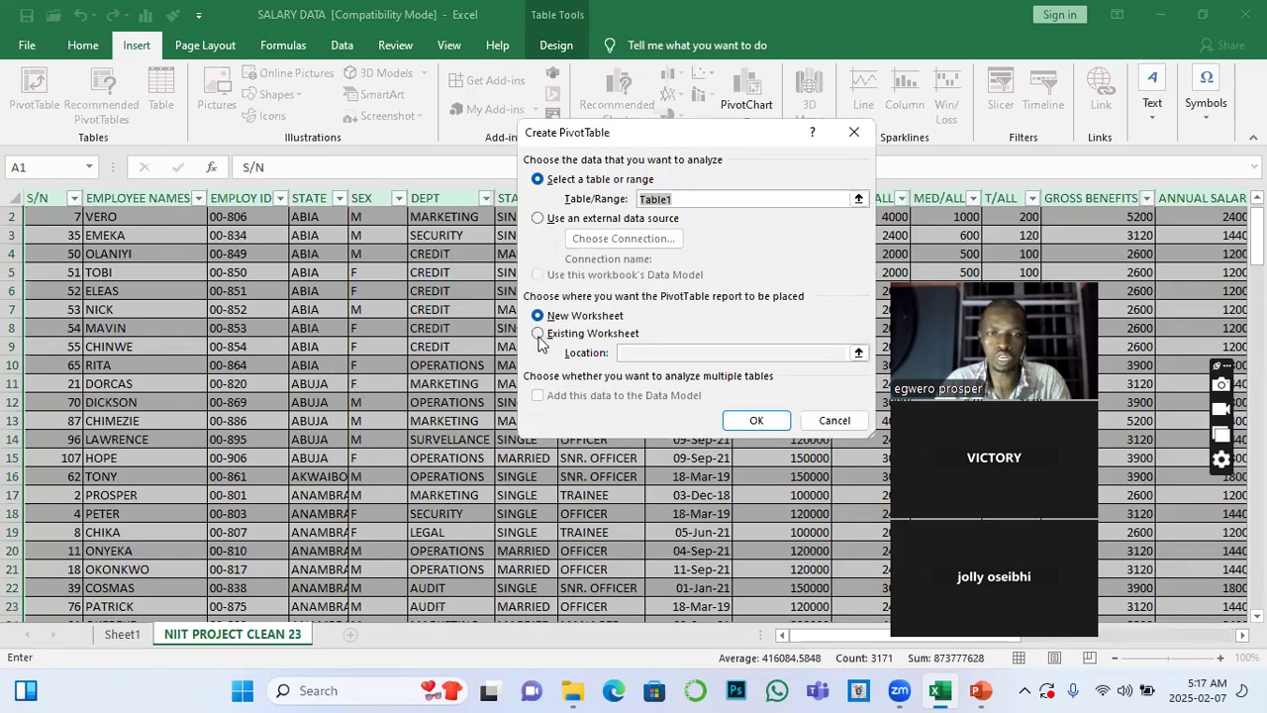
Place the new PivotTable on the existing worksheet at Sheet1!$D$2 and create it
click(538, 334)
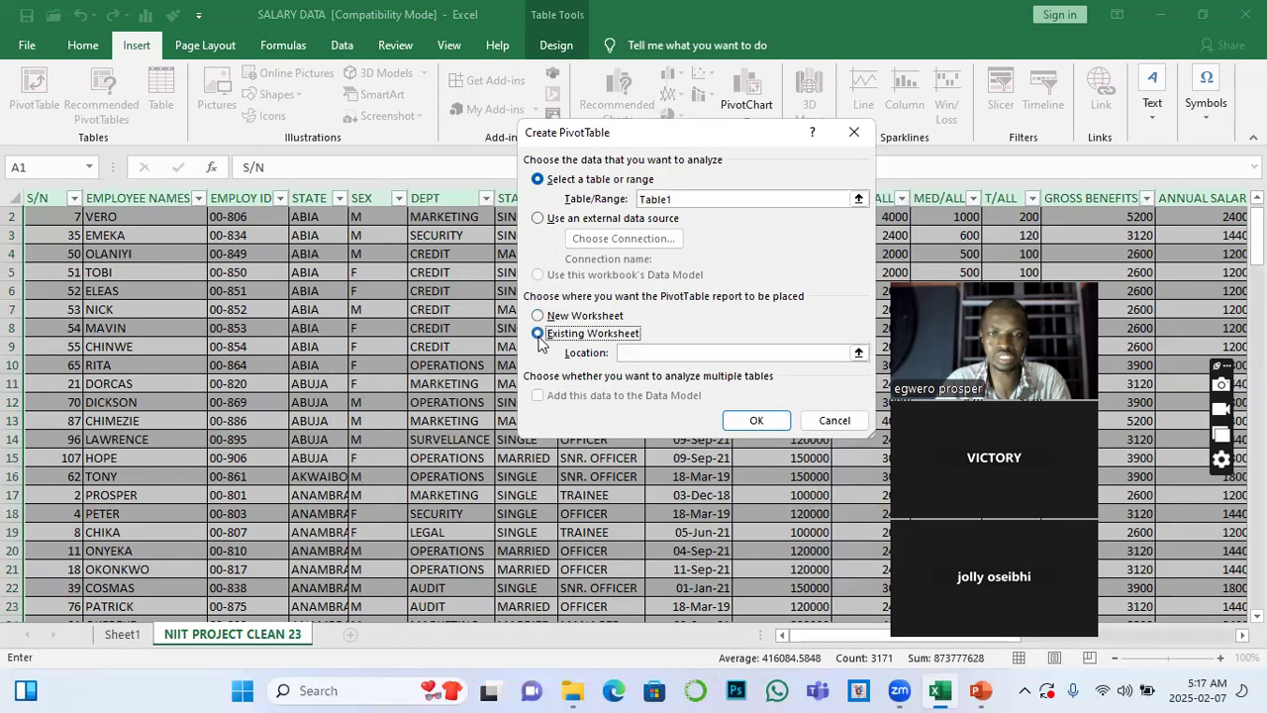
click(639, 355)
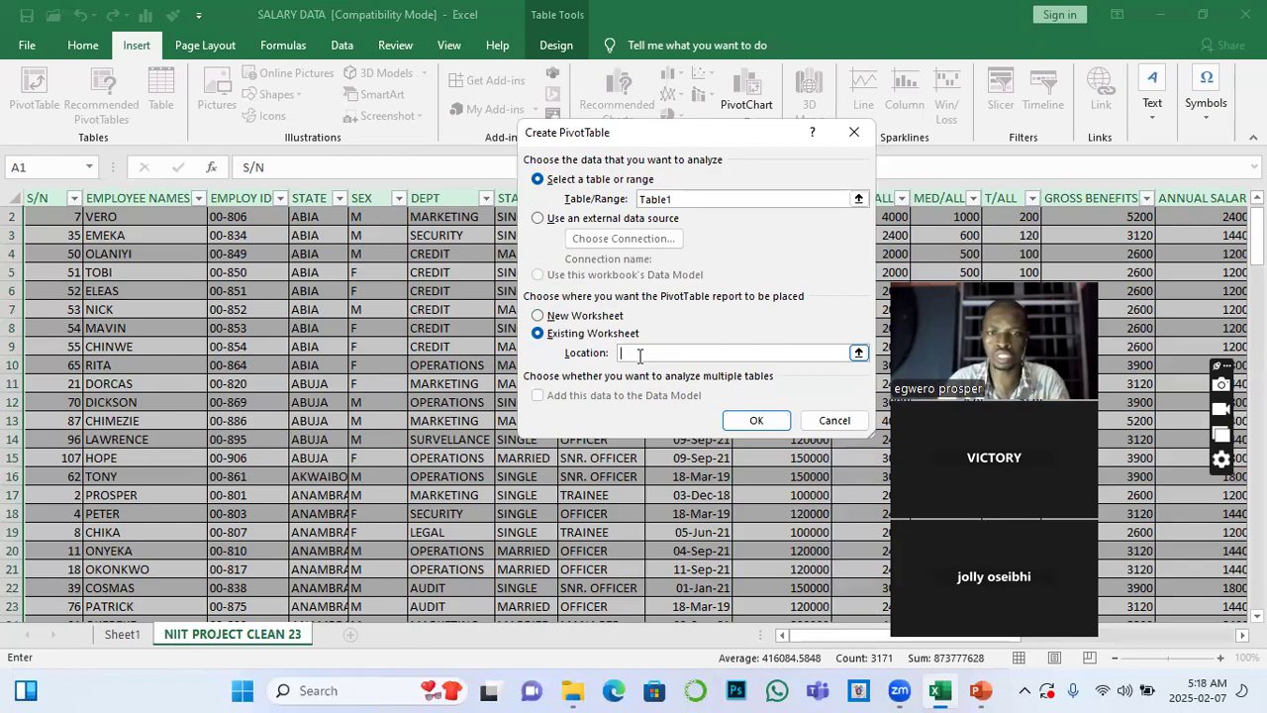
click(128, 636)
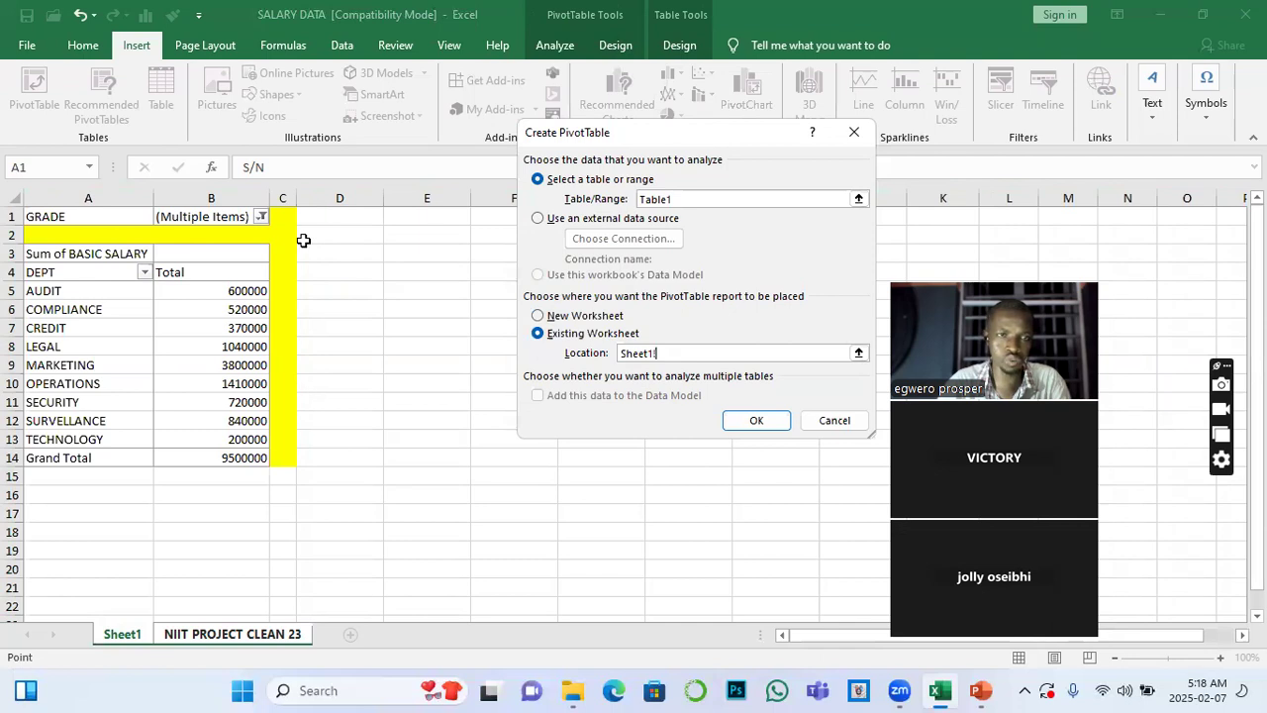
click(345, 239)
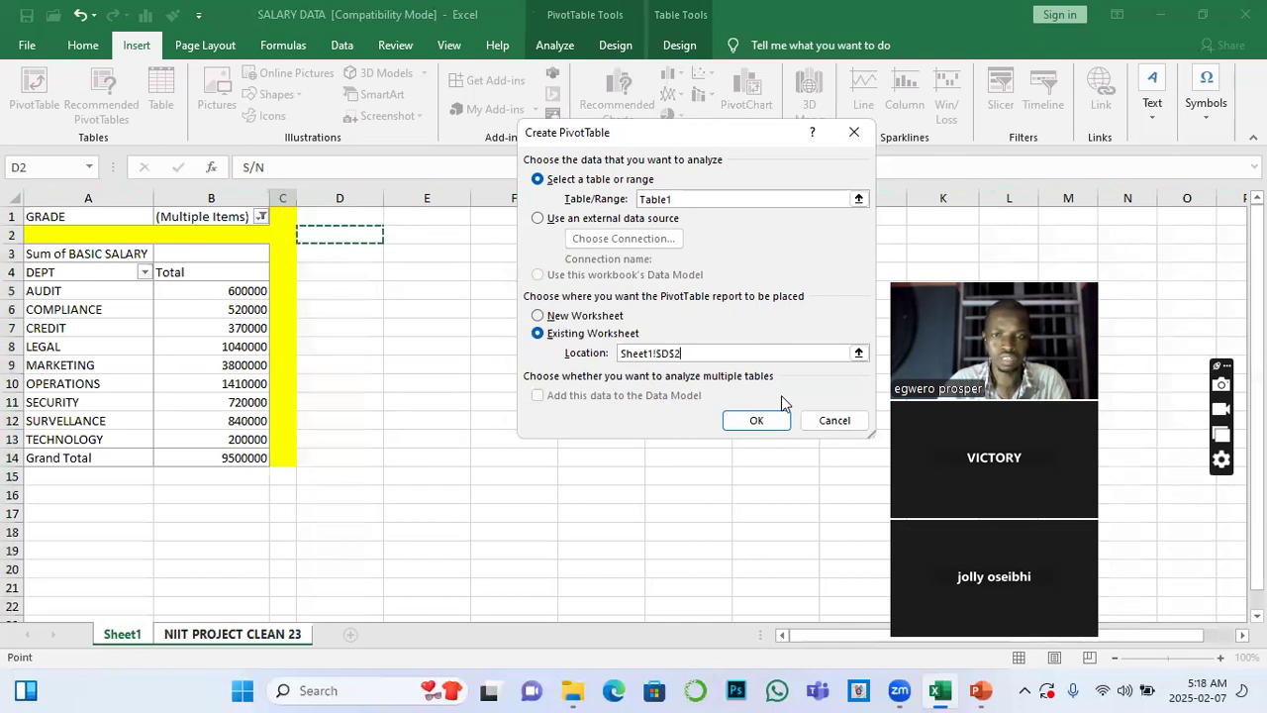
click(757, 421)
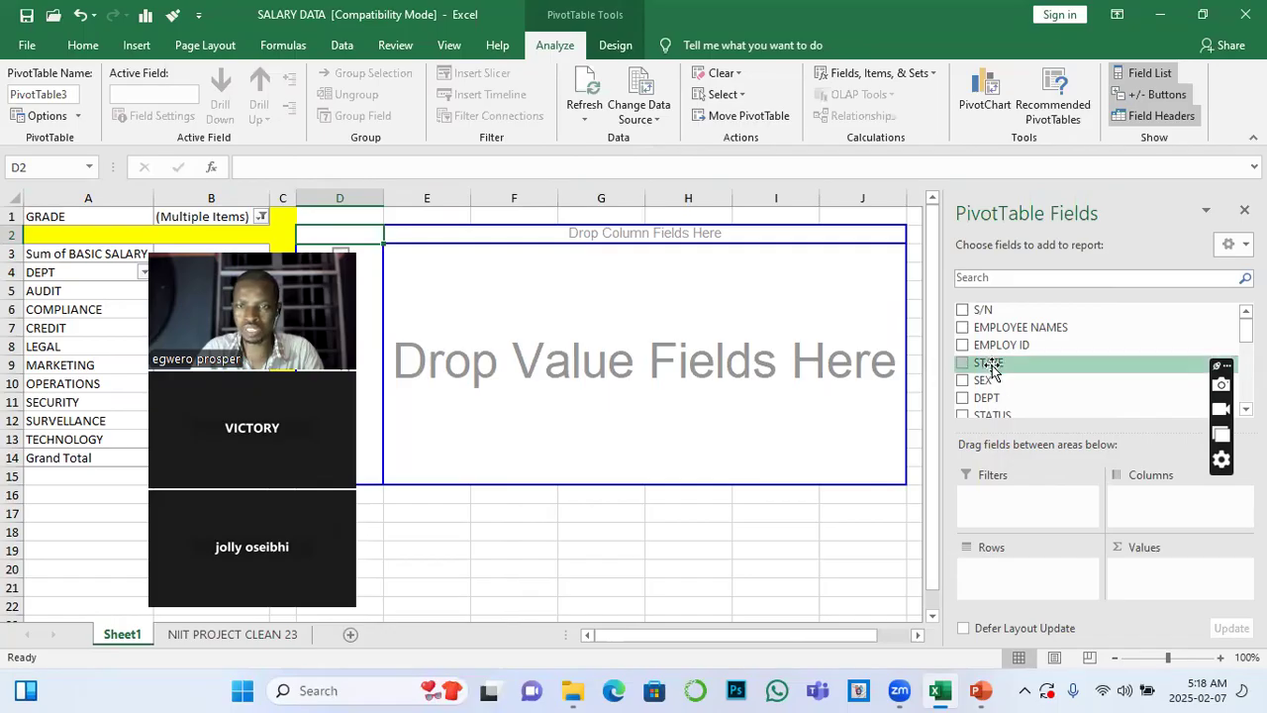
Add the DEPT field to the rows of the new PivotTable at D2
drag(984, 397, 1011, 573)
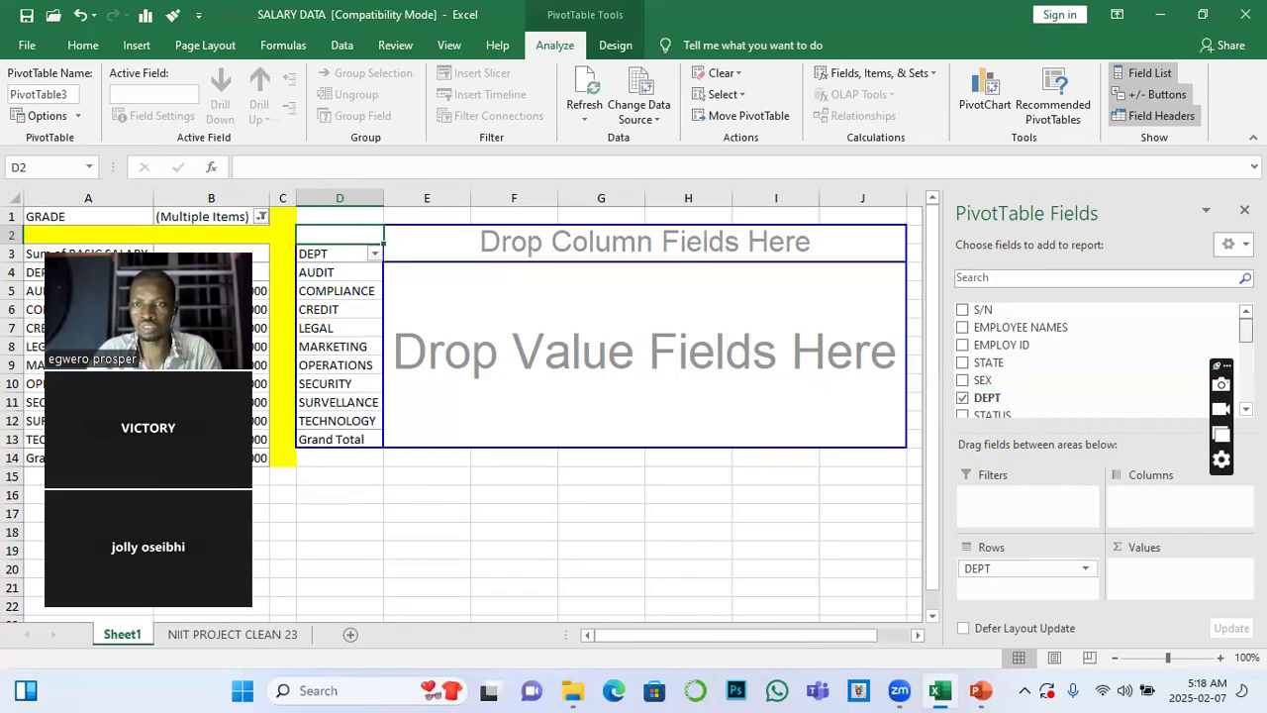
Add BASIC SALARY to the values of the PivotTable at D2 and summarise it by Count
scroll(1010, 376, down, 2)
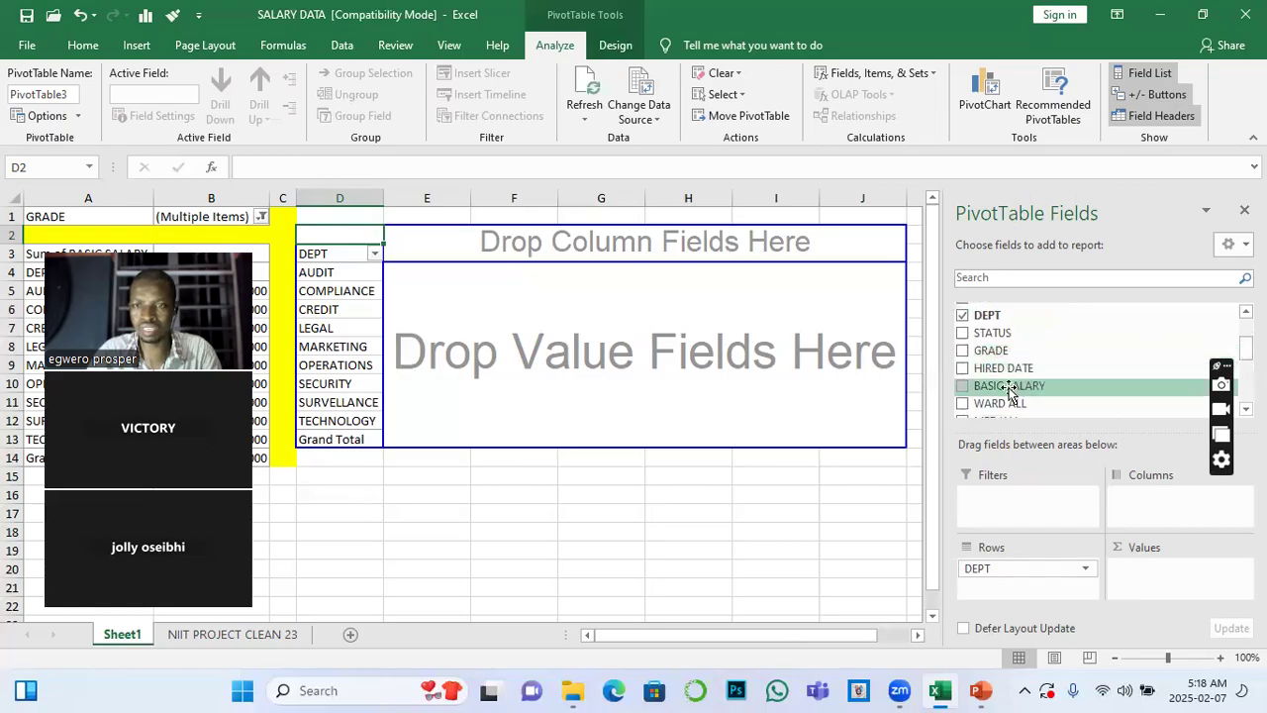
drag(1010, 389, 1161, 578)
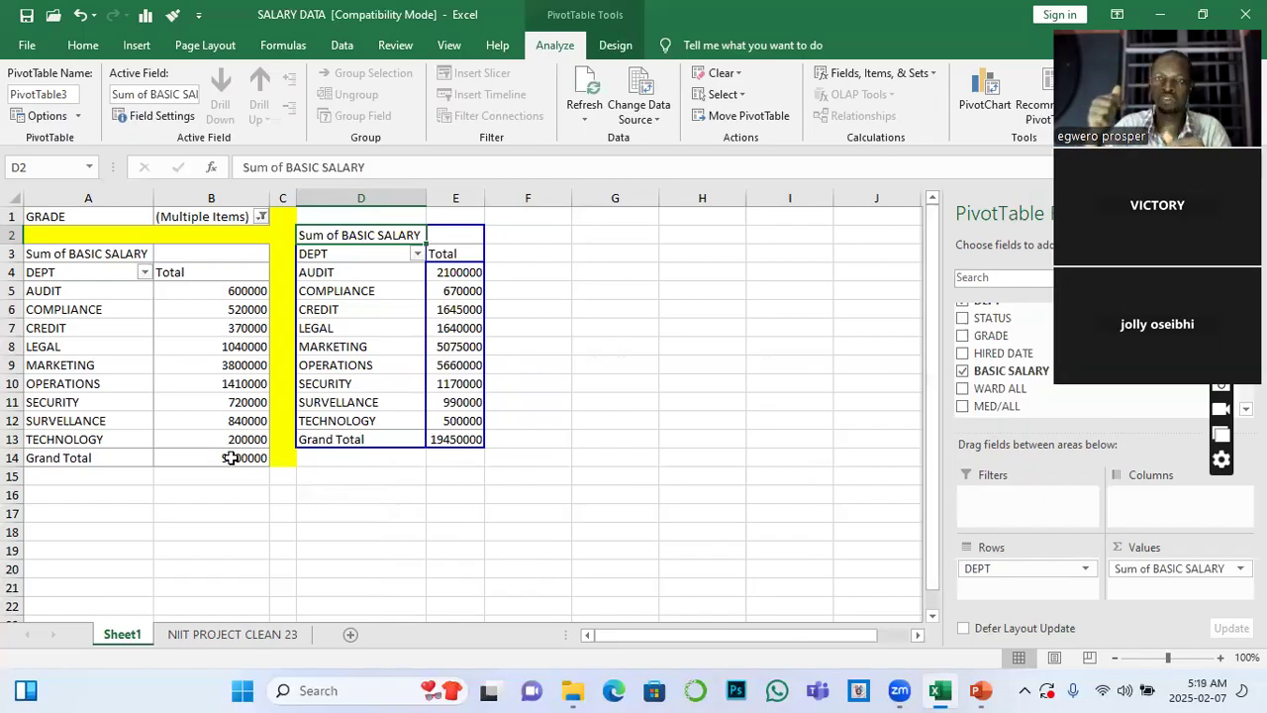
mouse_move(229, 457)
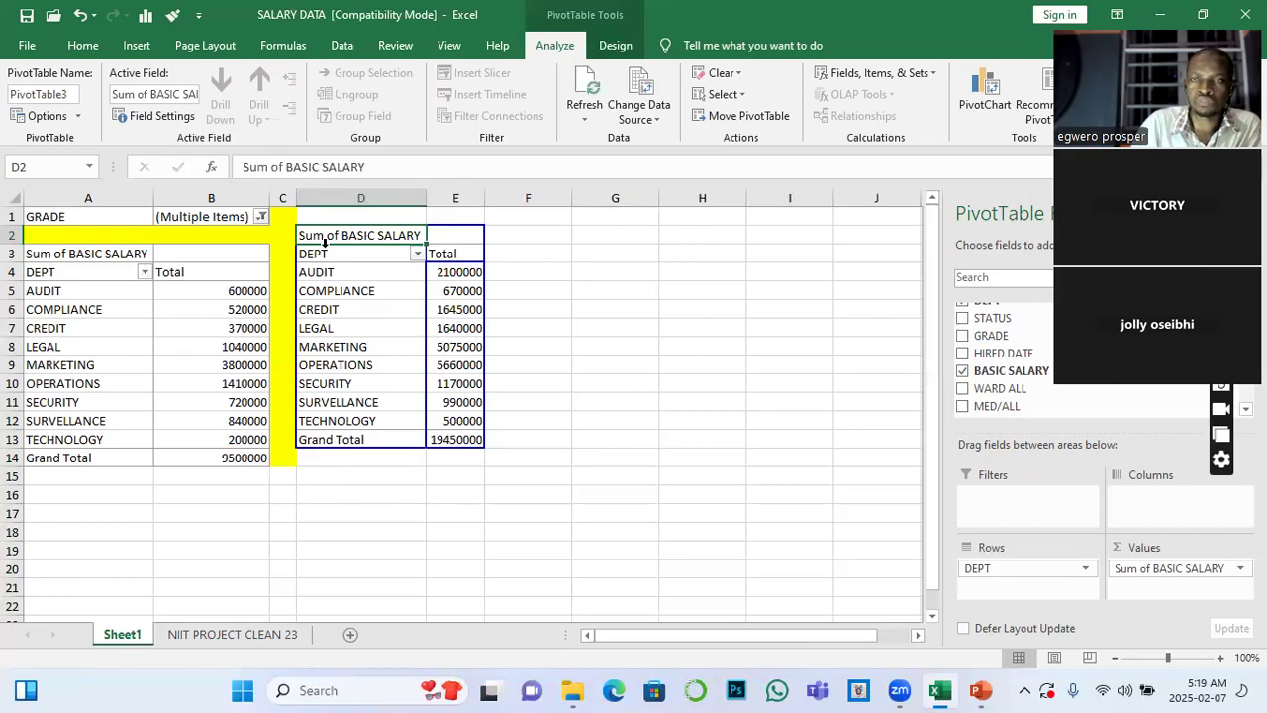
right_click(461, 312)
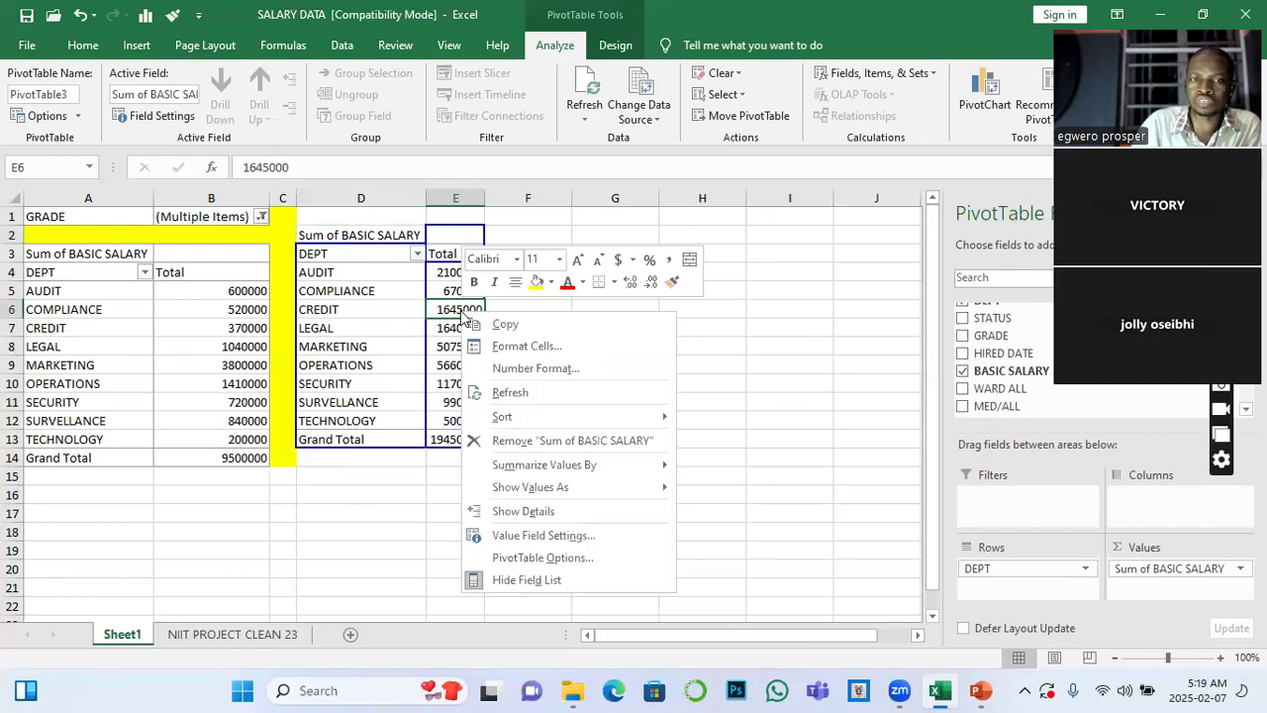
mouse_move(580, 466)
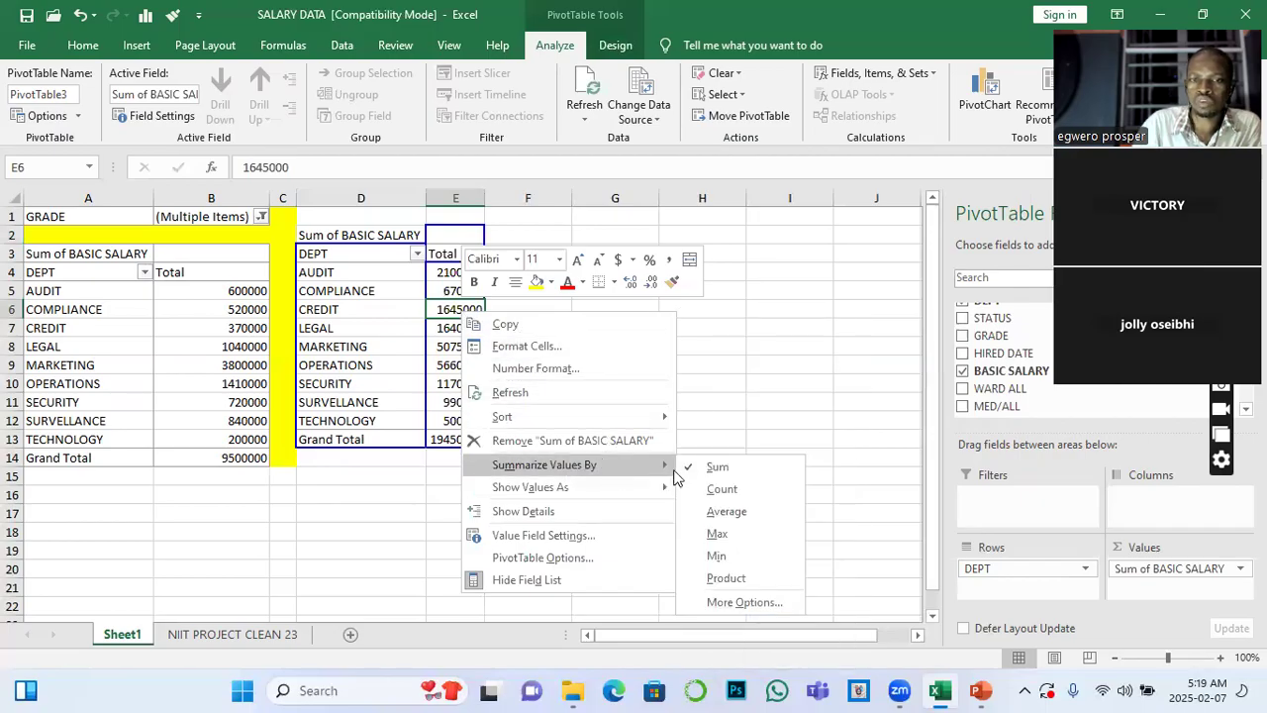
click(721, 488)
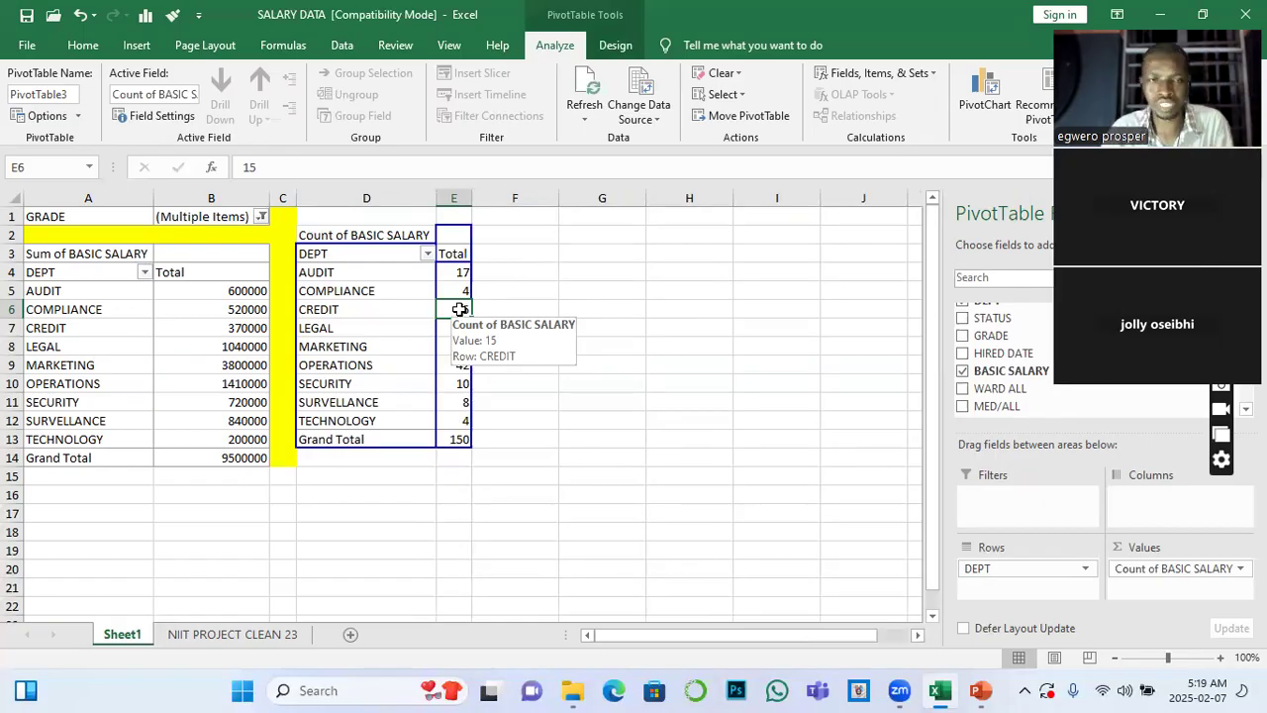
Sort the departments in the count PivotTable by Count of BASIC SALARY from largest to smallest
right_click(460, 310)
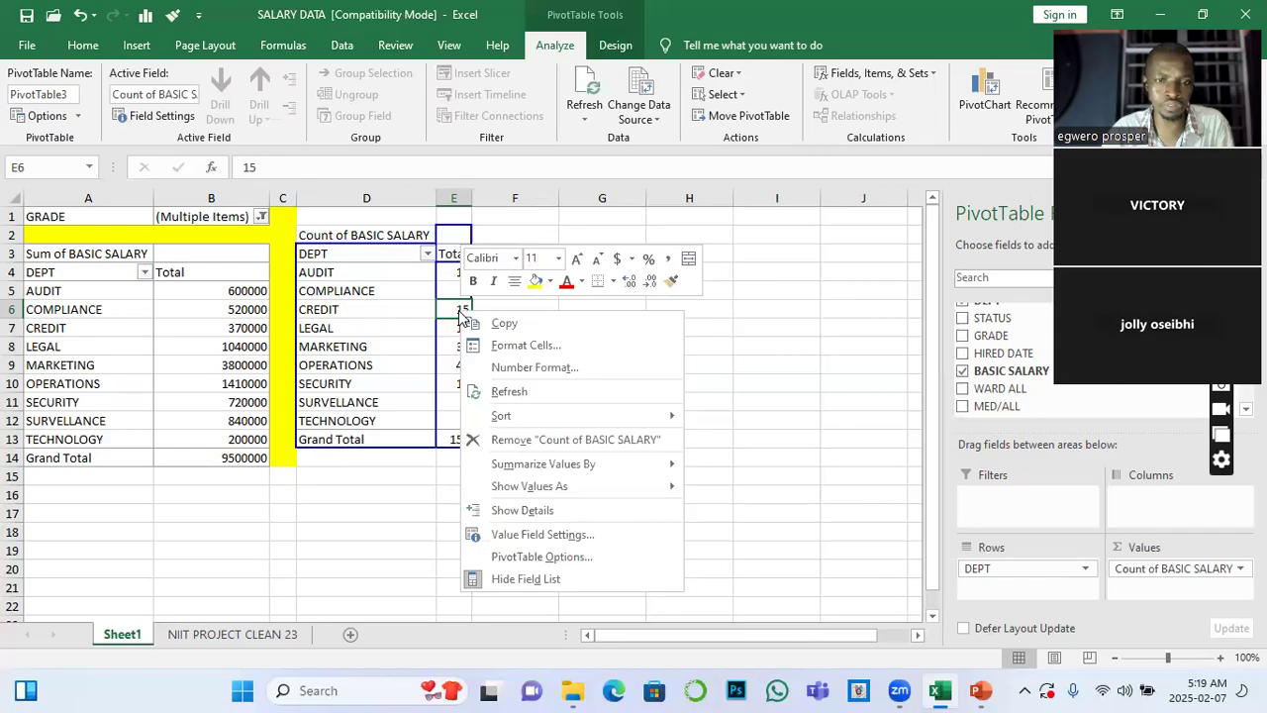
mouse_move(510, 417)
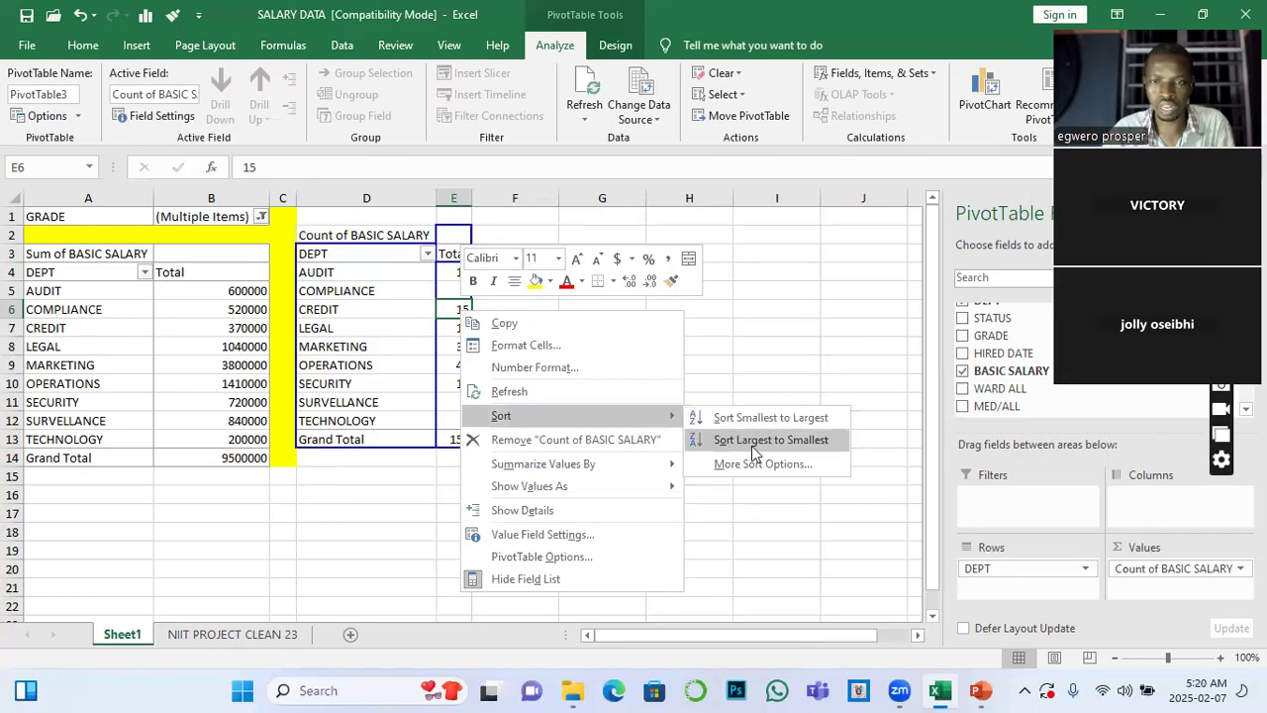
click(754, 444)
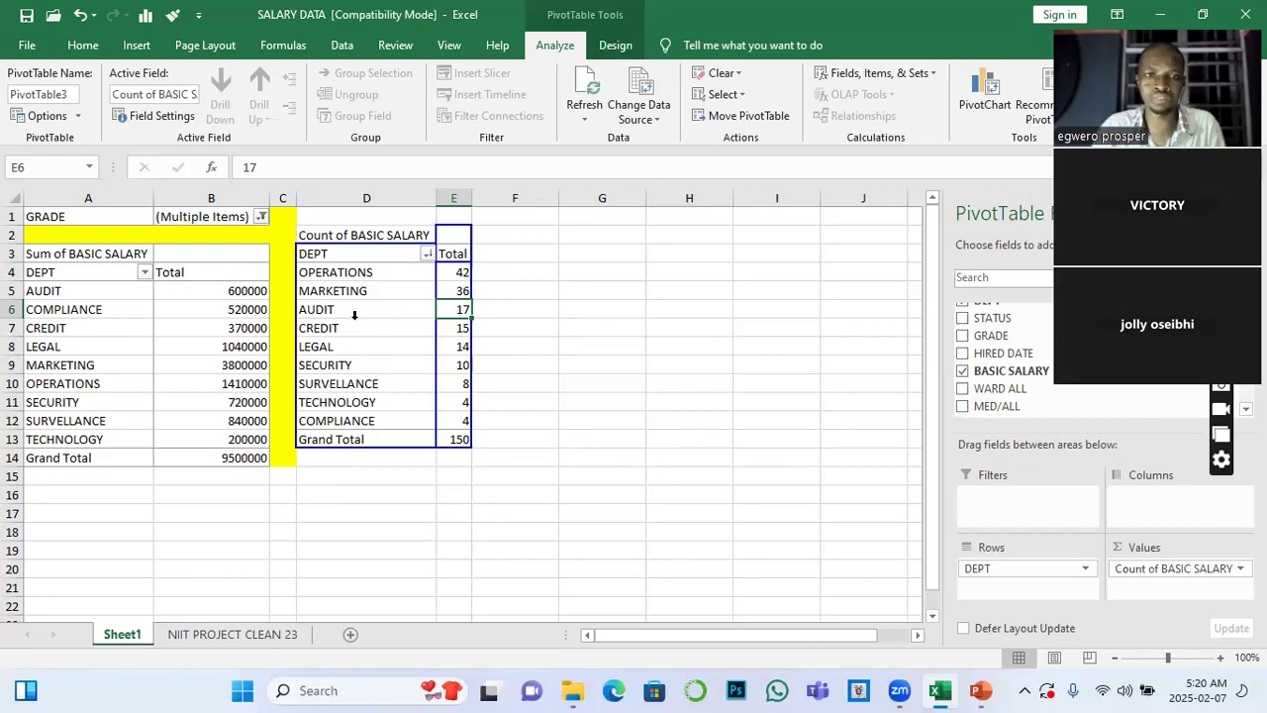
click(464, 273)
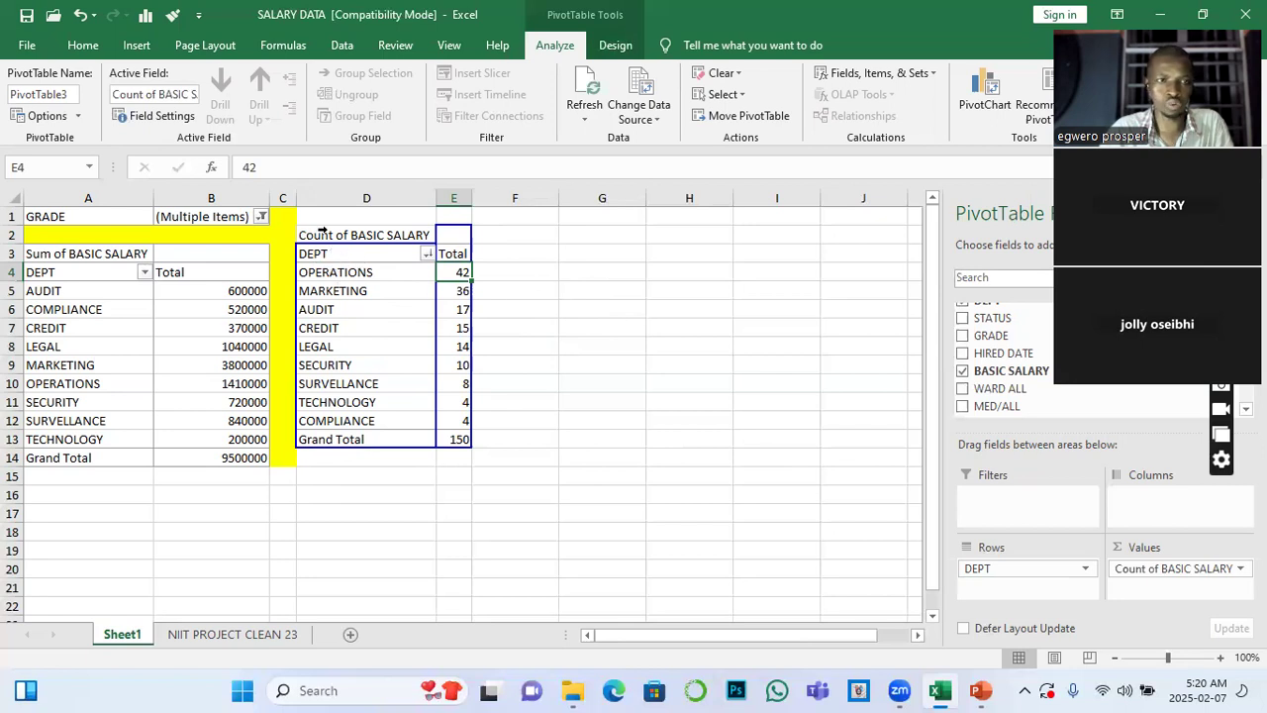
Reset the GRADE filter of the Sum of BASIC SALARY PivotTable to include all grades
click(262, 216)
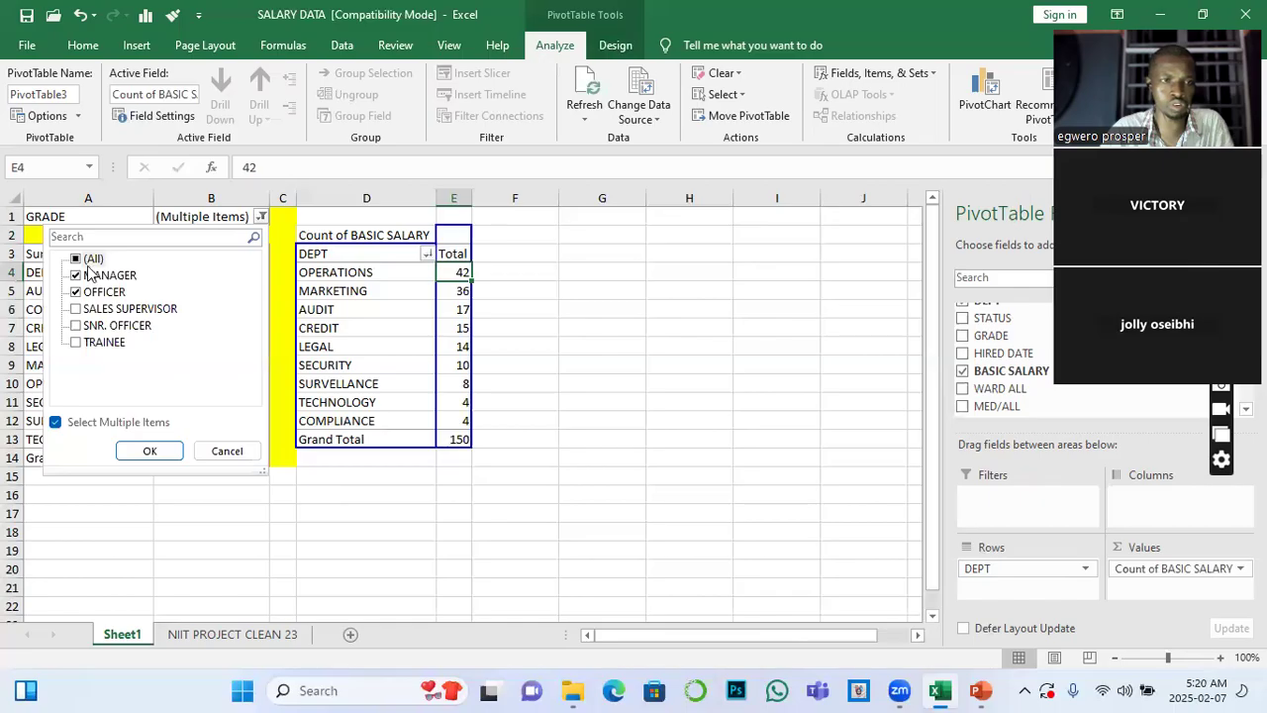
click(76, 260)
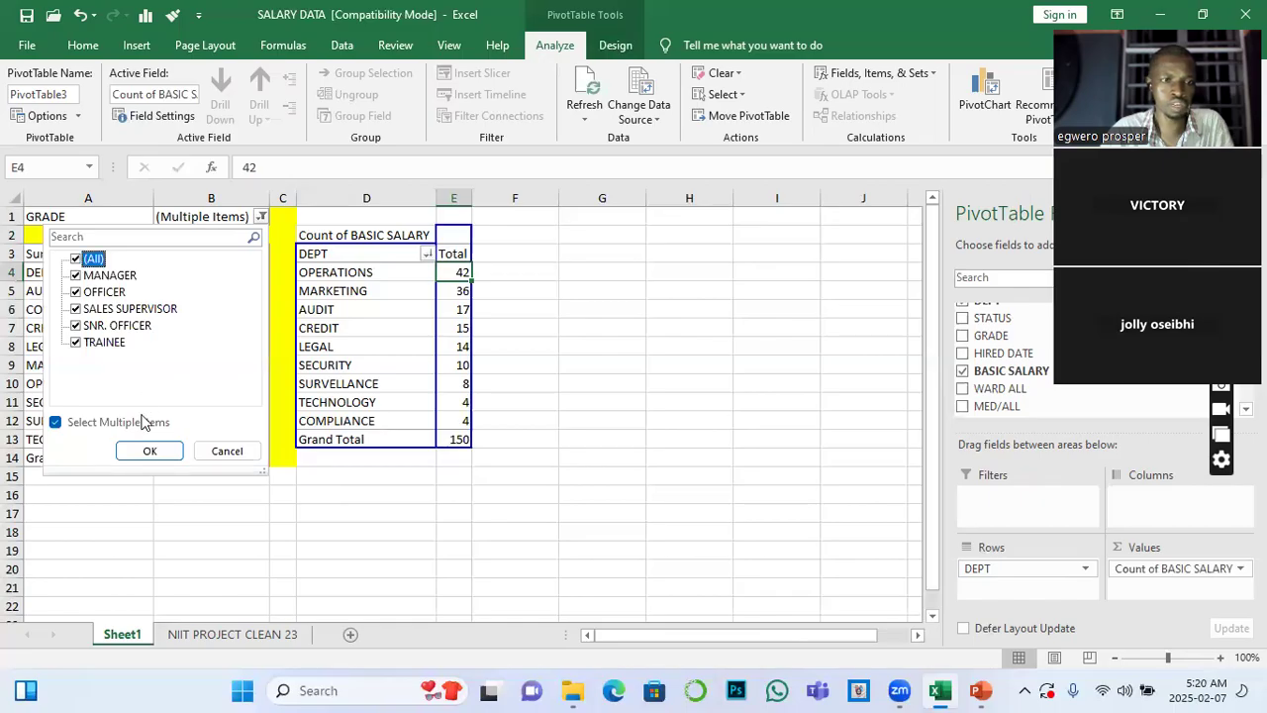
click(150, 450)
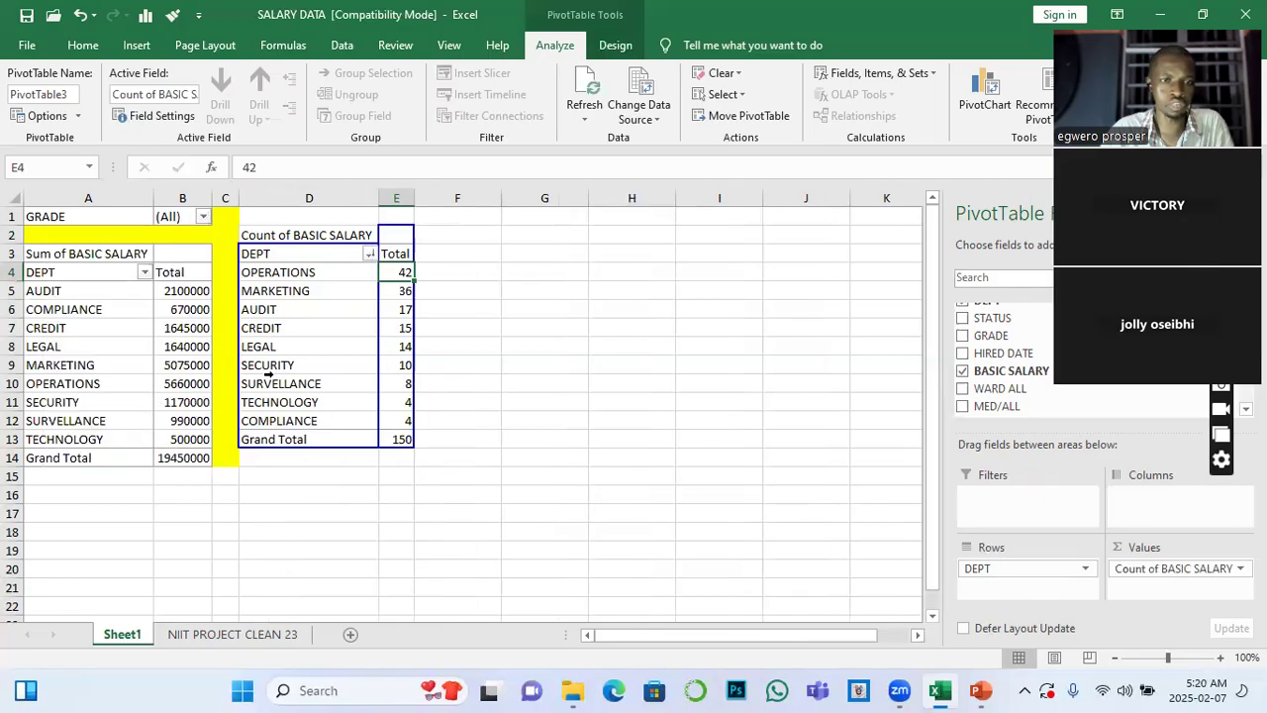
Add the STATE field as a report filter to the Count of BASIC SALARY PivotTable
click(314, 216)
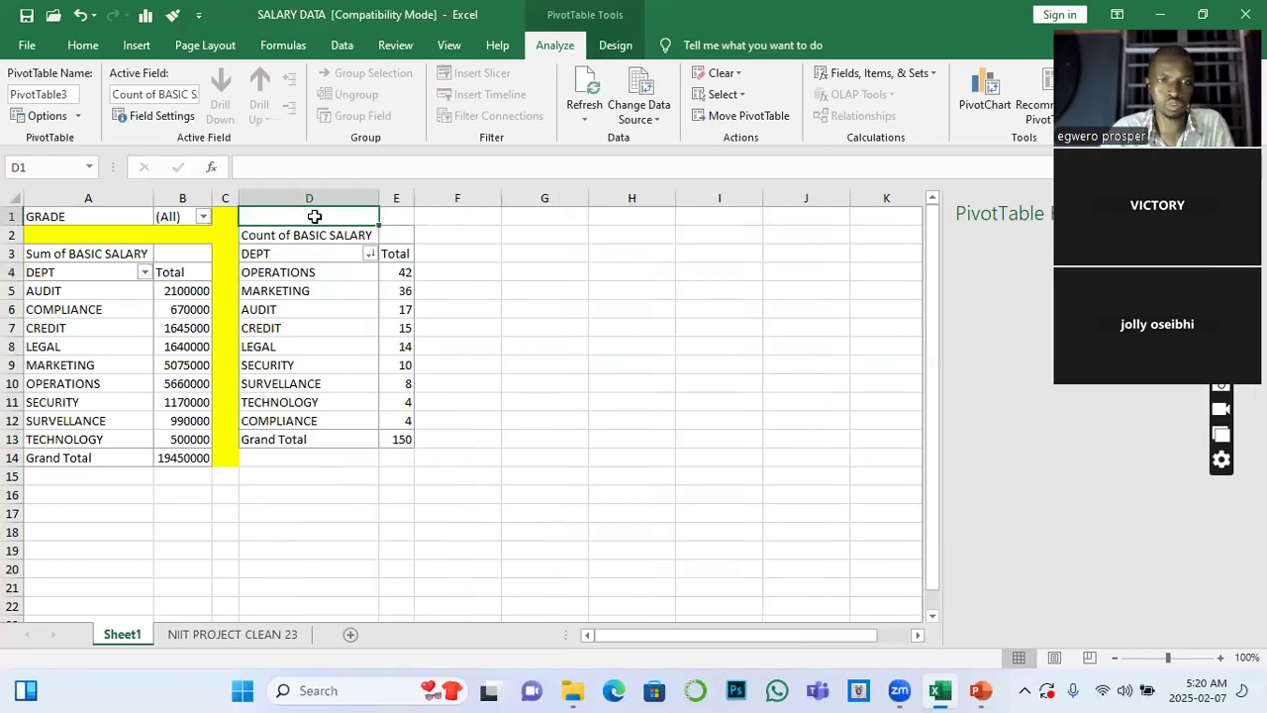
click(324, 256)
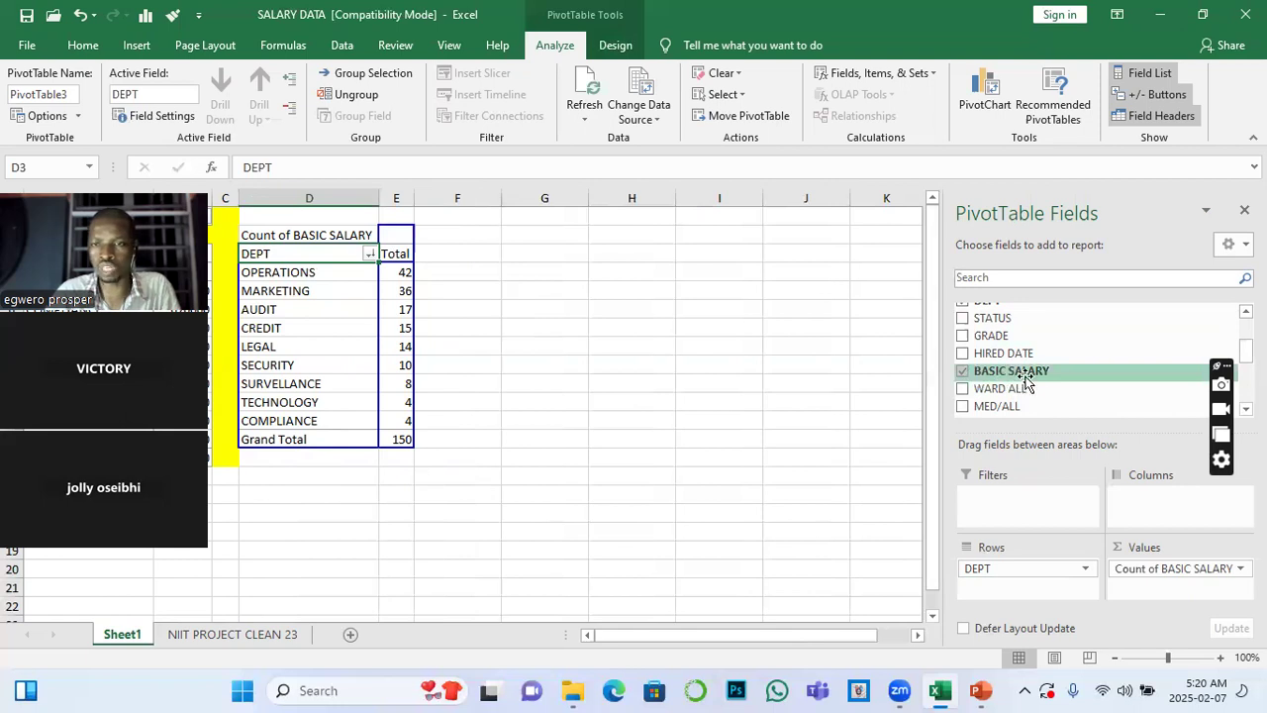
scroll(1000, 336, up, 2)
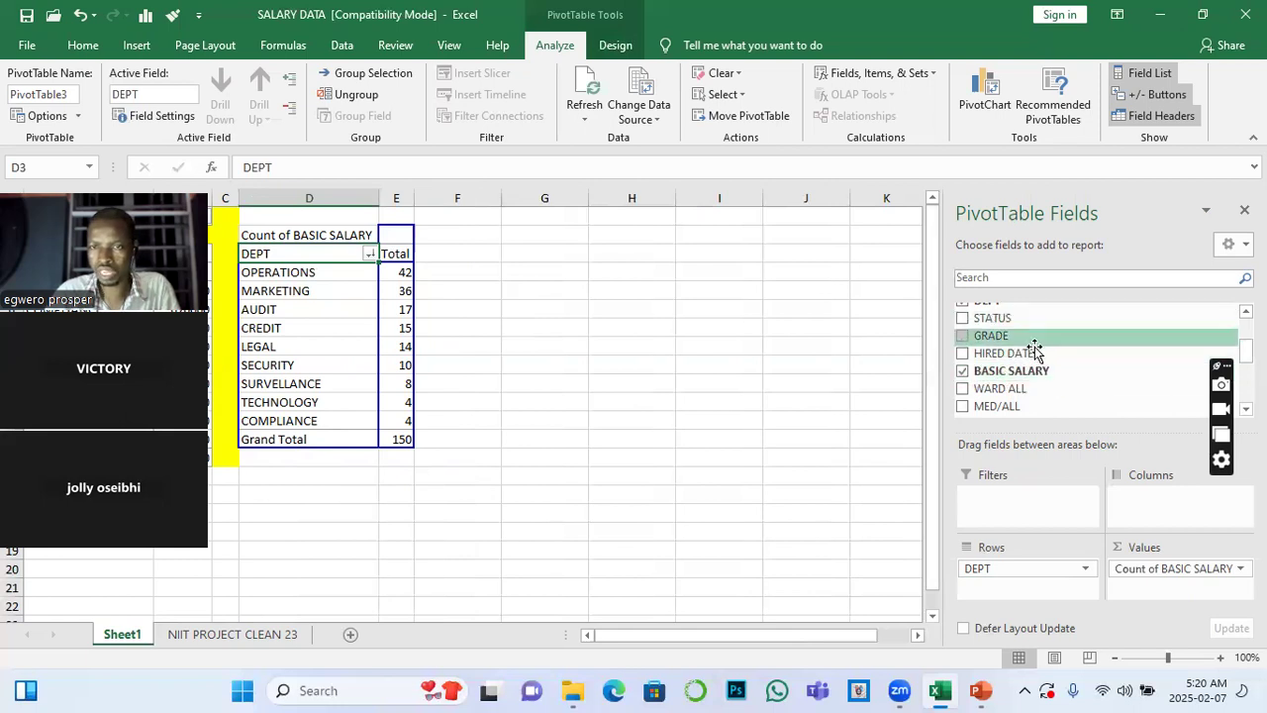
drag(1005, 358, 1006, 507)
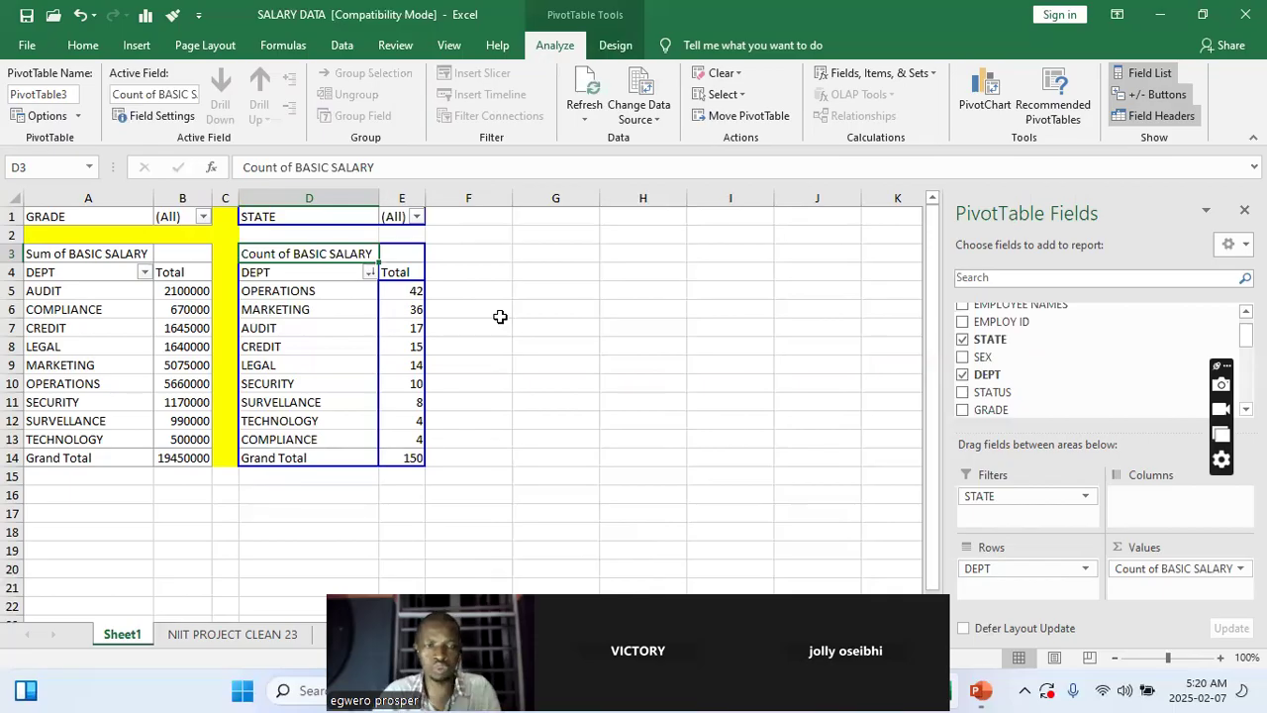
Fill D2:E2 with yellow, then narrow column F and fill F1:F14 with the same yellow
click(317, 232)
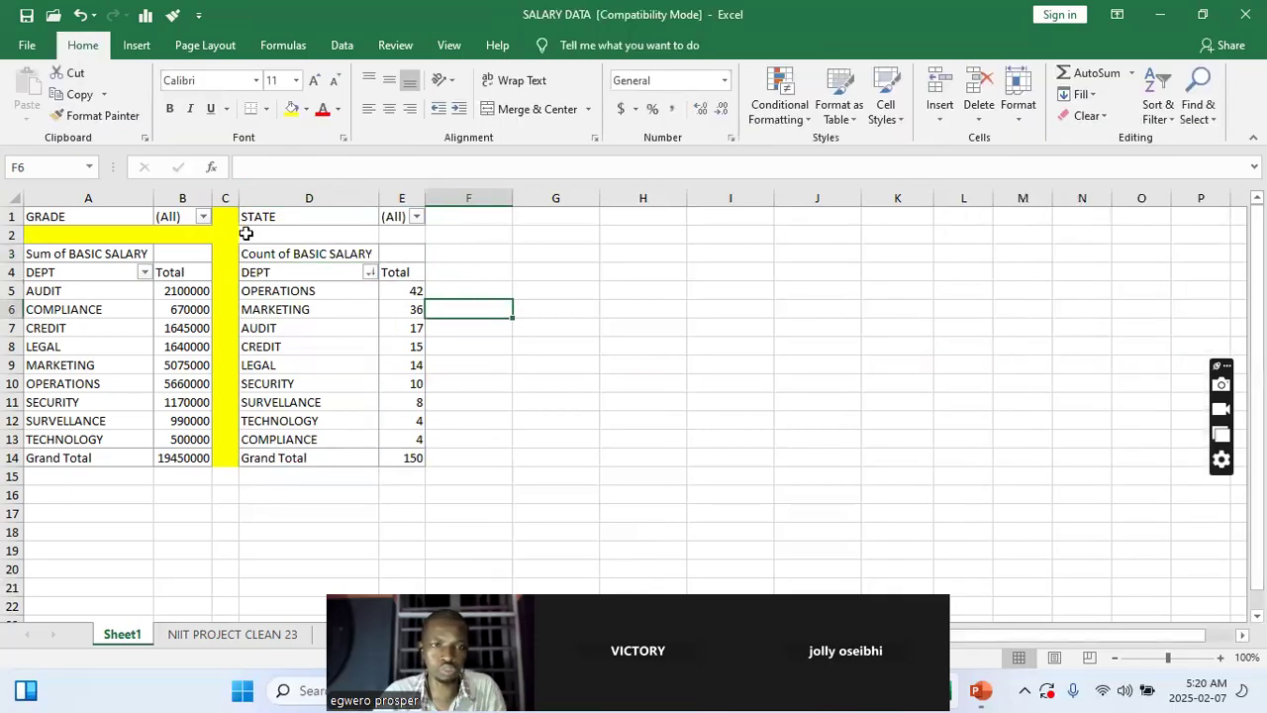
drag(322, 233, 390, 235)
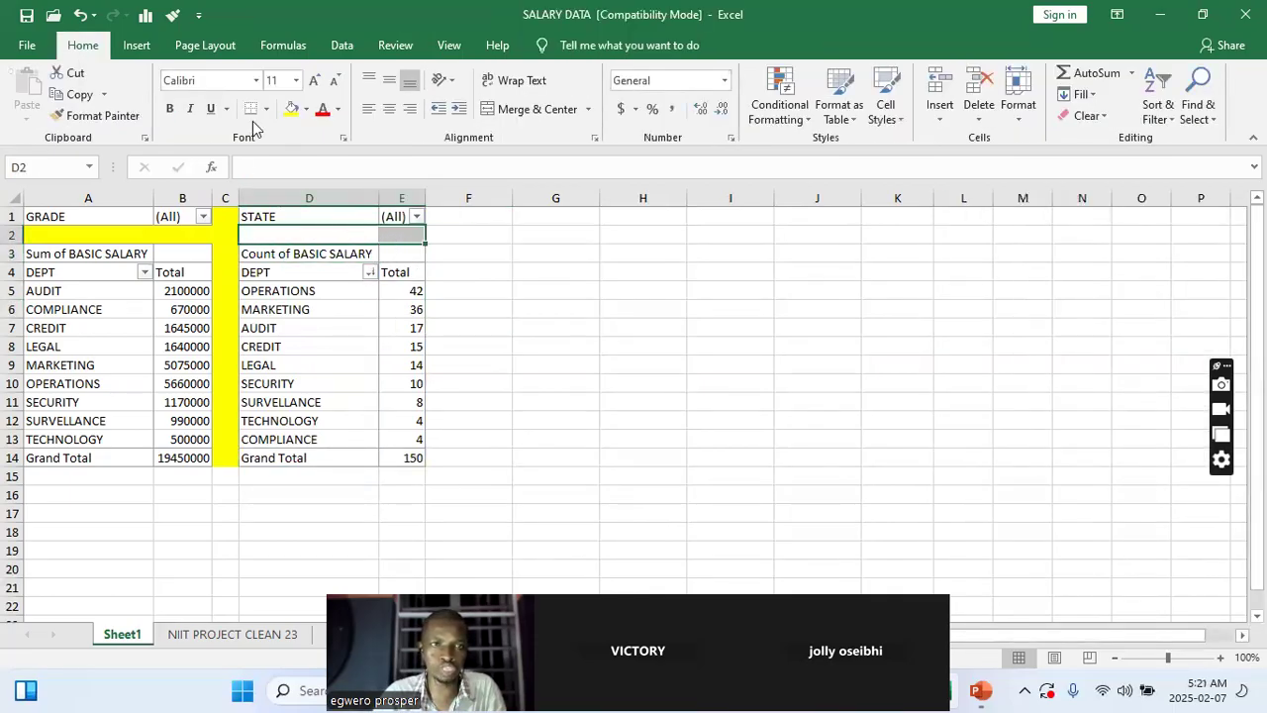
click(292, 113)
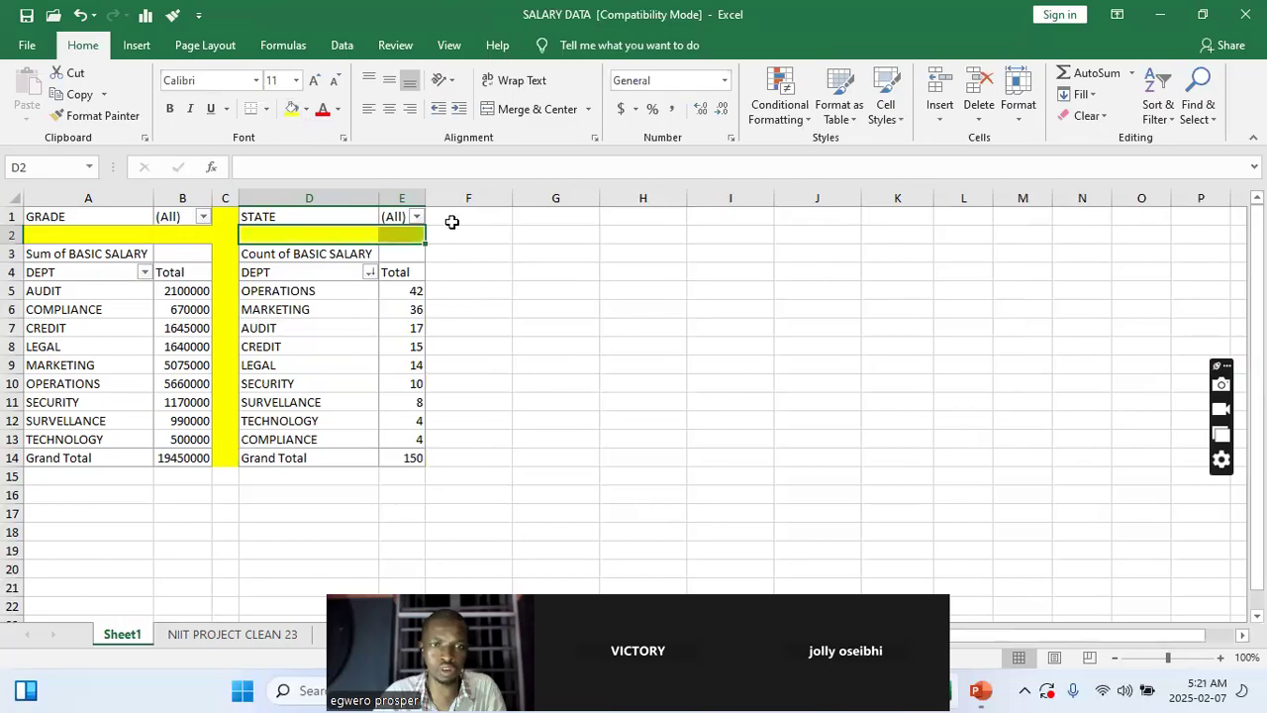
drag(512, 198, 439, 457)
click(292, 109)
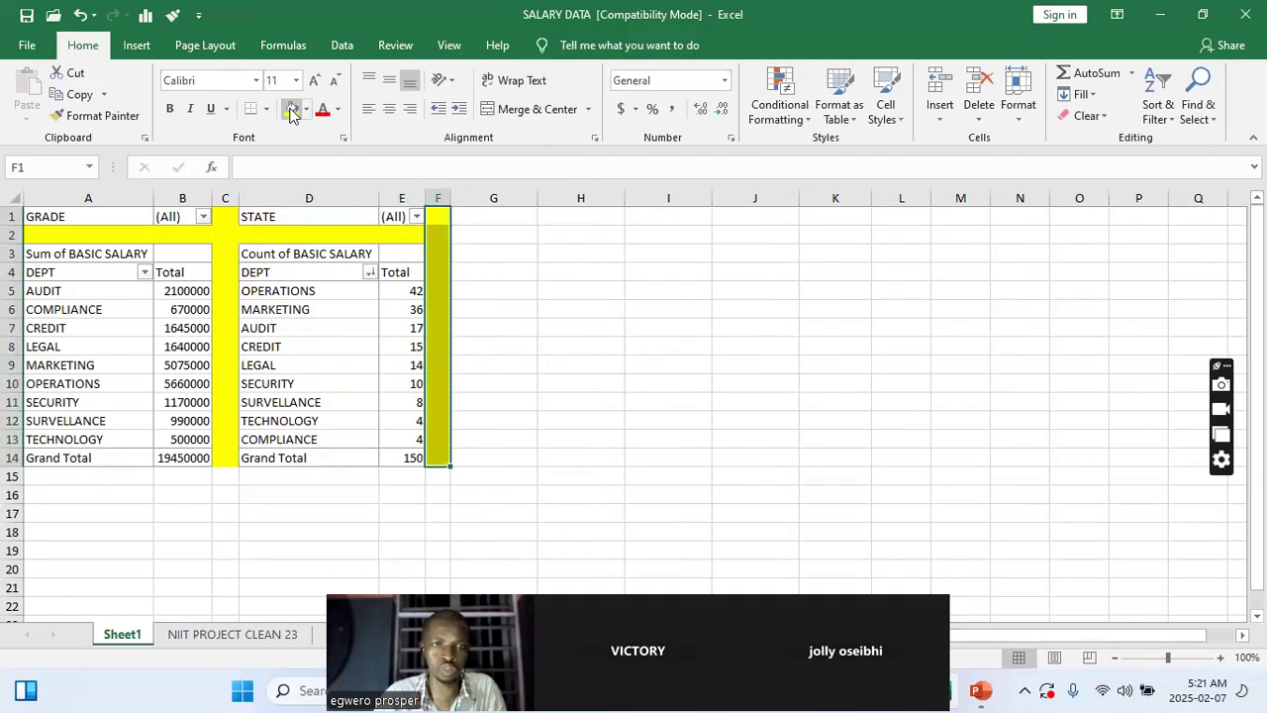
click(507, 365)
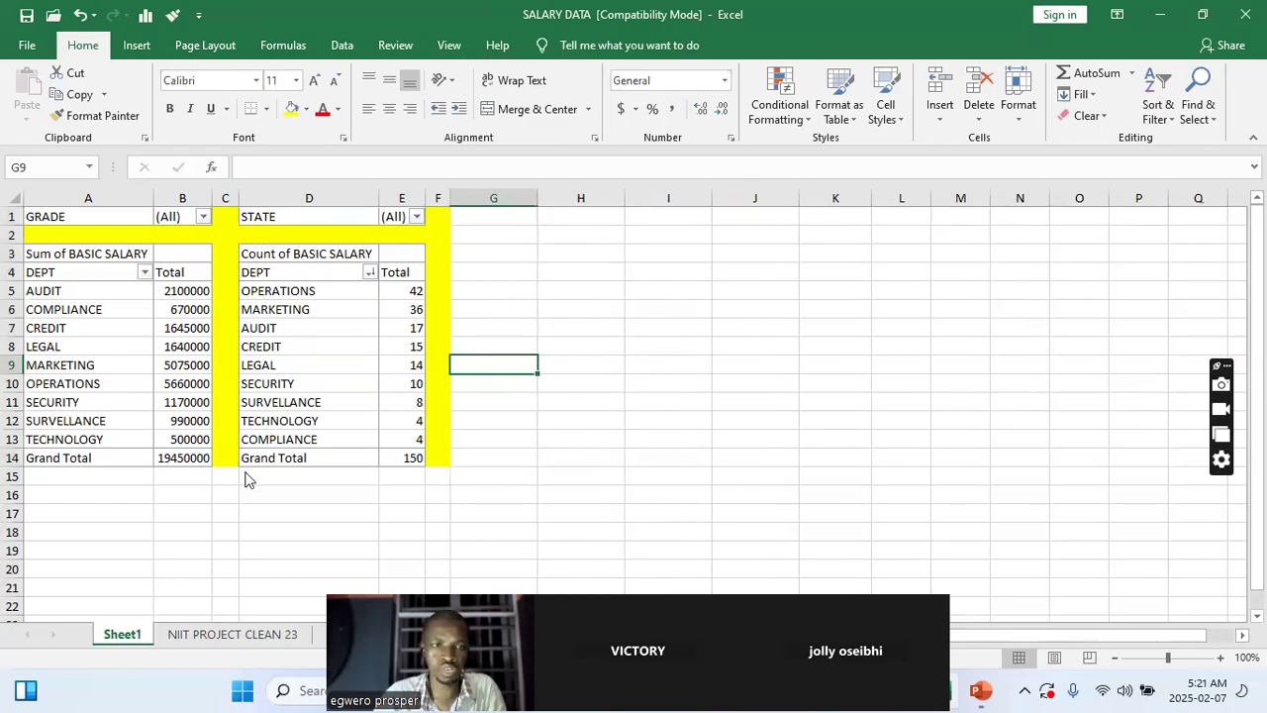
Sort the departments in the first PivotTable by Sum of BASIC SALARY from largest to smallest
click(175, 307)
right_click(178, 309)
mouse_move(335, 424)
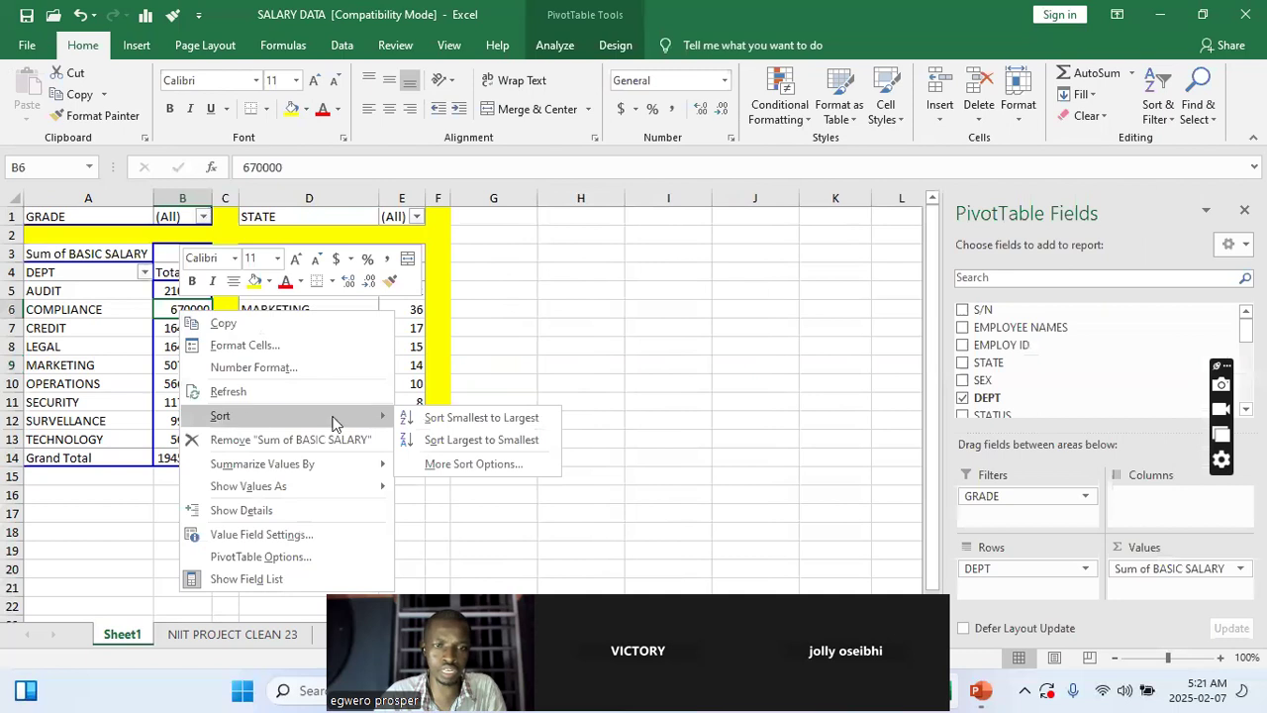
click(485, 439)
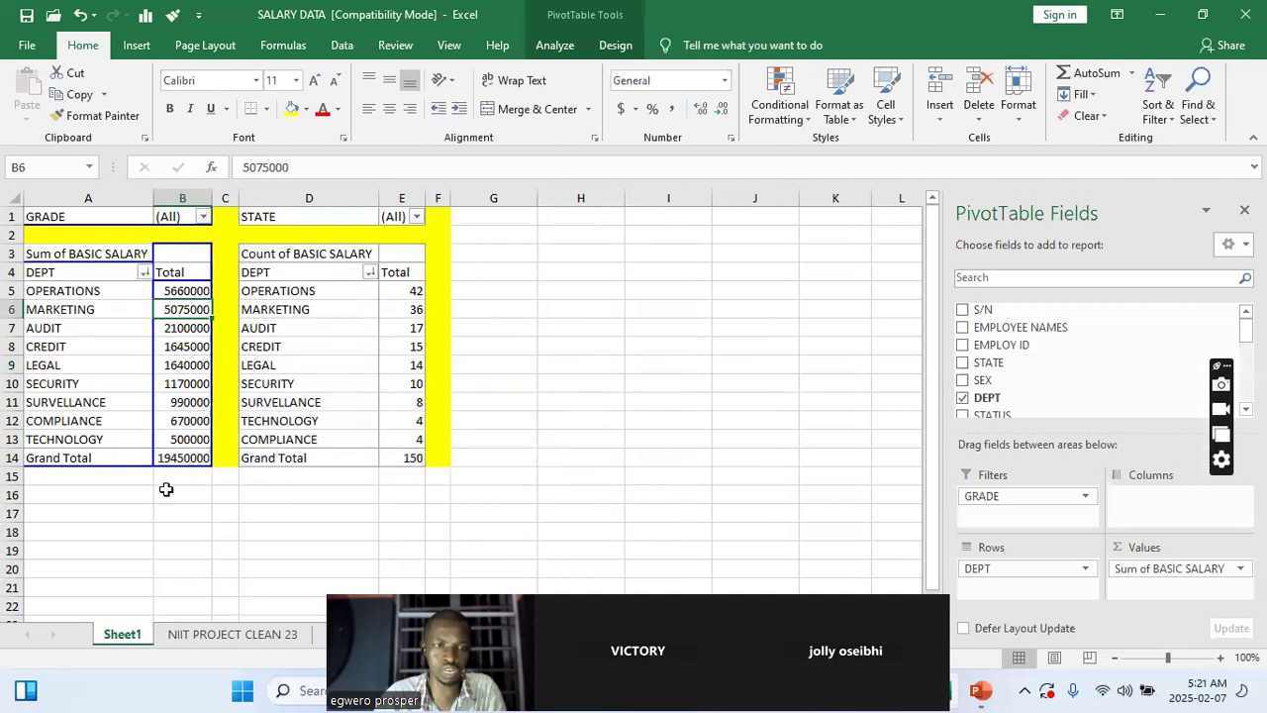
click(602, 310)
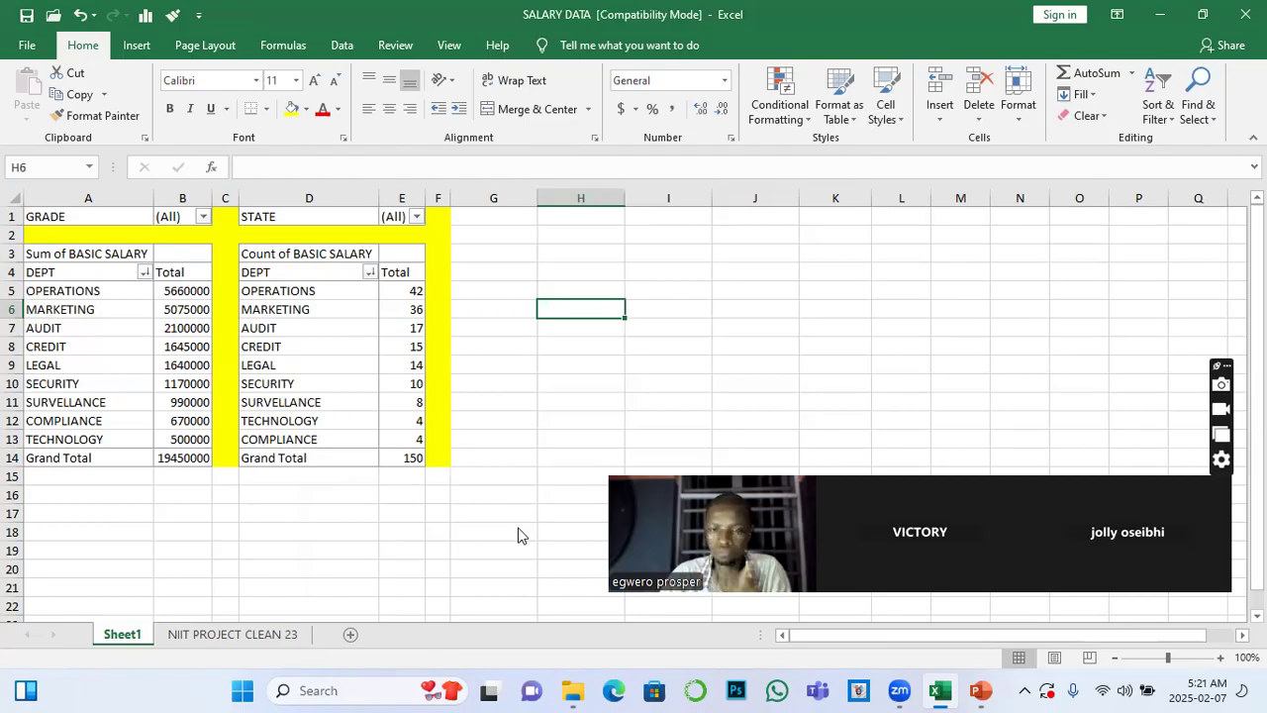
Review the source columns on the NIIT PROJECT CLEAN 23 sheet and start creating a third PivotTable from Table1
click(198, 639)
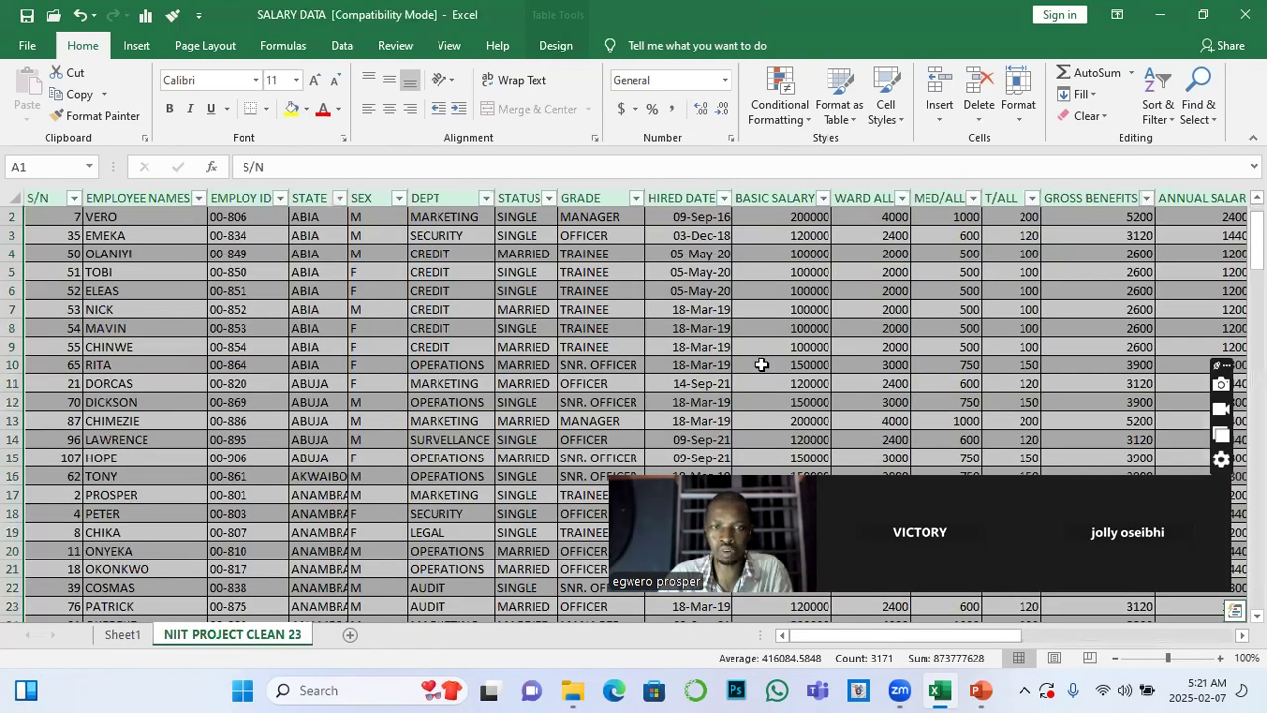
click(1242, 635)
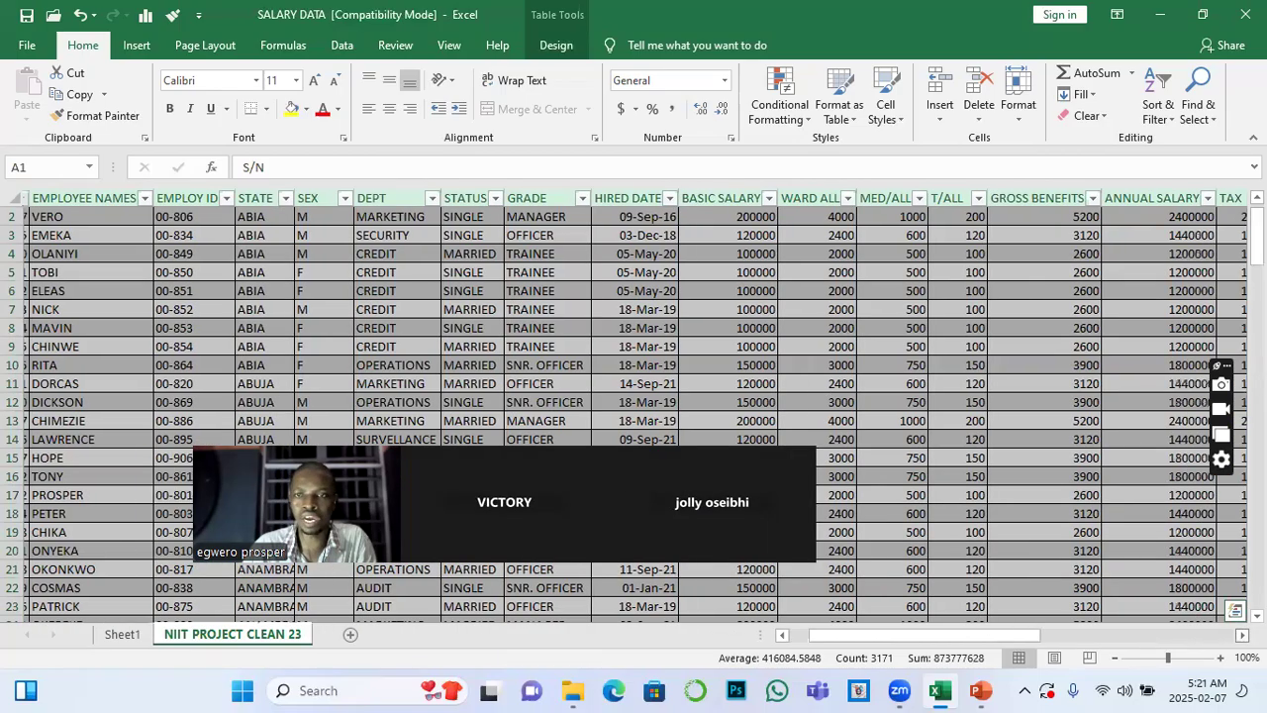
scroll(632, 416, right, 10)
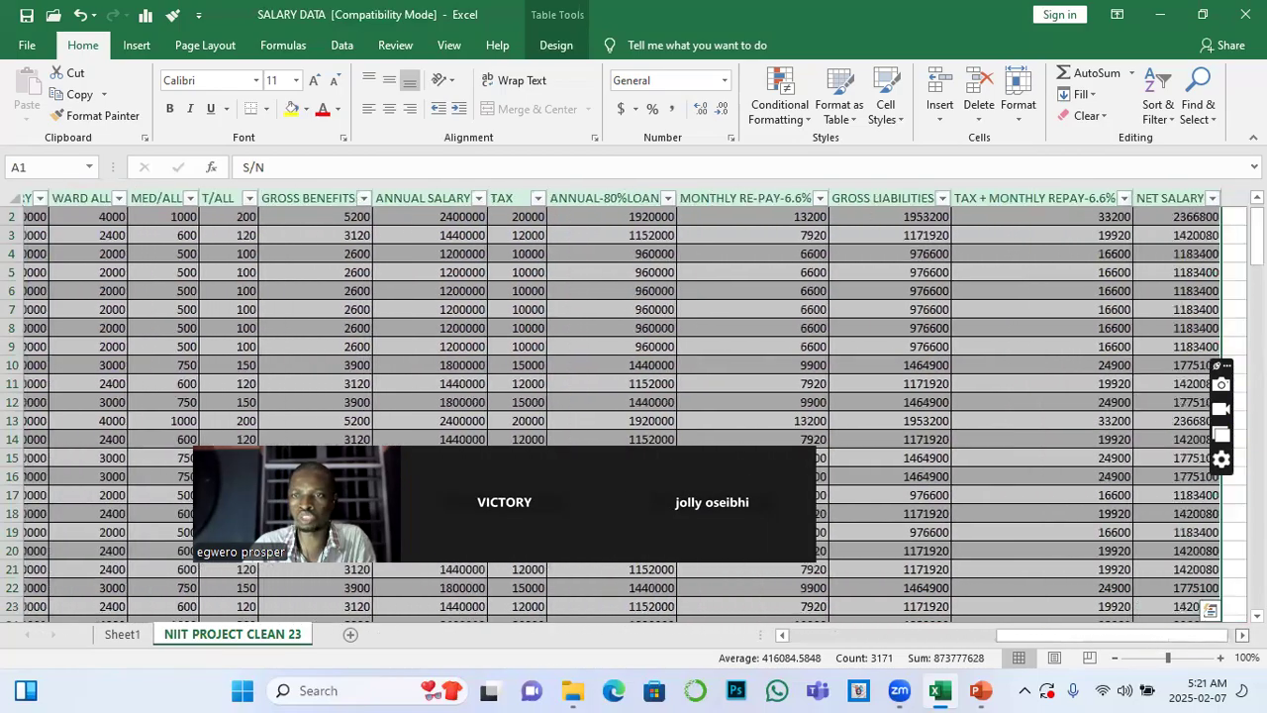
scroll(632, 416, right, 3)
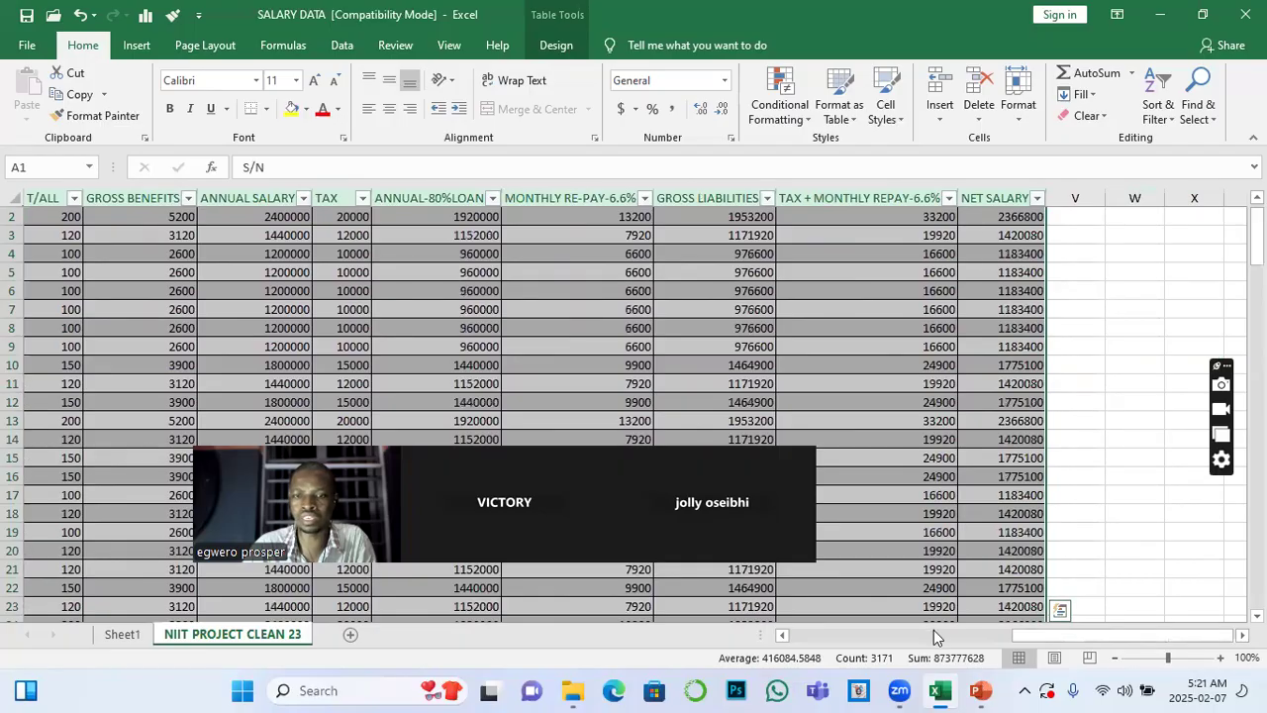
drag(934, 632, 873, 628)
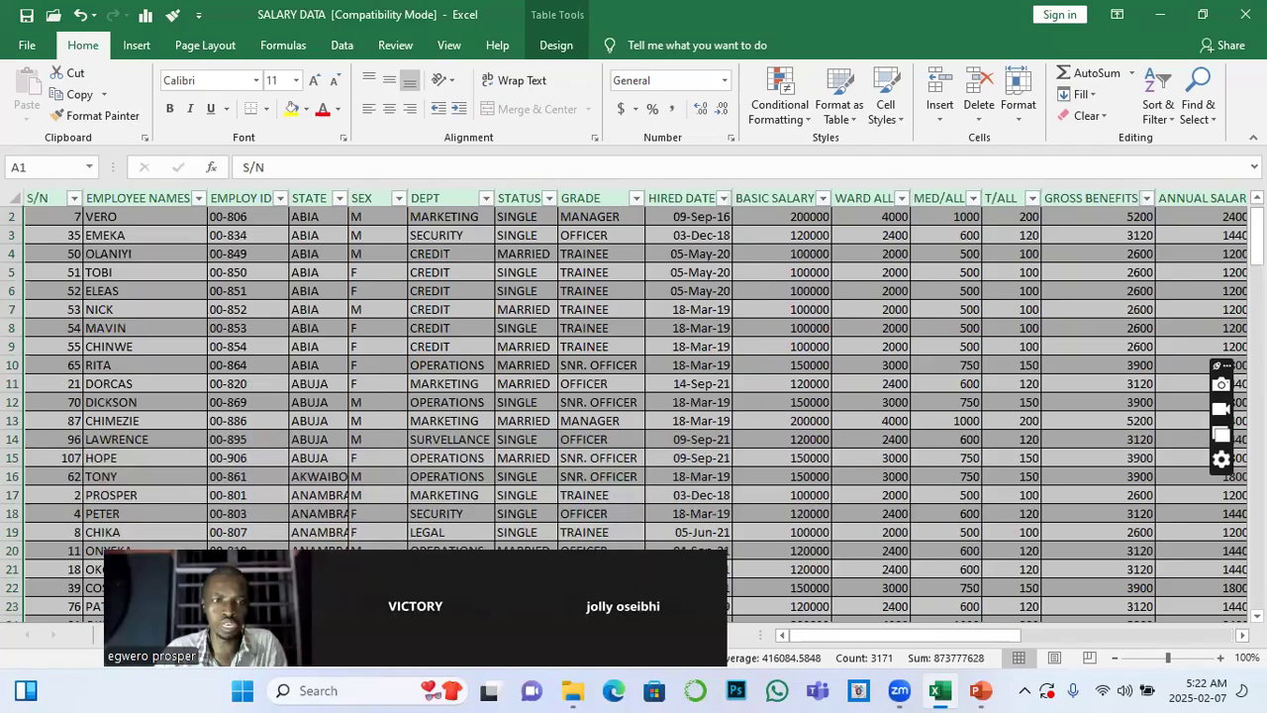
click(136, 46)
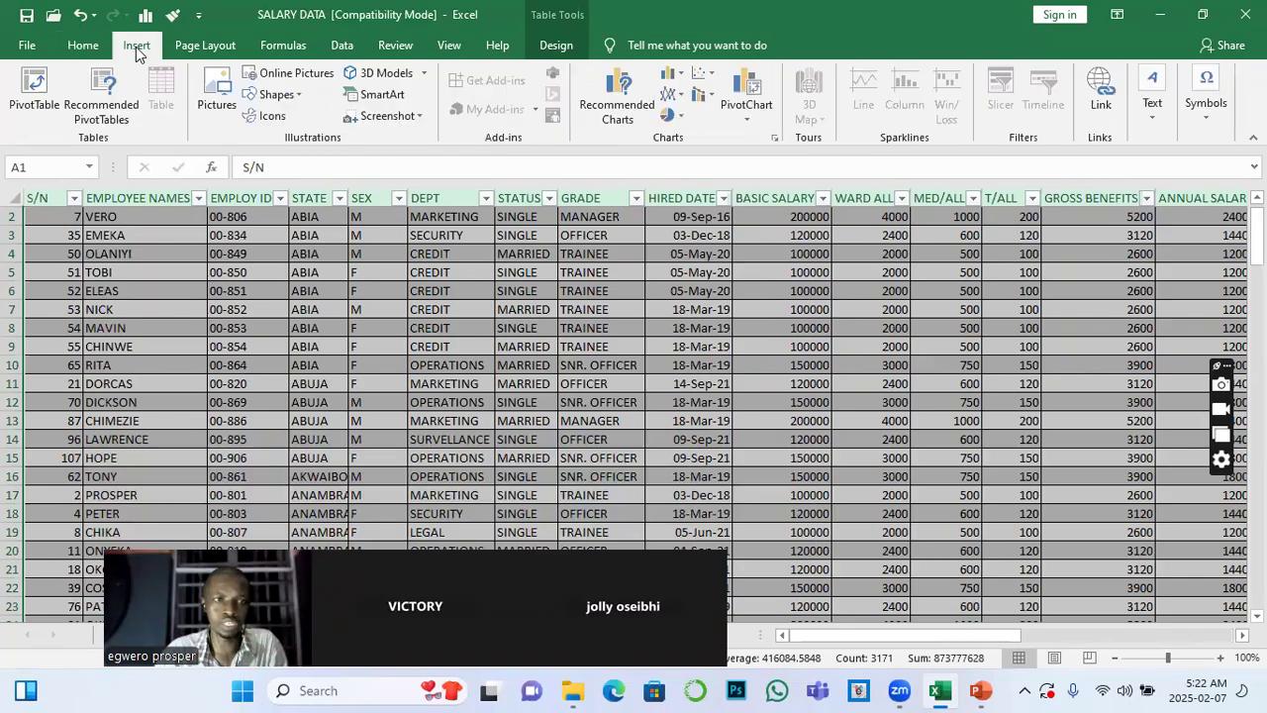
click(30, 87)
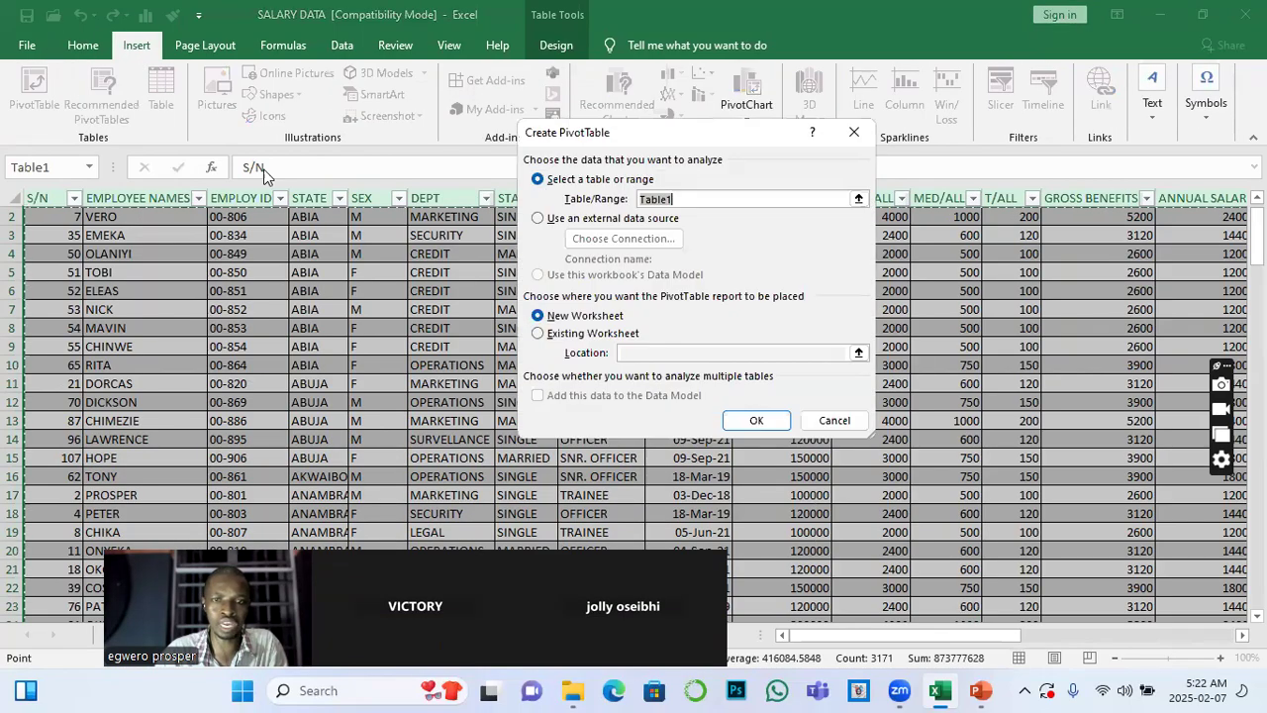
Place the new PivotTable on the existing Sheet1 at cell G2 and create it
click(537, 333)
click(623, 353)
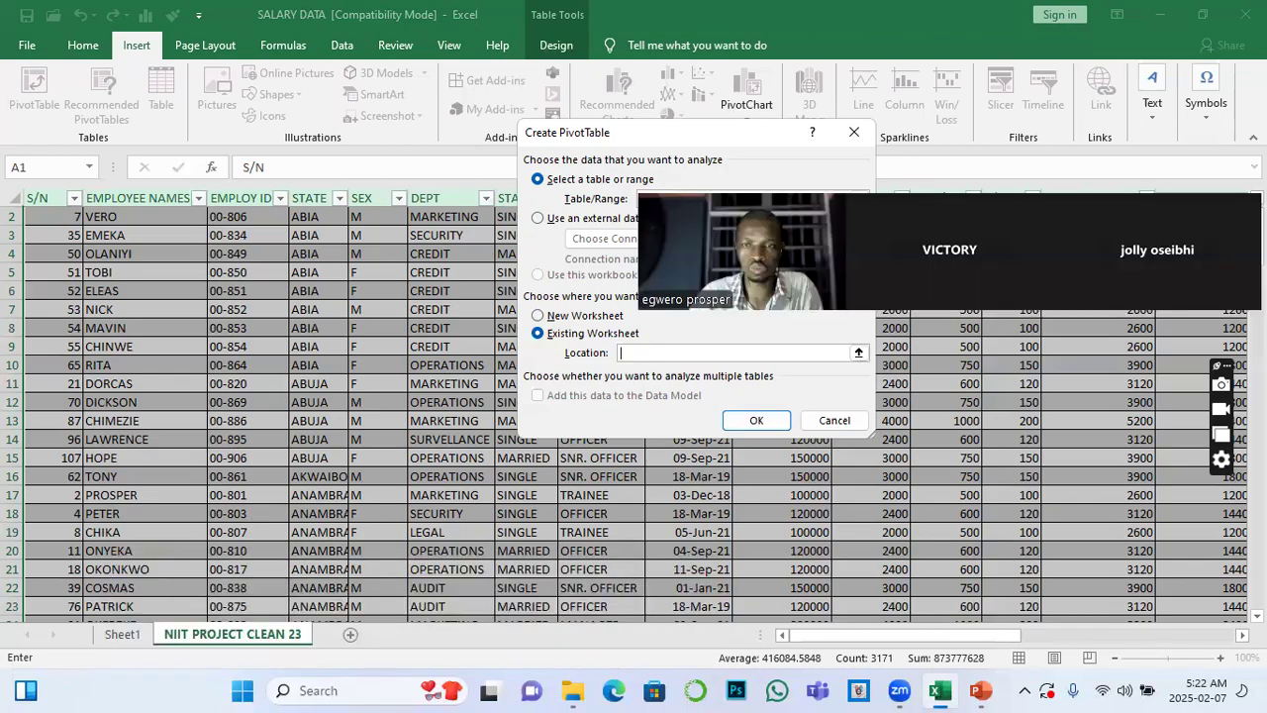
click(135, 634)
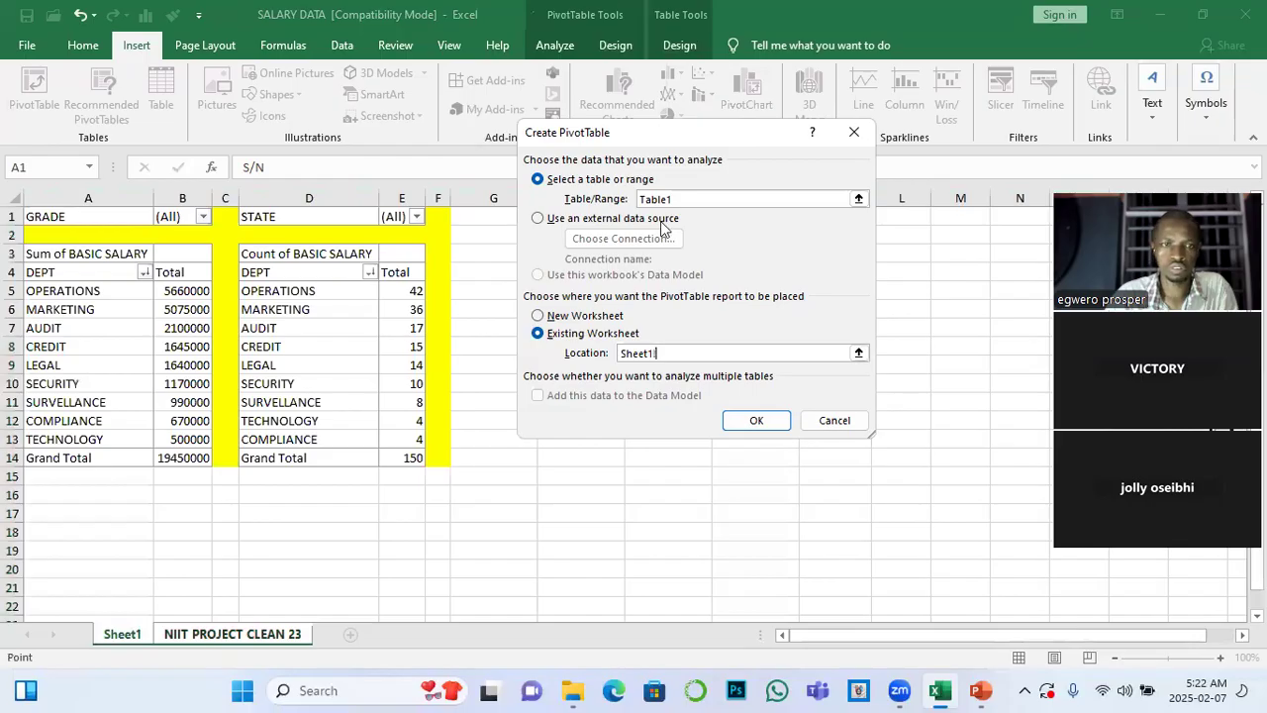
click(481, 234)
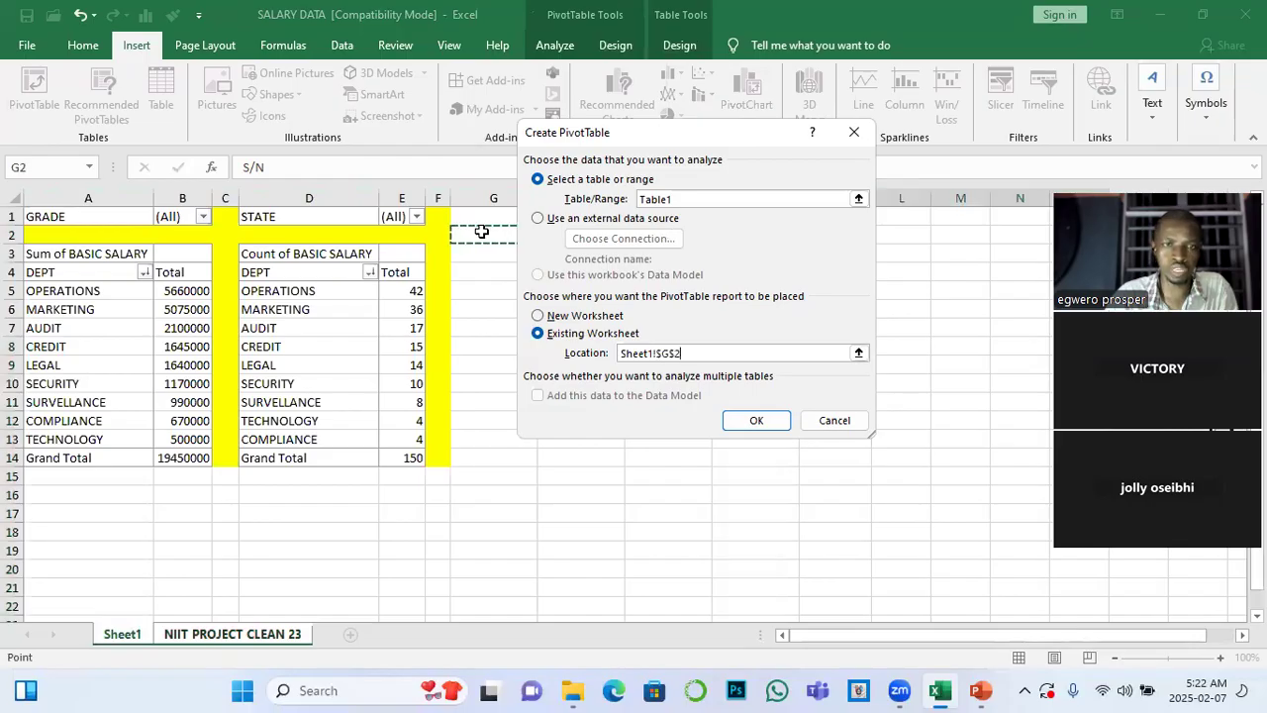
click(757, 420)
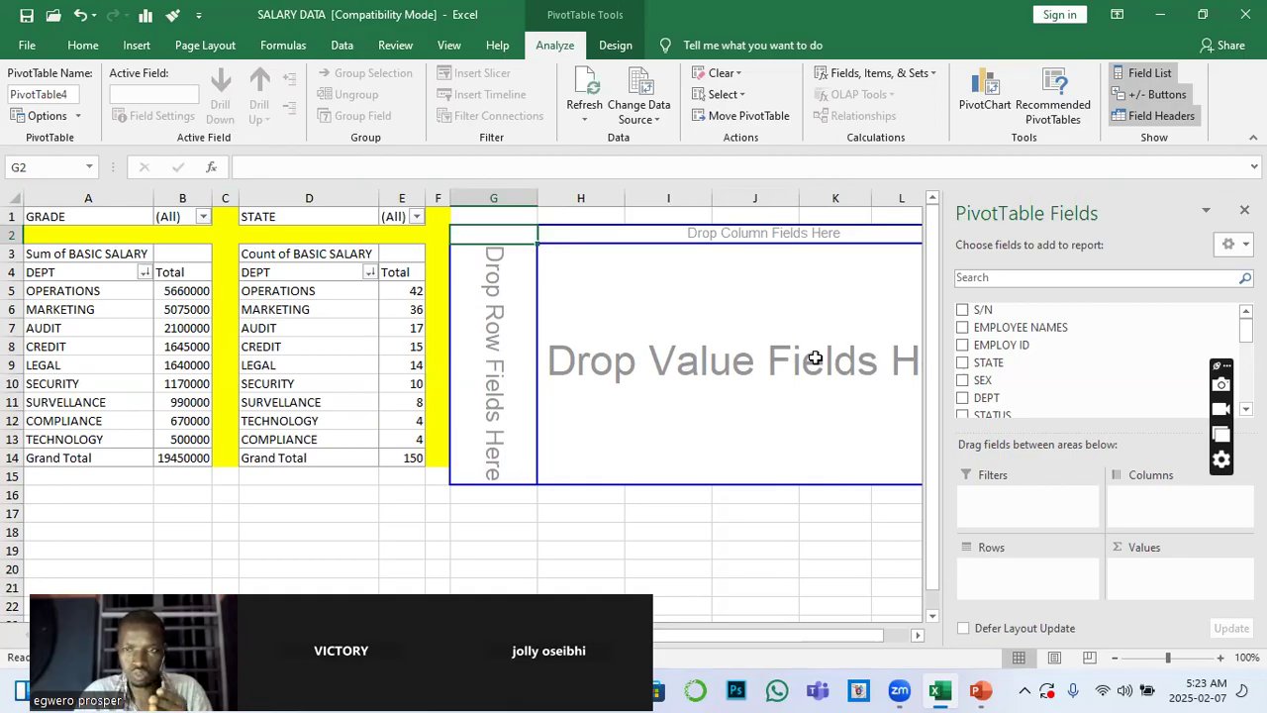
Build the third PivotTable with STATUS as the row field and the sum of NET SALARY as the value
drag(1000, 414, 1020, 583)
scroll(1038, 404, down, 8)
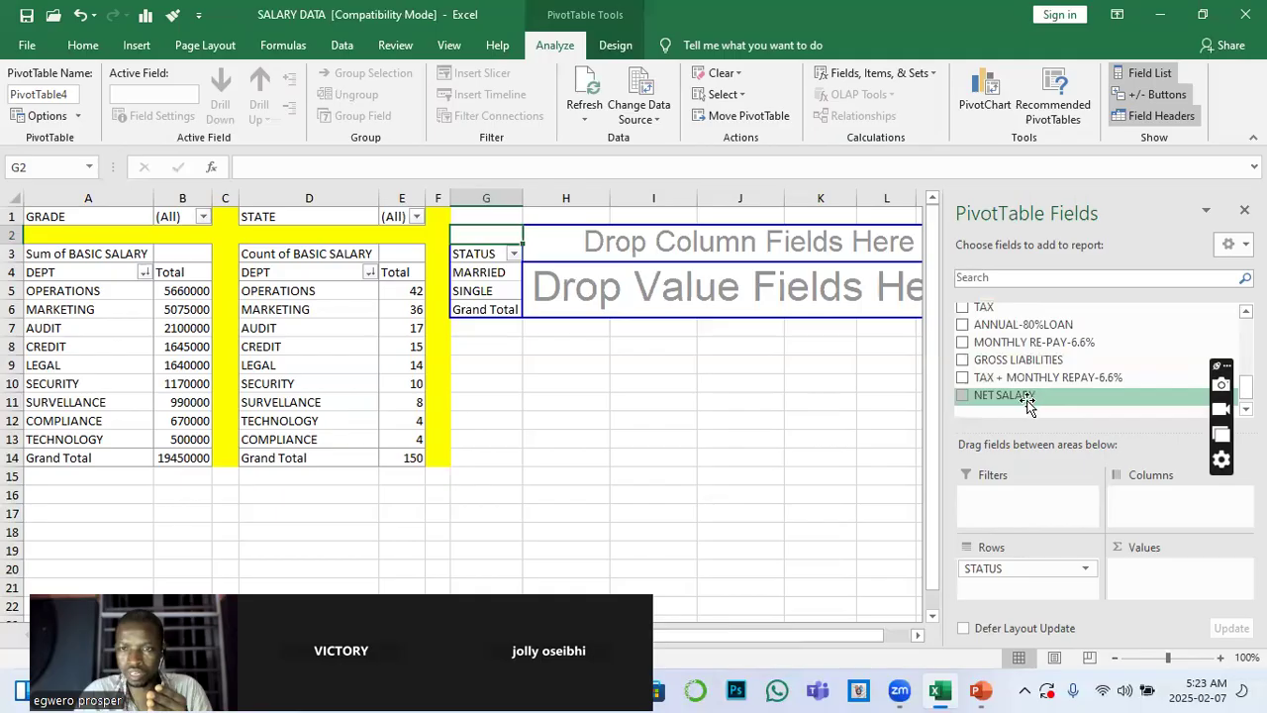
drag(1021, 399, 1151, 589)
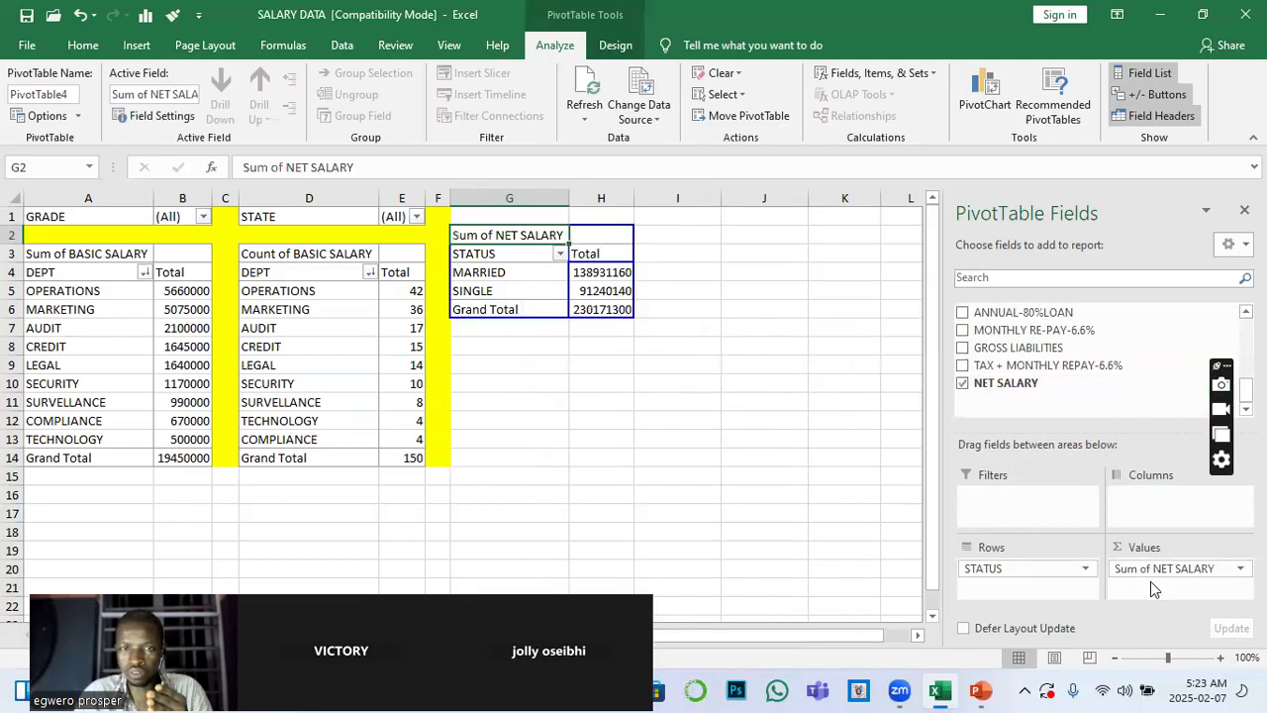
click(538, 384)
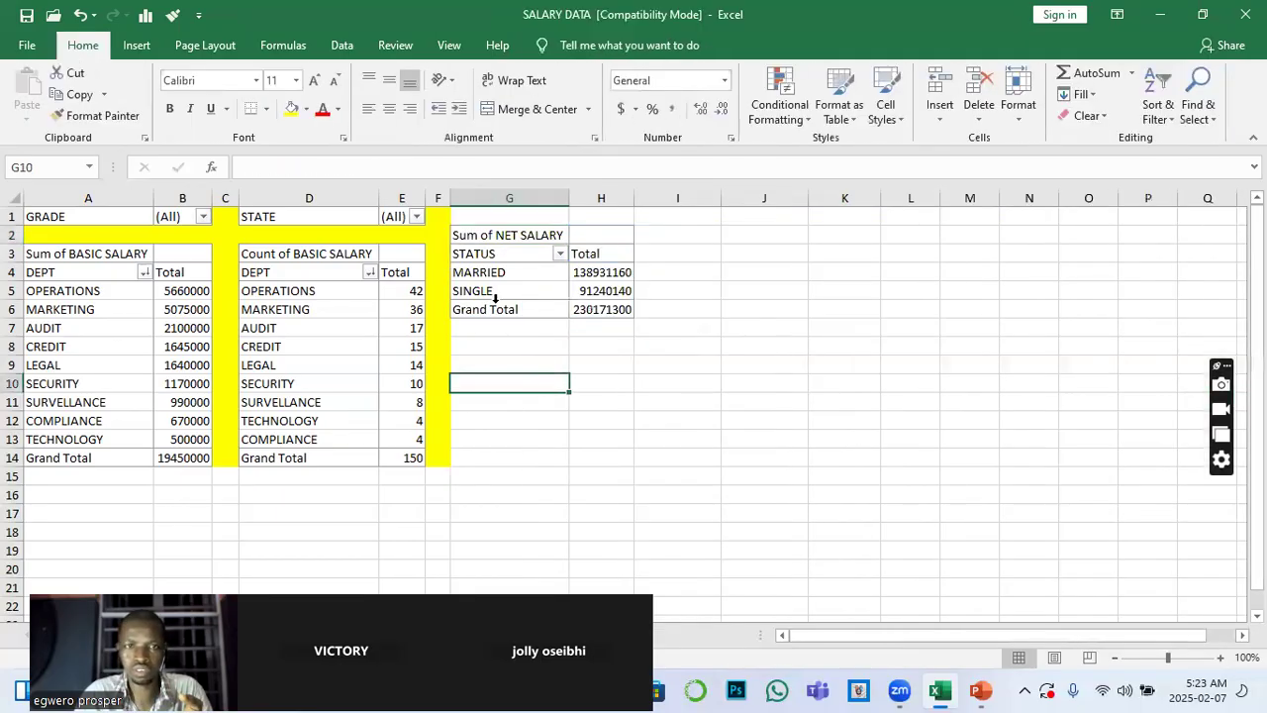
Add the SEX field as a report filter to the Sum of NET SALARY PivotTable
drag(473, 217, 591, 224)
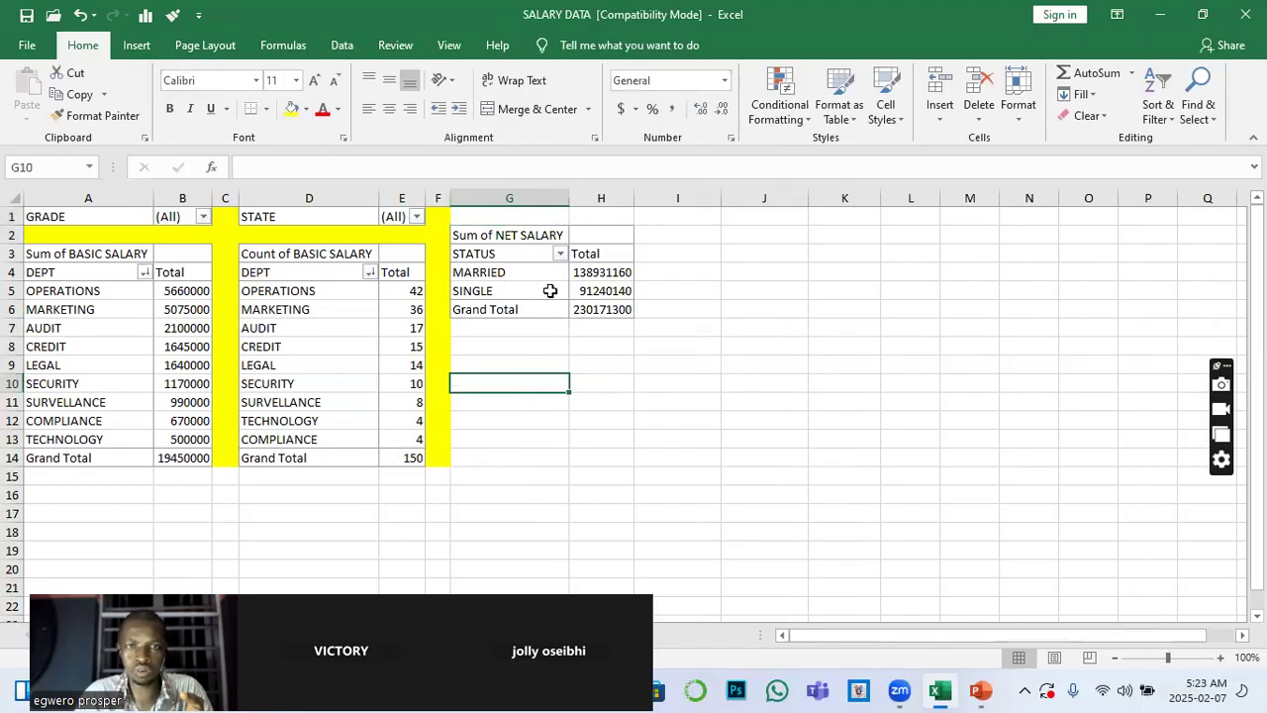
click(545, 289)
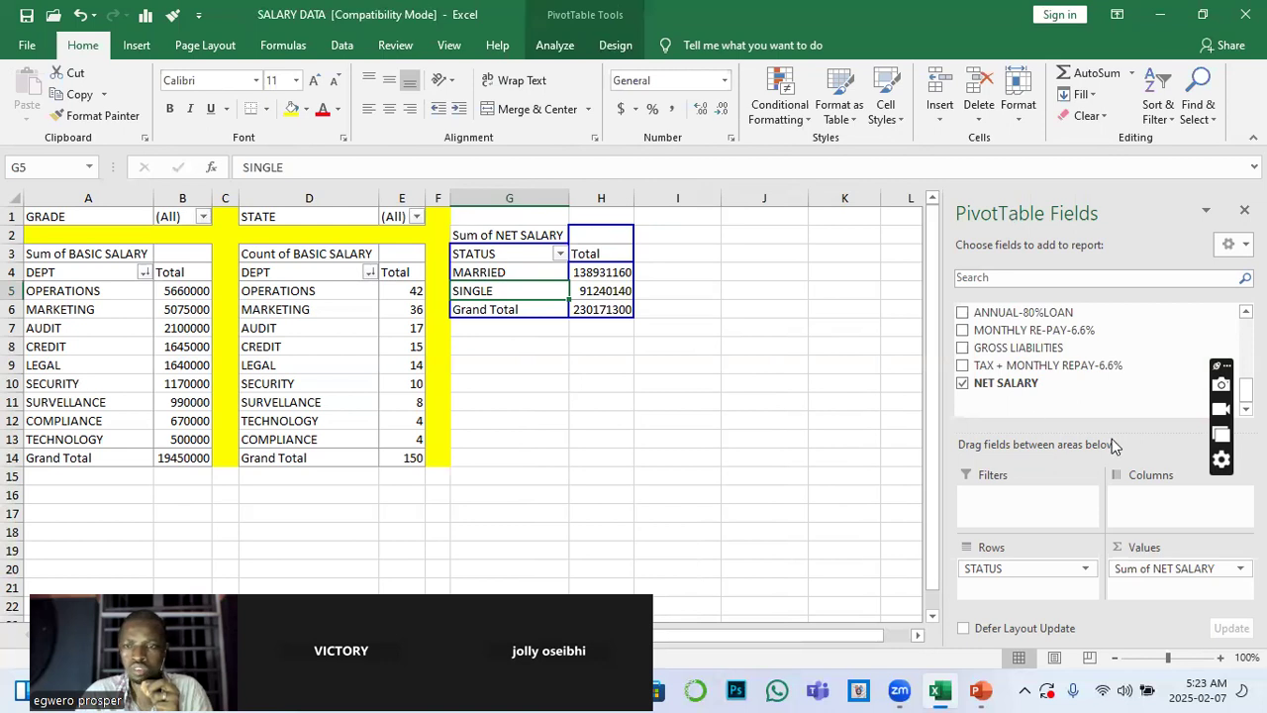
scroll(1031, 389, up, 4)
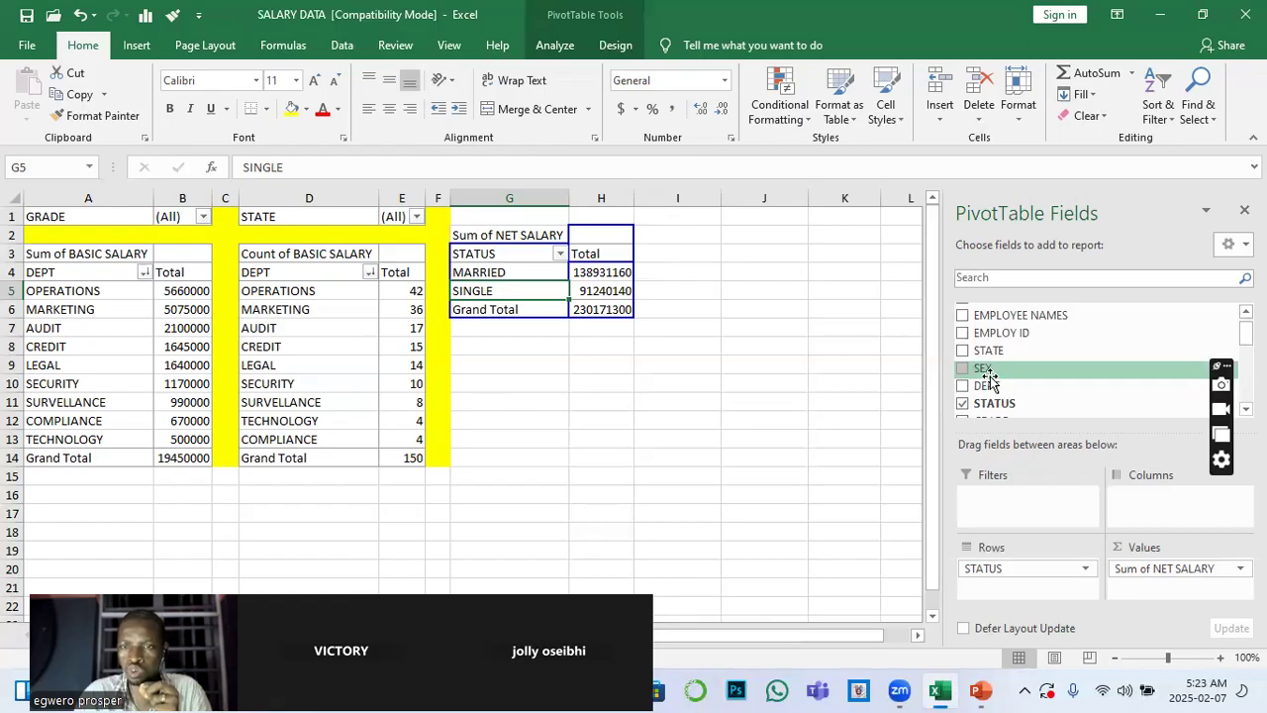
drag(988, 372, 1013, 503)
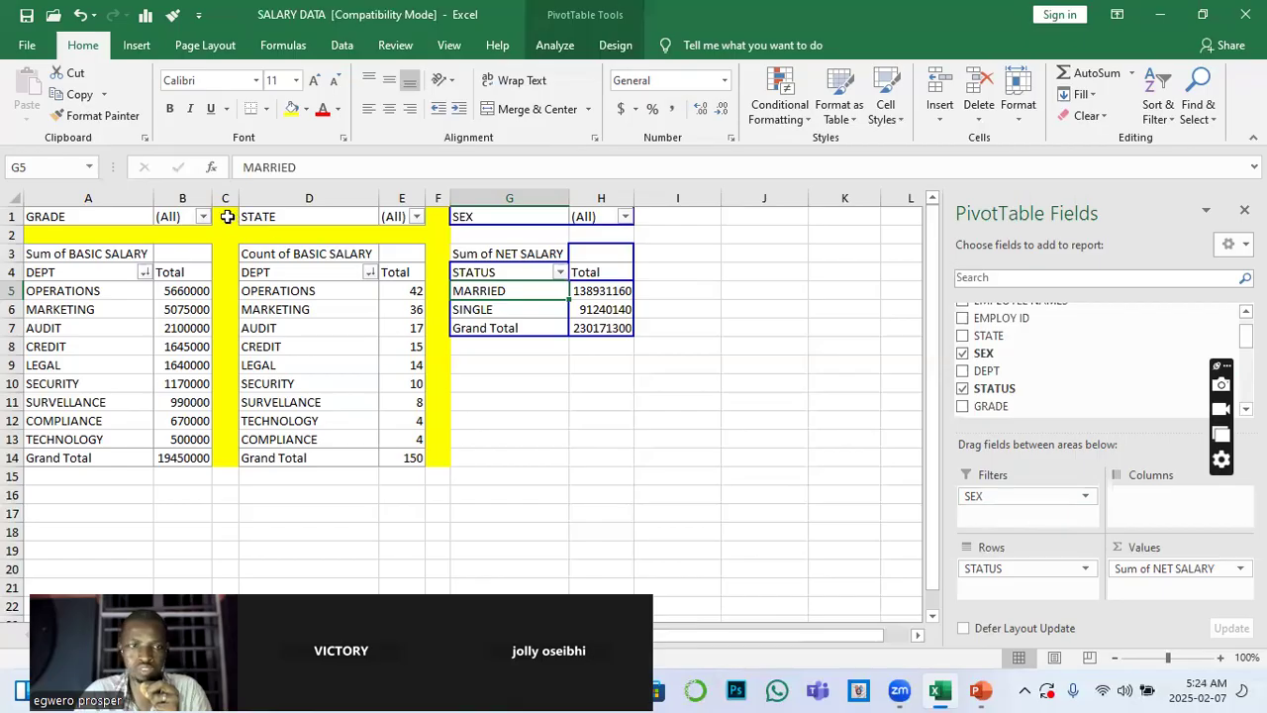
Fill G2:H2 with yellow and save the workbook
click(541, 387)
drag(466, 234, 602, 231)
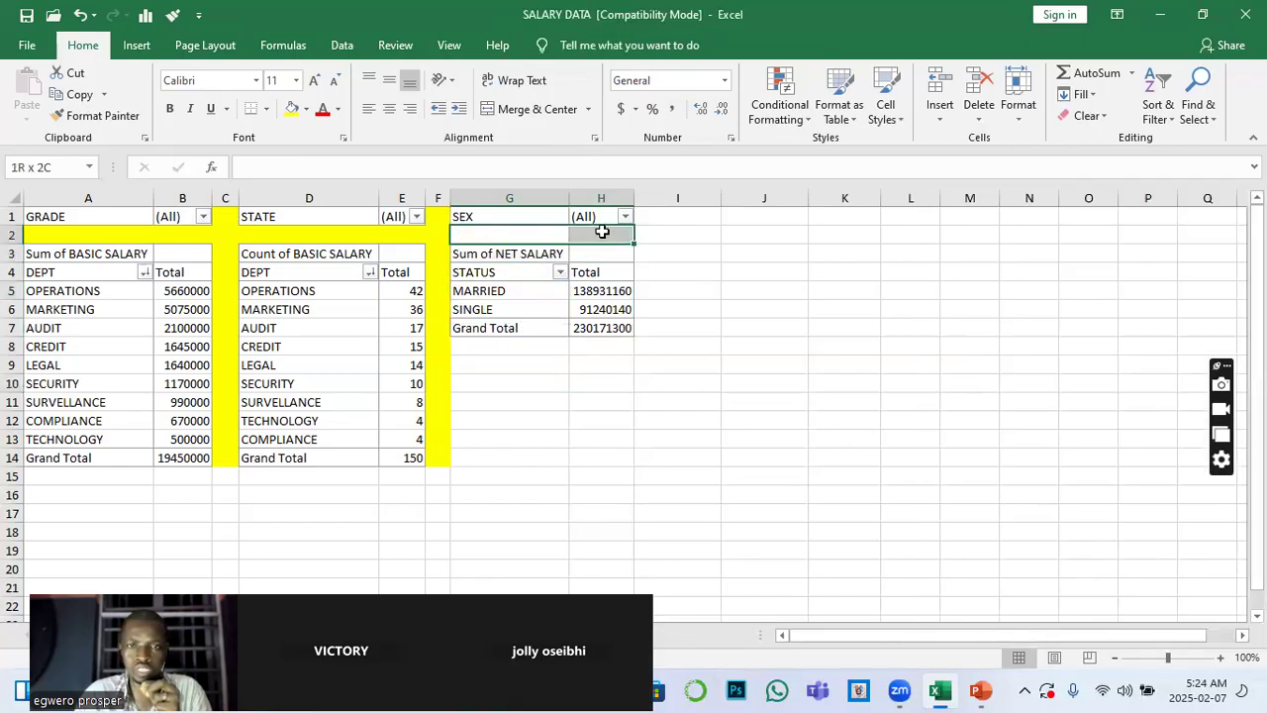
click(292, 109)
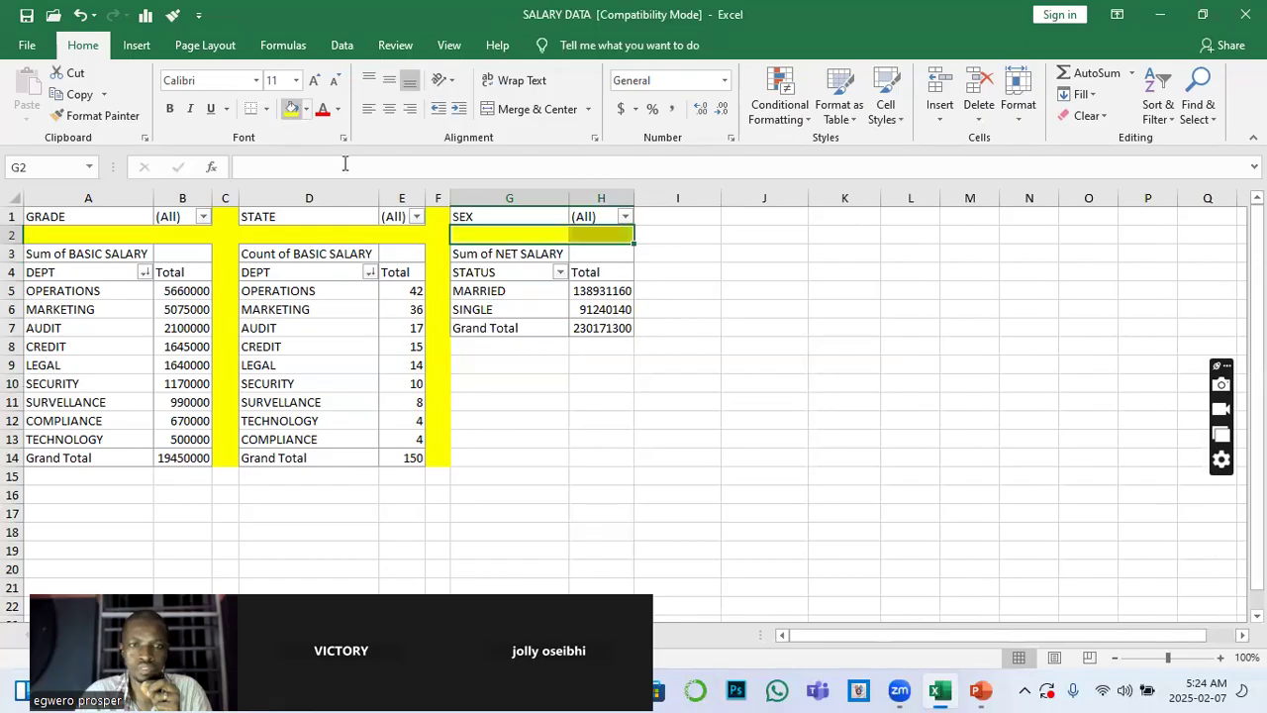
click(482, 398)
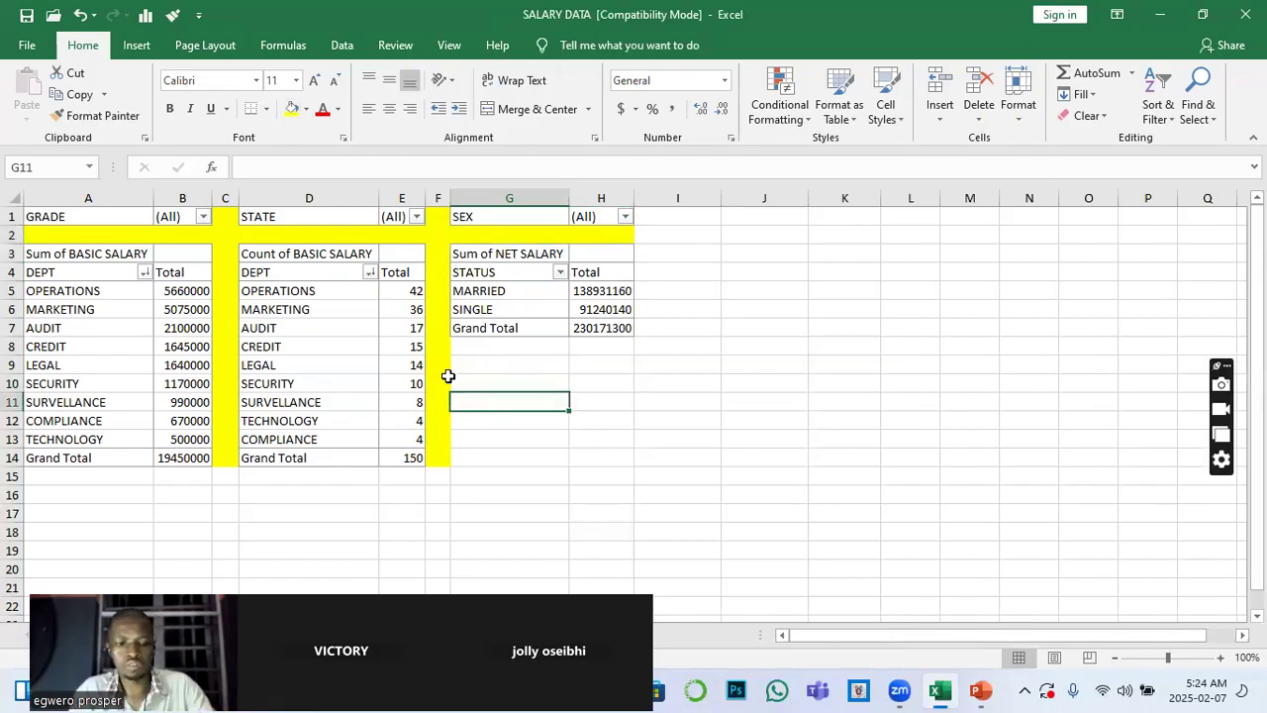
key(ctrl+s)
click(775, 462)
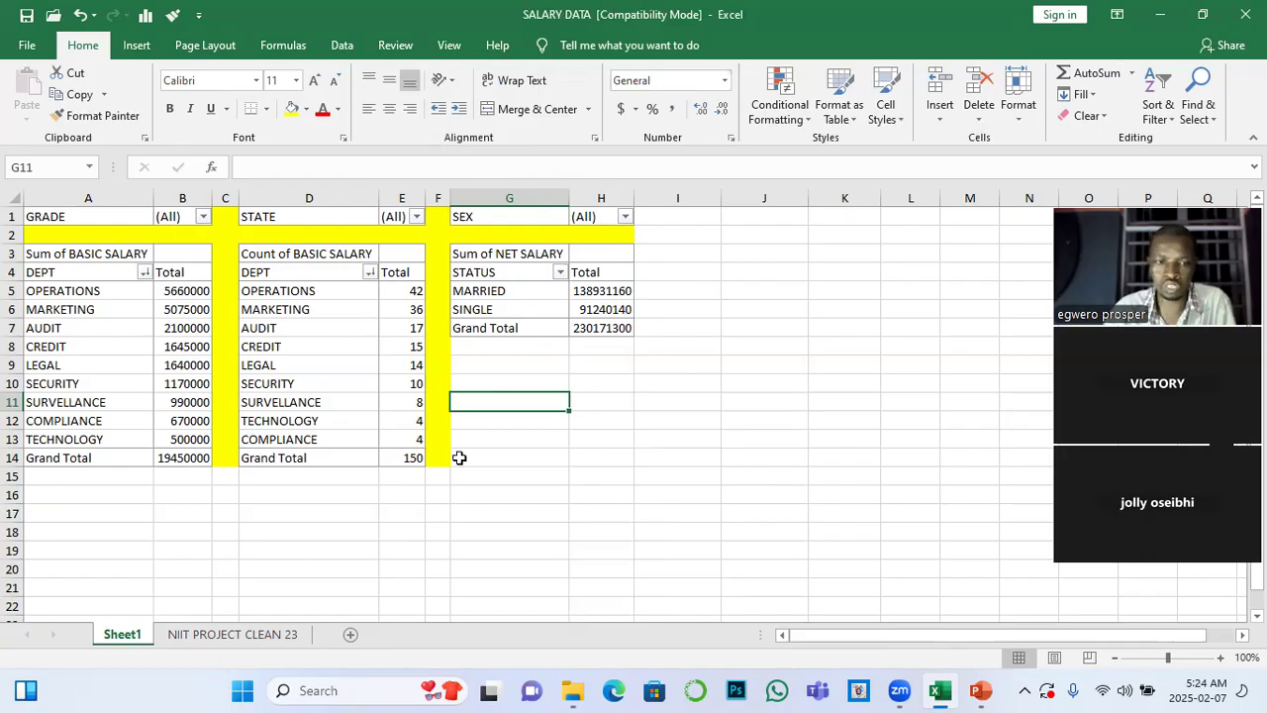
Start a fourth PivotTable from Table1 on the NIIT PROJECT CLEAN 23 sheet, with the existing Sheet1 cell J3 as its location
click(247, 638)
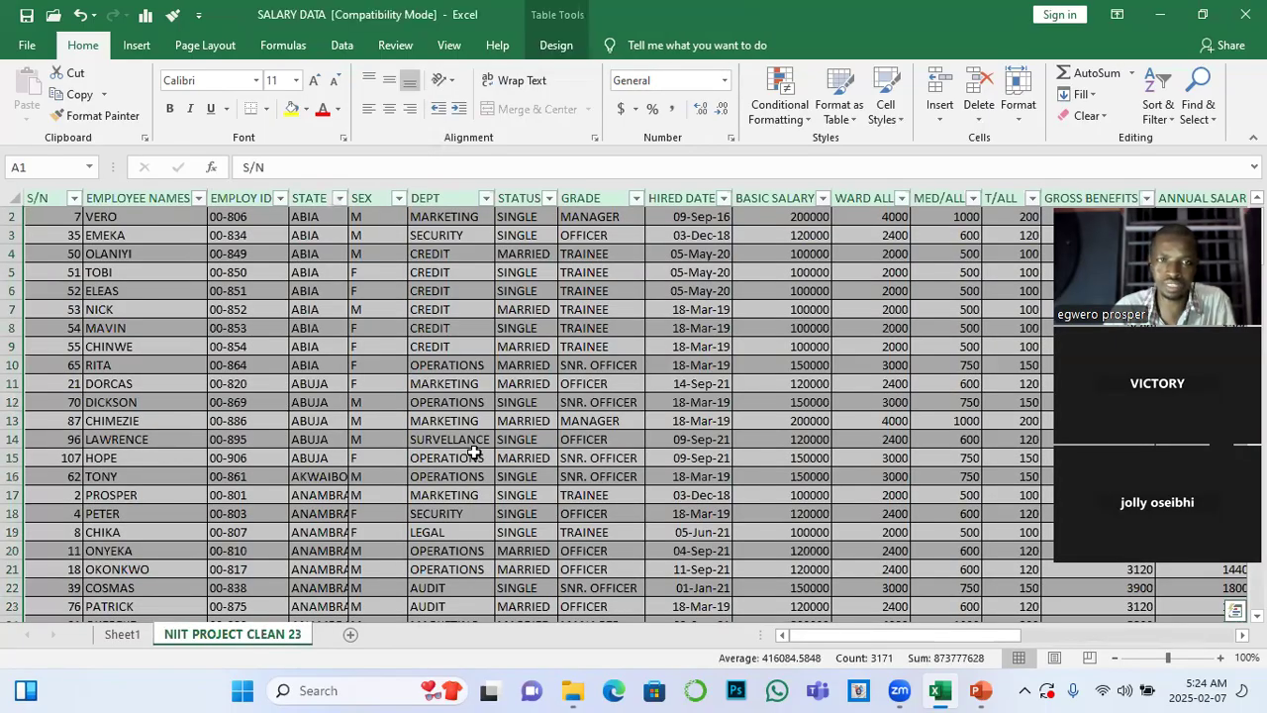
click(135, 46)
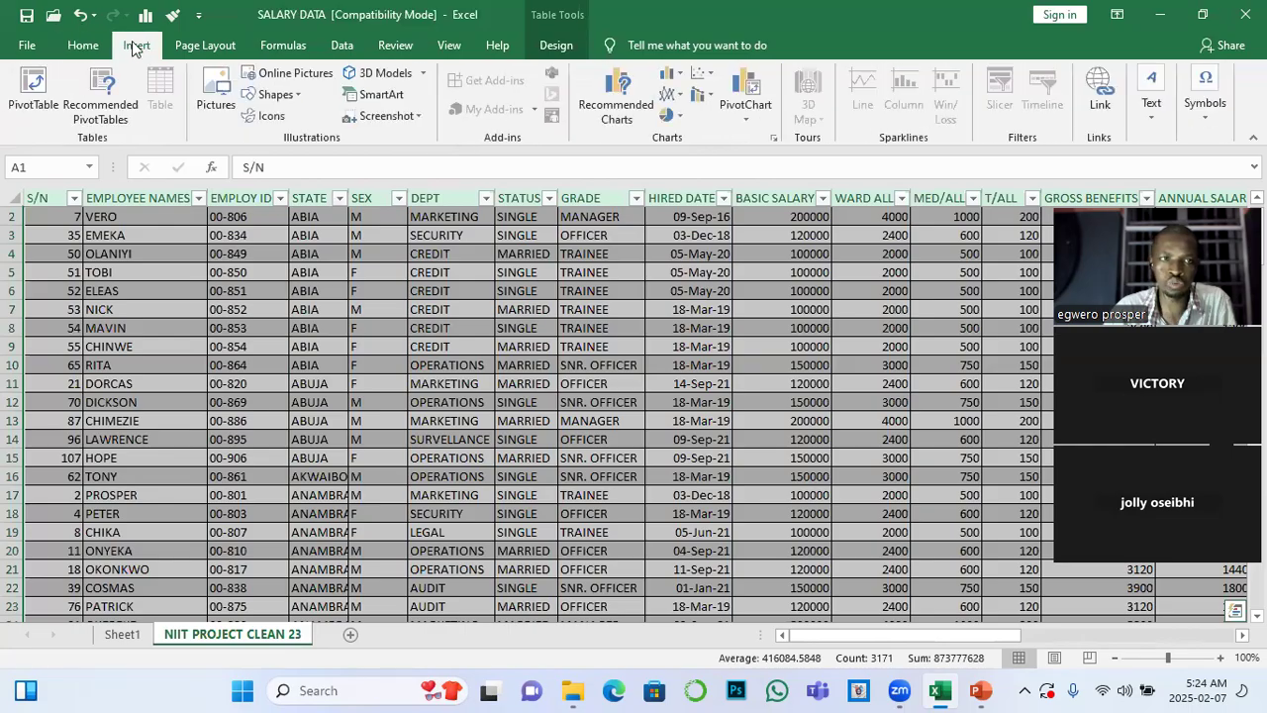
click(34, 86)
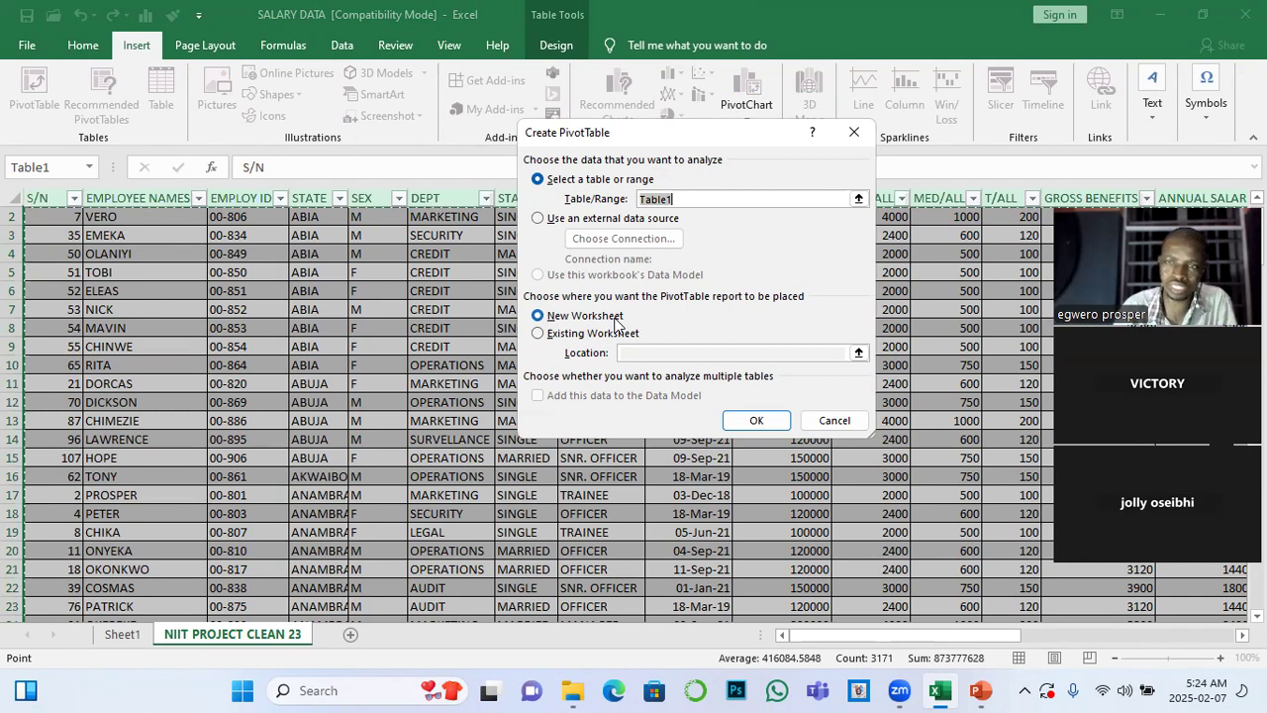
click(538, 333)
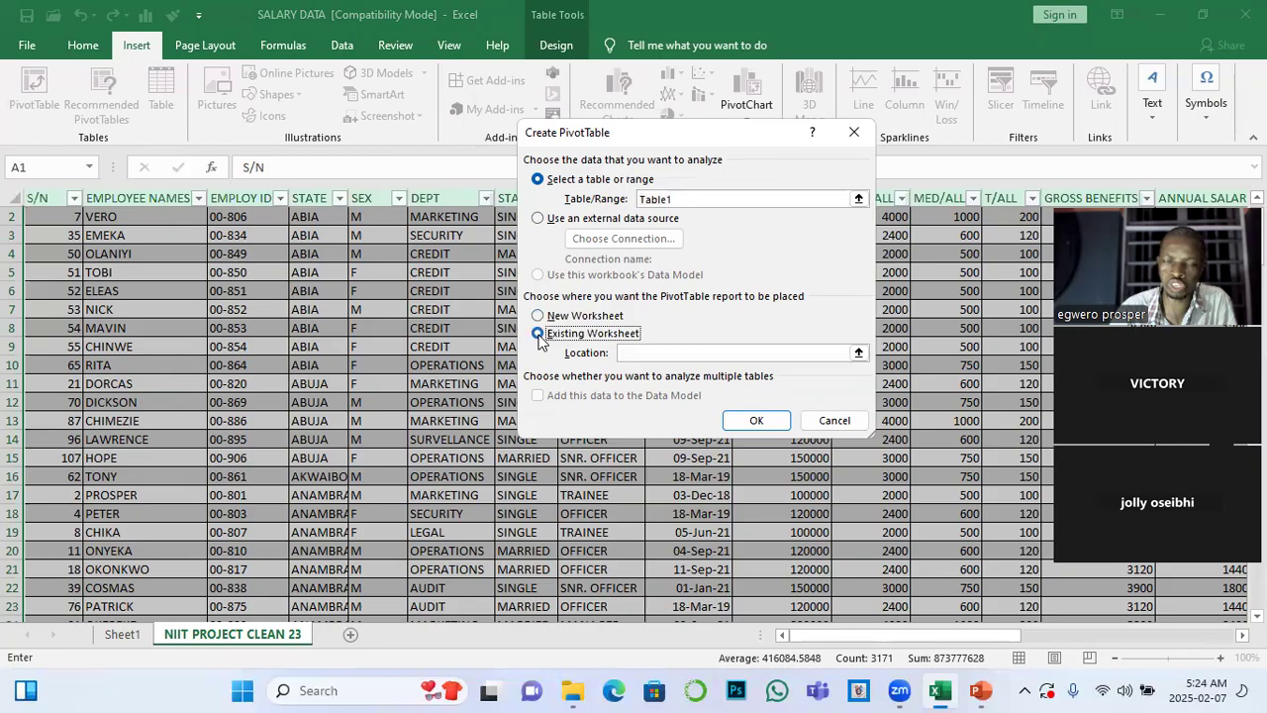
click(641, 355)
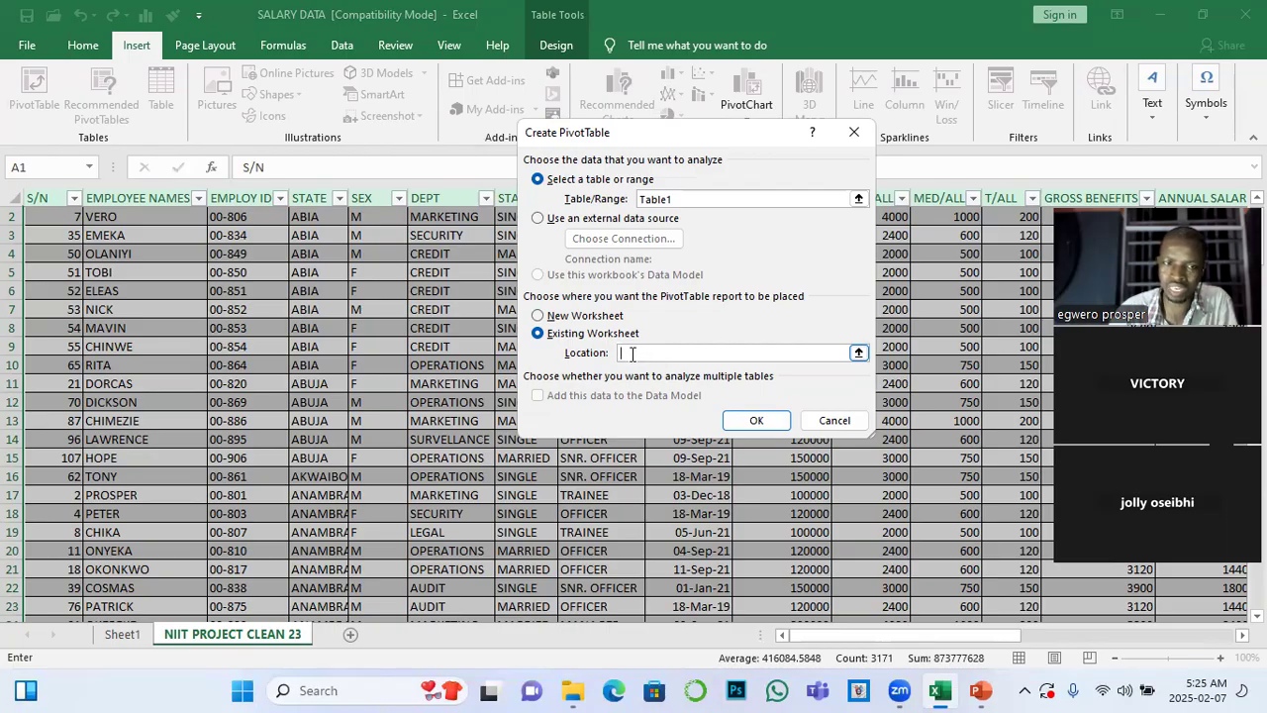
click(125, 636)
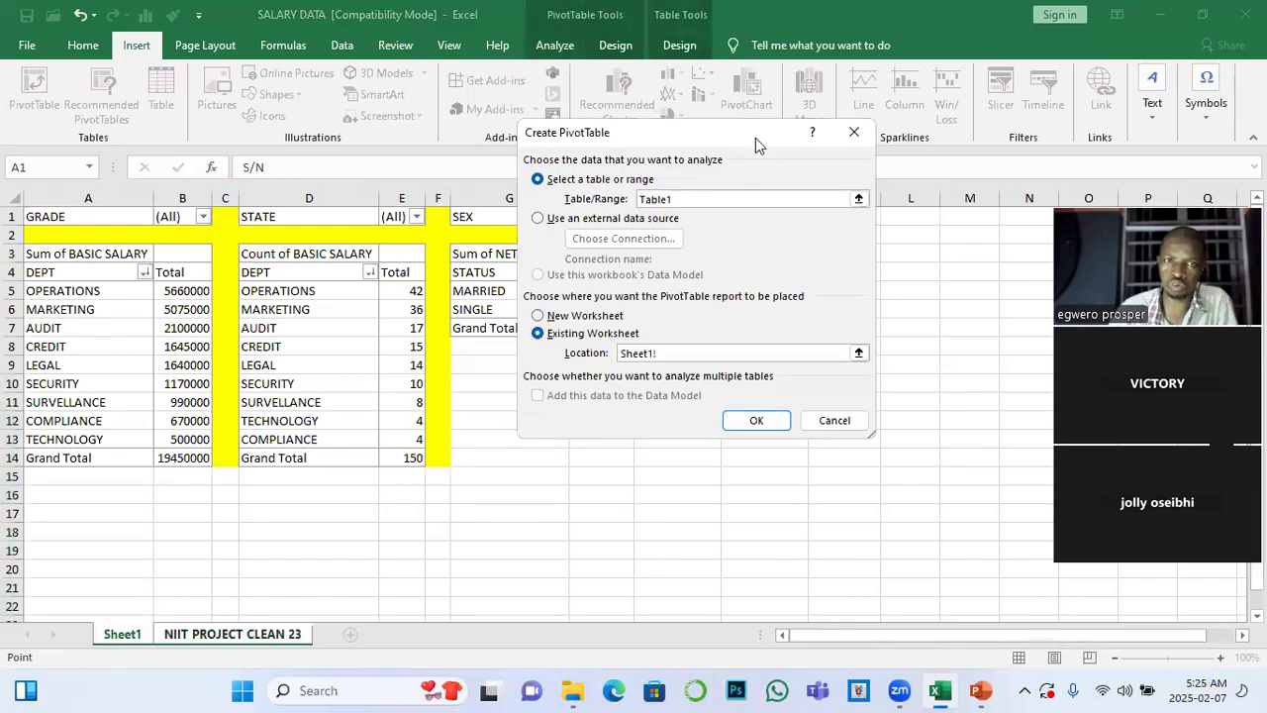
drag(755, 137, 291, 254)
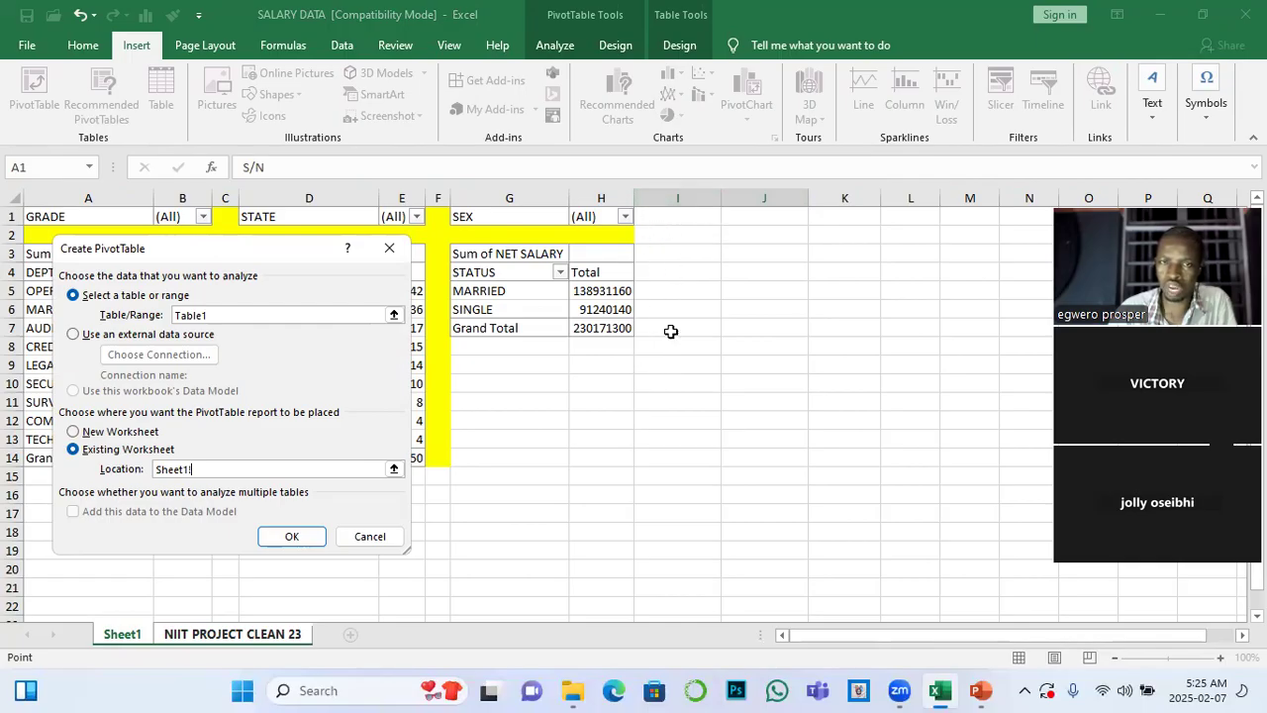
click(748, 254)
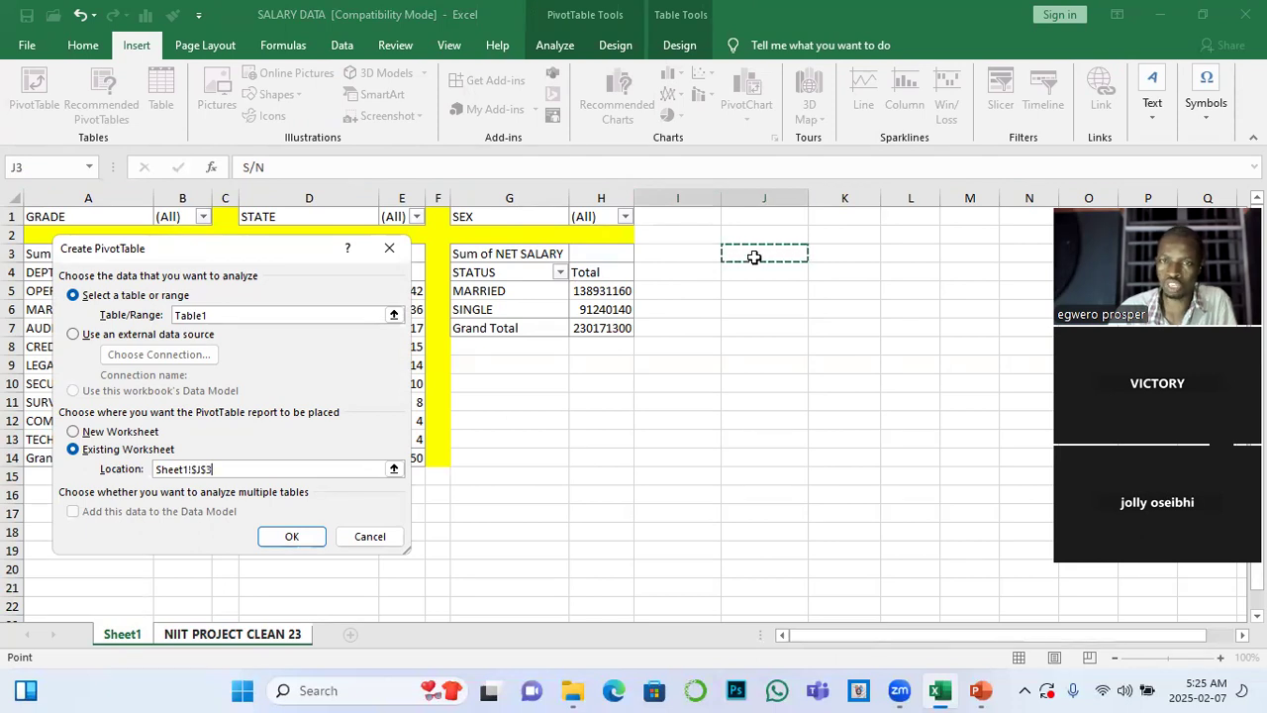
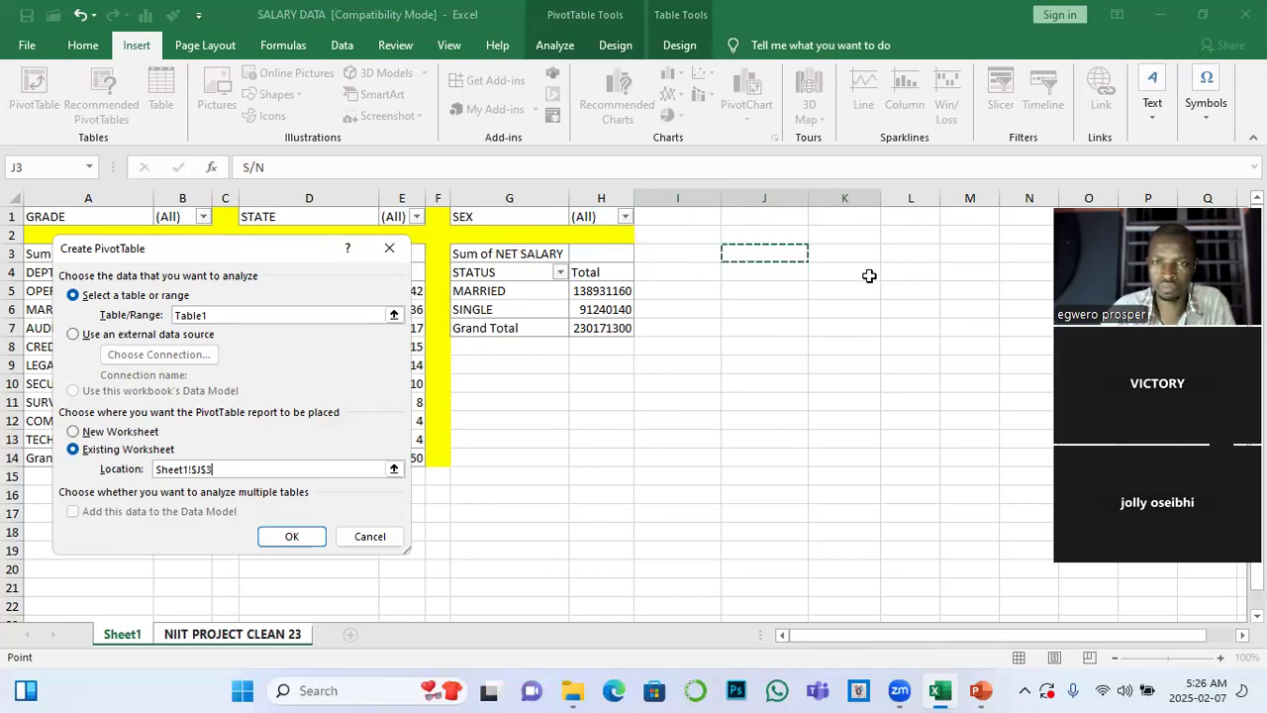
Create the fourth PivotTable at J3 on Sheet1 and set SEX as its row field
click(287, 539)
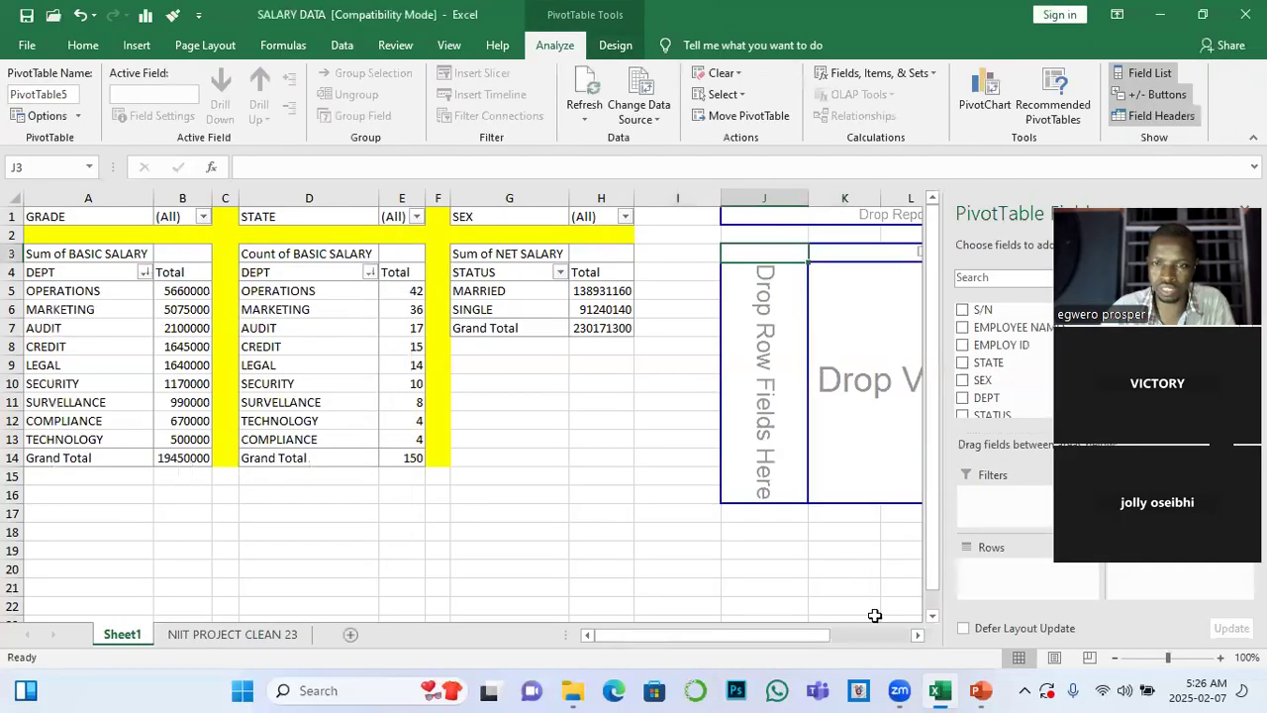
click(918, 634)
click(918, 634)
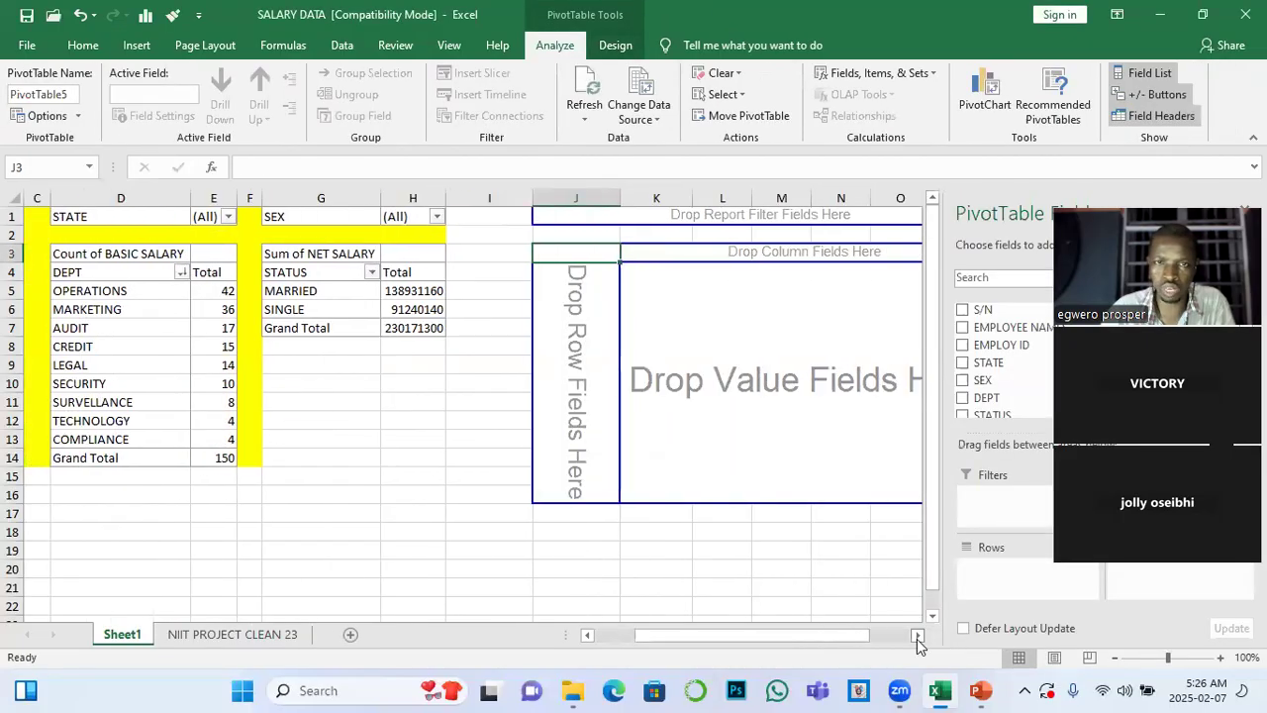
click(918, 635)
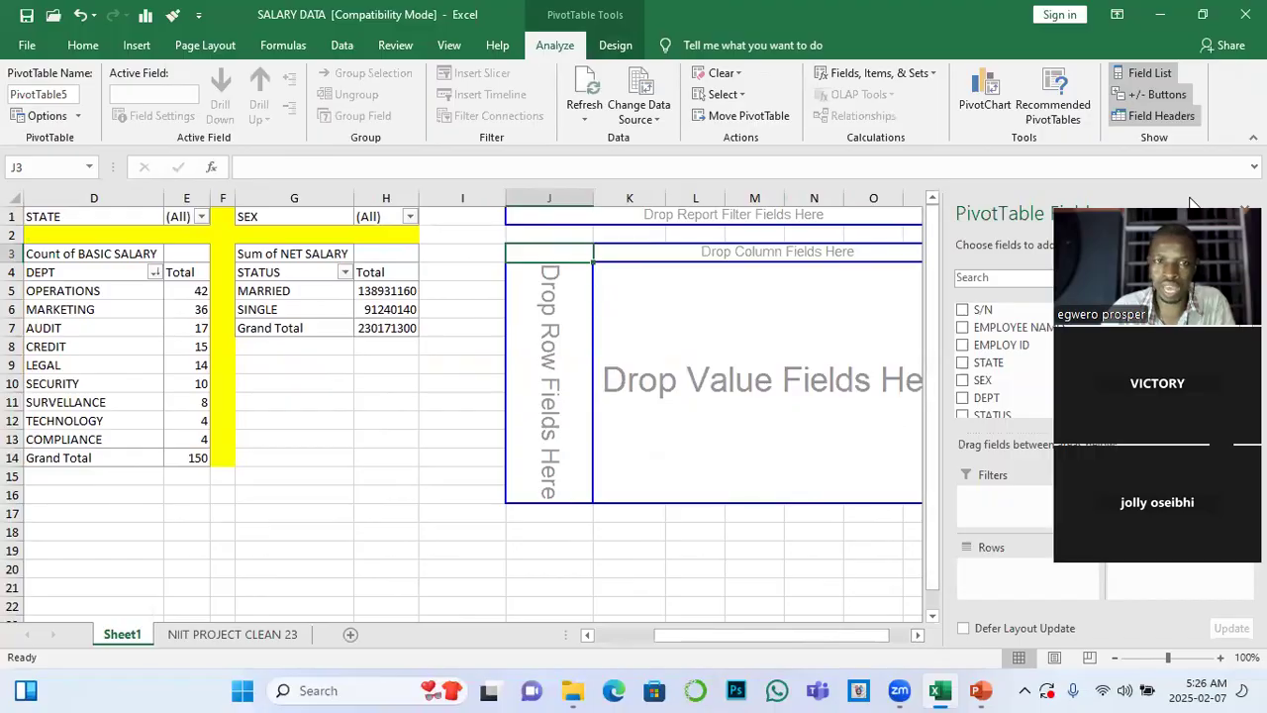
drag(982, 382, 983, 391)
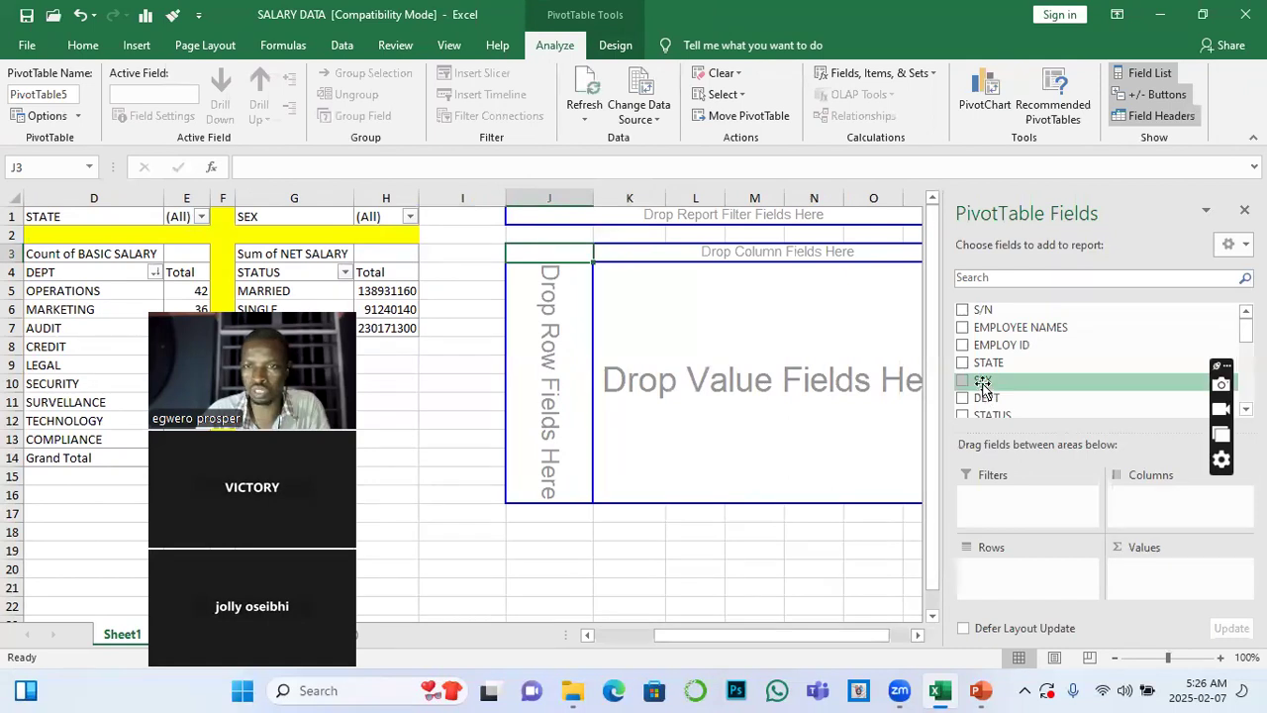
drag(982, 382, 988, 586)
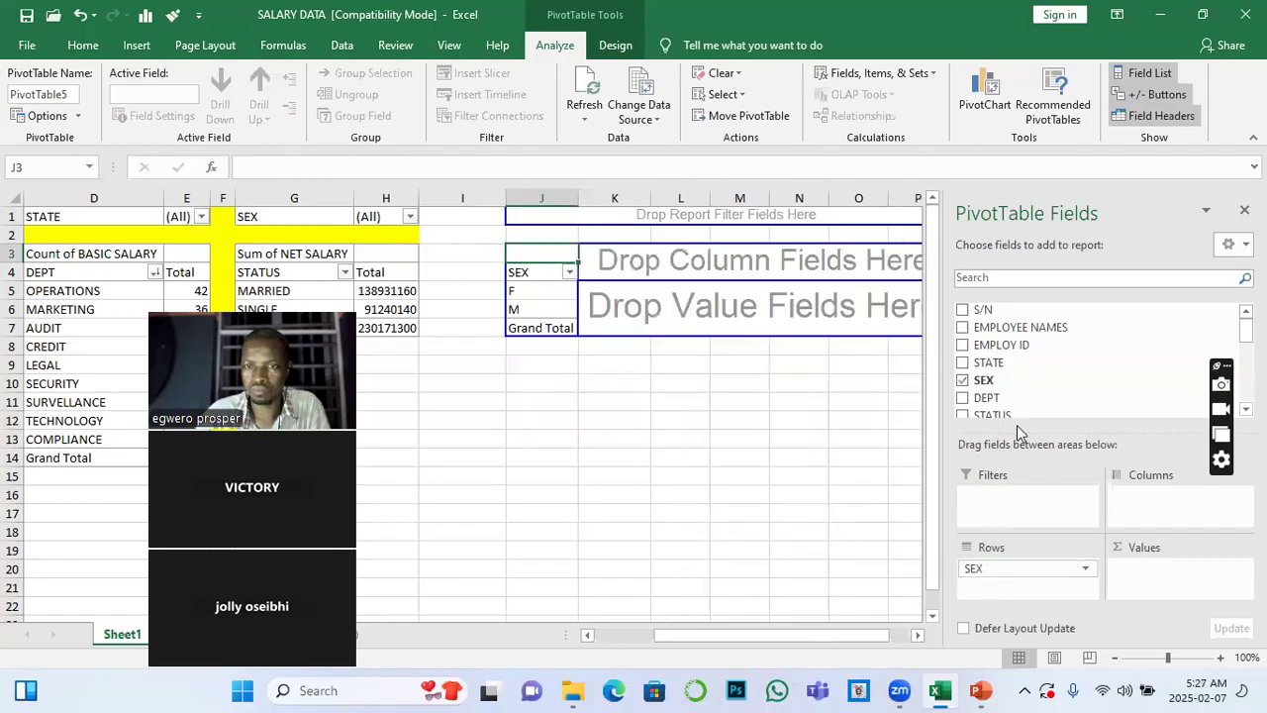
Add the sum of BASIC SALARY as the value and STATE as the report filter of the SEX PivotTable
scroll(1020, 388, down, 3)
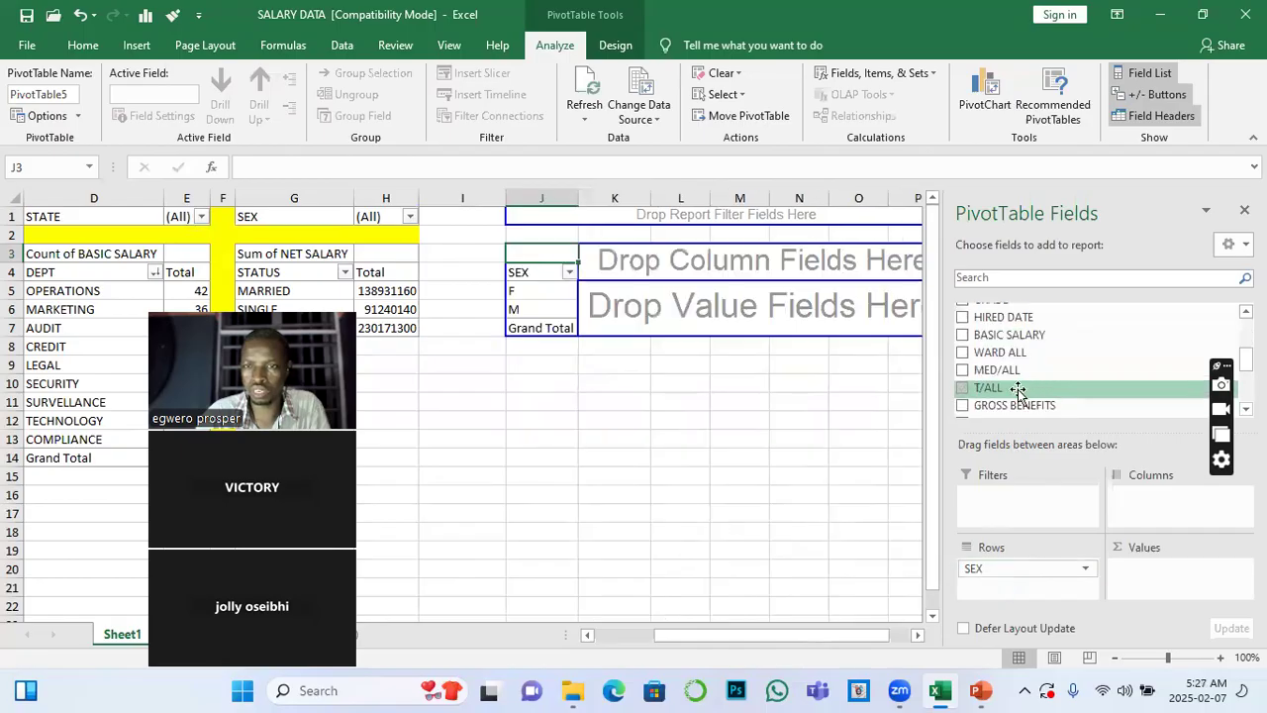
drag(1005, 335, 1153, 586)
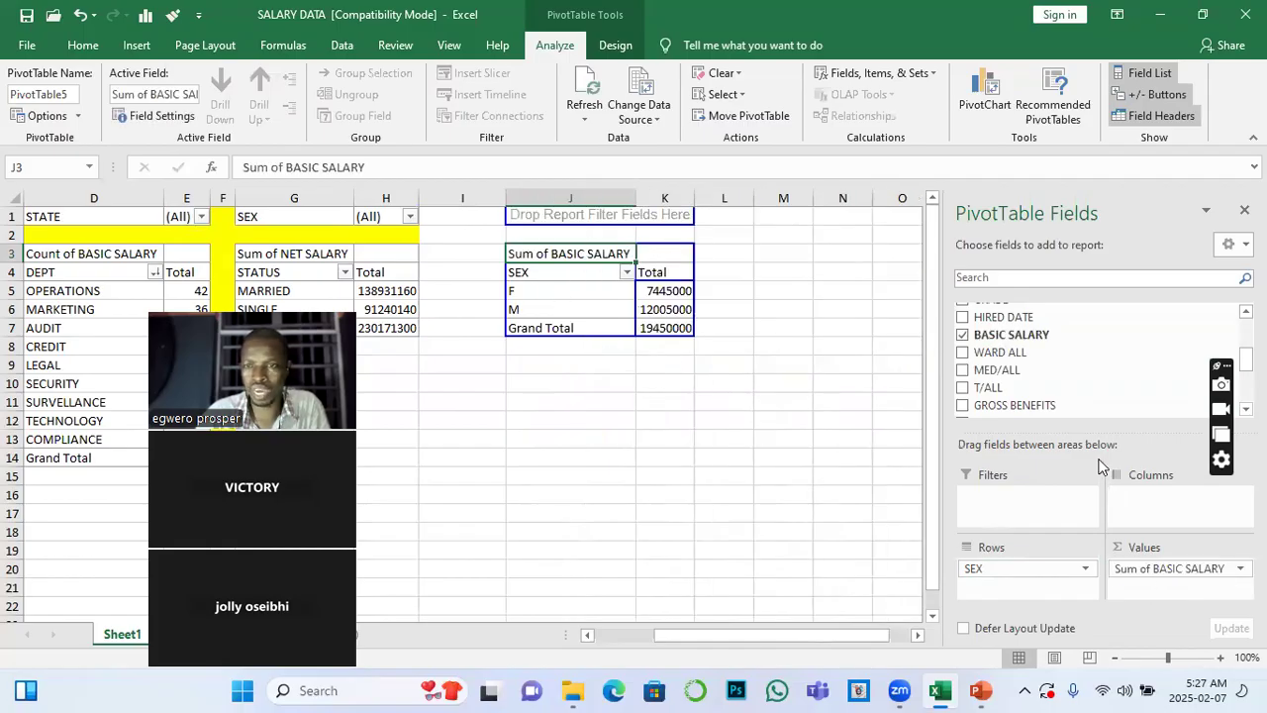
scroll(1010, 392, up, 3)
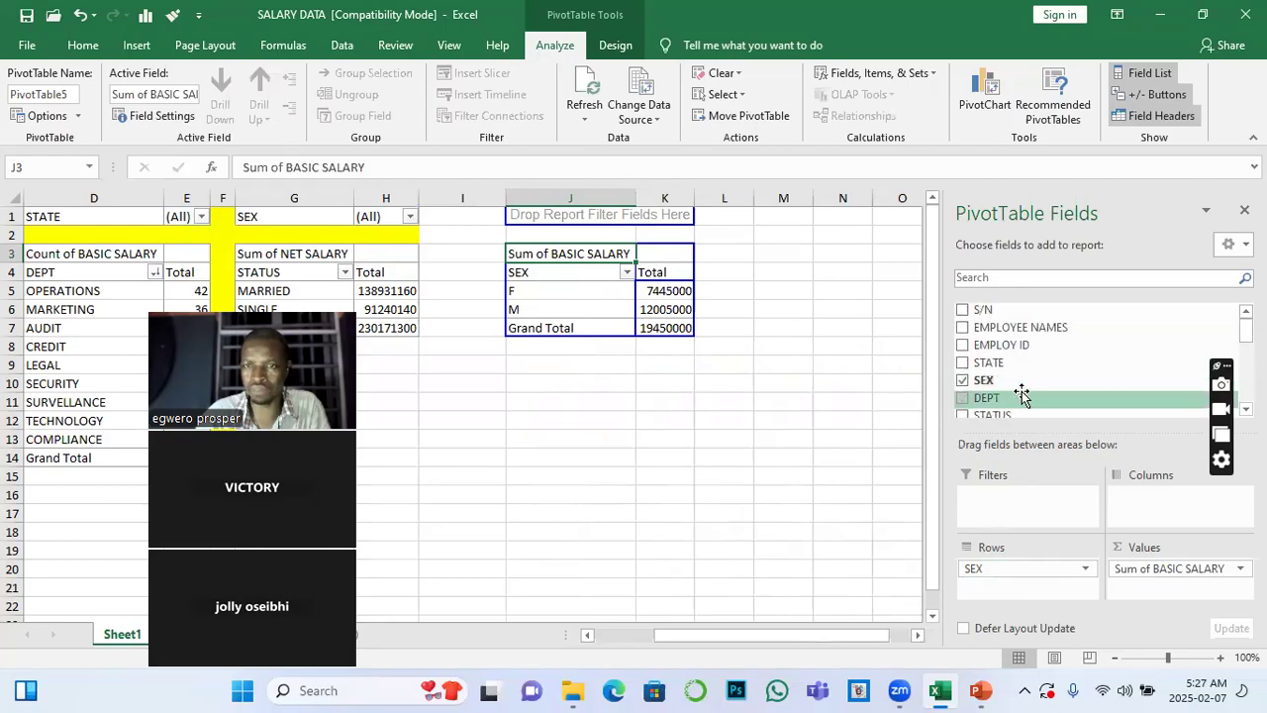
drag(989, 368, 1015, 500)
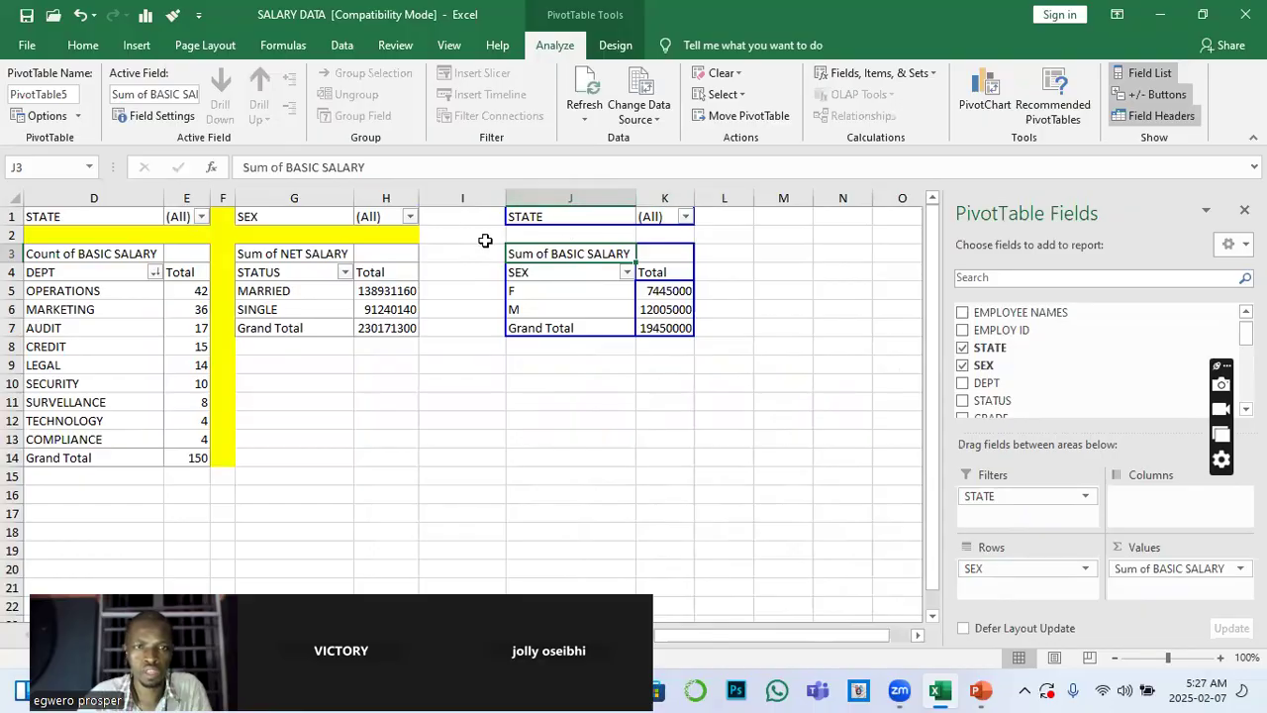
Narrow spacer column I and fill H2:K2 and I1:I7 with yellow
drag(505, 197, 594, 234)
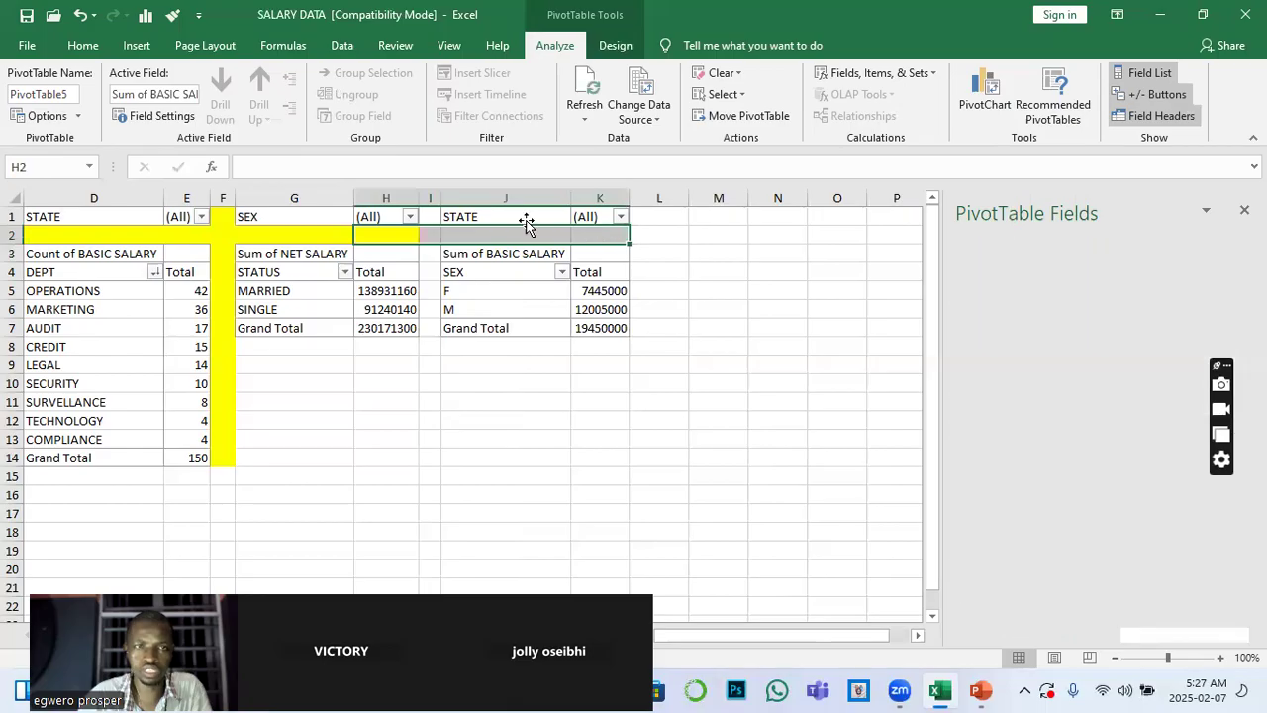
click(292, 107)
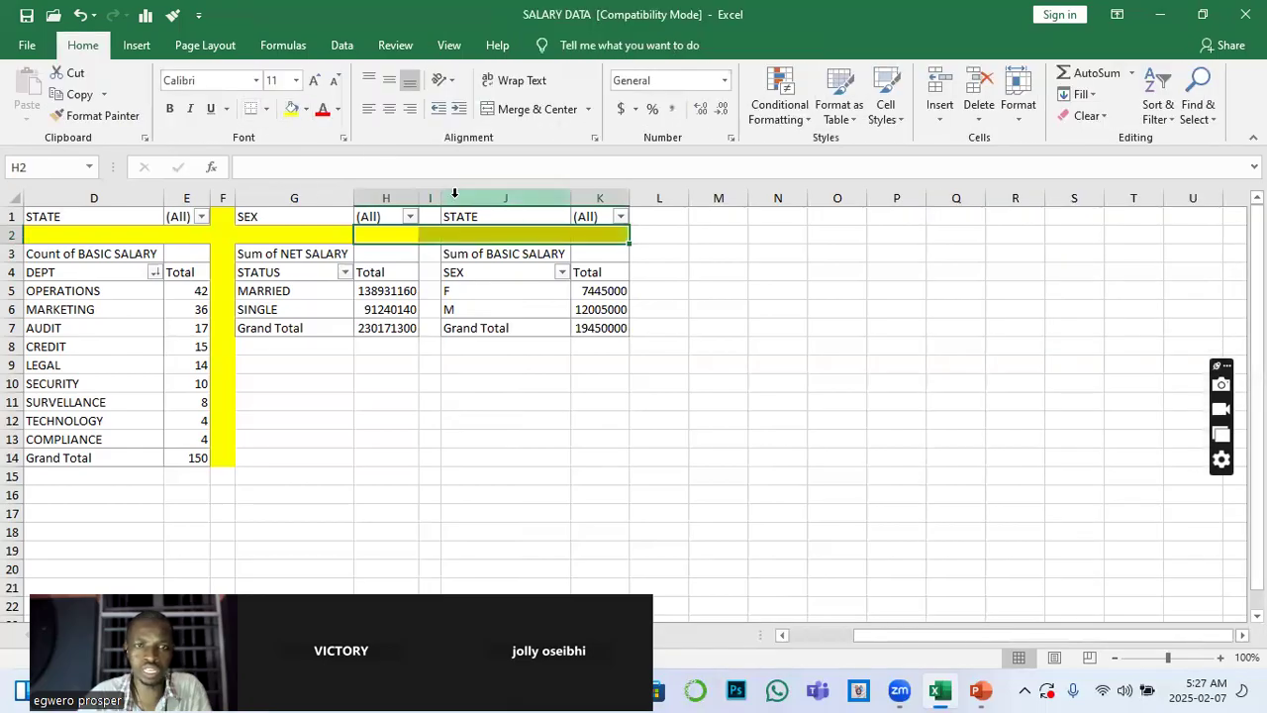
drag(432, 214, 435, 330)
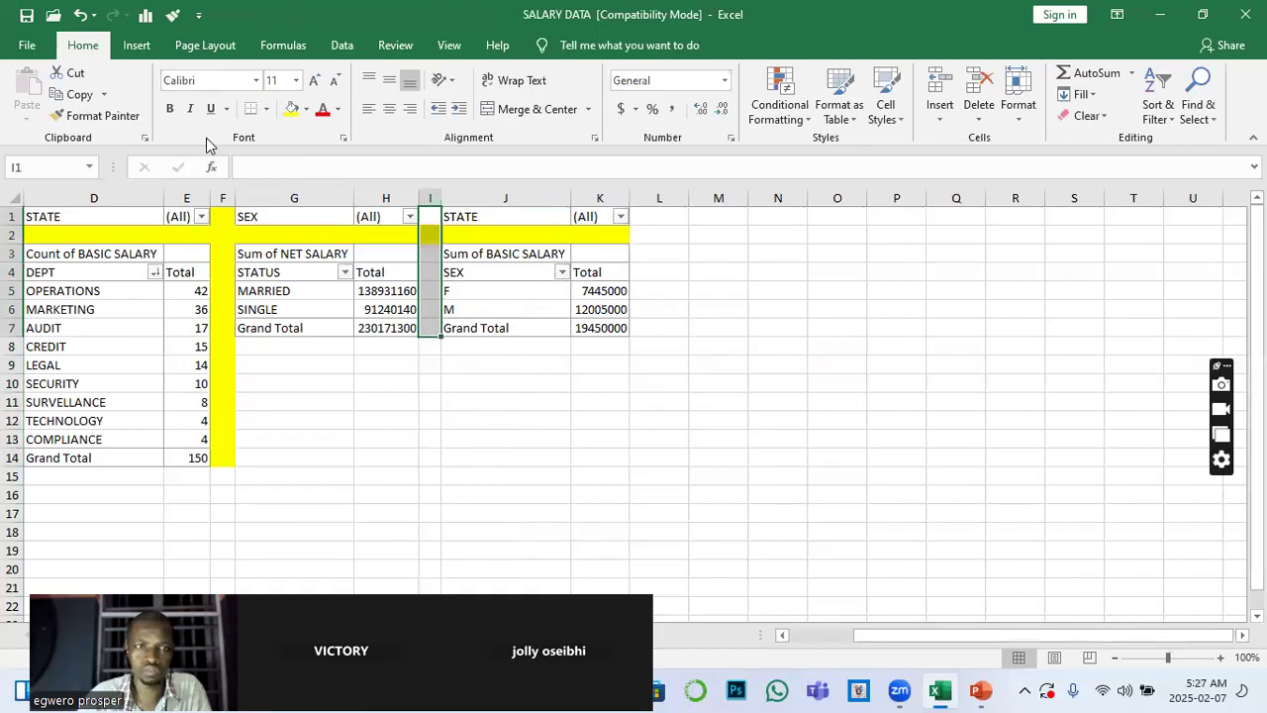
click(291, 109)
click(504, 457)
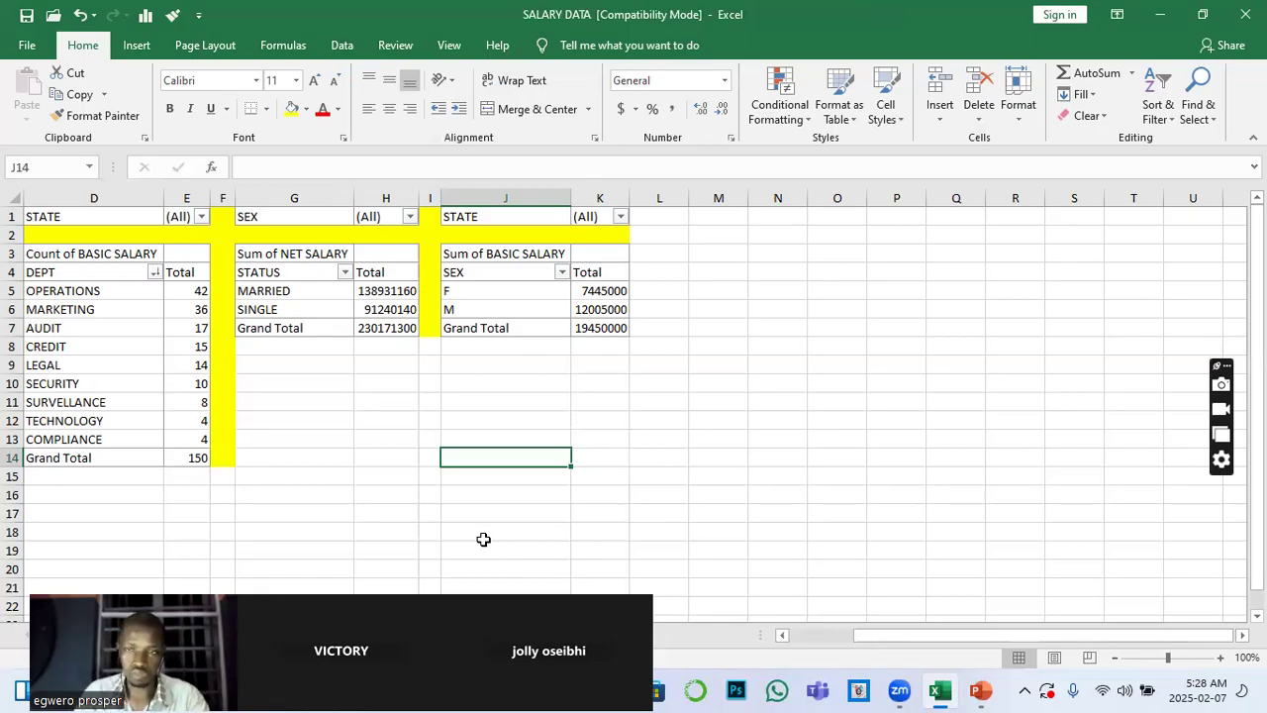
Switch to the PowerPoint presentation and change the slide 2 title to PIVOT CHAT
click(980, 690)
drag(754, 374, 998, 446)
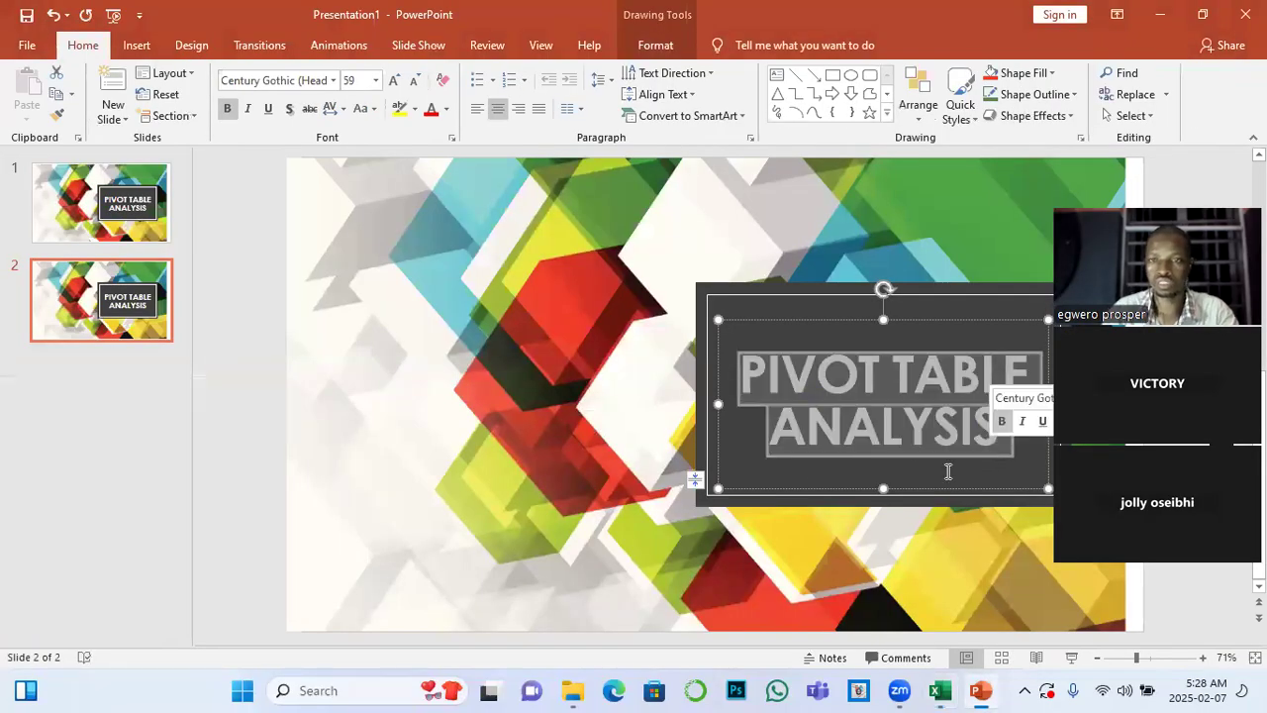
click(949, 425)
drag(896, 374, 1002, 447)
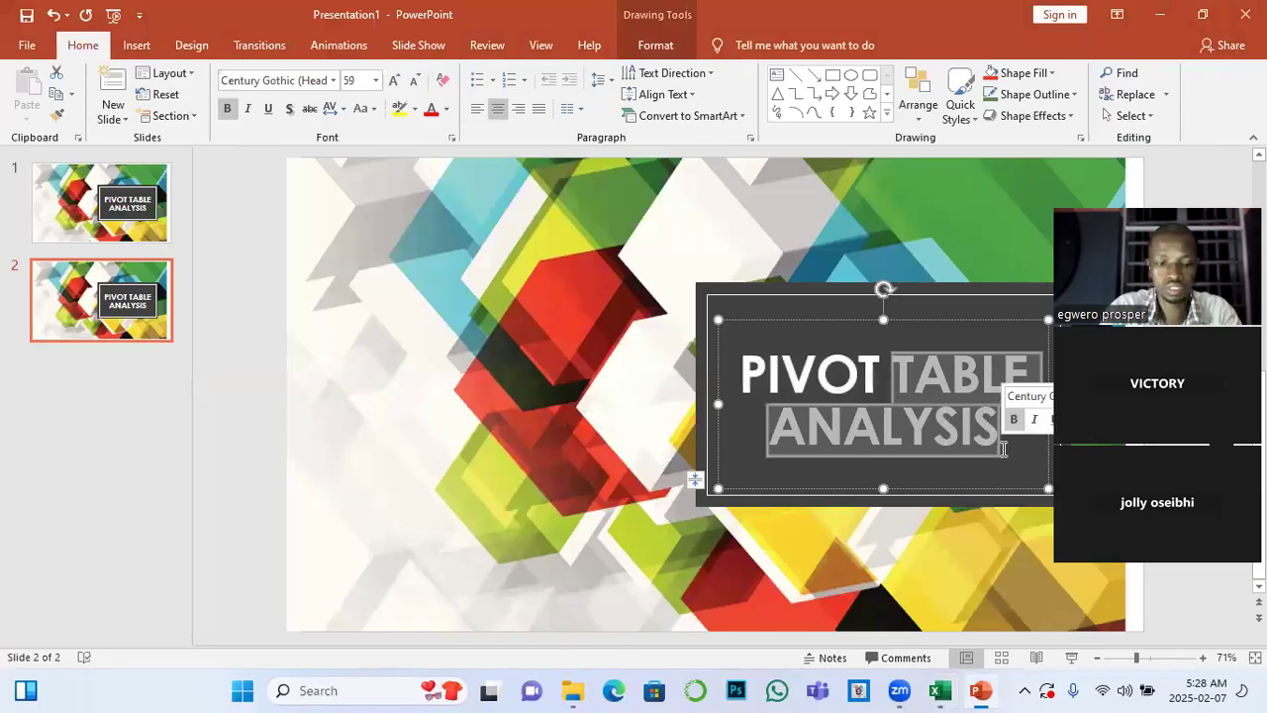
text(CHA)
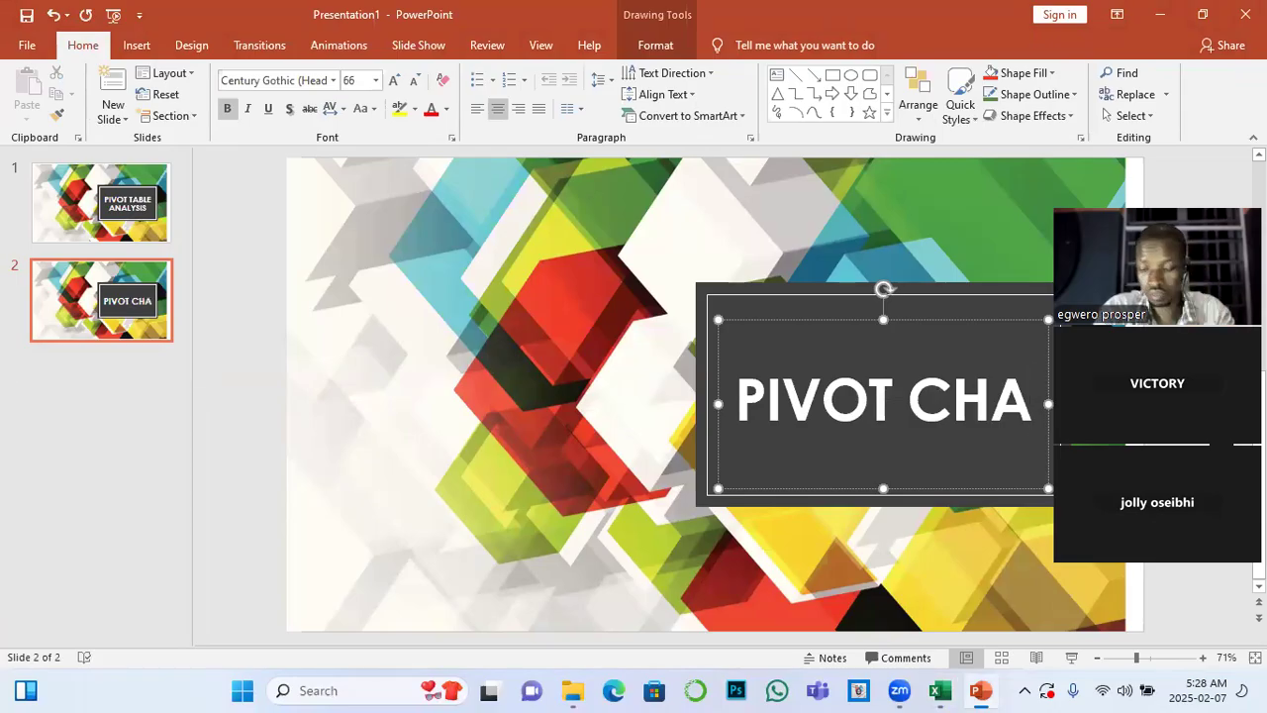
text(T)
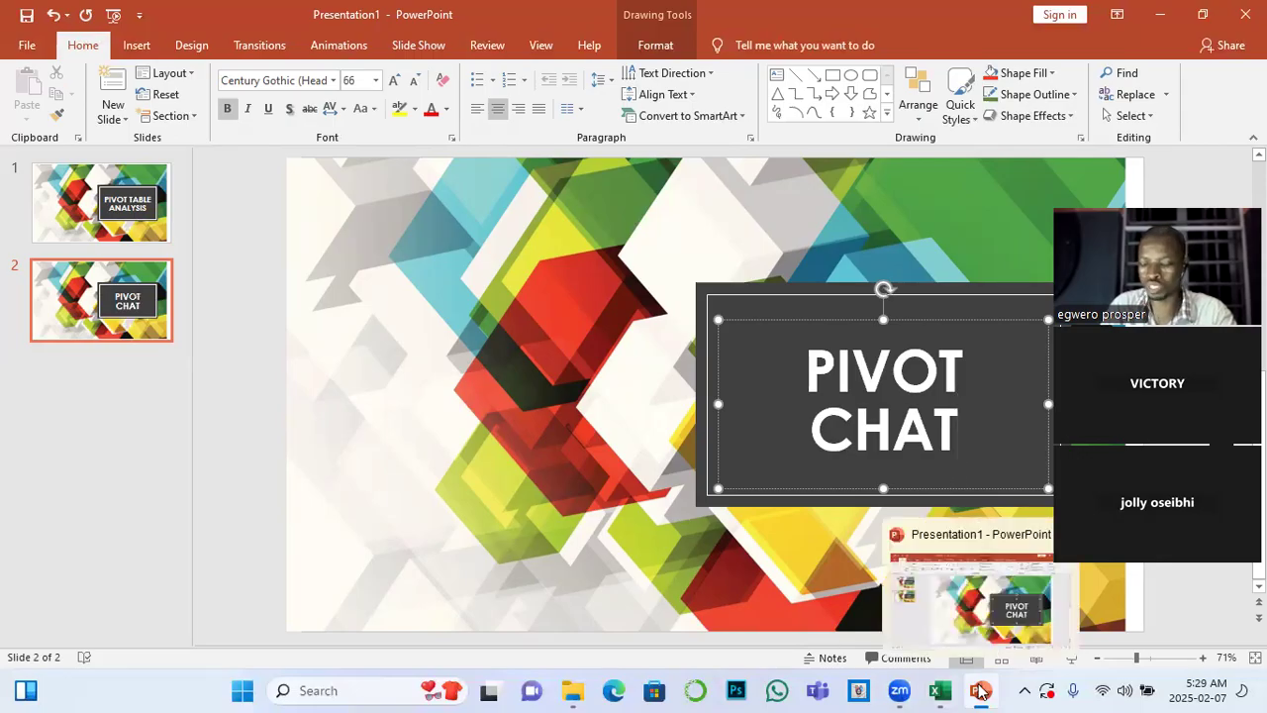
Switch back to the SALARY DATA workbook in Excel and show all four PivotTables on Sheet1
click(940, 690)
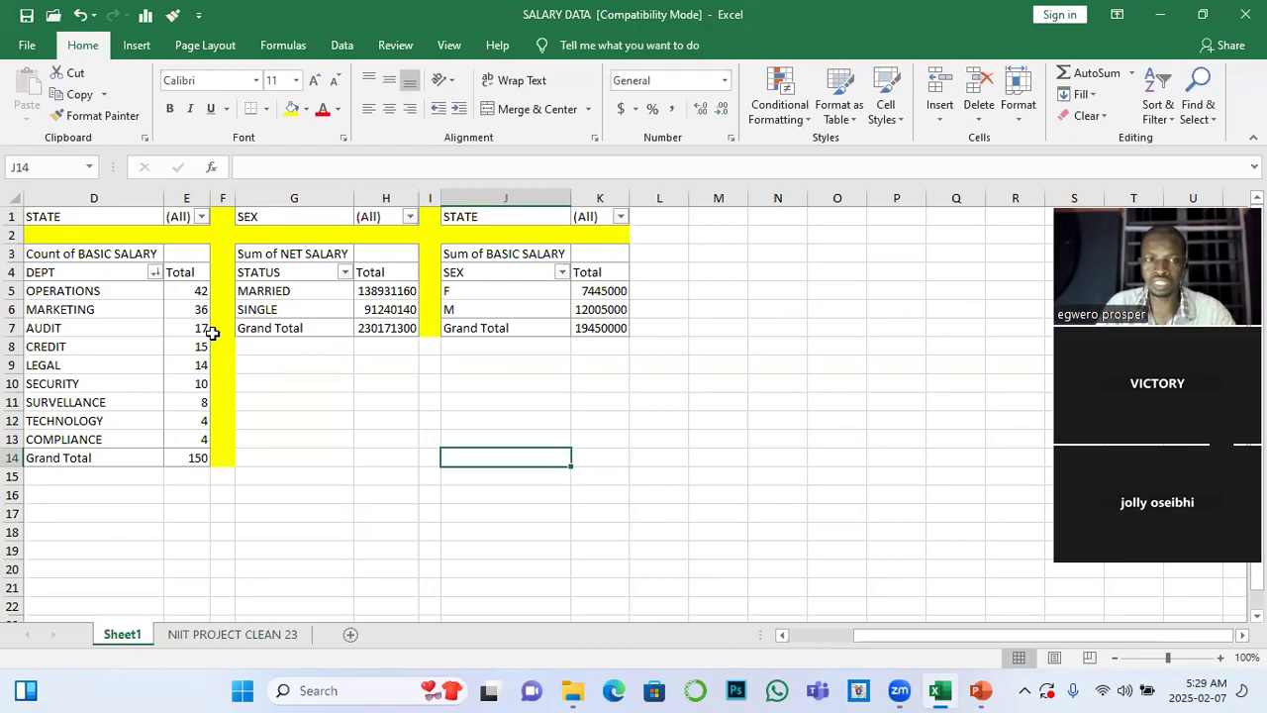
mouse_move(207, 323)
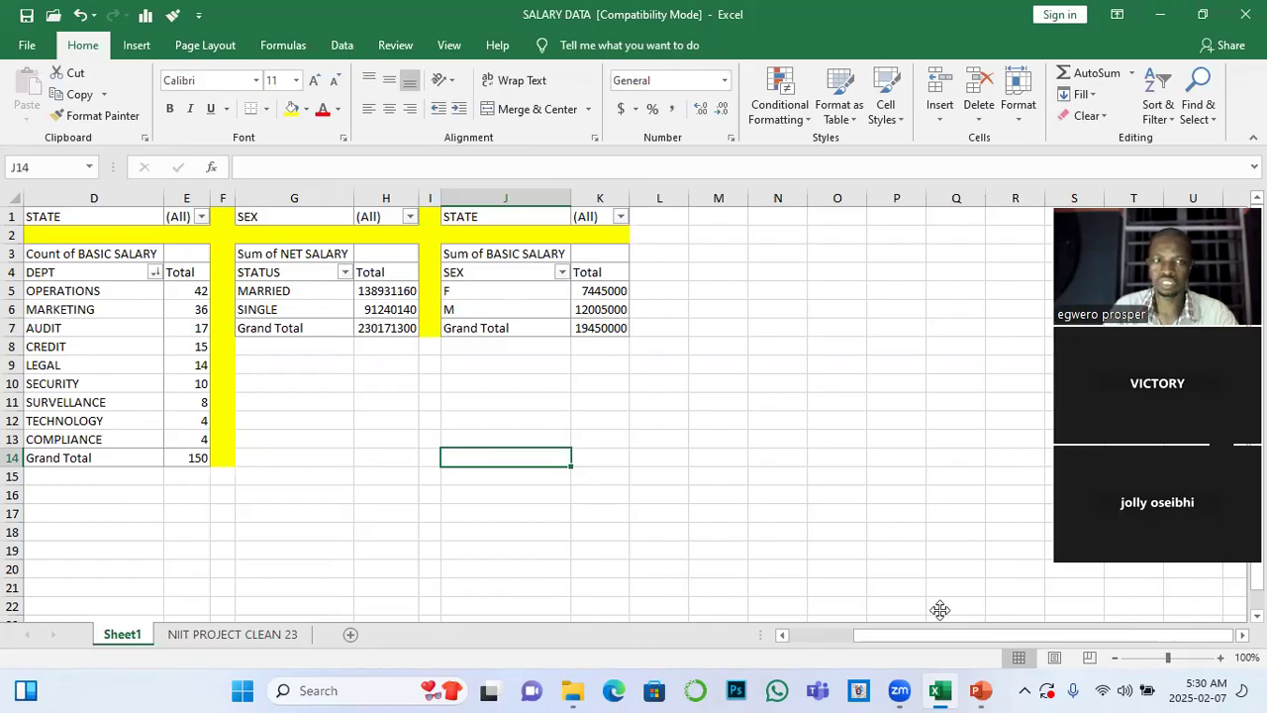
drag(1169, 645, 787, 642)
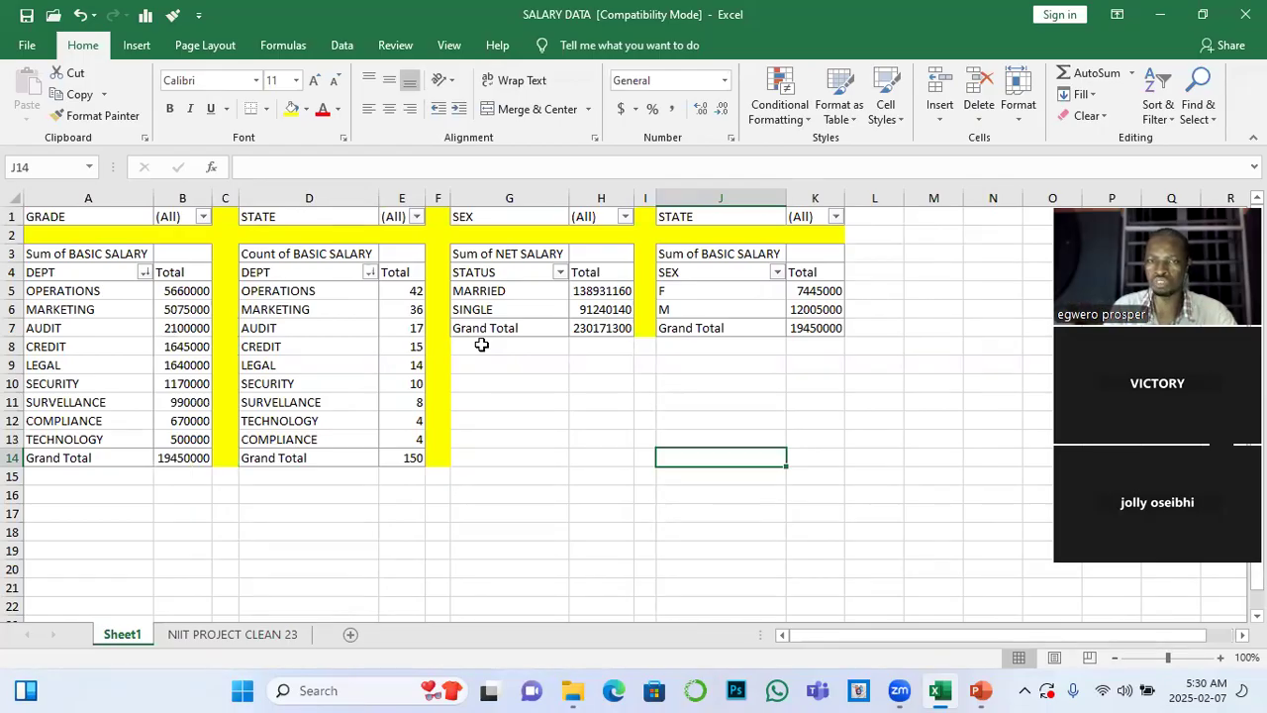
drag(482, 346, 802, 454)
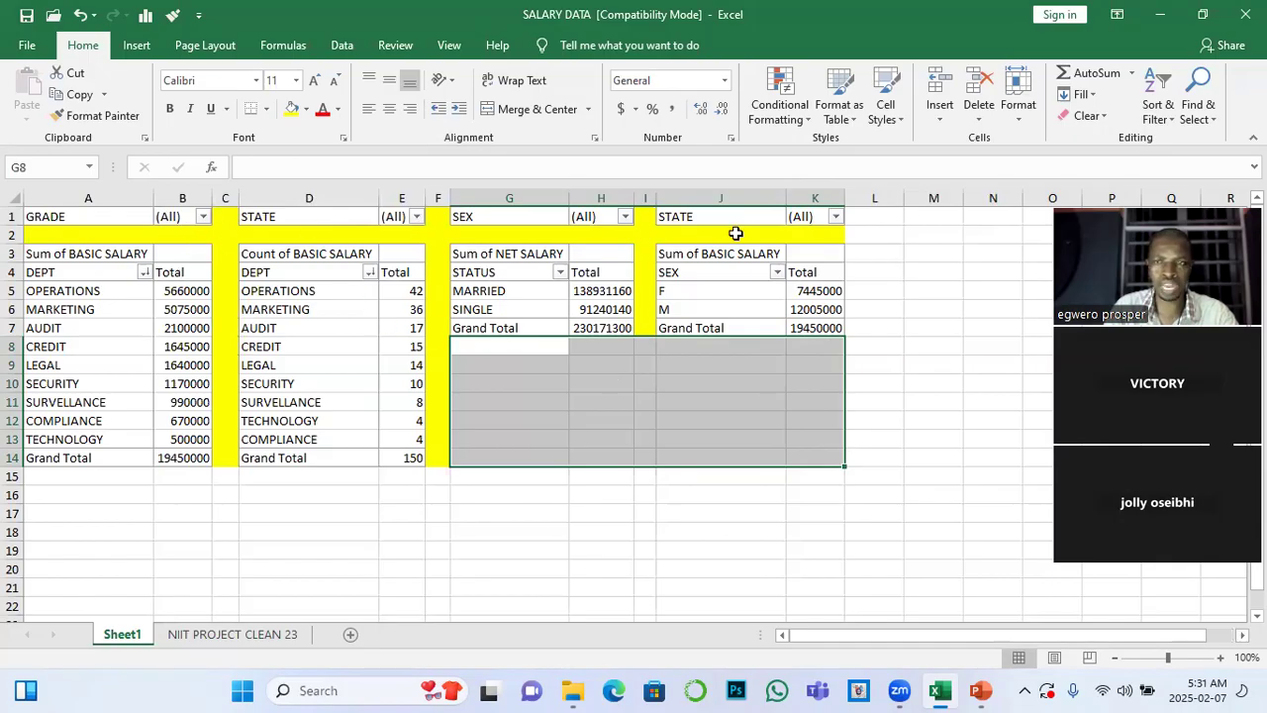
click(723, 440)
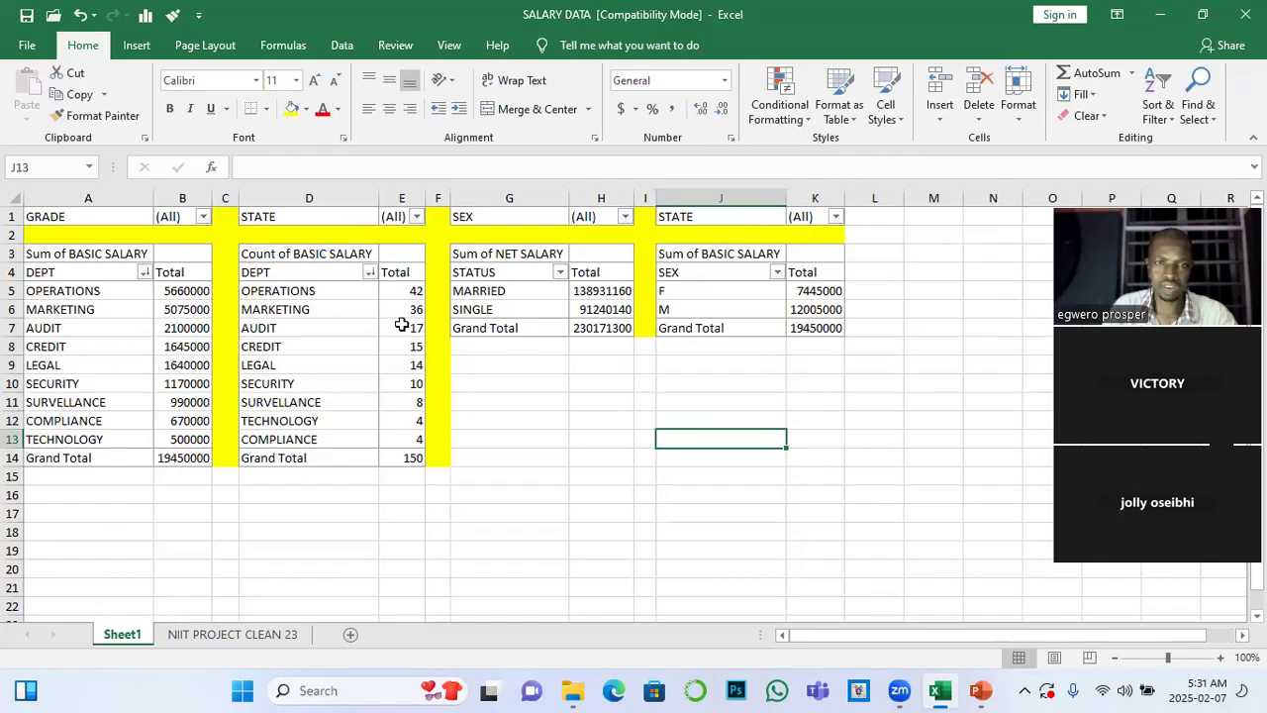
click(548, 302)
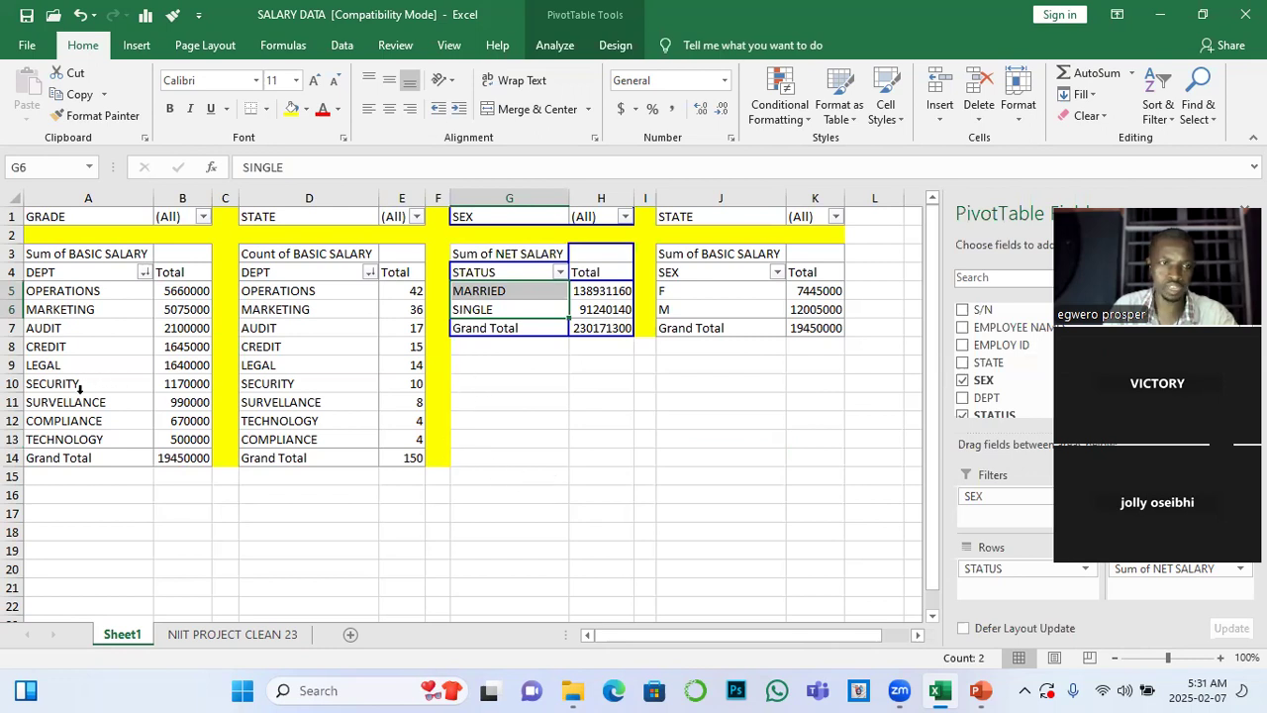
click(66, 322)
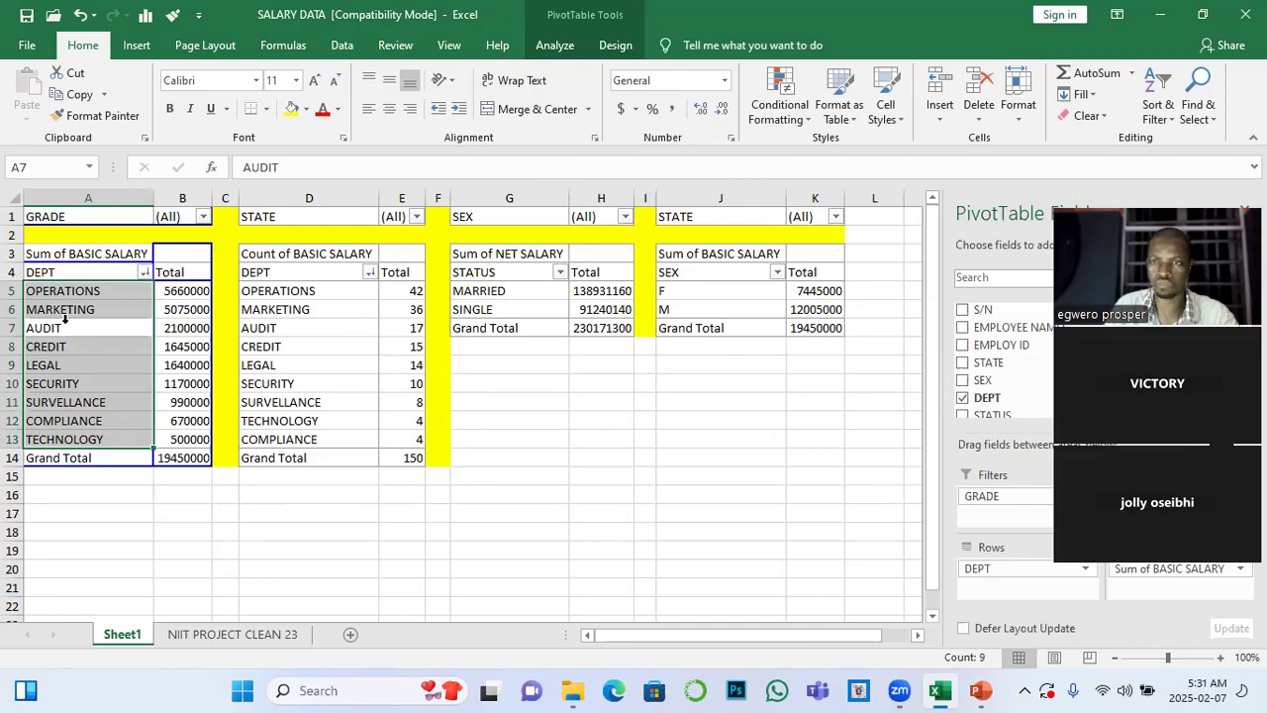
click(65, 319)
click(65, 318)
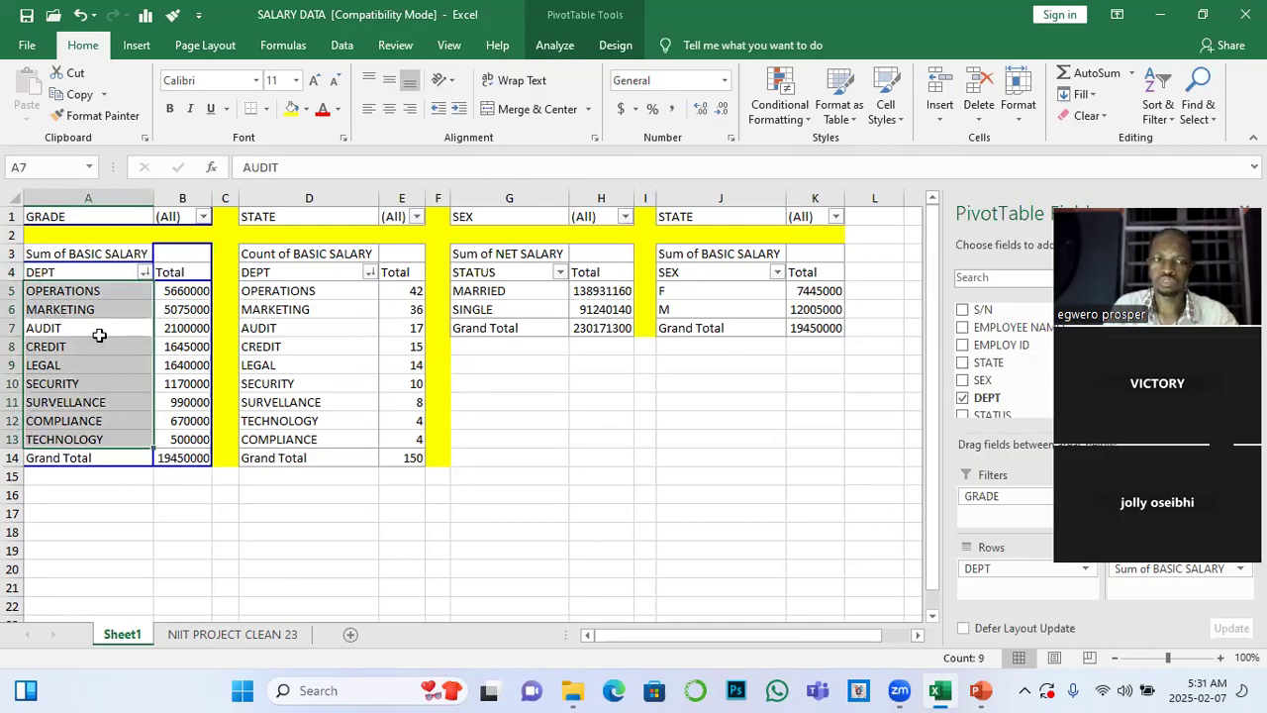
click(99, 332)
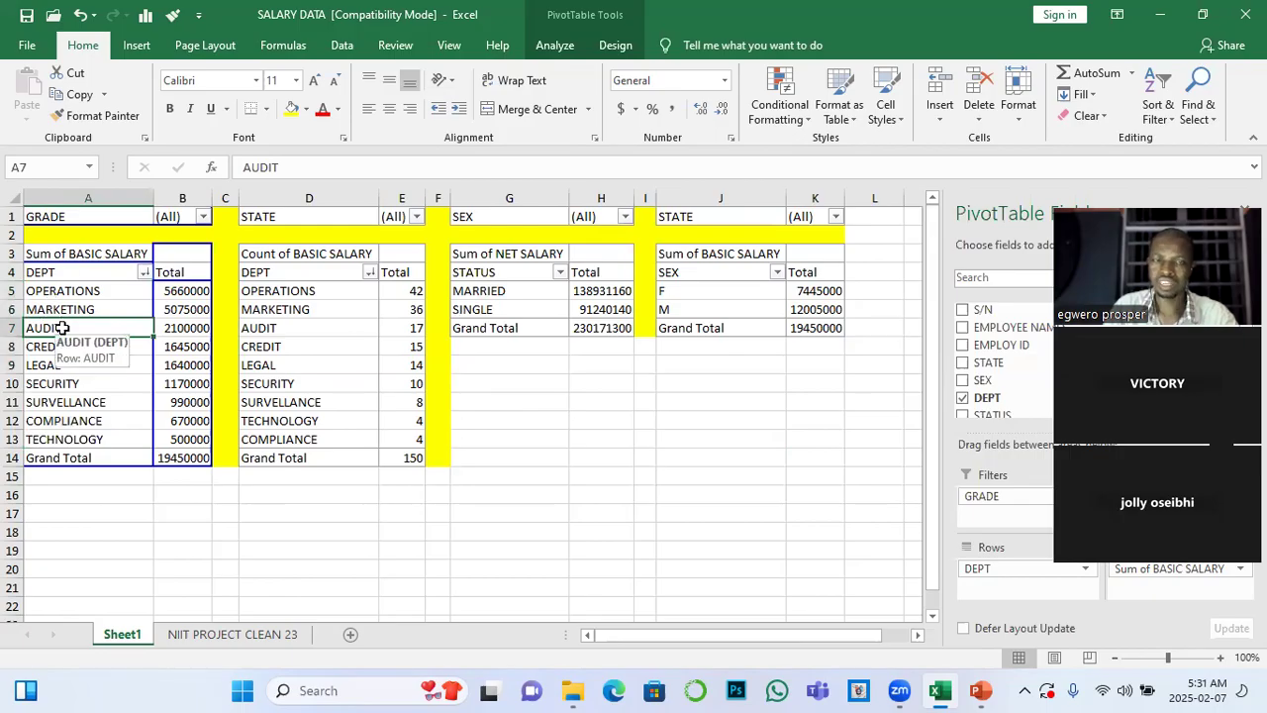
click(556, 46)
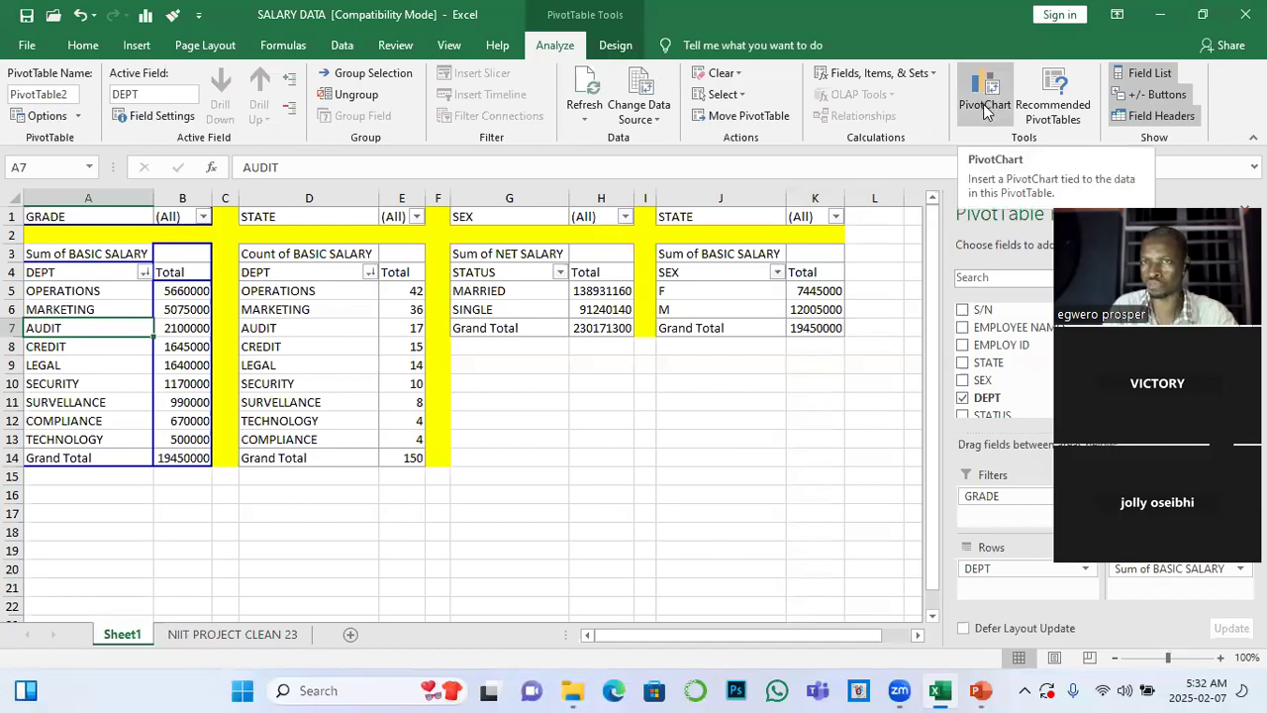
click(752, 420)
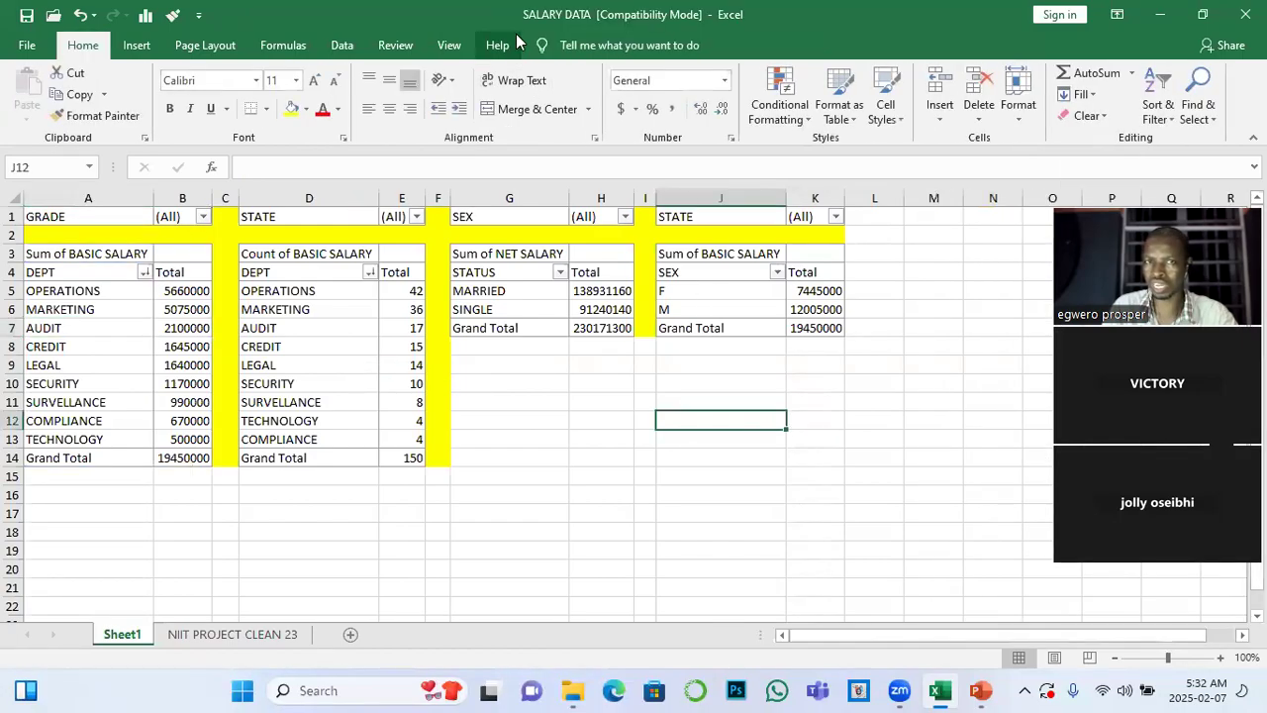
Insert a Clustered Bar PivotChart from the PivotTable that sums BASIC SALARY by DEPT
click(87, 347)
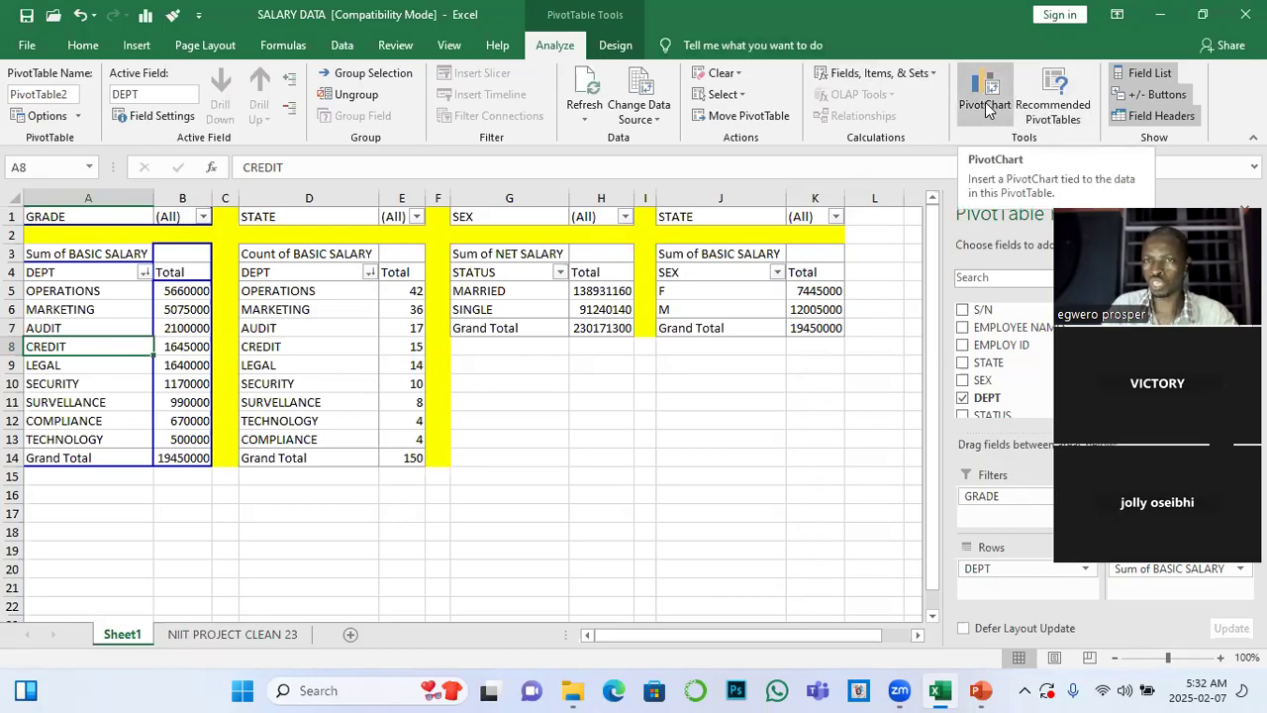
click(988, 107)
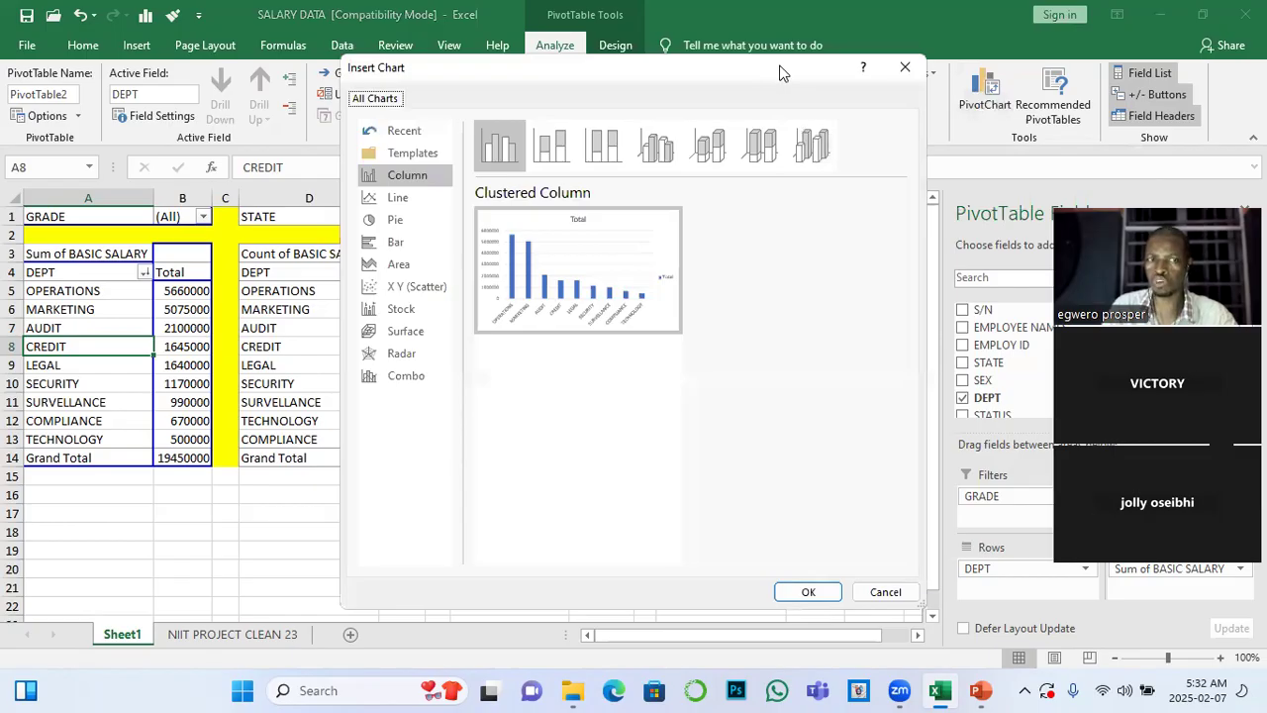
drag(779, 72, 865, 118)
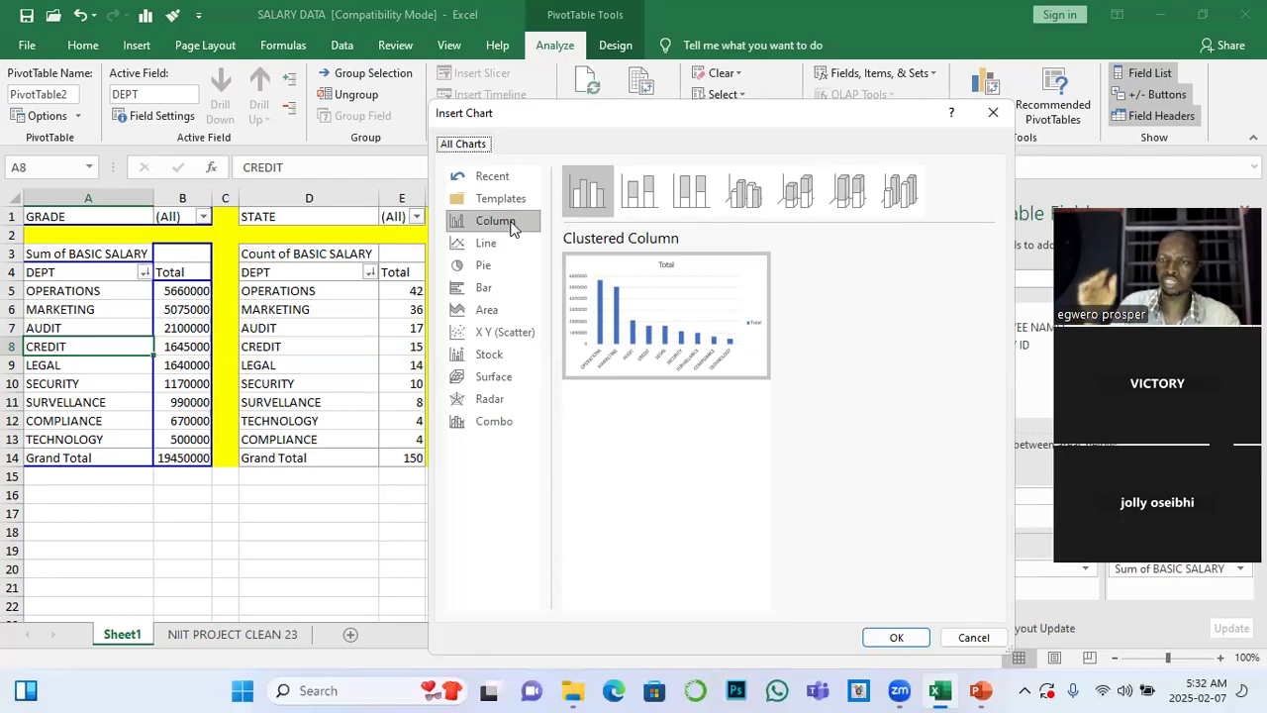
click(484, 268)
mouse_move(651, 320)
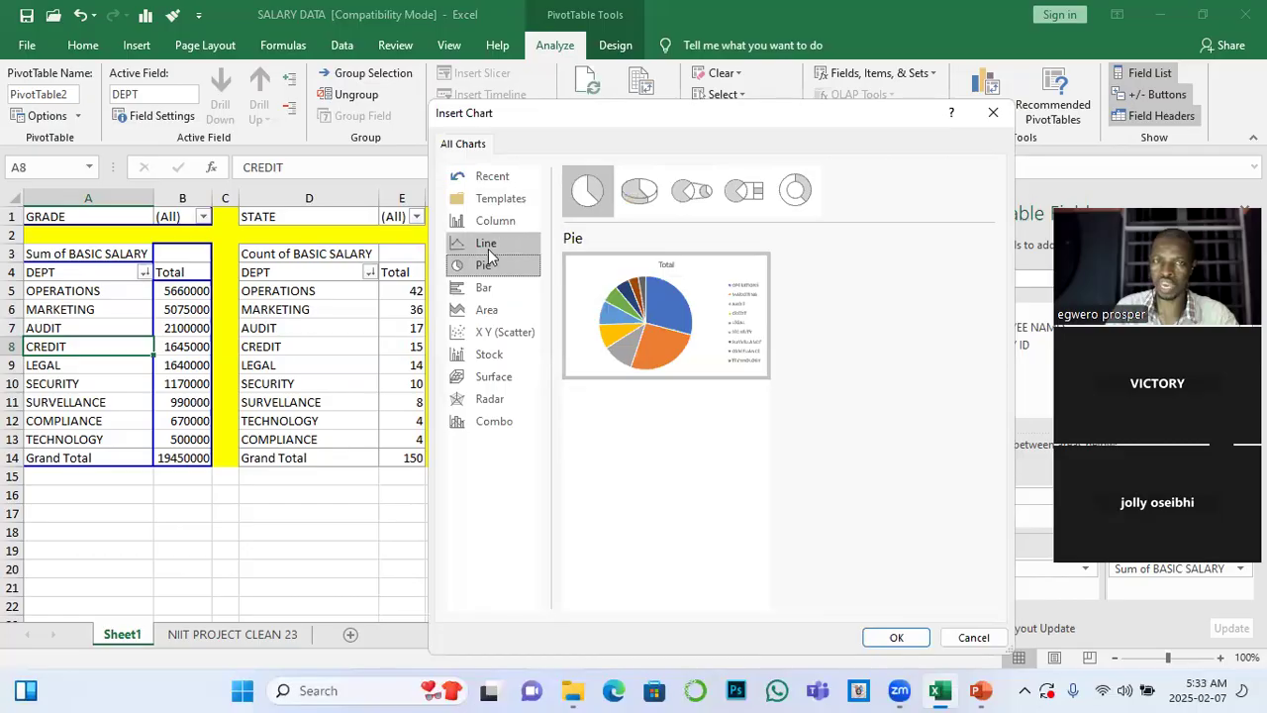
click(488, 286)
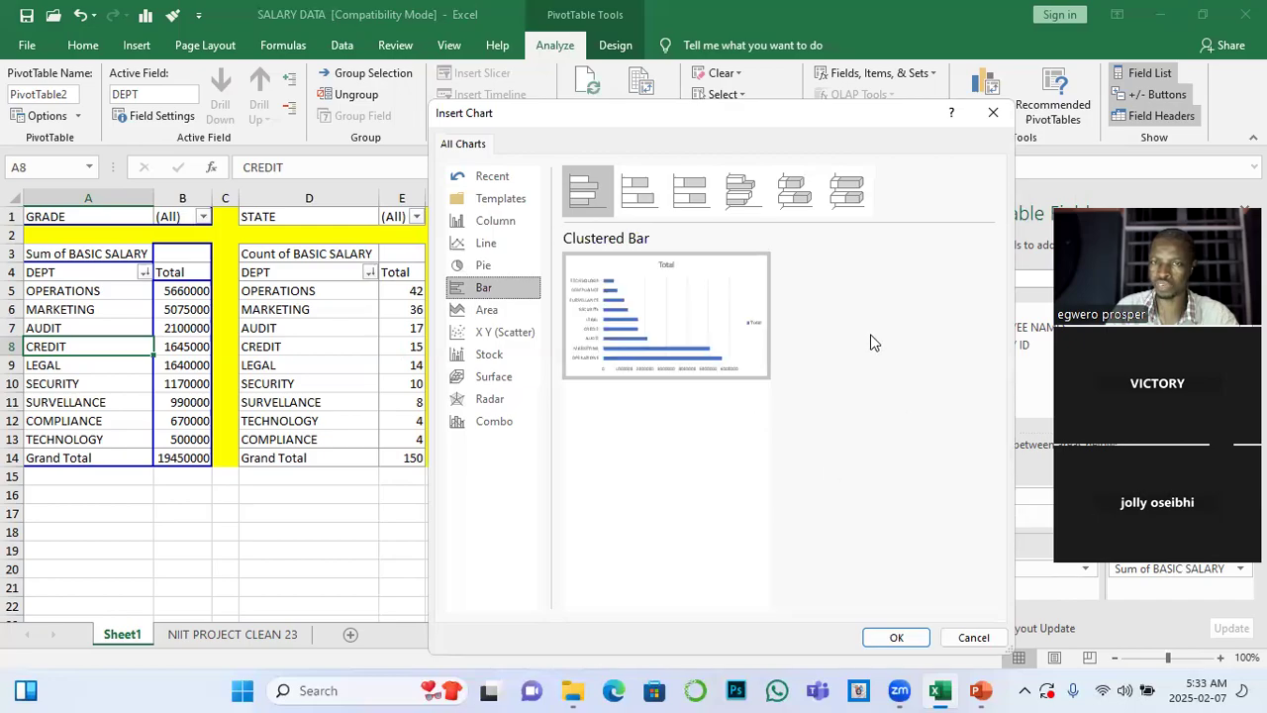
mouse_move(730, 331)
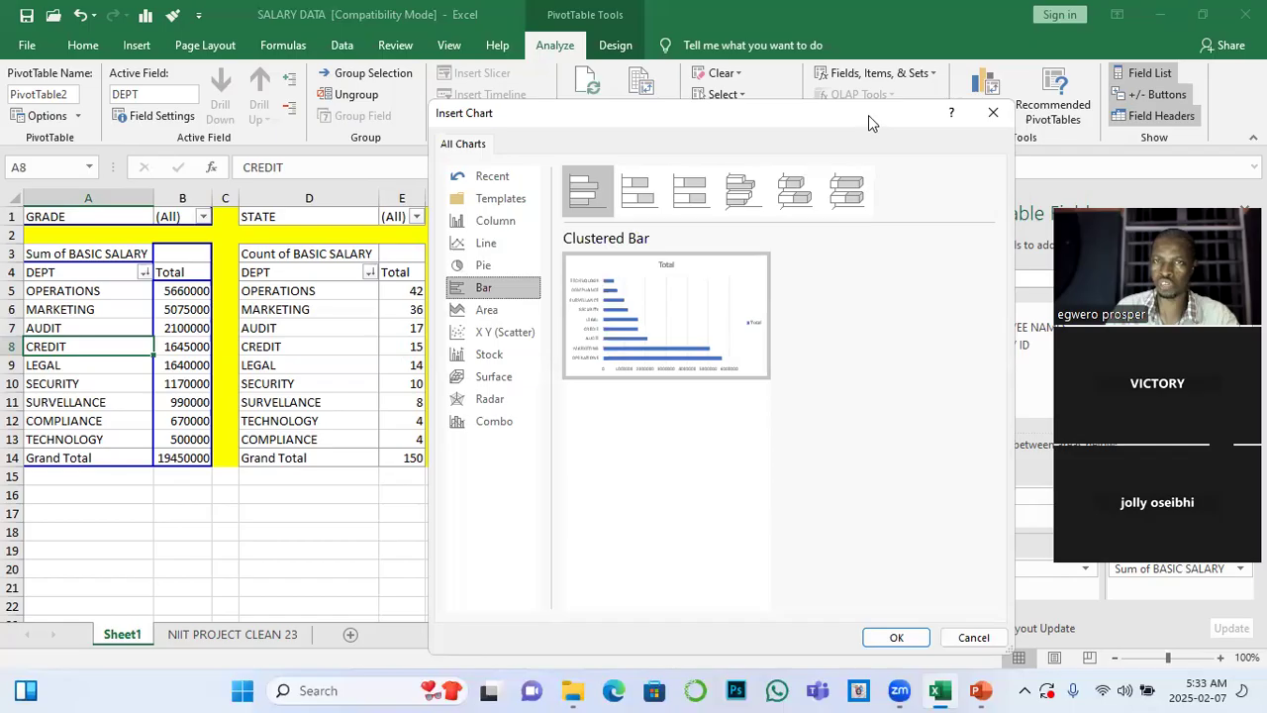
drag(868, 115, 999, 430)
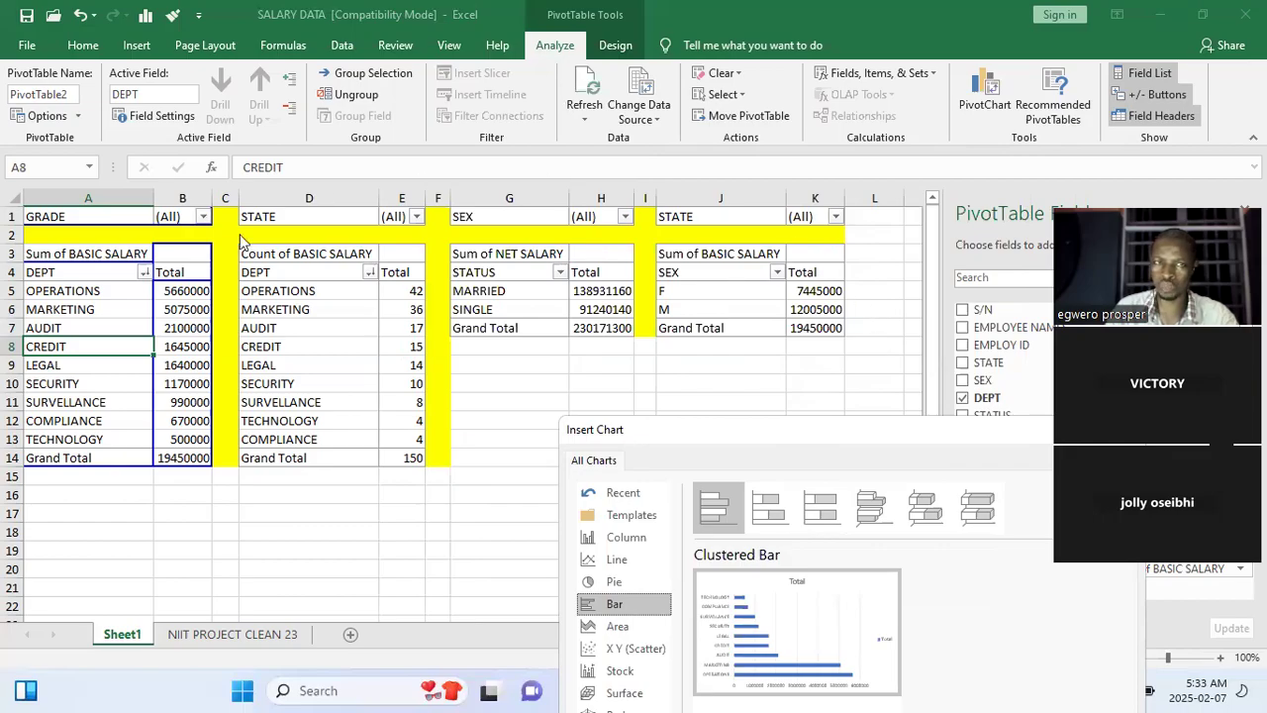
drag(777, 429, 584, 188)
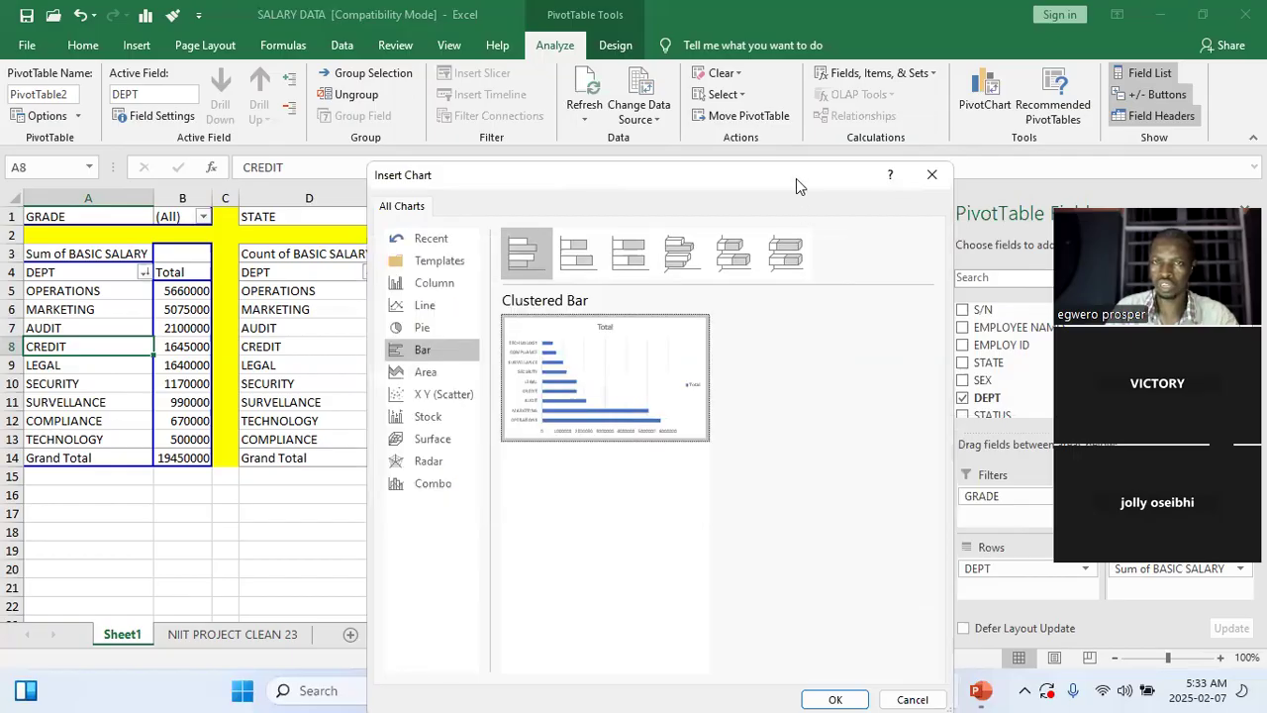
drag(770, 177, 714, 53)
click(769, 579)
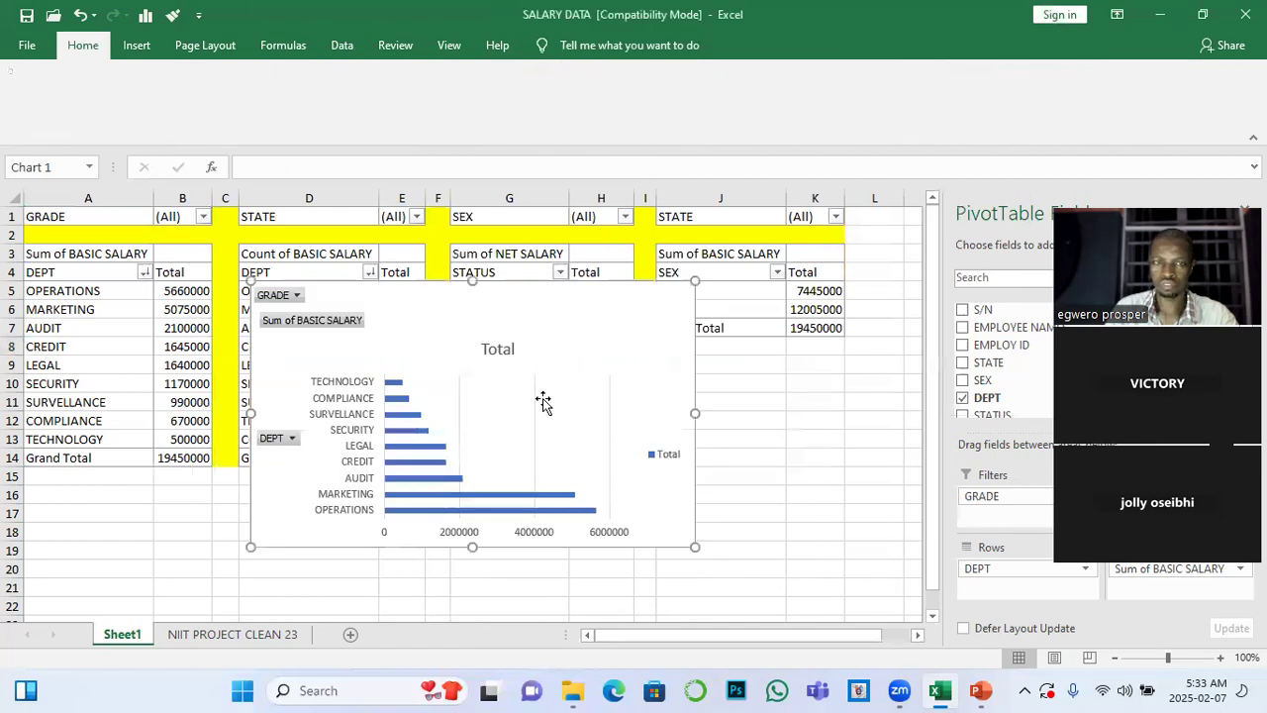
Move the PivotChart into the empty area below the STATUS and SEX PivotTables
click(571, 386)
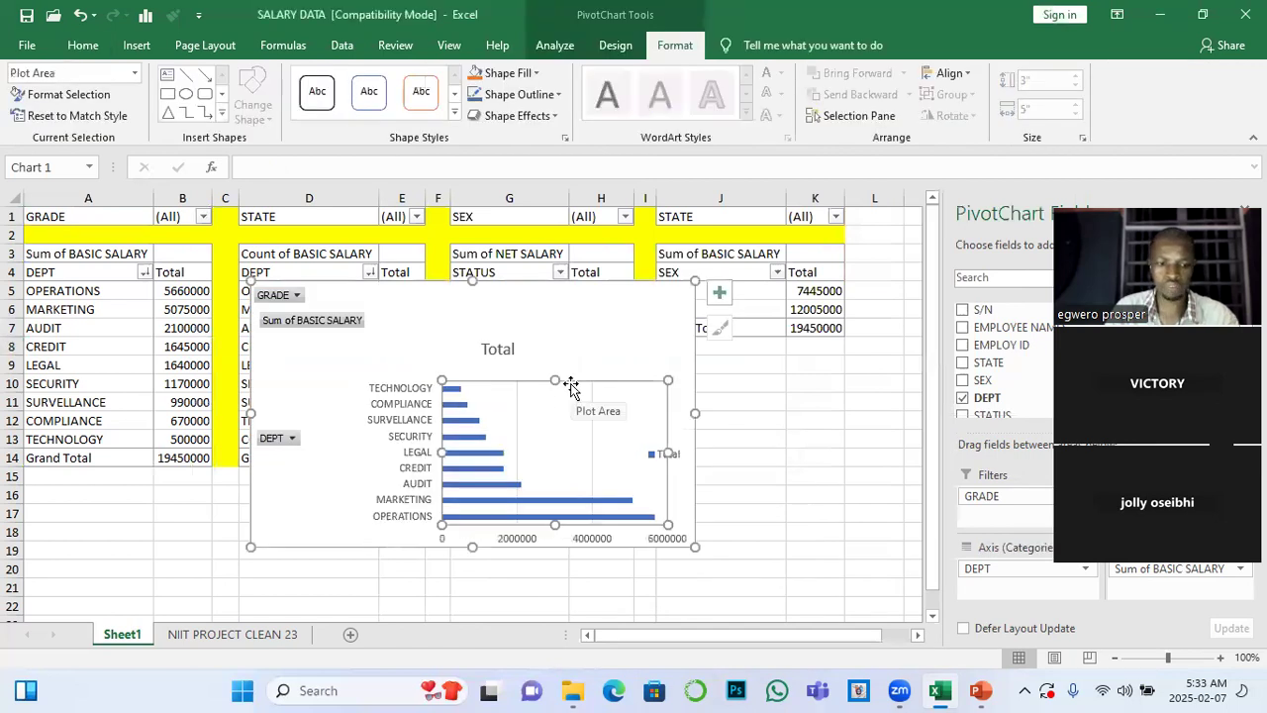
drag(406, 297, 610, 359)
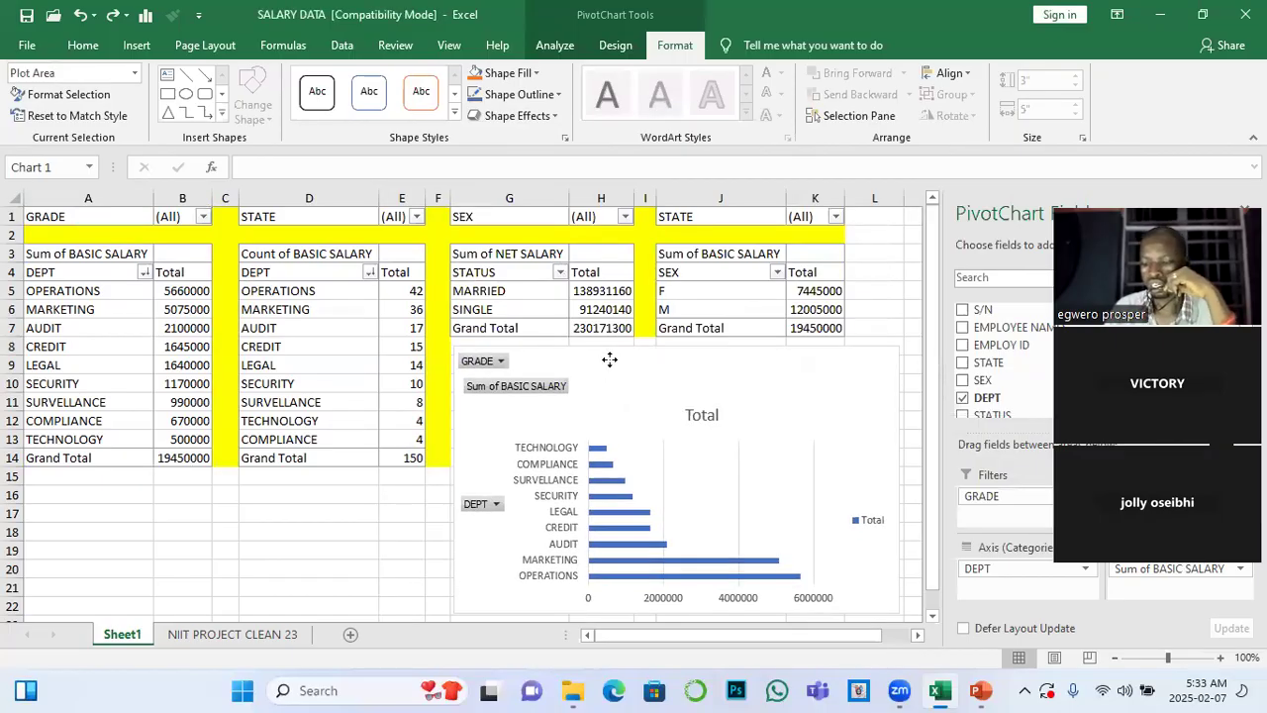
click(610, 359)
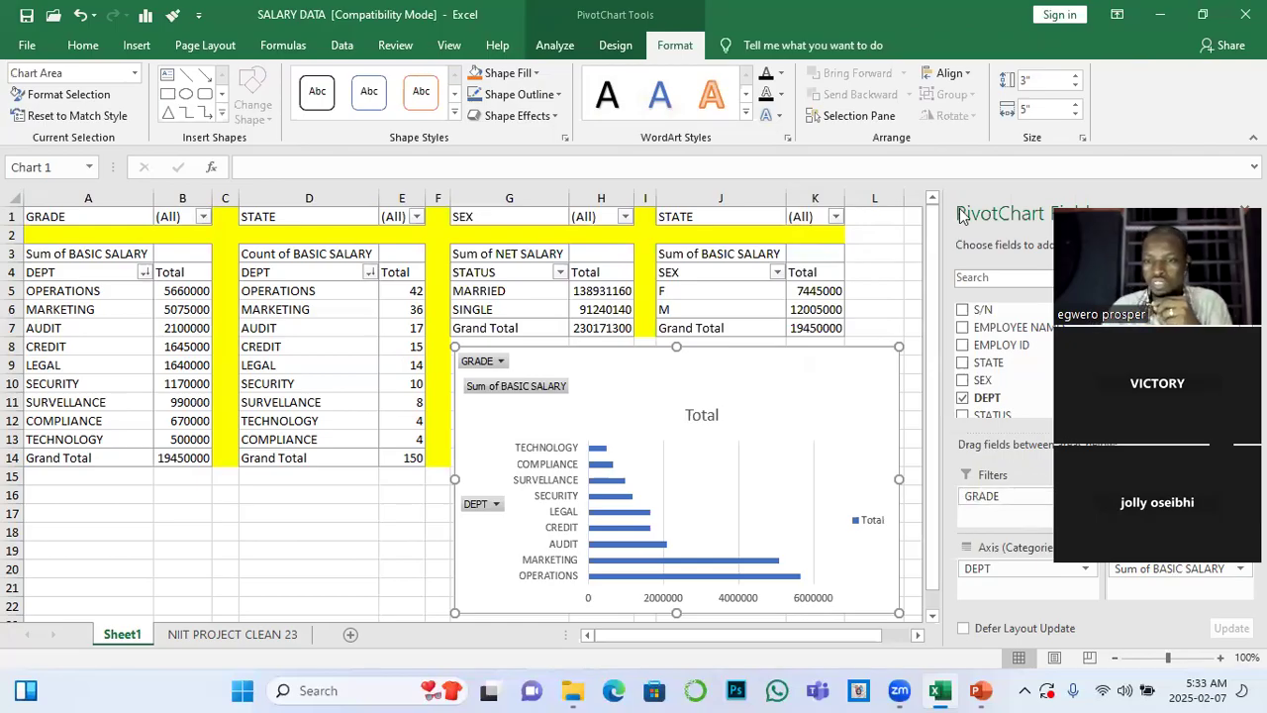
Switch the computer's Wi-Fi connection to the itel62 network and return to the worksheet
click(1104, 690)
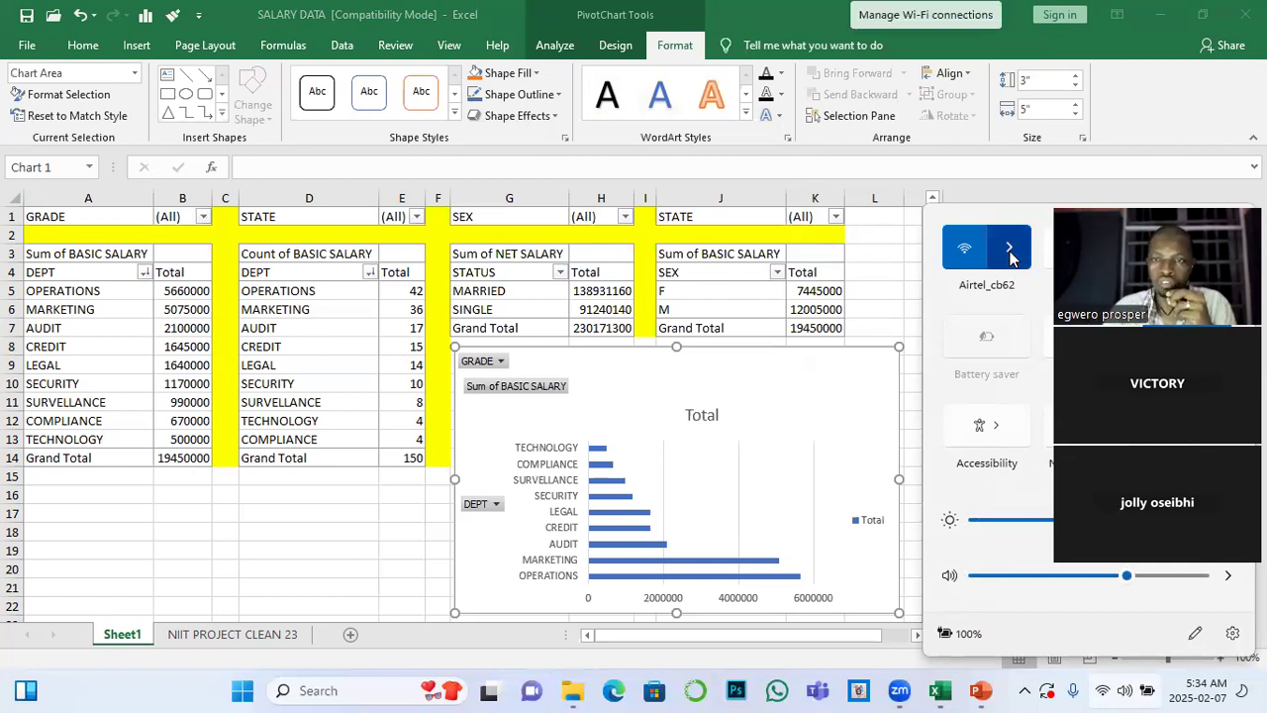
click(1010, 255)
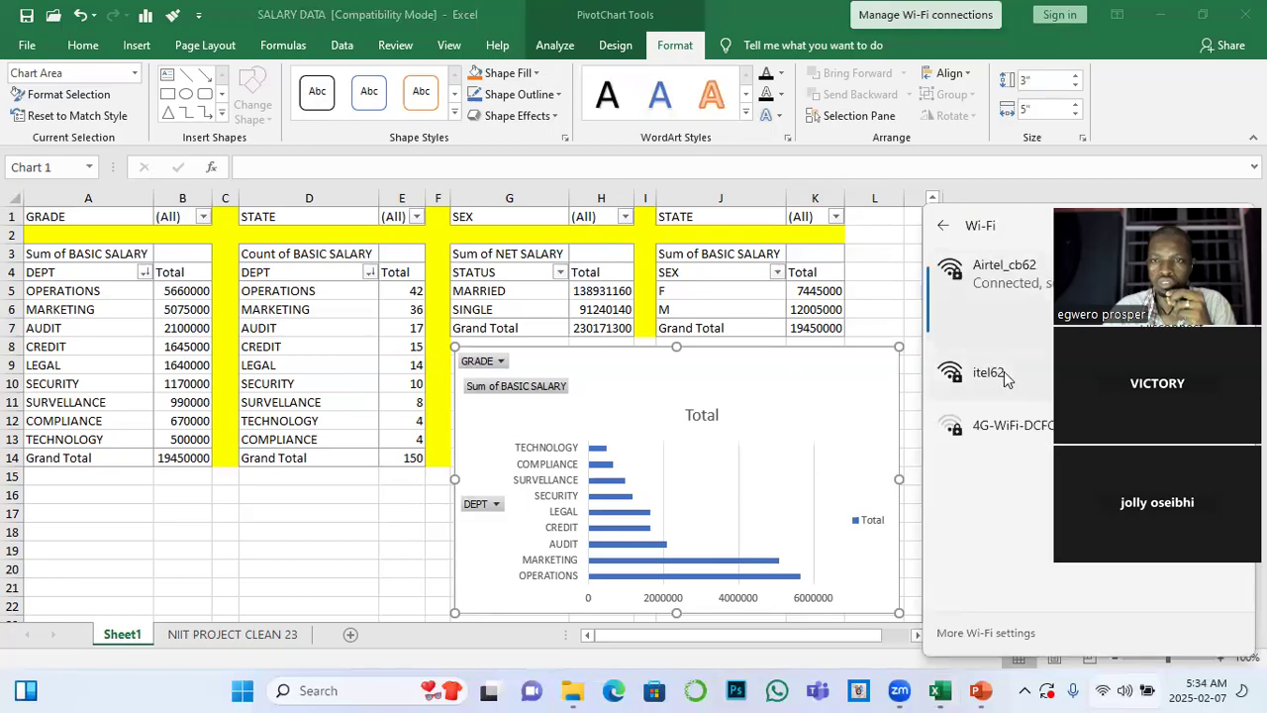
click(990, 373)
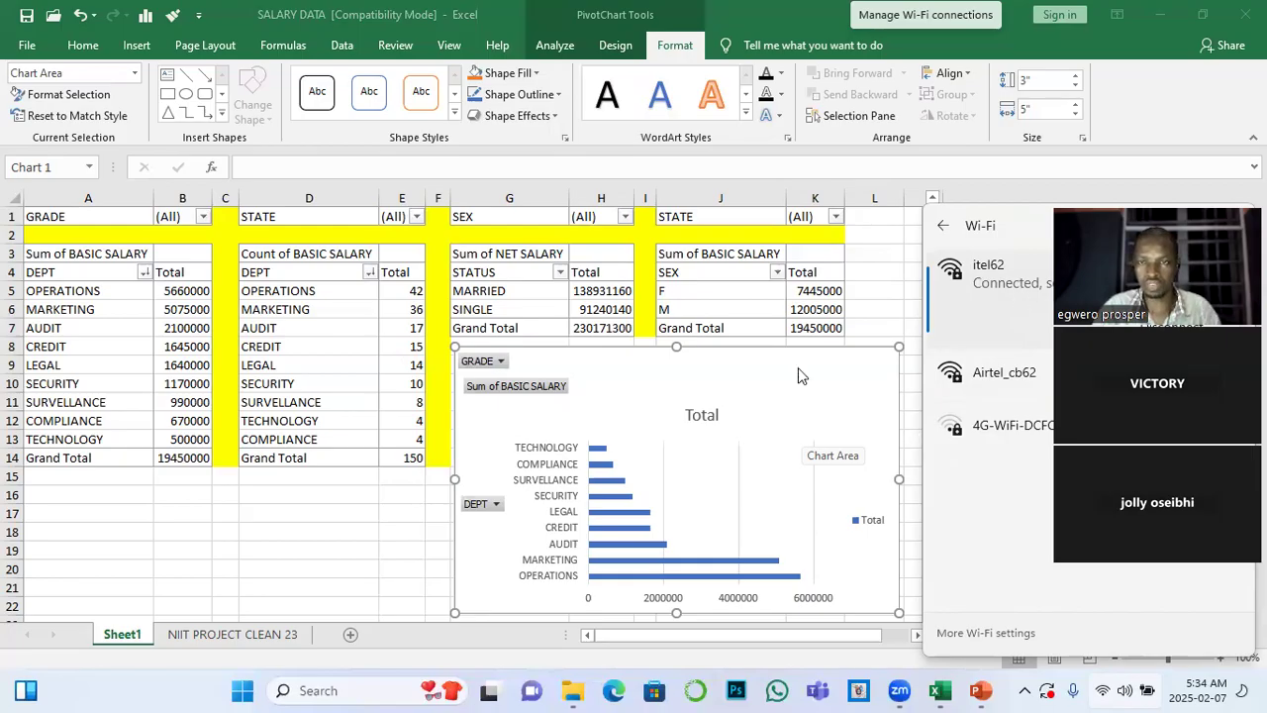
click(884, 289)
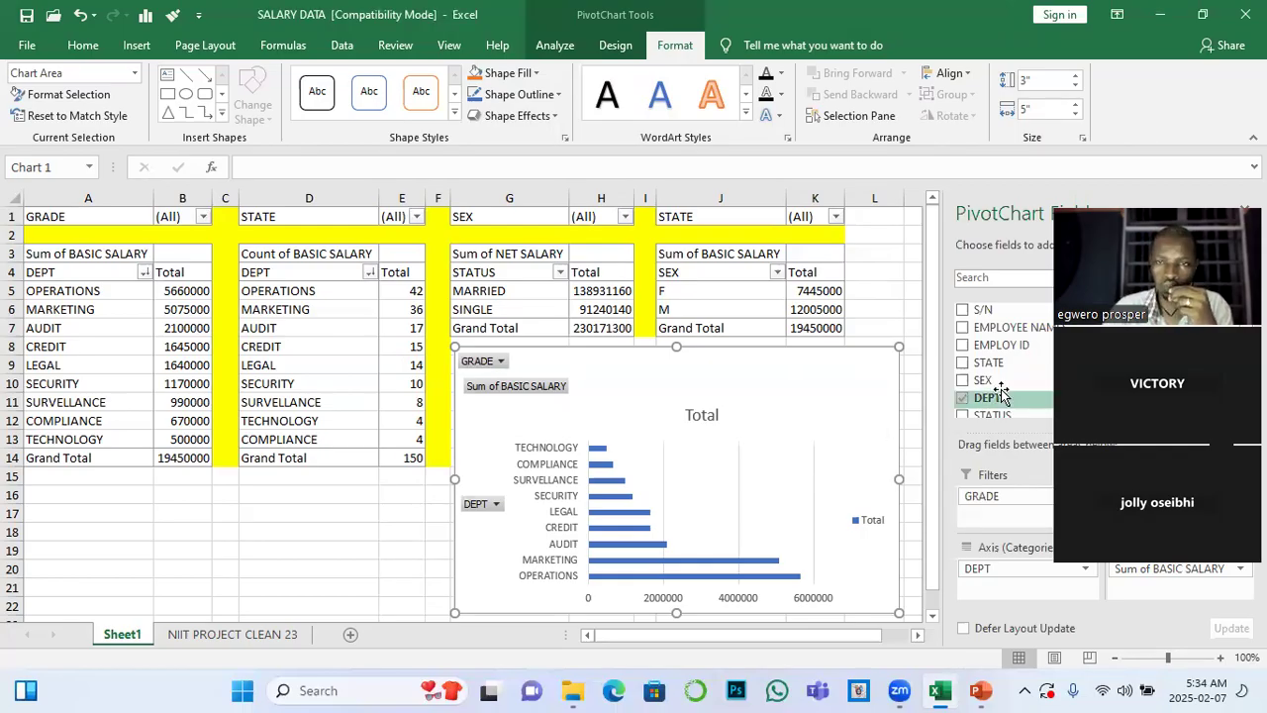
Resize the PivotChart to about 2.52" high and 4.41" wide so it fits beneath the STATUS and SEX PivotTables
mouse_move(843, 367)
mouse_down()
mouse_move(868, 373)
mouse_move(826, 357)
mouse_up()
drag(896, 483, 838, 475)
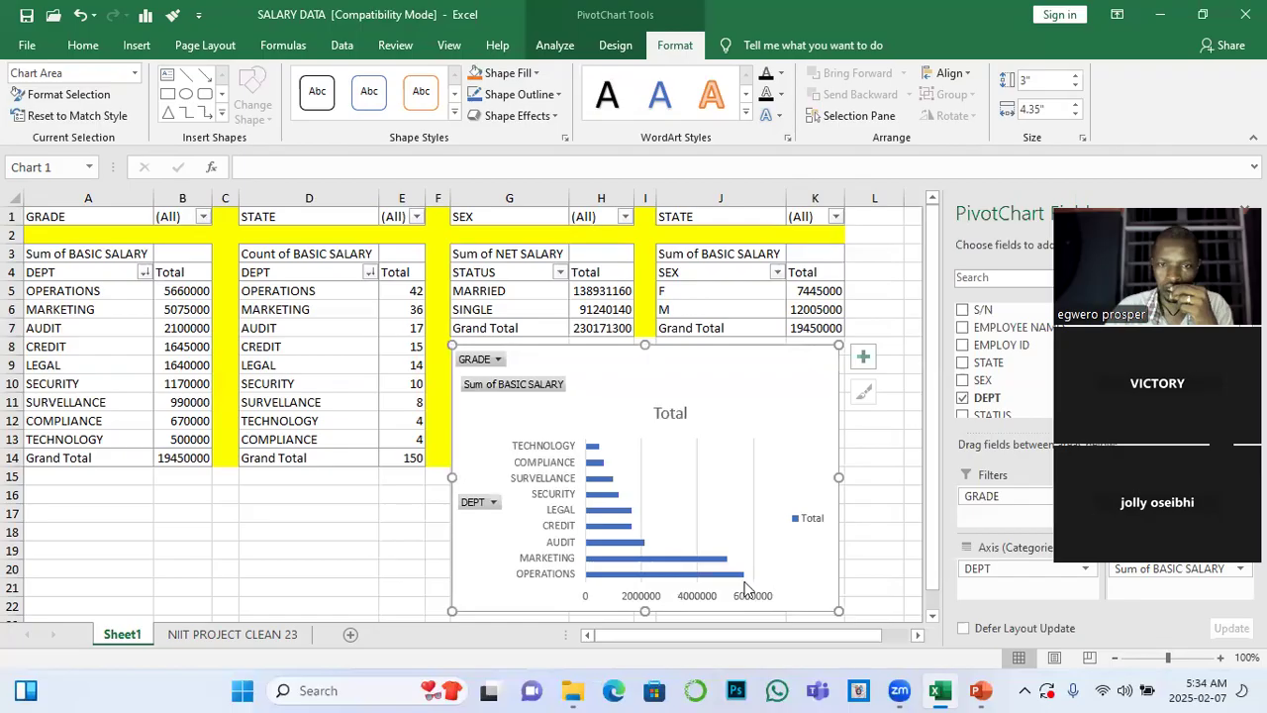
drag(647, 503, 648, 567)
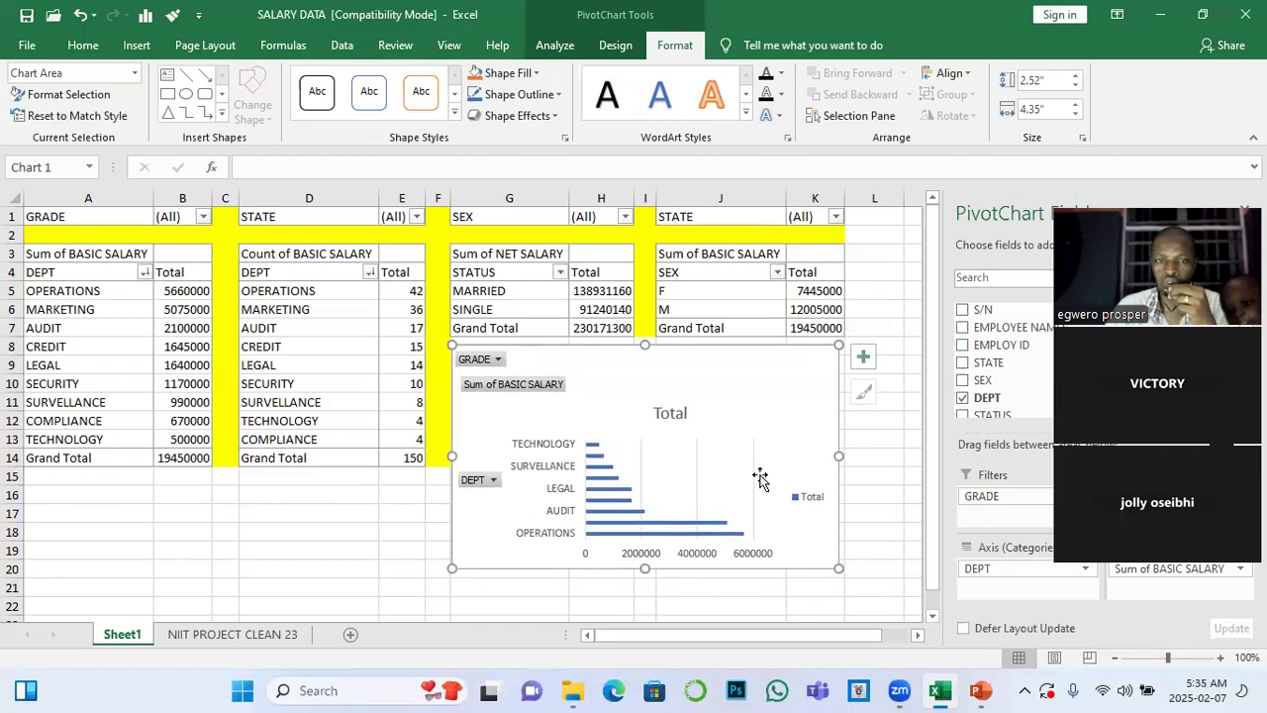
click(1222, 658)
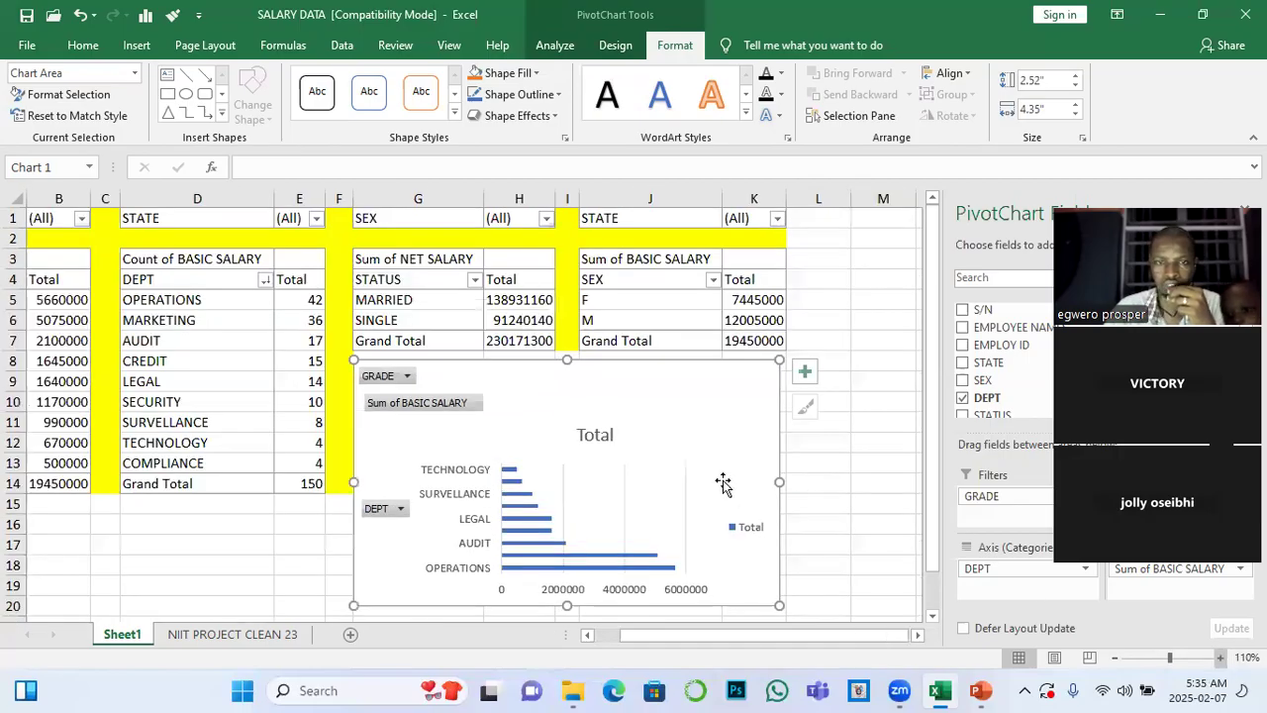
drag(780, 482, 785, 482)
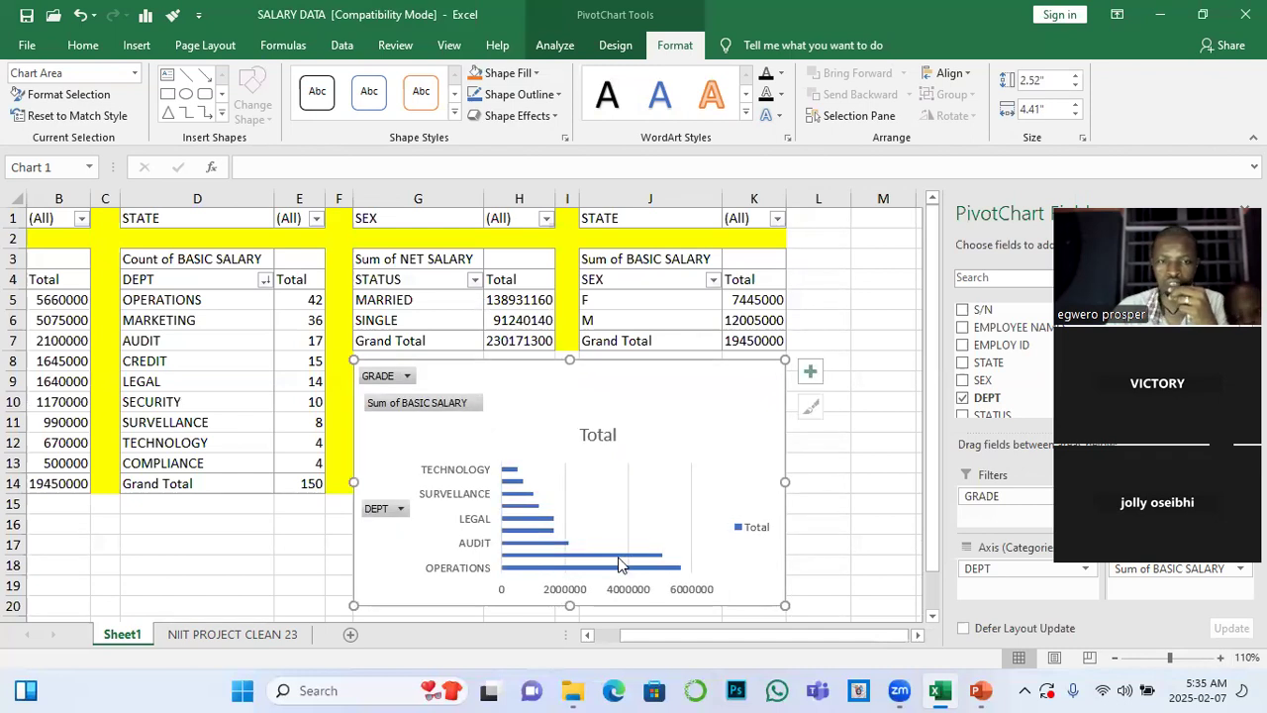
Try to switch the rows and columns of the bar PivotChart, shifting the chart slightly between attempts
mouse_move(619, 558)
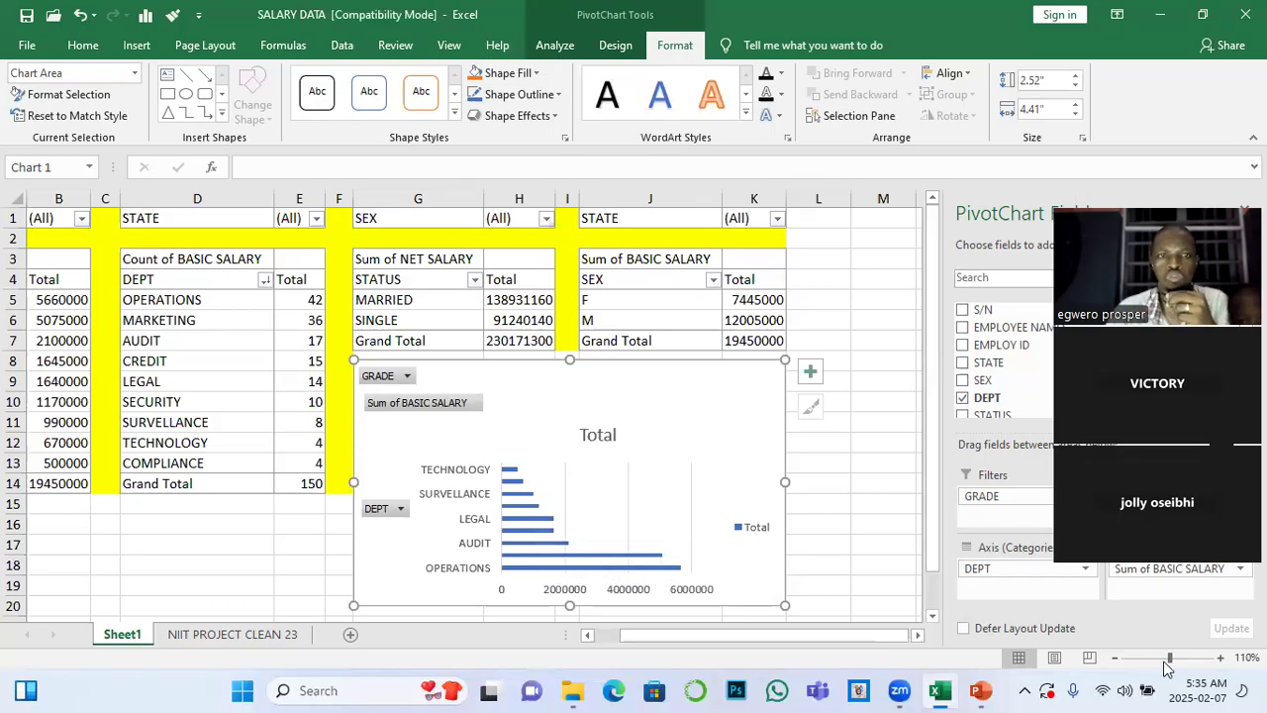
click(615, 45)
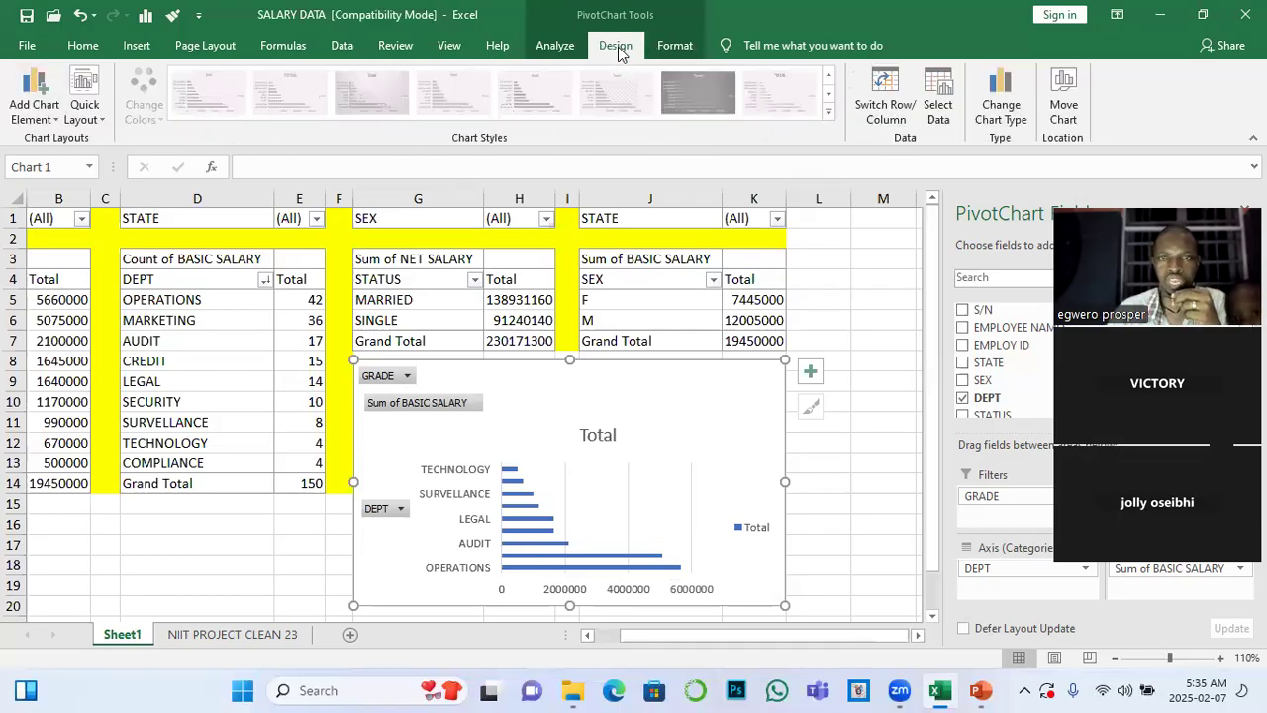
click(886, 104)
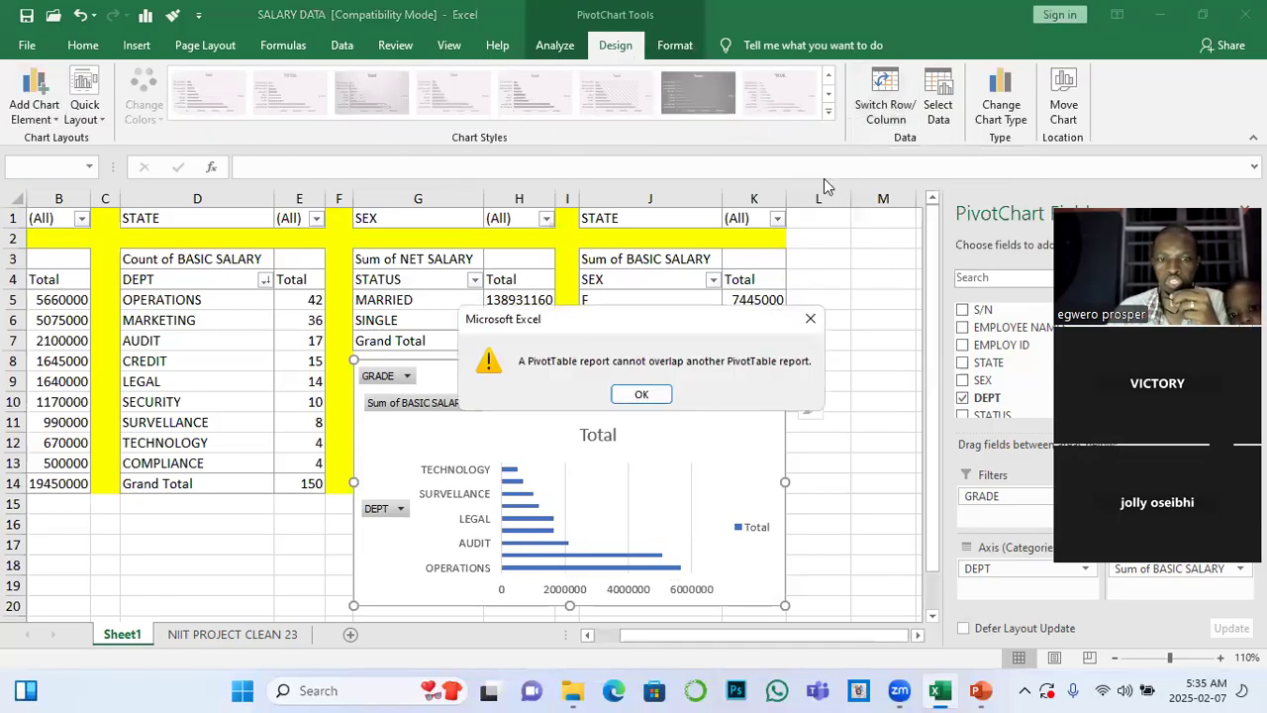
click(641, 396)
drag(526, 386, 544, 391)
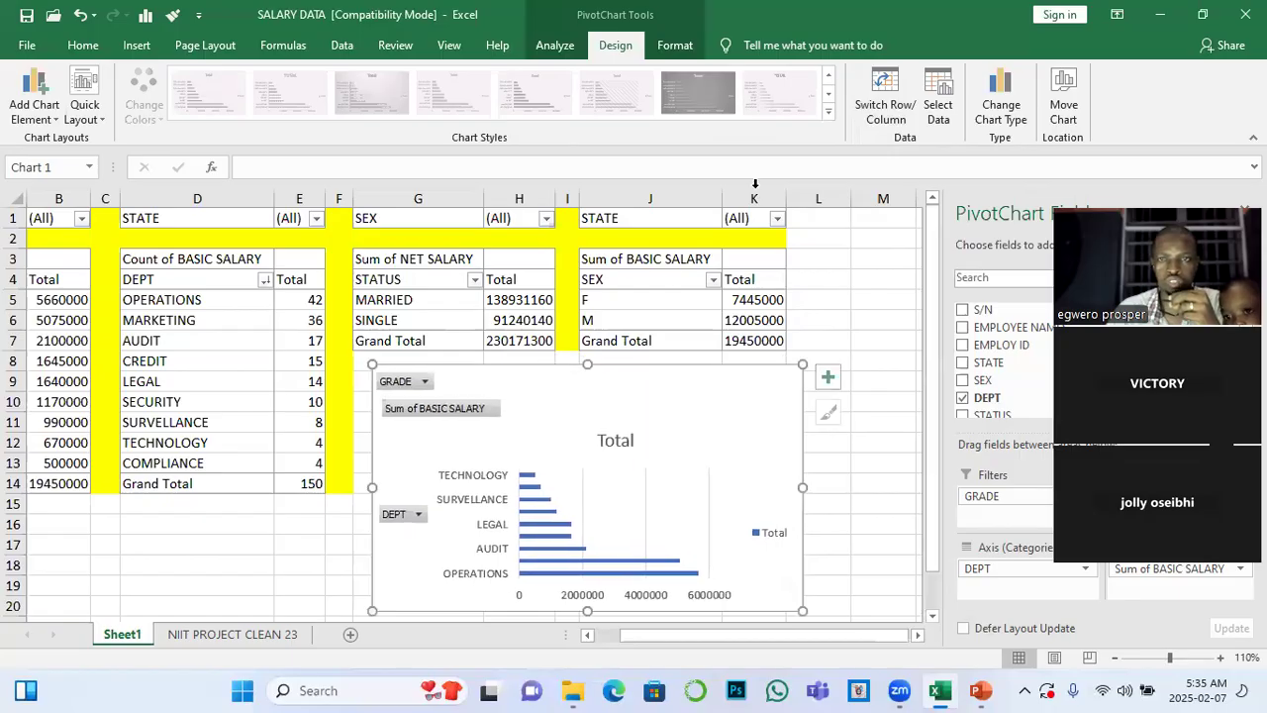
click(873, 105)
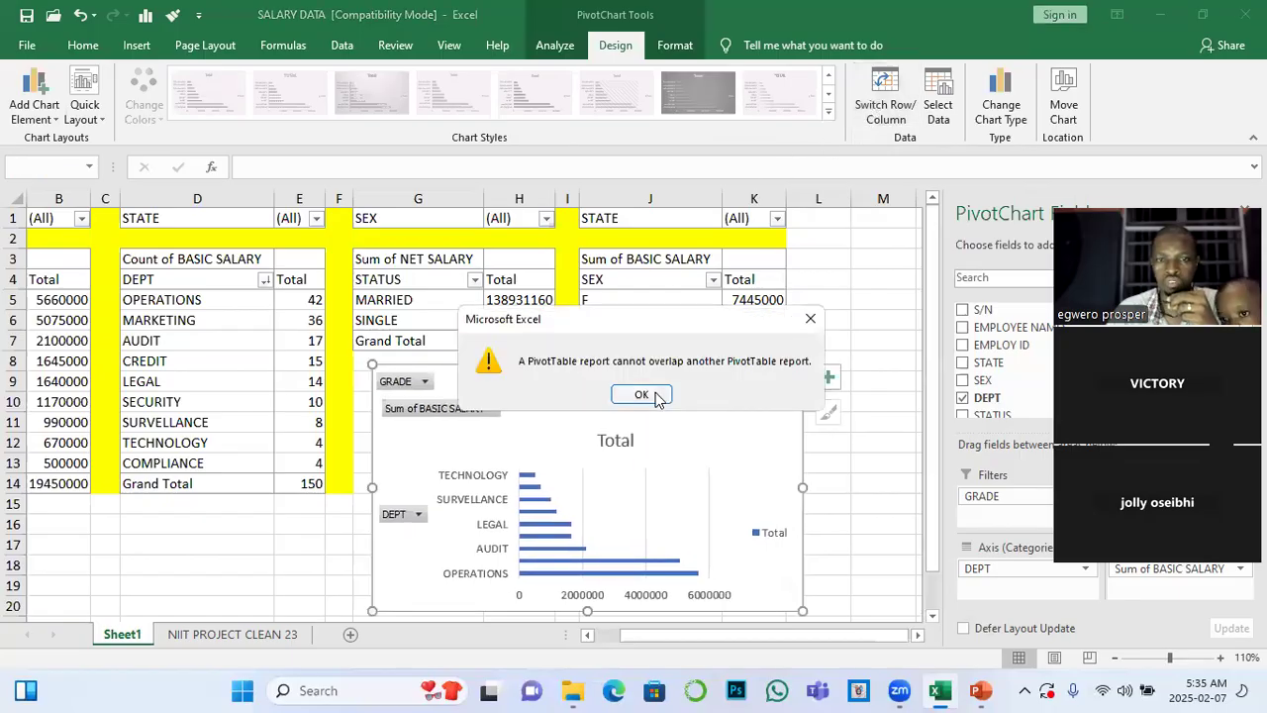
click(642, 395)
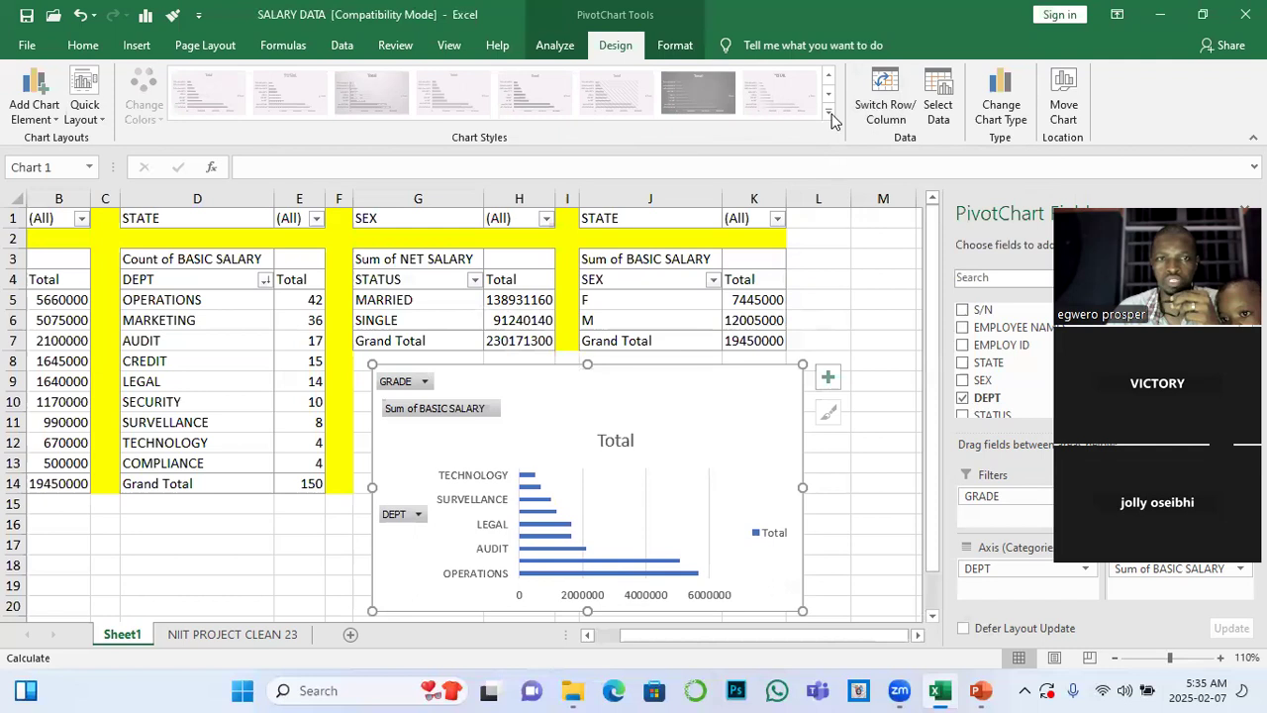
drag(742, 402, 729, 399)
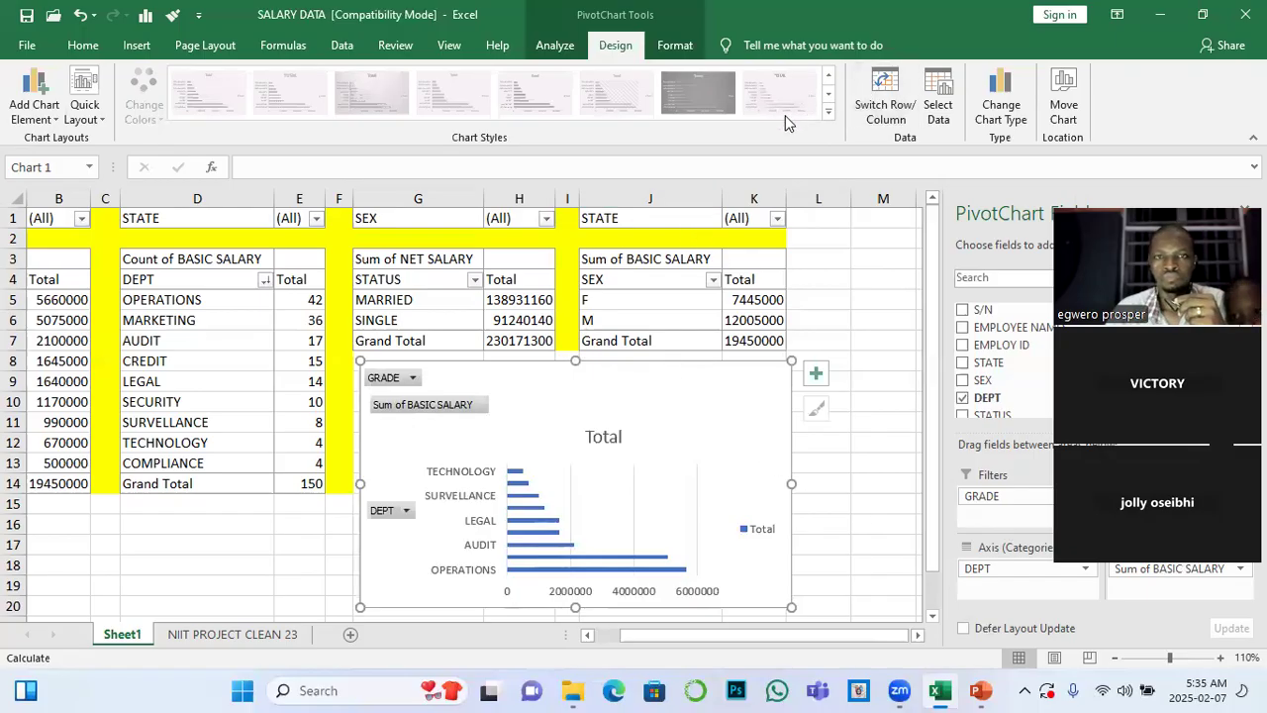
click(903, 107)
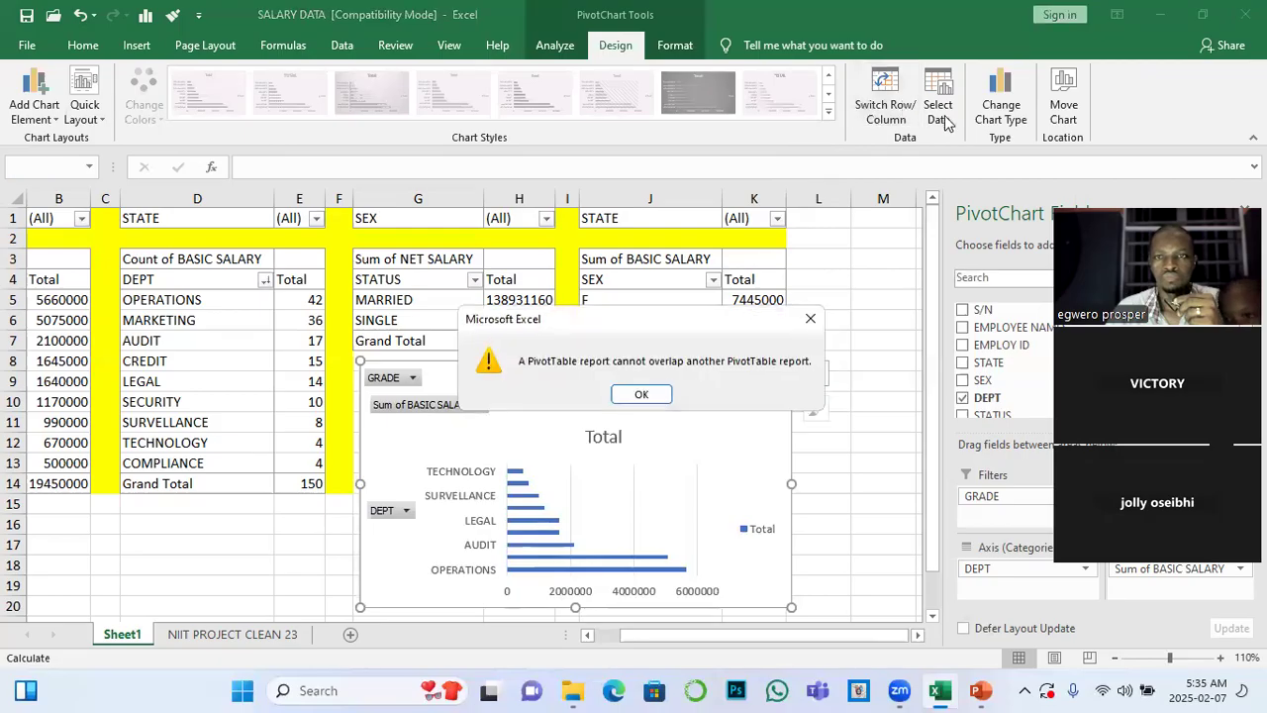
click(643, 394)
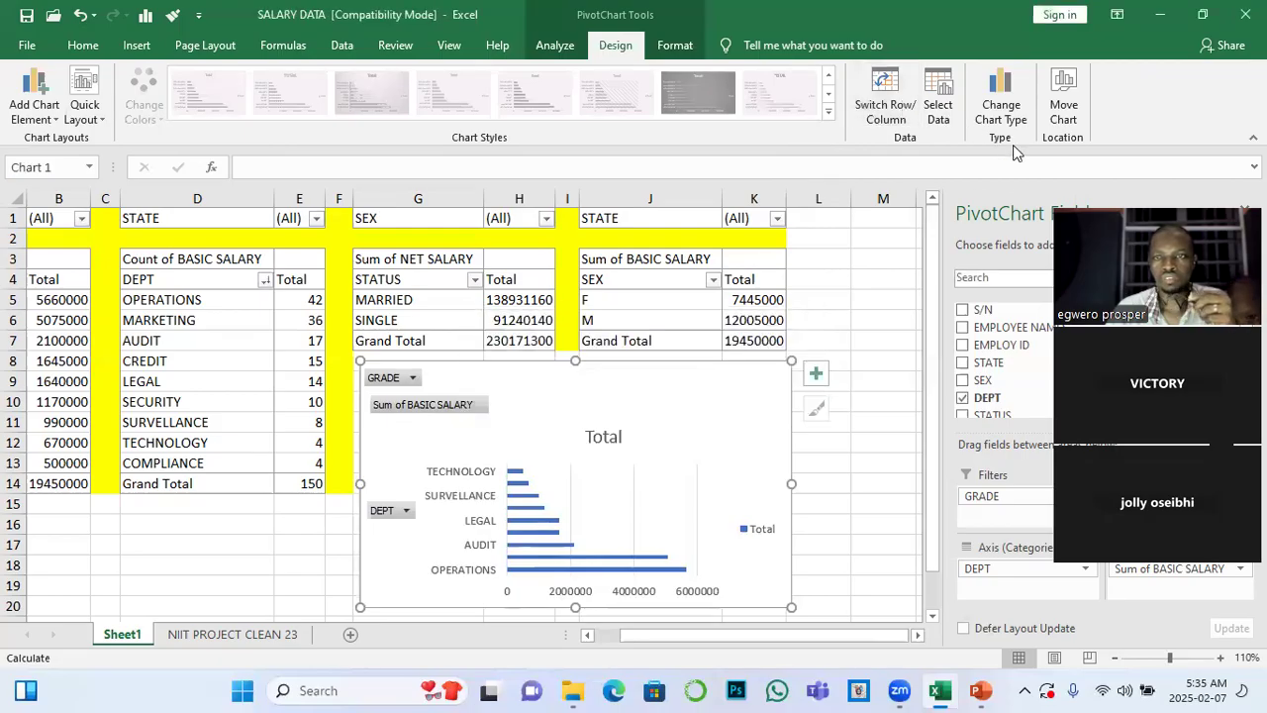
Change the PivotChart to a Pie chart and try to switch its rows and columns
click(1002, 99)
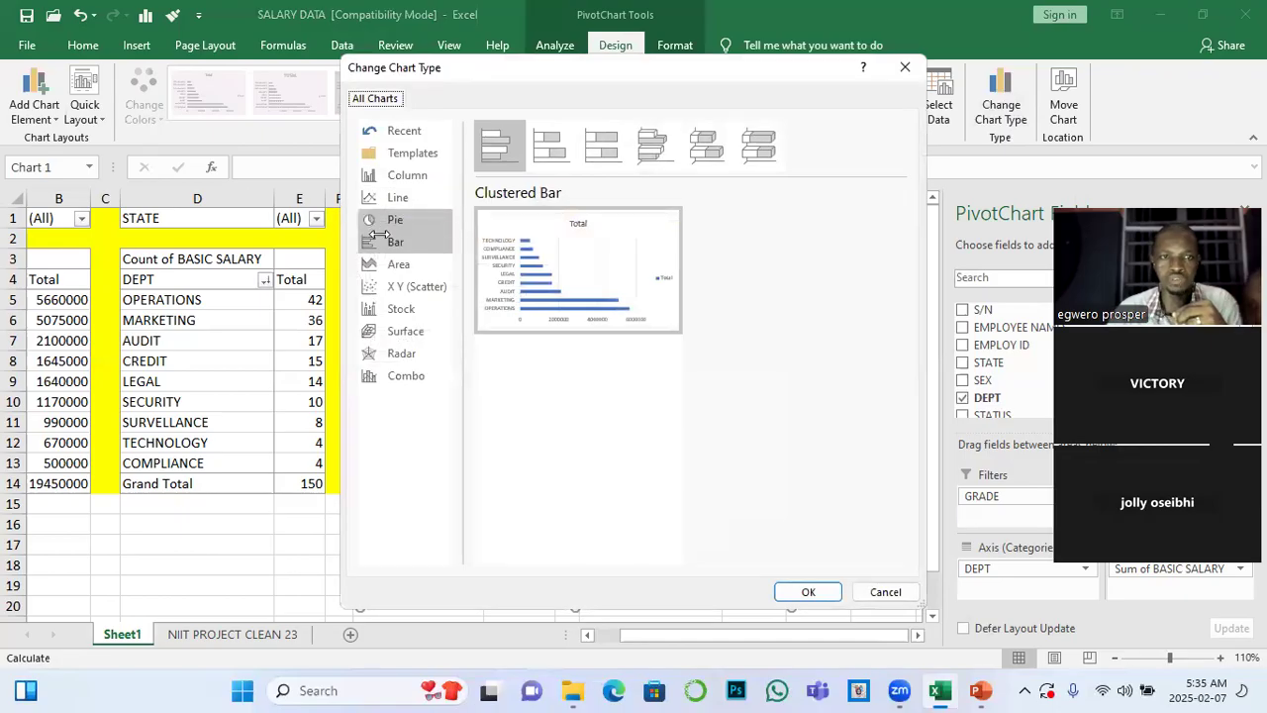
click(401, 222)
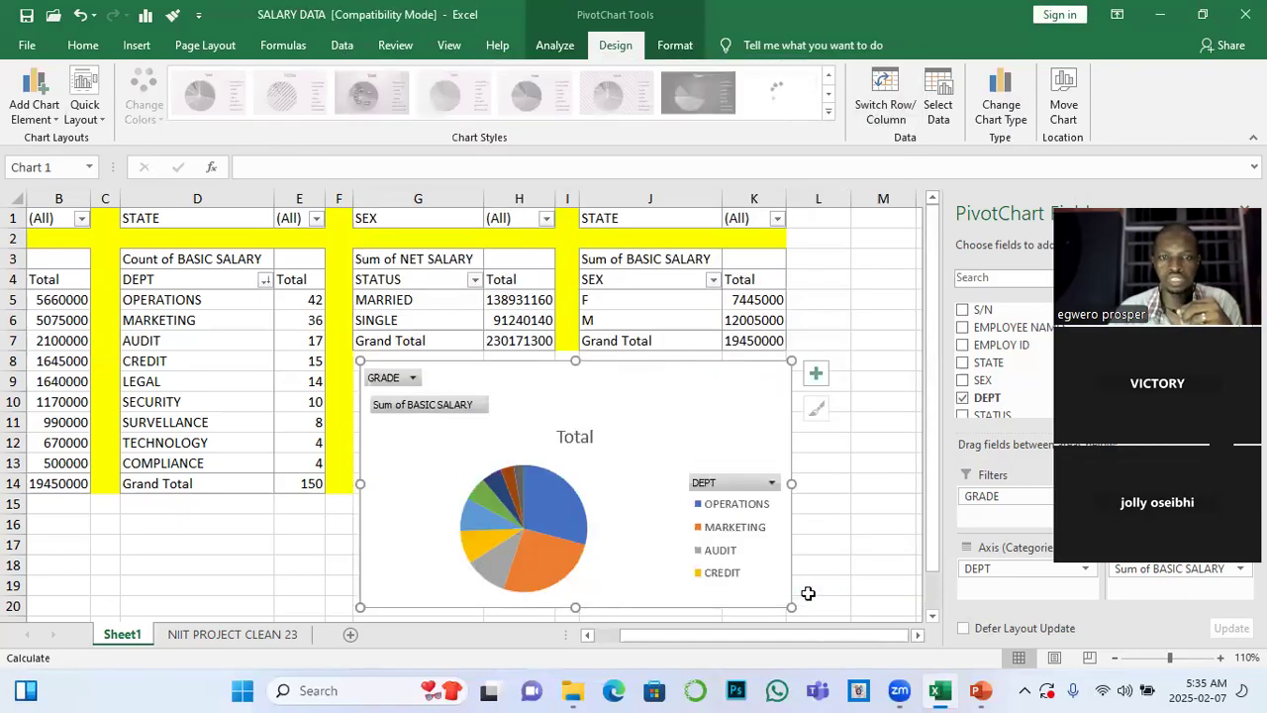
click(884, 107)
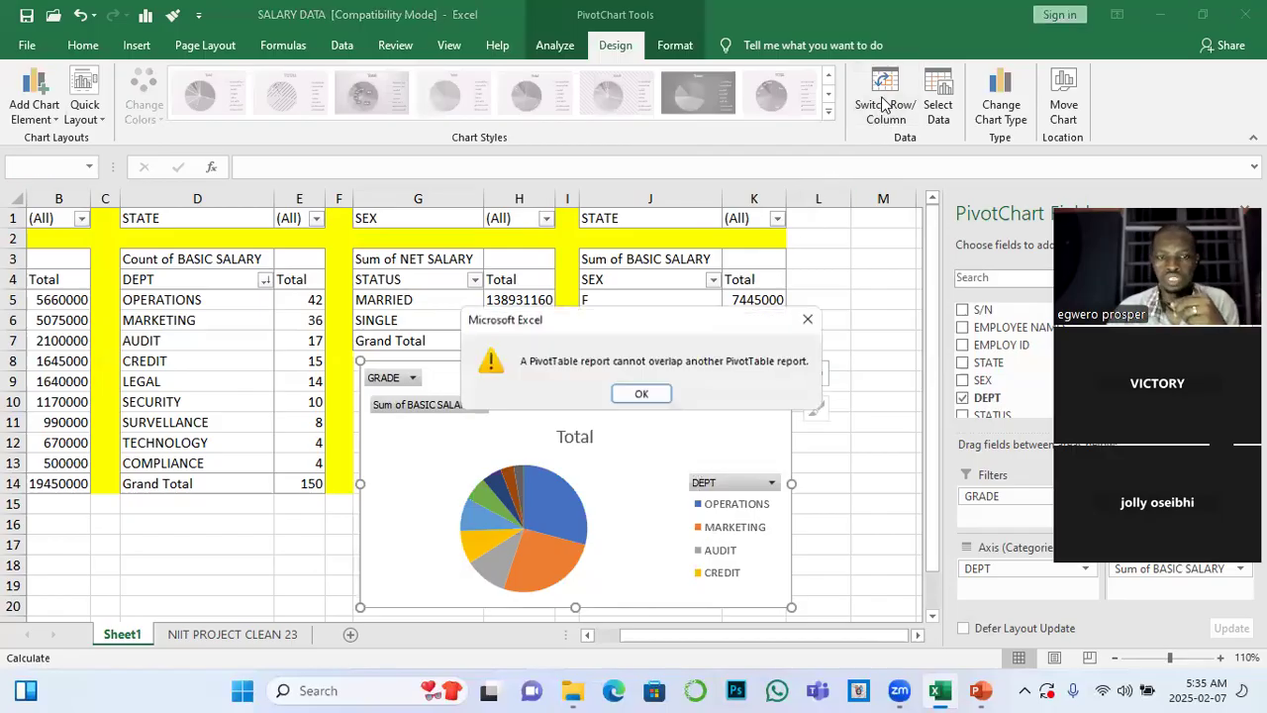
click(640, 394)
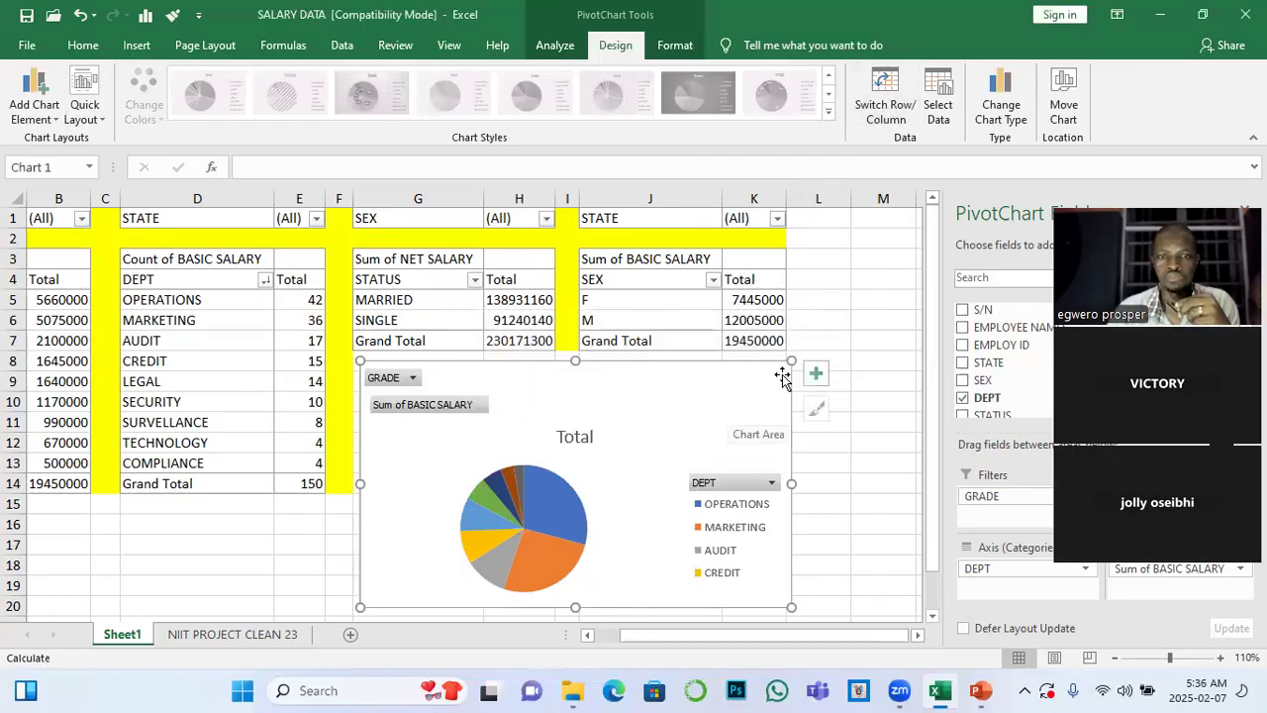
Shrink the pie PivotChart and move it up close beneath the STATUS and SEX PivotTables
drag(791, 361, 754, 388)
mouse_move(664, 426)
mouse_down()
mouse_move(699, 394)
mouse_move(663, 391)
mouse_up()
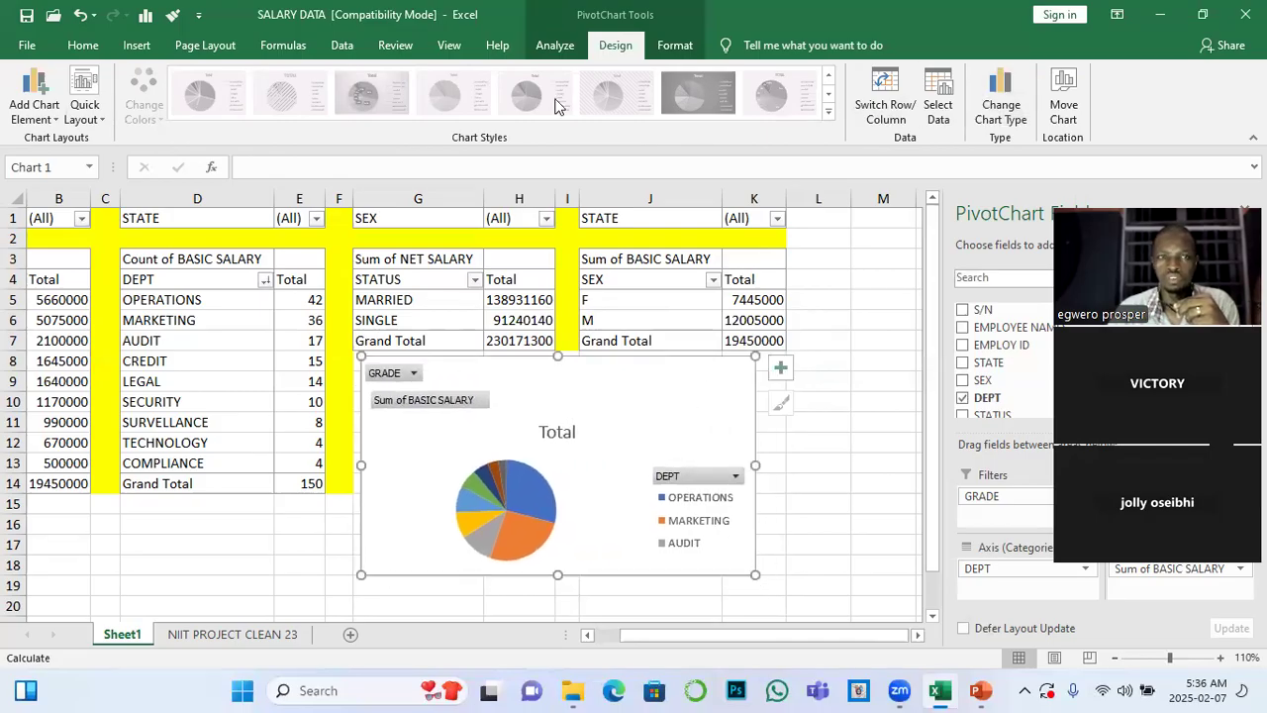
Change the pie PivotChart to a Bar chart, try to switch its rows and columns, and nudge it closer to column F
click(1001, 94)
click(401, 245)
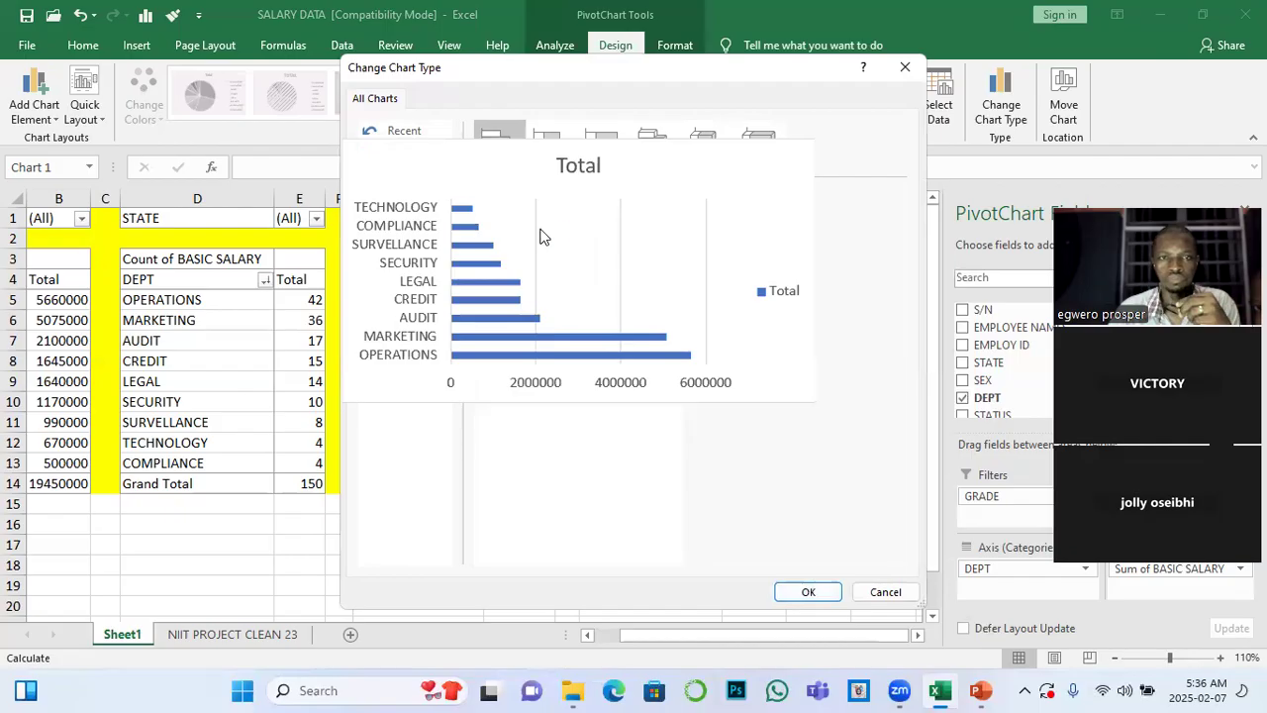
click(795, 592)
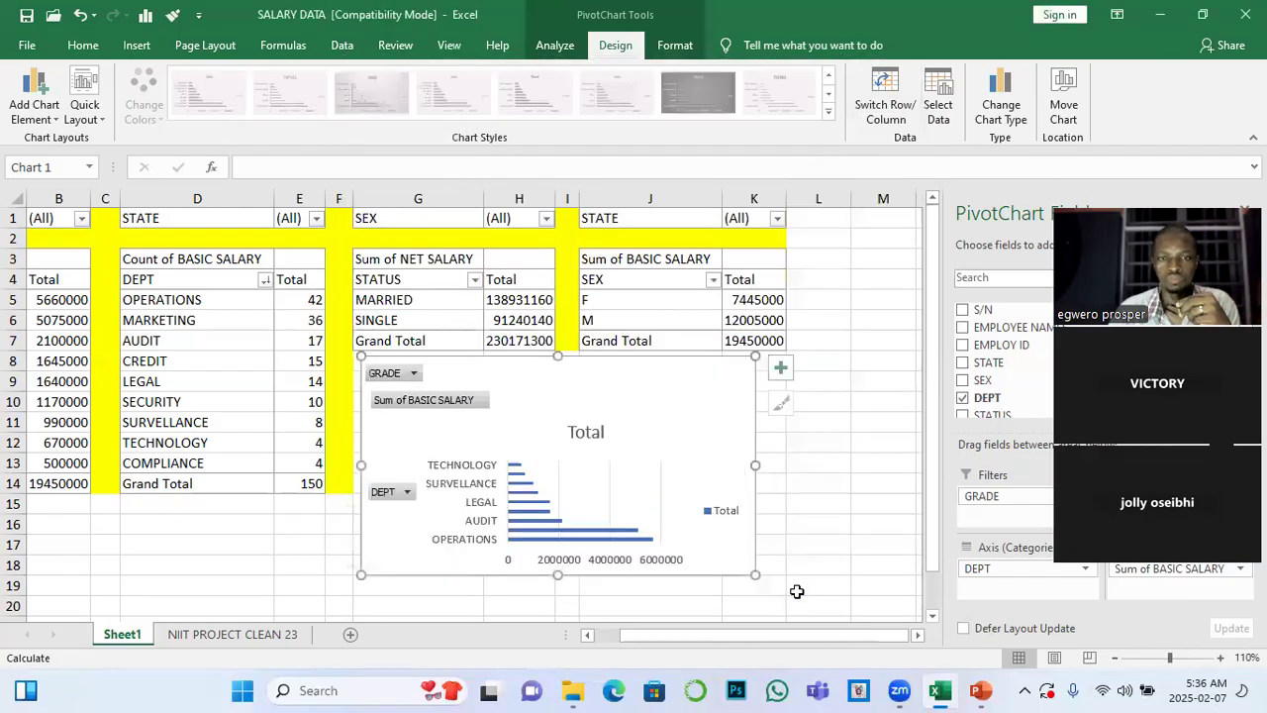
click(877, 107)
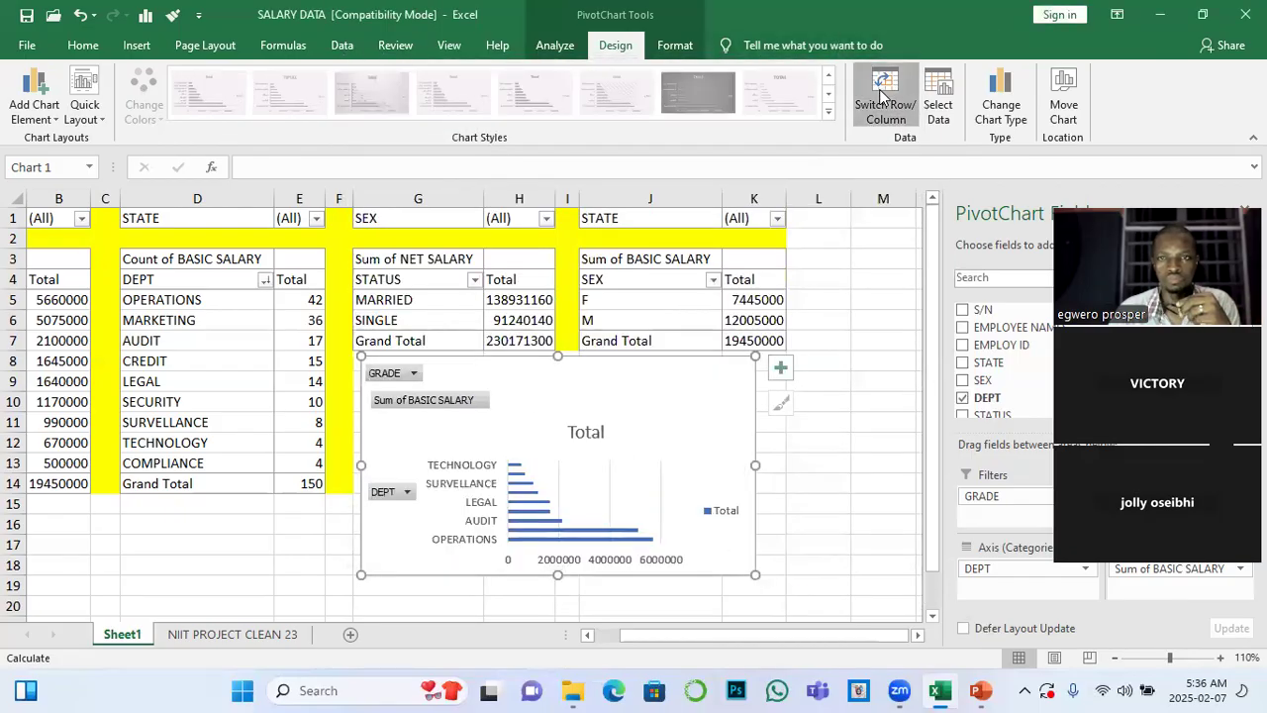
click(641, 394)
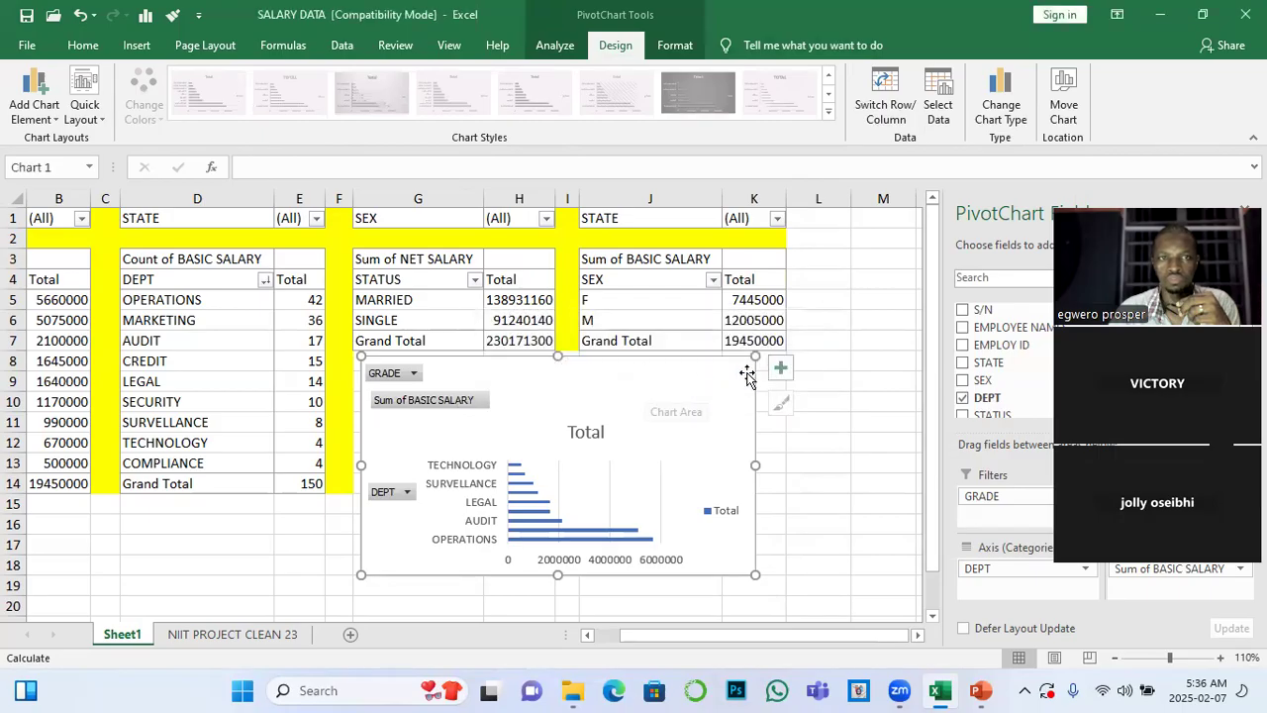
mouse_move(651, 368)
mouse_down()
mouse_move(679, 365)
mouse_move(642, 369)
mouse_up()
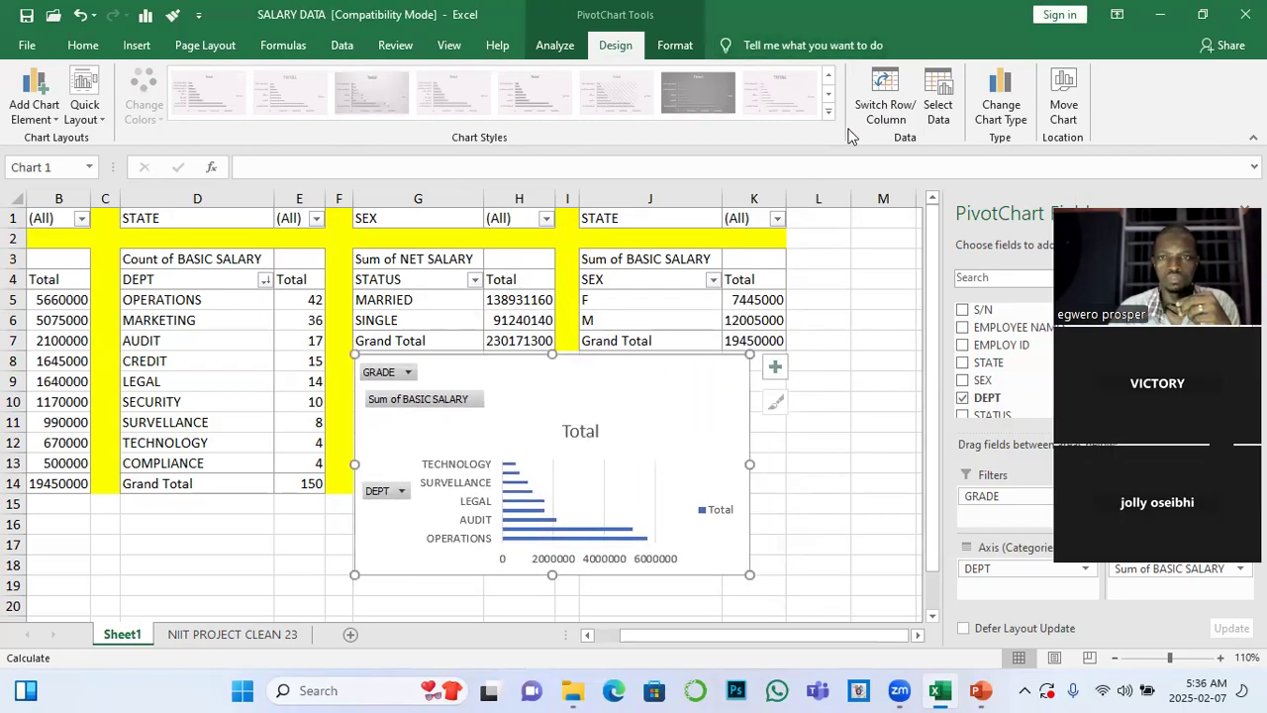
Fill the bar PivotChart's chart area with the darkest near-black theme colour and set its text colour to white
click(674, 44)
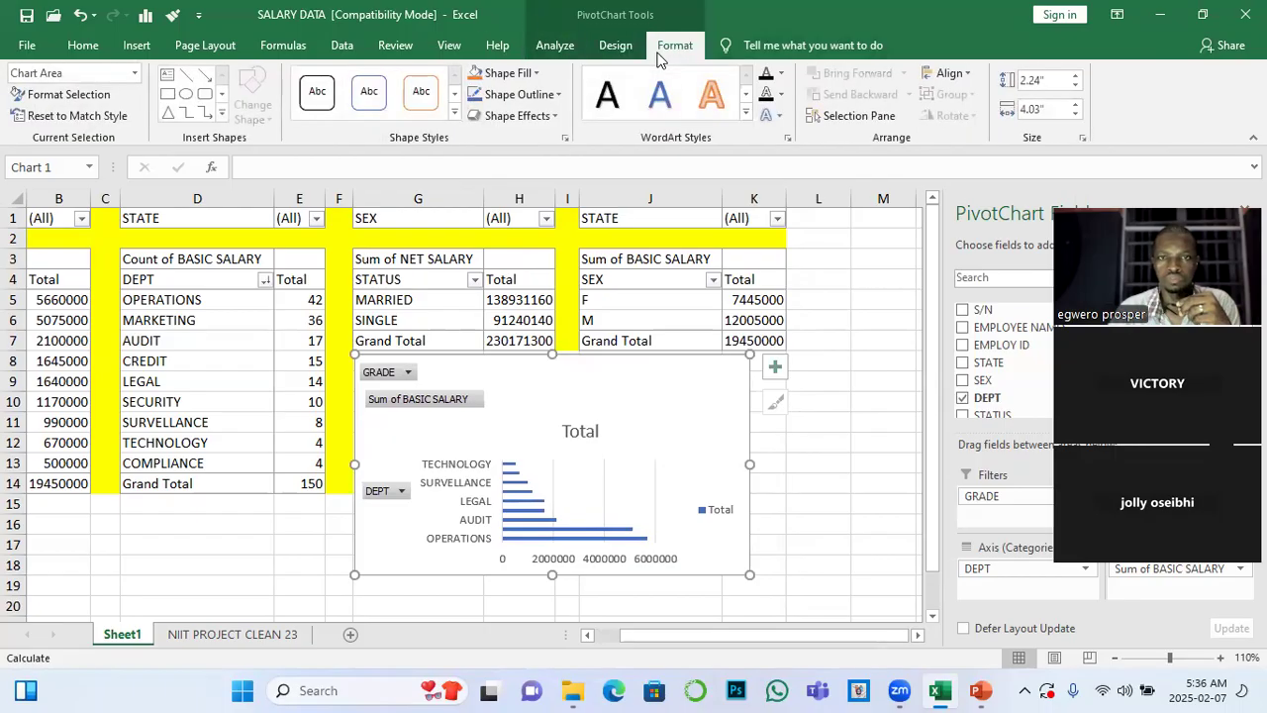
click(536, 73)
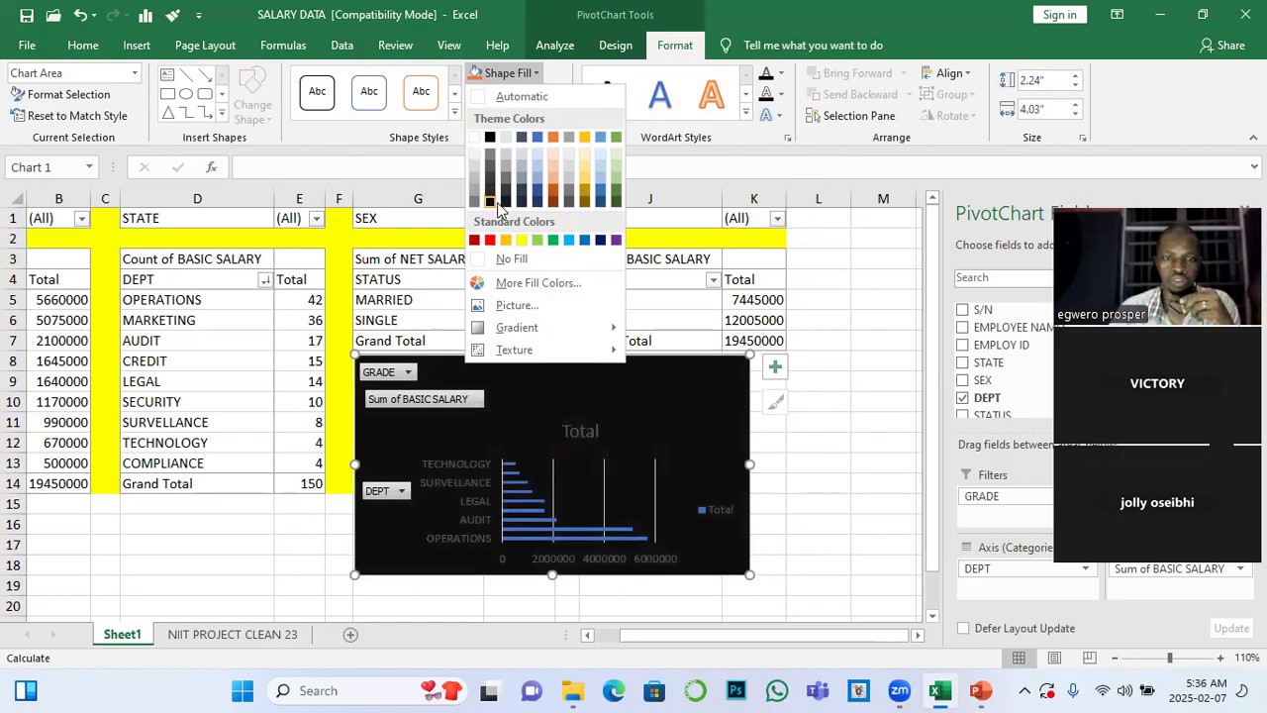
click(491, 202)
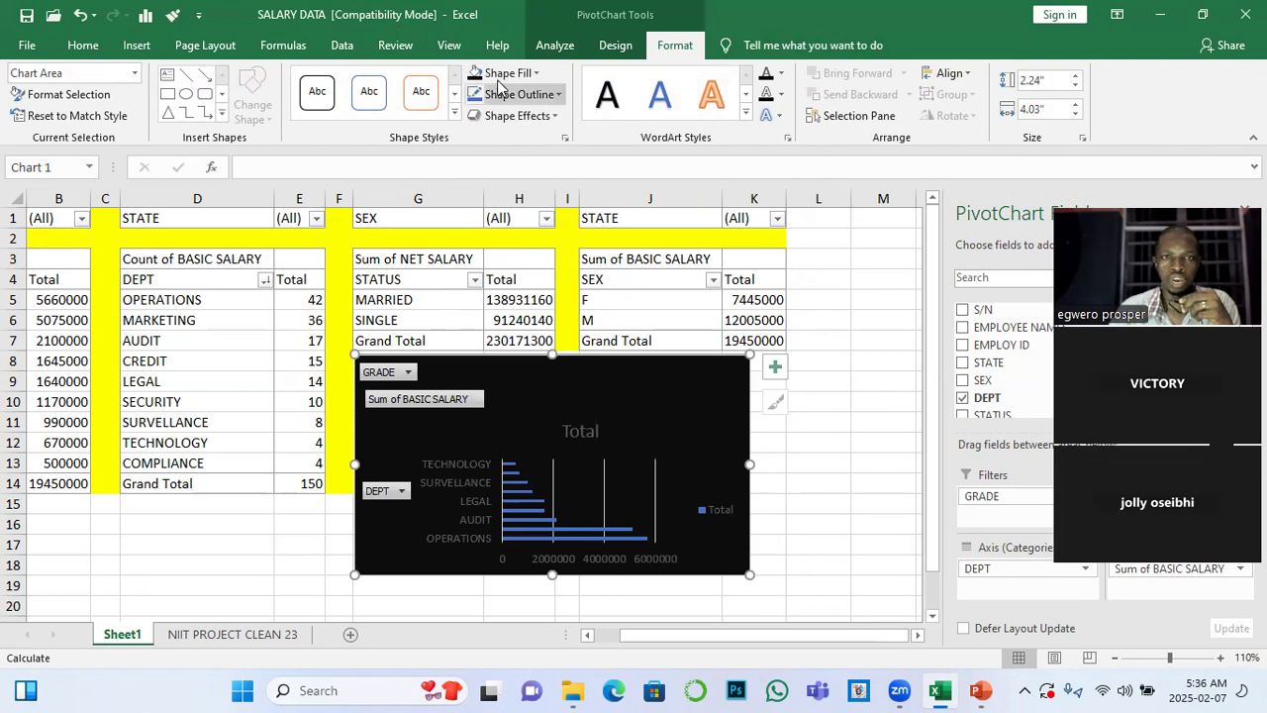
click(94, 50)
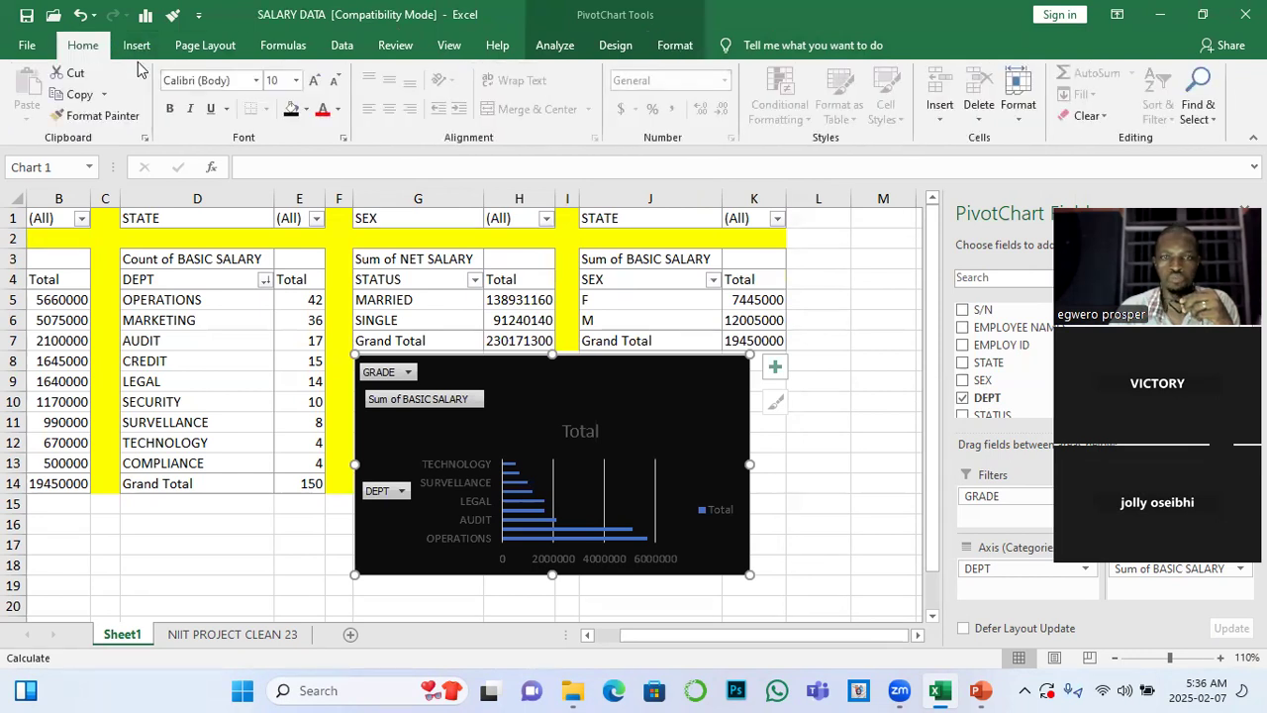
click(338, 110)
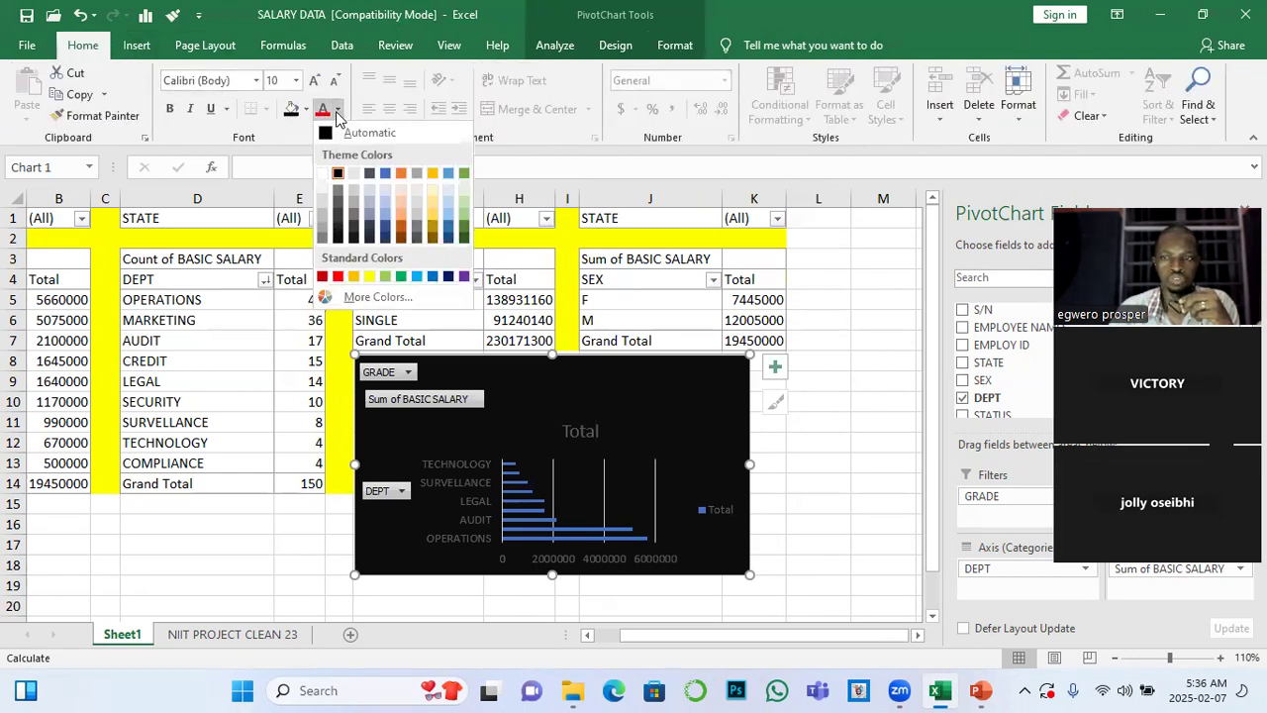
click(321, 176)
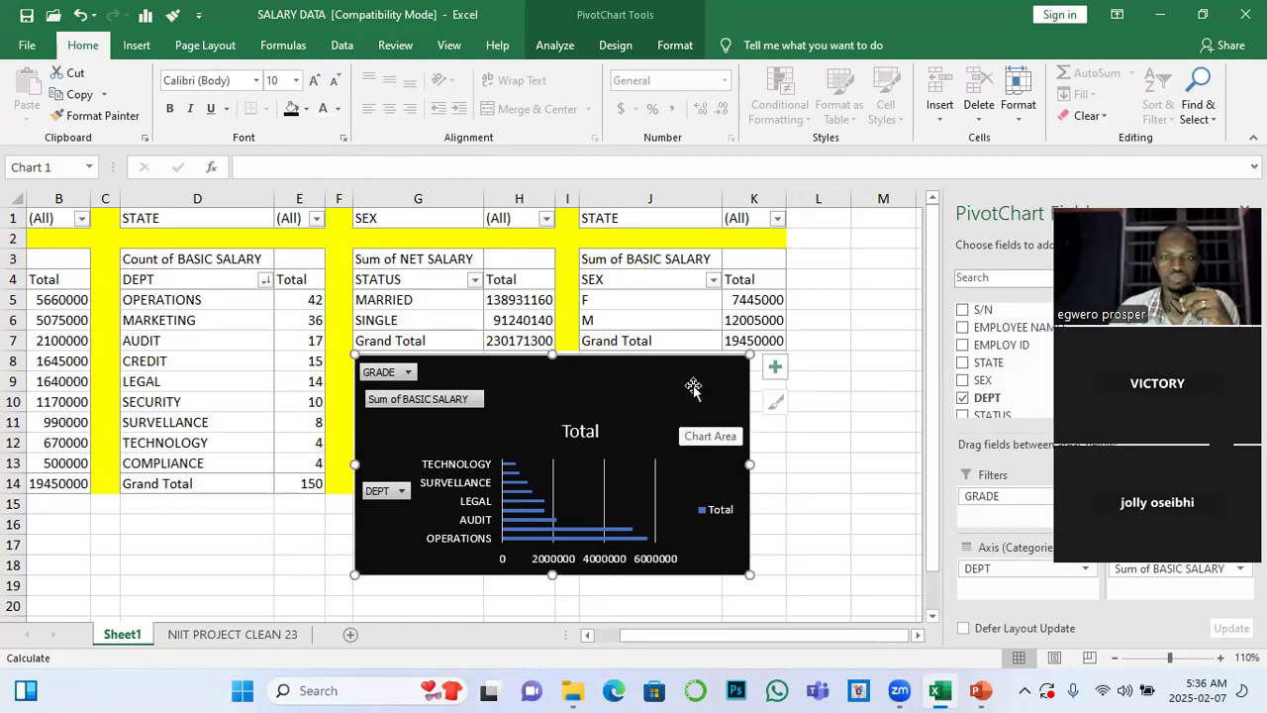
Widen the black bar PivotChart to span from column F to the end of column K beneath the STATUS and SEX PivotTables
drag(749, 464, 782, 465)
drag(521, 416, 506, 413)
drag(767, 463, 784, 462)
Insert a Clustered Column PivotChart from the PivotTable that counts basic salary by DEPT
scroll(235, 511, down, 1)
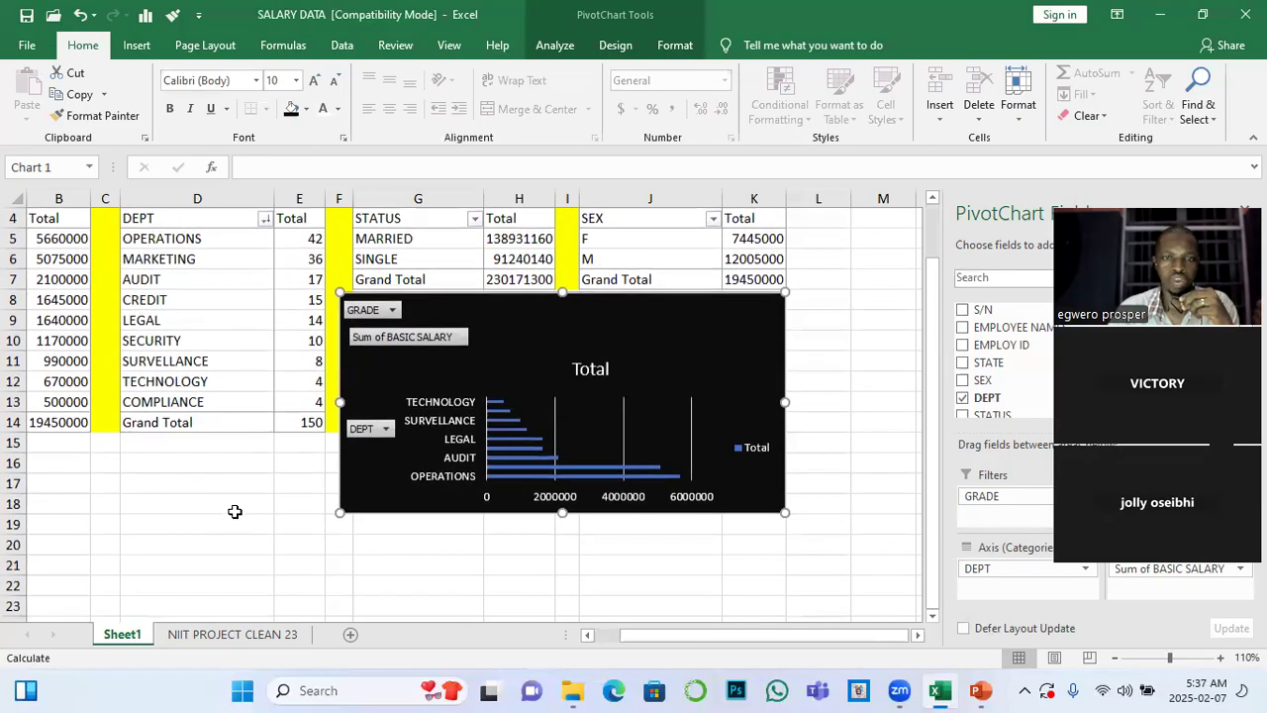
scroll(238, 510, up, 1)
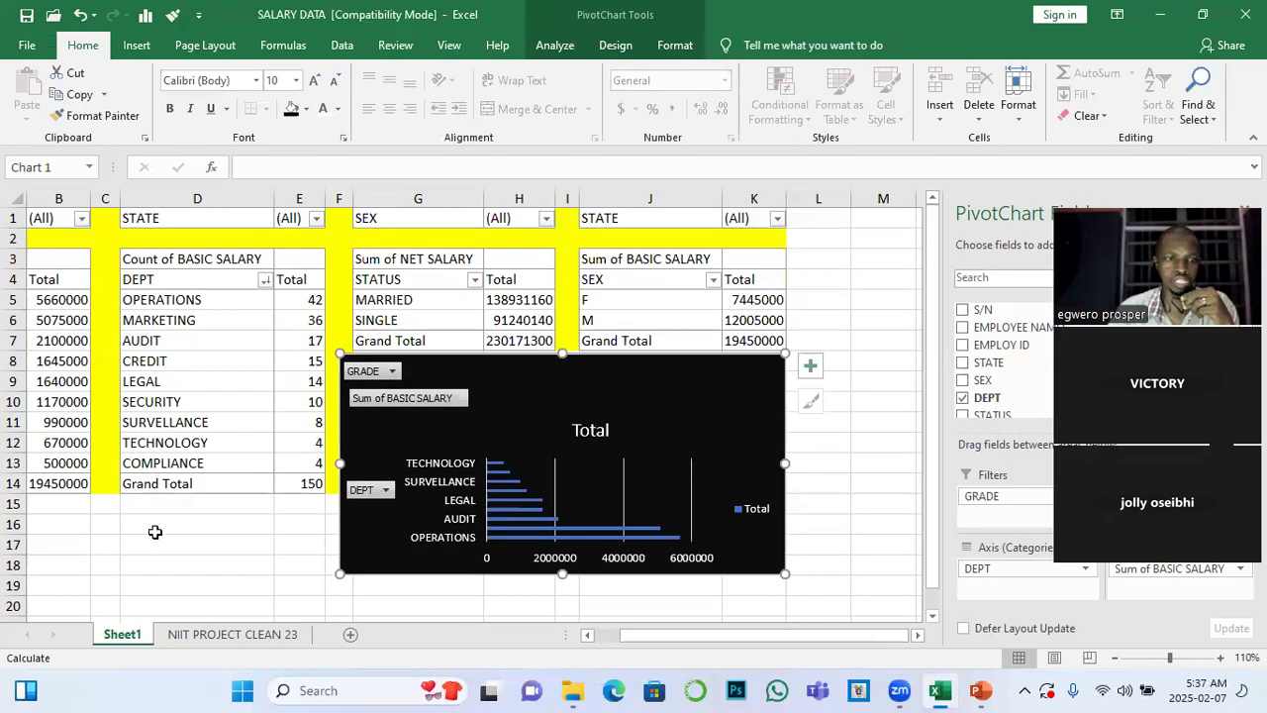
scroll(243, 512, down, 1)
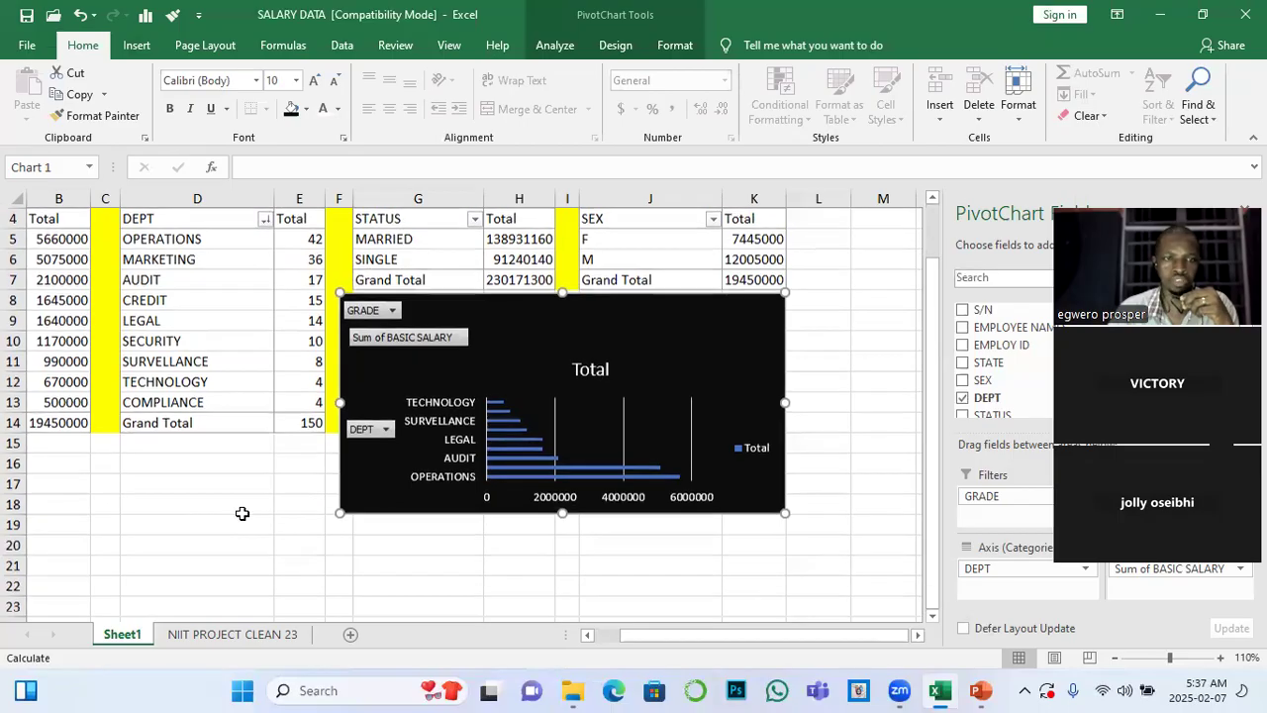
click(176, 340)
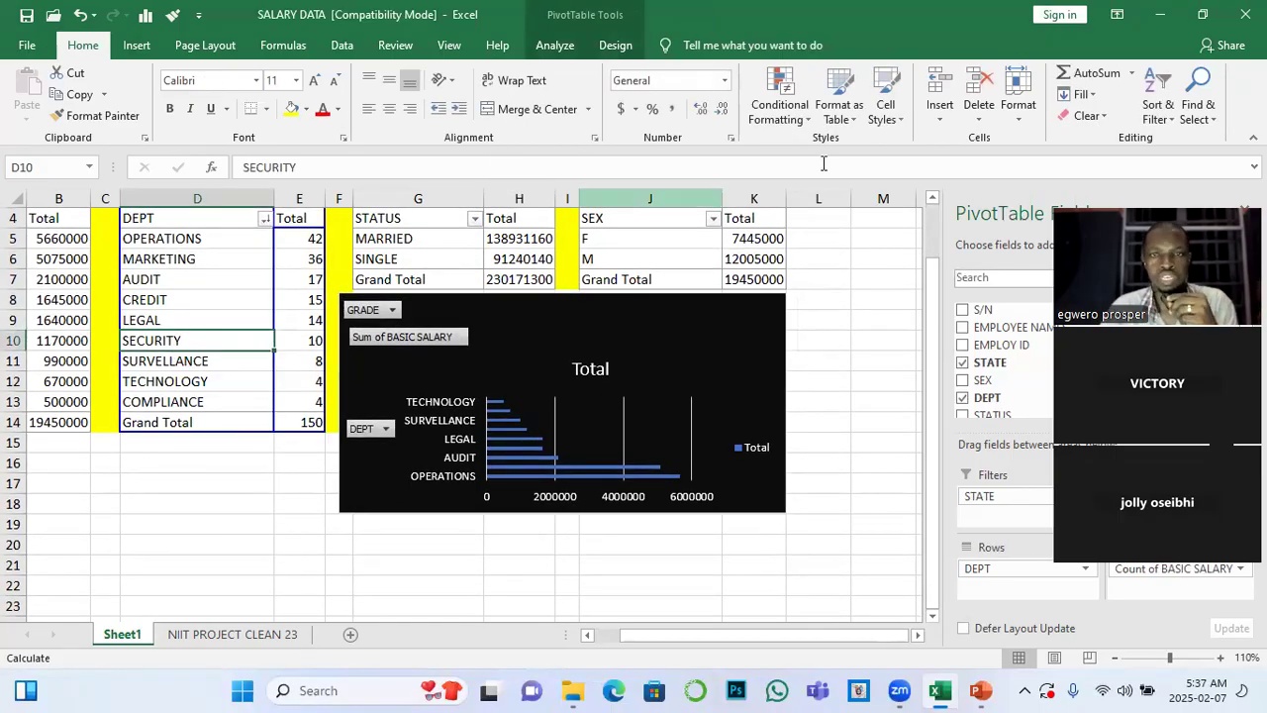
click(554, 45)
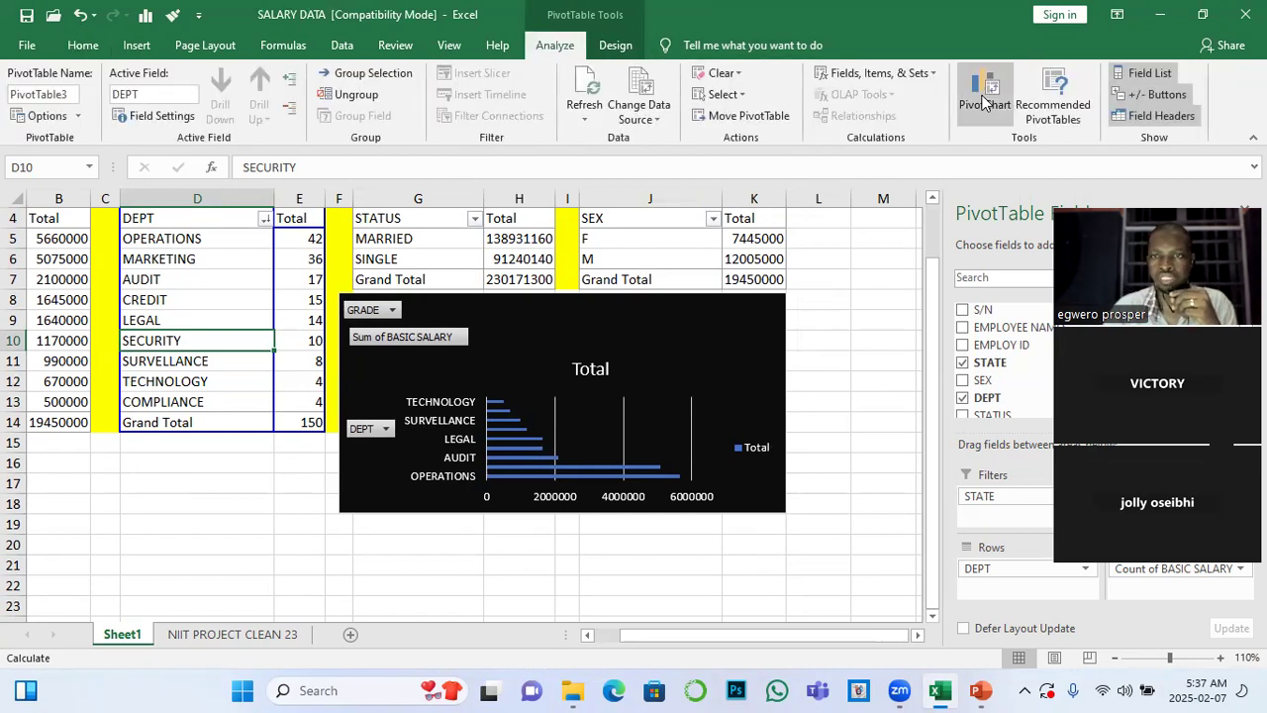
click(985, 94)
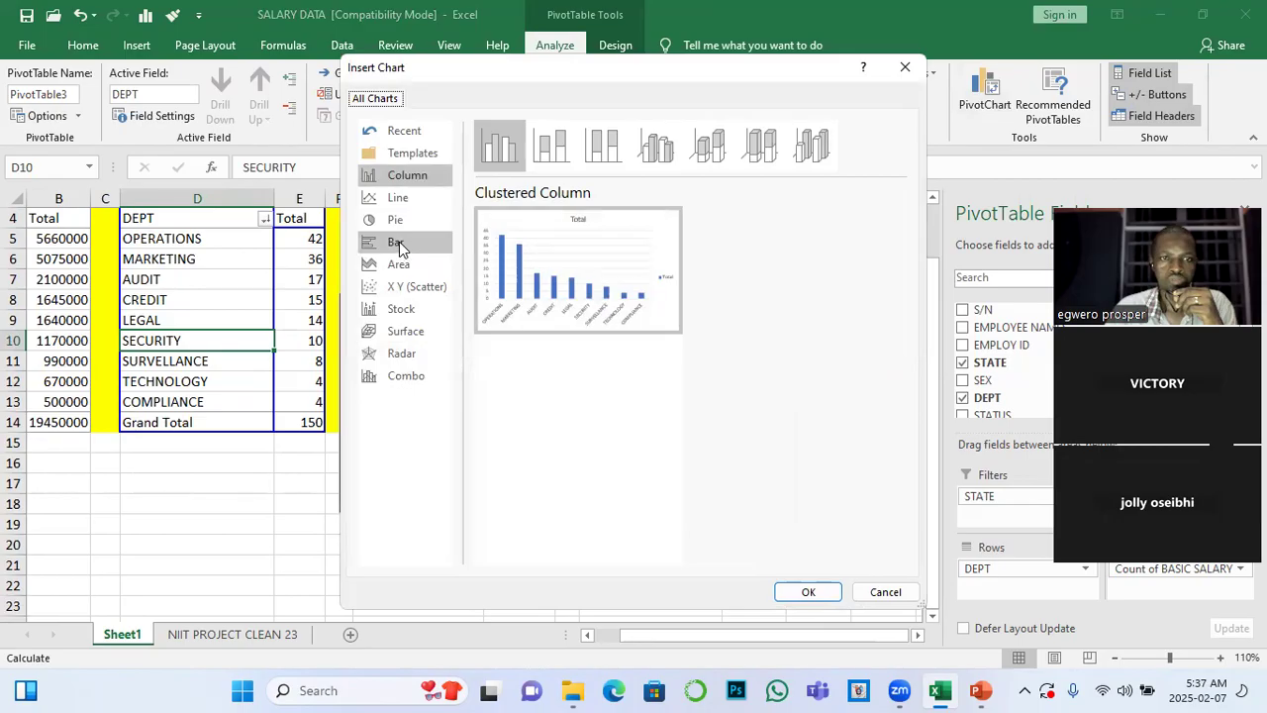
click(401, 178)
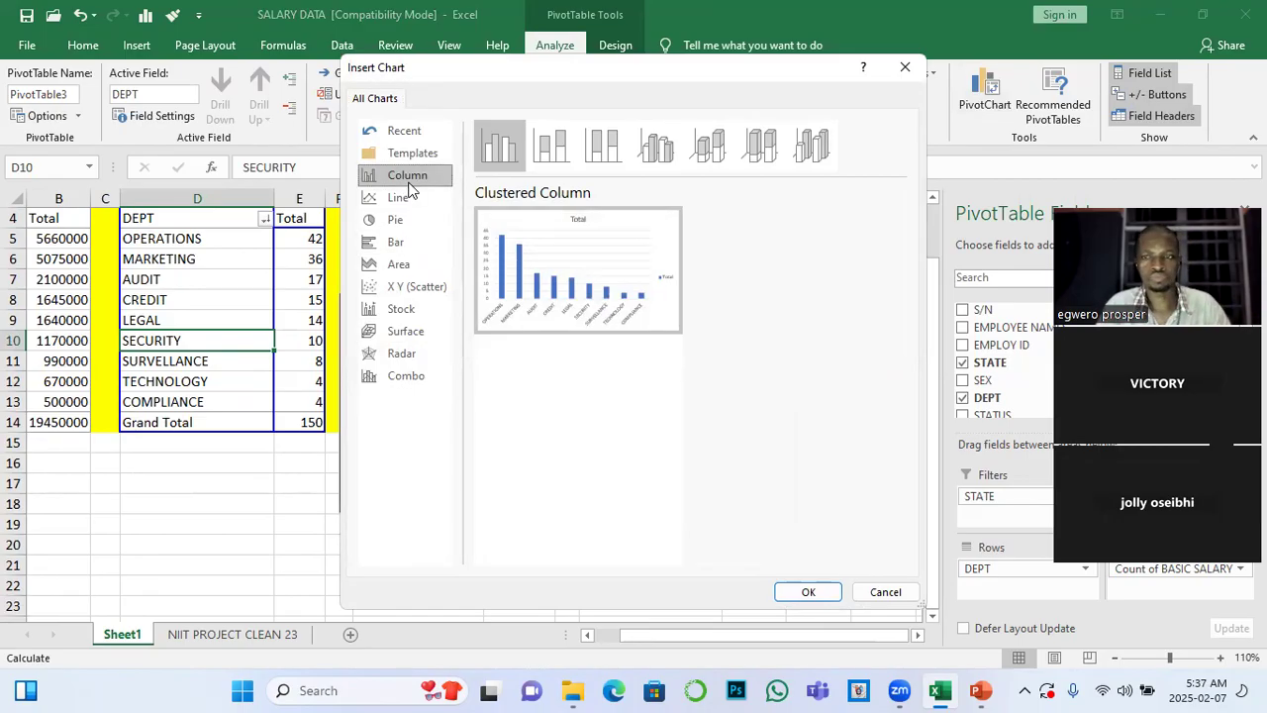
mouse_move(555, 297)
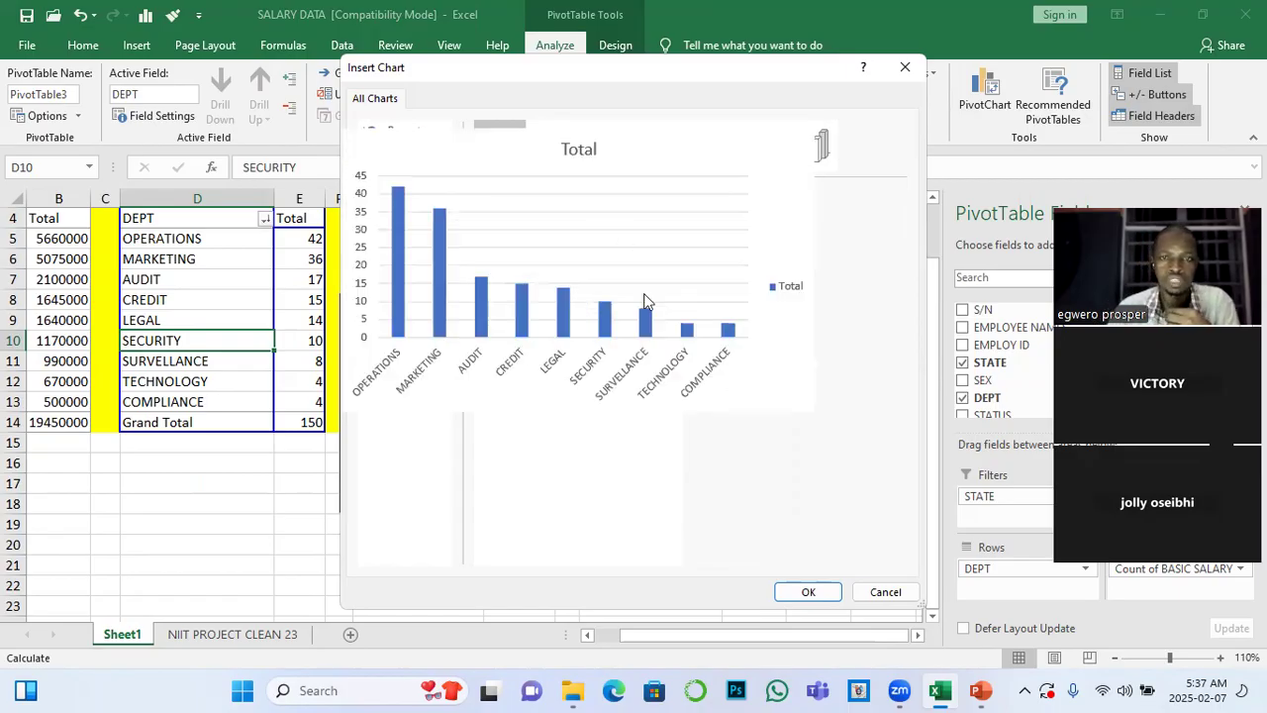
click(808, 591)
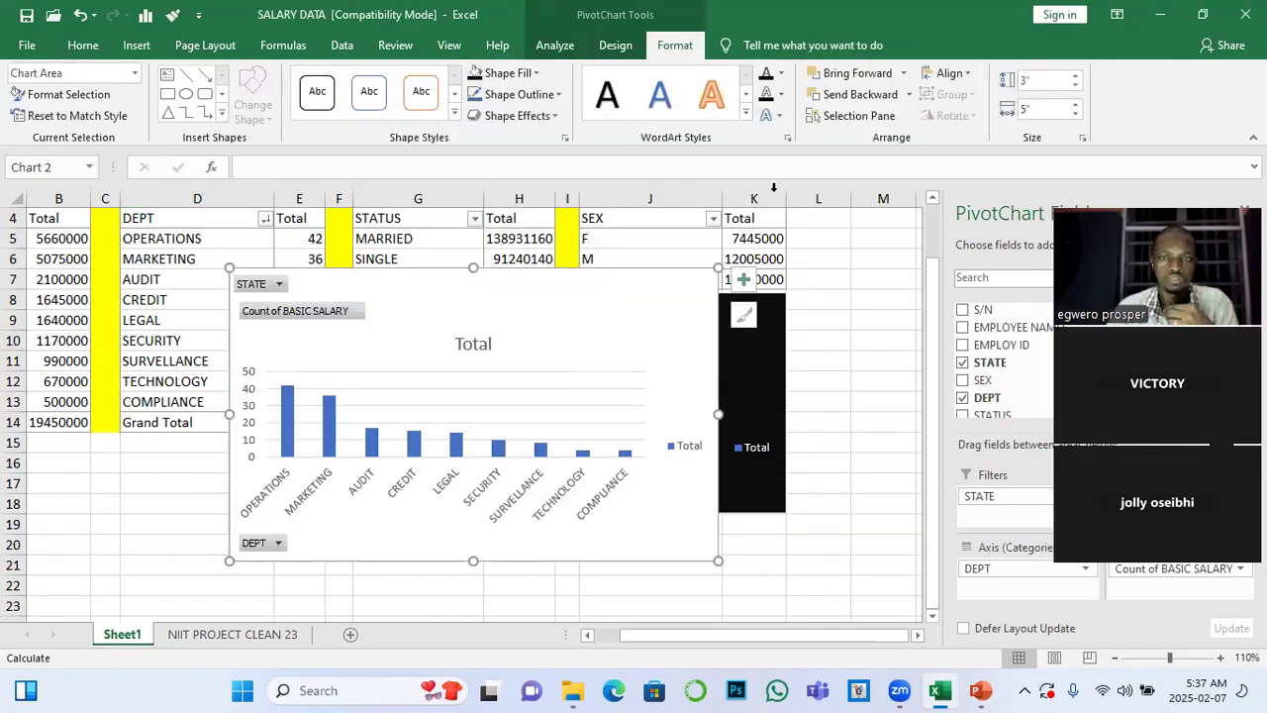
Try to switch the rows and columns of the new column PivotChart
click(615, 45)
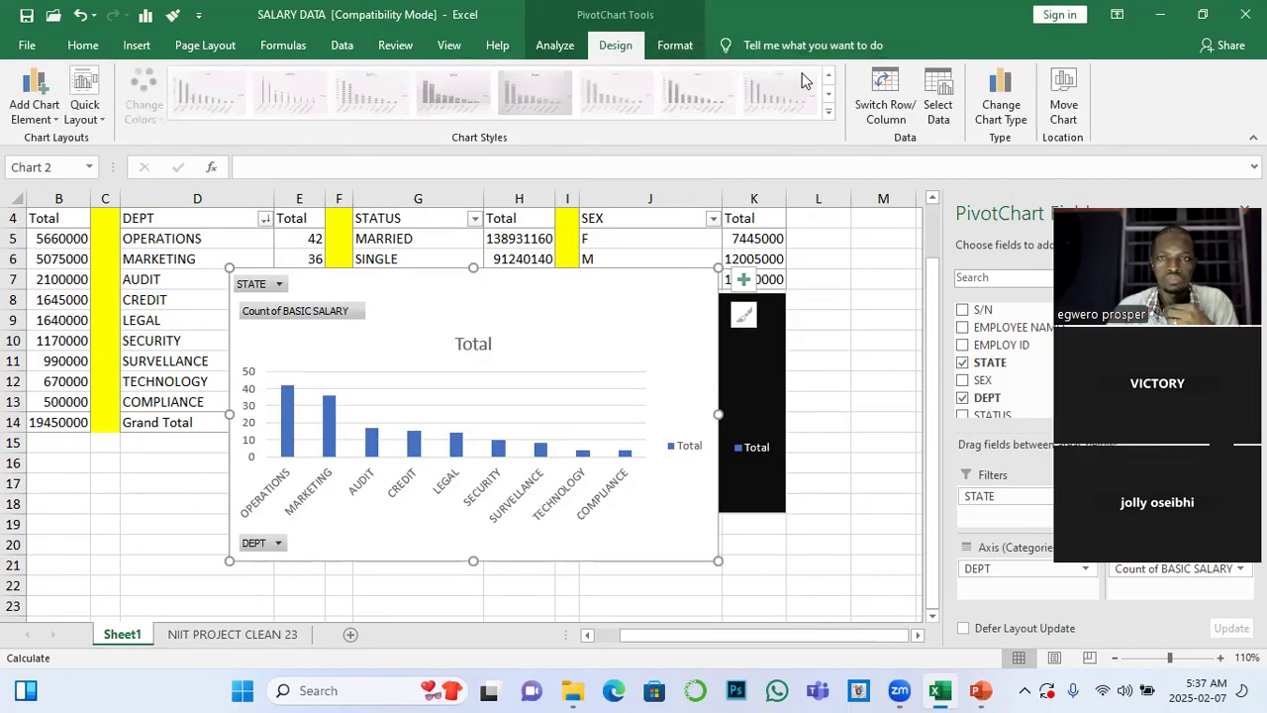
click(879, 104)
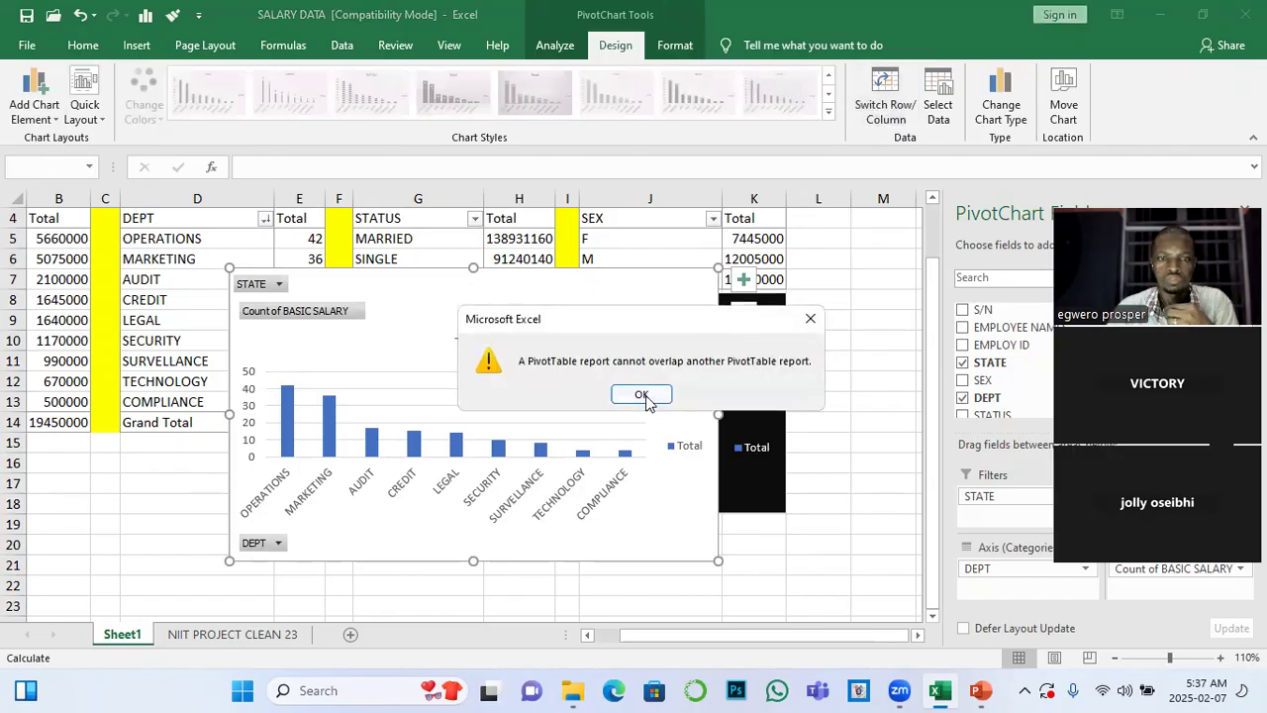
click(641, 395)
Move the column PivotChart beneath the DEPT PivotTables and shrink it to fit beside the black bar chart
drag(518, 288, 258, 445)
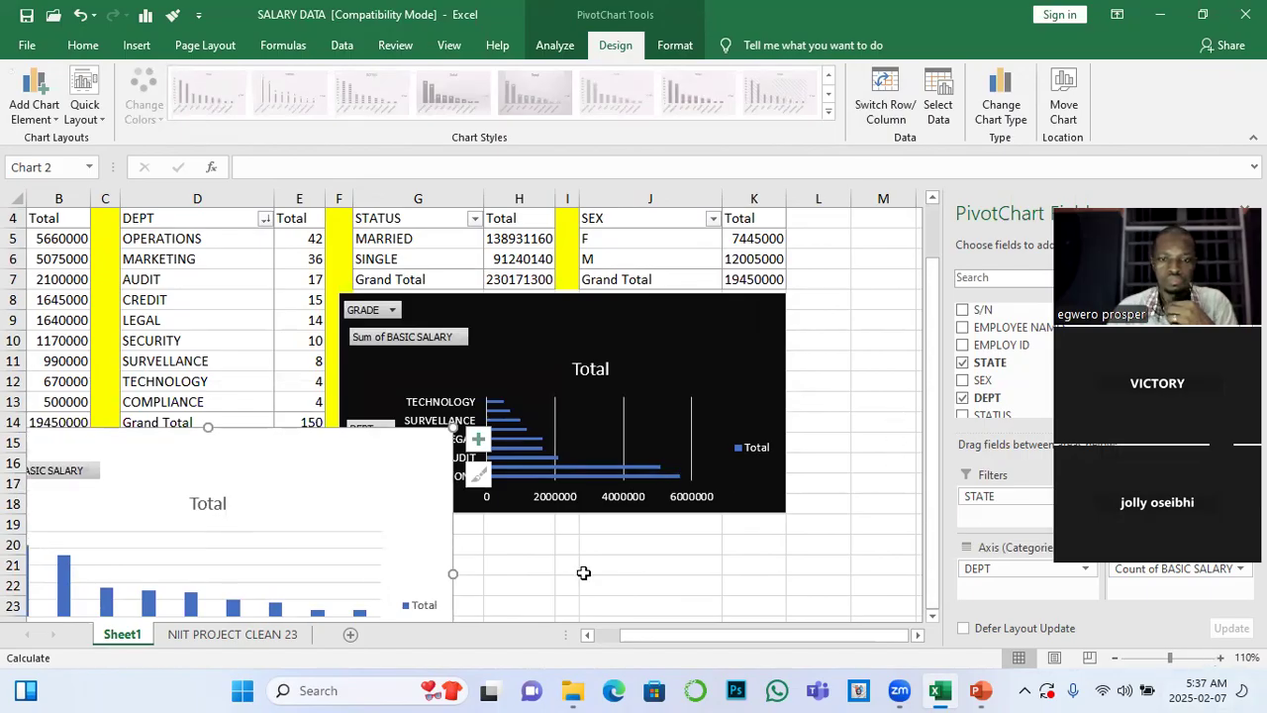
scroll(396, 576, down, 2)
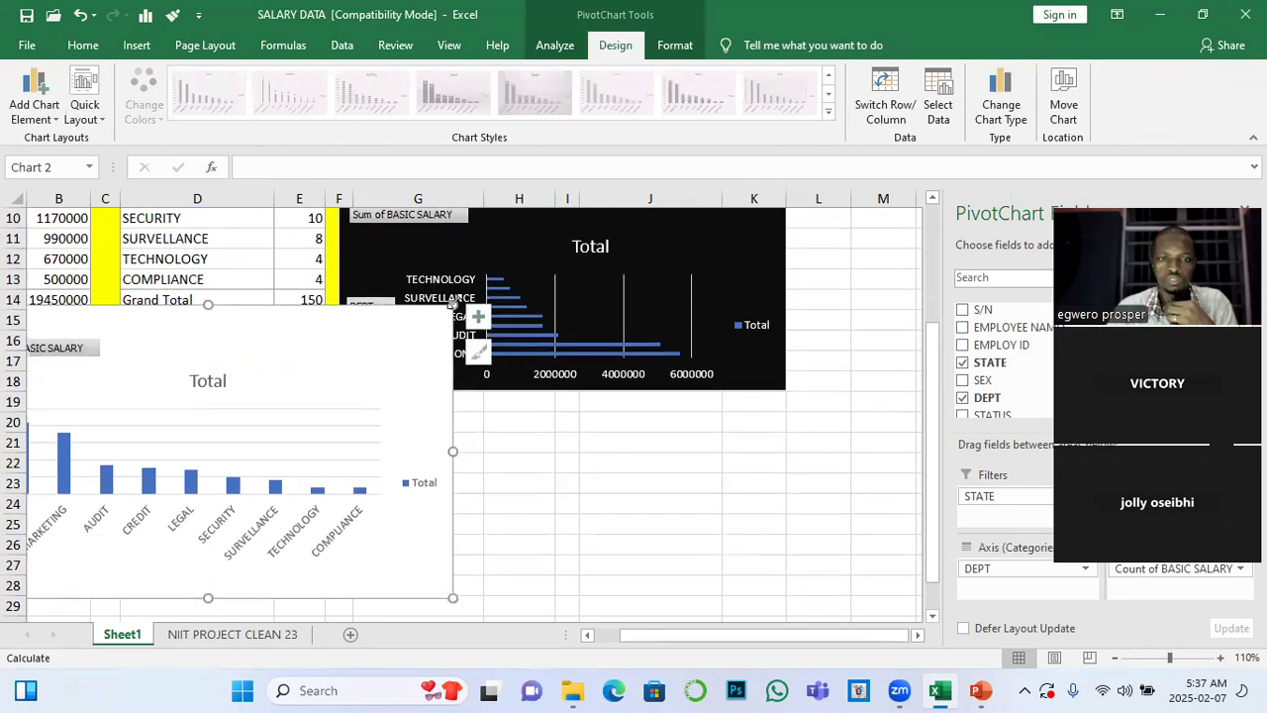
drag(451, 303, 374, 391)
mouse_move(248, 411)
mouse_down()
mouse_move(198, 334)
mouse_move(211, 340)
mouse_up()
scroll(222, 386, up, 1)
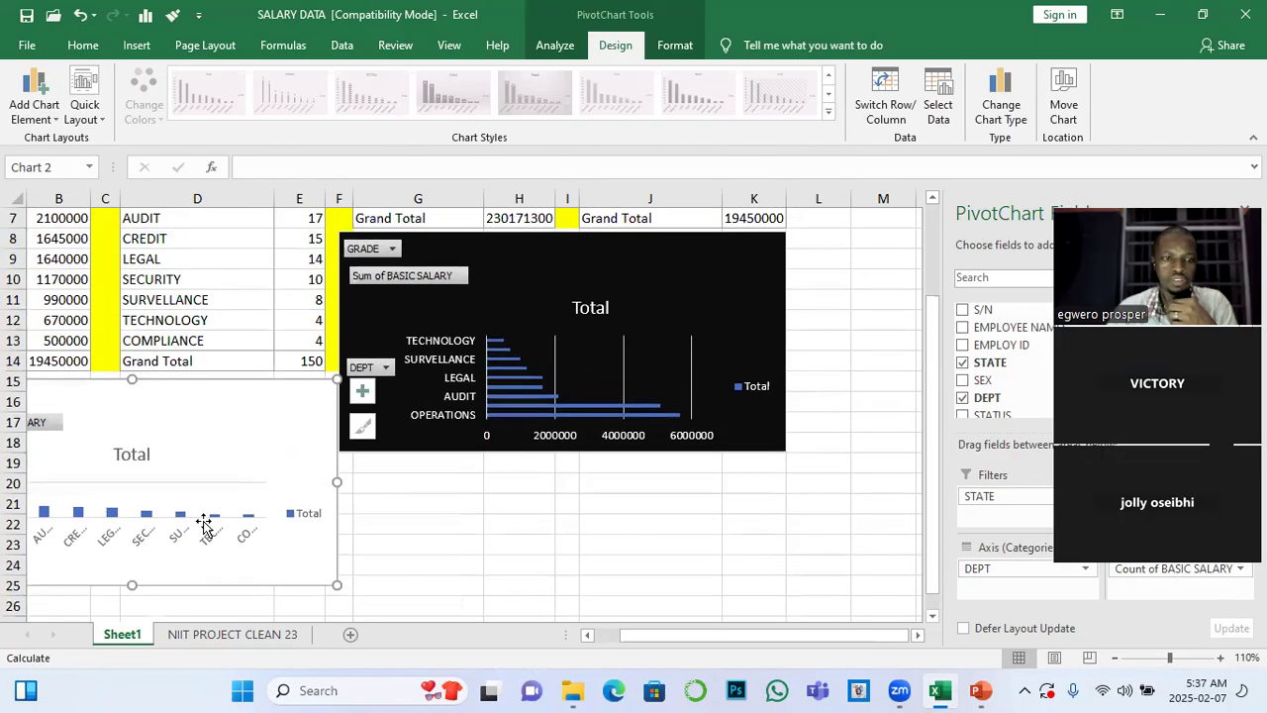
Stretch the column PivotChart downward to about row 31 so it is taller
scroll(161, 495, down, 3)
drag(130, 417, 123, 525)
scroll(162, 469, up, 2)
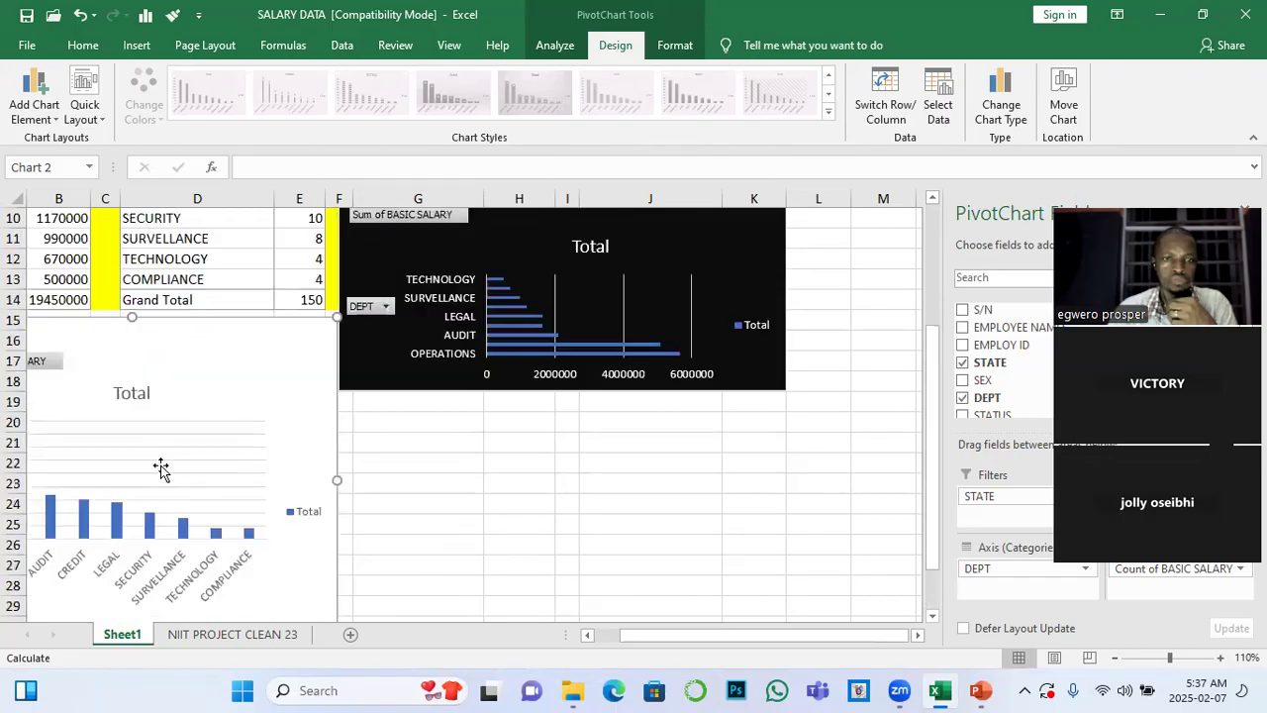
scroll(529, 469, up, 2)
scroll(477, 532, down, 1)
scroll(477, 531, down, 1)
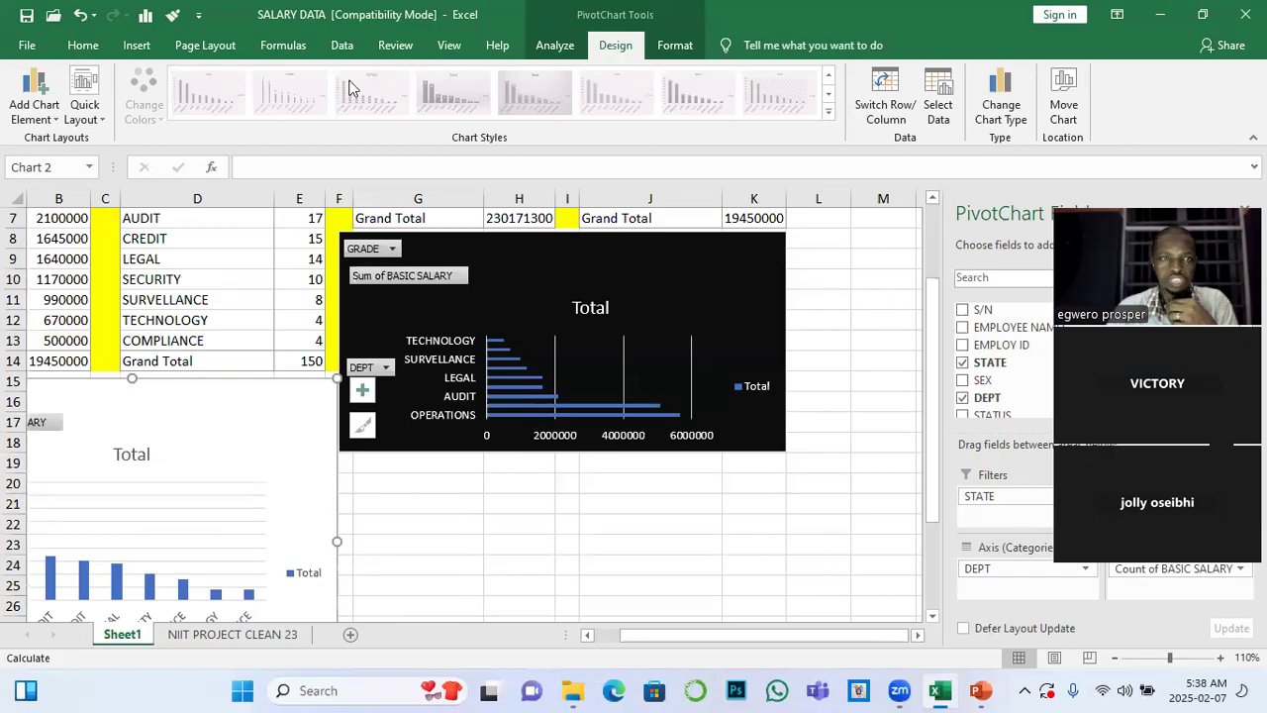
Narrow the column PivotChart slightly so its edge stays within column E
scroll(280, 429, down, 3)
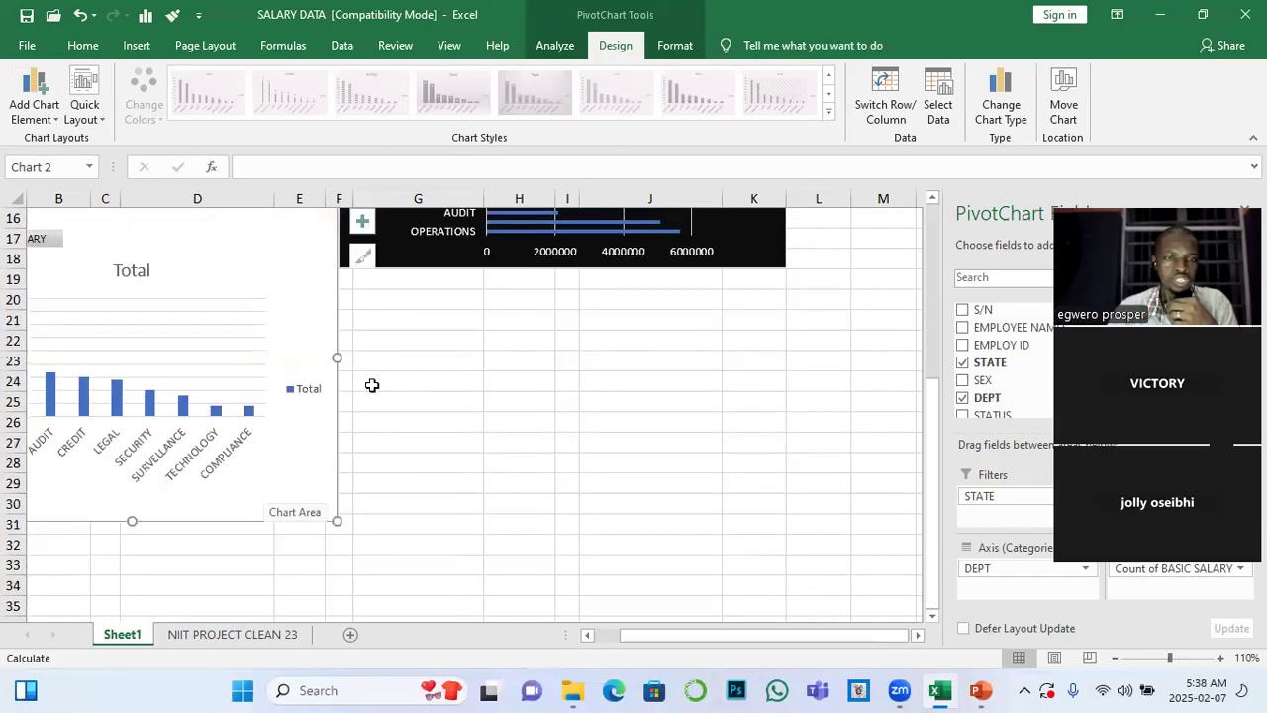
scroll(373, 385, up, 1)
scroll(333, 313, up, 2)
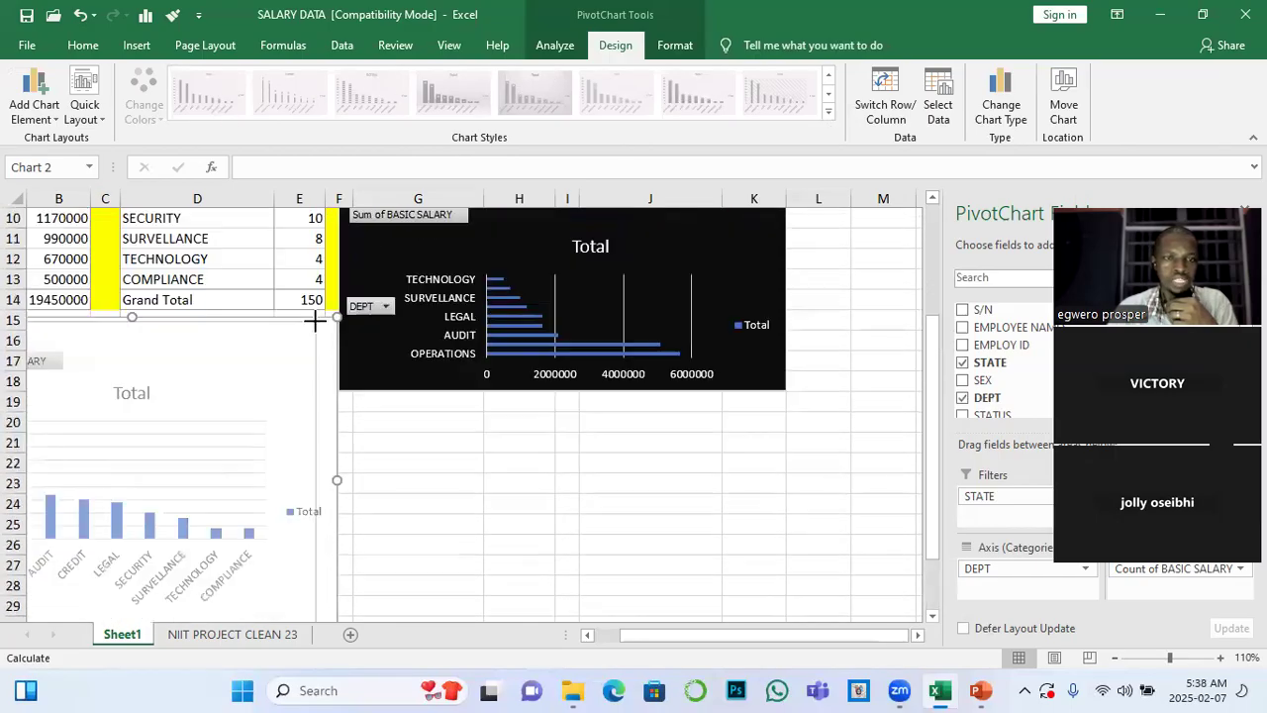
scroll(342, 410, down, 1)
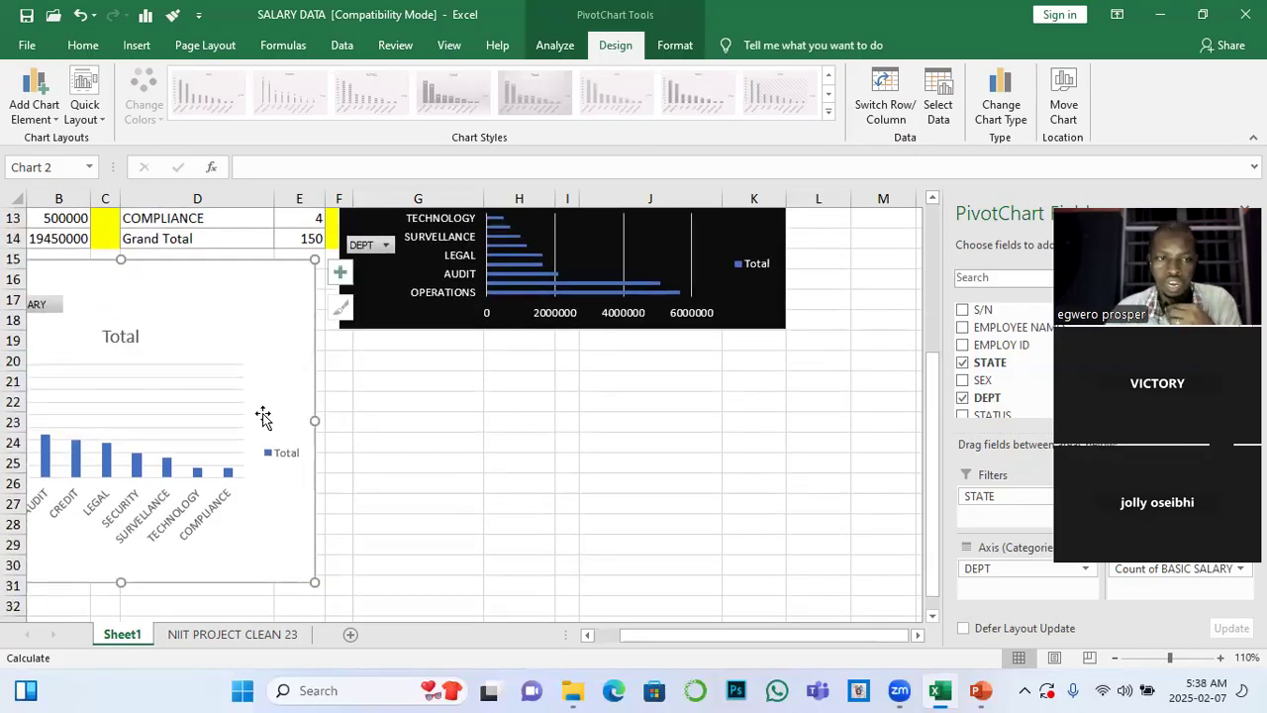
scroll(263, 416, up, 3)
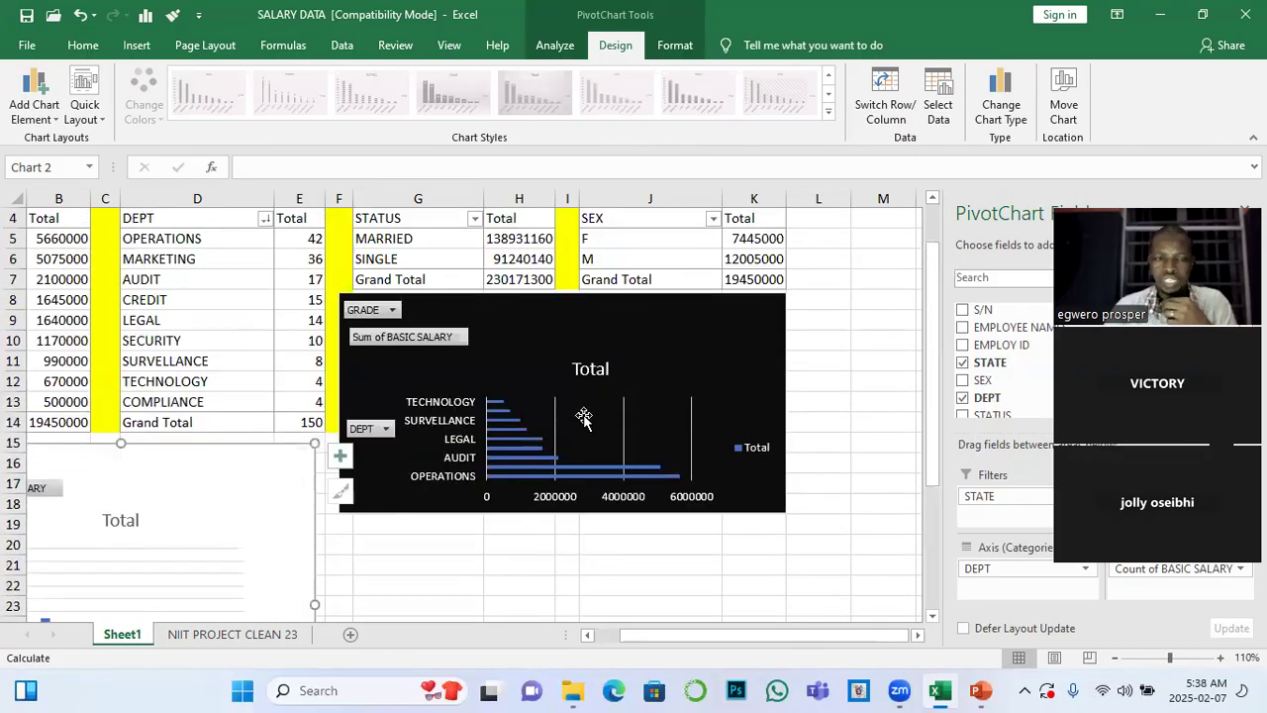
Add Outside End data labels to the black bar PivotChart of basic salary by DEPT
click(545, 339)
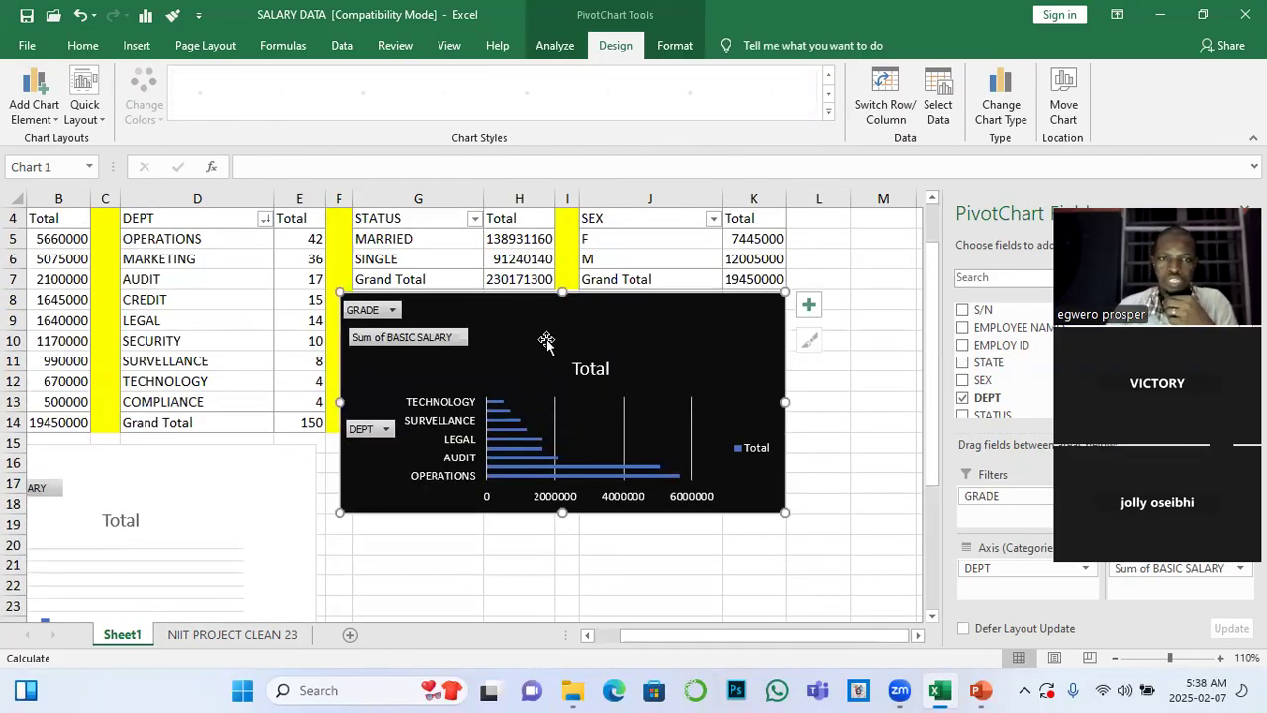
click(52, 120)
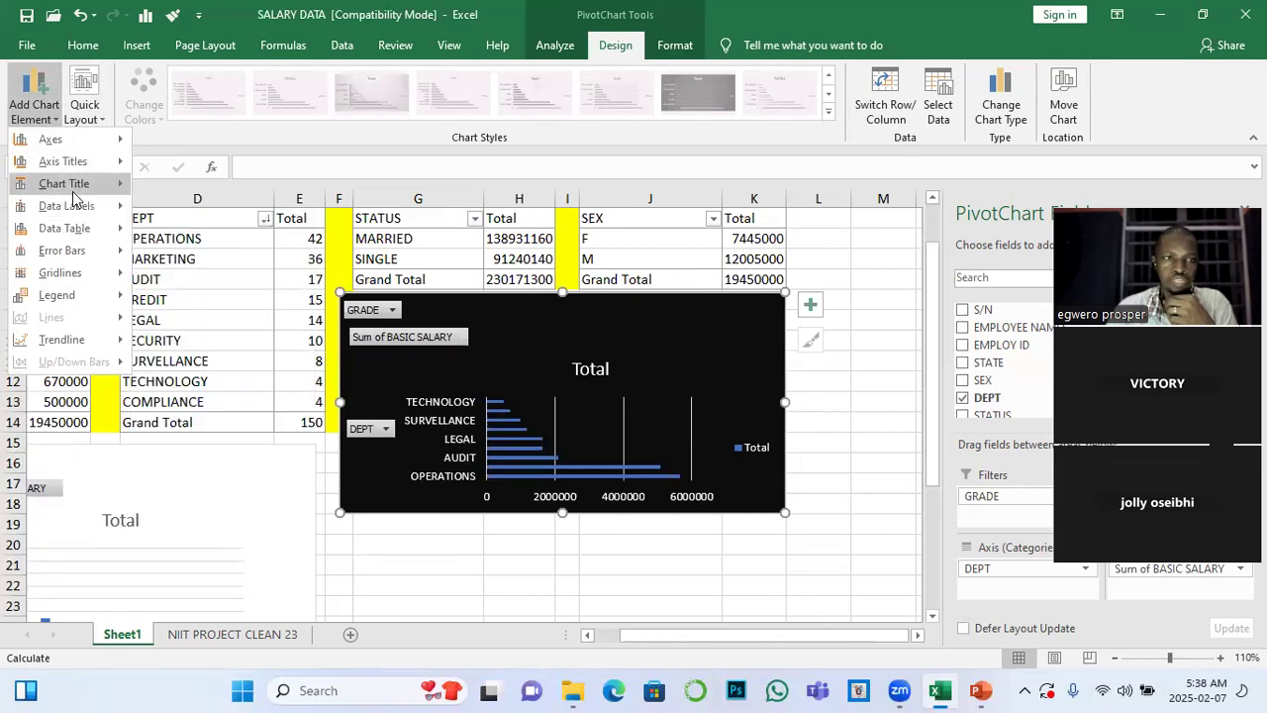
mouse_move(87, 261)
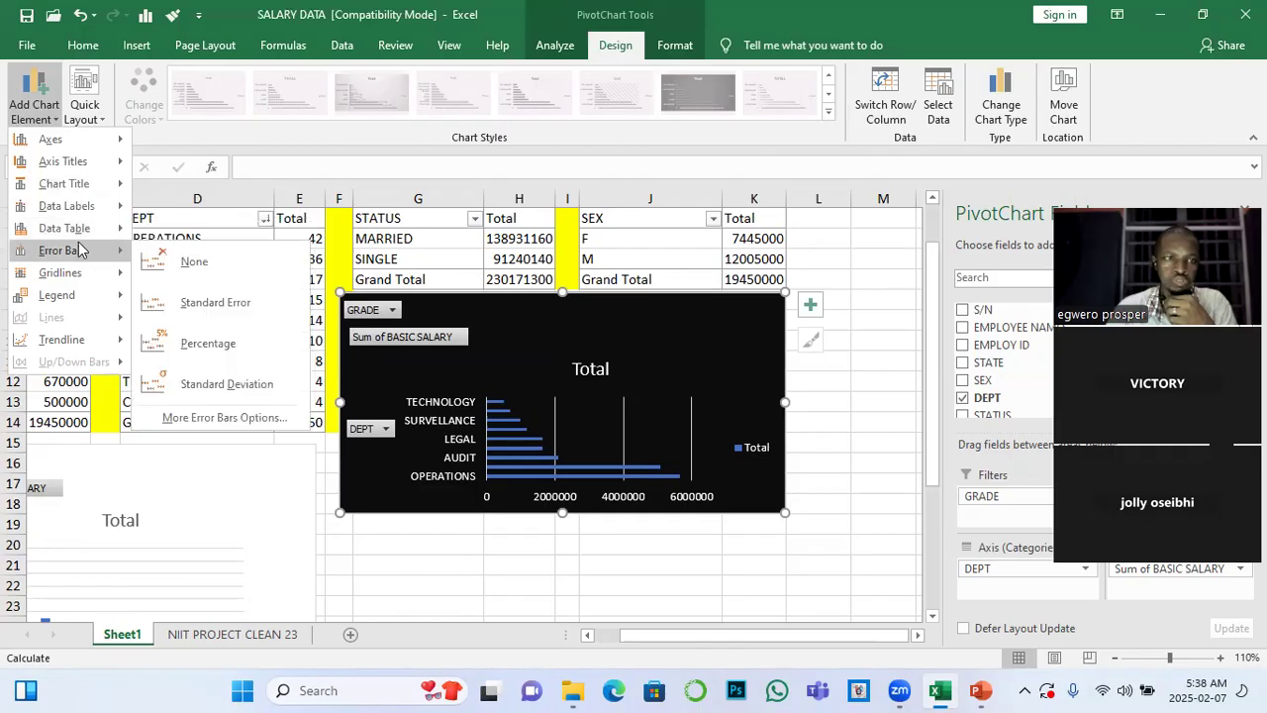
mouse_move(81, 216)
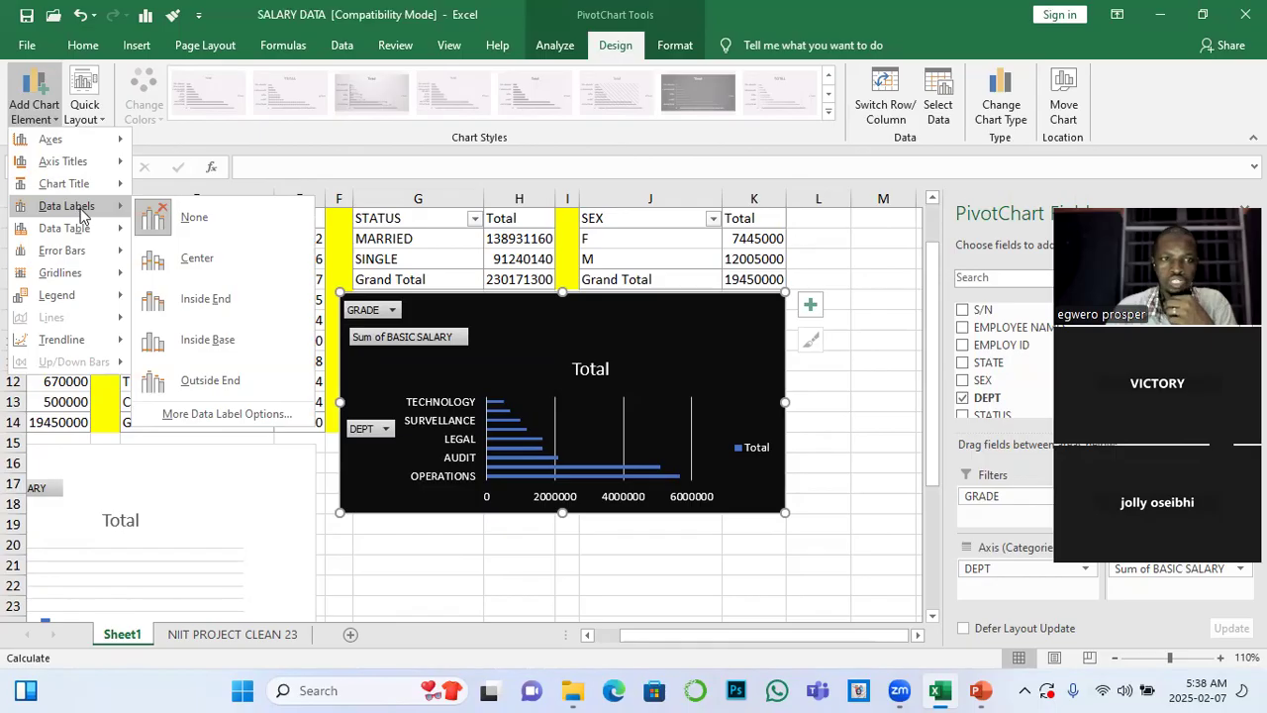
click(242, 373)
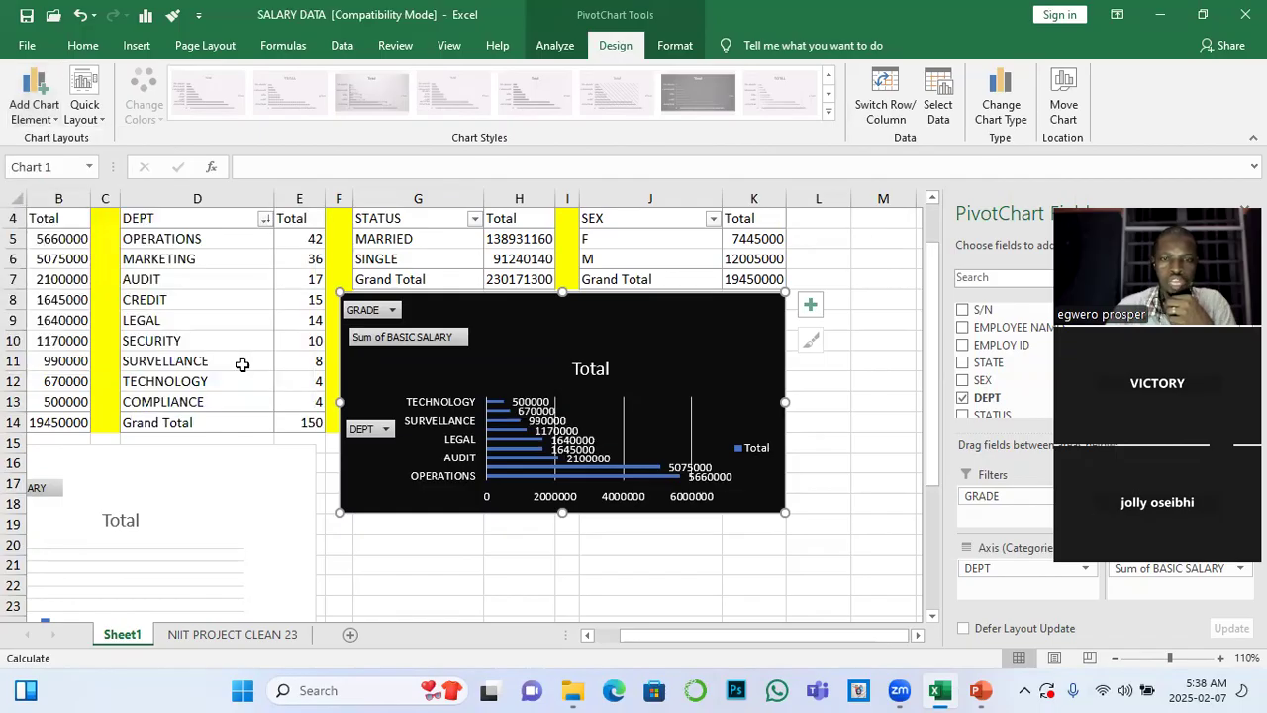
Add Outside End data labels to the column PivotChart beneath the DEPT PivotTables
click(82, 498)
scroll(149, 435, down, 3)
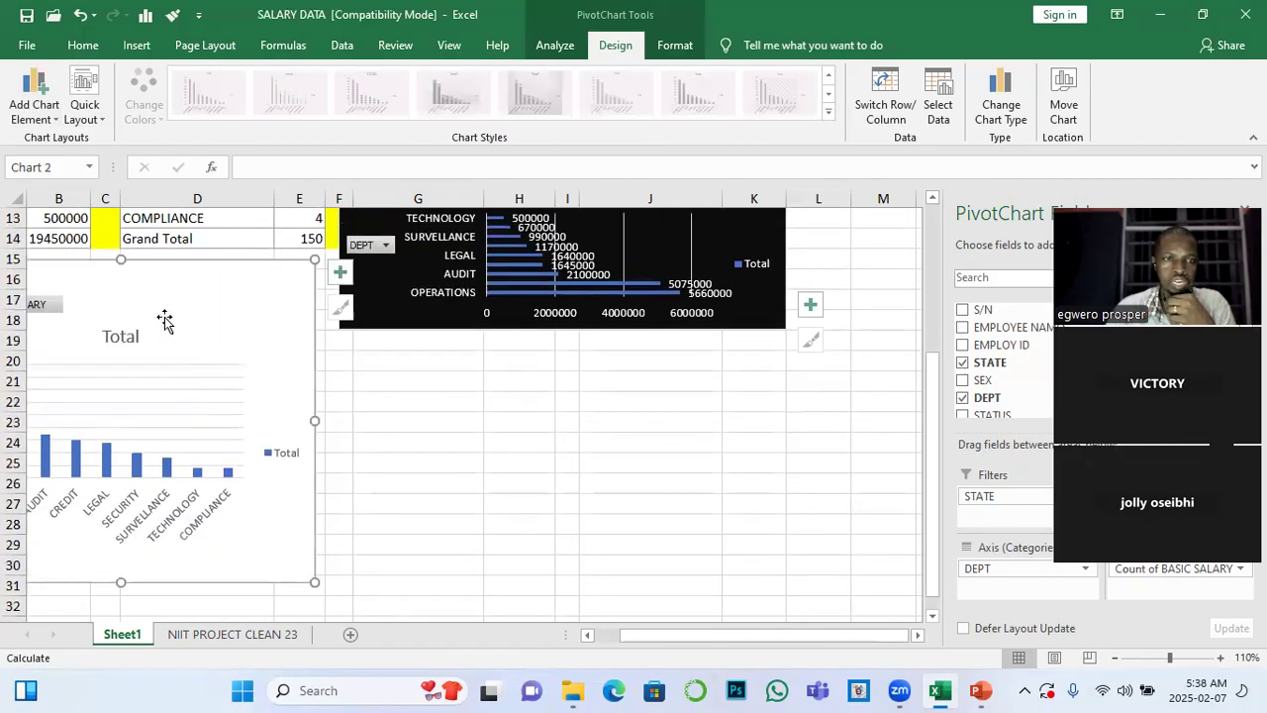
click(35, 111)
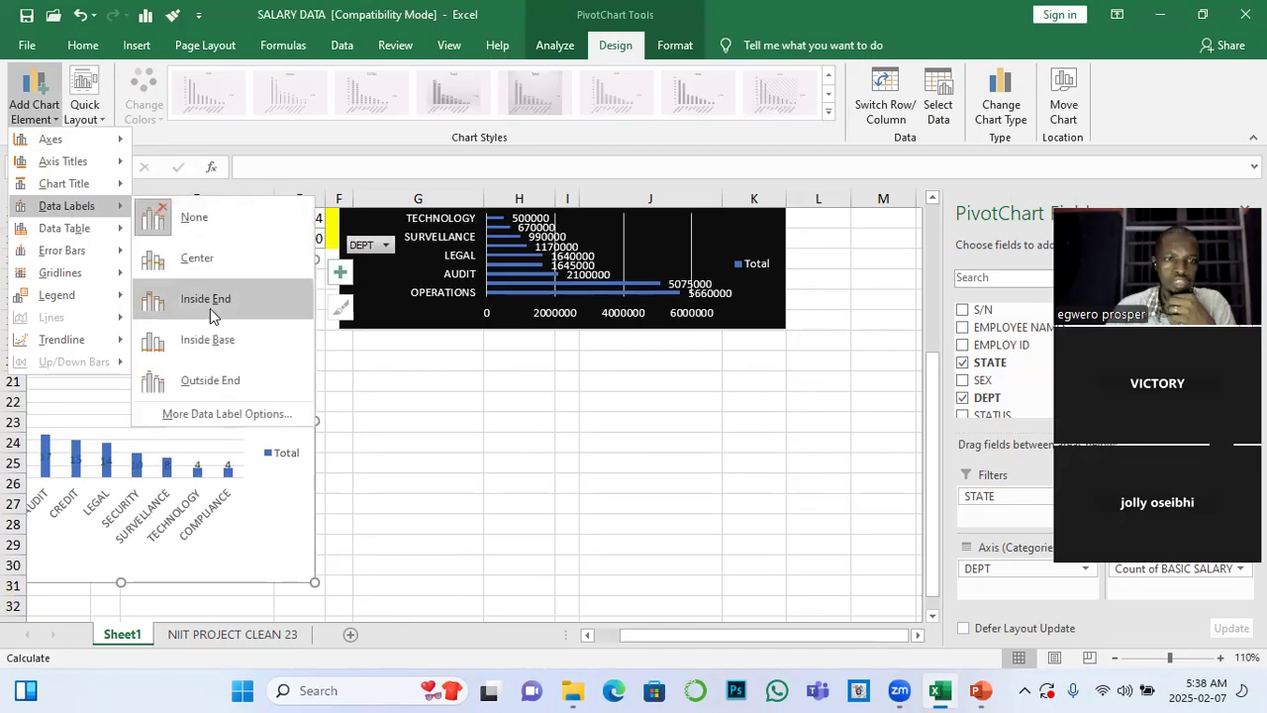
click(210, 382)
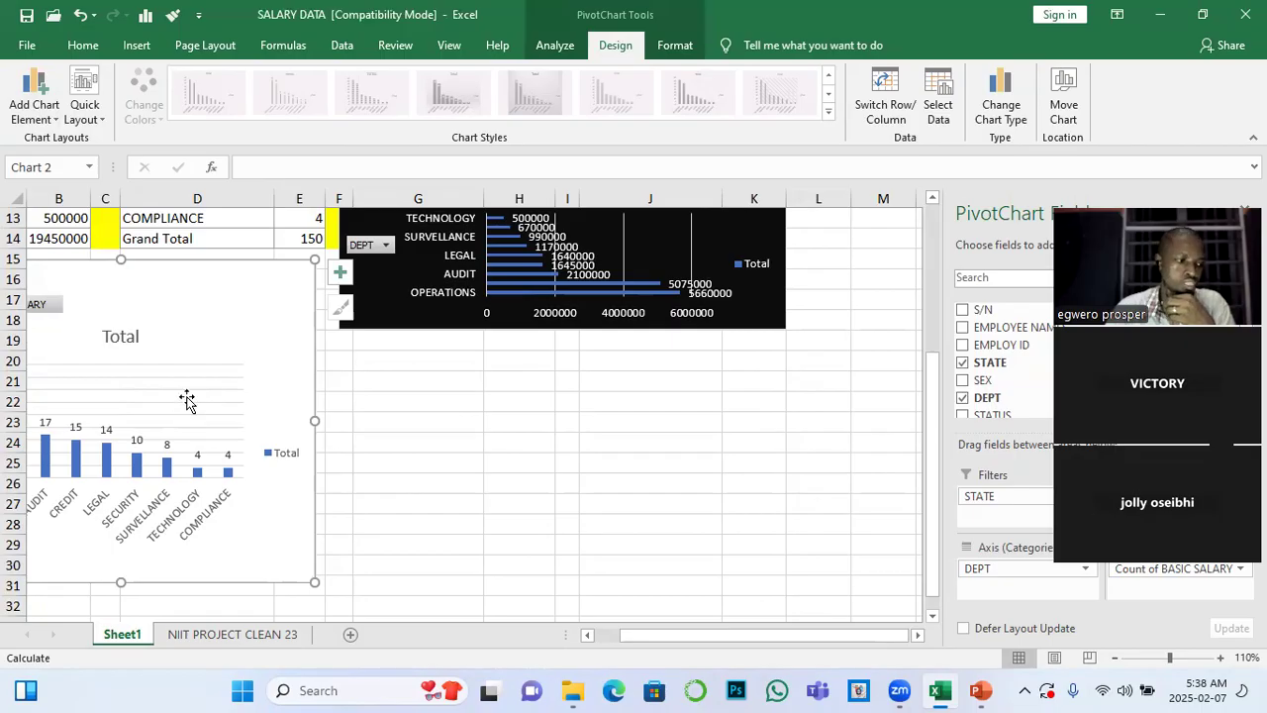
scroll(231, 413, up, 3)
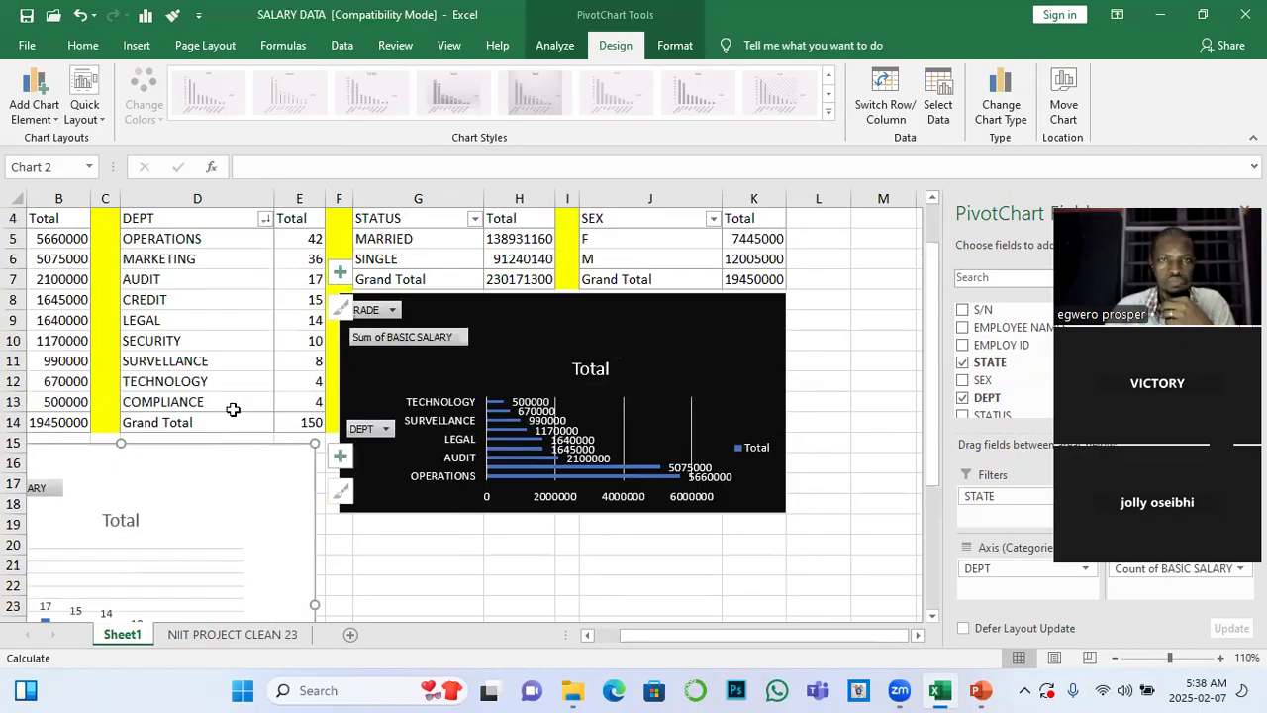
Fill the column PivotChart's chart area with black and set its text colour to white
scroll(231, 413, down, 1)
click(675, 46)
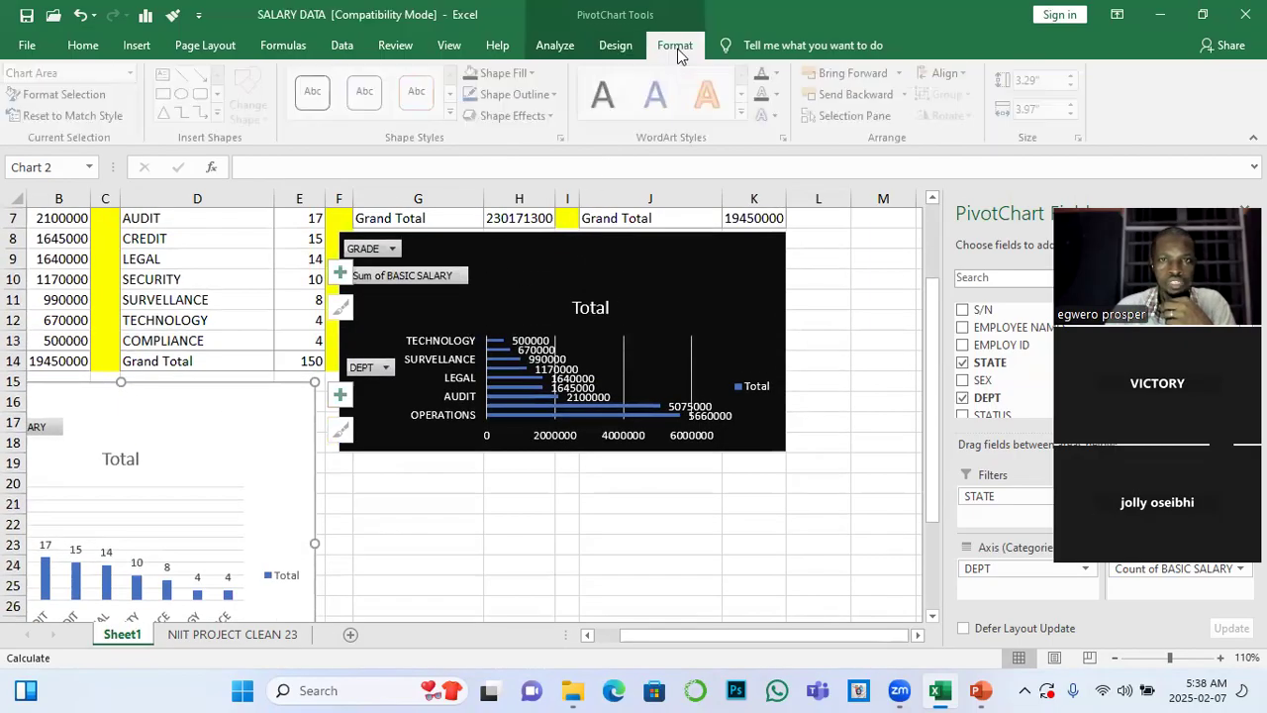
click(501, 73)
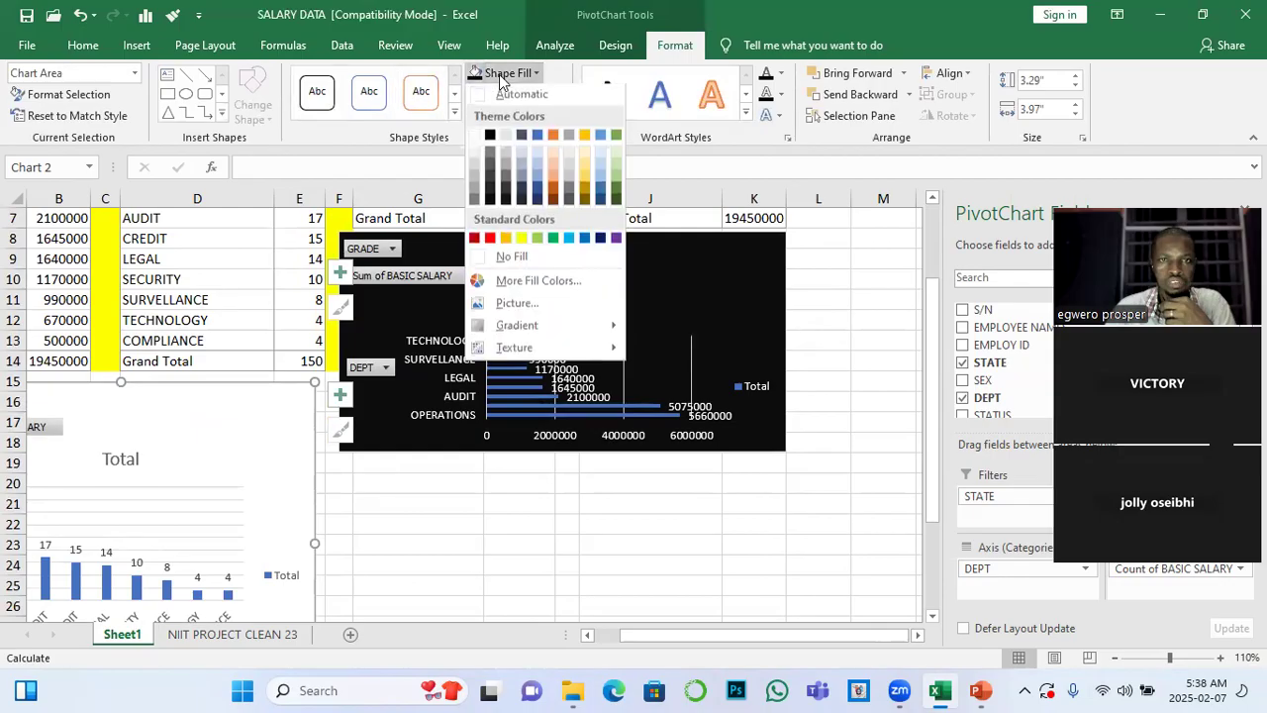
click(490, 136)
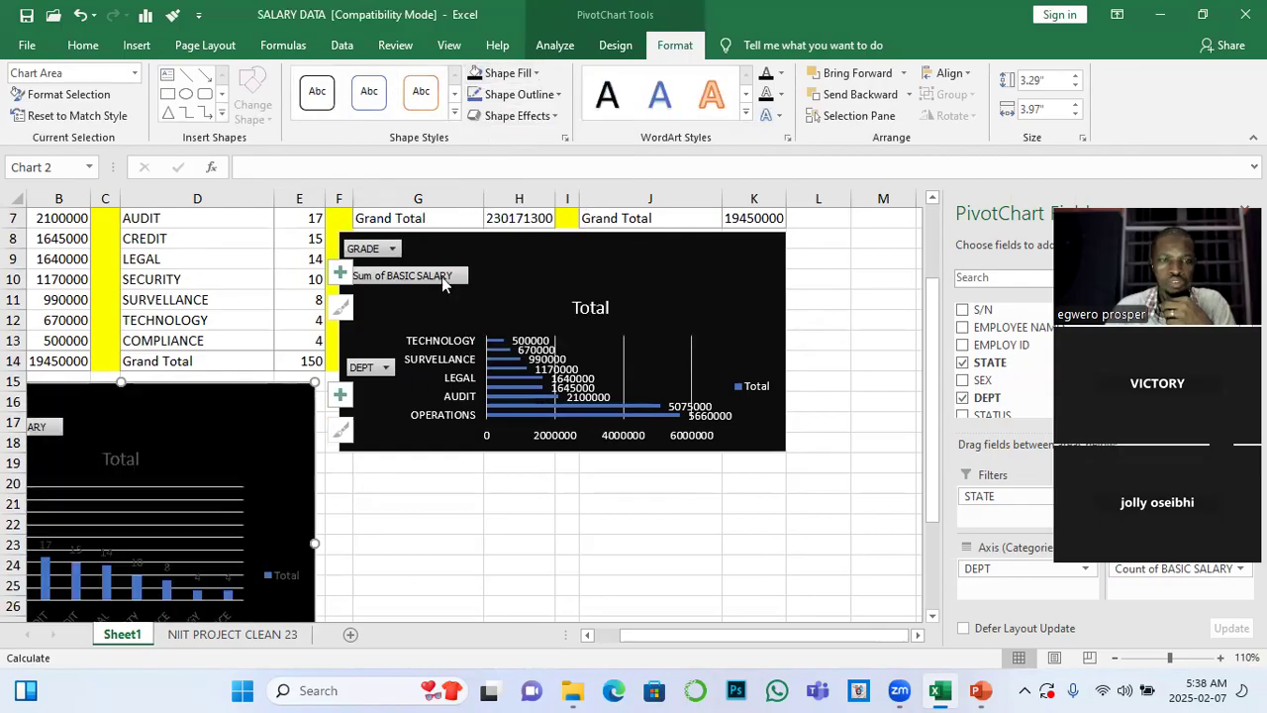
click(83, 46)
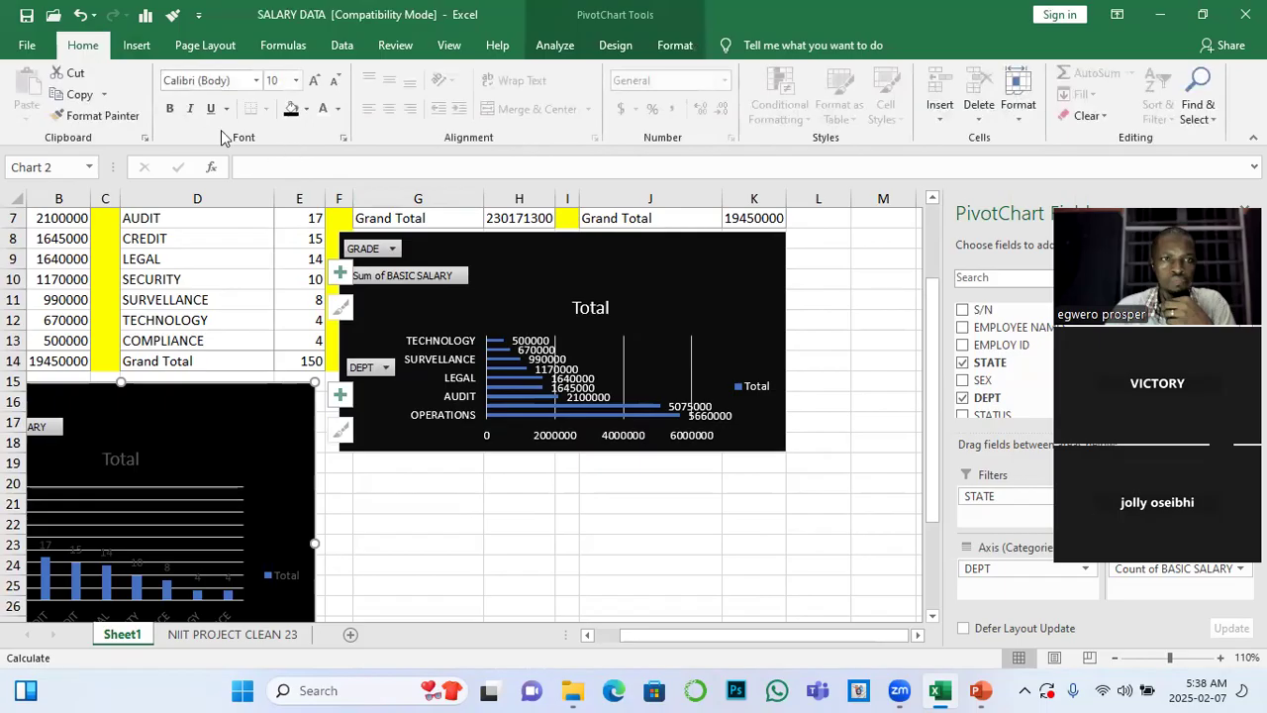
click(323, 107)
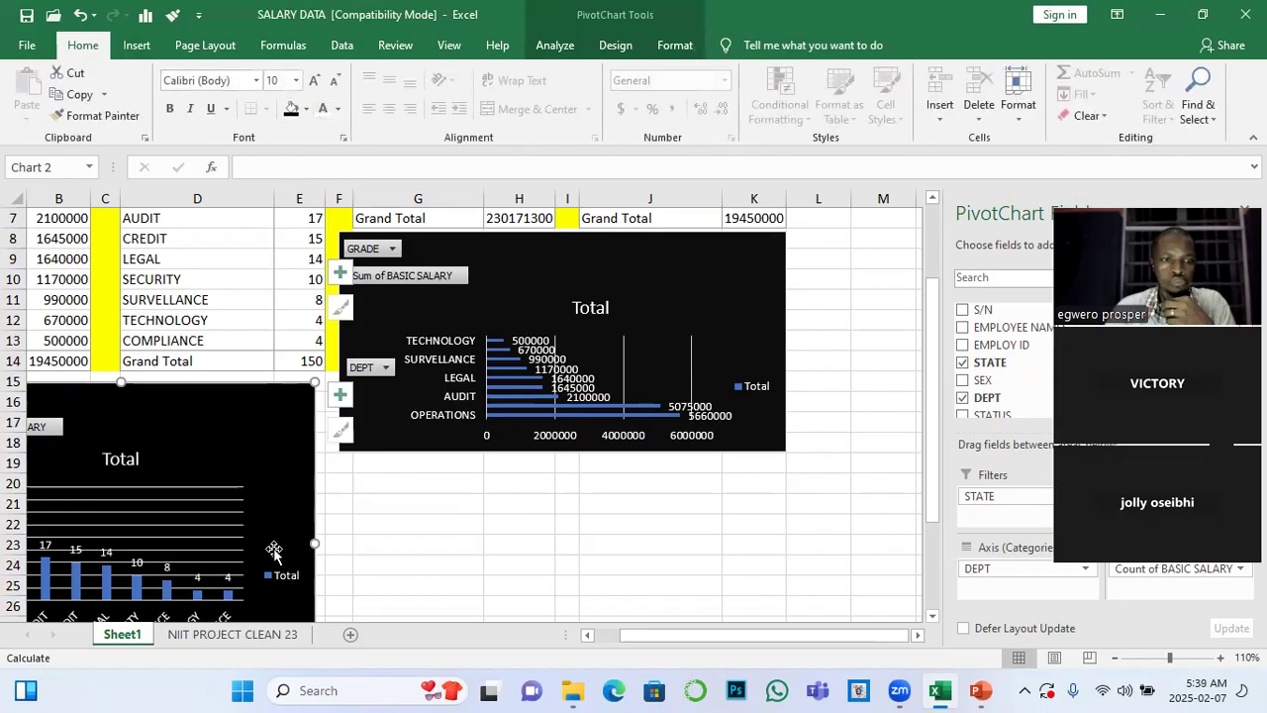
scroll(277, 524, down, 3)
scroll(396, 511, up, 2)
click(453, 519)
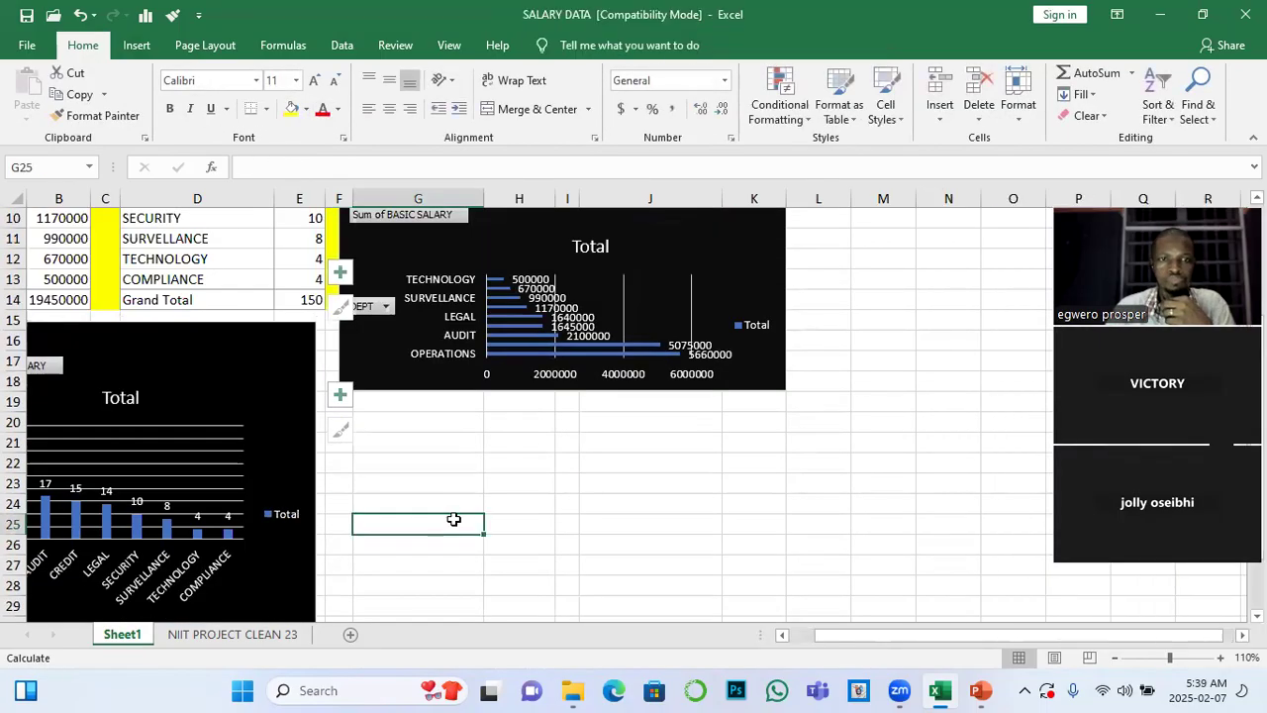
scroll(454, 519, up, 3)
scroll(509, 509, down, 4)
scroll(509, 495, up, 2)
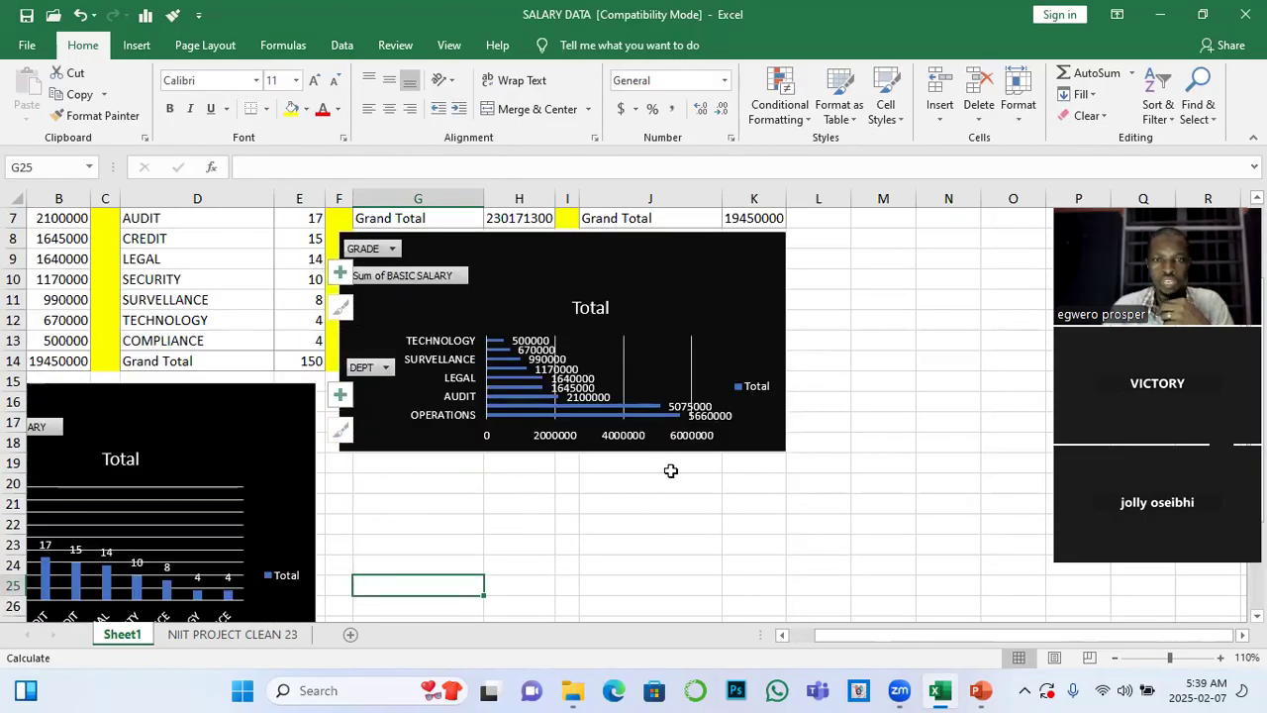
scroll(510, 540, up, 2)
scroll(466, 525, down, 2)
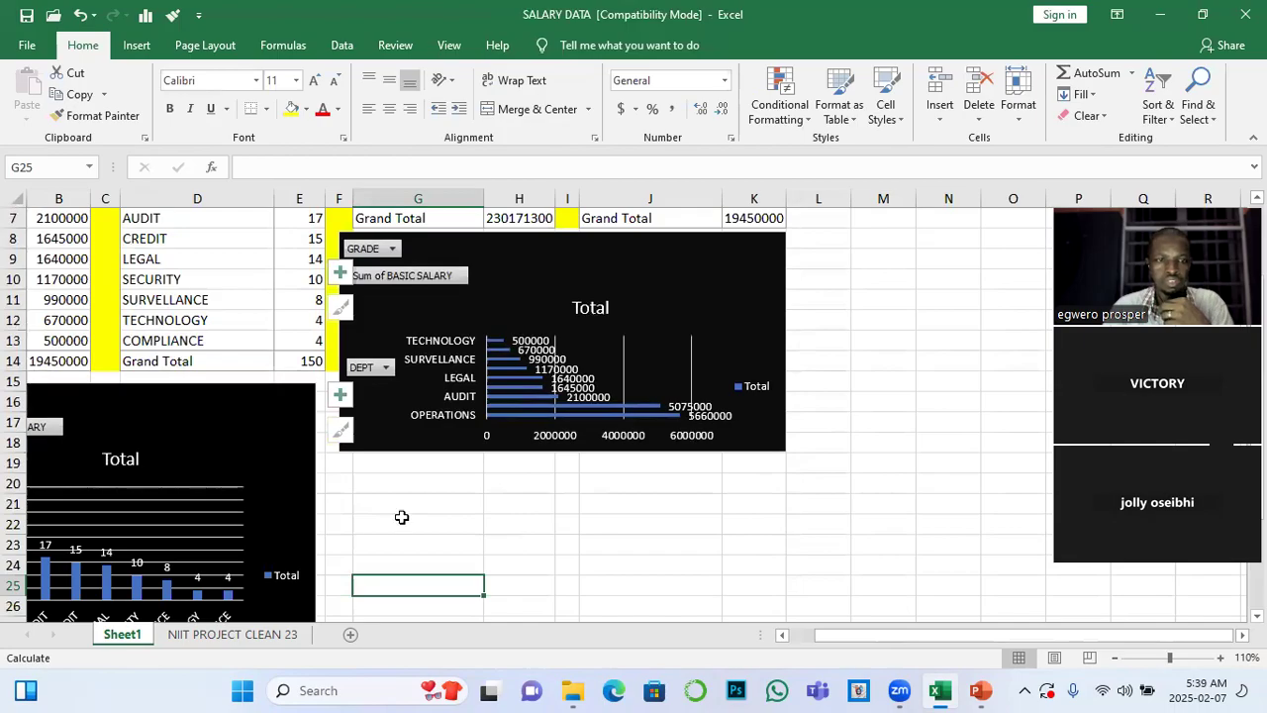
Widen the column PivotChart slightly so its edge extends into the yellow column F
click(316, 493)
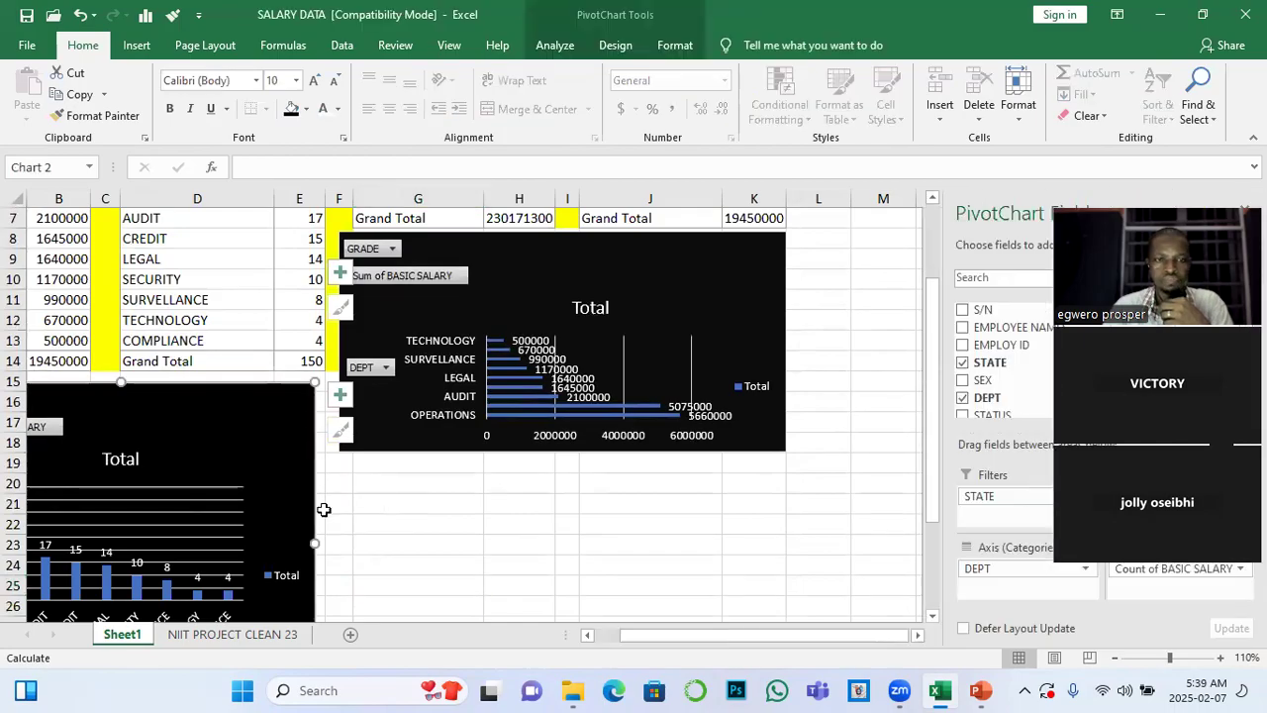
drag(313, 540, 332, 541)
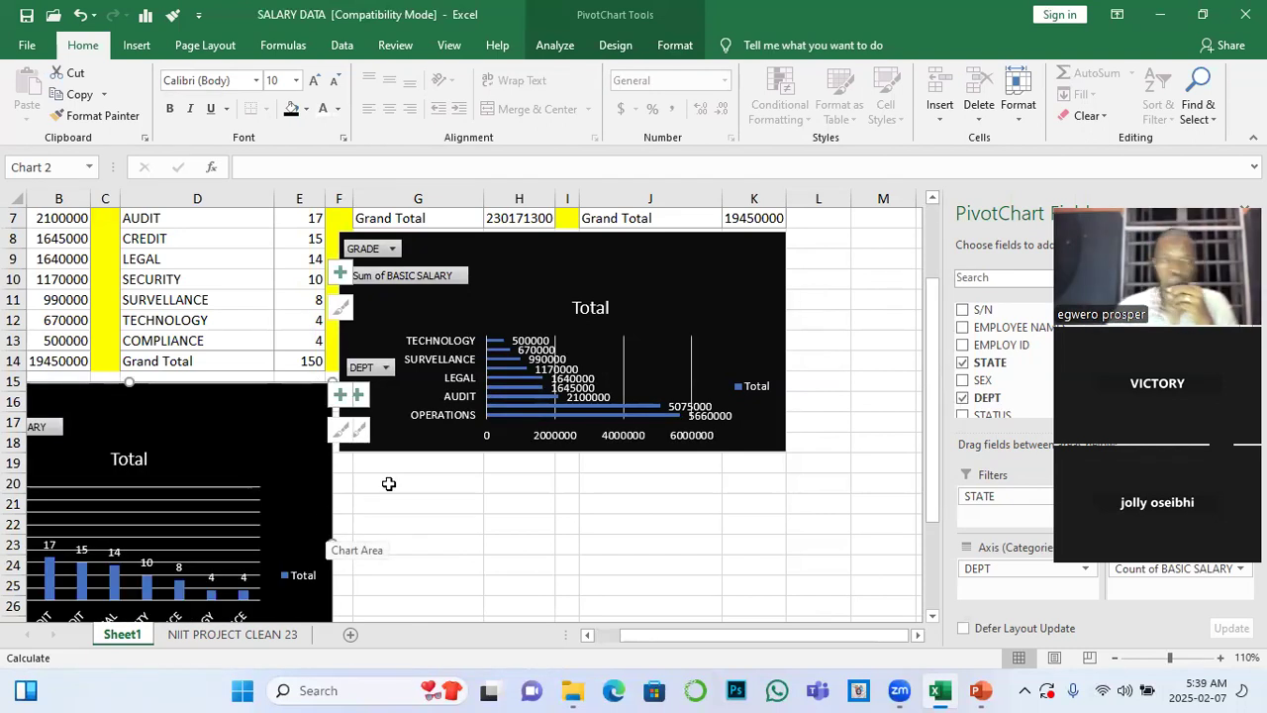
Change the bar PivotChart's title to DEPT/BASIC SALARY
scroll(573, 315, up, 2)
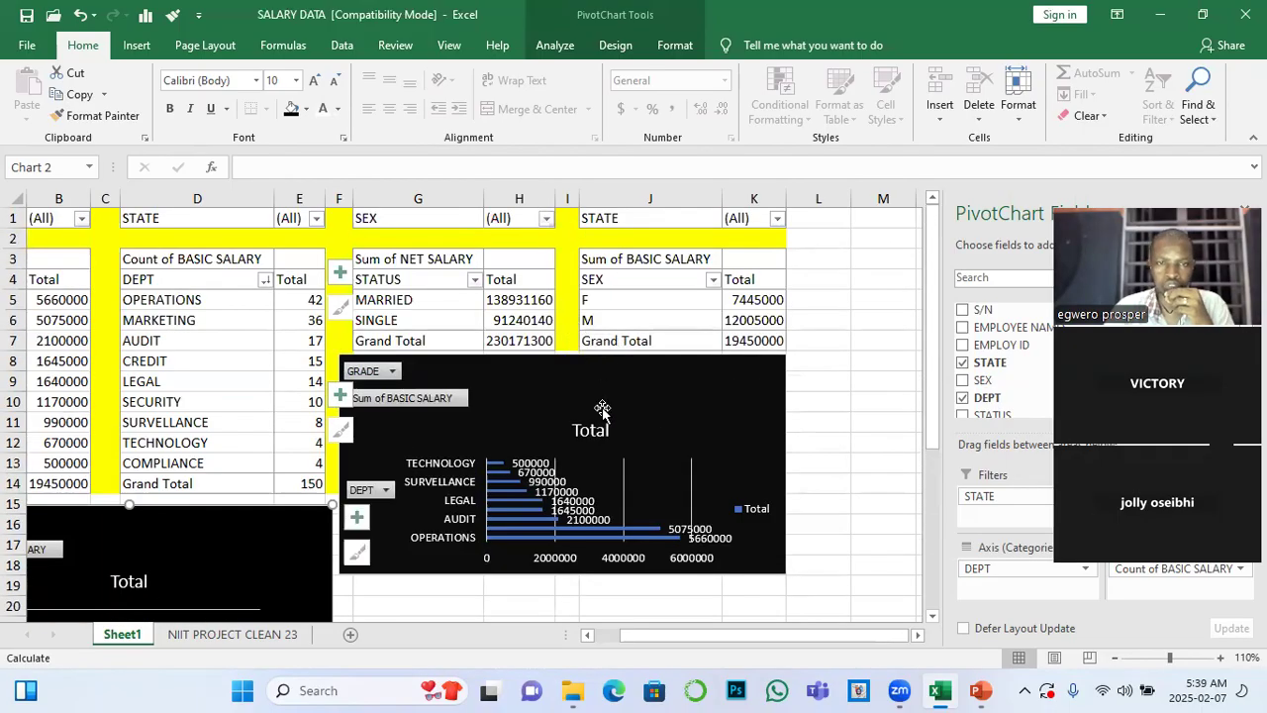
click(592, 429)
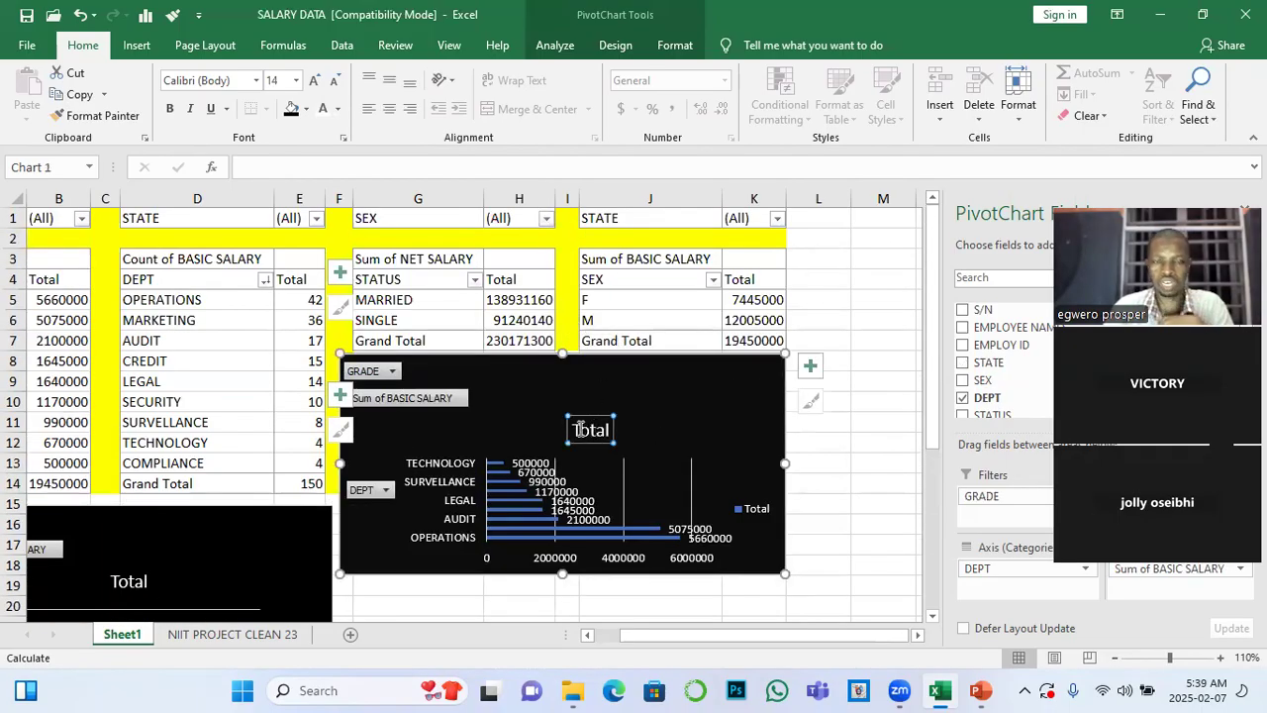
drag(572, 430, 630, 430)
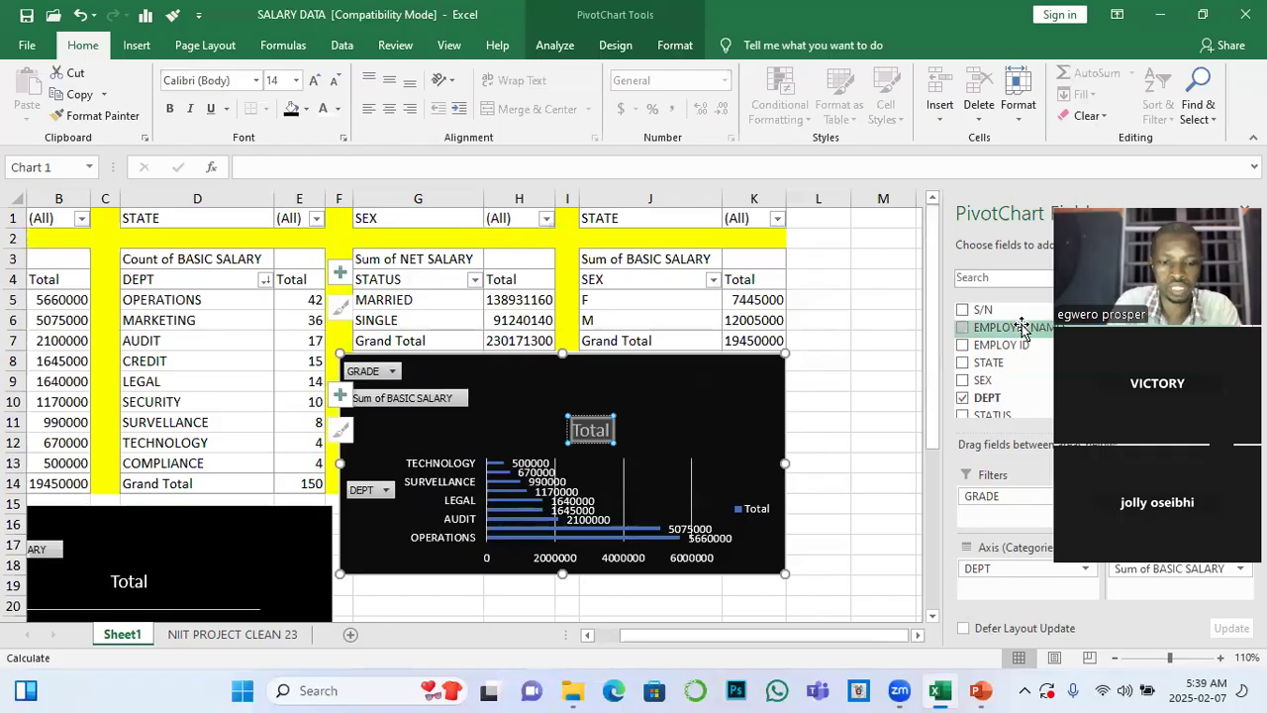
text(DEPT/BASIC)
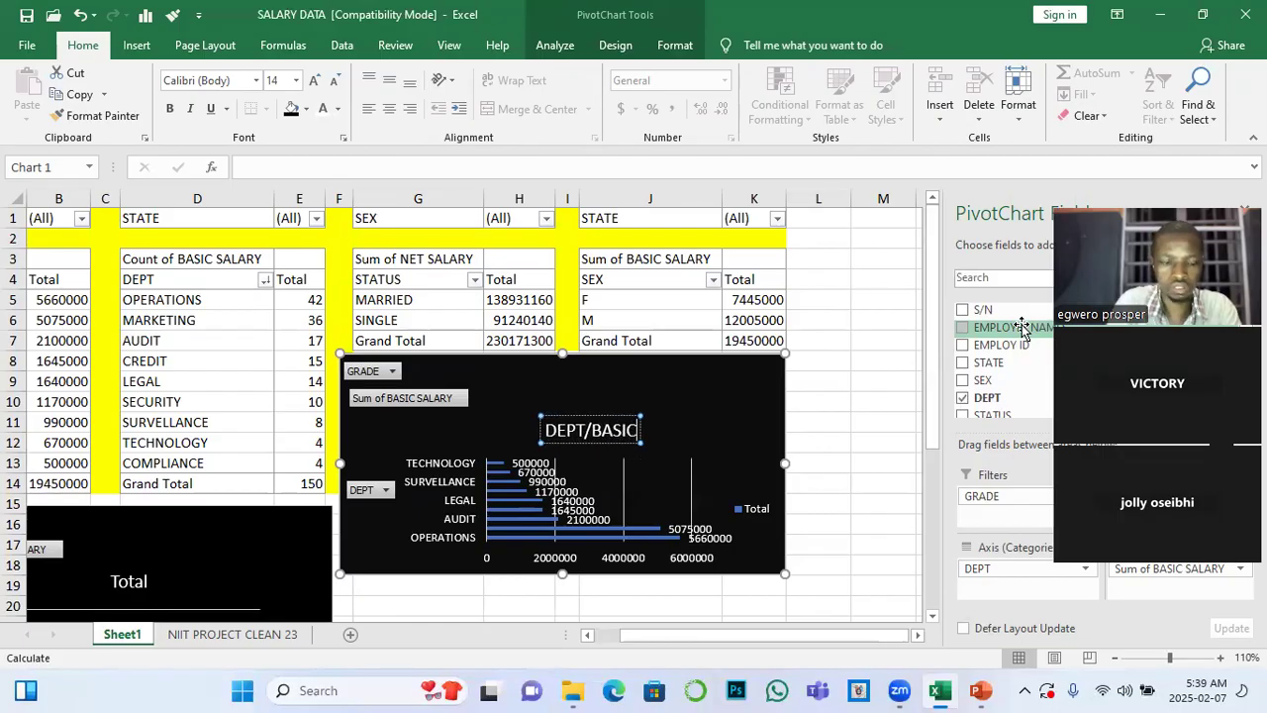
text( SALA)
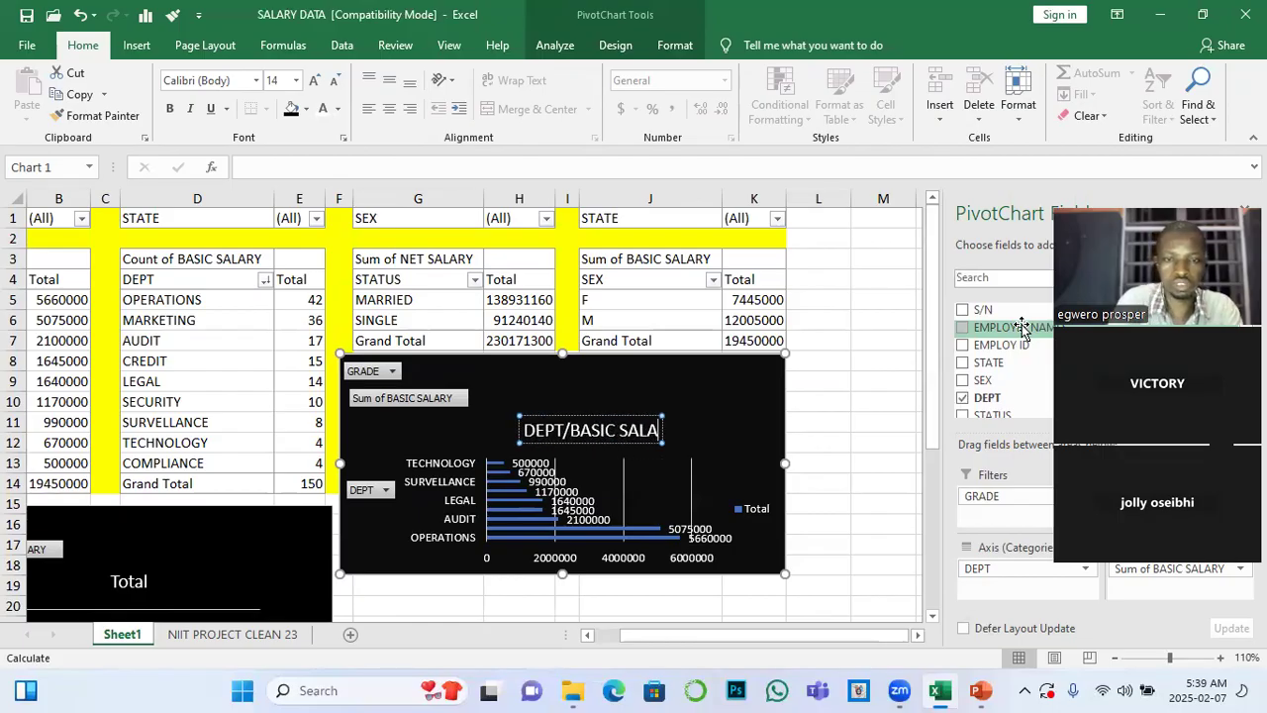
text(RY)
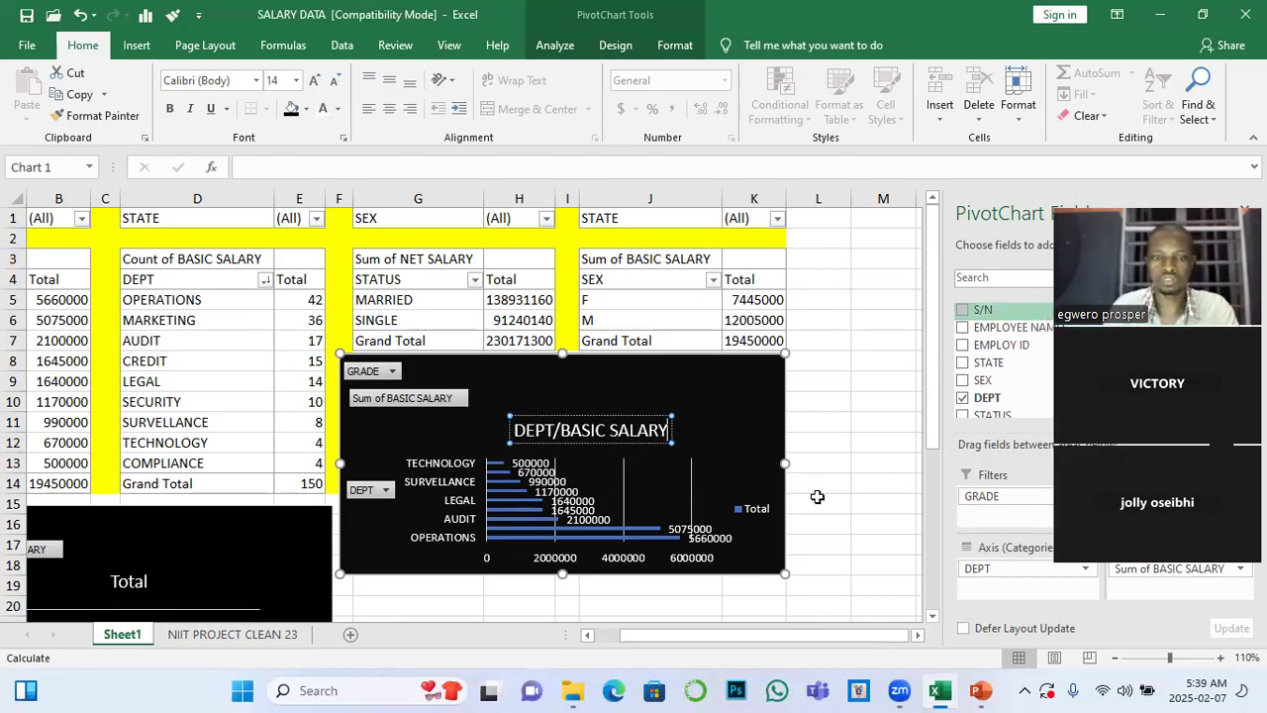
click(510, 388)
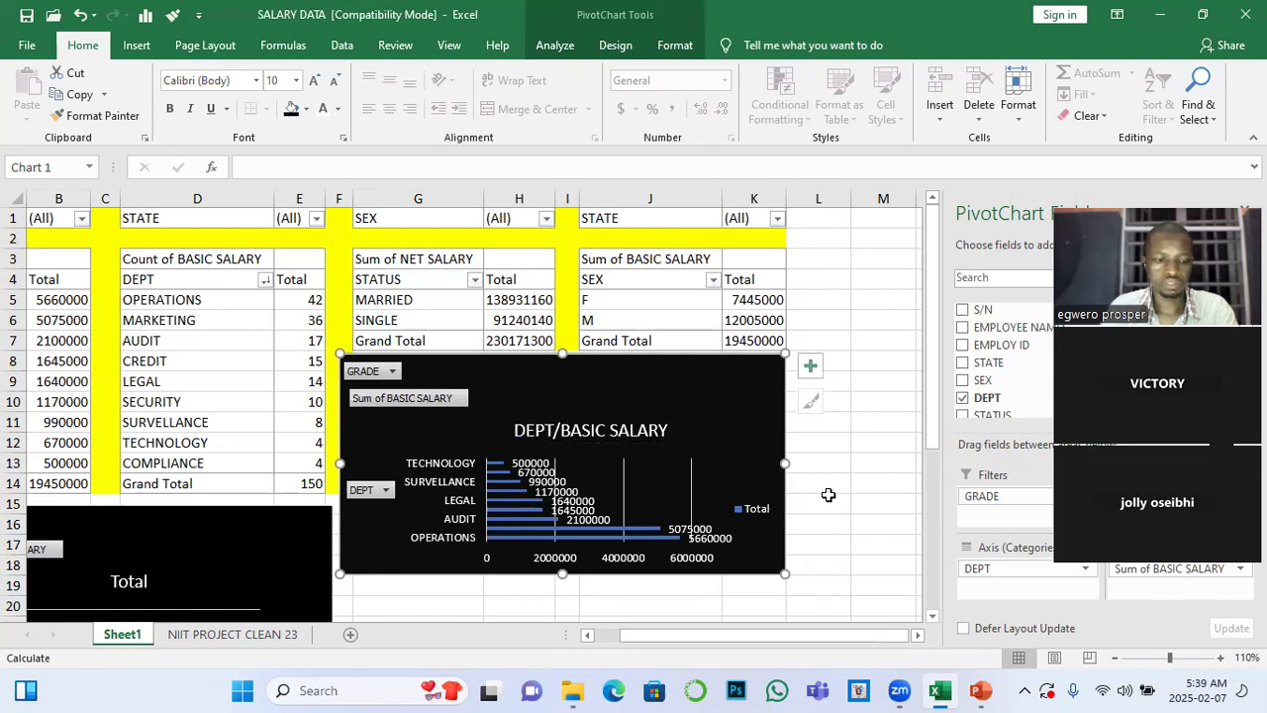
Try to save the workbook, cancelling at the Compatibility Checker
key(ctrl+s)
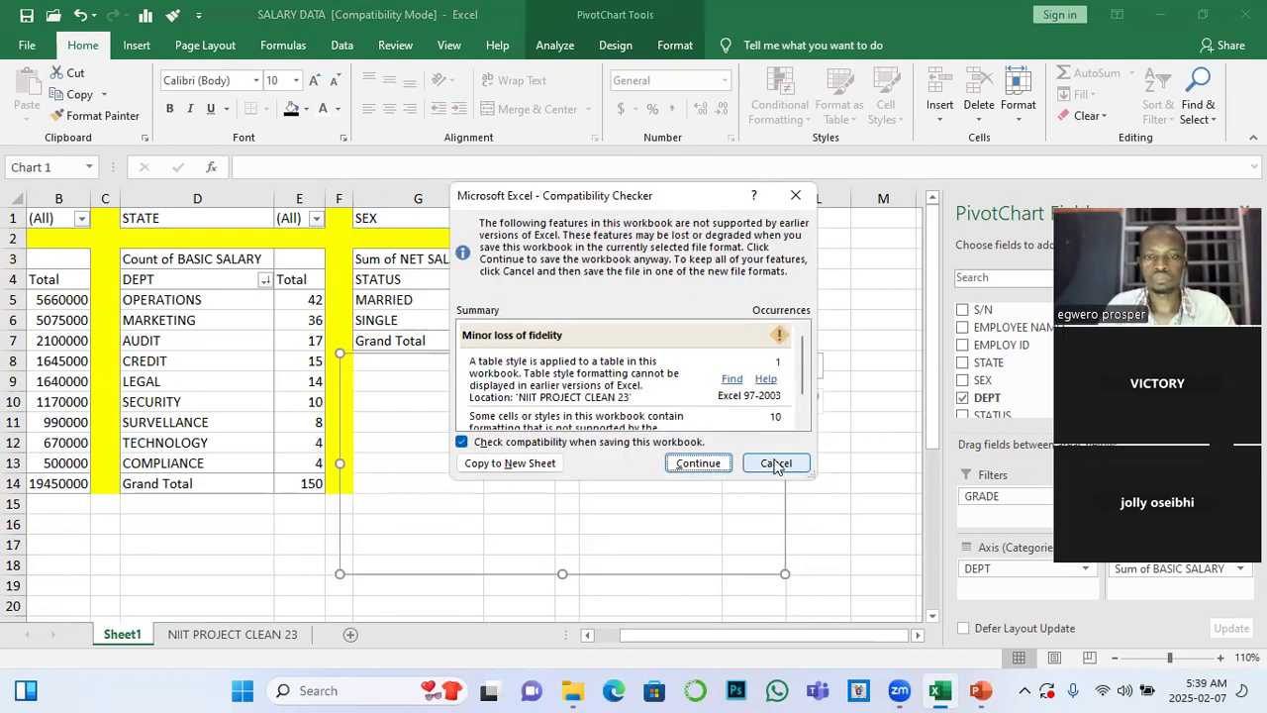
click(777, 463)
Nudge the DEPT/BASIC SALARY bar PivotChart slightly right and down, away from the PivotTables above it
scroll(648, 451, down, 3)
scroll(643, 441, down, 2)
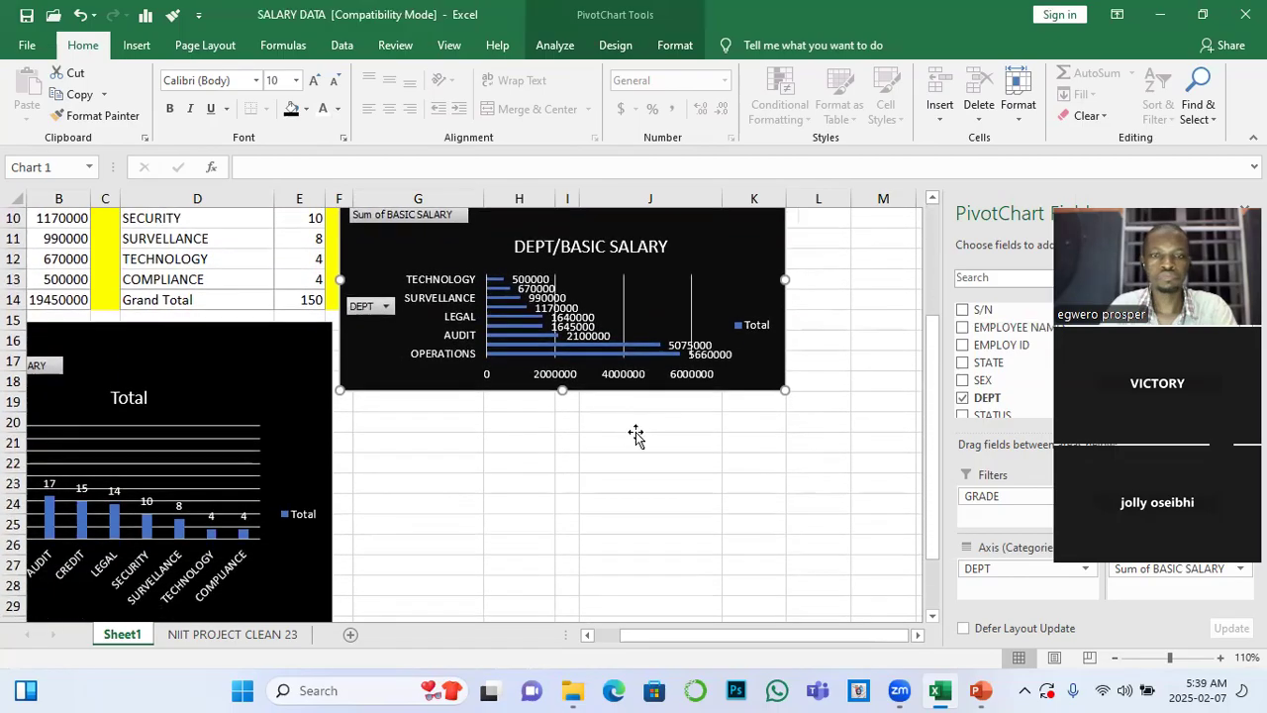
scroll(654, 455, up, 3)
drag(690, 514, 695, 513)
scroll(693, 515, down, 1)
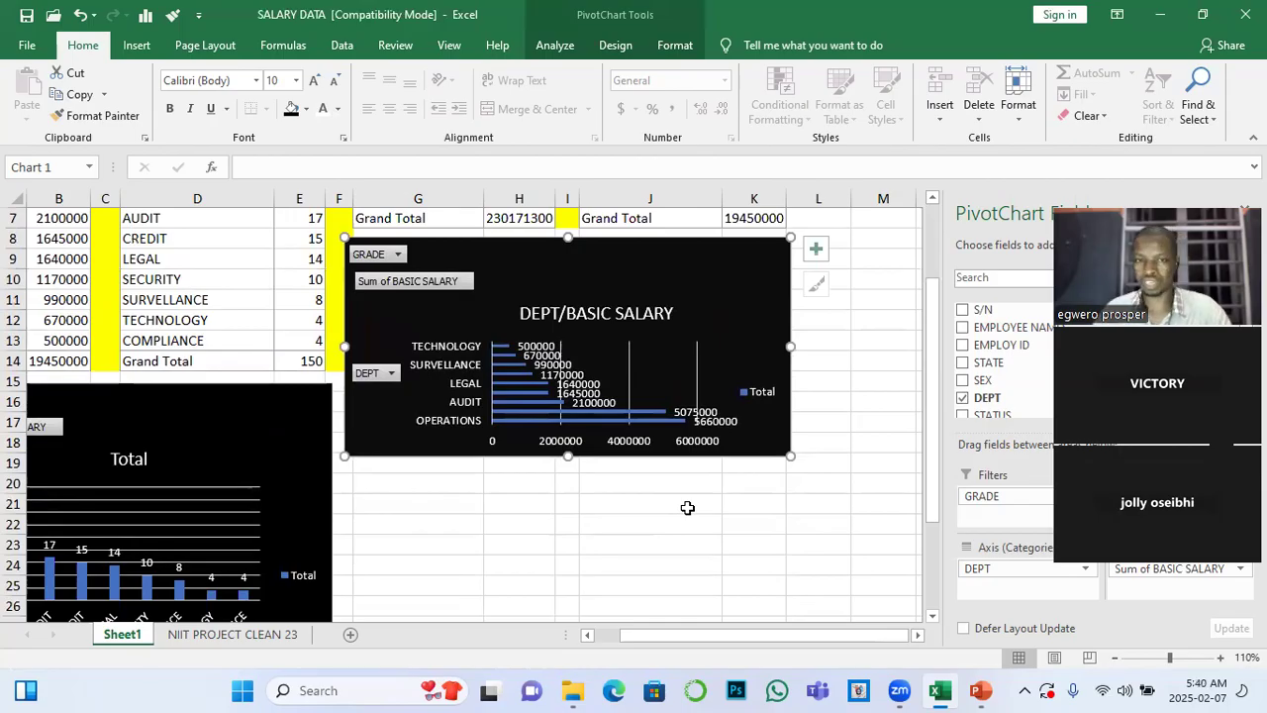
Switch to the PowerPoint presentation and change slide 2's title from PIVOT CHAT to PIVOT SLICER
mouse_move(980, 691)
click(986, 610)
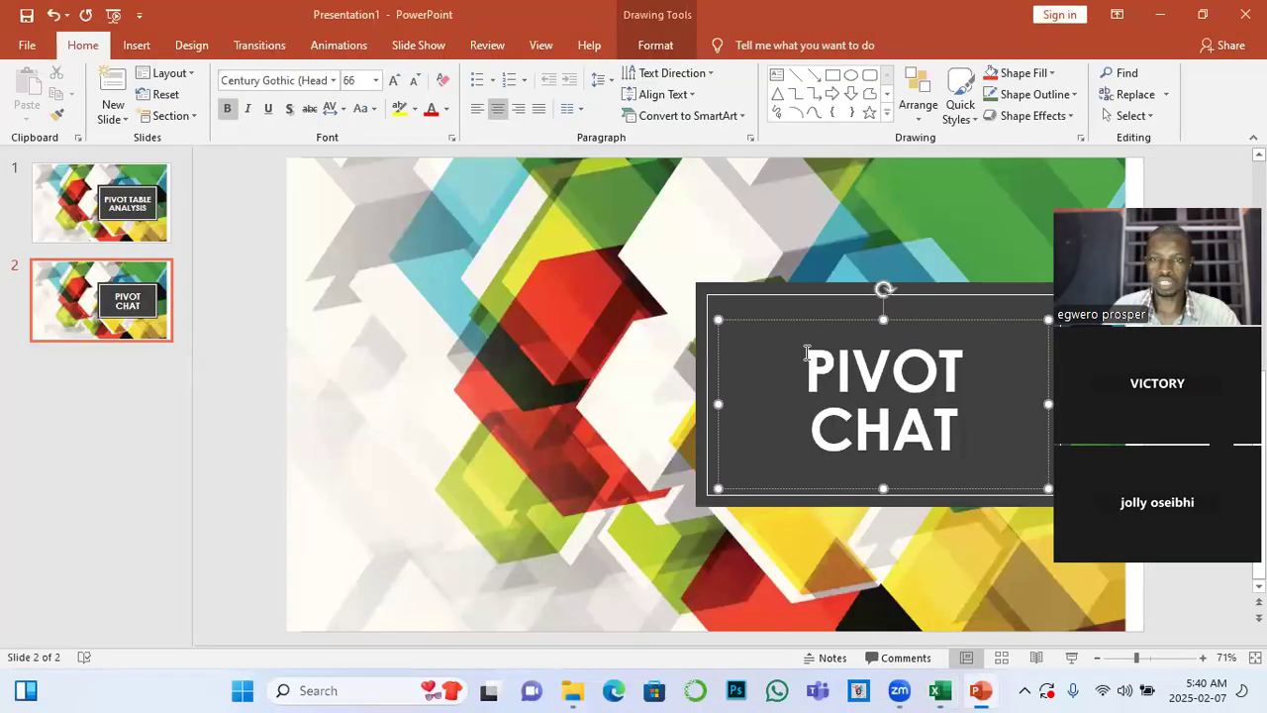
drag(807, 354, 947, 416)
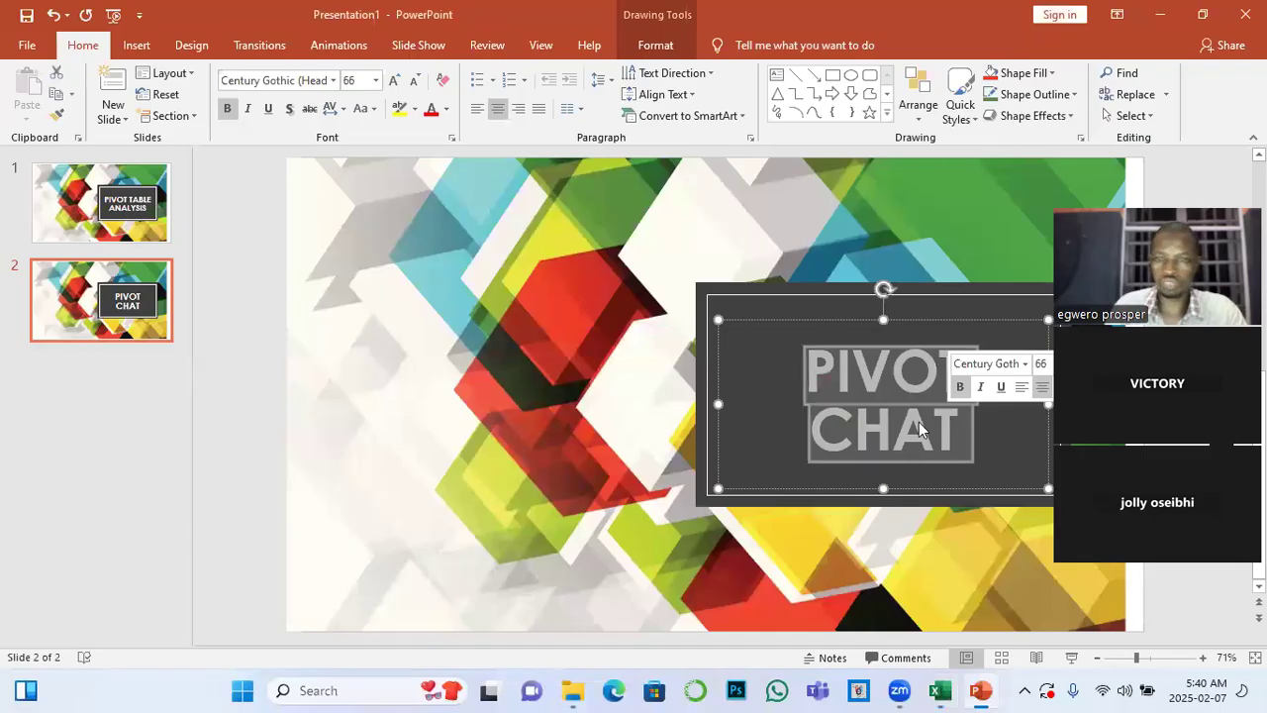
click(807, 426)
drag(807, 426, 995, 442)
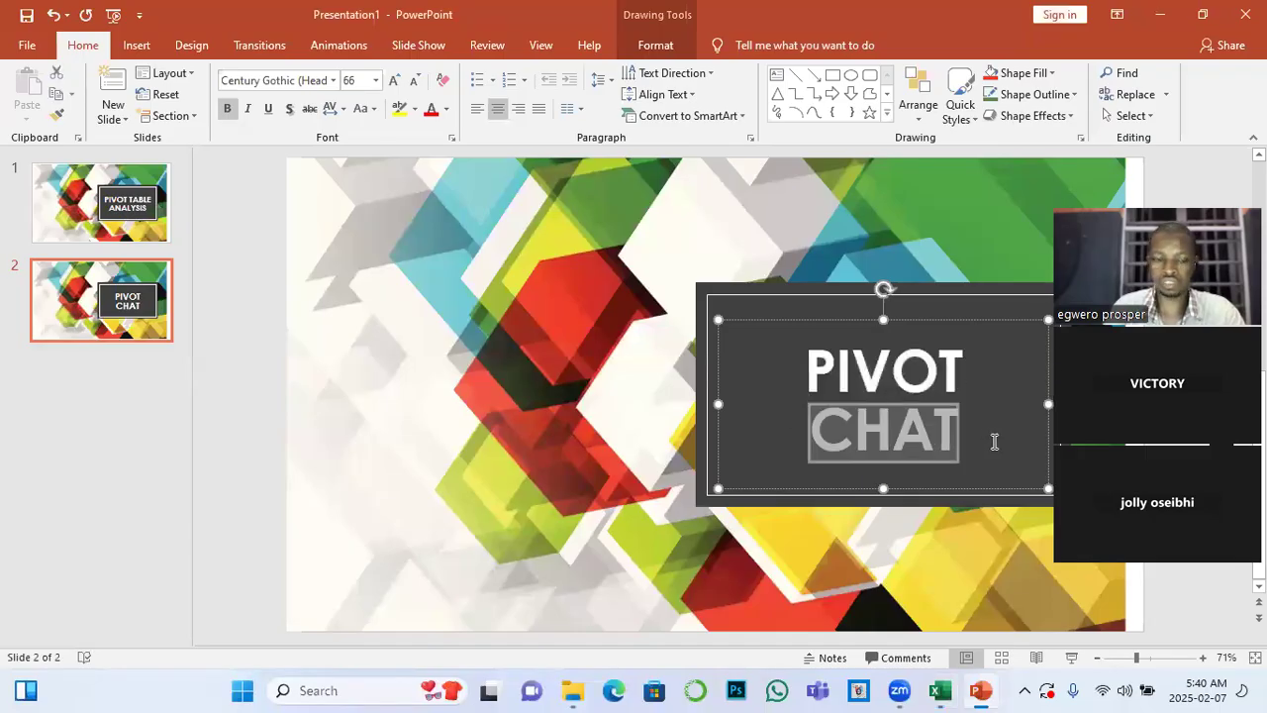
text(SLICER)
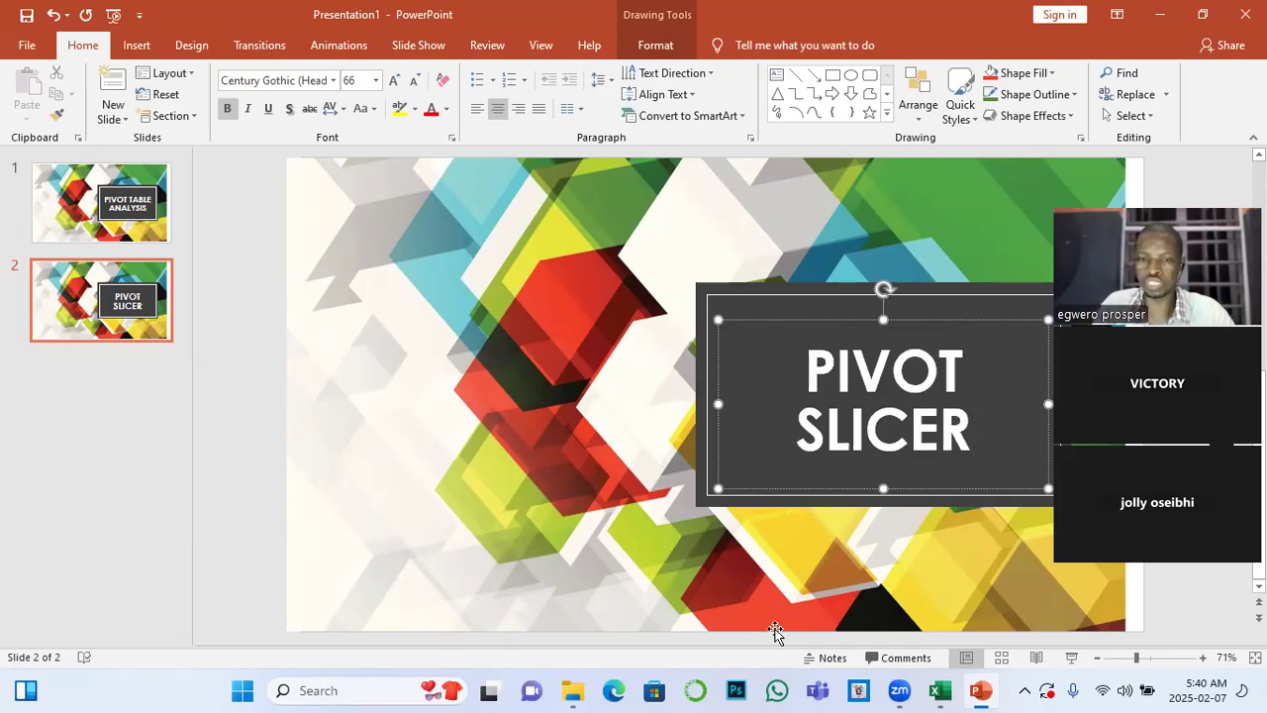
Switch back to the SALARY DATA workbook and remove the STATE filter from the SEX PivotTable on Sheet1
click(941, 690)
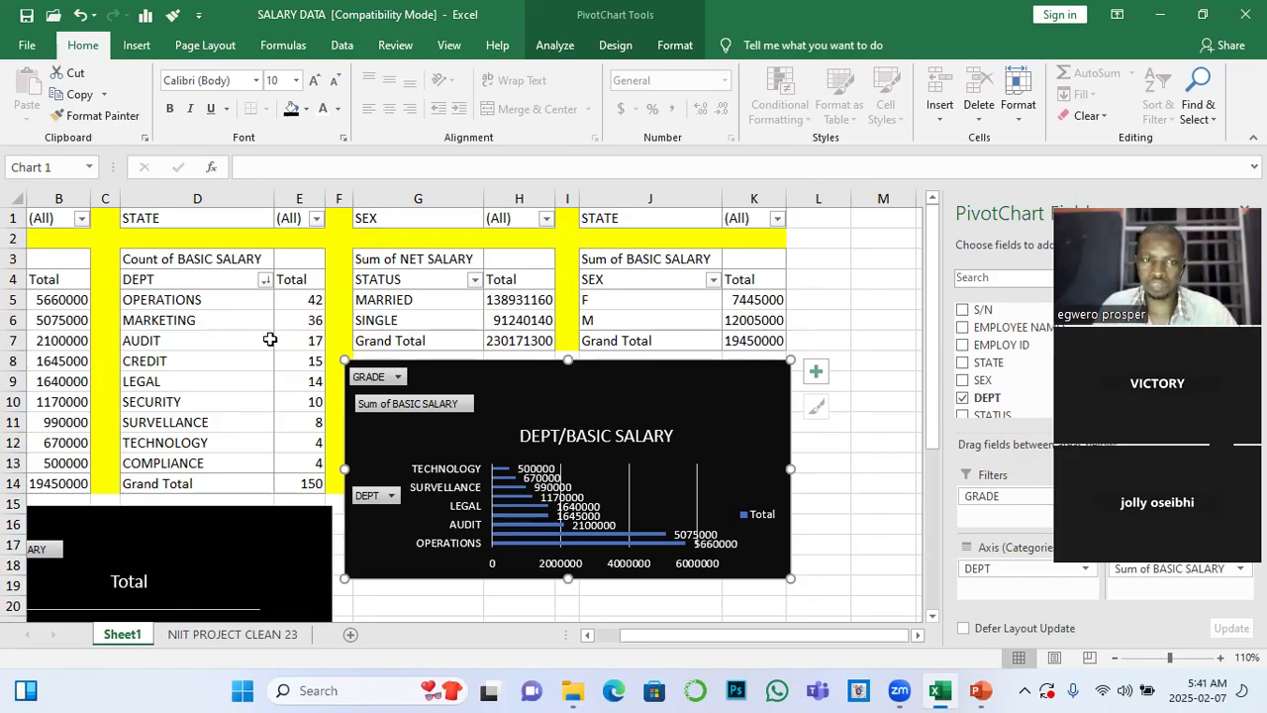
click(653, 319)
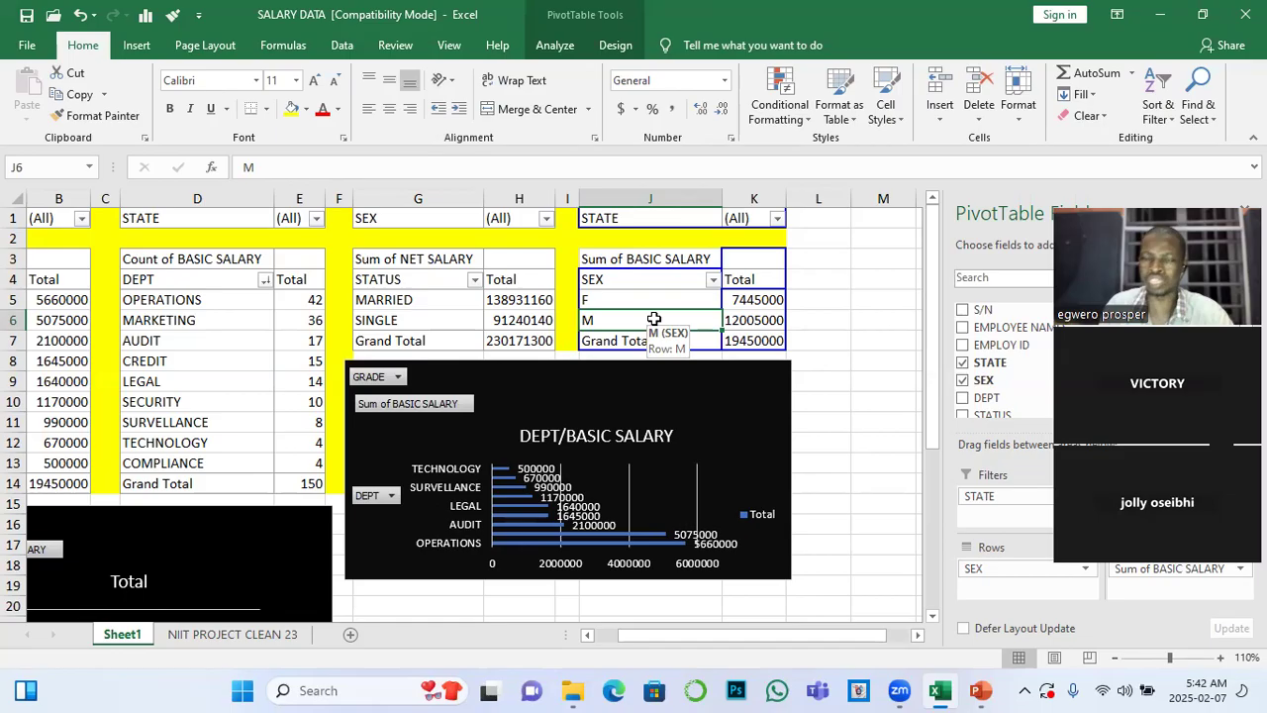
click(641, 298)
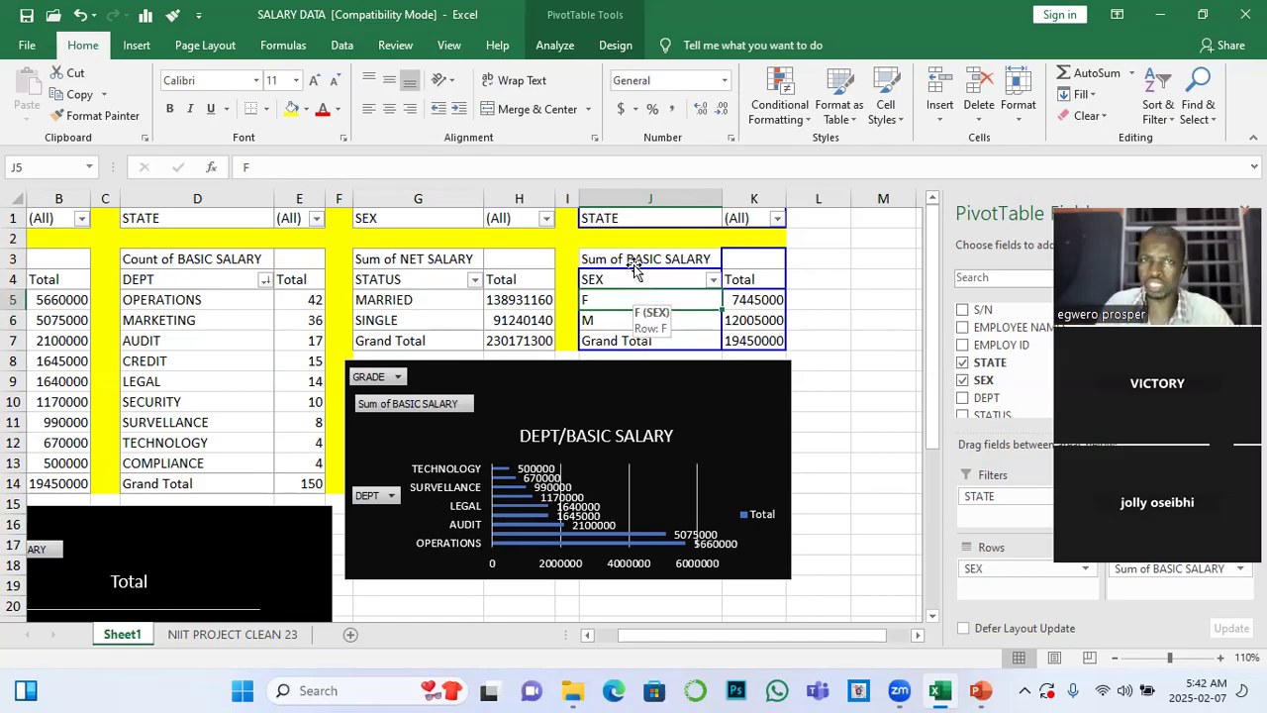
click(557, 45)
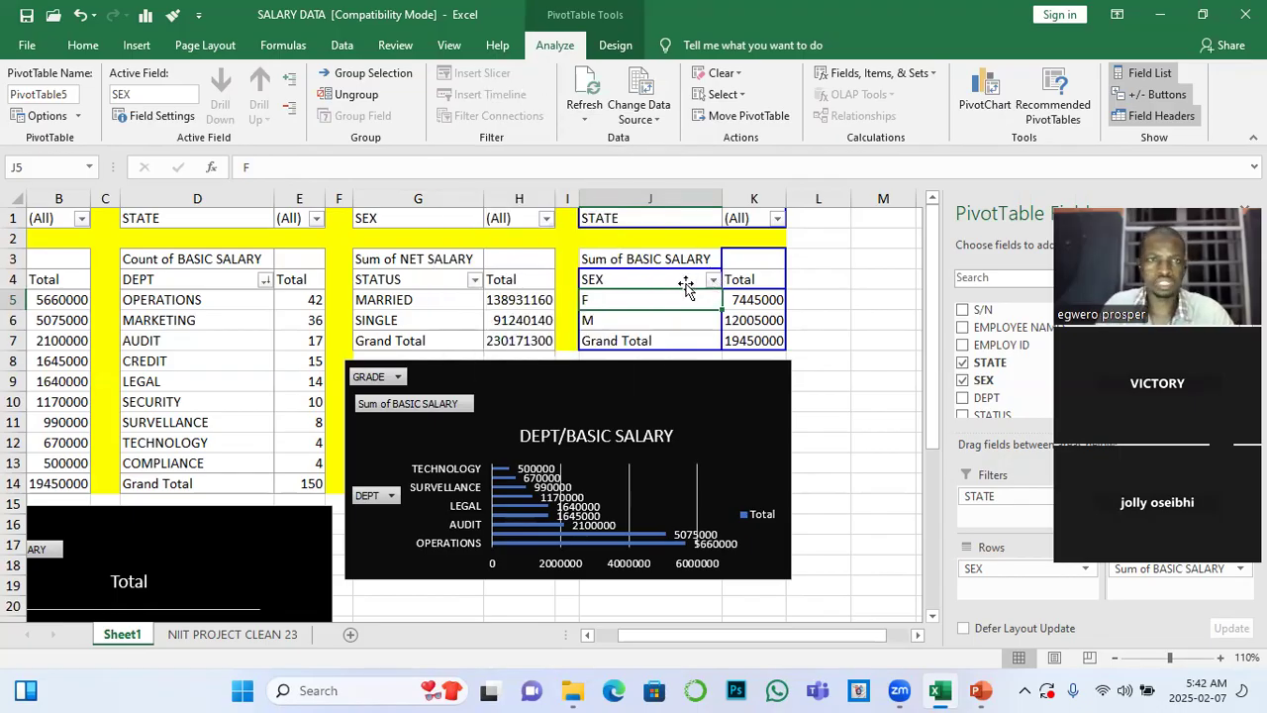
click(841, 306)
click(666, 299)
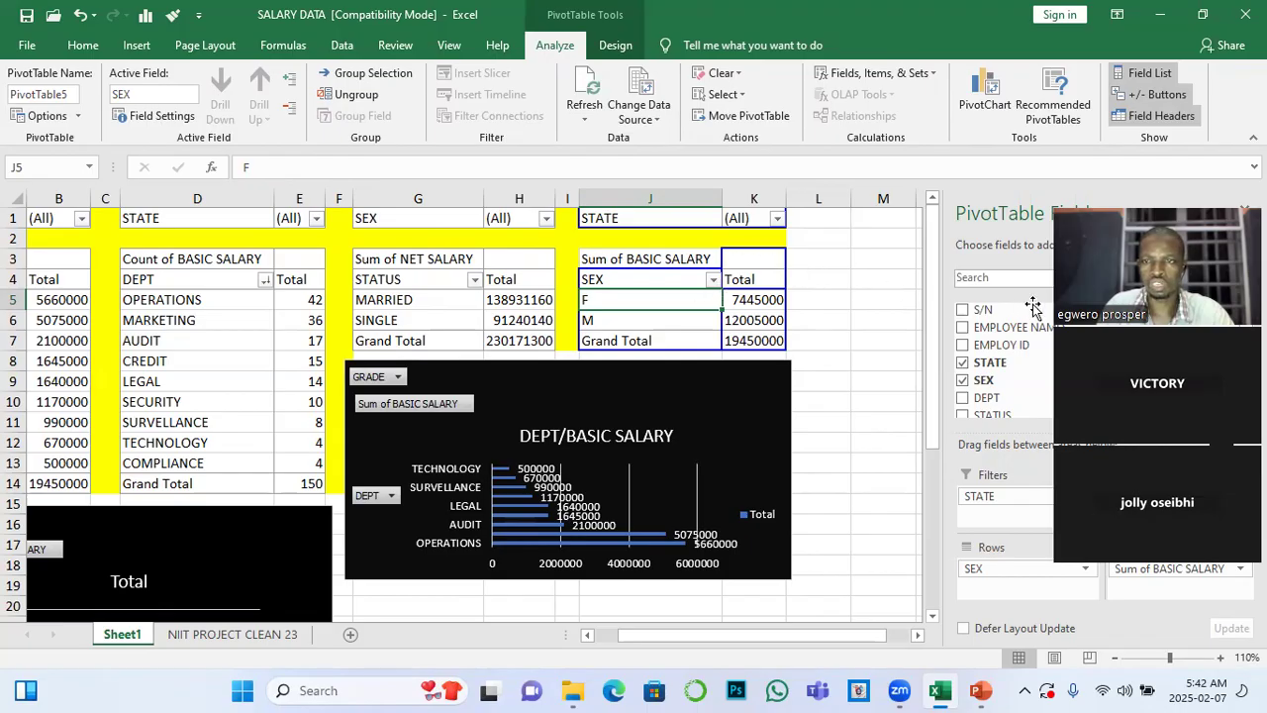
drag(1186, 202, 921, 24)
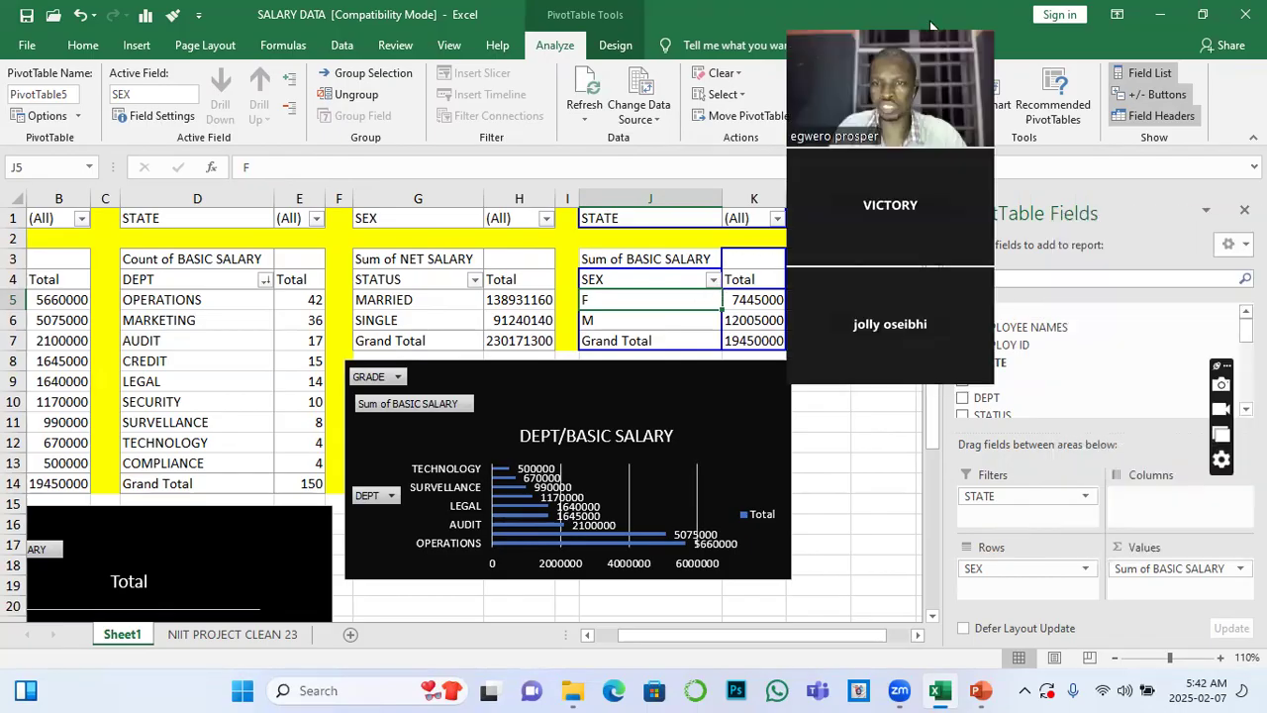
drag(1057, 500, 1129, 362)
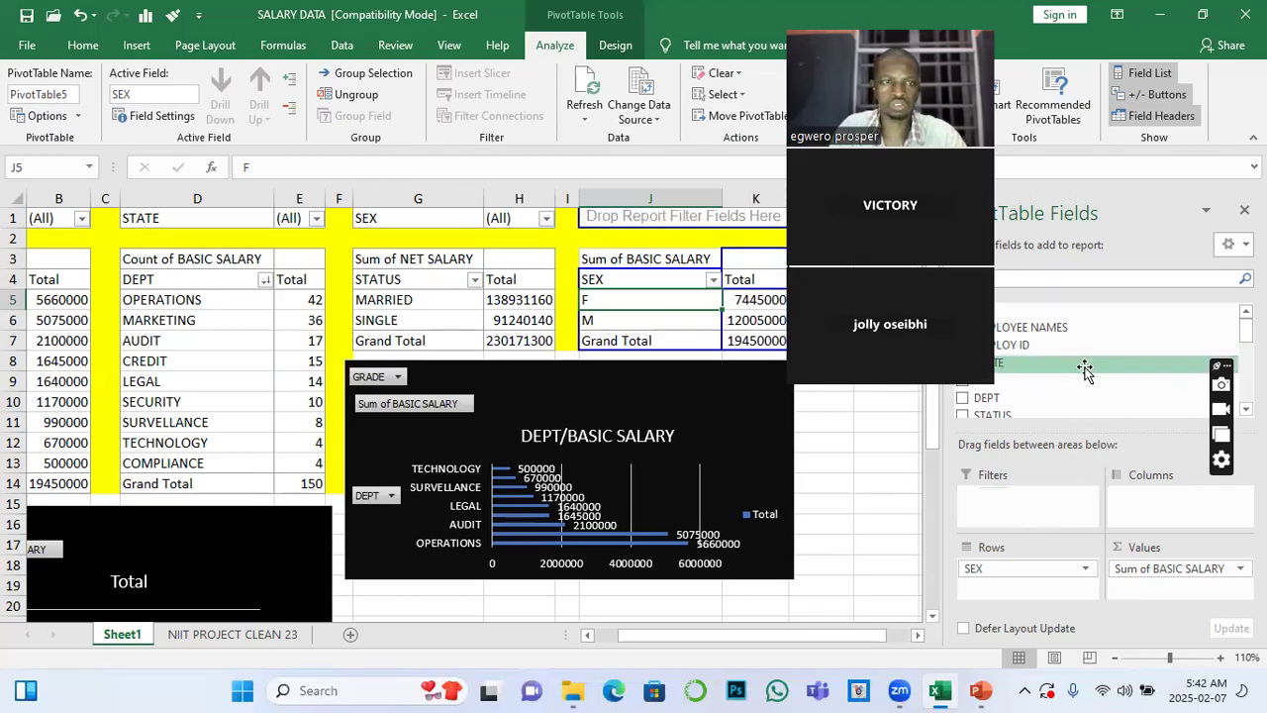
Remove the STATE filter from the DEPT count PivotTable and the GRADE filter from the DEPT basic salary sum PivotTable
click(176, 345)
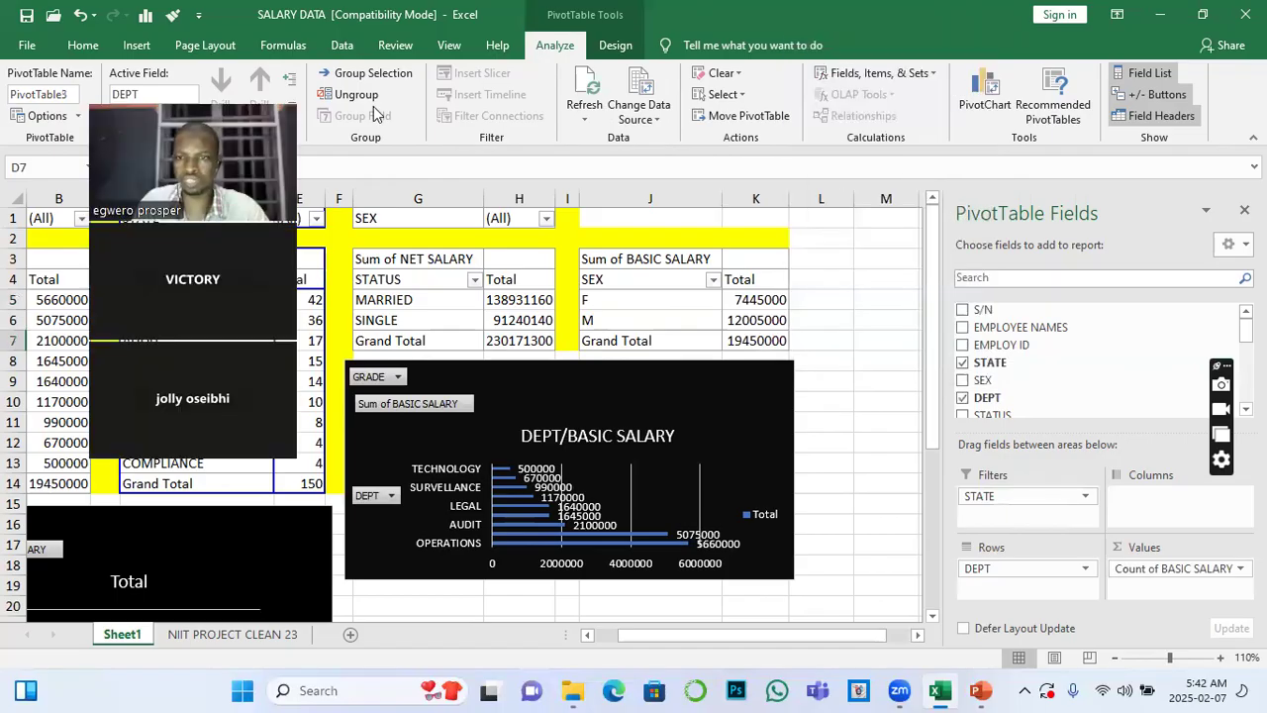
drag(1055, 376, 1058, 378)
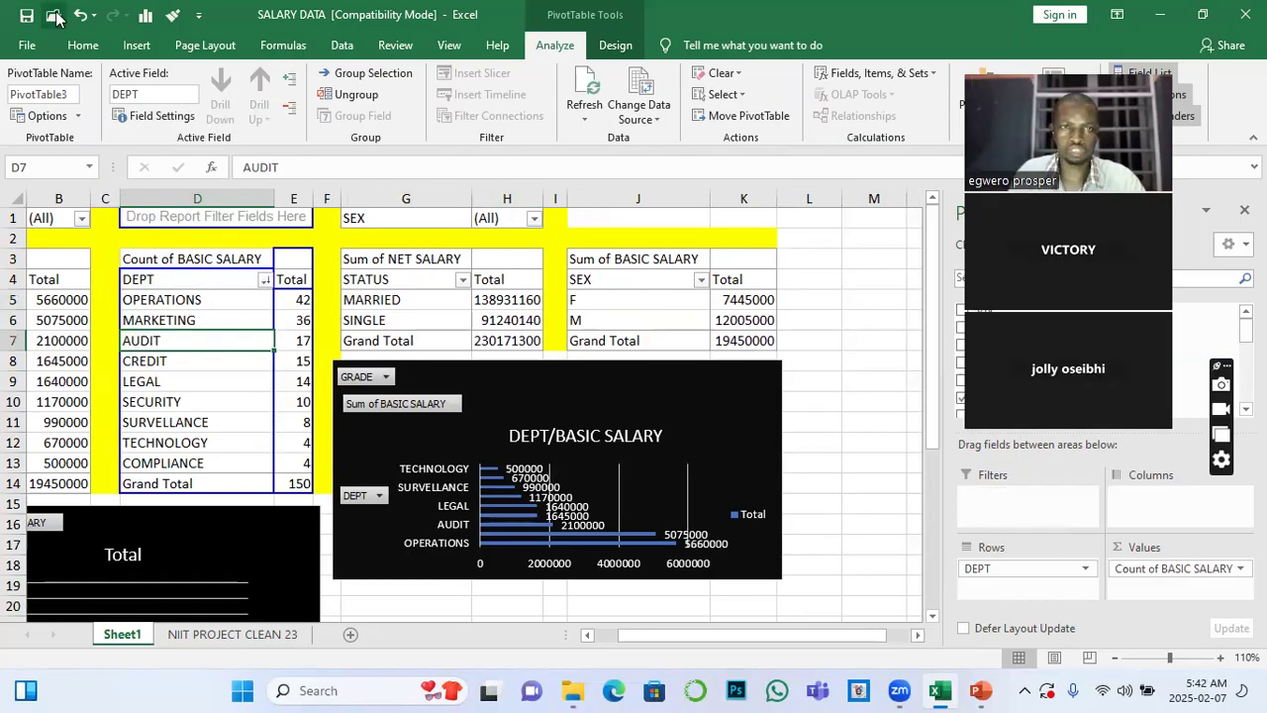
click(37, 218)
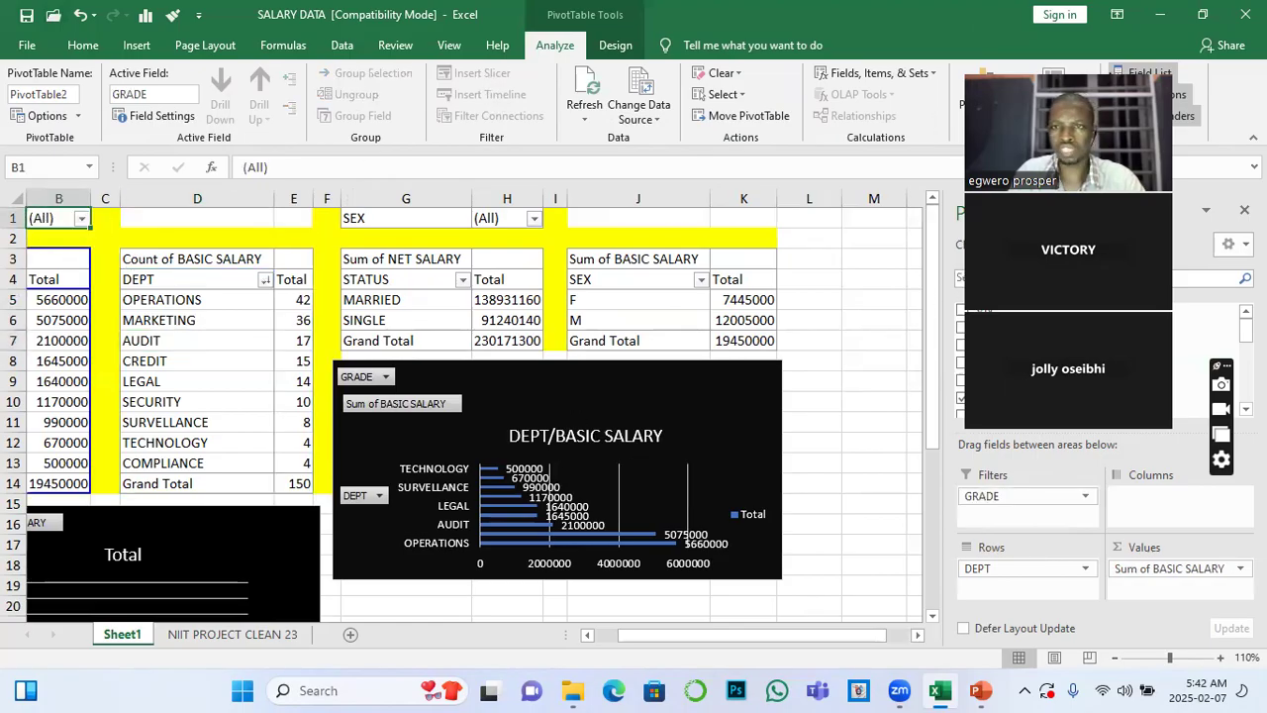
drag(1109, 72, 411, 325)
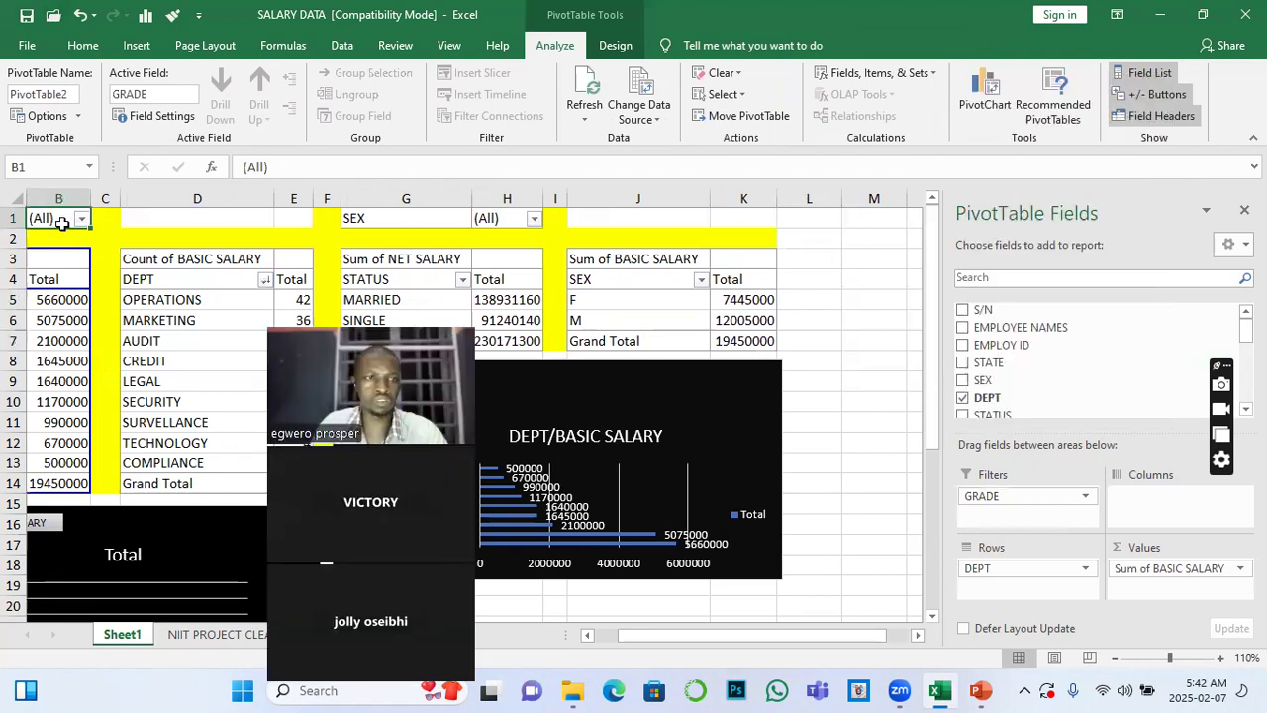
click(59, 320)
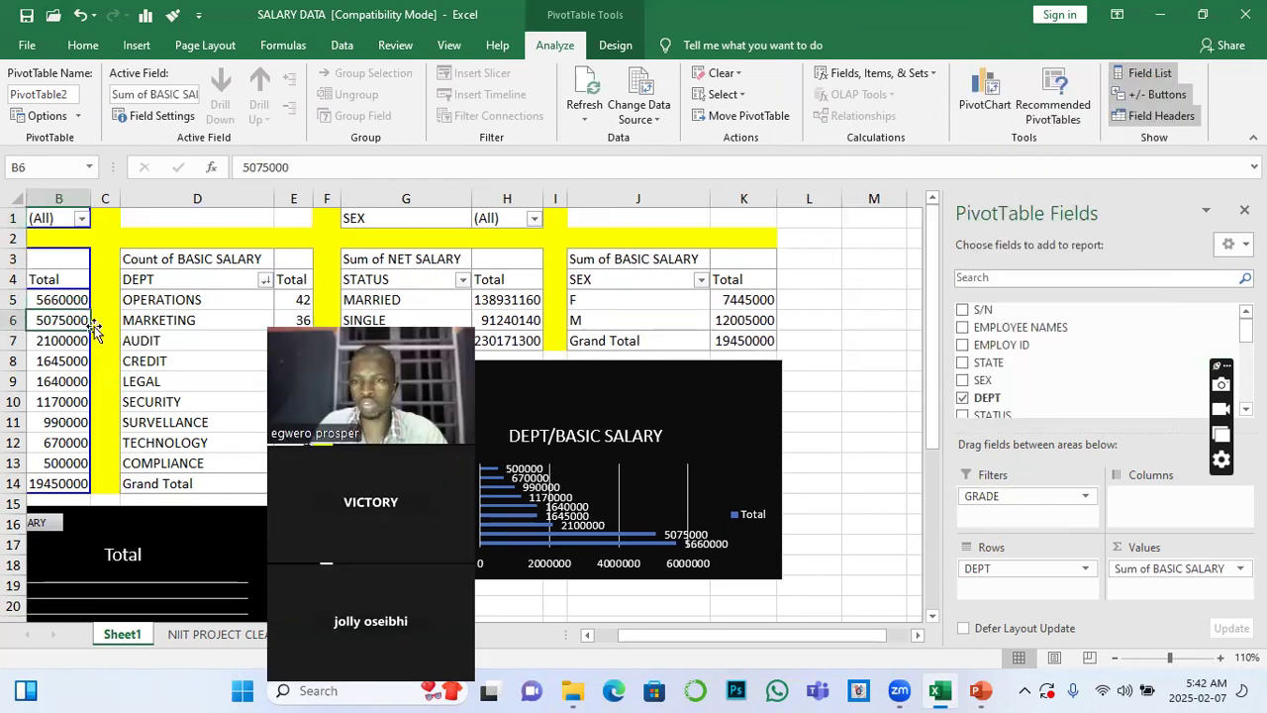
mouse_move(985, 567)
mouse_down()
mouse_move(1041, 405)
mouse_move(985, 569)
mouse_up()
drag(990, 491, 1040, 361)
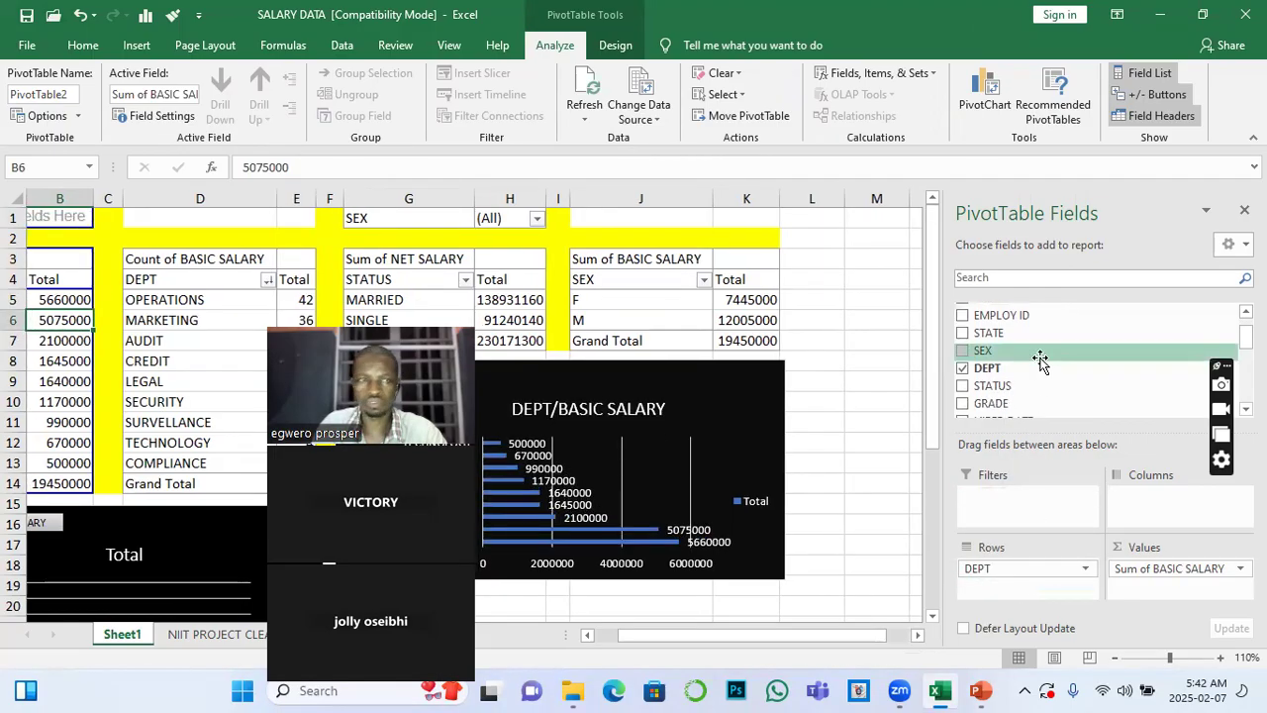
Try to save the SALARY DATA workbook, cancelling at the Compatibility Checker
click(812, 341)
key(ctrl+s)
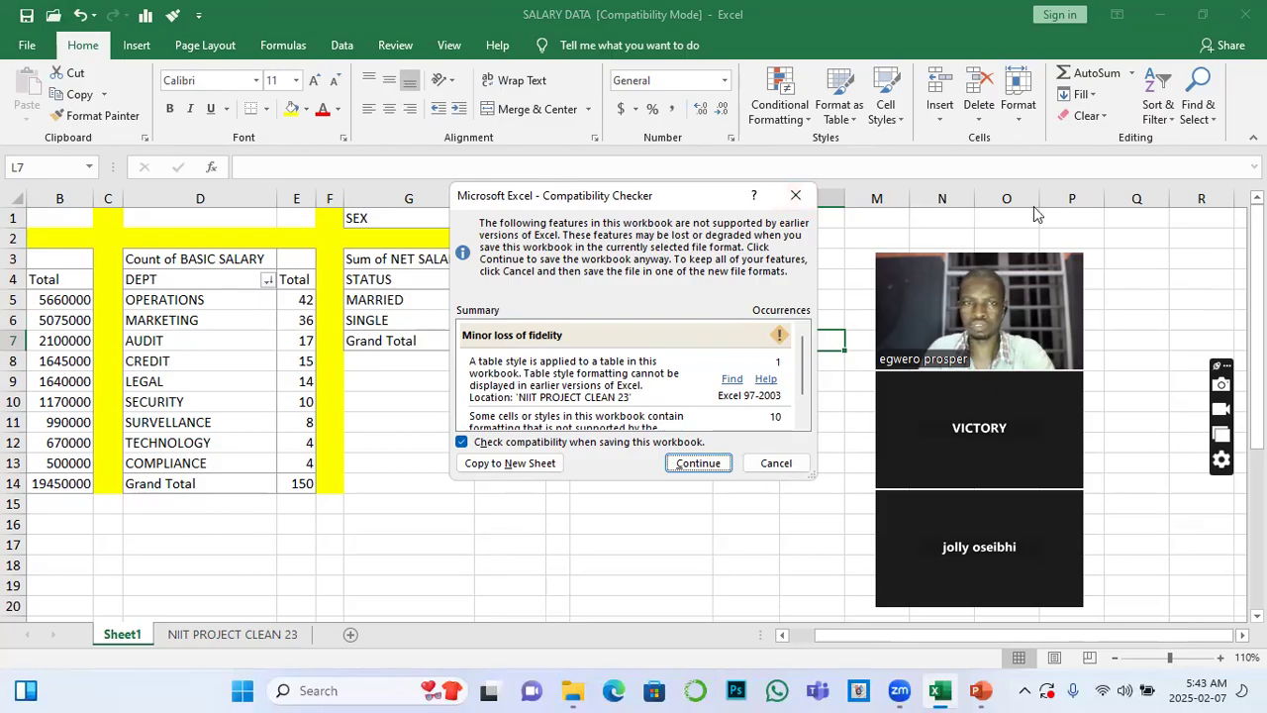
click(798, 203)
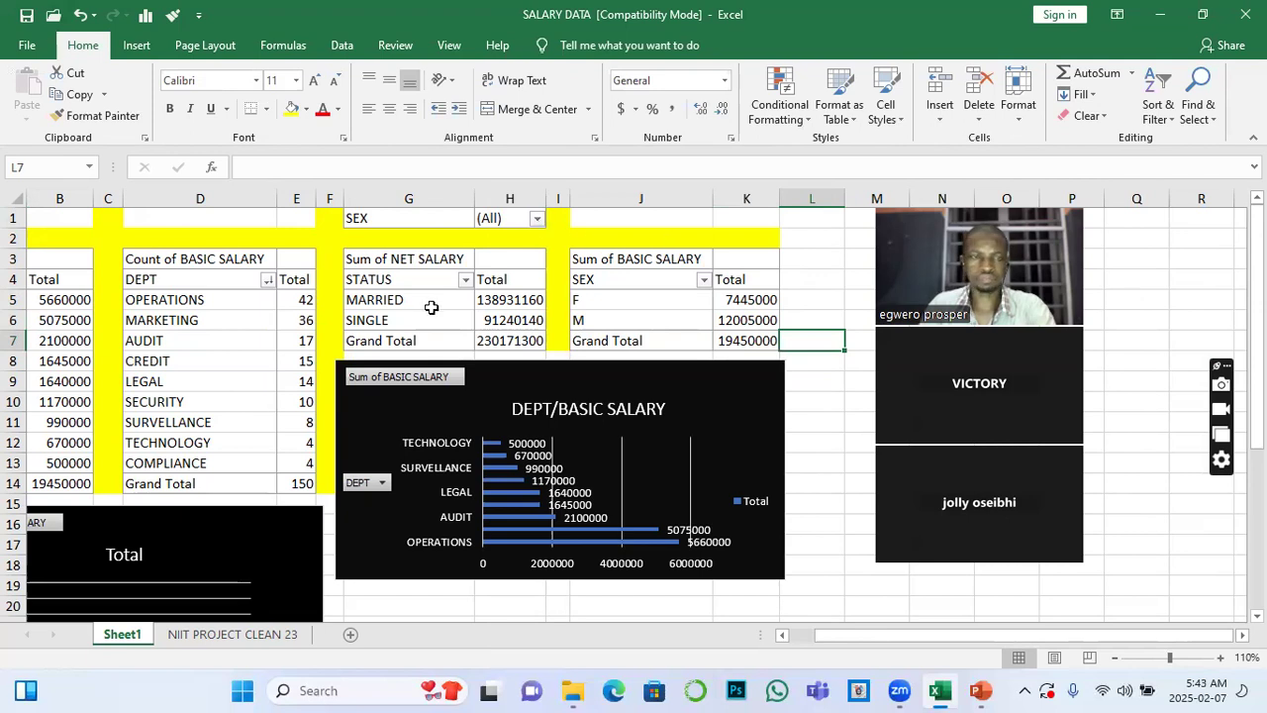
Create a new-worksheet PivotTable from Table1 on the NIIT PROJECT CLEAN 23 sheet
drag(457, 292, 456, 319)
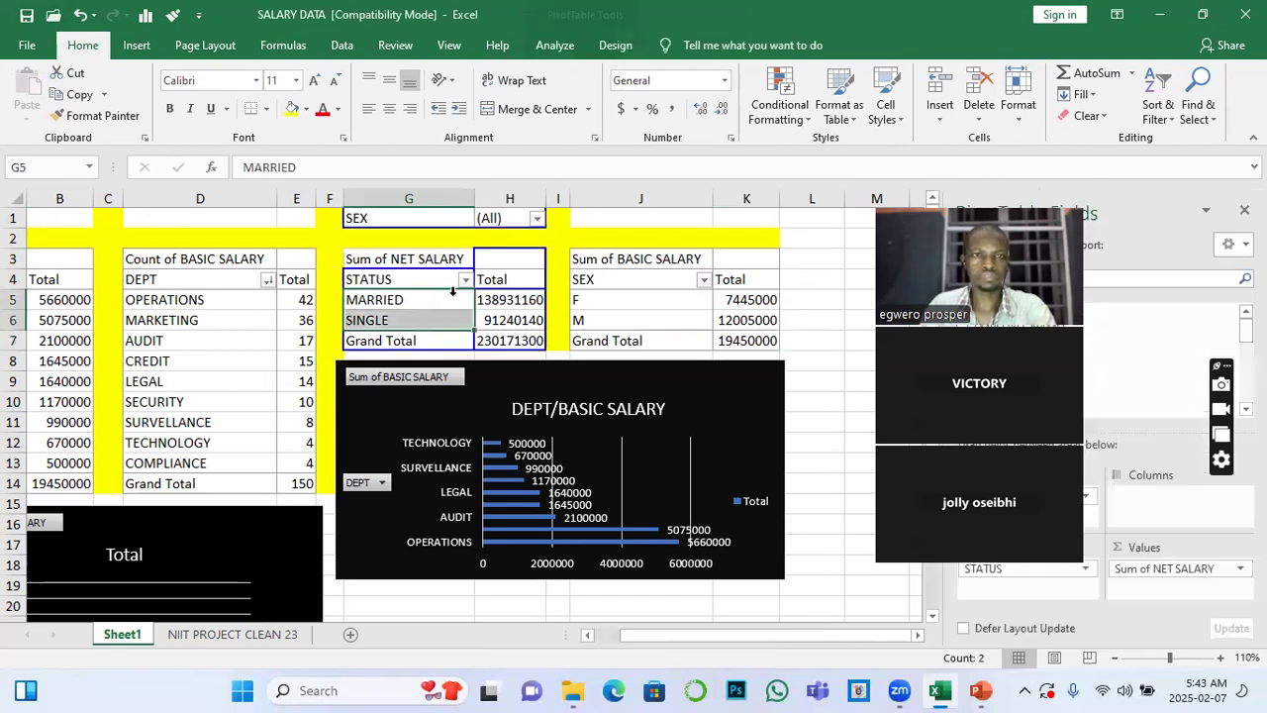
click(556, 45)
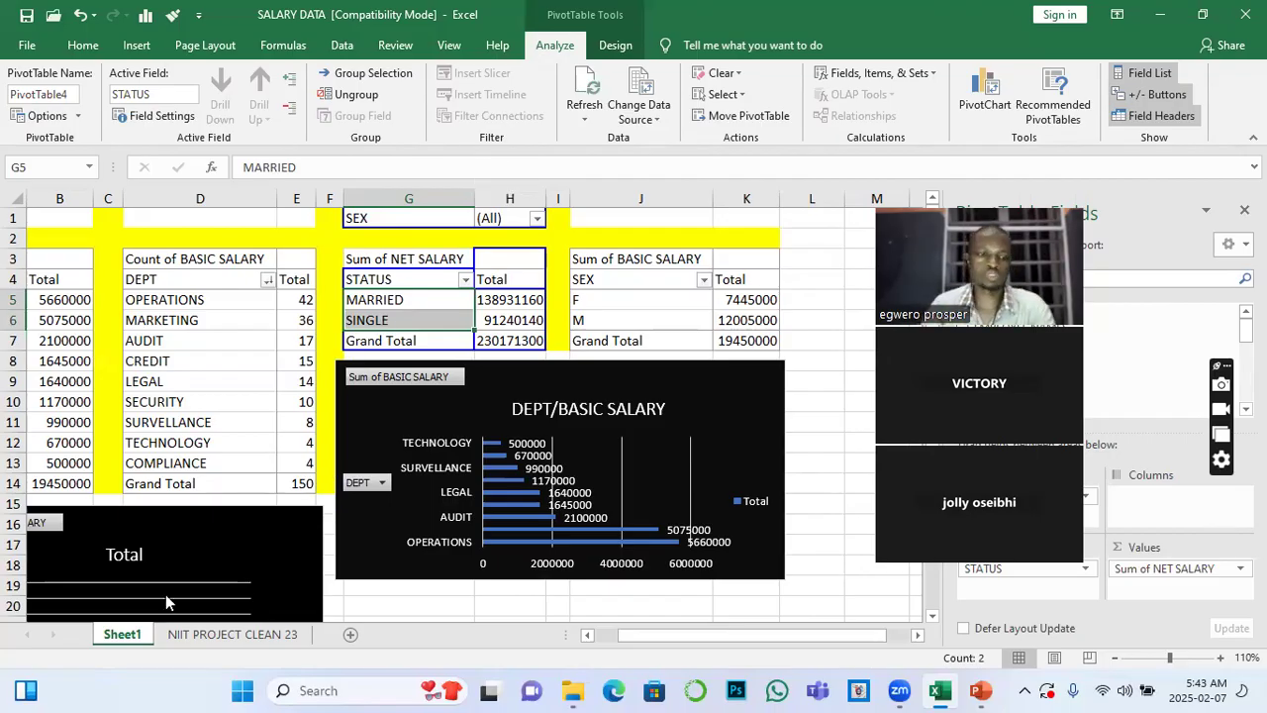
click(230, 635)
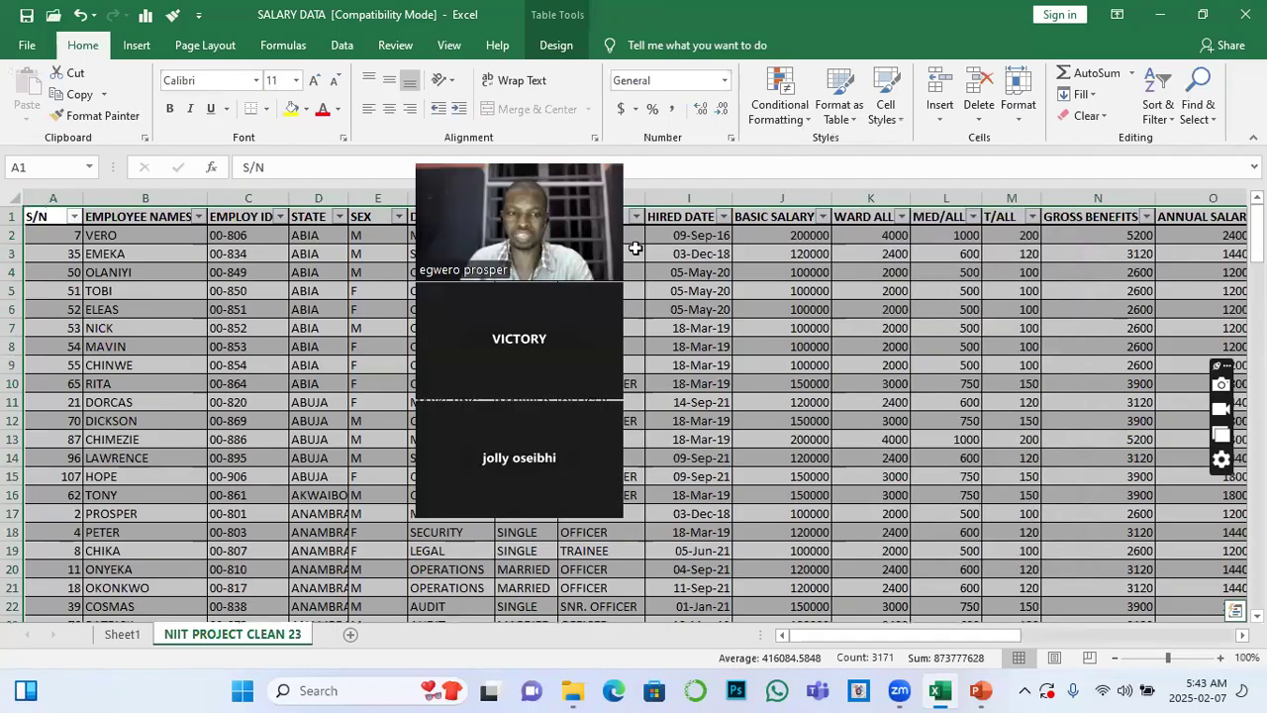
click(129, 634)
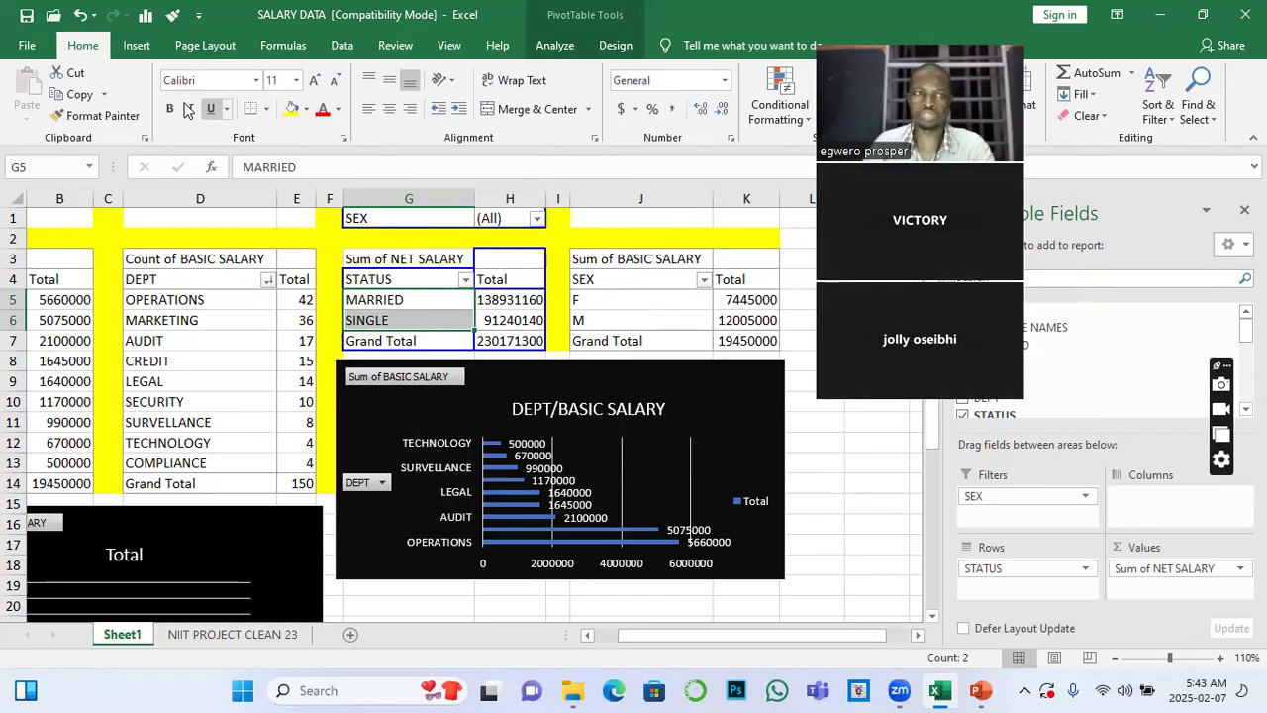
click(134, 46)
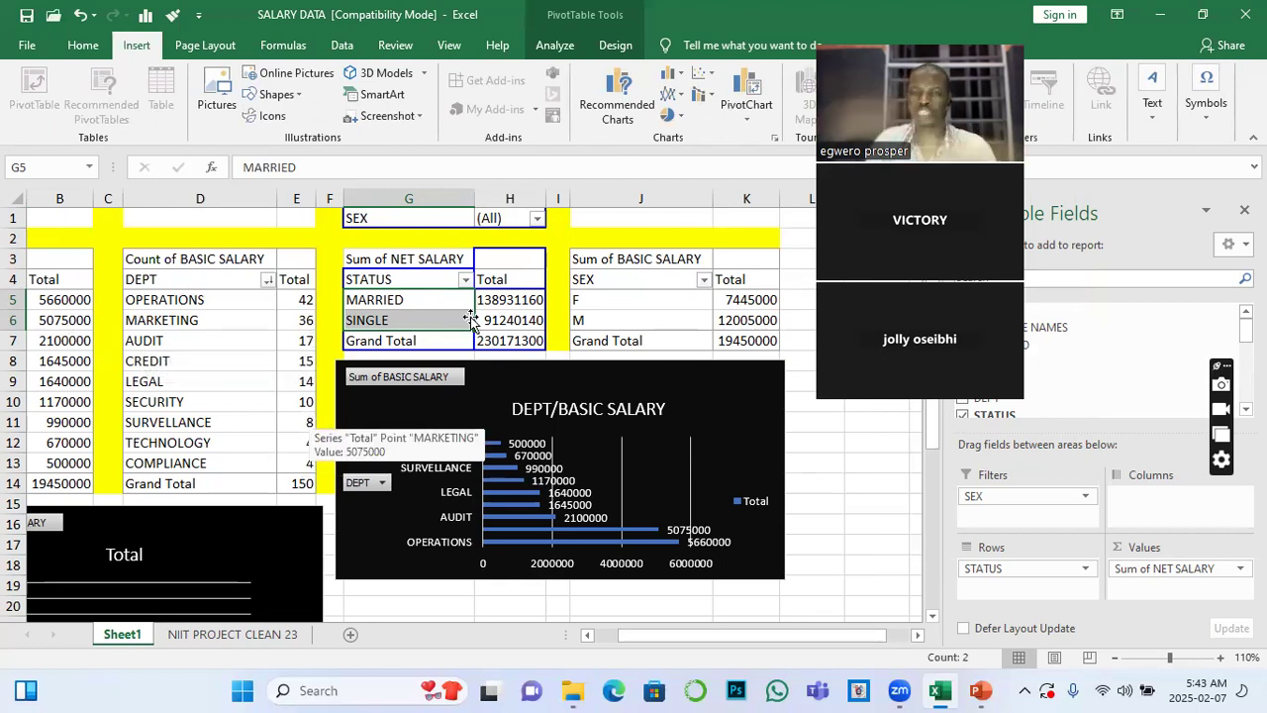
click(281, 633)
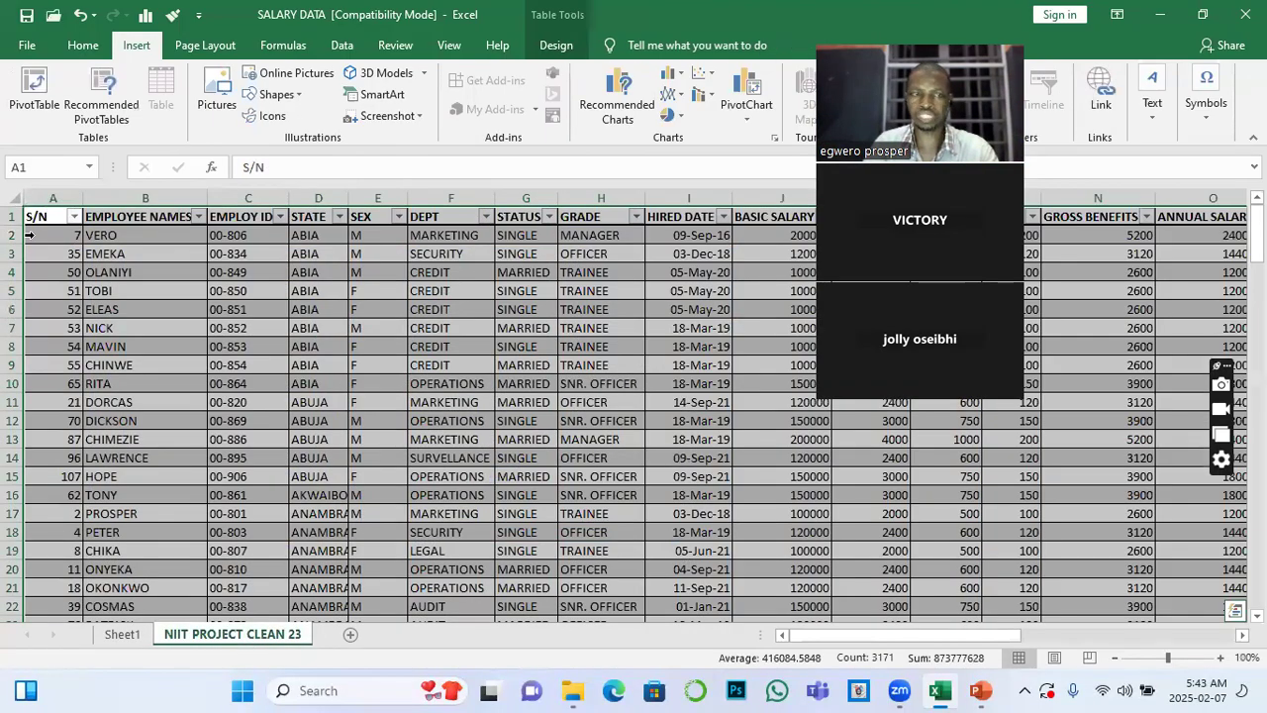
click(32, 102)
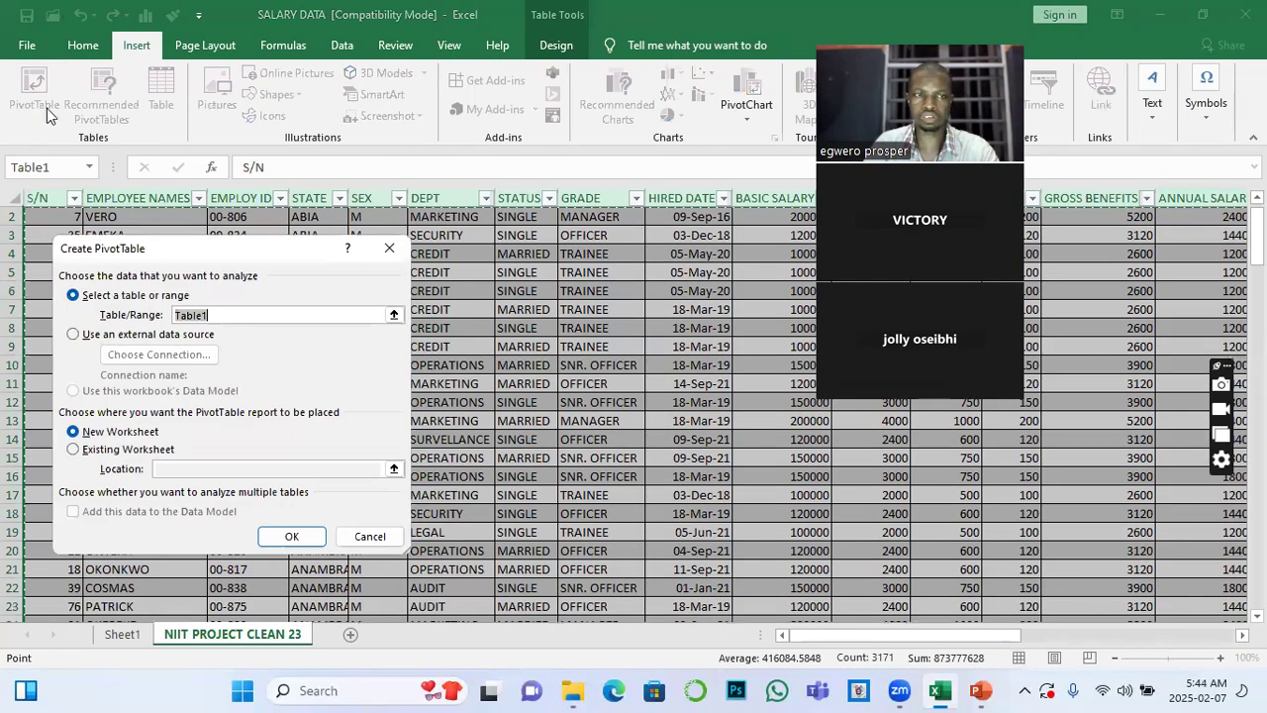
click(292, 537)
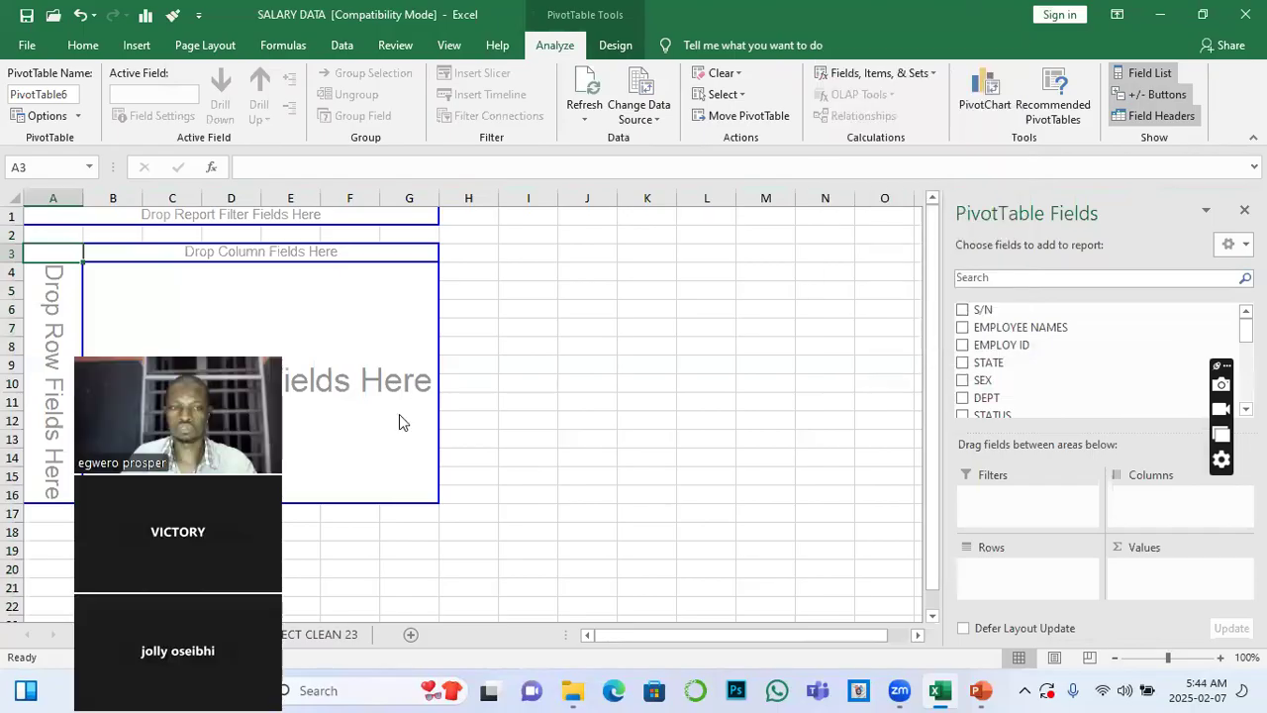
Add STATE to the rows and NET SALARY as a summed value in the new PivotTable
click(961, 366)
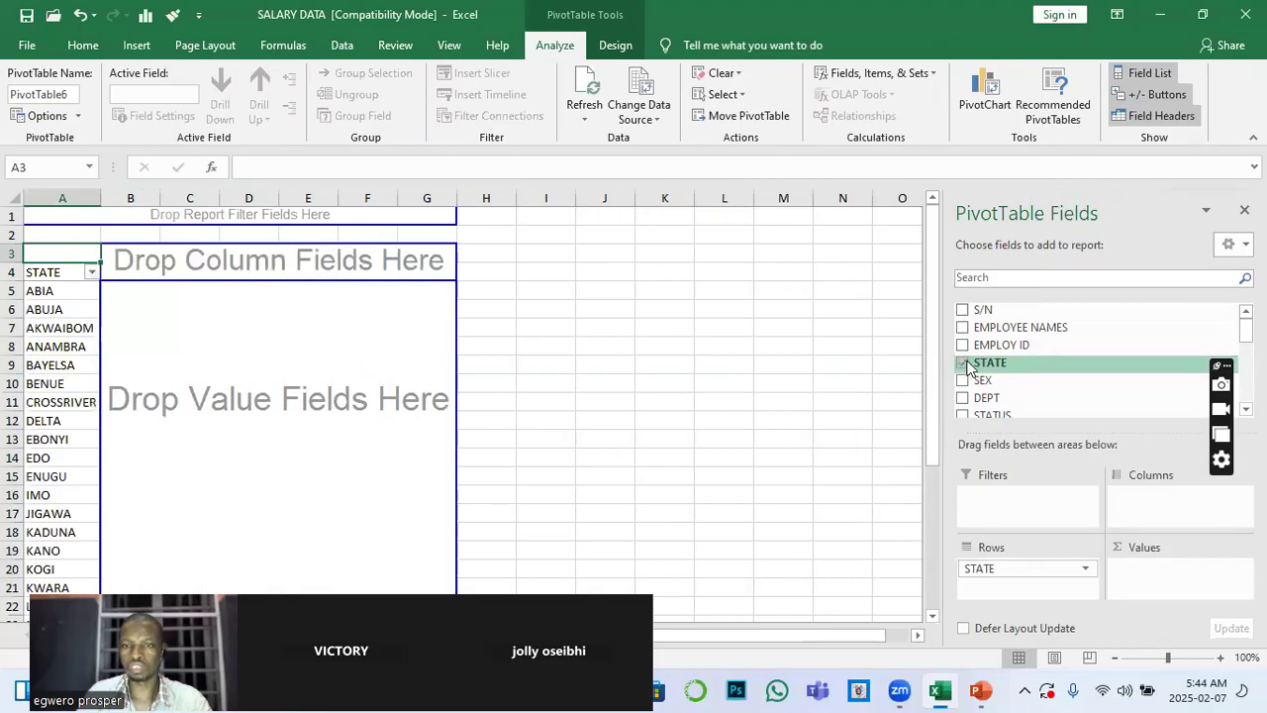
scroll(1051, 406, down, 2)
scroll(1050, 416, down, 5)
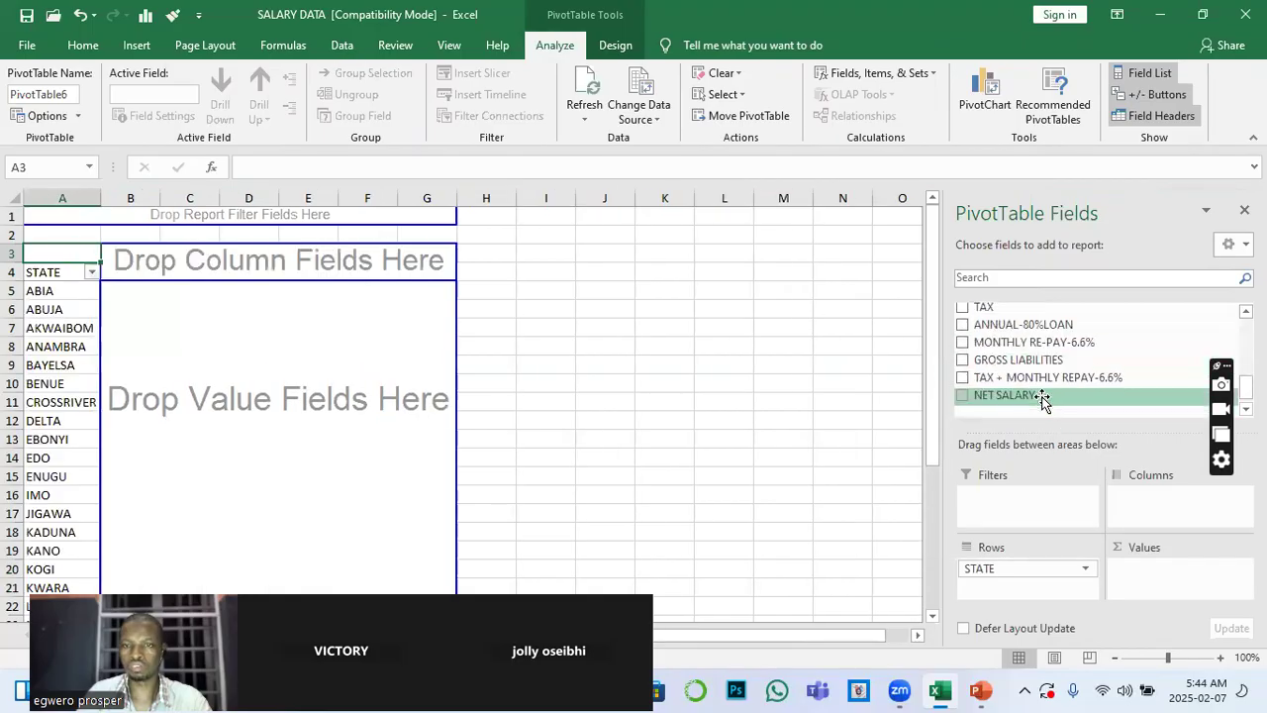
click(962, 397)
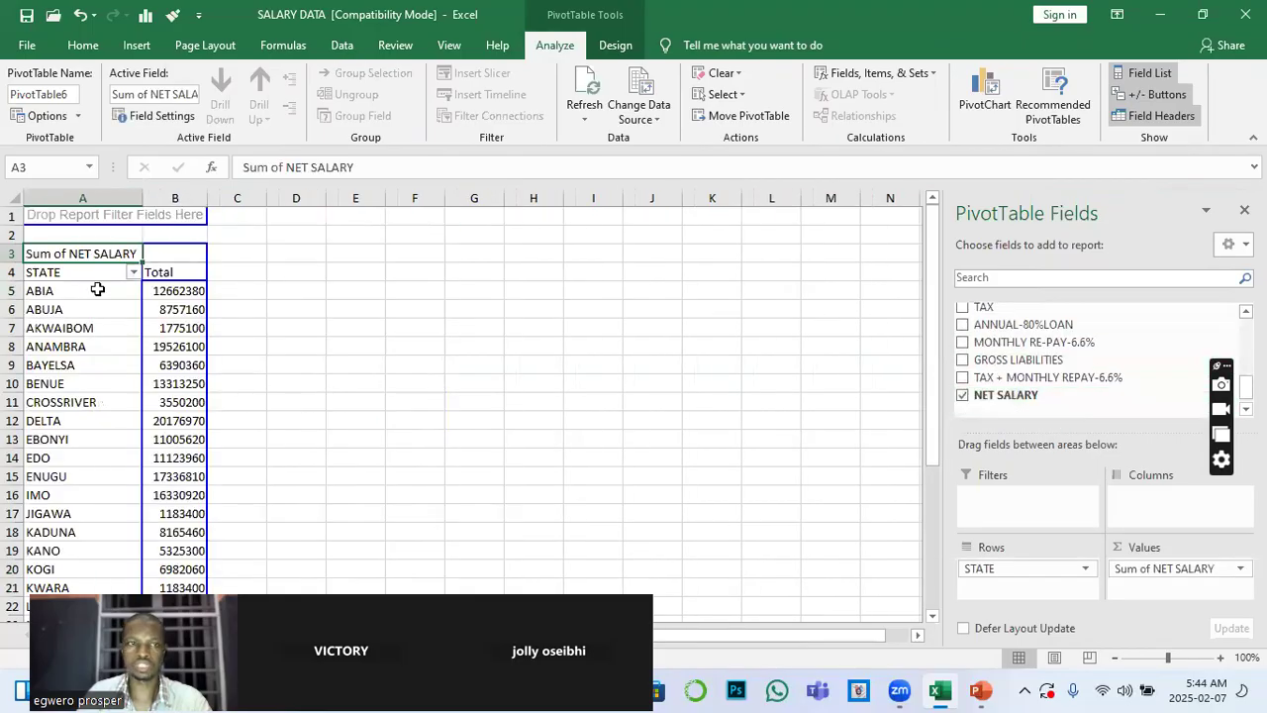
Undo the added STATE and NET SALARY fields and the creation of the new PivotTable on Sheet2
click(184, 364)
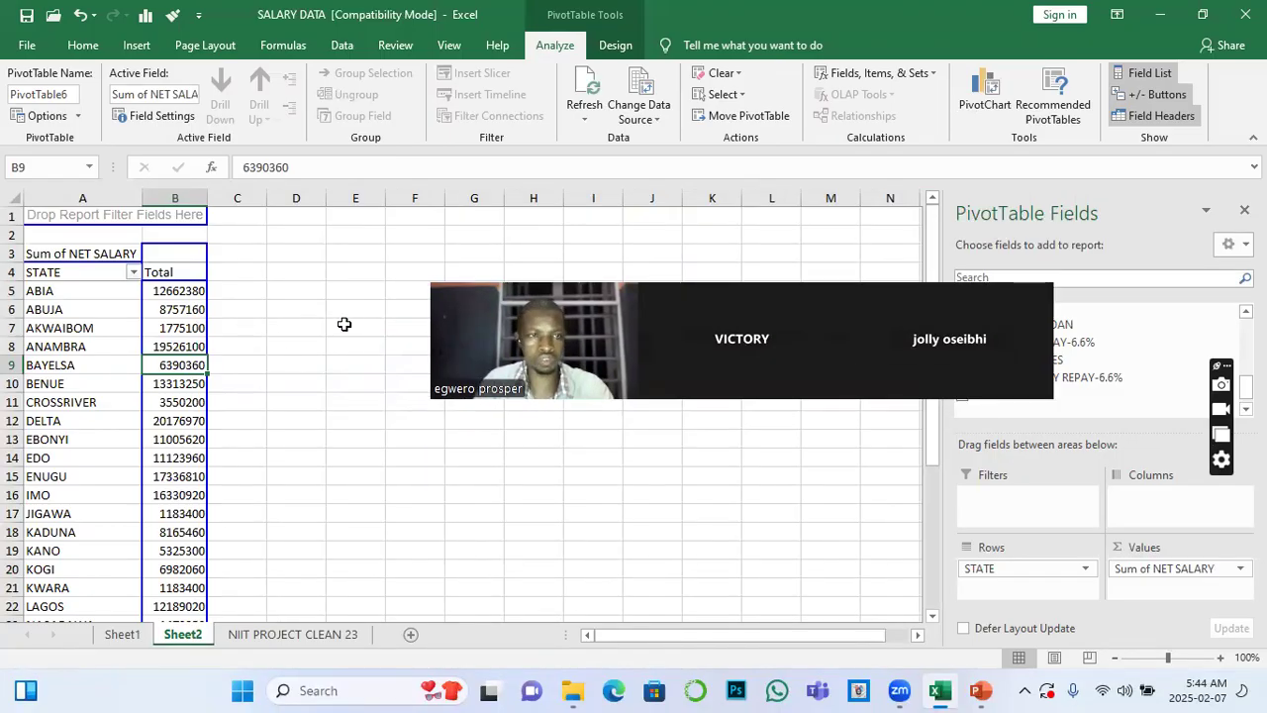
key(ctrl+z)
key(ctrl+z)
key(ctrl+z)
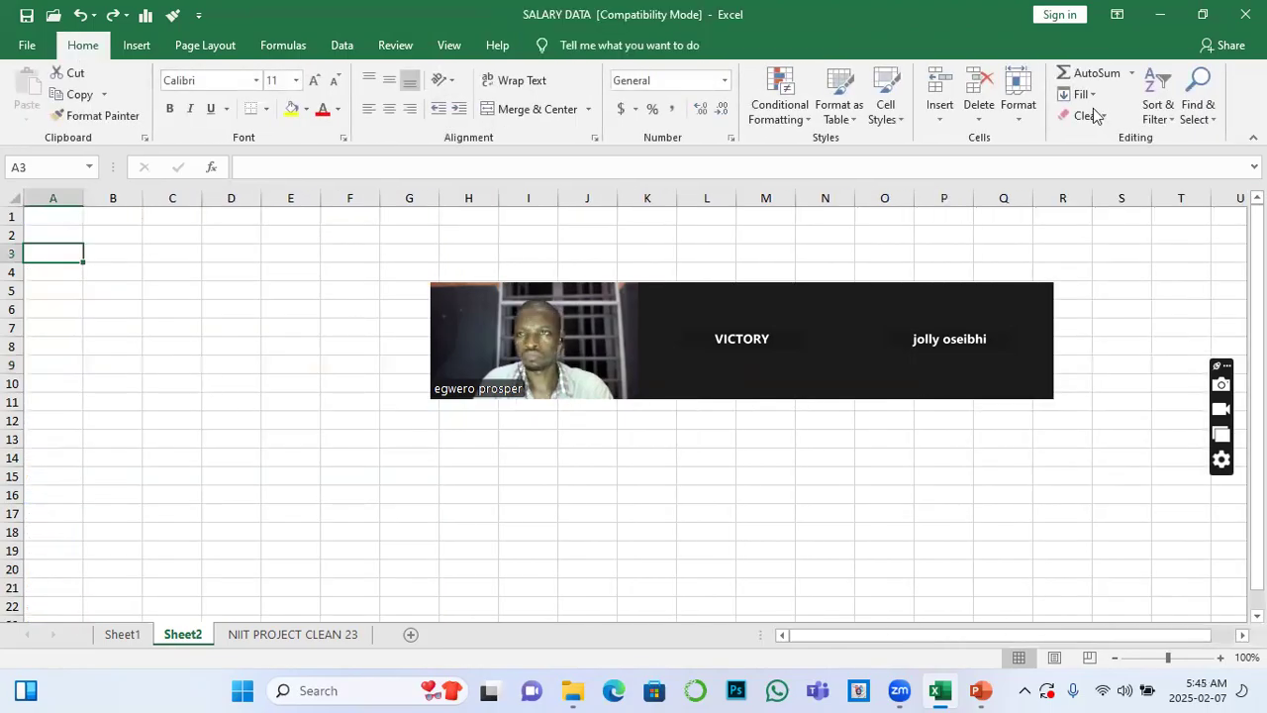
Open the supermarket_sales - Sheet12 workbook from the RAW DATA folder and bring up its Sheet2 after viewing the DATA sheet
click(1160, 14)
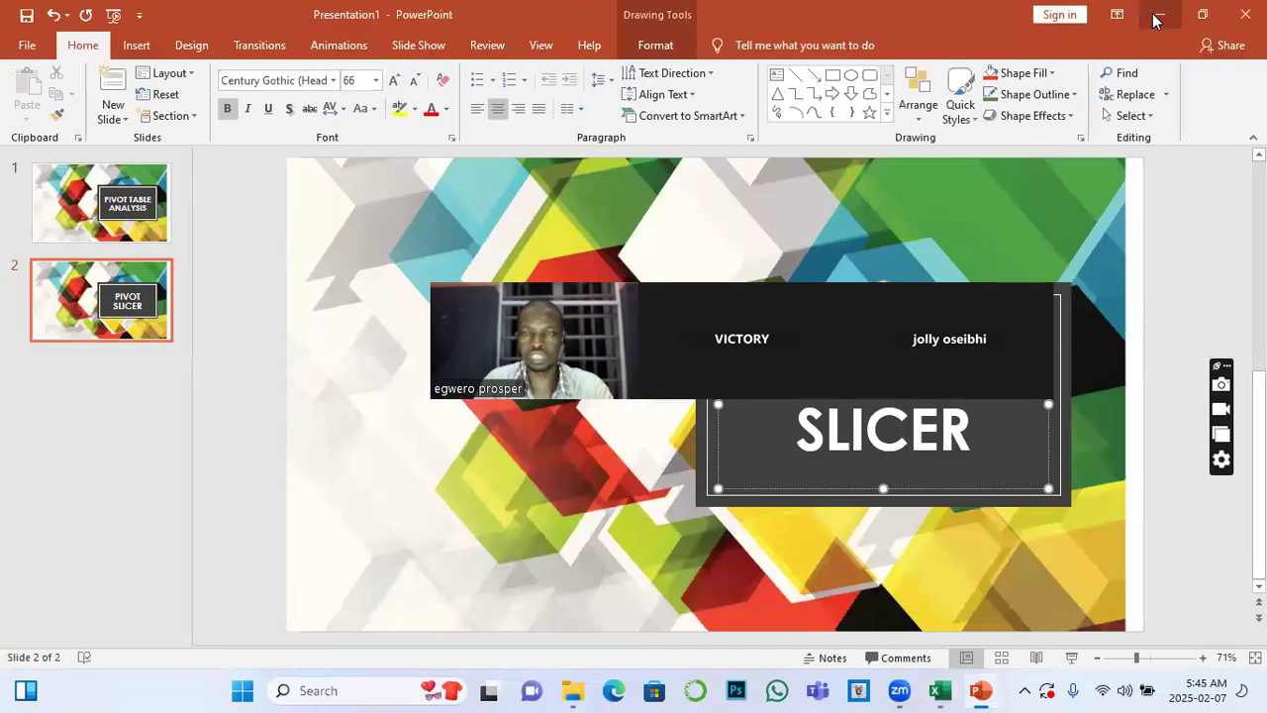
click(1156, 16)
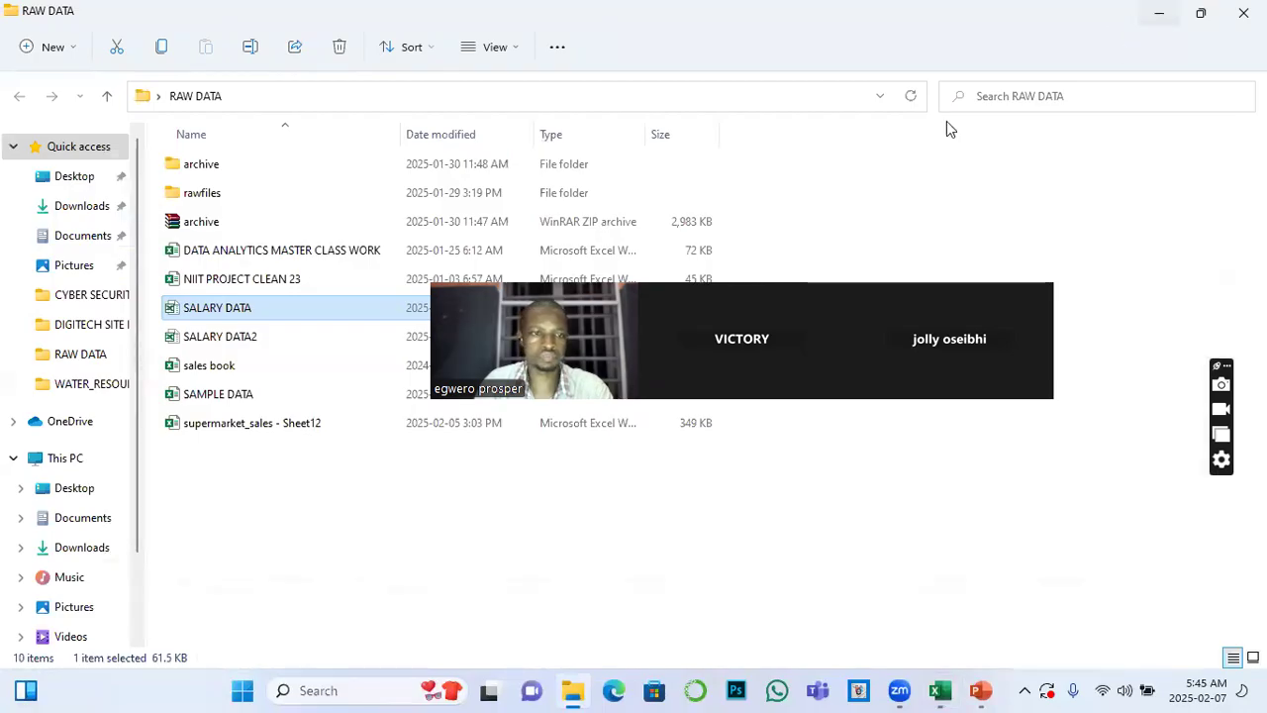
double_click(220, 431)
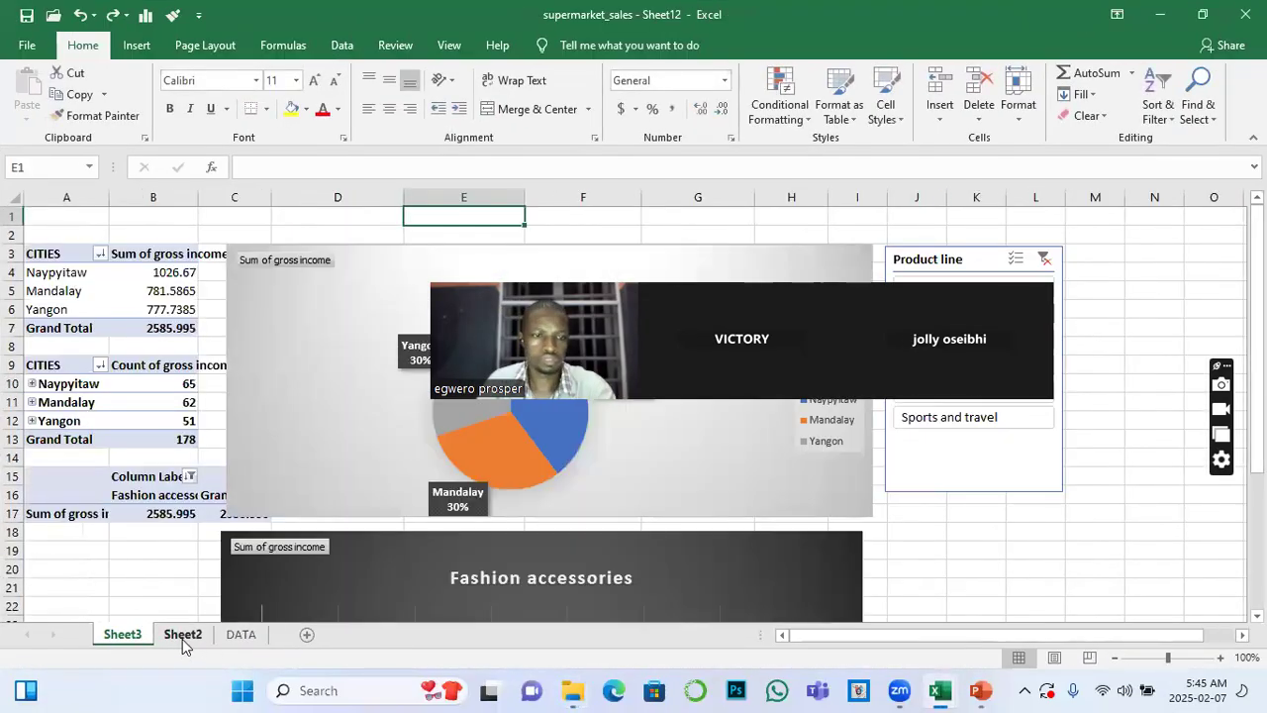
click(183, 638)
click(234, 640)
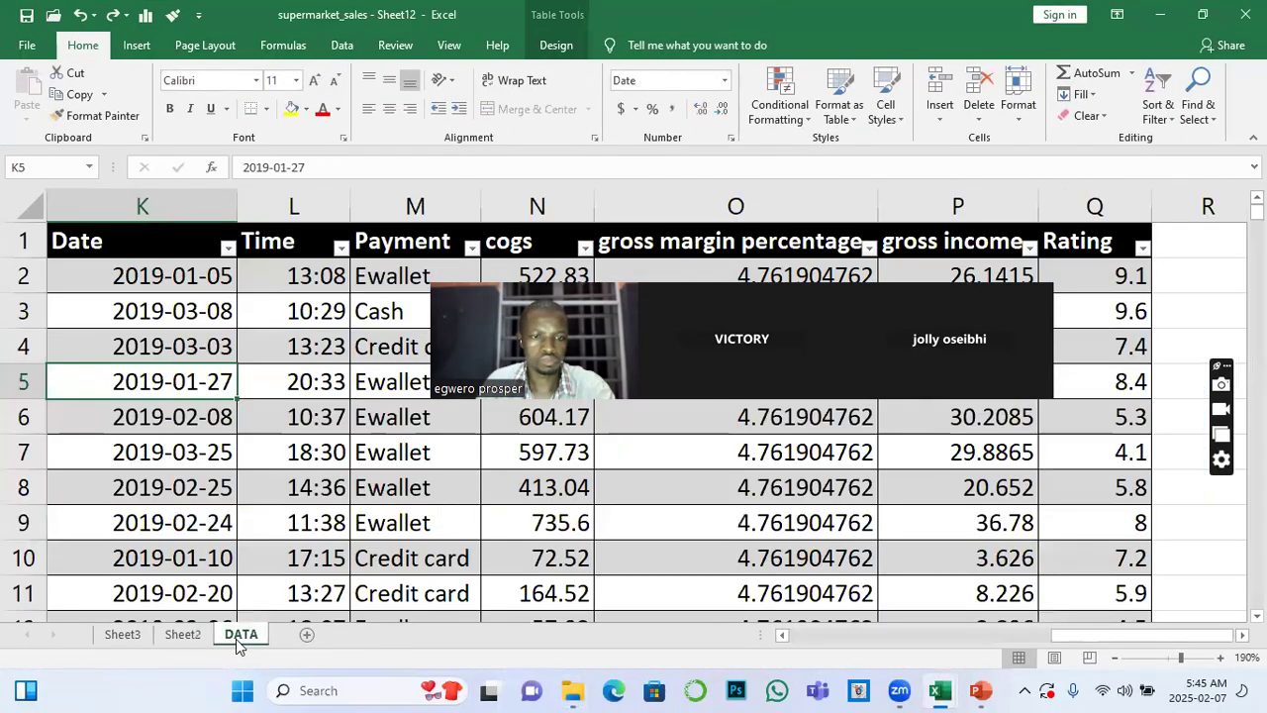
click(183, 635)
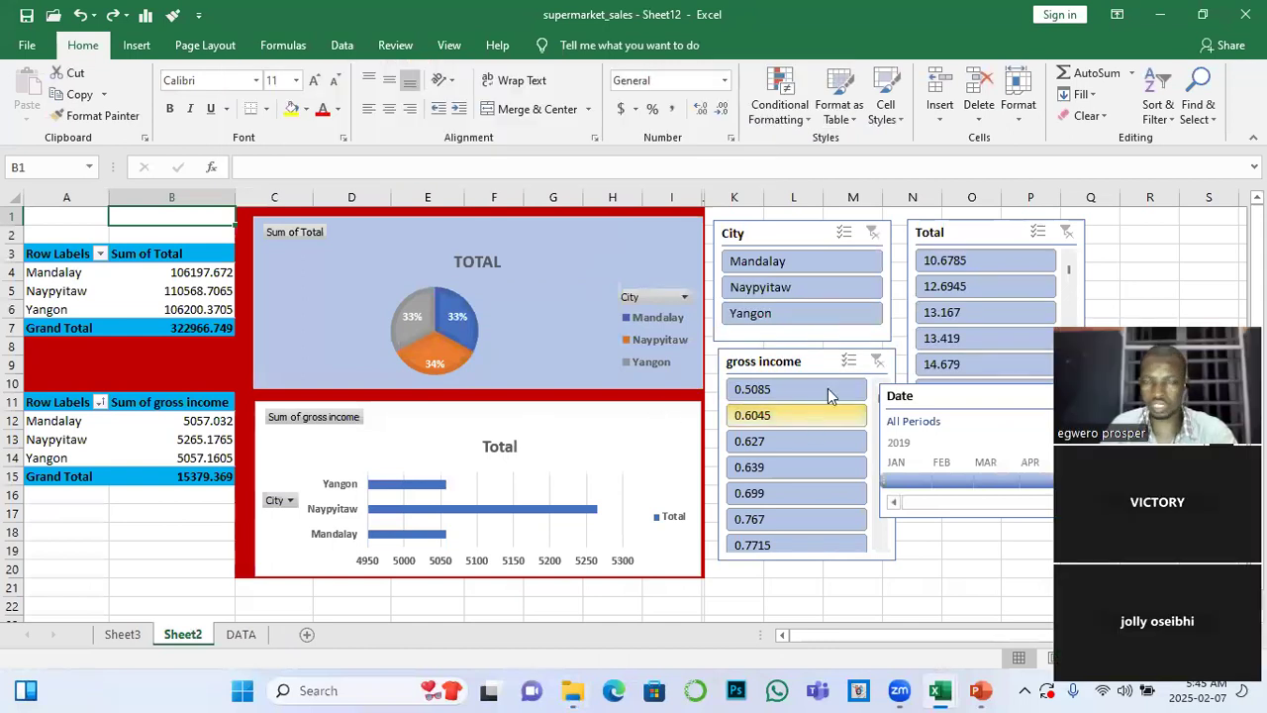
Delete the City, Total and gross income slicers and the Date timeline from Sheet2
click(804, 234)
key(Delete)
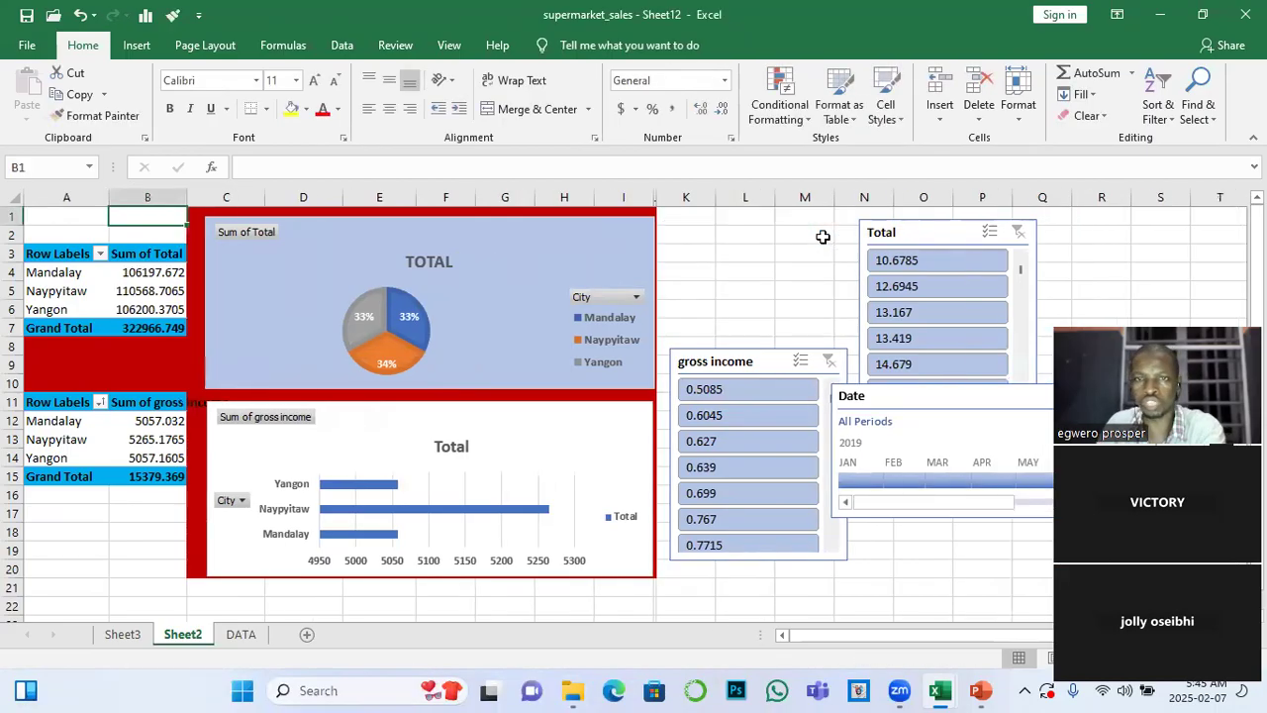
click(896, 241)
key(Delete)
click(758, 363)
key(Delete)
click(937, 396)
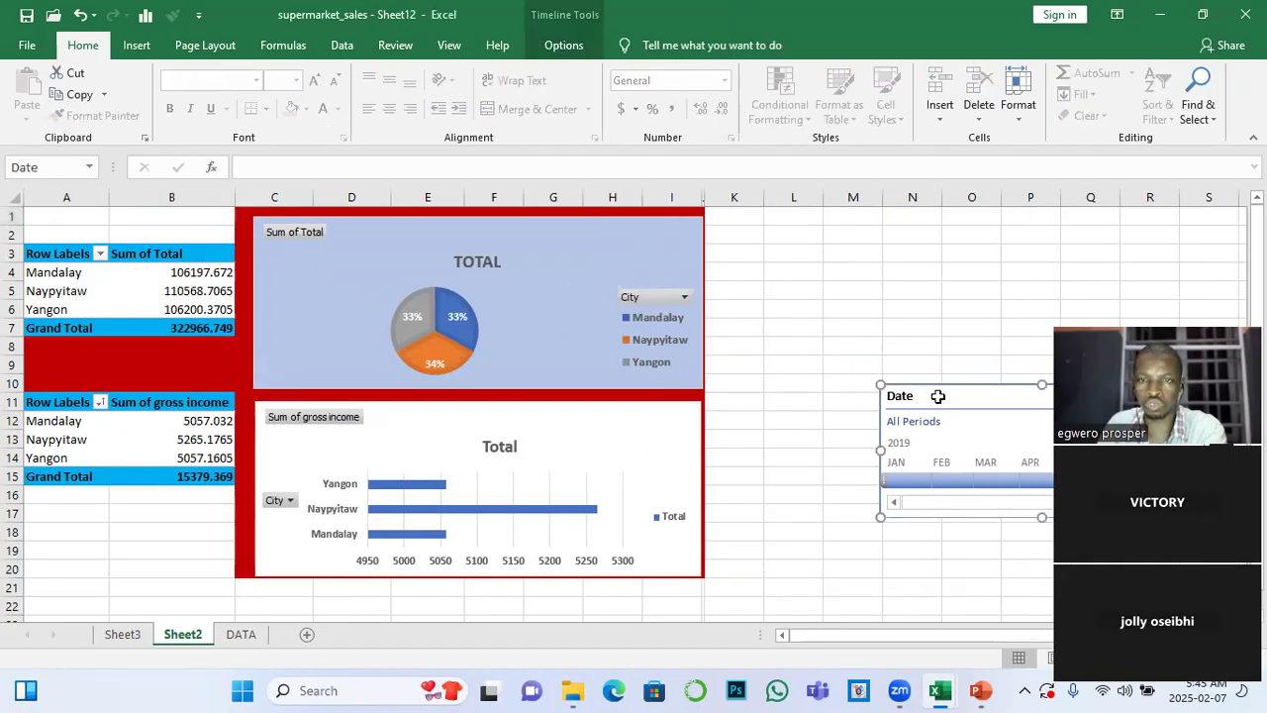
key(Delete)
click(751, 315)
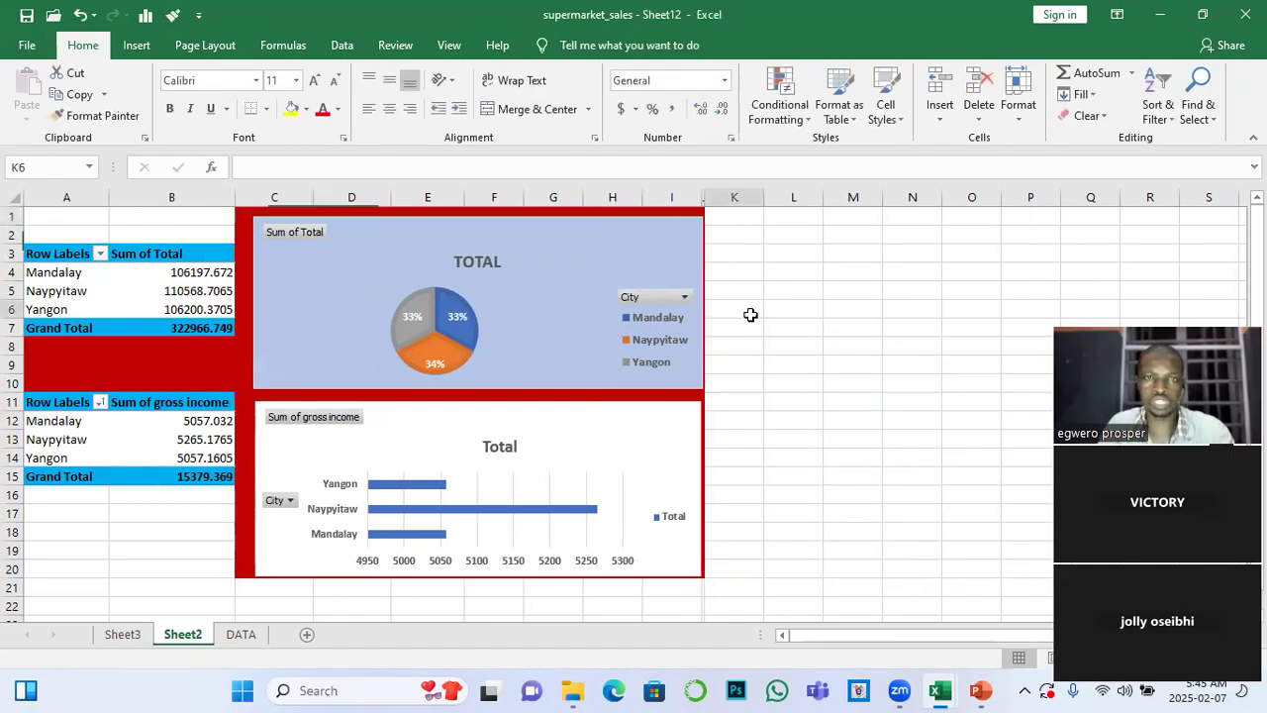
click(93, 290)
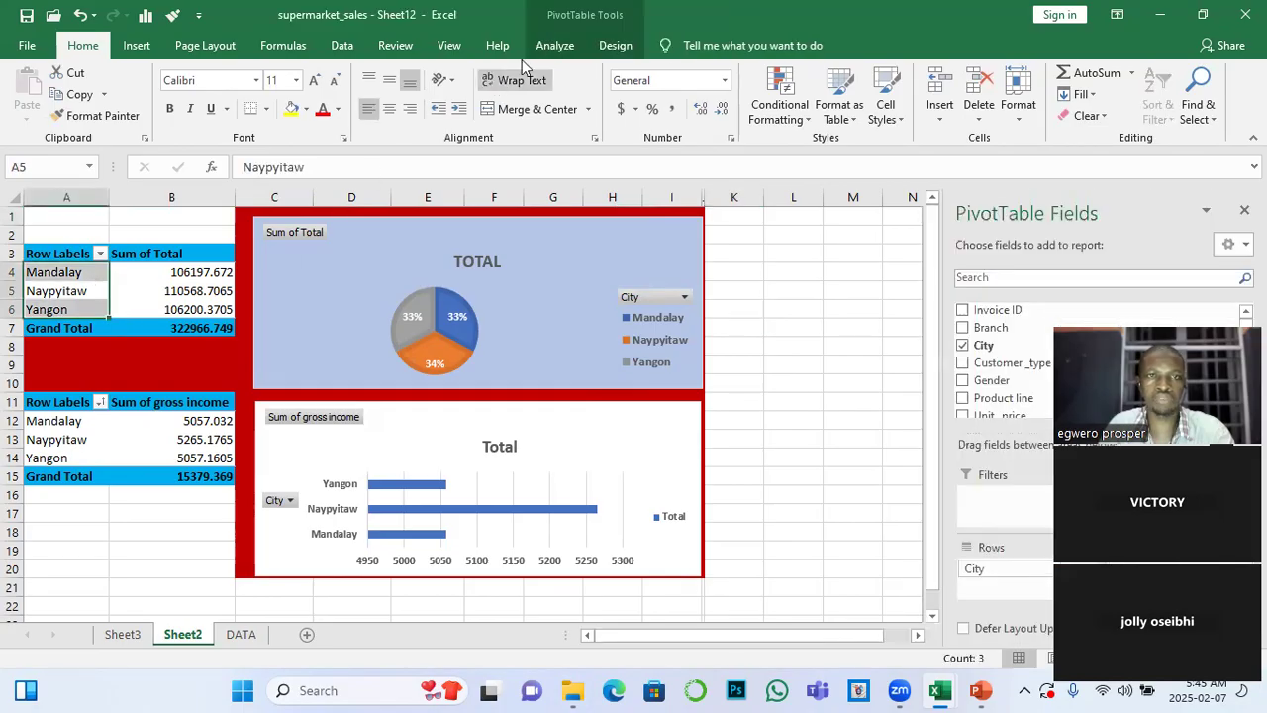
click(553, 45)
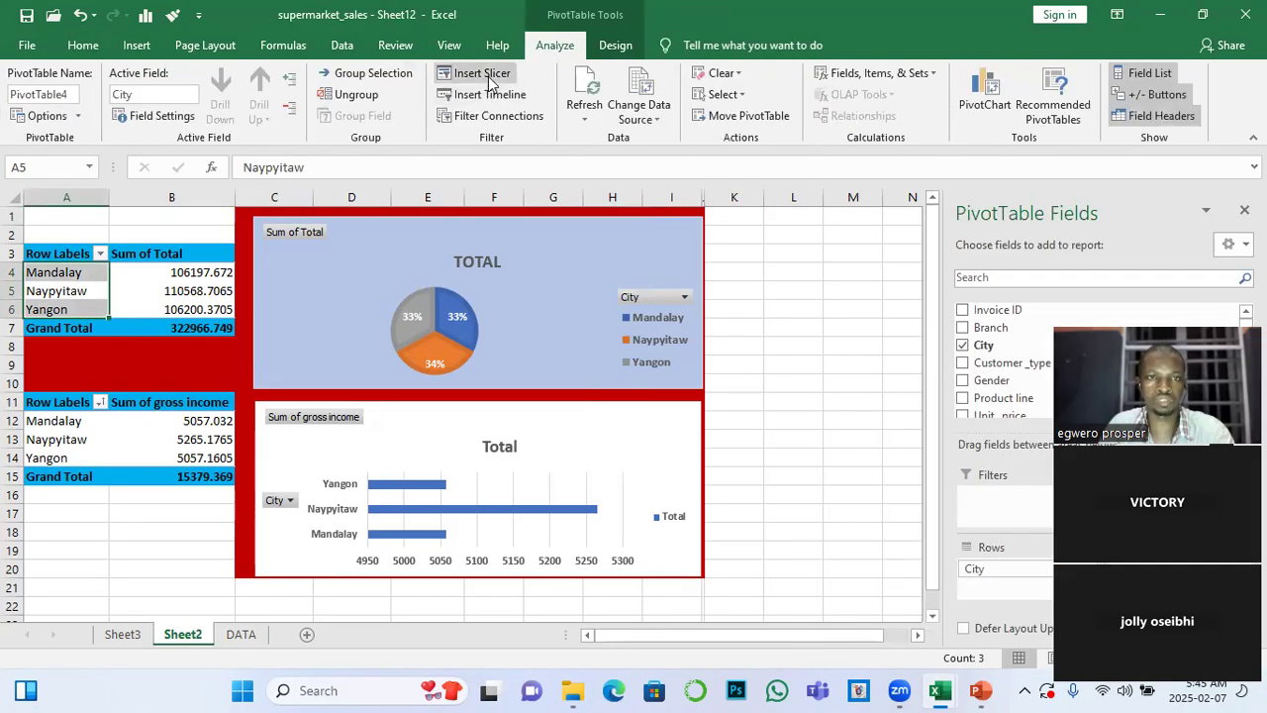
click(755, 310)
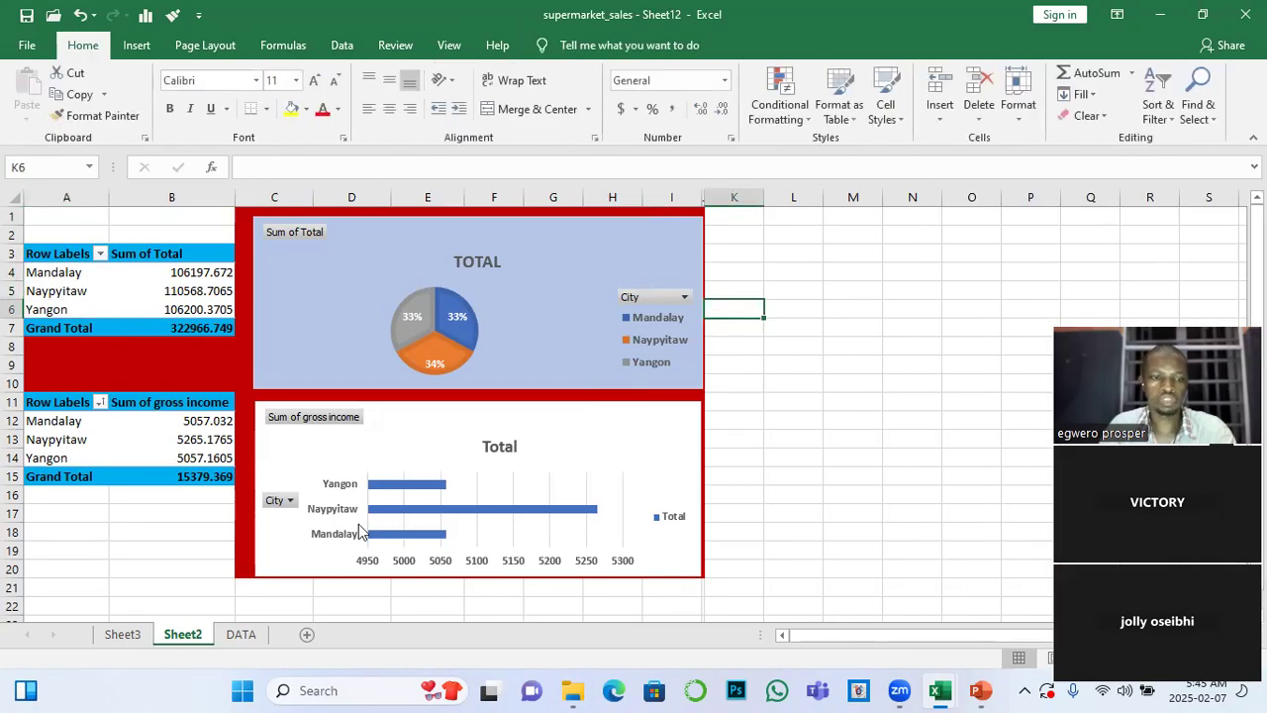
Select the whole sales table on the DATA sheet, from the Invoice ID header through the last row and column
click(241, 635)
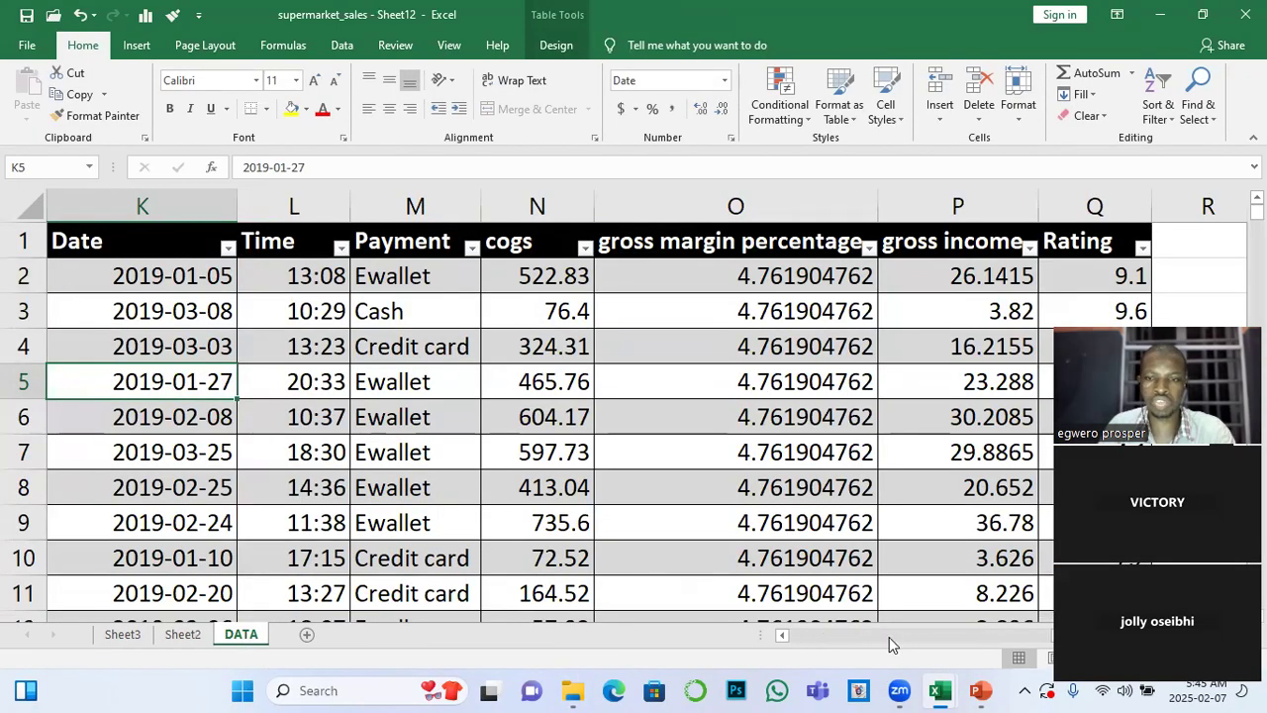
click(782, 635)
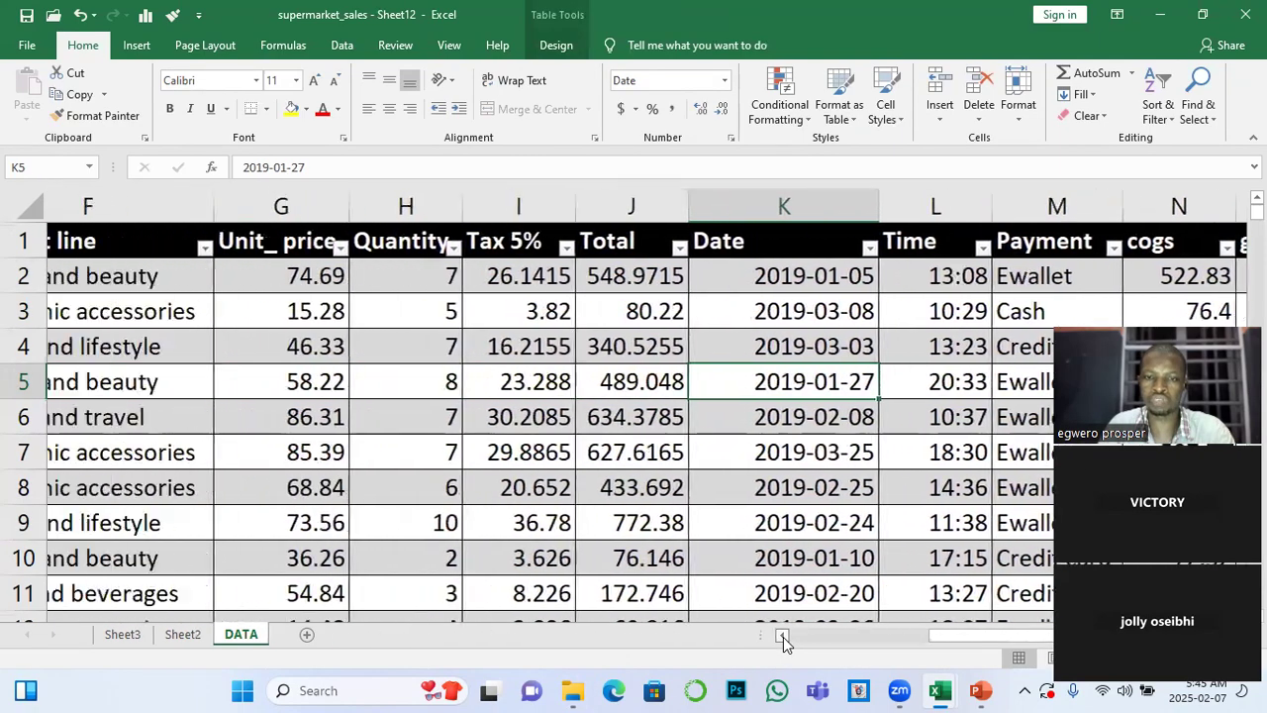
click(782, 636)
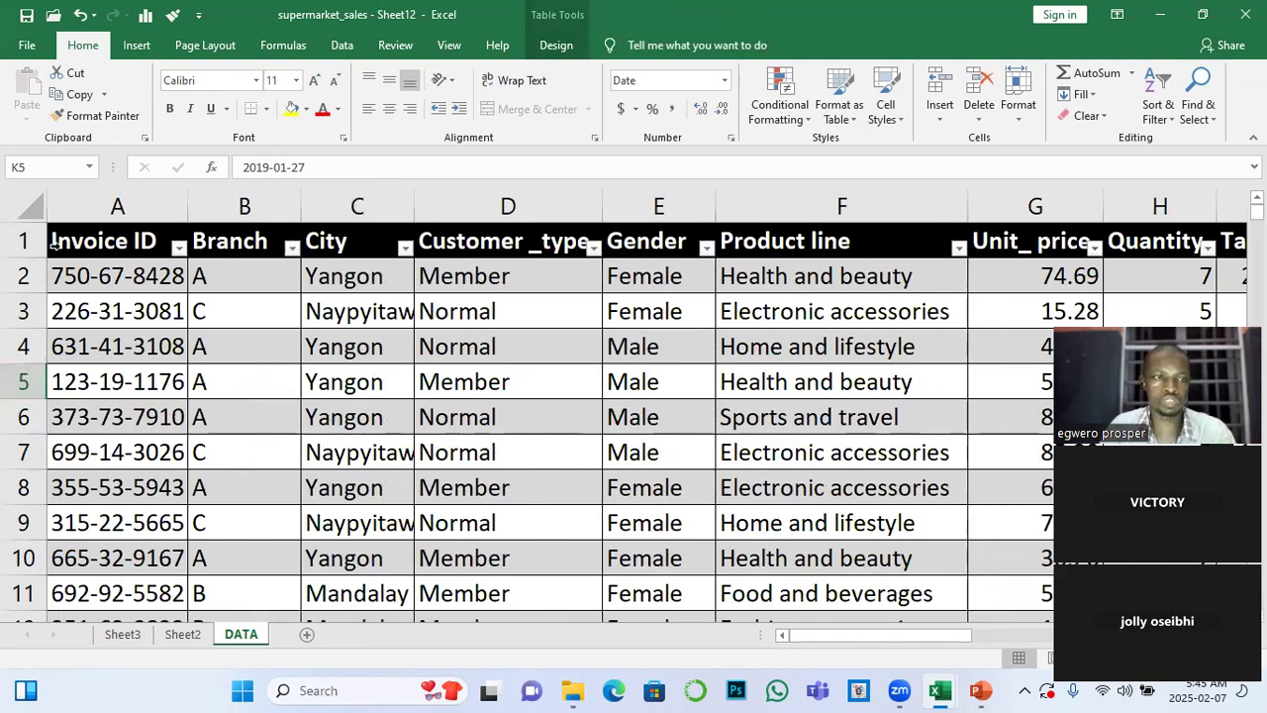
click(55, 244)
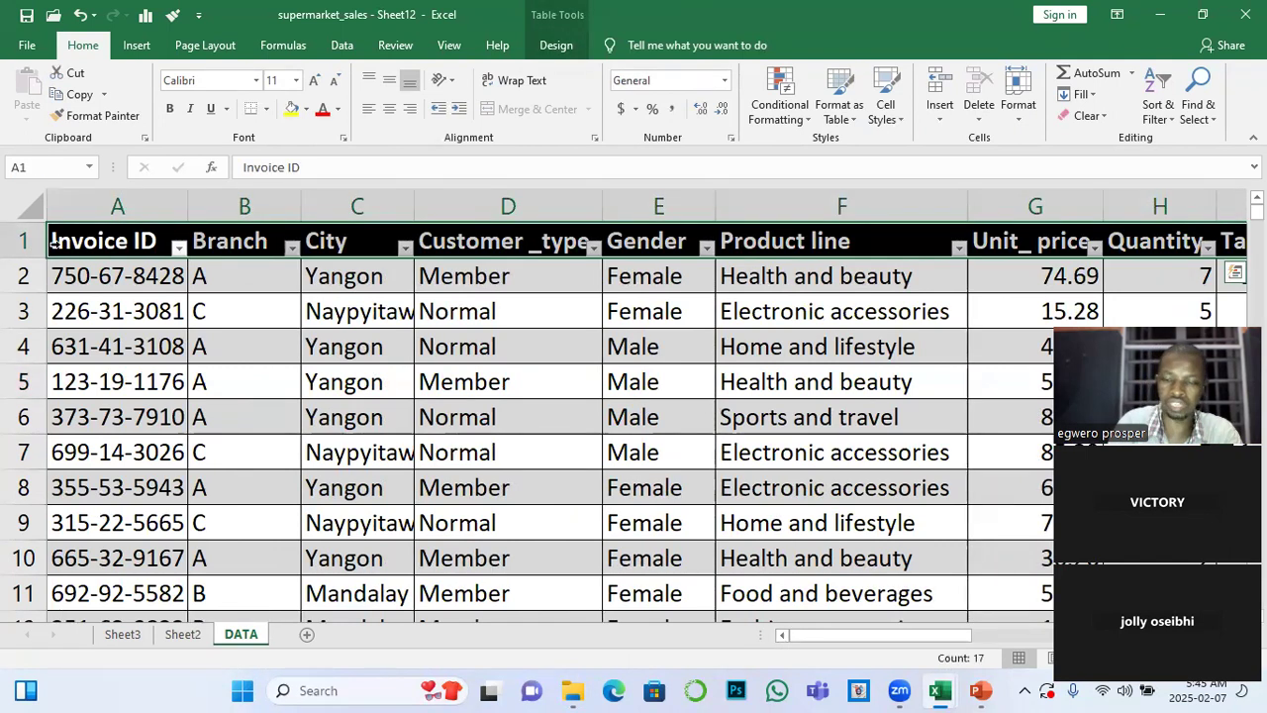
key(ctrl+shift+Down)
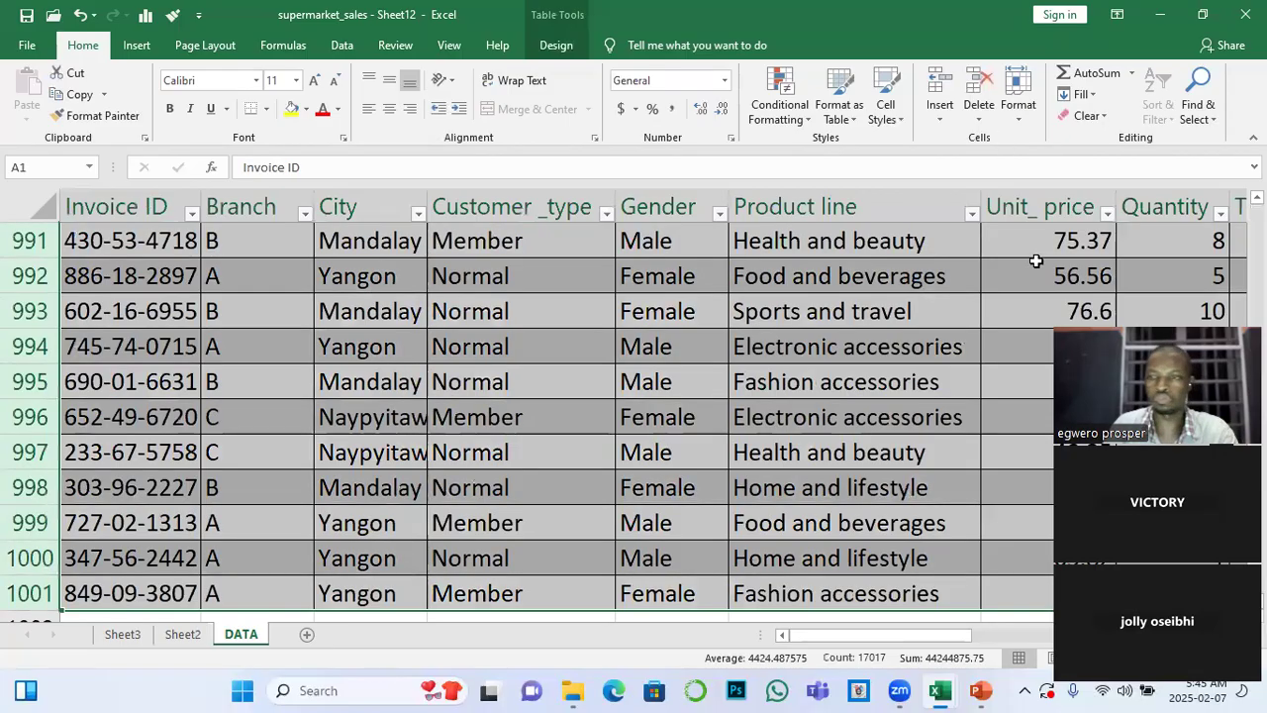
drag(1174, 314, 803, 181)
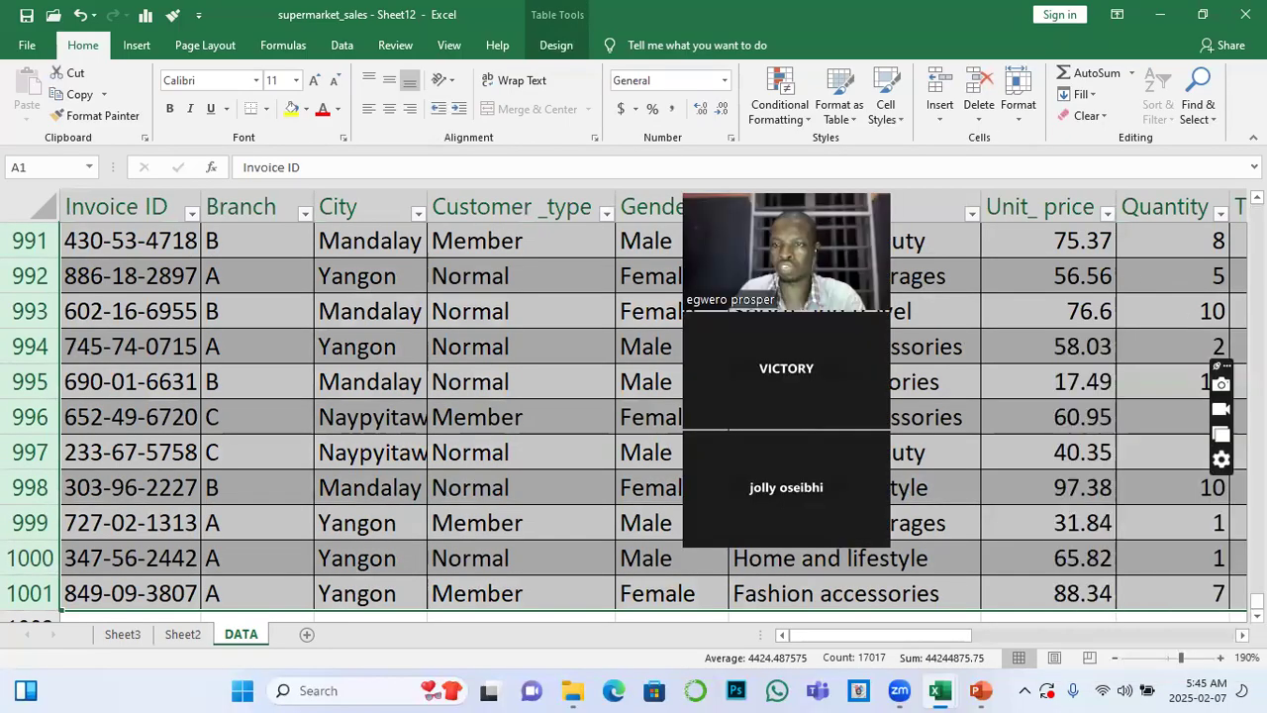
drag(1258, 601, 1258, 211)
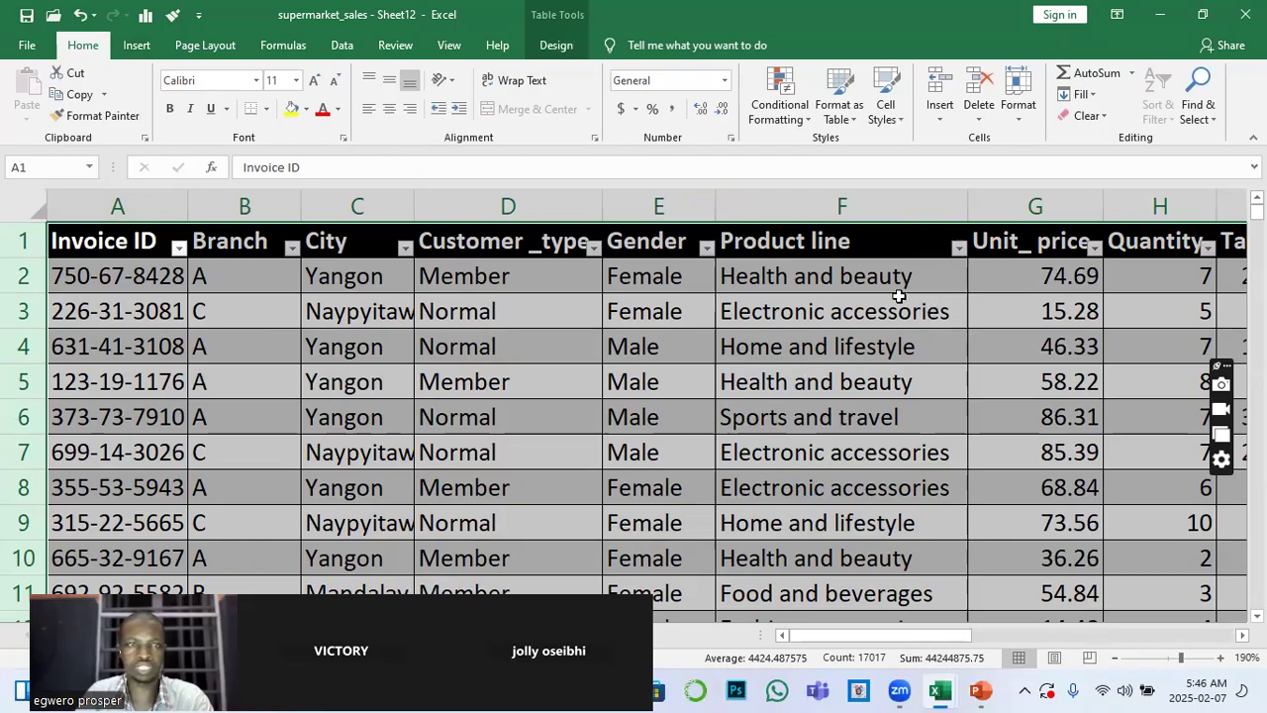
click(130, 49)
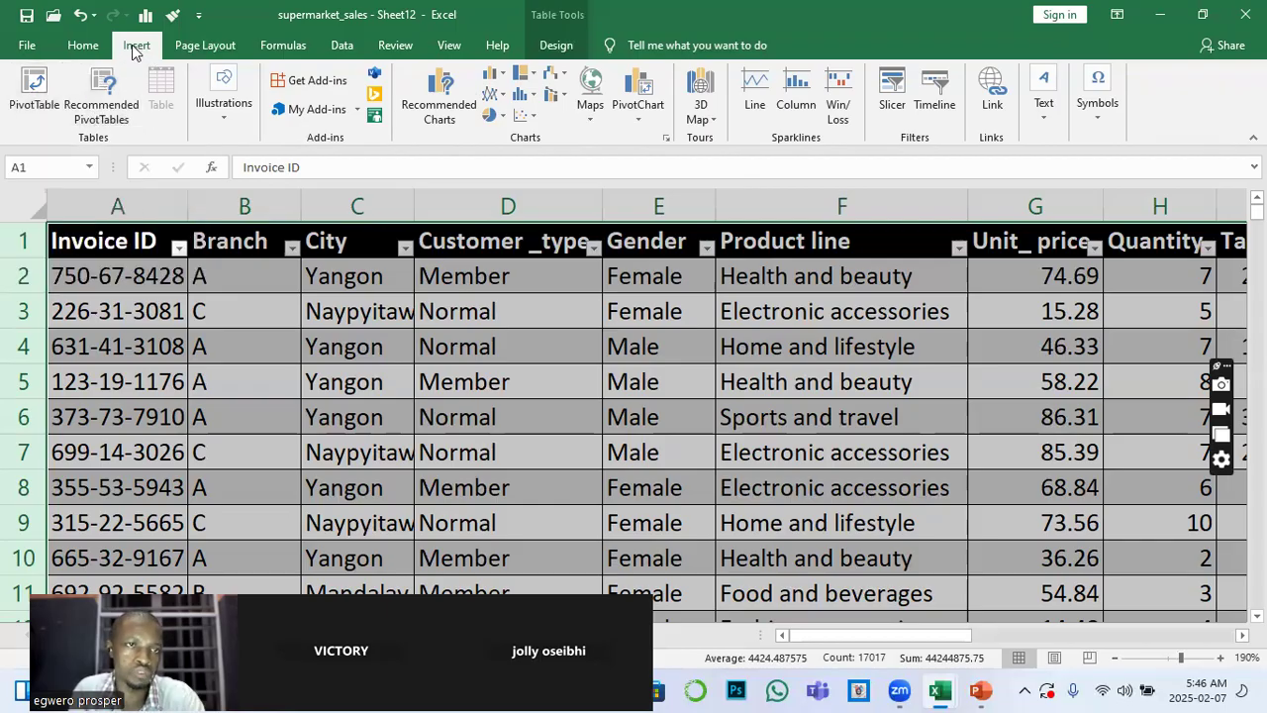
click(101, 49)
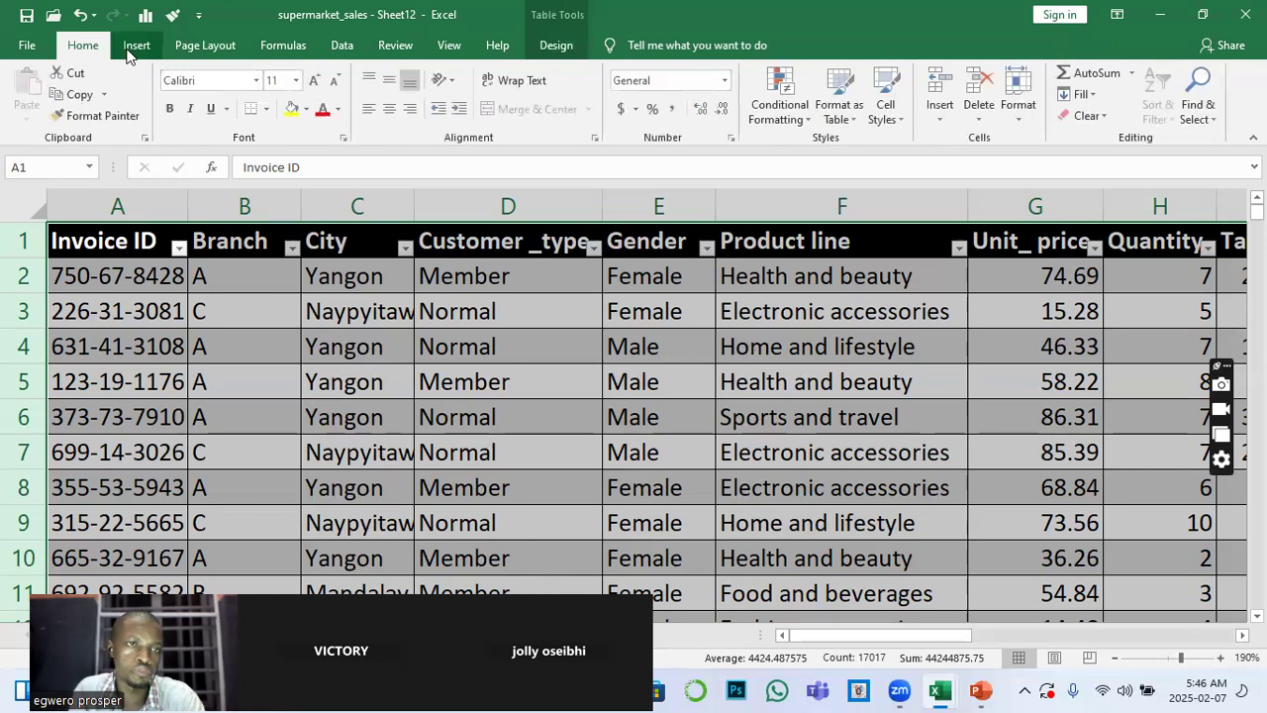
click(136, 46)
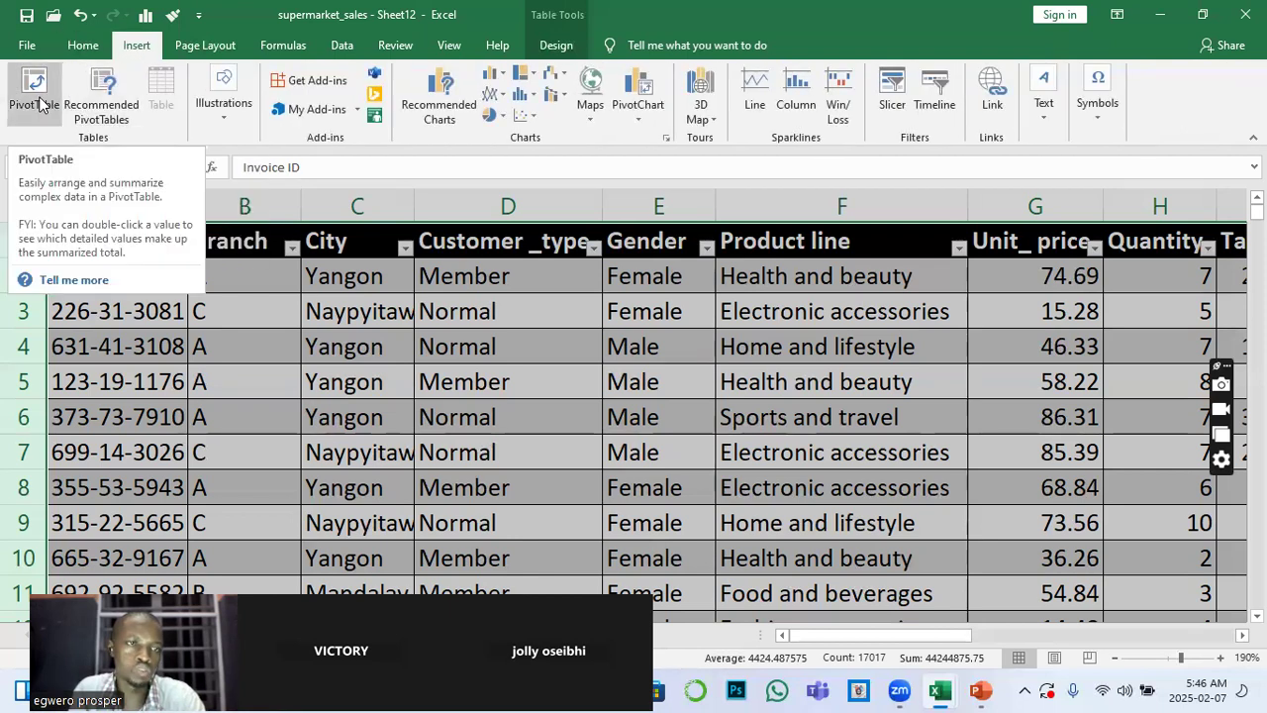
click(34, 89)
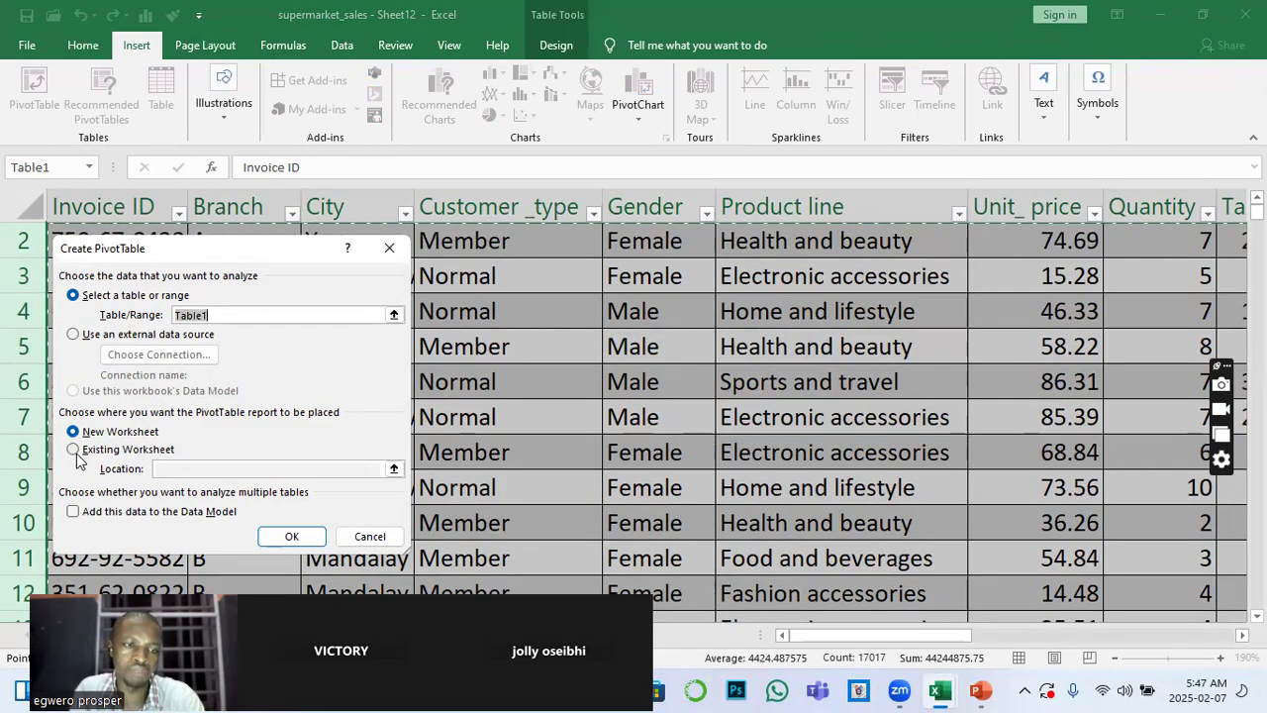
click(75, 452)
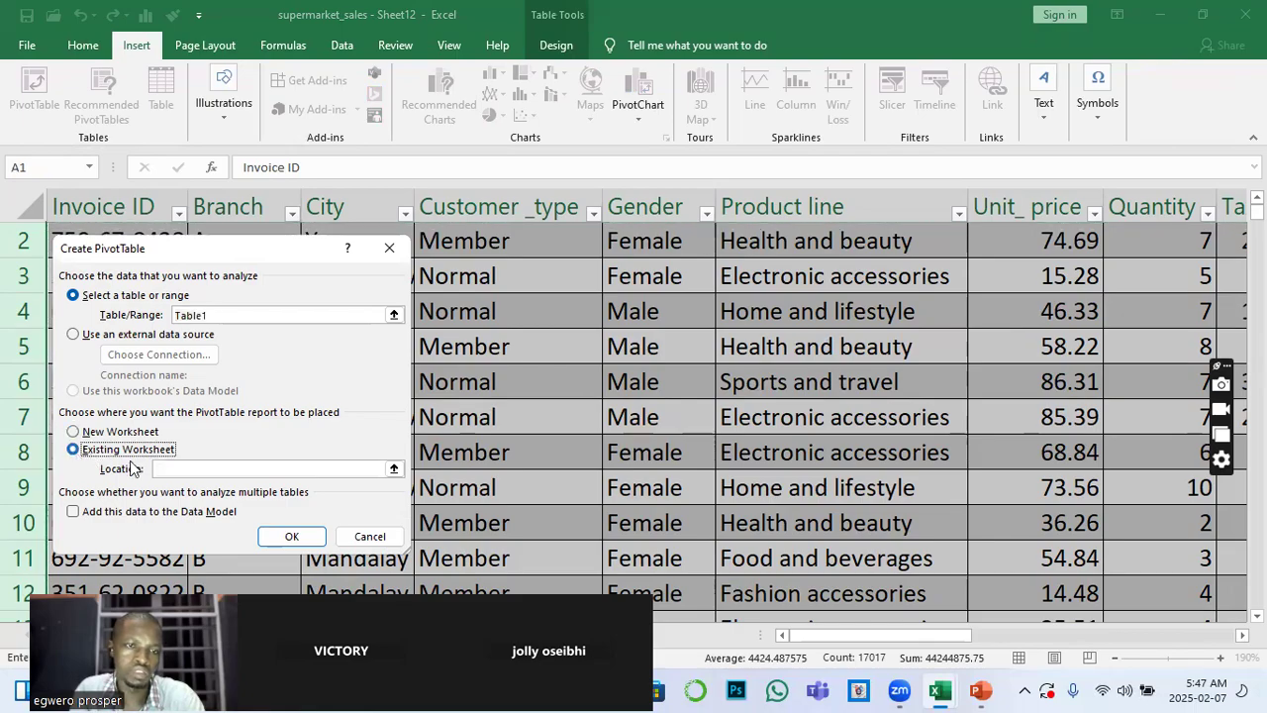
click(386, 249)
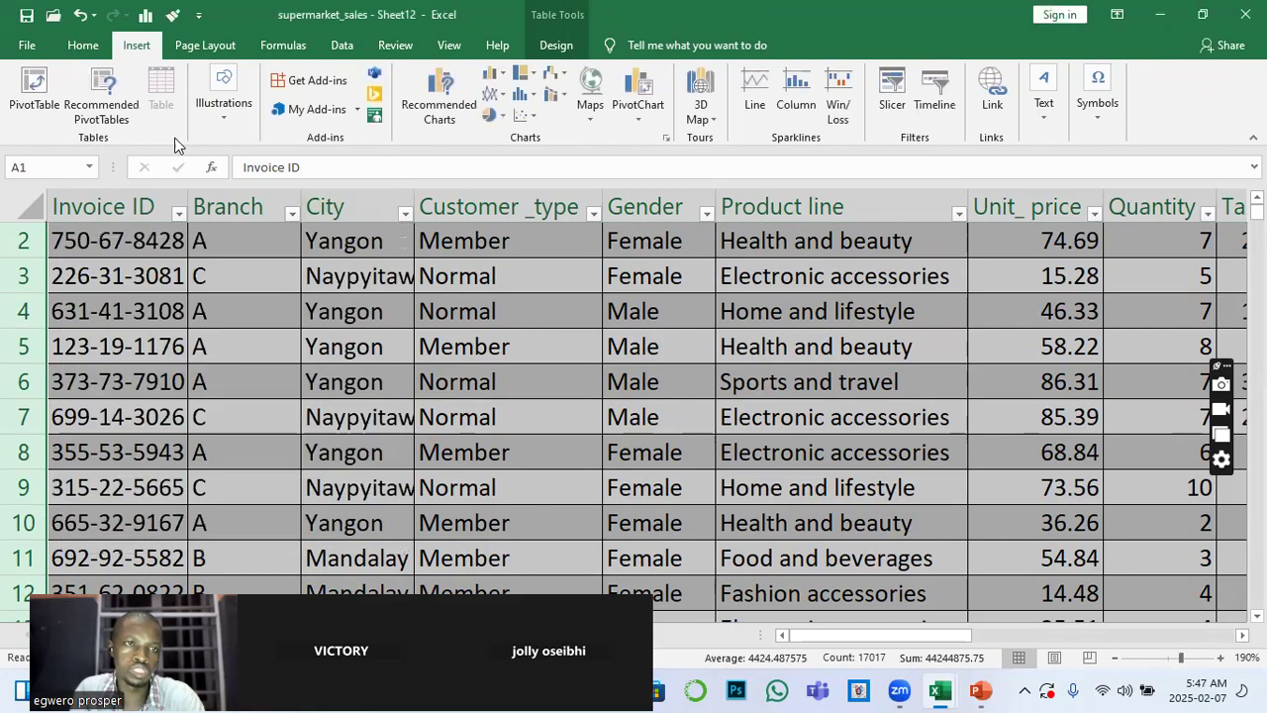
click(104, 99)
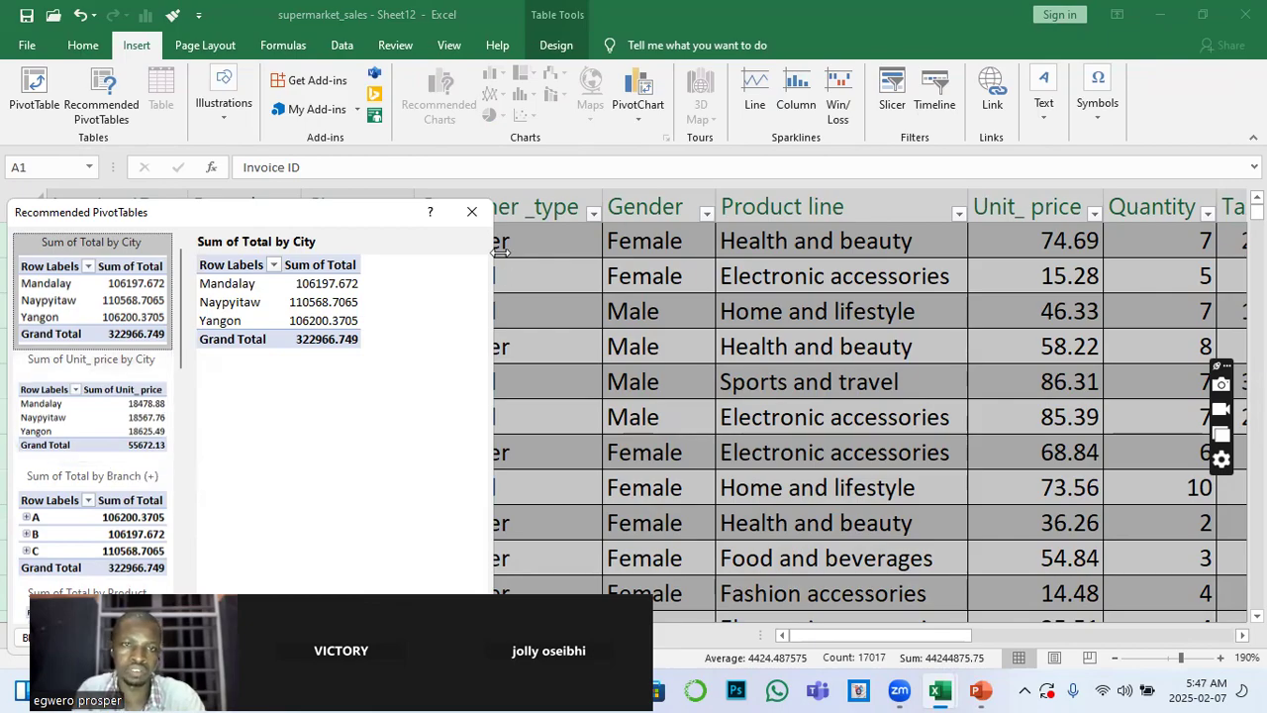
click(472, 214)
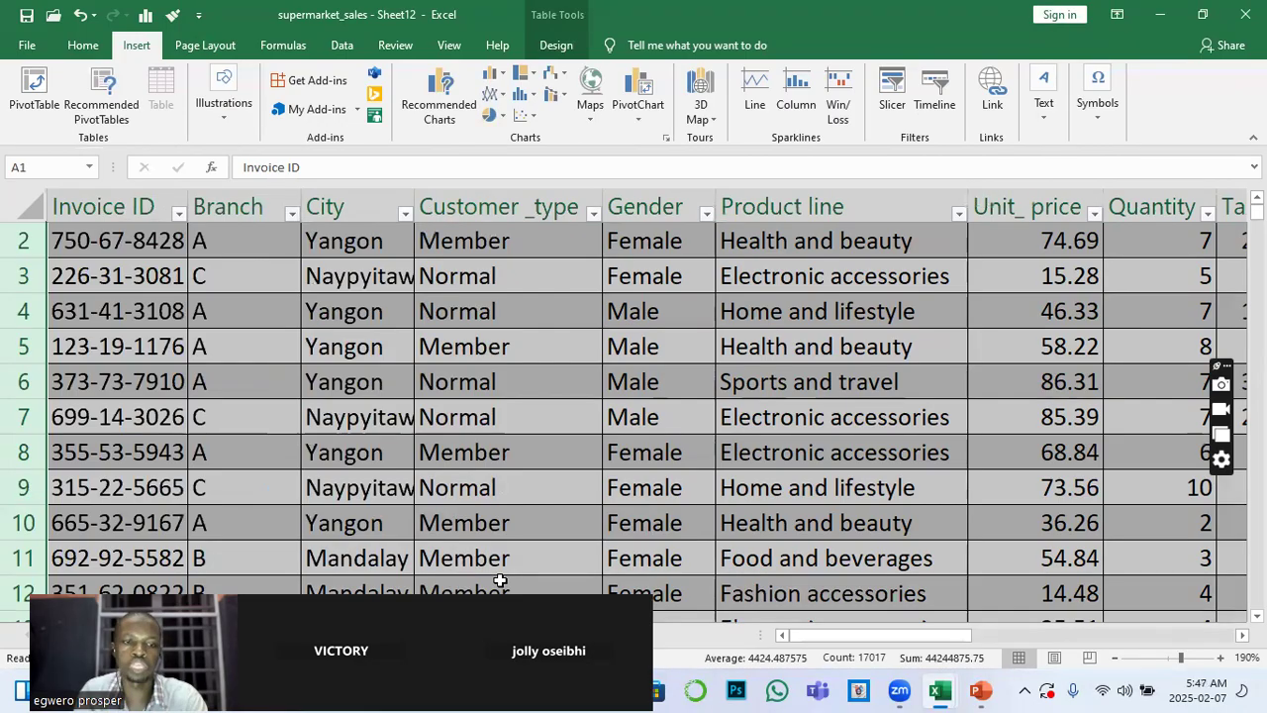
drag(500, 582, 1107, 137)
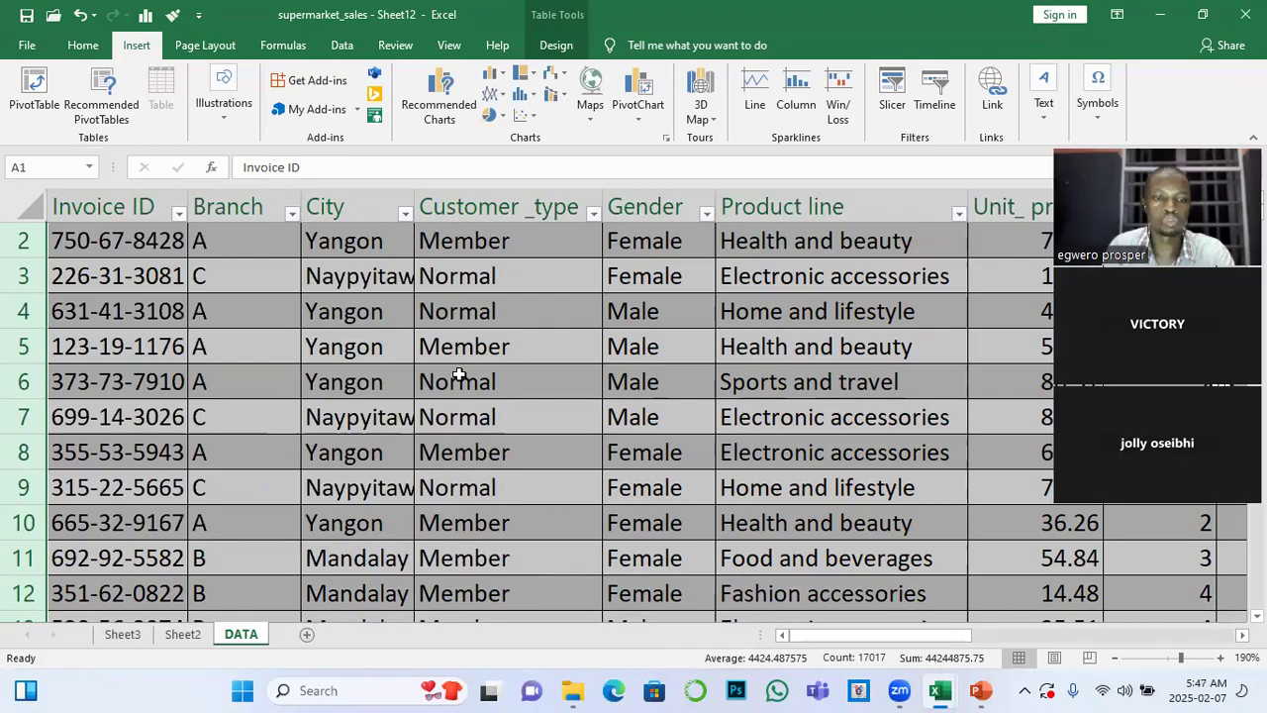
Examine the PivotTables and charts on Sheet3, and compare the Sum of Total and Sum of gross income PivotTables on Sheet2
click(125, 635)
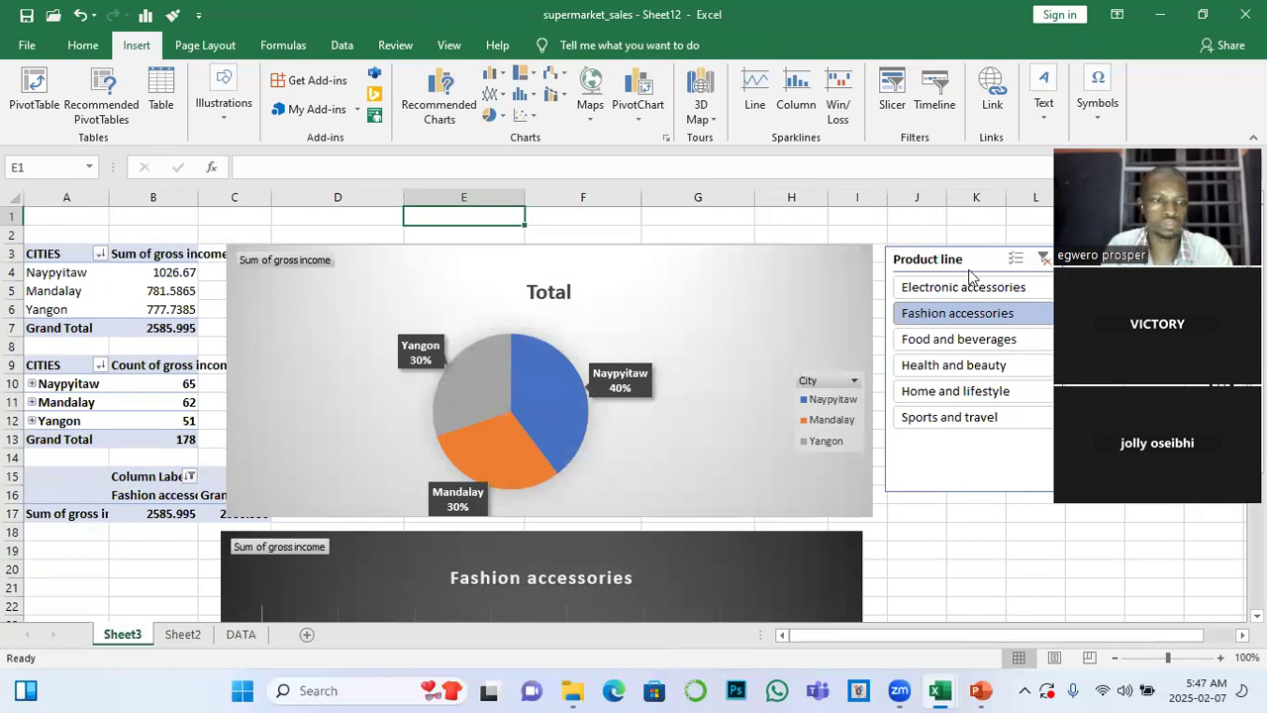
click(198, 639)
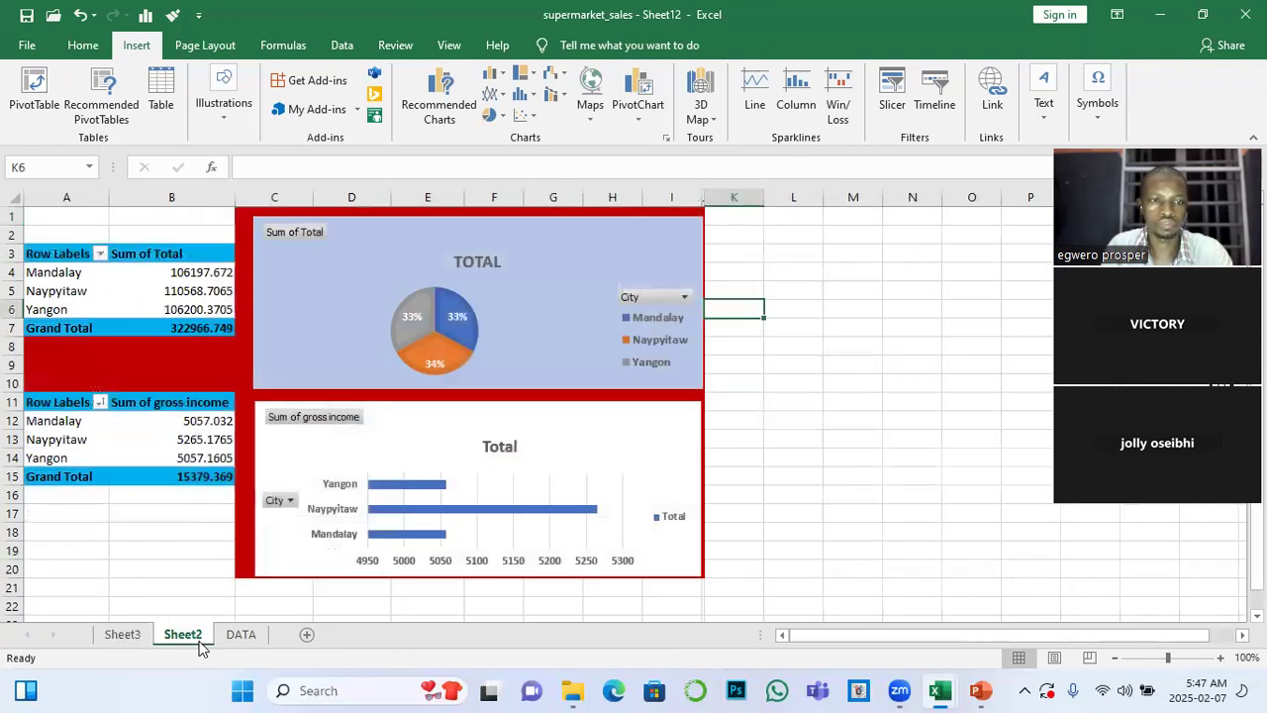
click(554, 326)
click(107, 298)
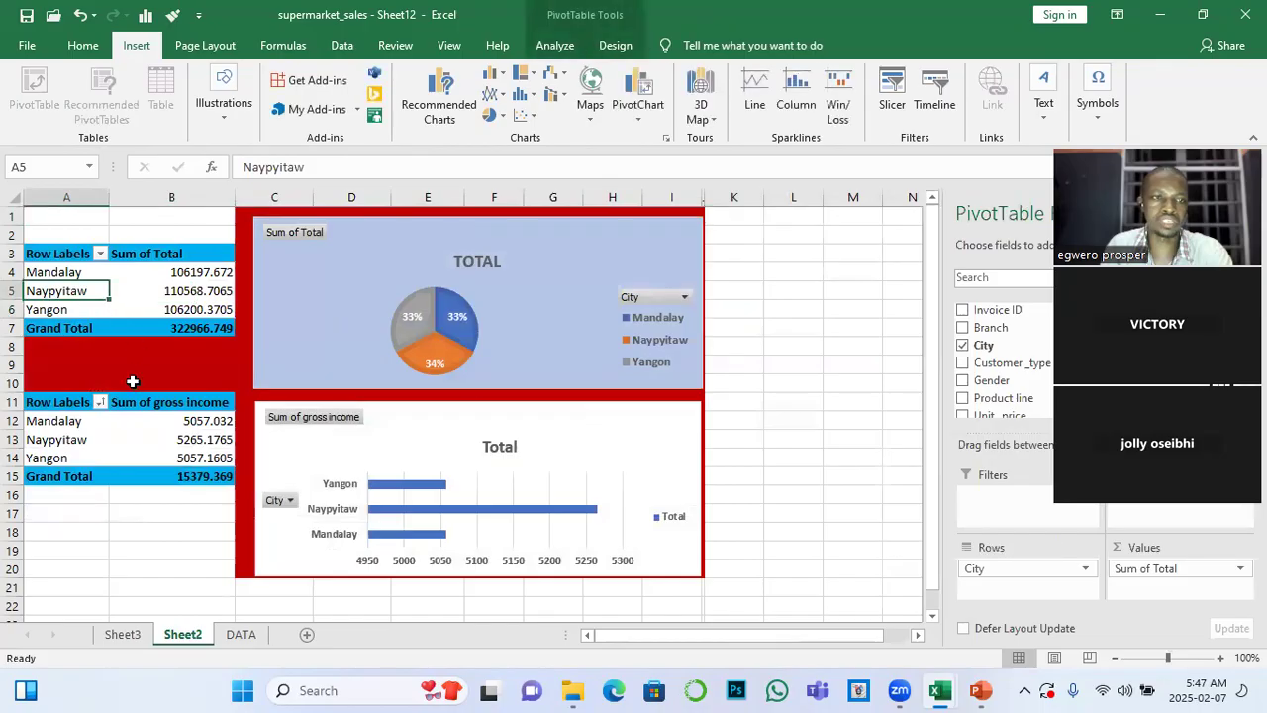
click(133, 460)
click(161, 311)
click(149, 420)
click(164, 311)
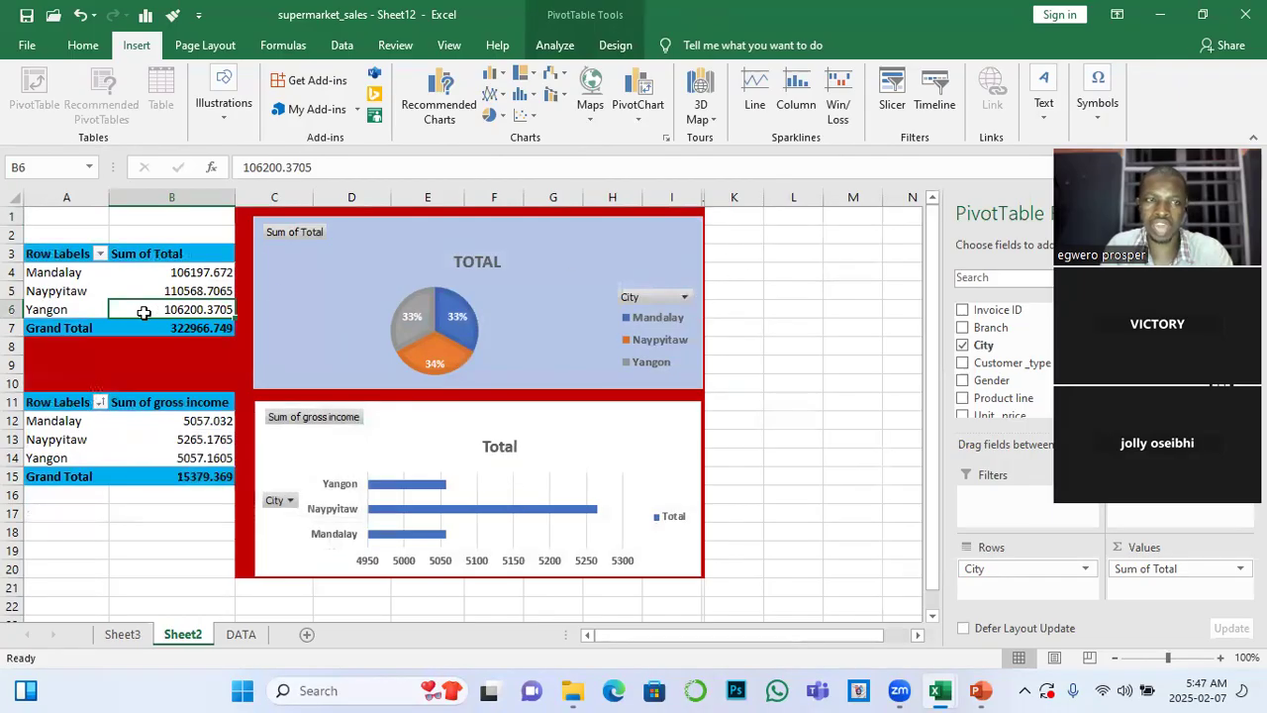
Open the Insert Slicers dialog for the Sum of Total PivotTable on Sheet2 and place it clear of the charts
click(76, 293)
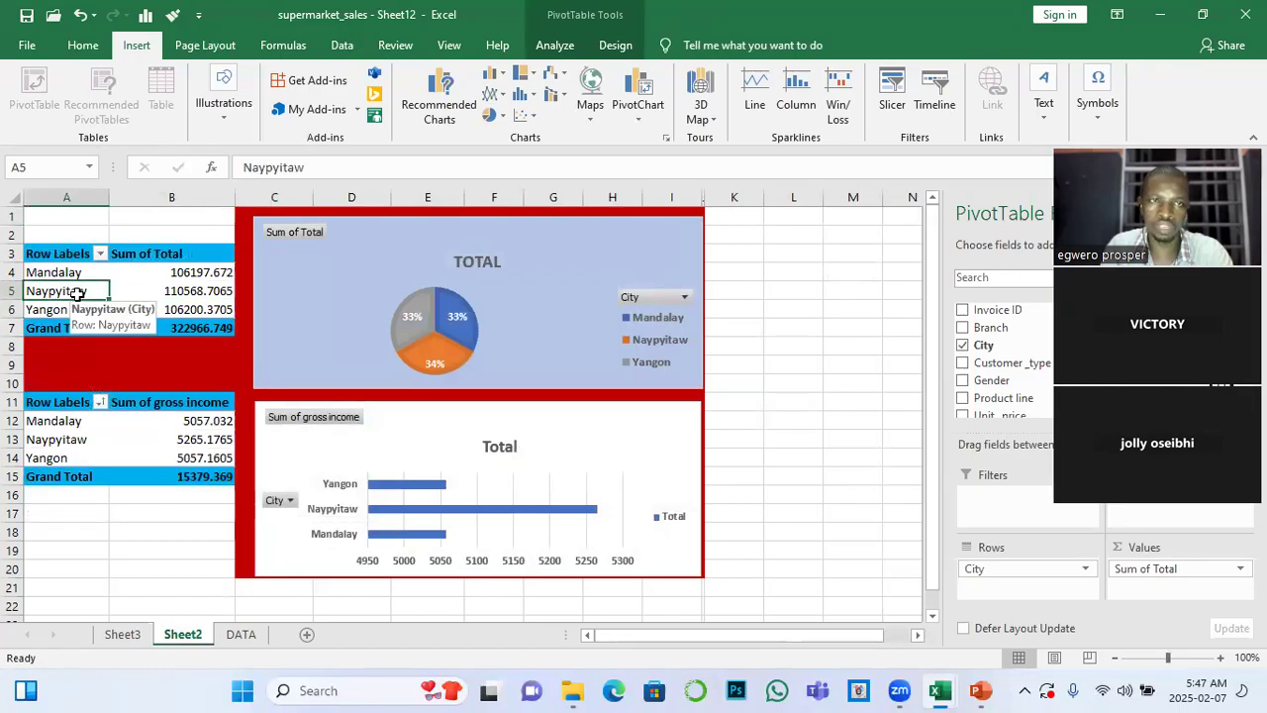
click(552, 44)
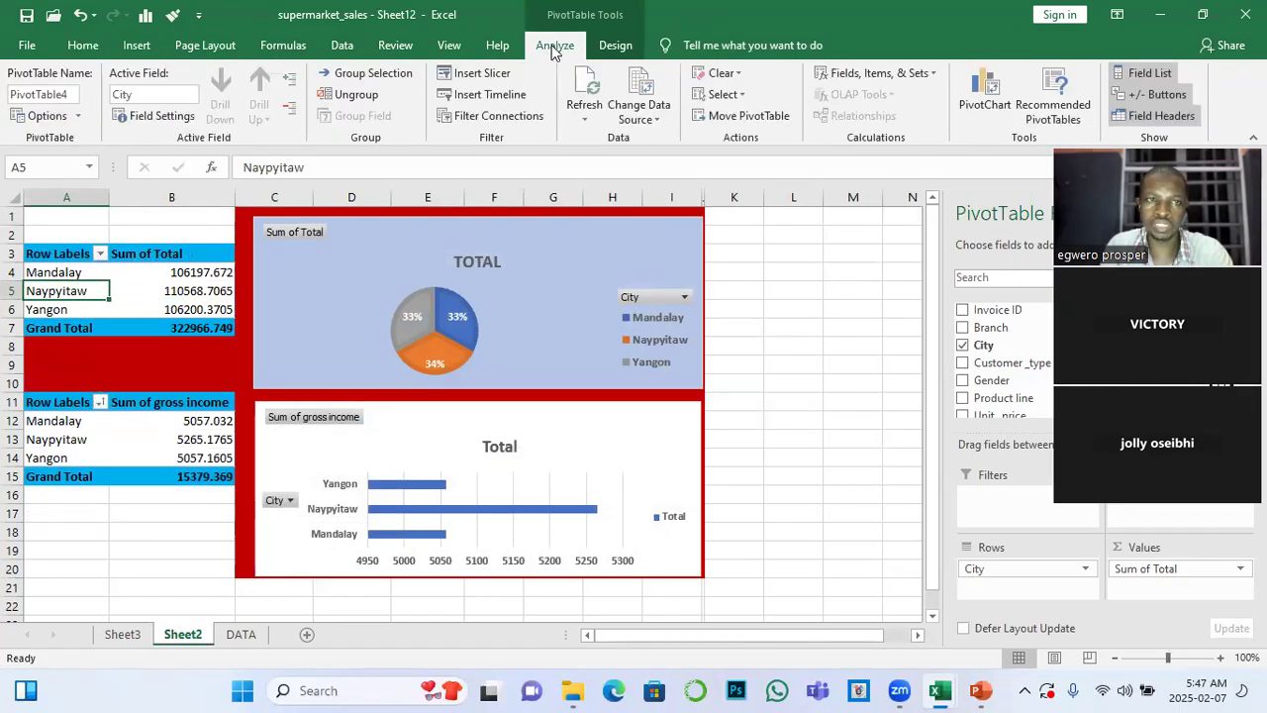
click(484, 79)
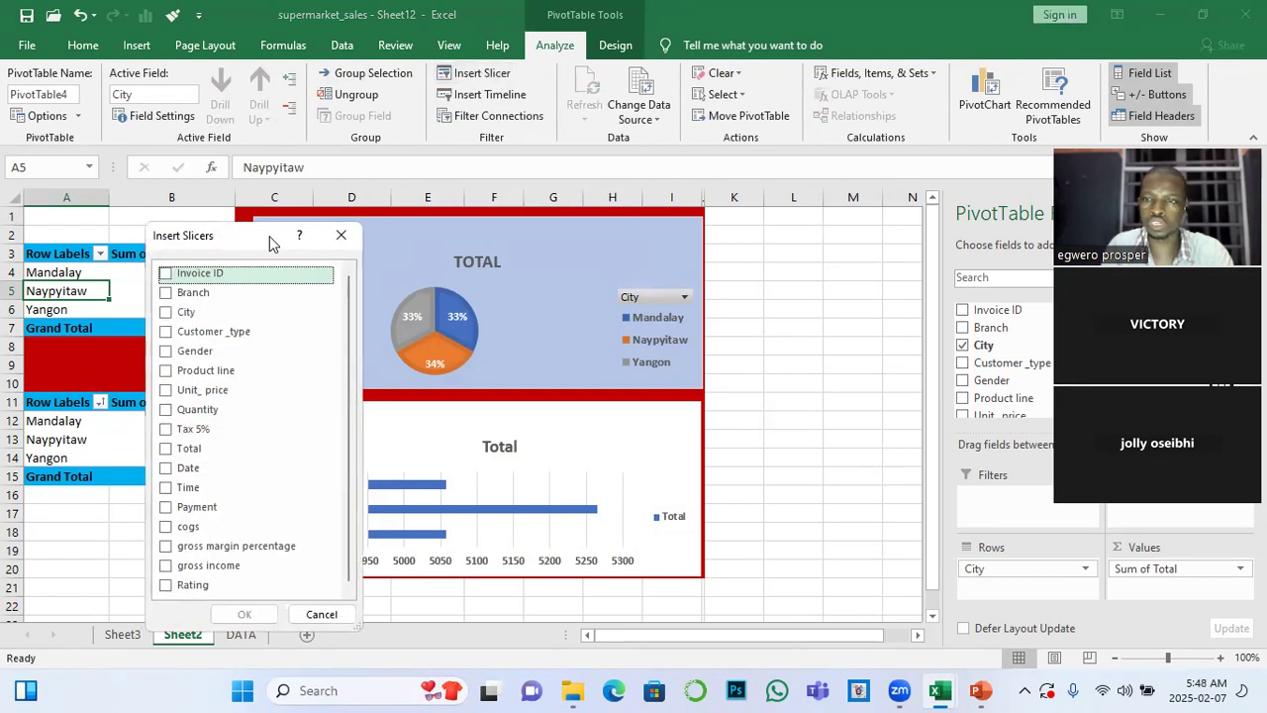
drag(272, 243, 955, 108)
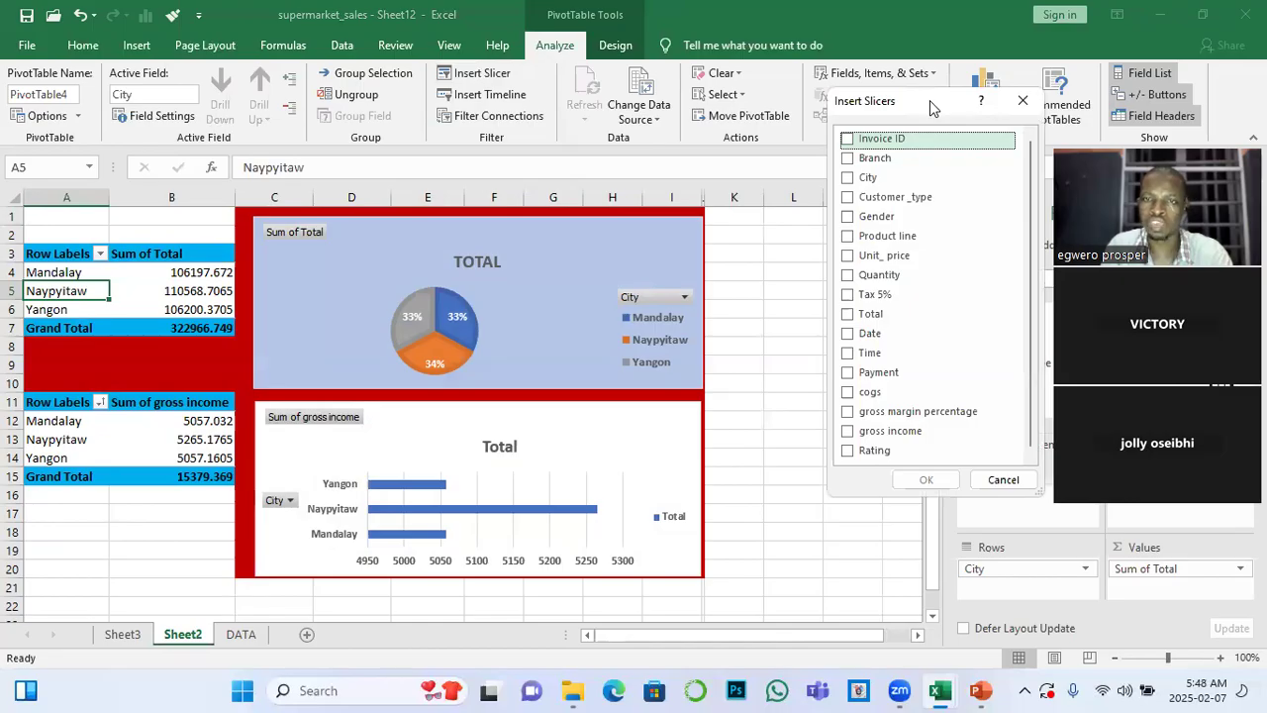
drag(930, 100, 932, 123)
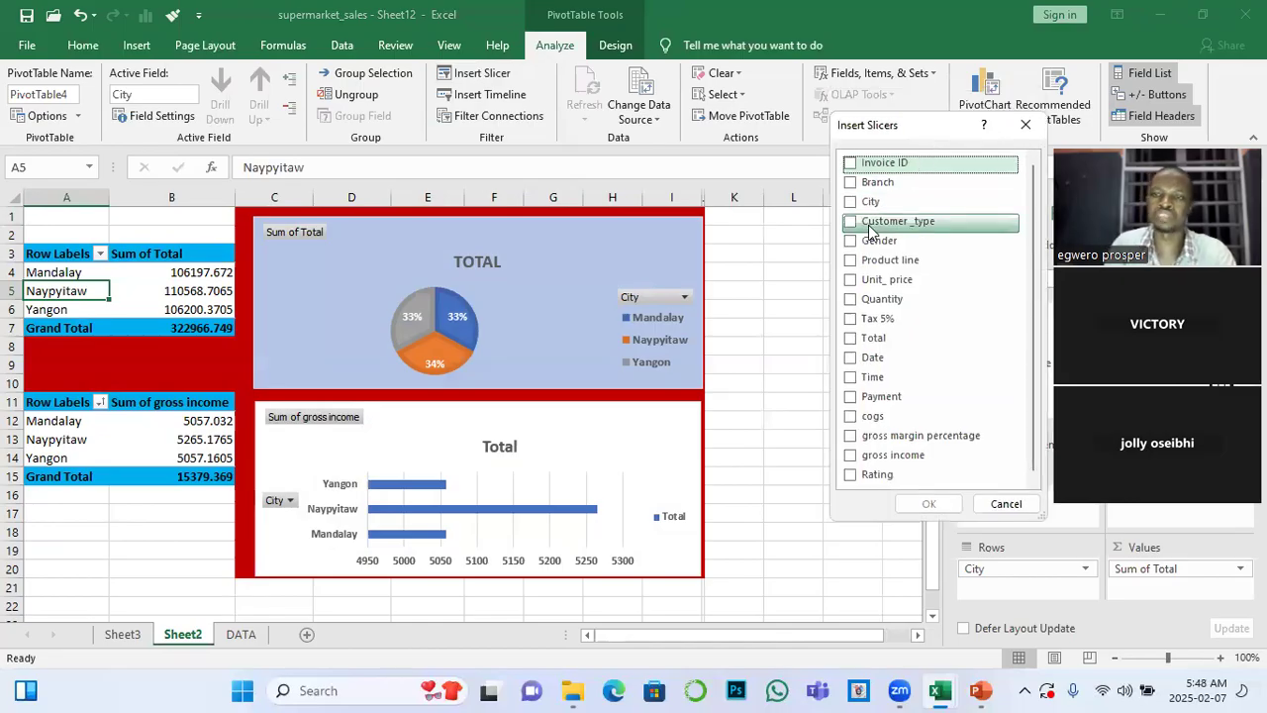
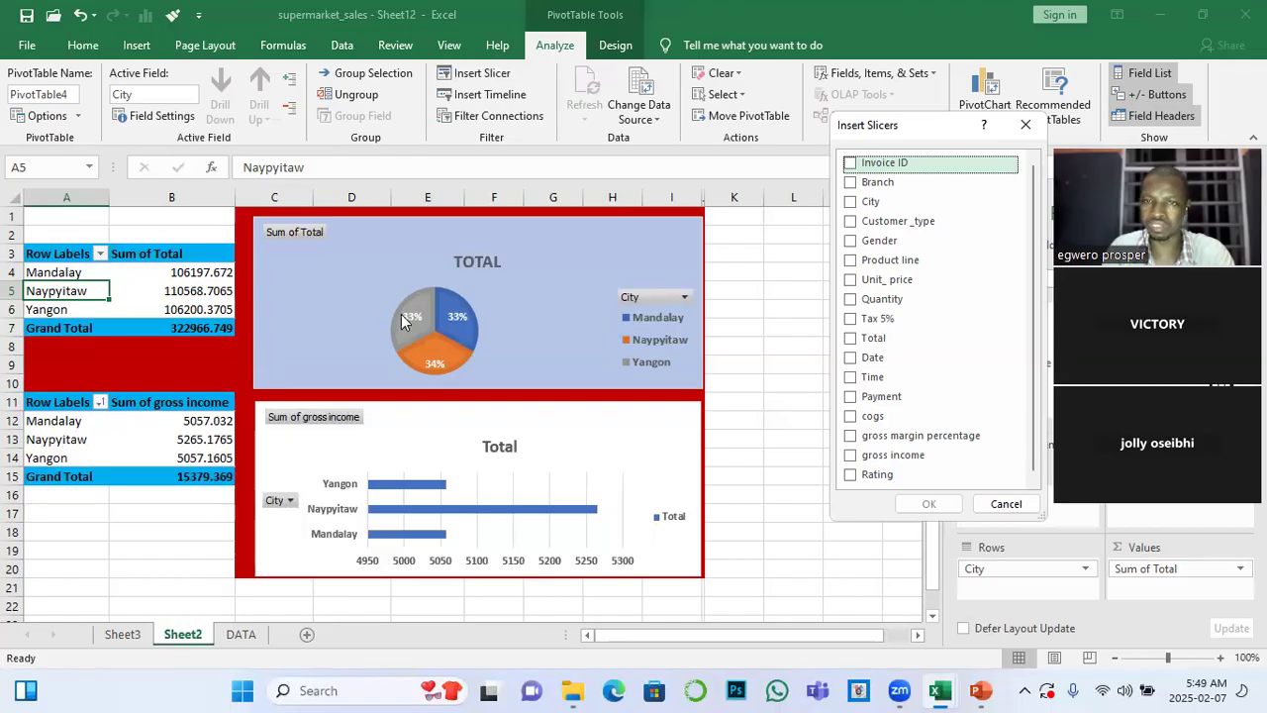
Insert a Product line slicer for the Sum of Total PivotTable and place it beside the charts over columns K to M
click(852, 263)
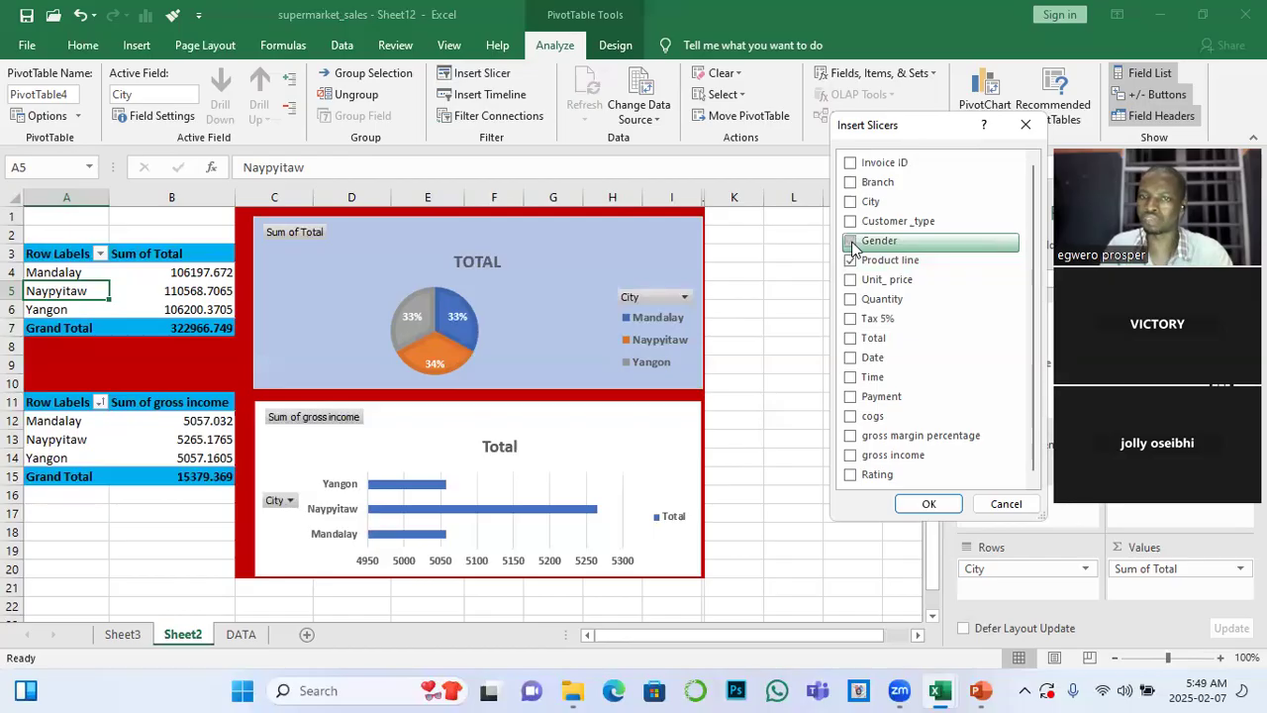
click(929, 504)
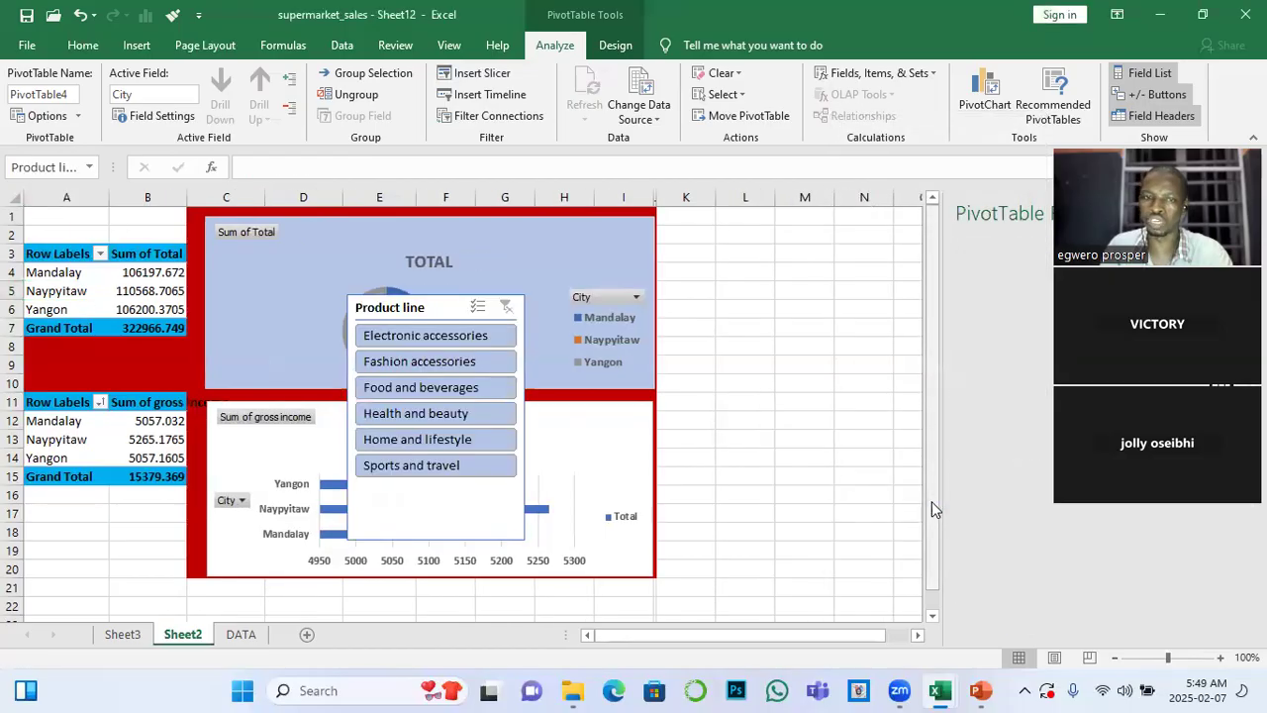
drag(450, 307, 760, 226)
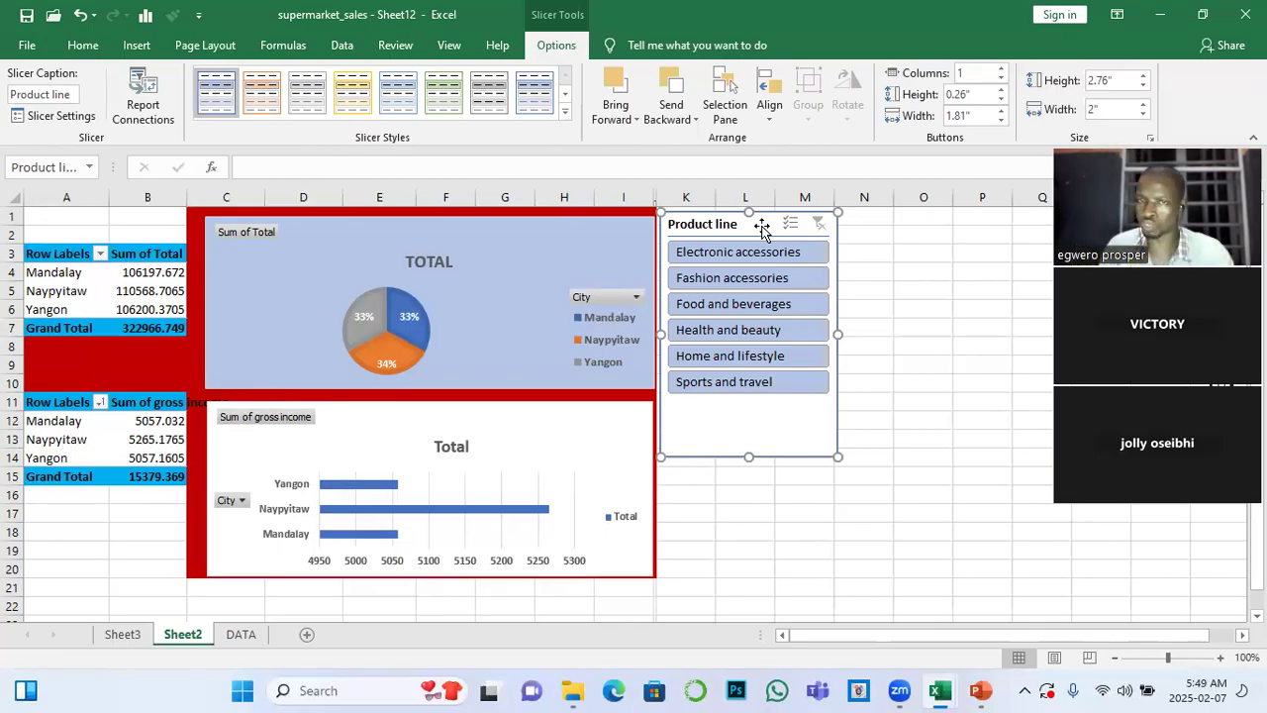
drag(763, 227, 773, 225)
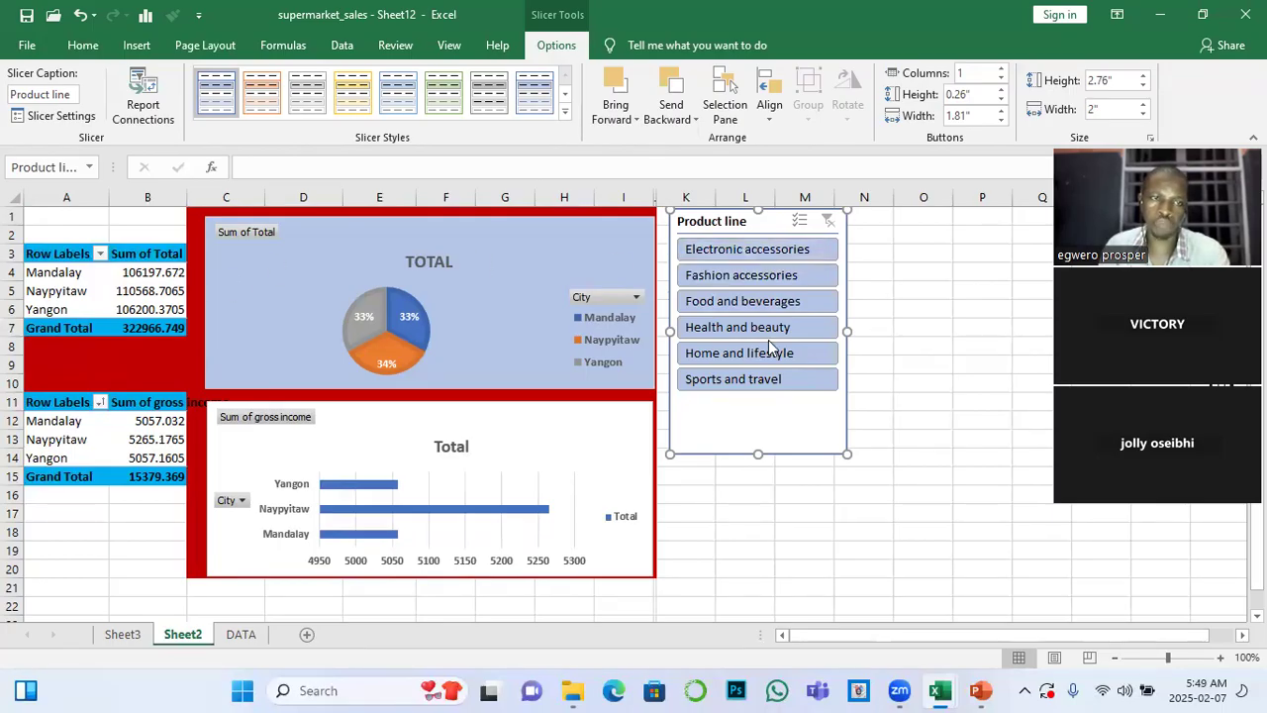
Filter the Sum of Total PivotTable by single product lines from Electronic accessories through Home and lifestyle, and clear the filter
click(744, 254)
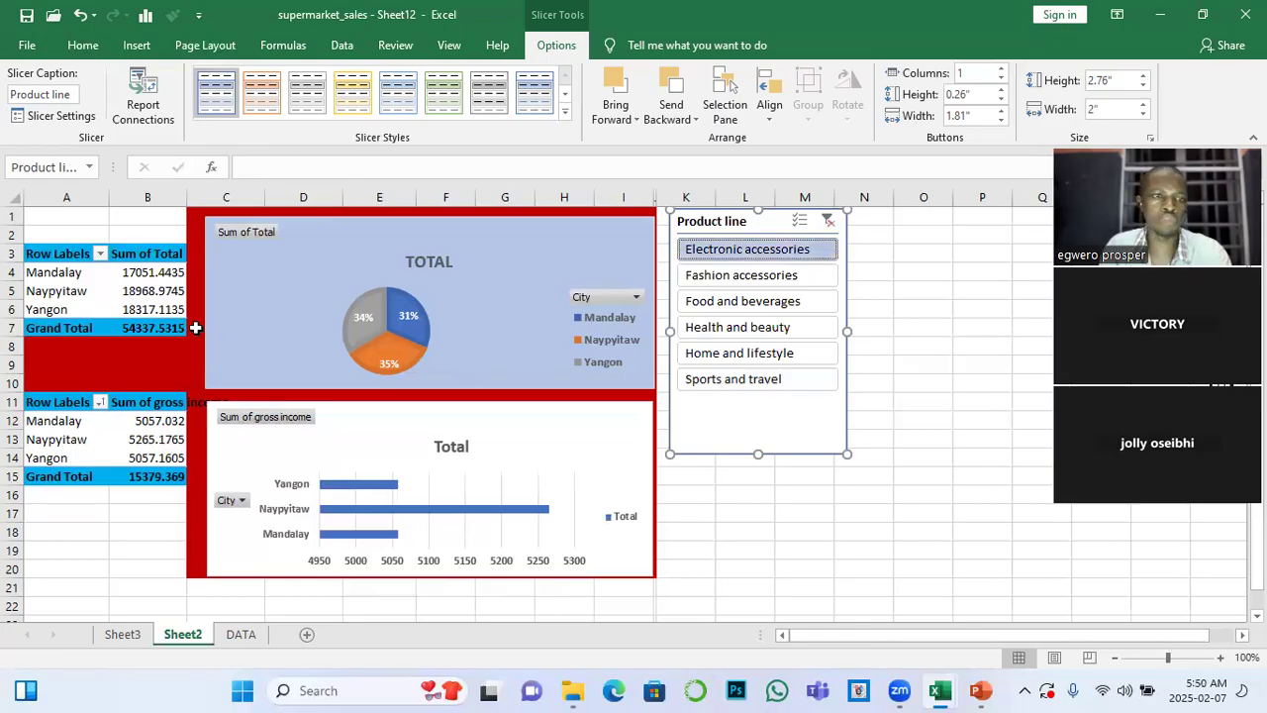
click(829, 224)
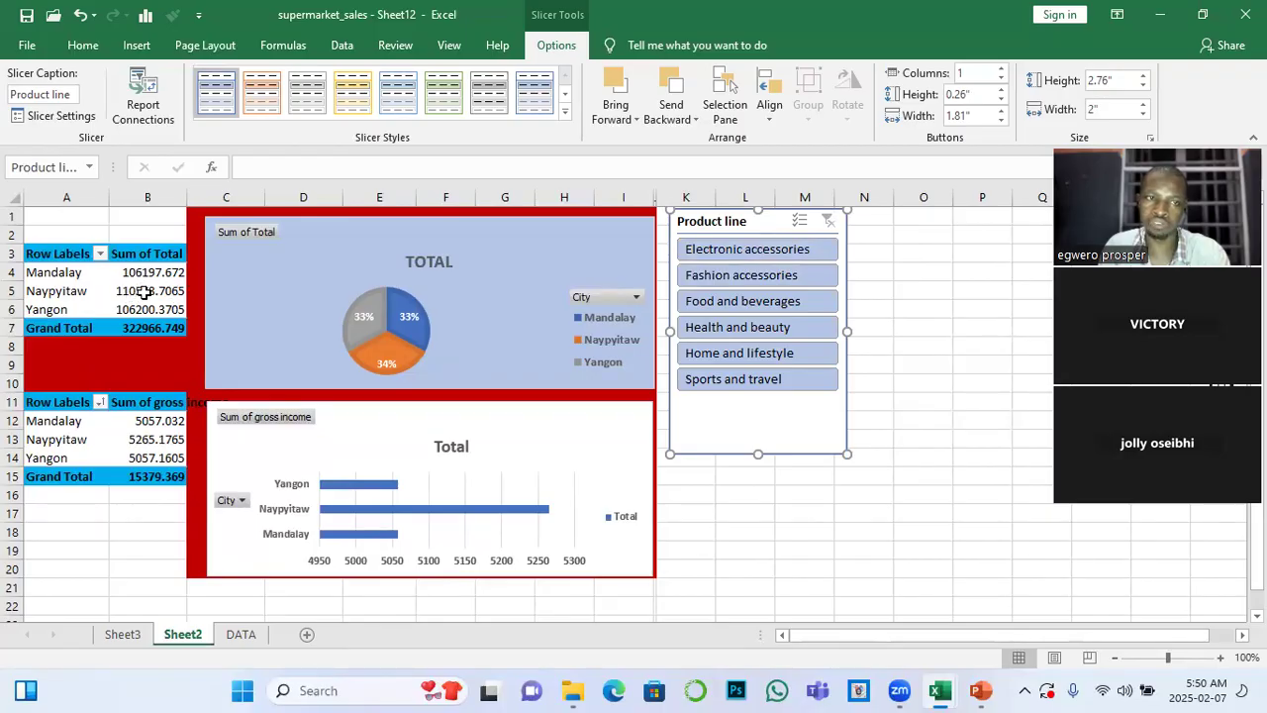
mouse_move(145, 292)
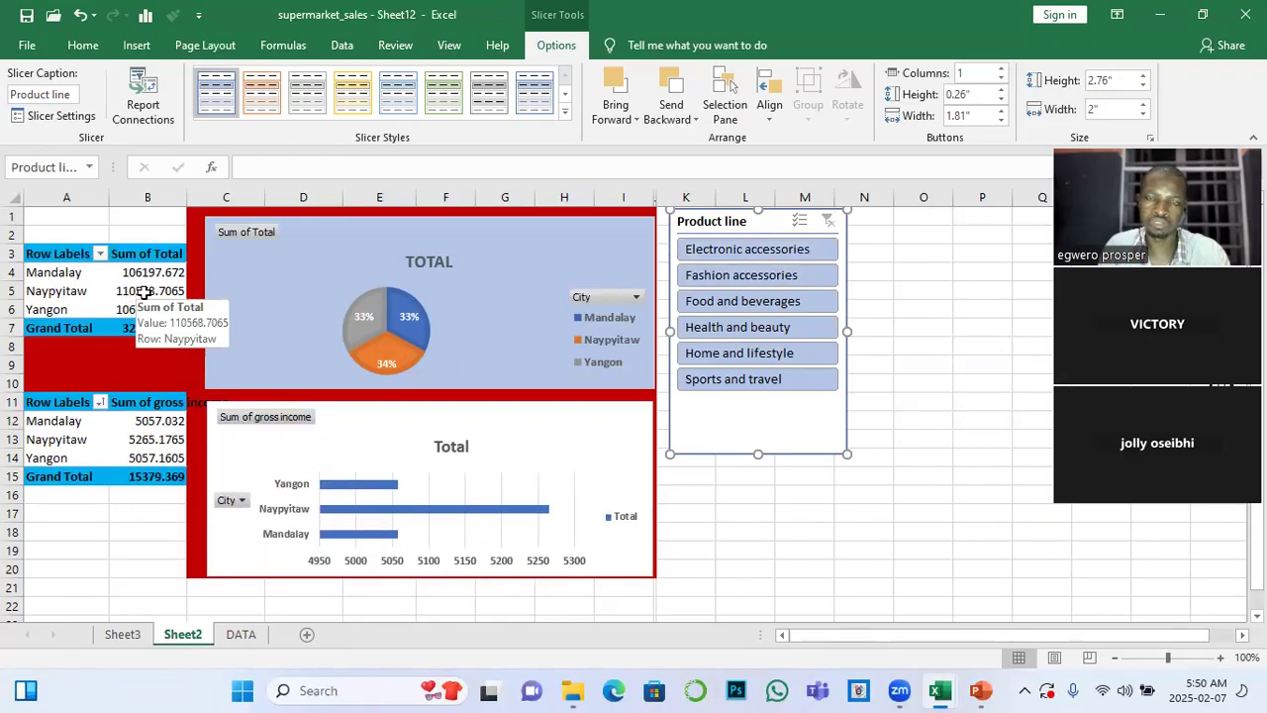
click(777, 262)
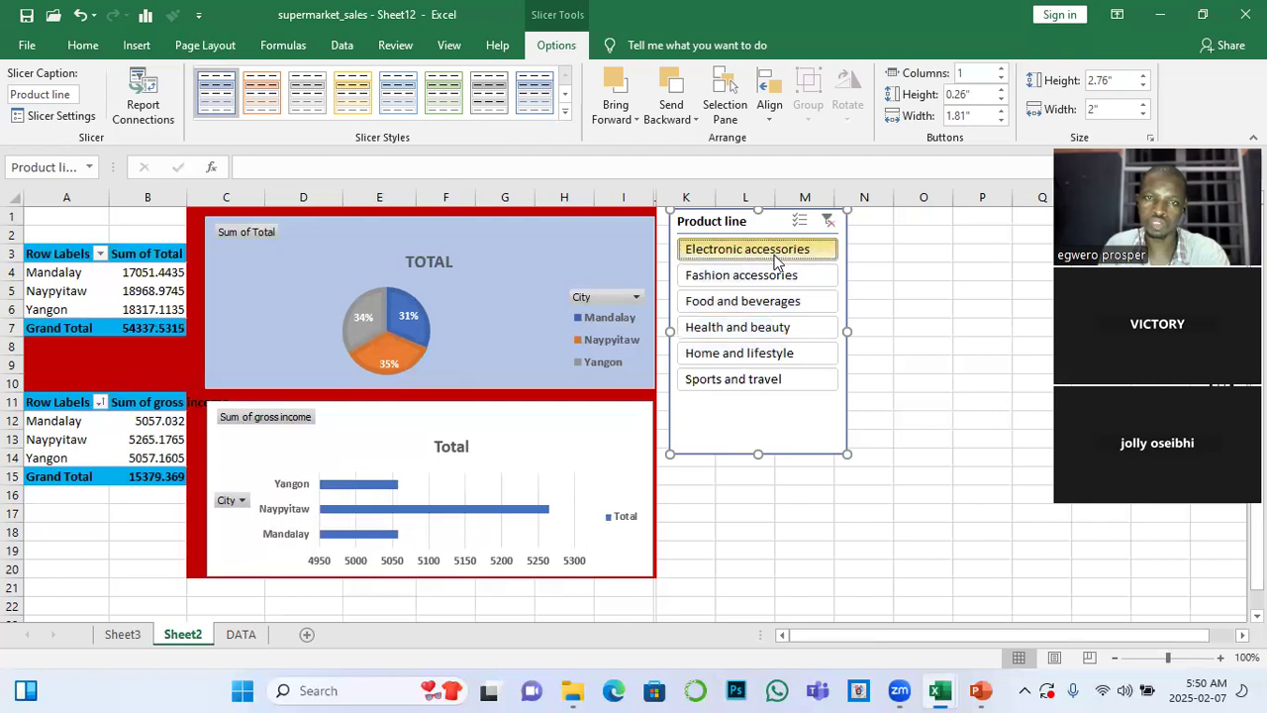
click(759, 282)
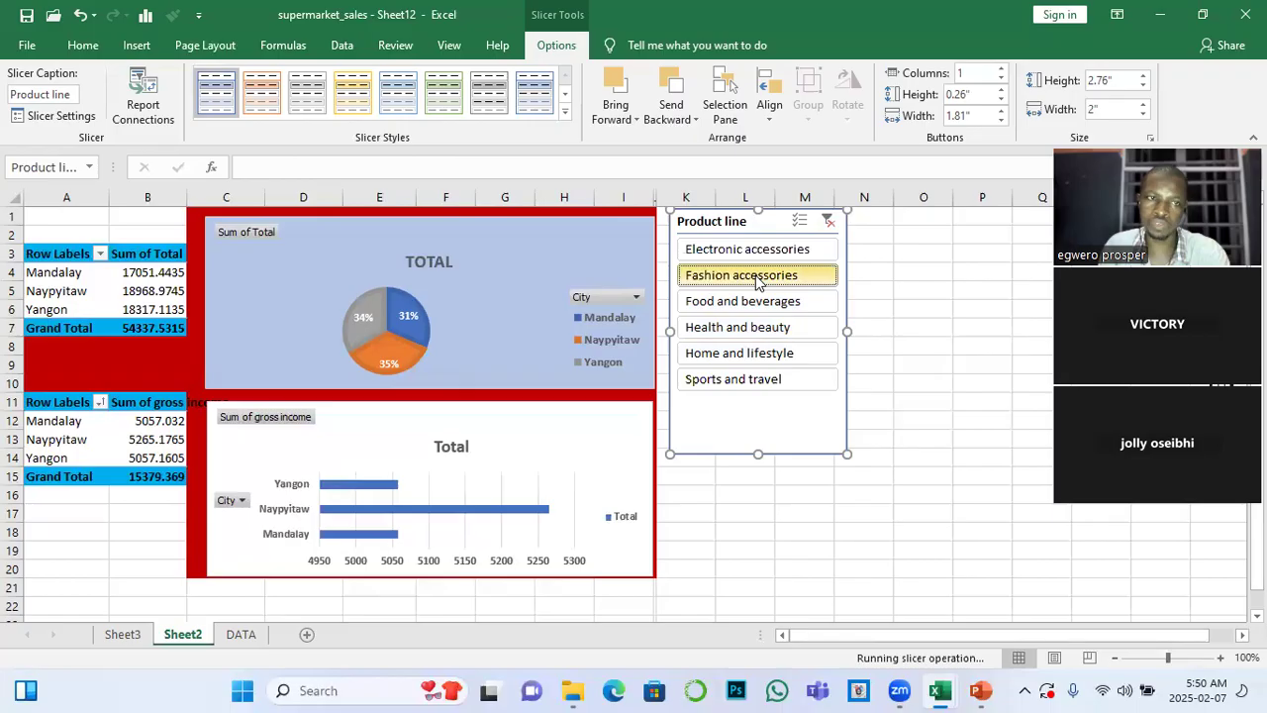
click(757, 306)
click(749, 334)
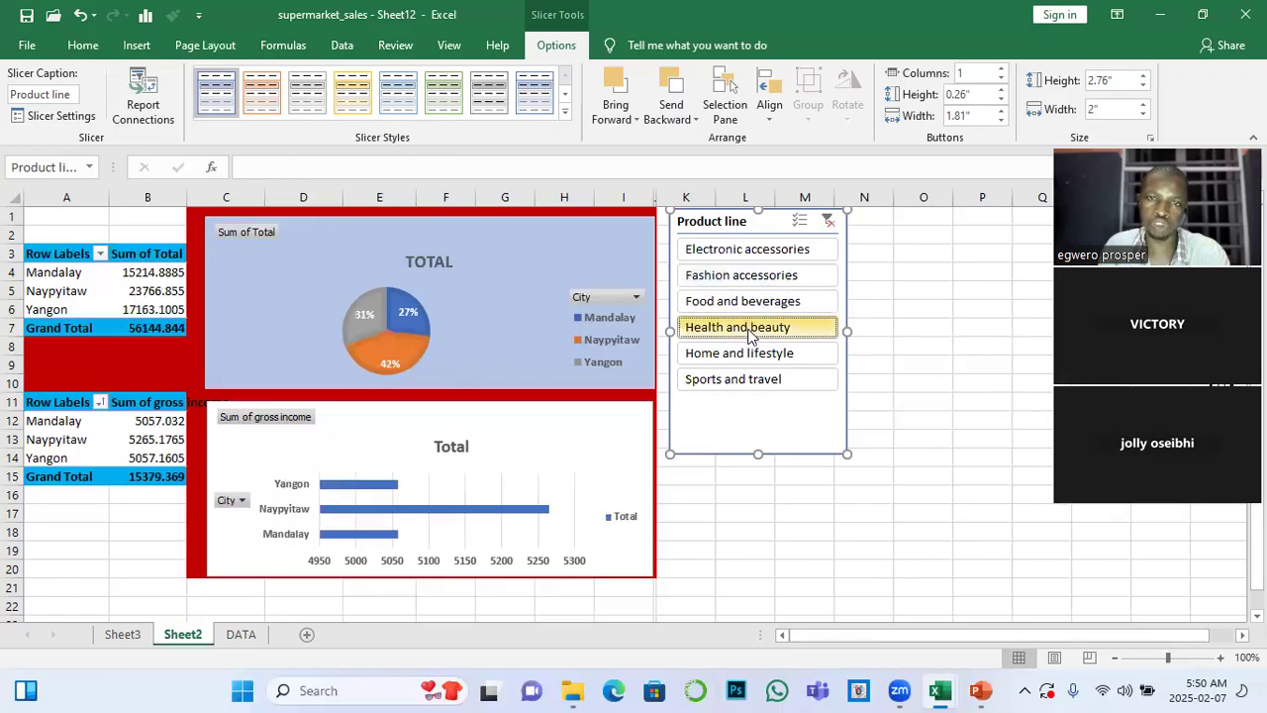
click(744, 355)
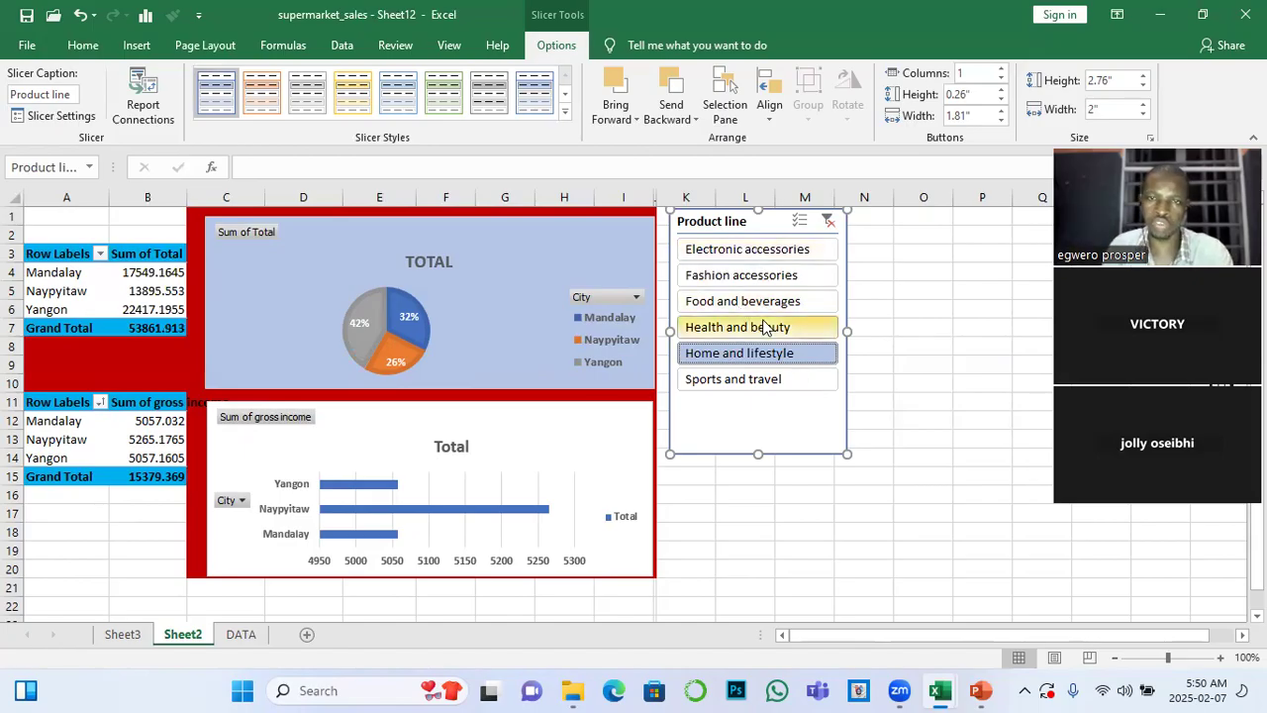
click(828, 222)
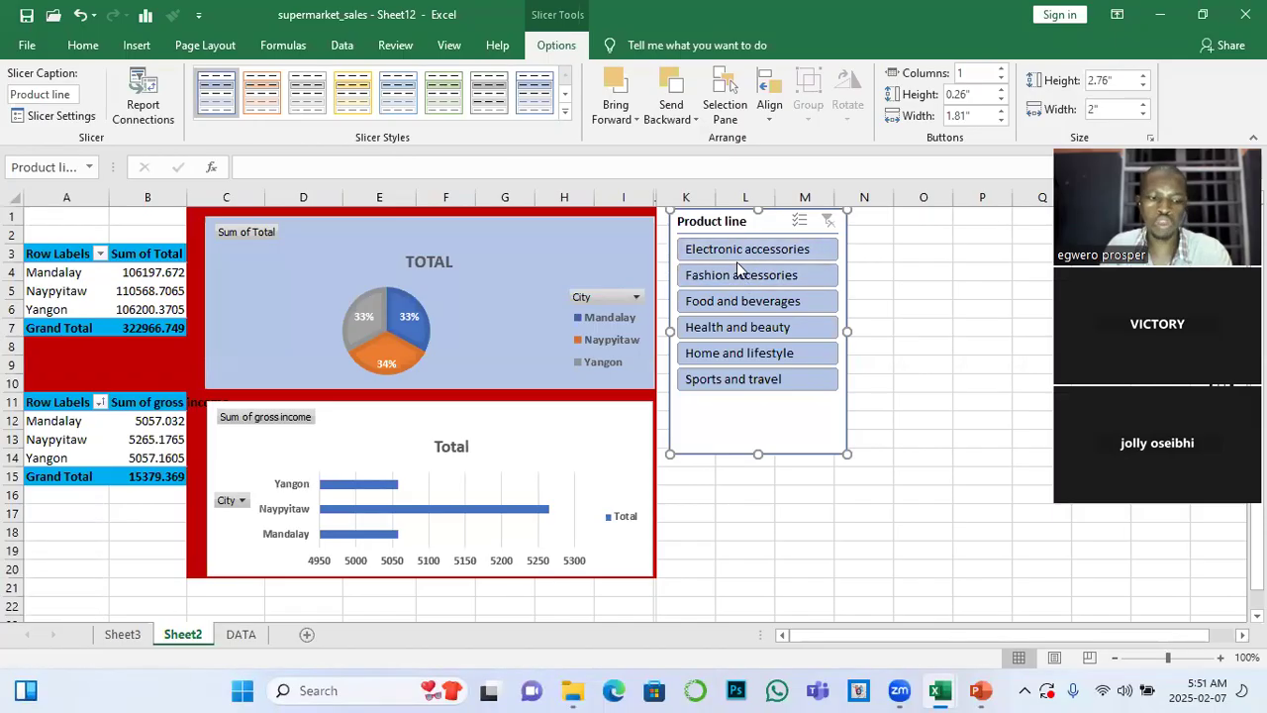
Exclude Electronic accessories and Fashion accessories from the Product line slicer's selection, and clear the filter
ctrl+click(772, 250)
ctrl+click(764, 275)
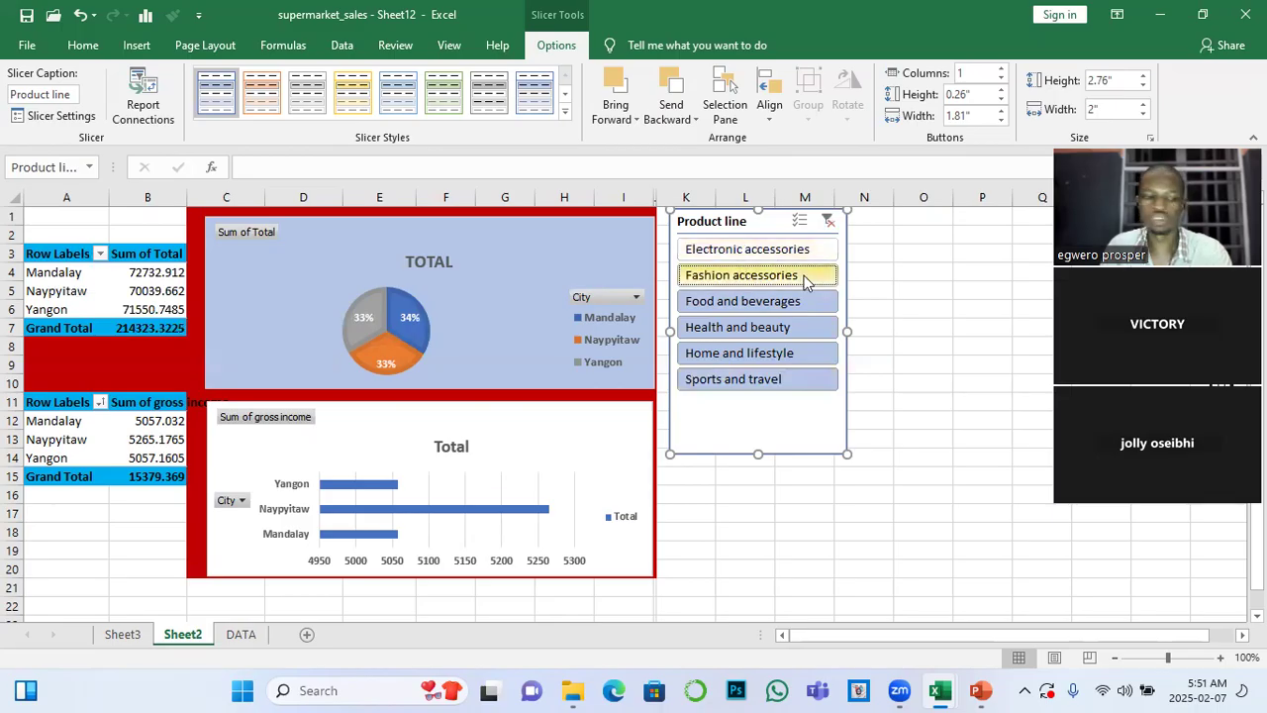
click(829, 222)
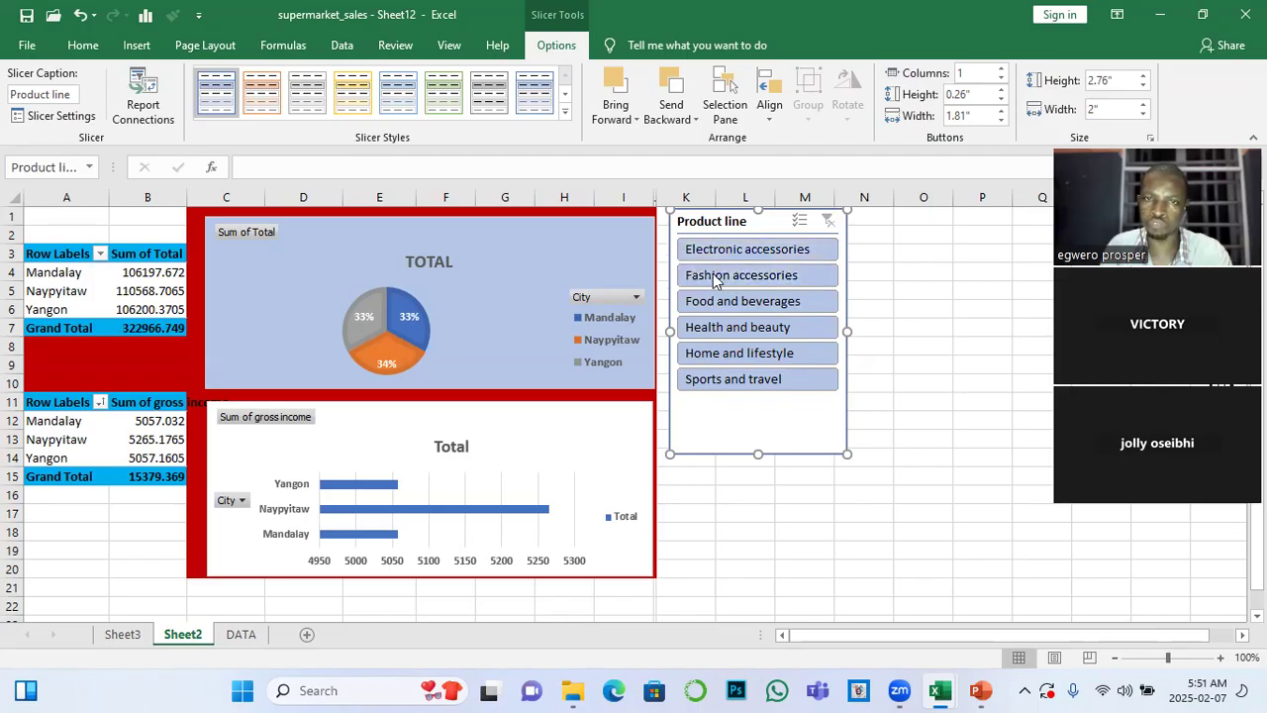
Exclude Sports and travel, Home and lifestyle, Health and beauty, and Food and beverages in the Product line slicer, and clear the filter
click(744, 381)
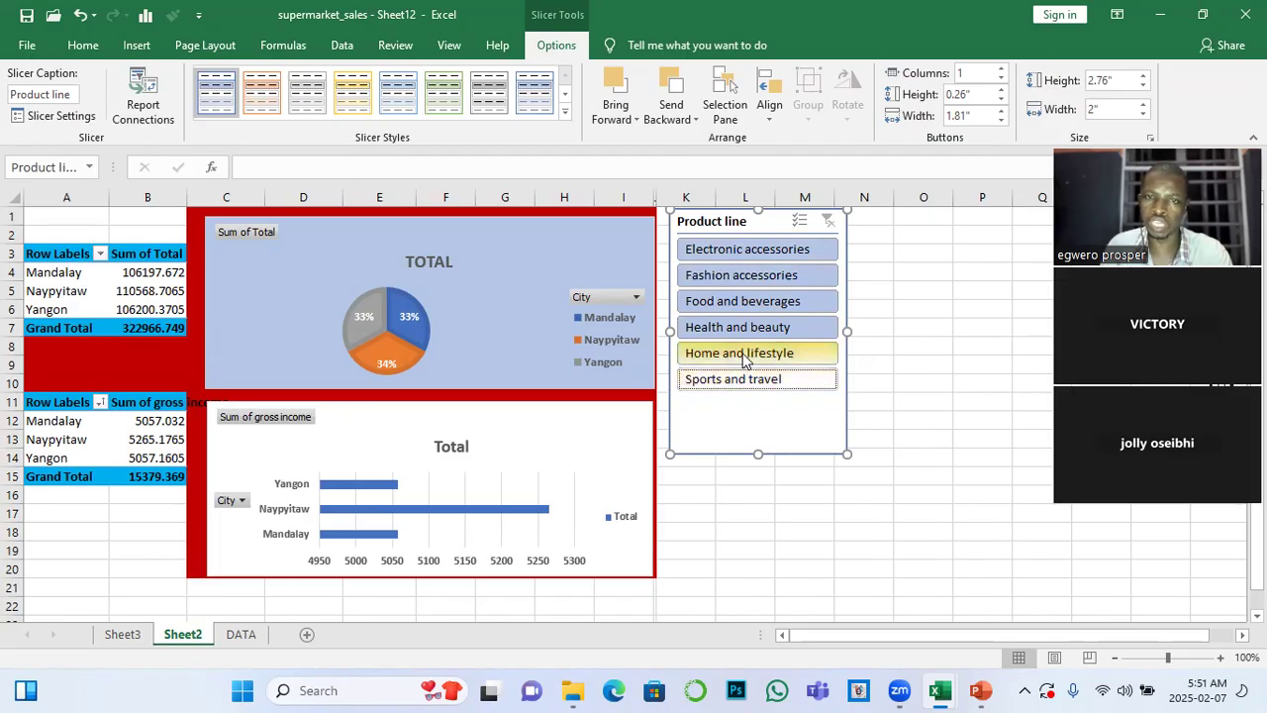
click(748, 356)
click(748, 329)
click(745, 303)
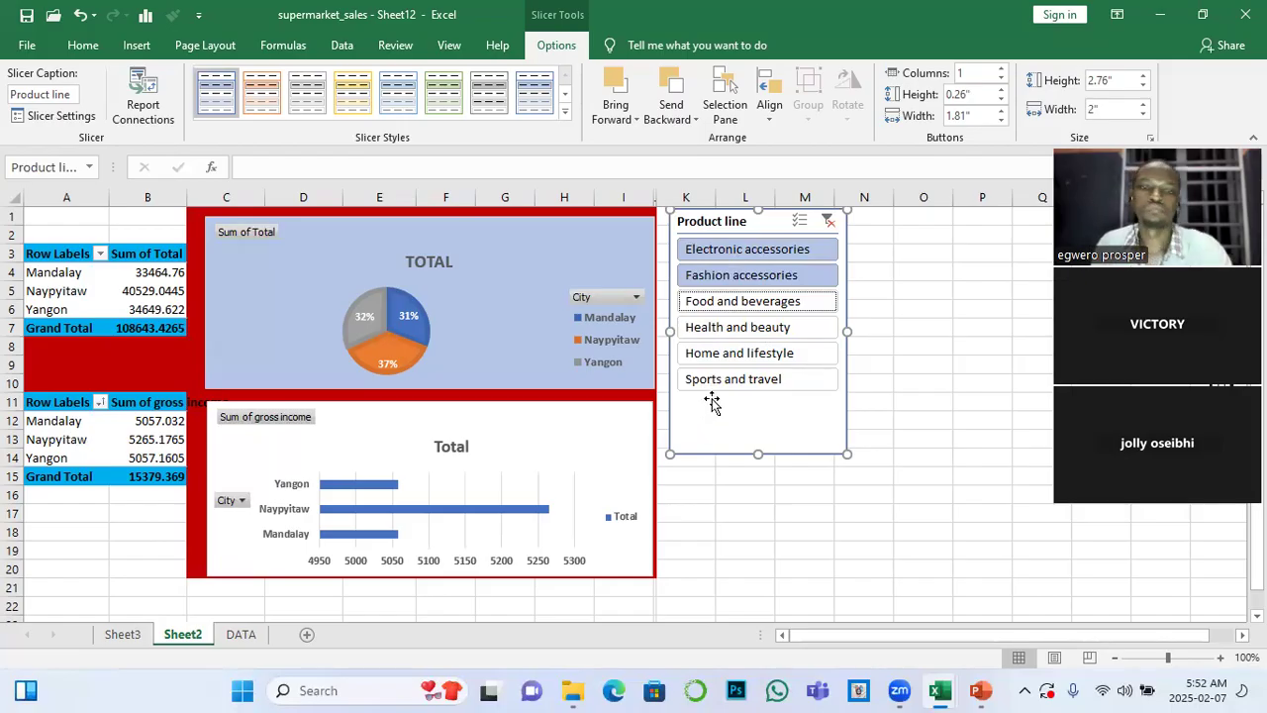
click(830, 221)
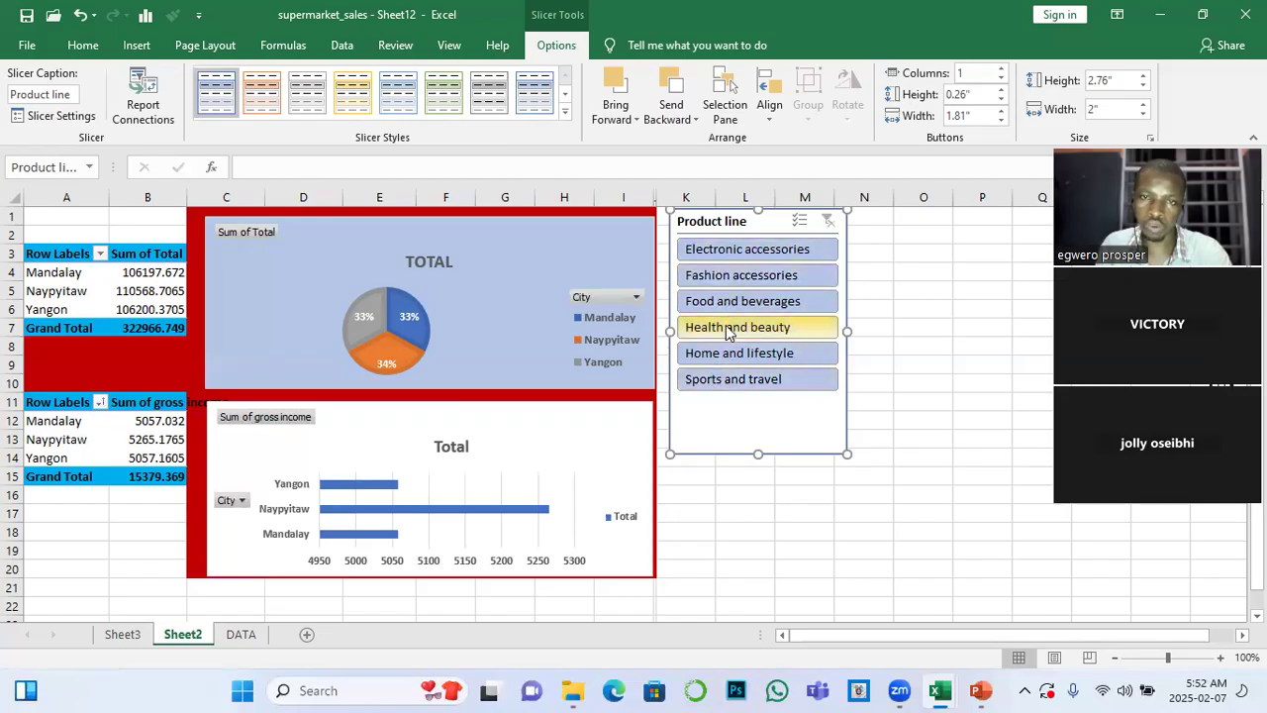
Repeat the Product line filtering so only Electronic accessories and Fashion accessories stay selected, and clear the filter
ctrl+click(722, 380)
ctrl+click(729, 358)
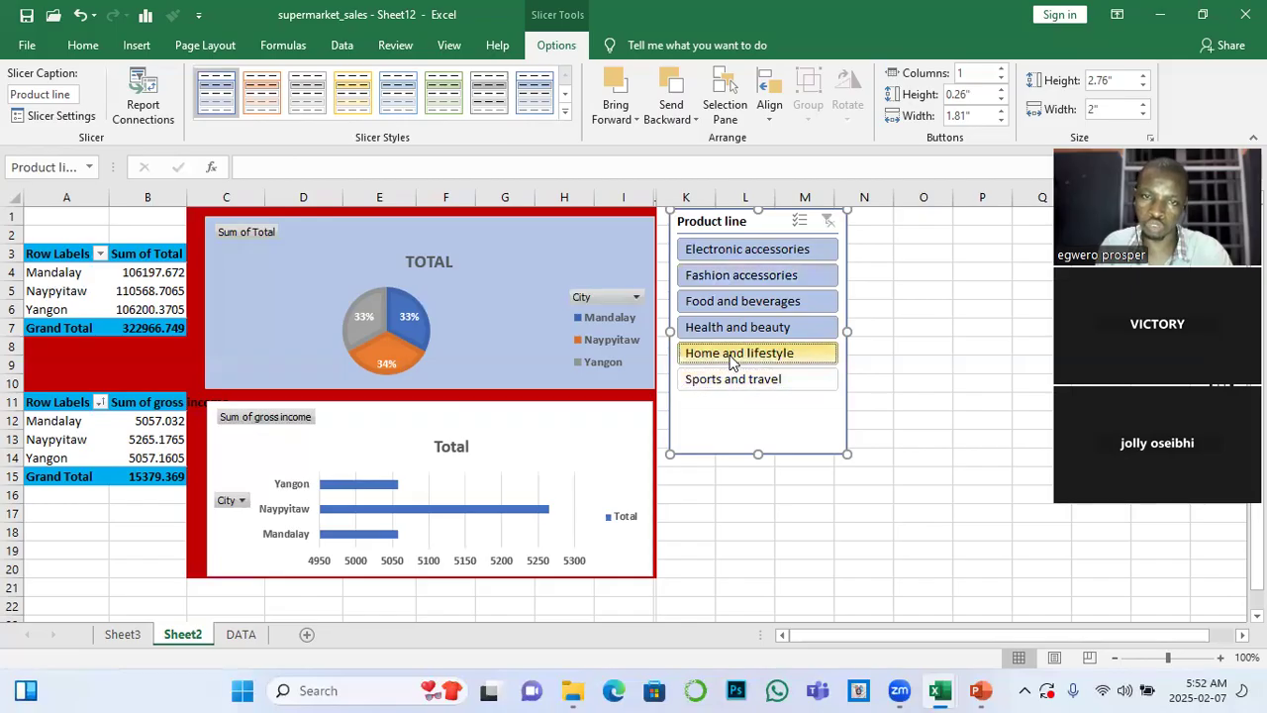
ctrl+click(723, 329)
ctrl+click(723, 310)
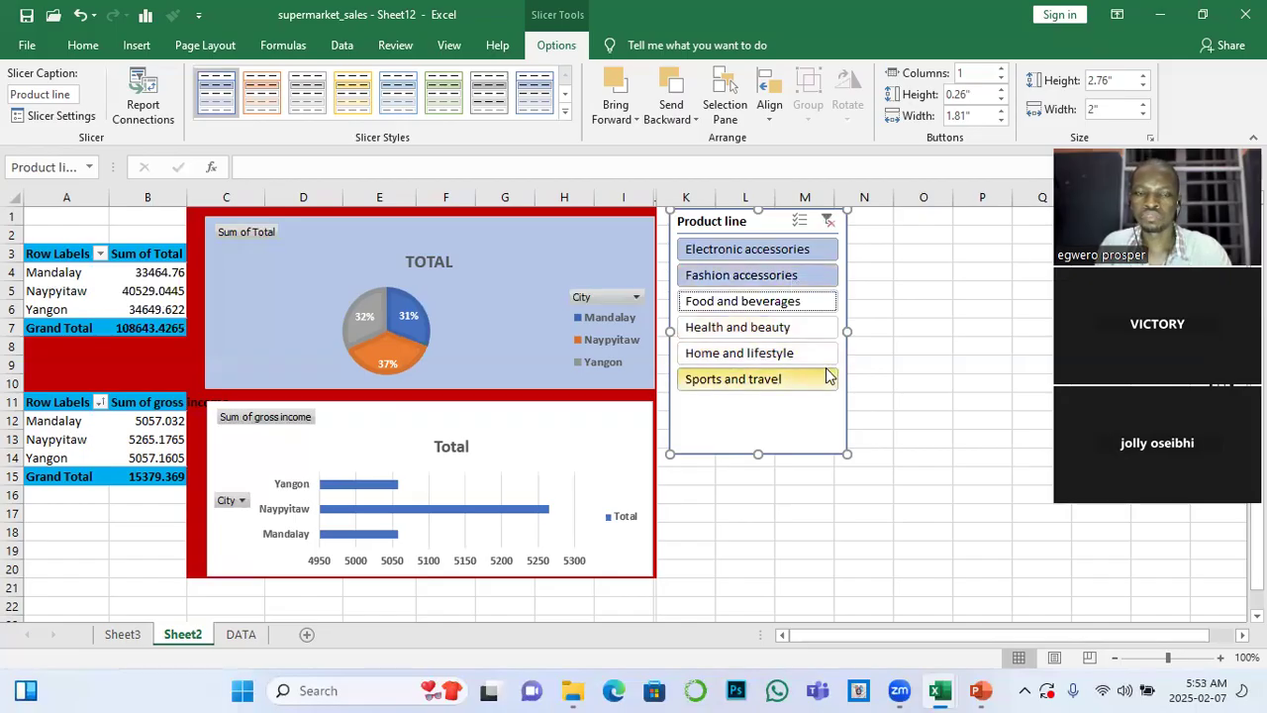
click(829, 222)
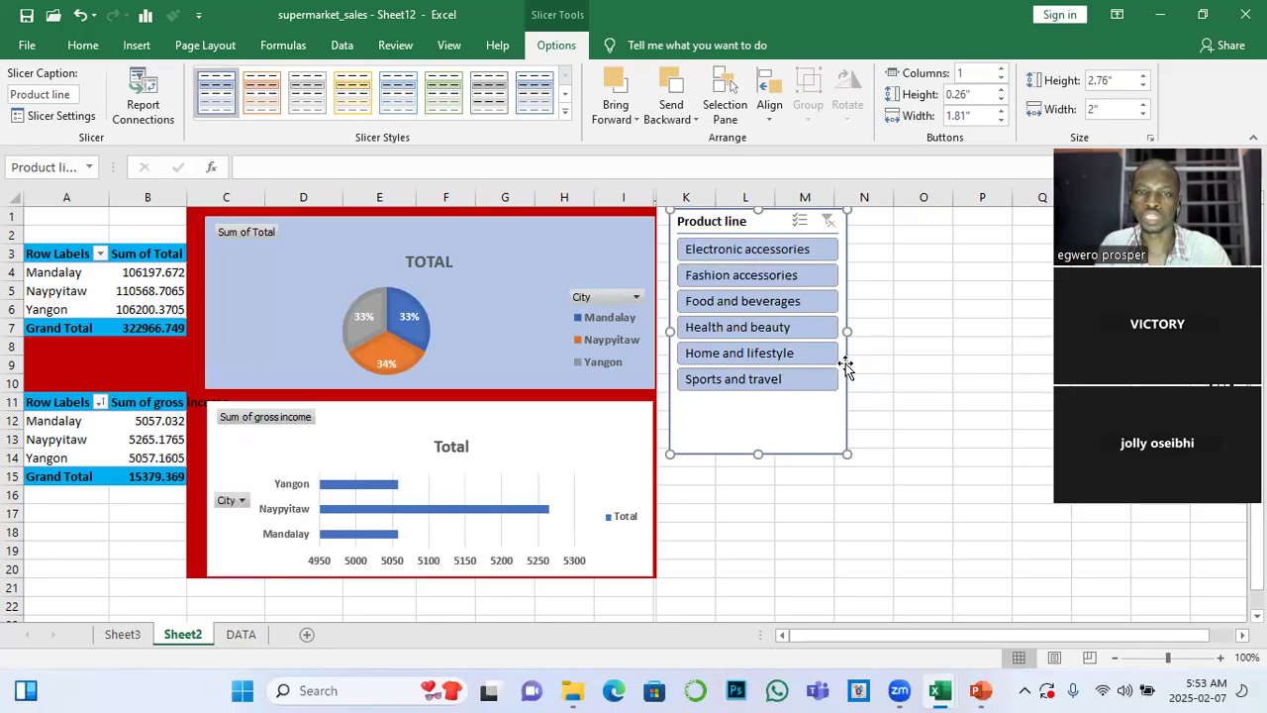
Filter the Sum of Total PivotTable and pie chart twice by Electronic accessories, clearing the slicer filter each time
click(769, 252)
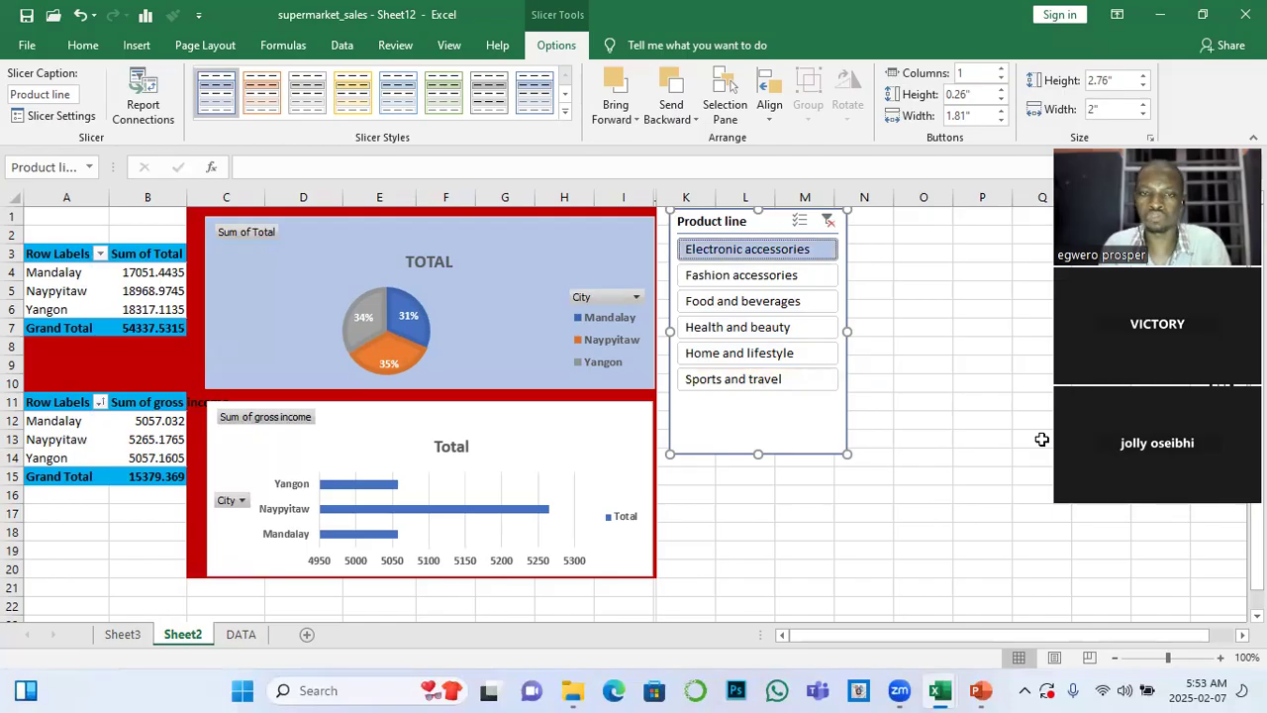
click(828, 222)
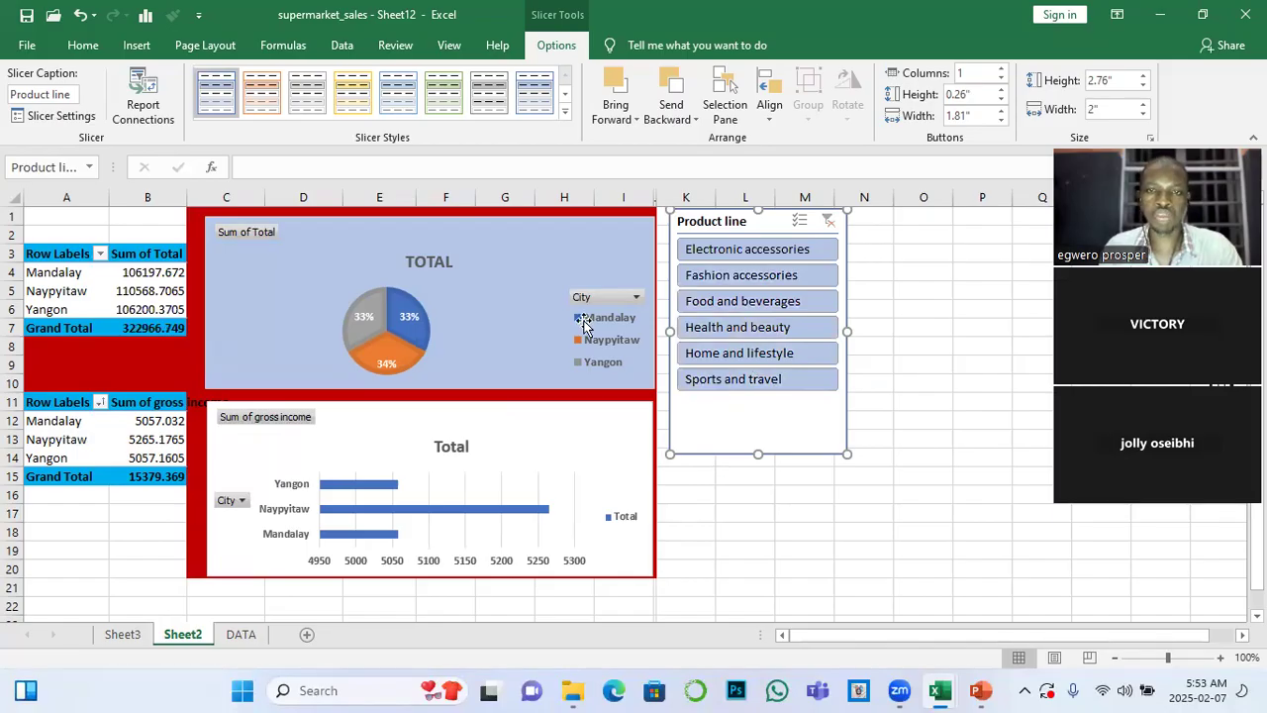
click(729, 249)
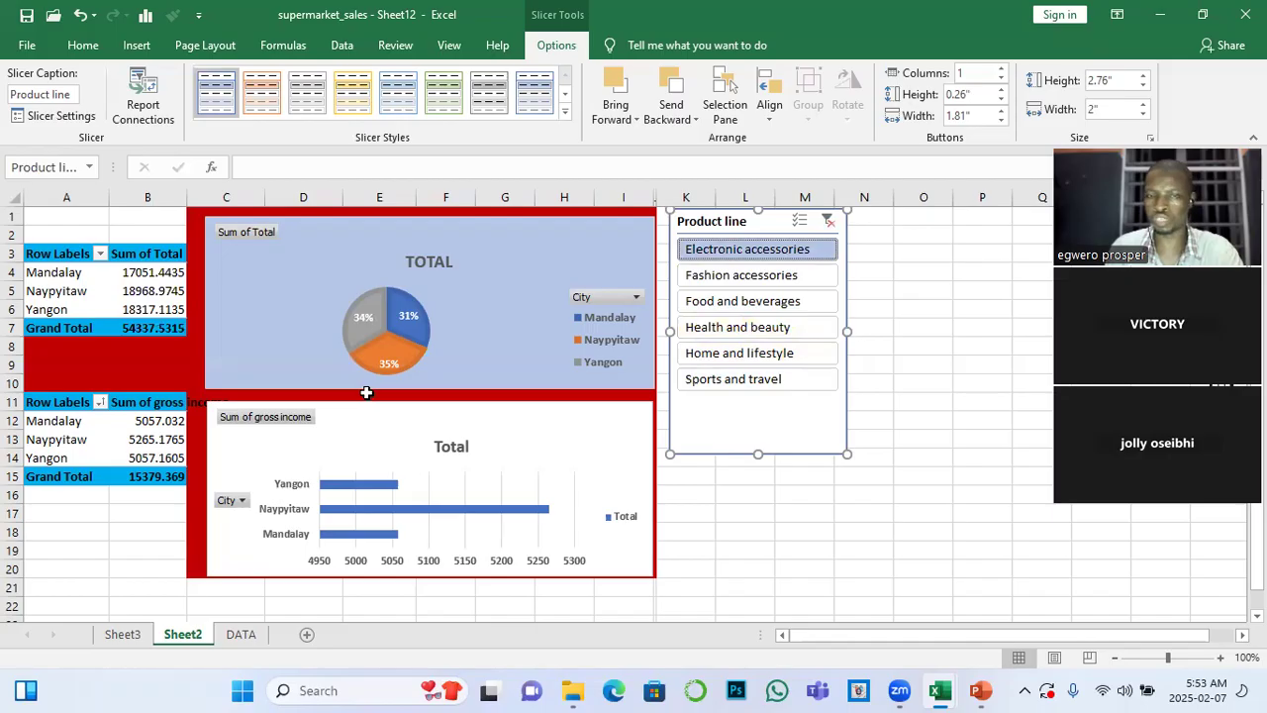
click(828, 220)
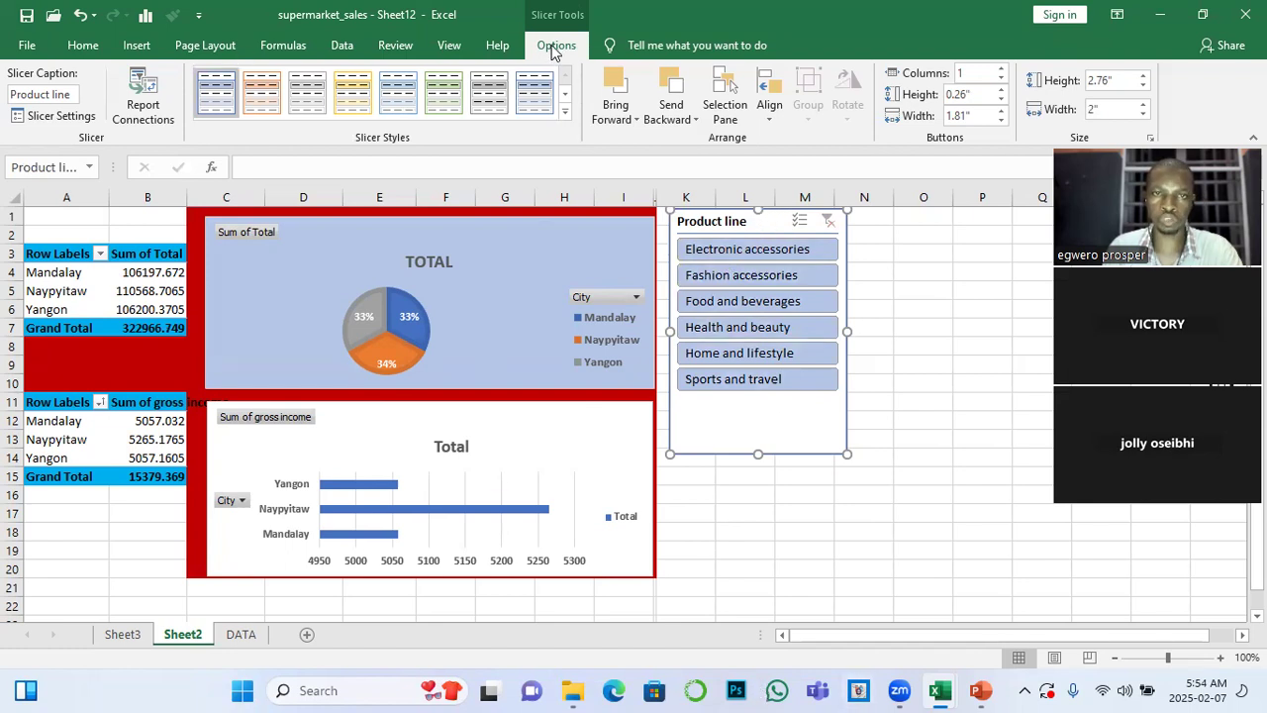
Check the Product line slicer's report connections without changing them, and delete the slicer from Sheet2
click(145, 99)
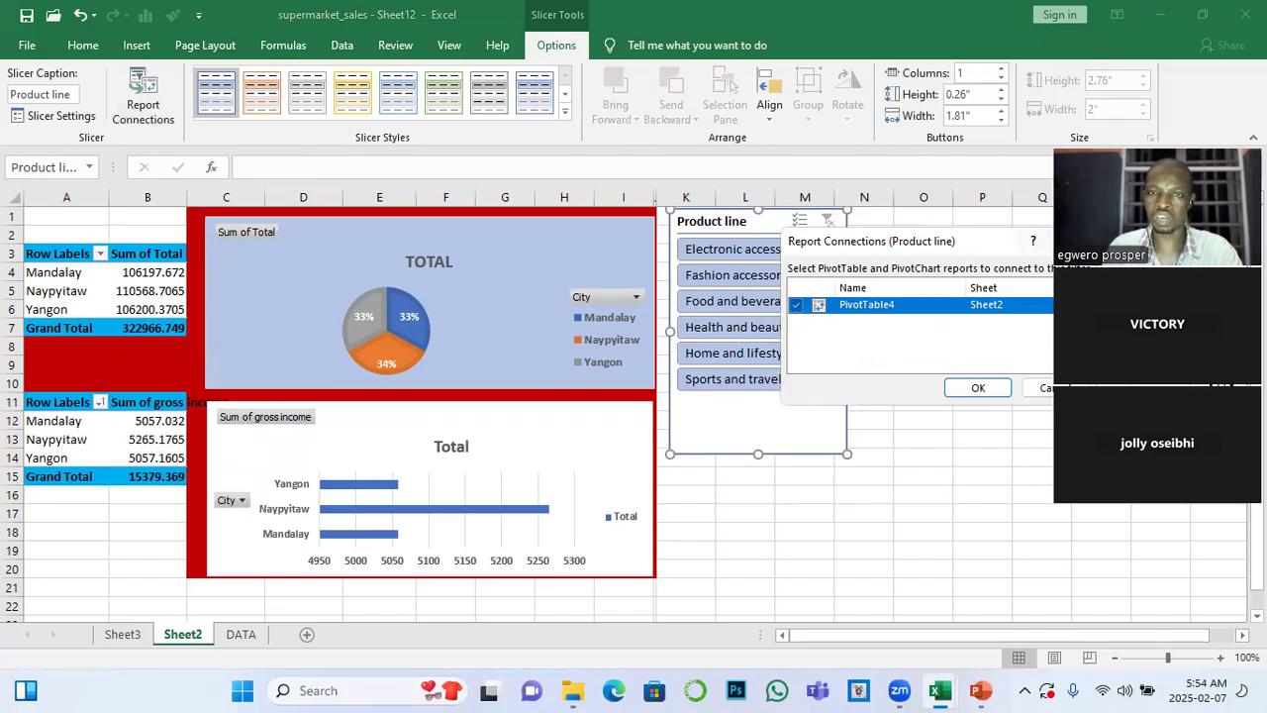
key(Escape)
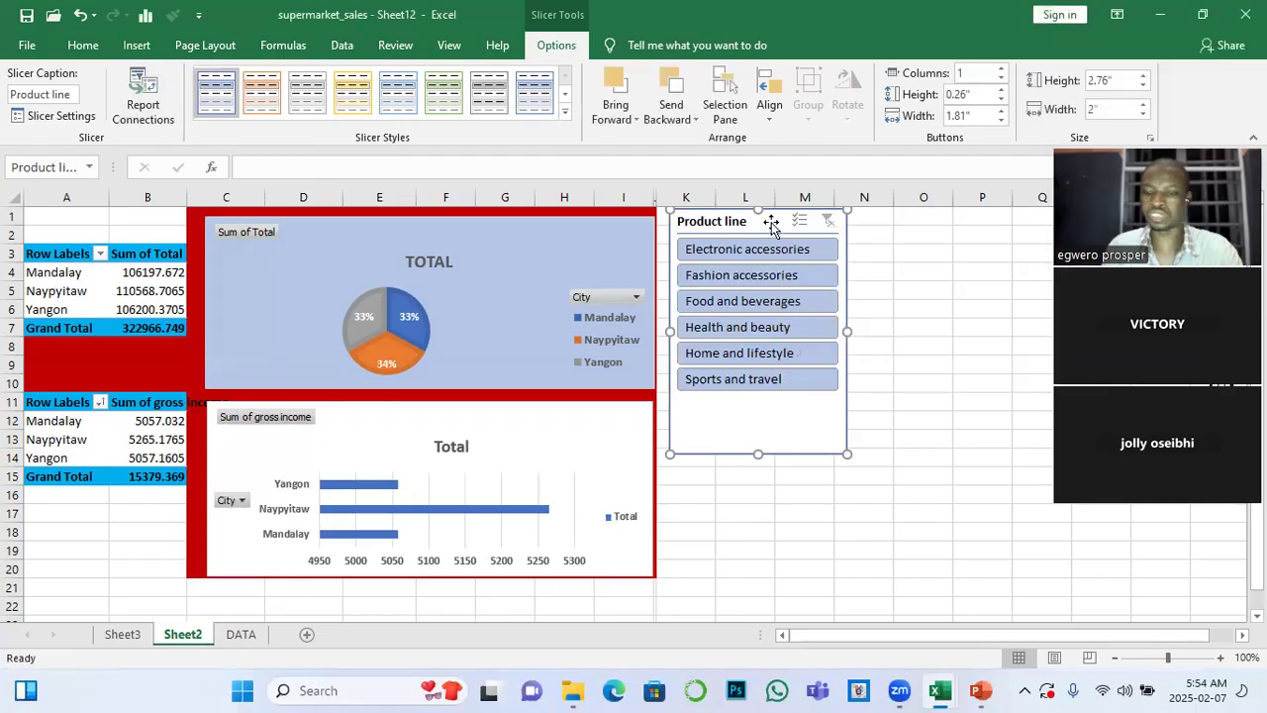
key(Delete)
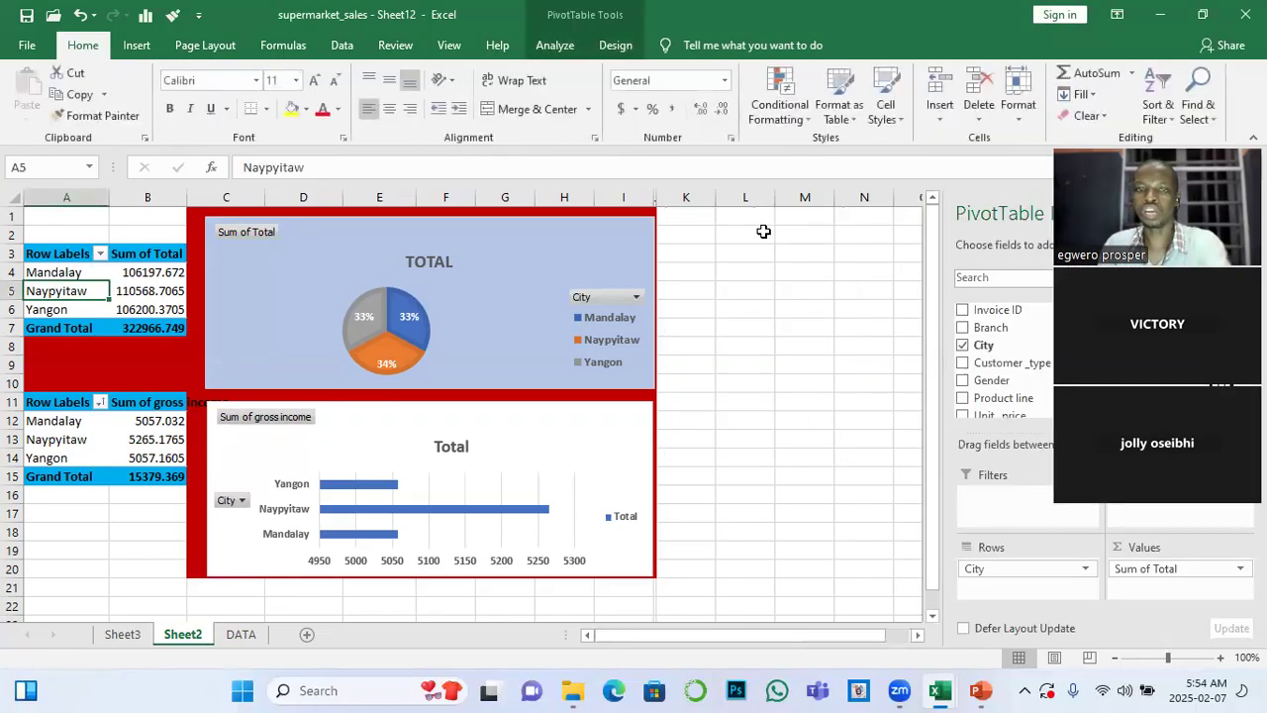
click(743, 290)
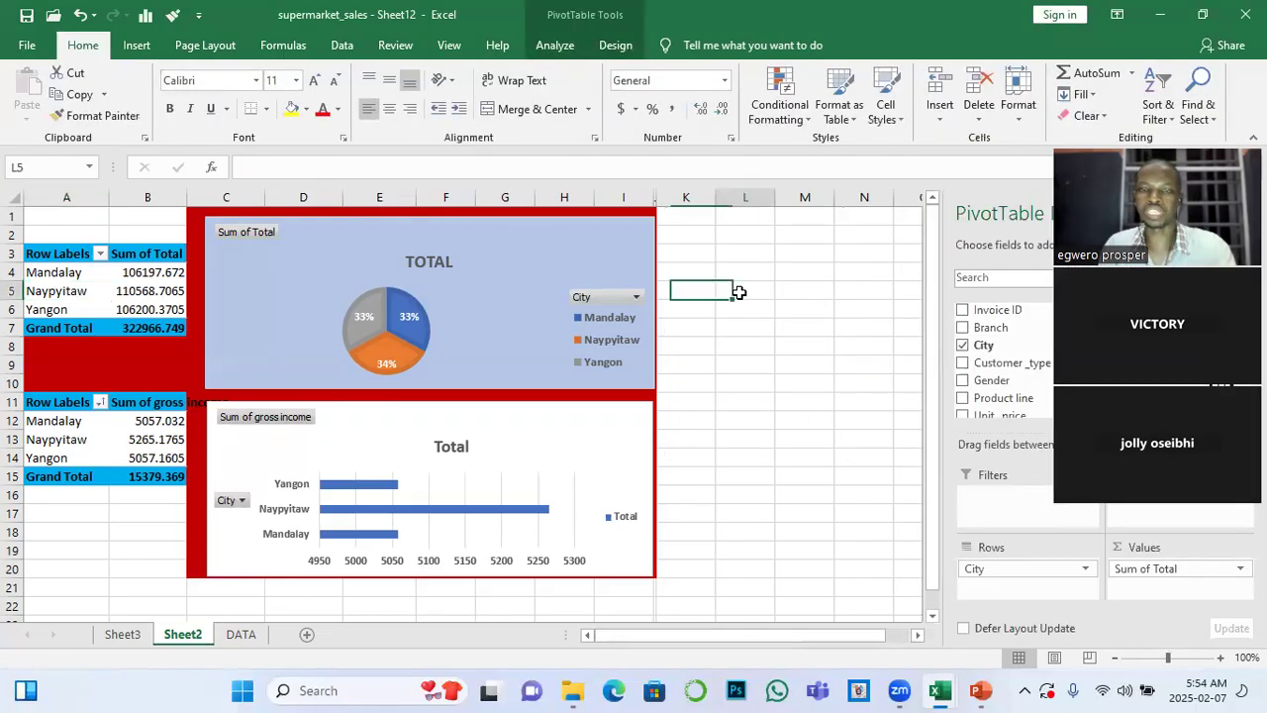
Insert a new Product line slicer from the Sum of Total PivotTable and place it beside the pie chart
click(143, 293)
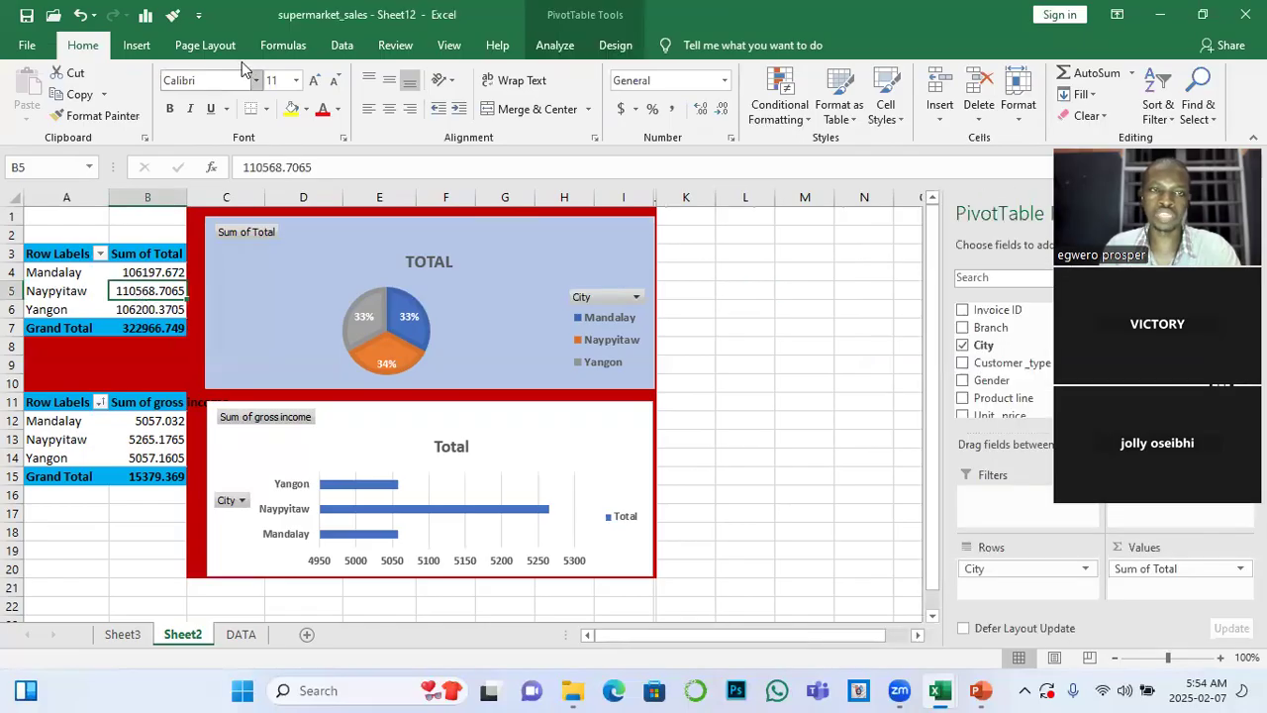
click(555, 45)
click(482, 73)
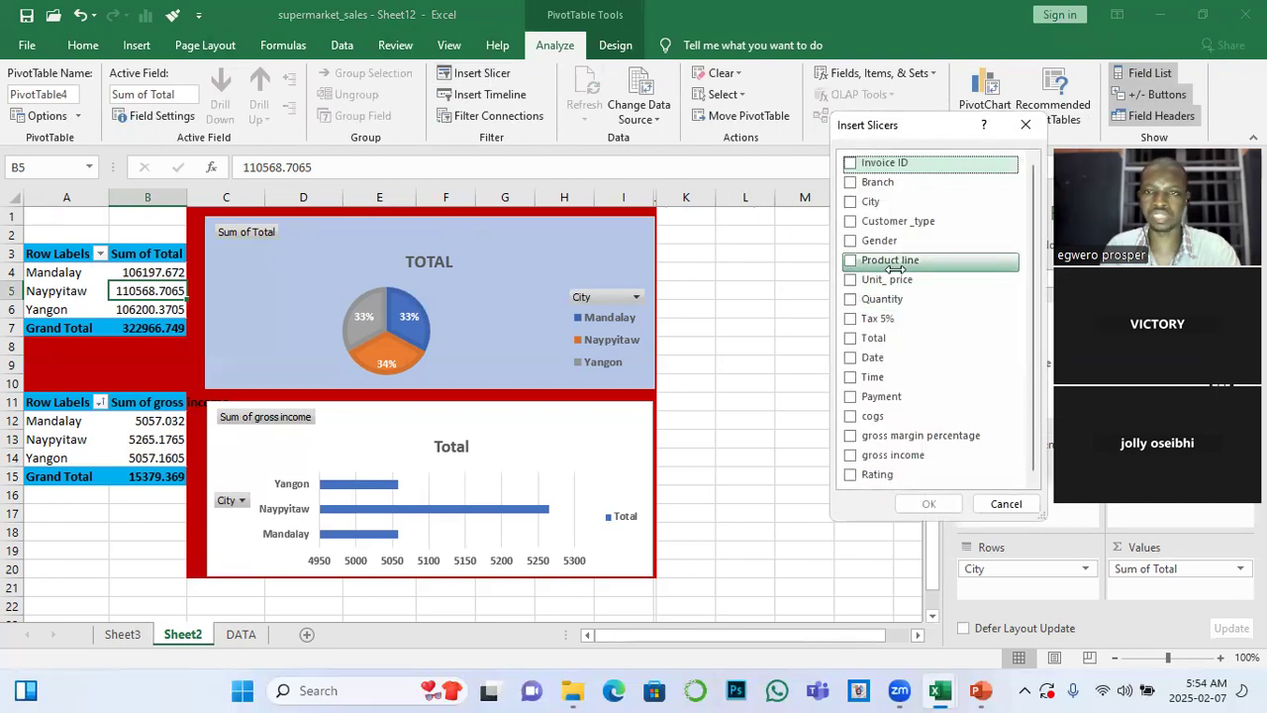
click(881, 266)
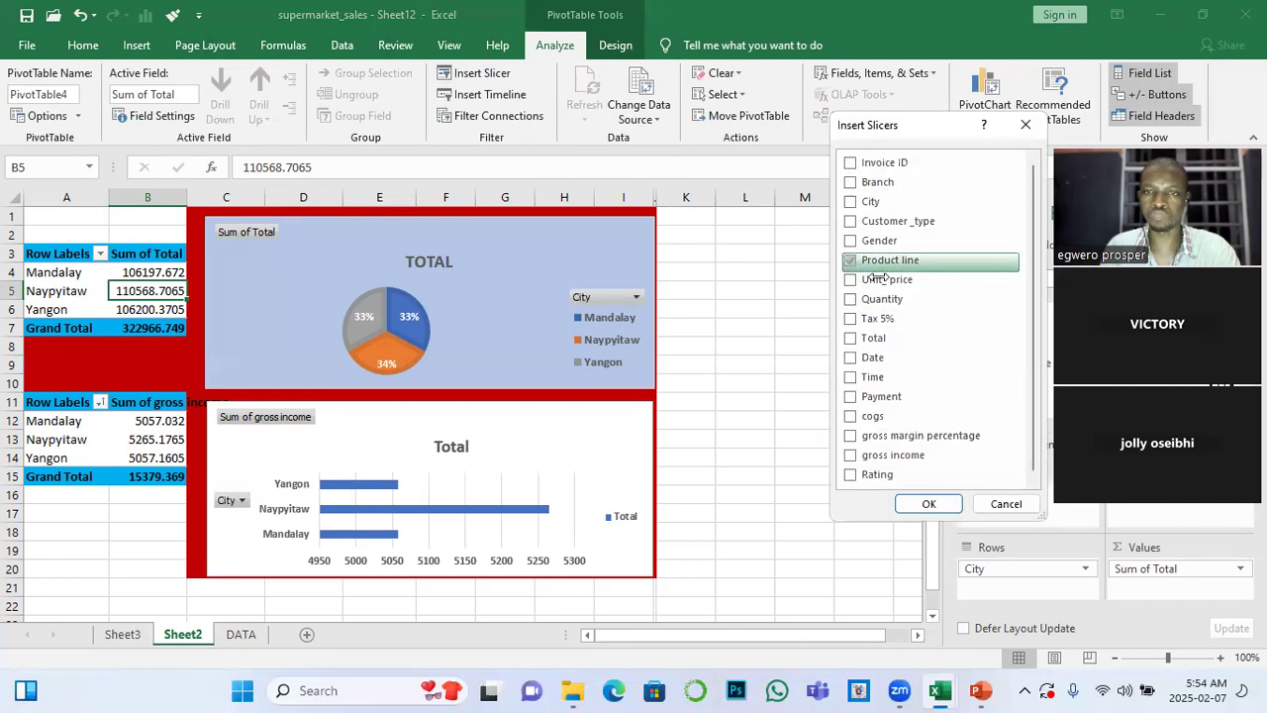
click(929, 503)
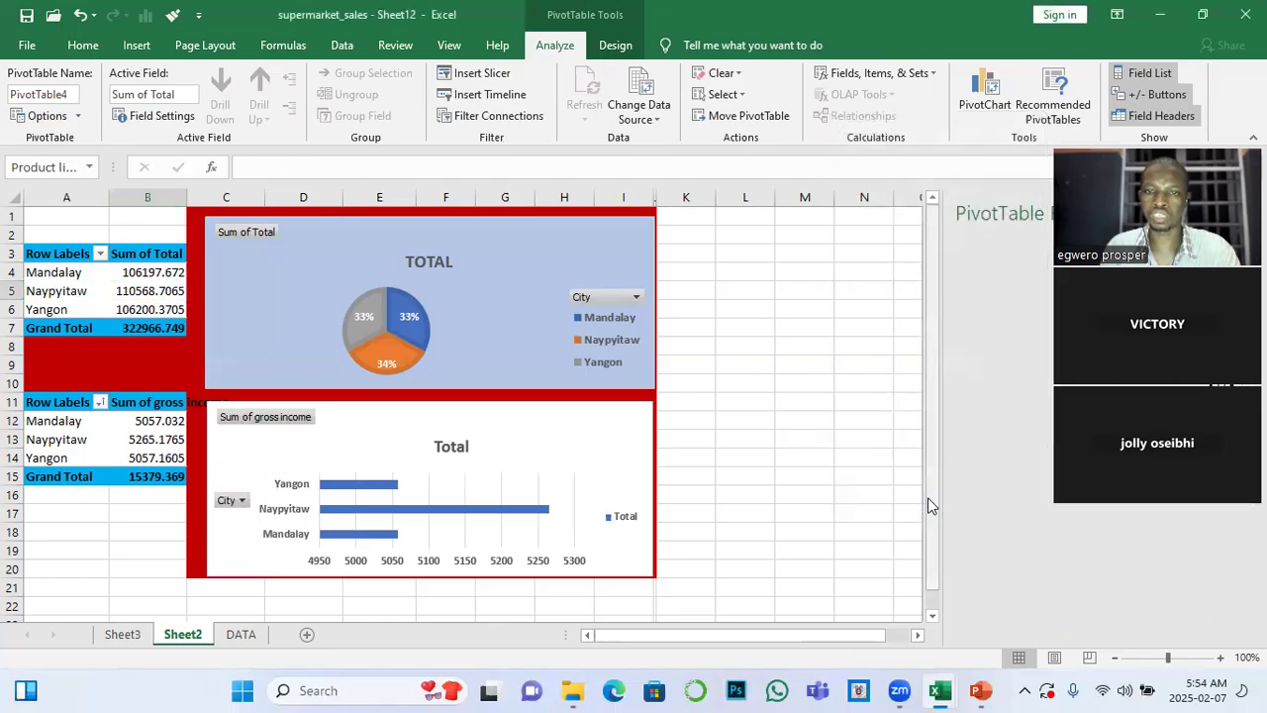
drag(509, 313, 794, 228)
Check which PivotTables the new Product line slicer is connected to, and select a value cell in the Sum of gross income PivotTable
click(144, 96)
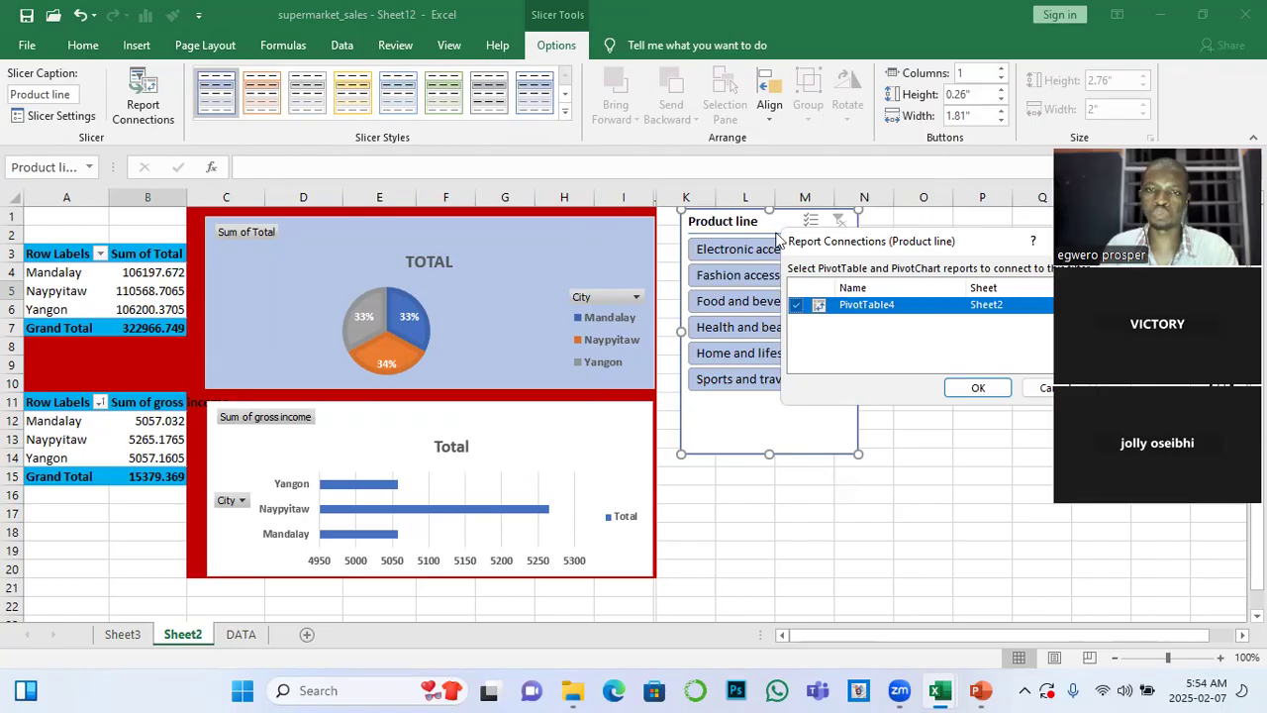
key(Return)
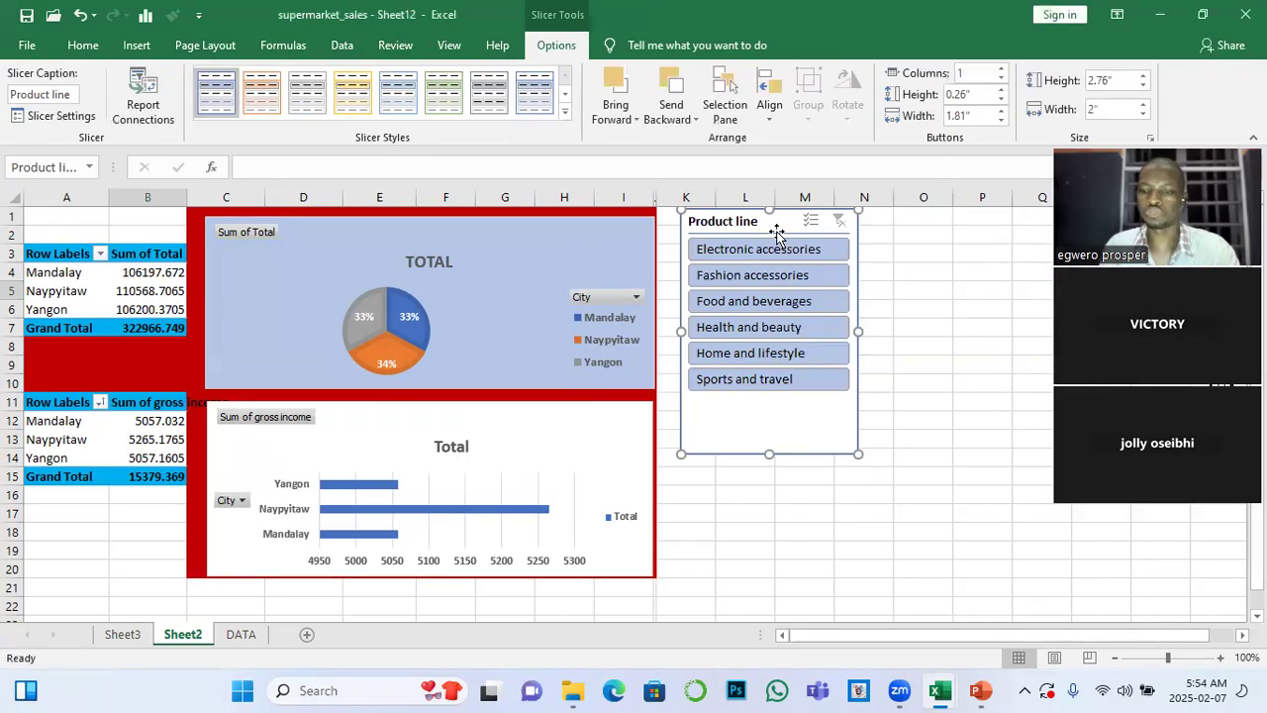
click(131, 441)
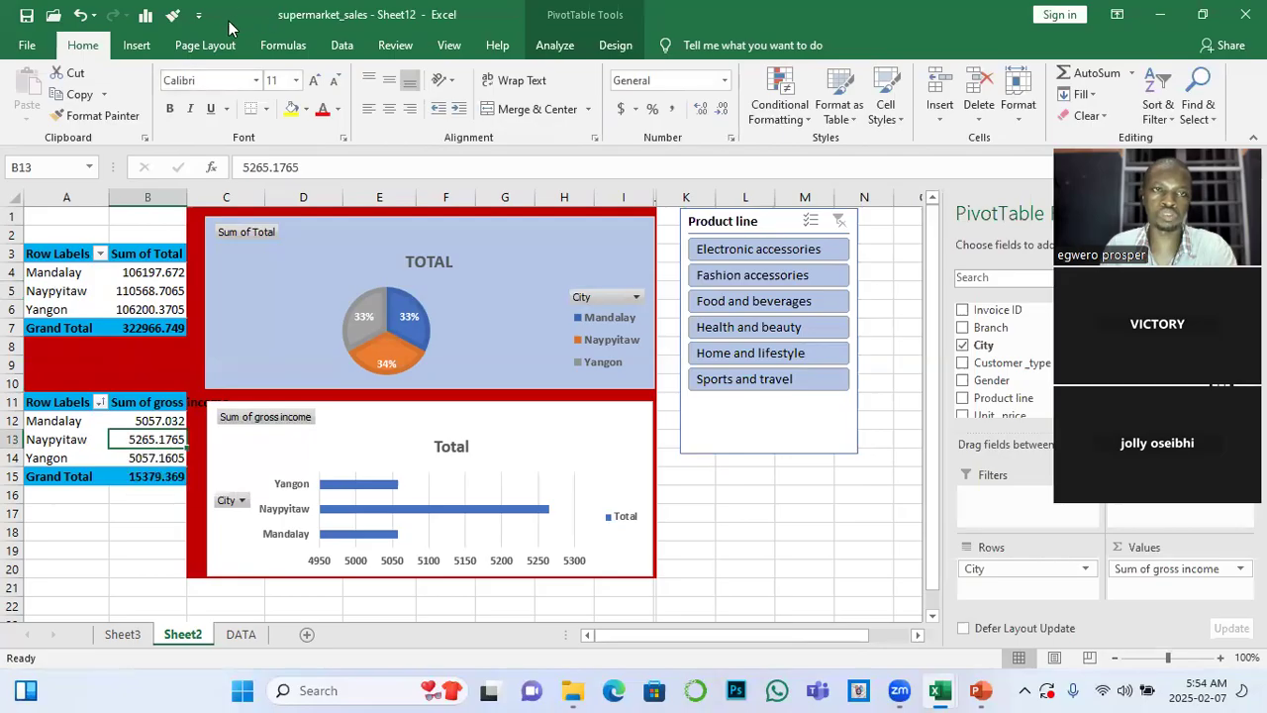
Delete the Product line slicer beside the pie chart from Sheet2
click(775, 224)
key(Escape)
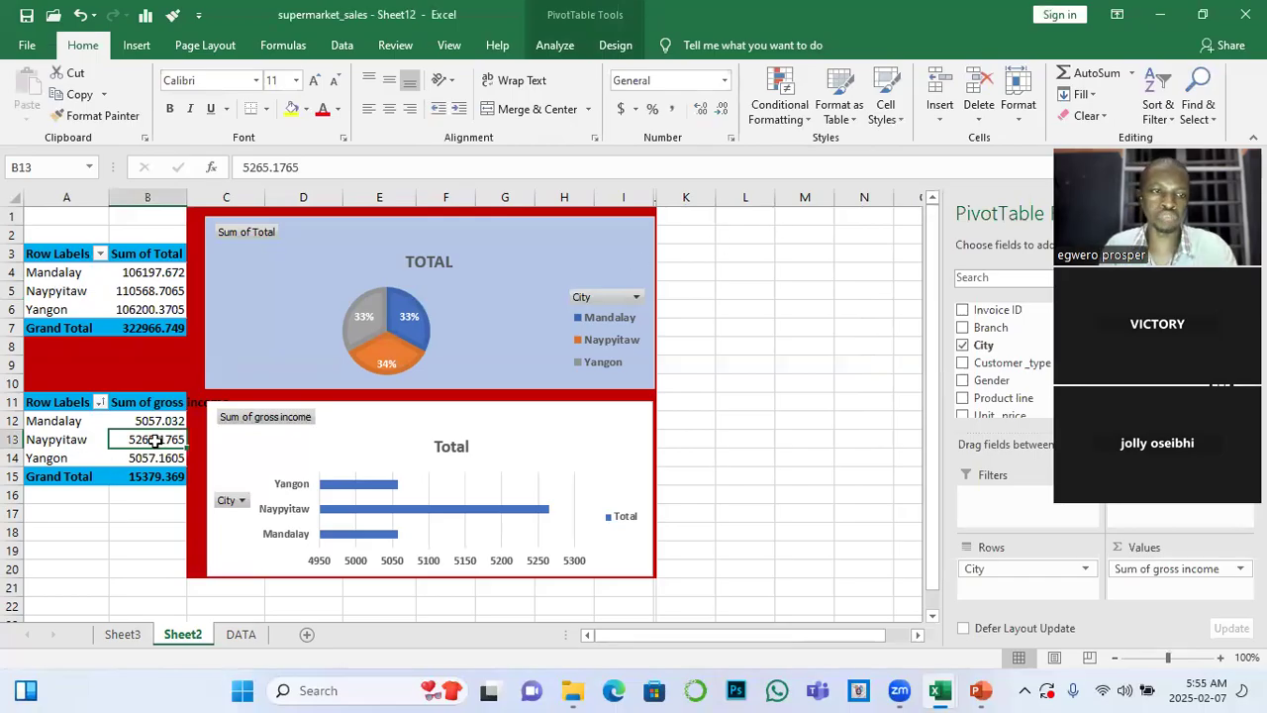
Insert a Product line slicer from the Sum of gross income PivotTable and place it beside the charts
mouse_move(155, 442)
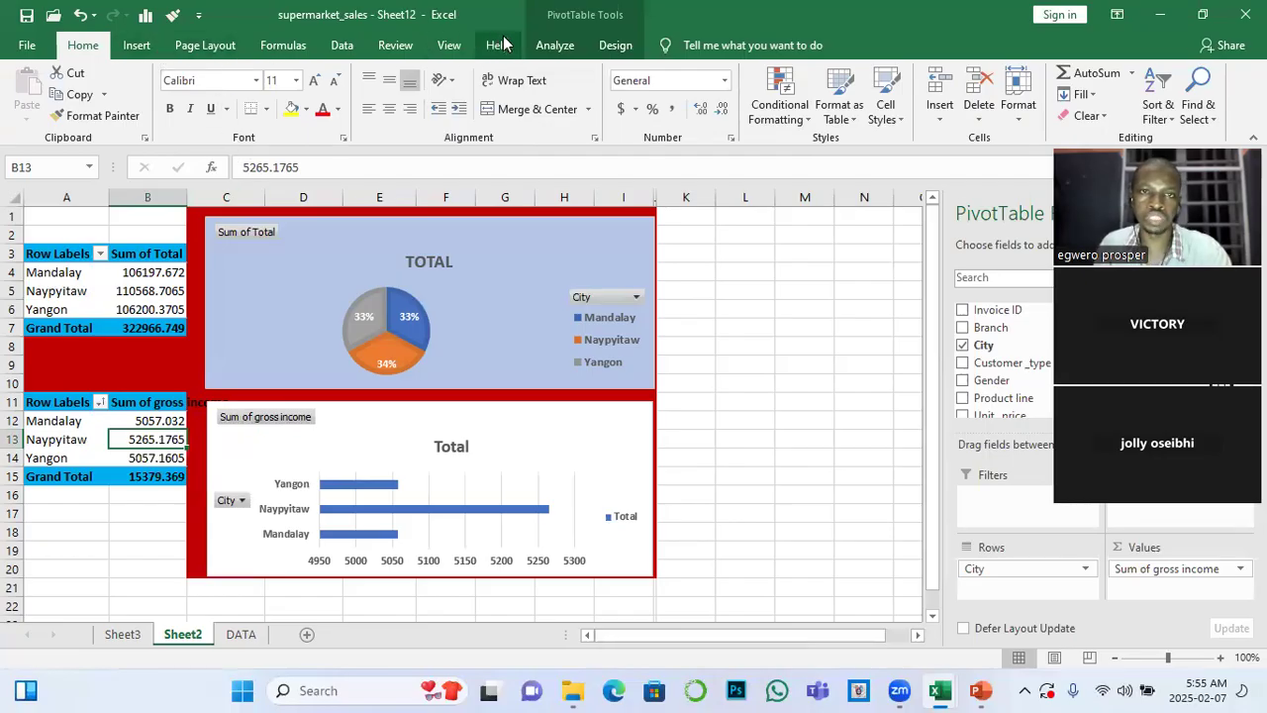
click(553, 45)
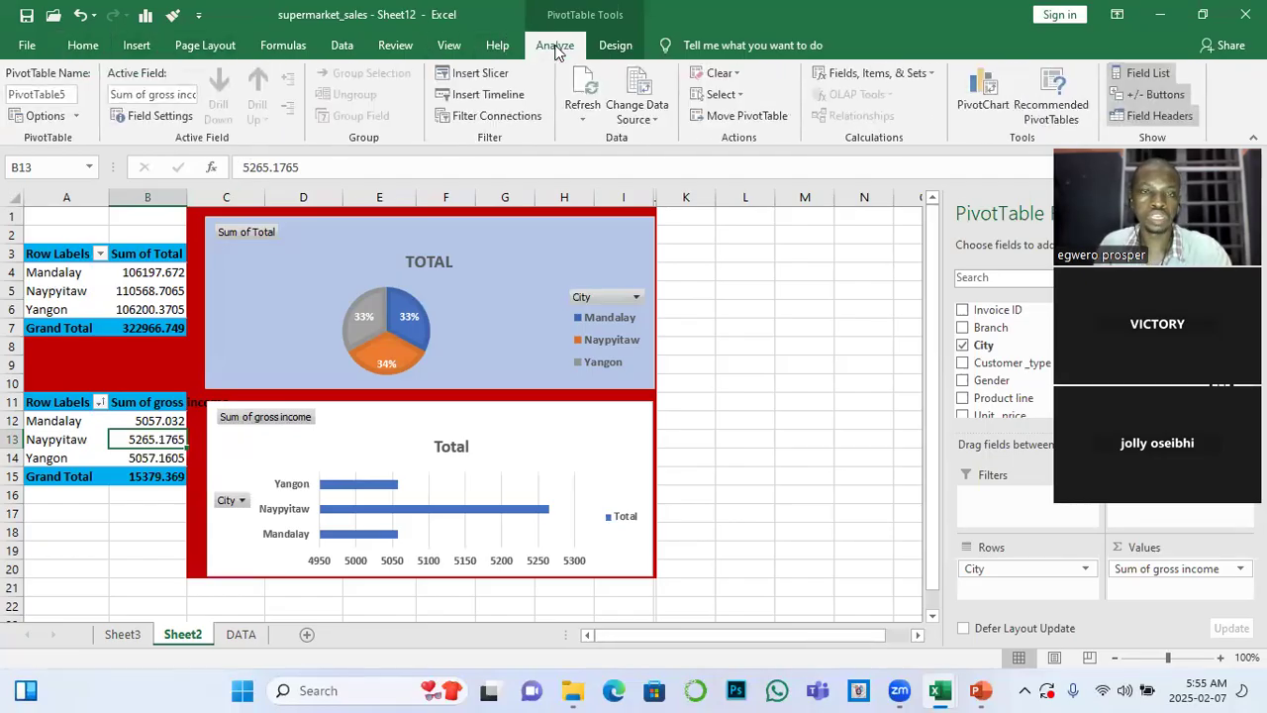
click(483, 75)
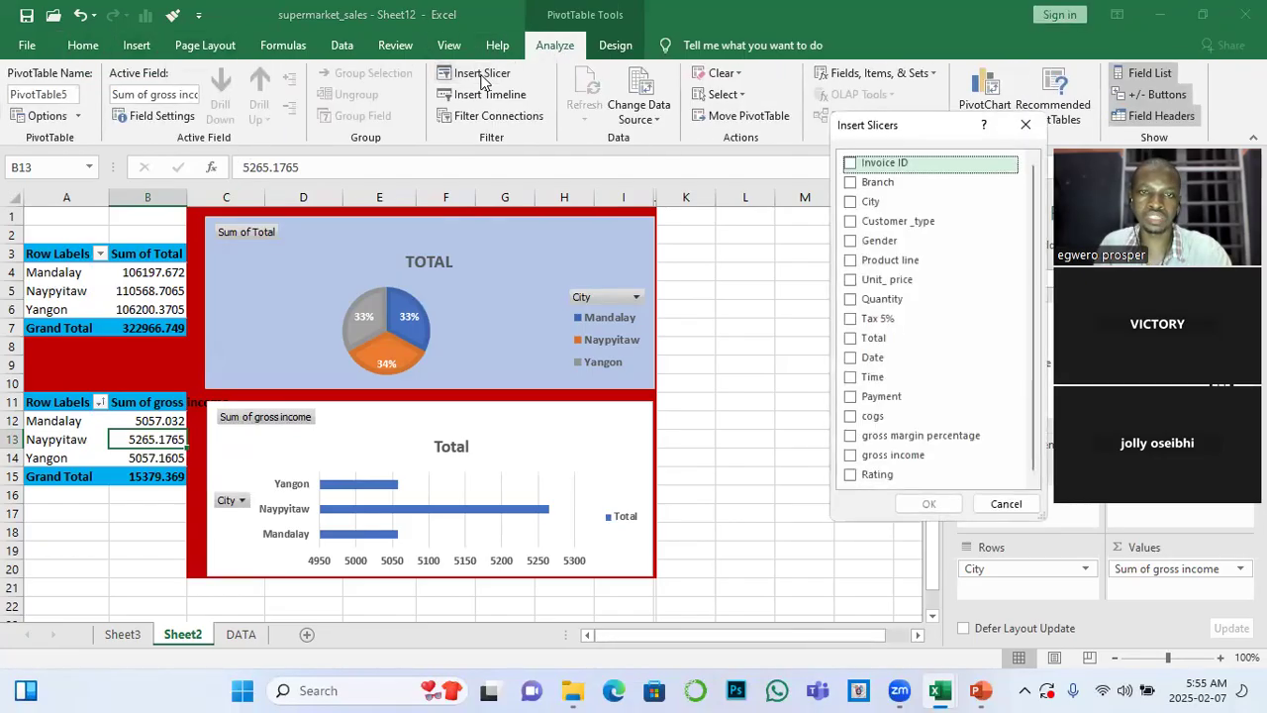
click(850, 260)
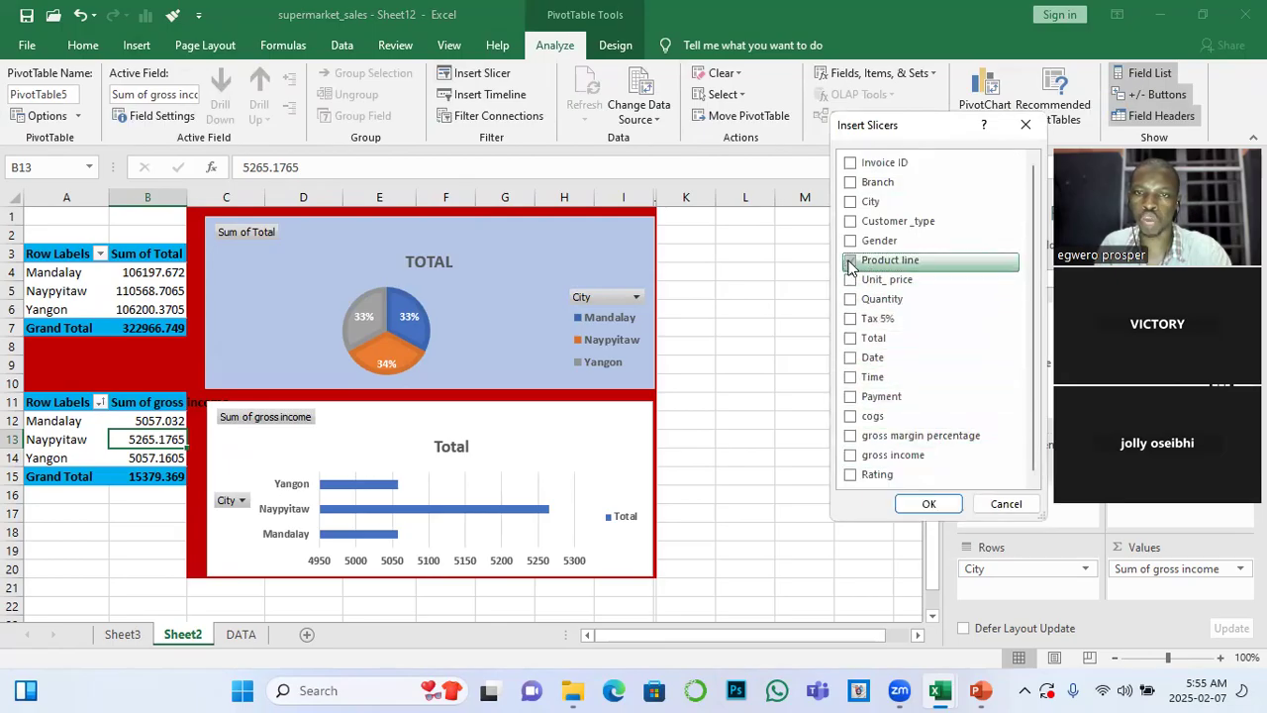
click(929, 504)
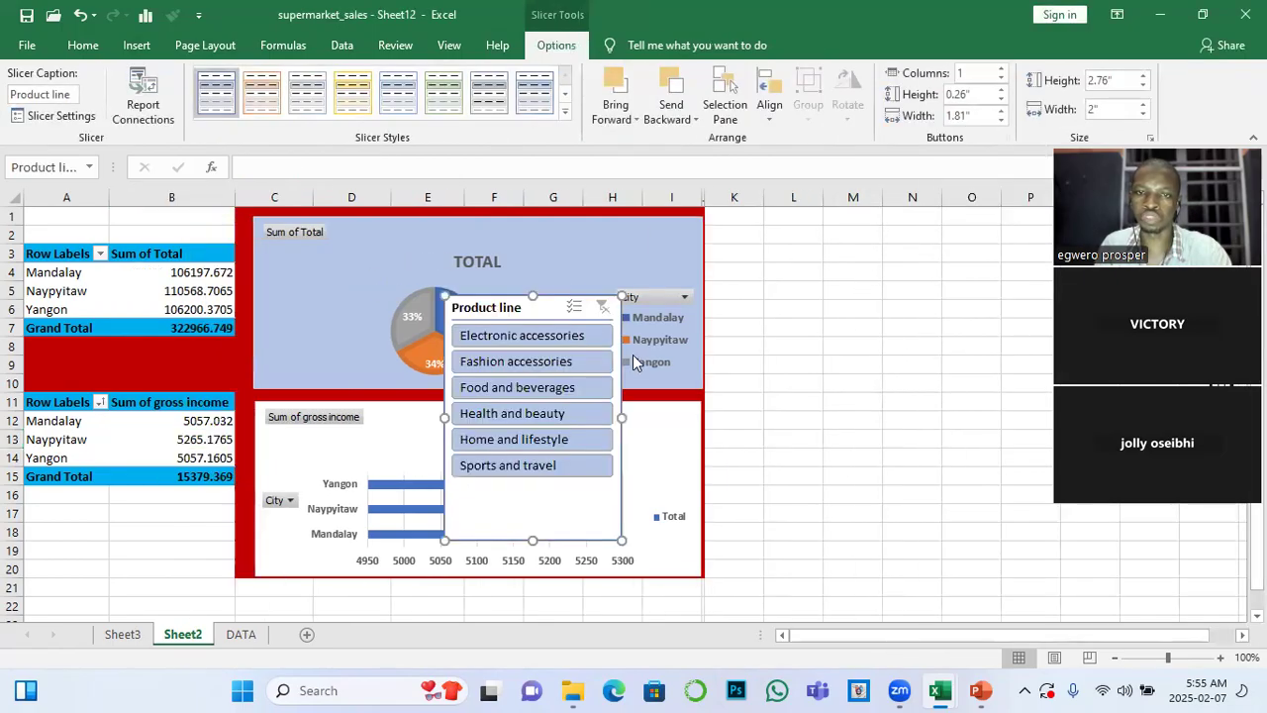
drag(540, 307, 900, 256)
Check which PivotTables the new Product line slicer can connect to, and delete the slicer
click(139, 103)
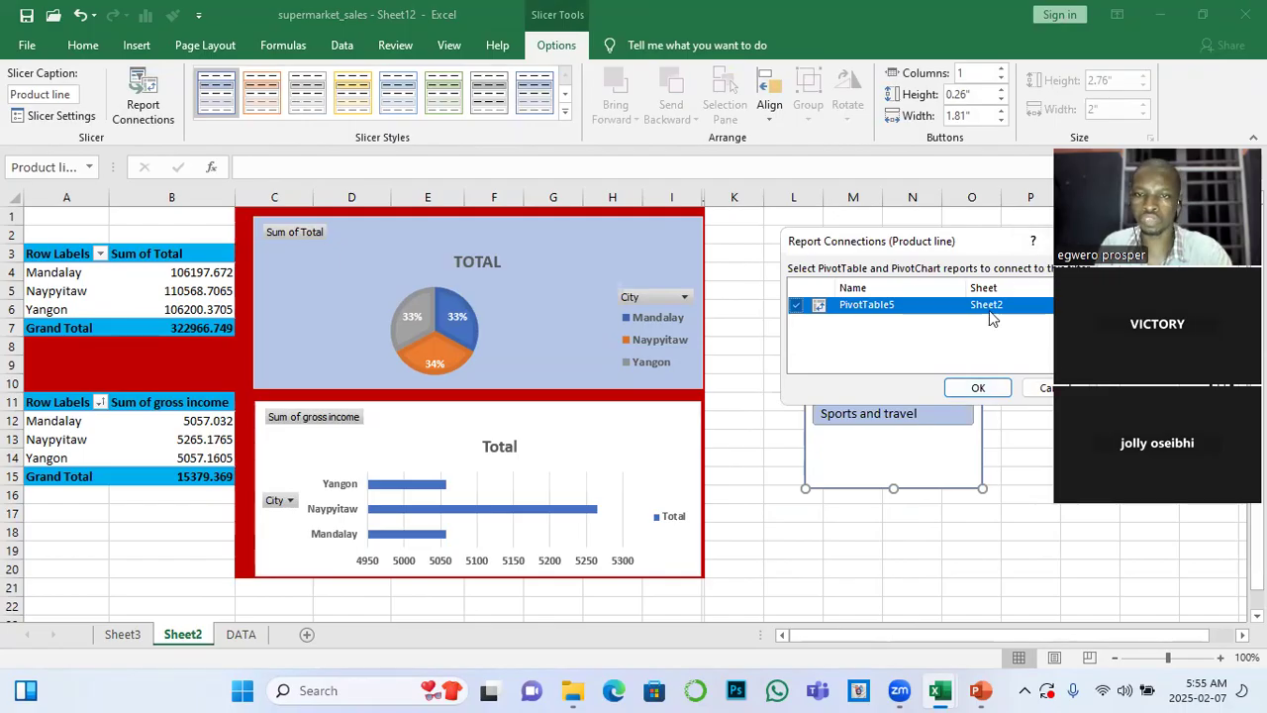
click(797, 306)
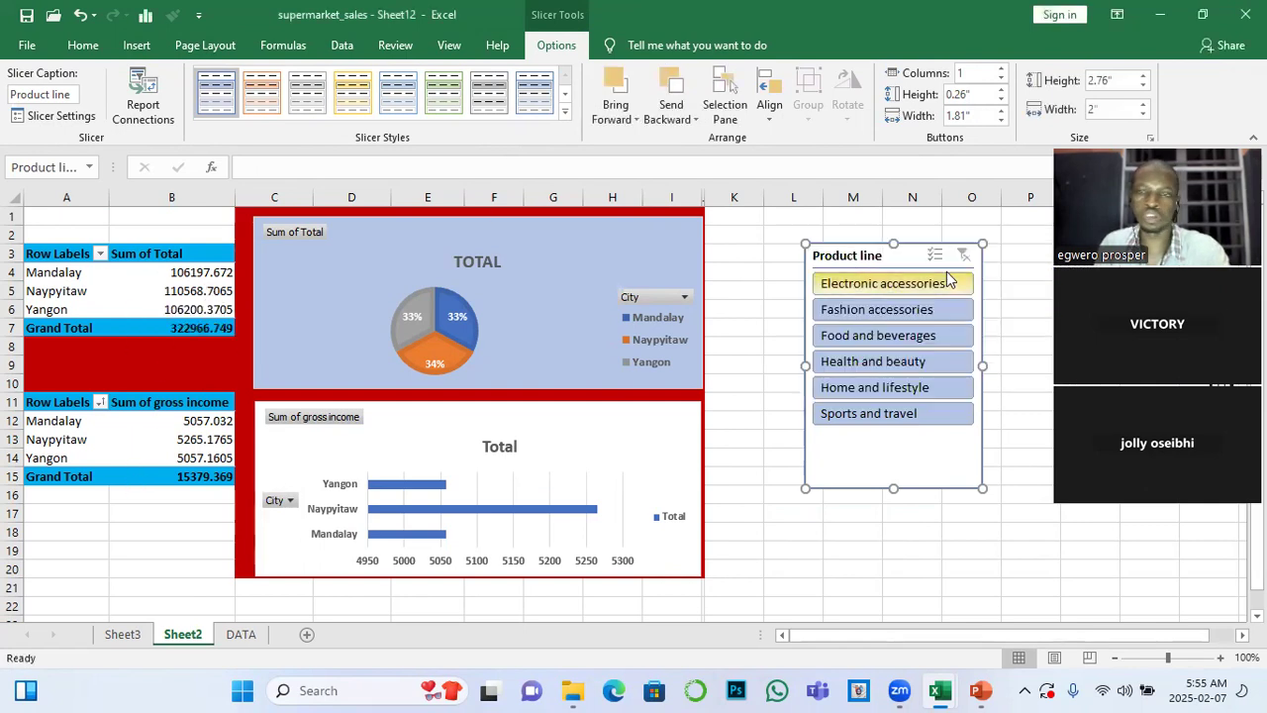
key(Delete)
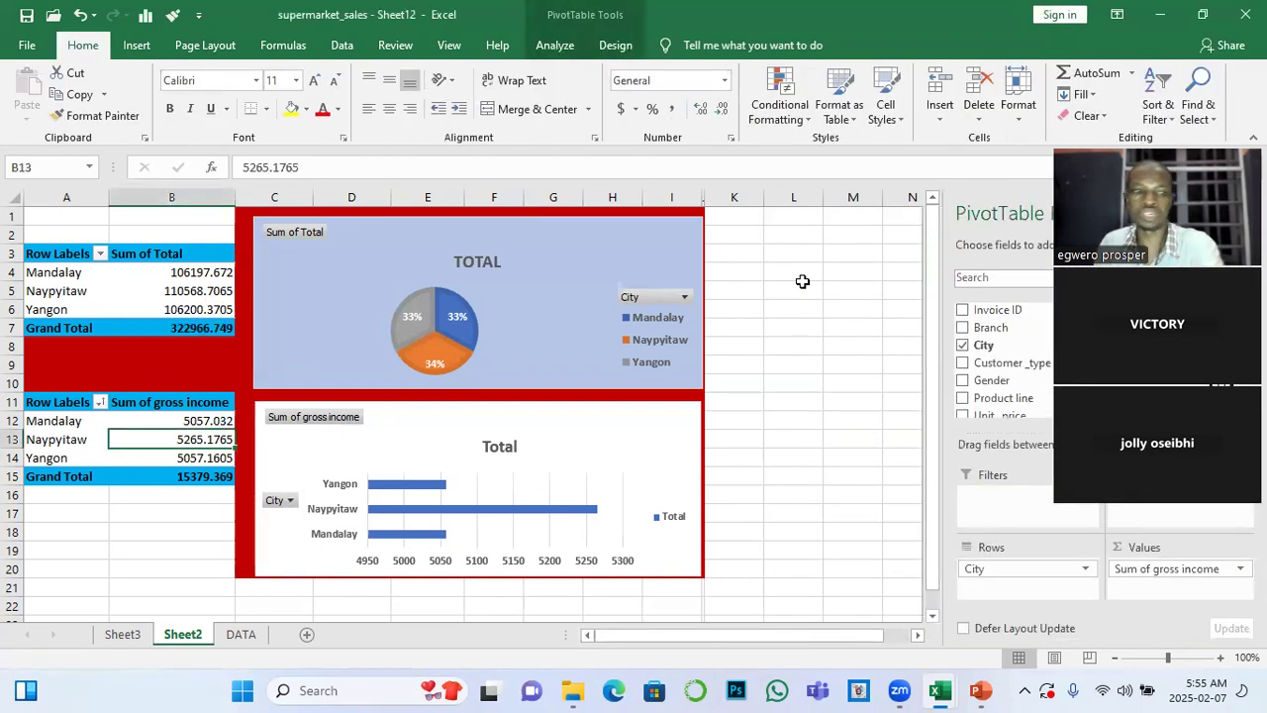
Copy the Sum of gross income PivotTable in A11:B15 on Sheet2 and paste it at A18
click(122, 635)
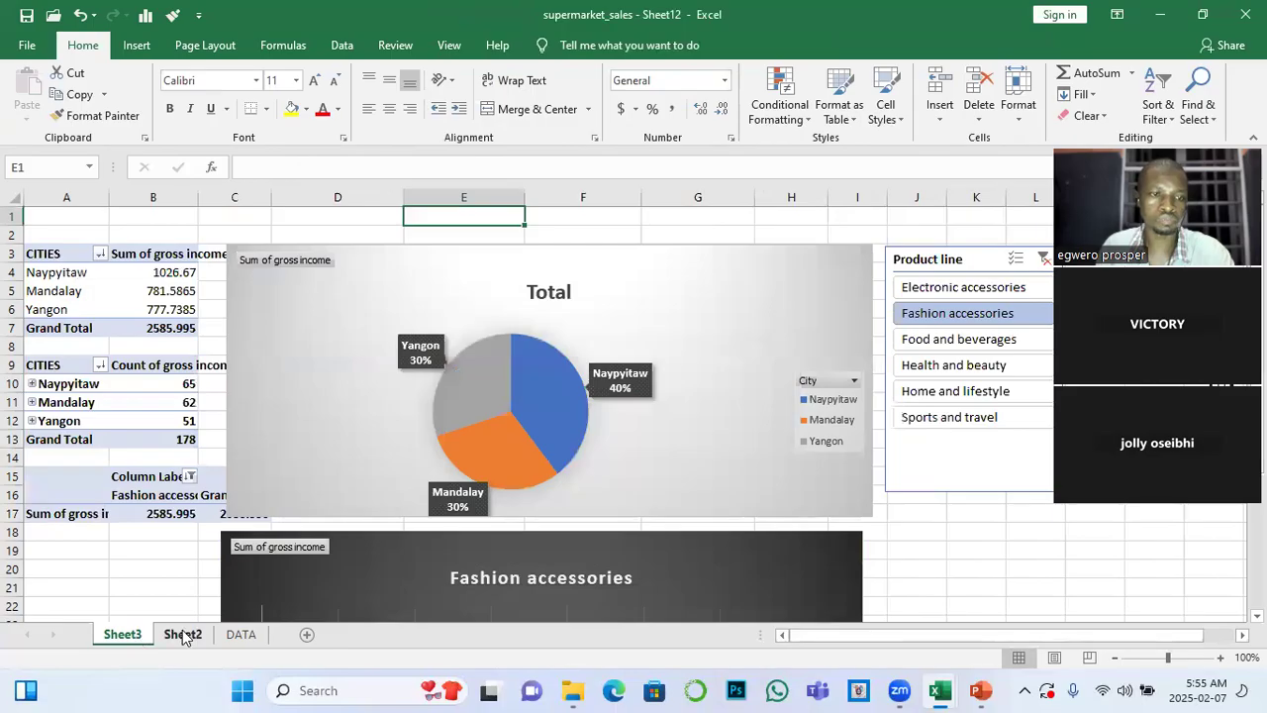
click(180, 634)
drag(46, 403, 180, 469)
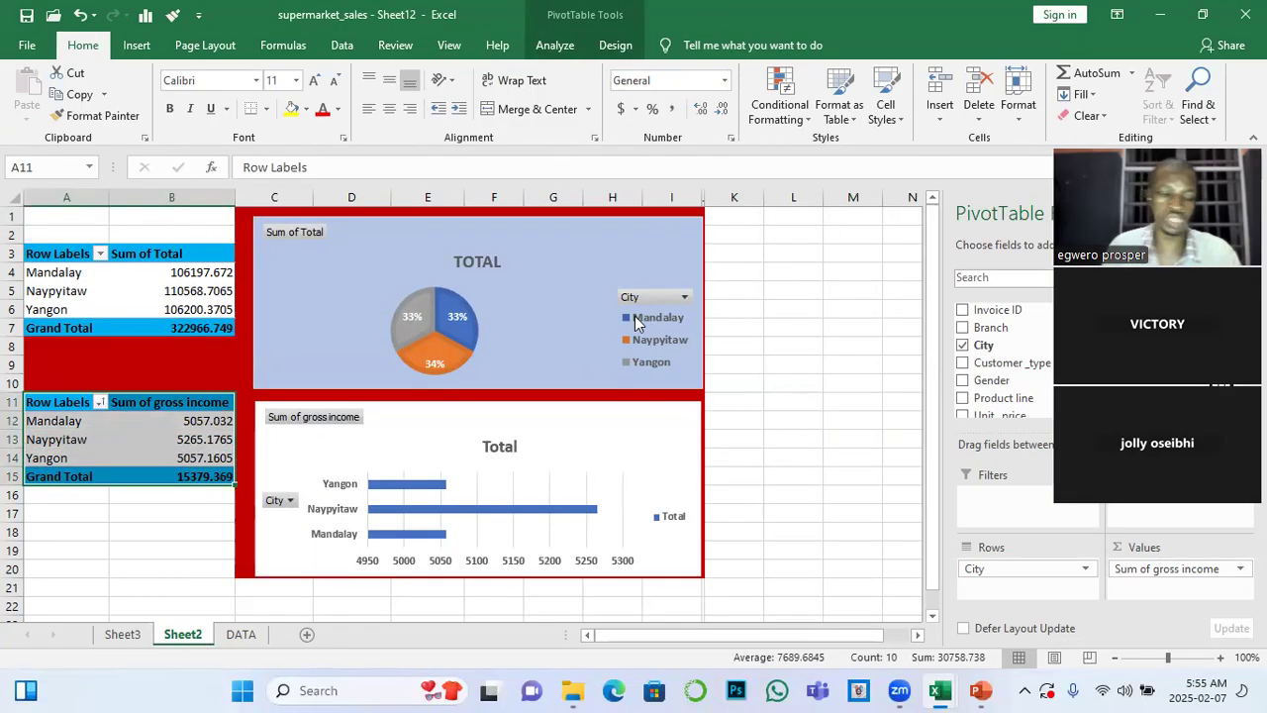
key(ctrl+c)
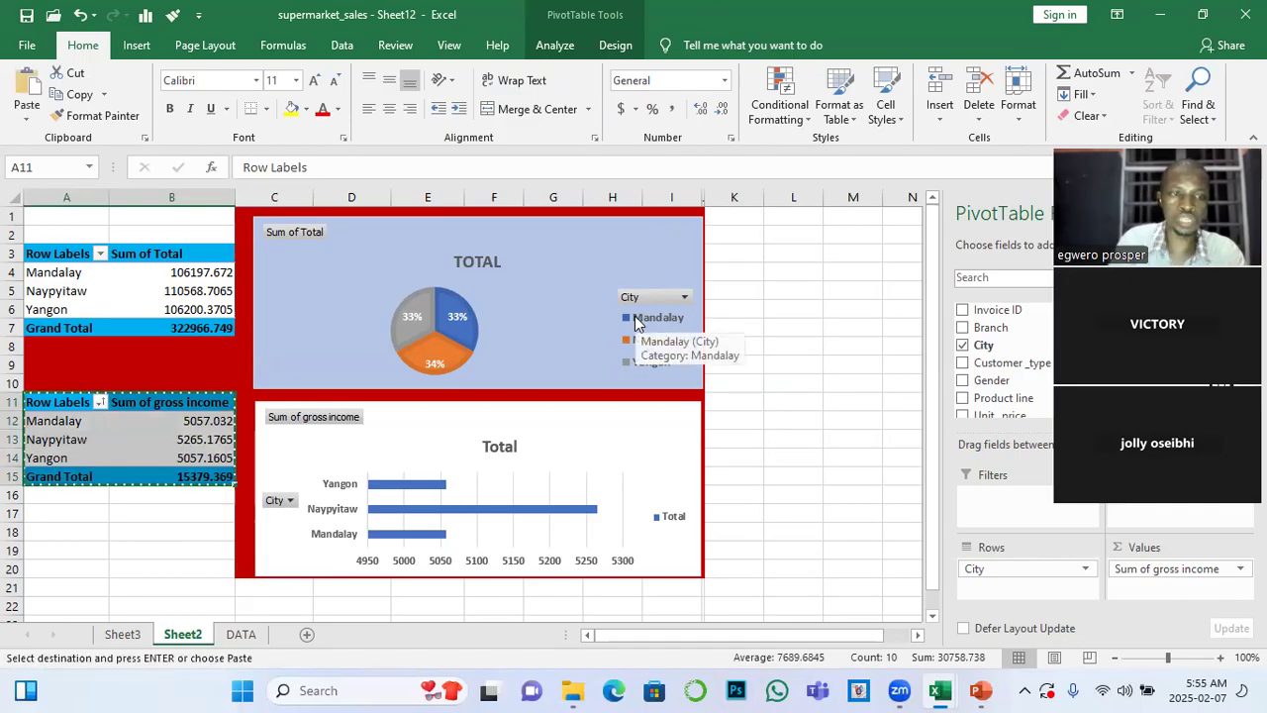
click(56, 532)
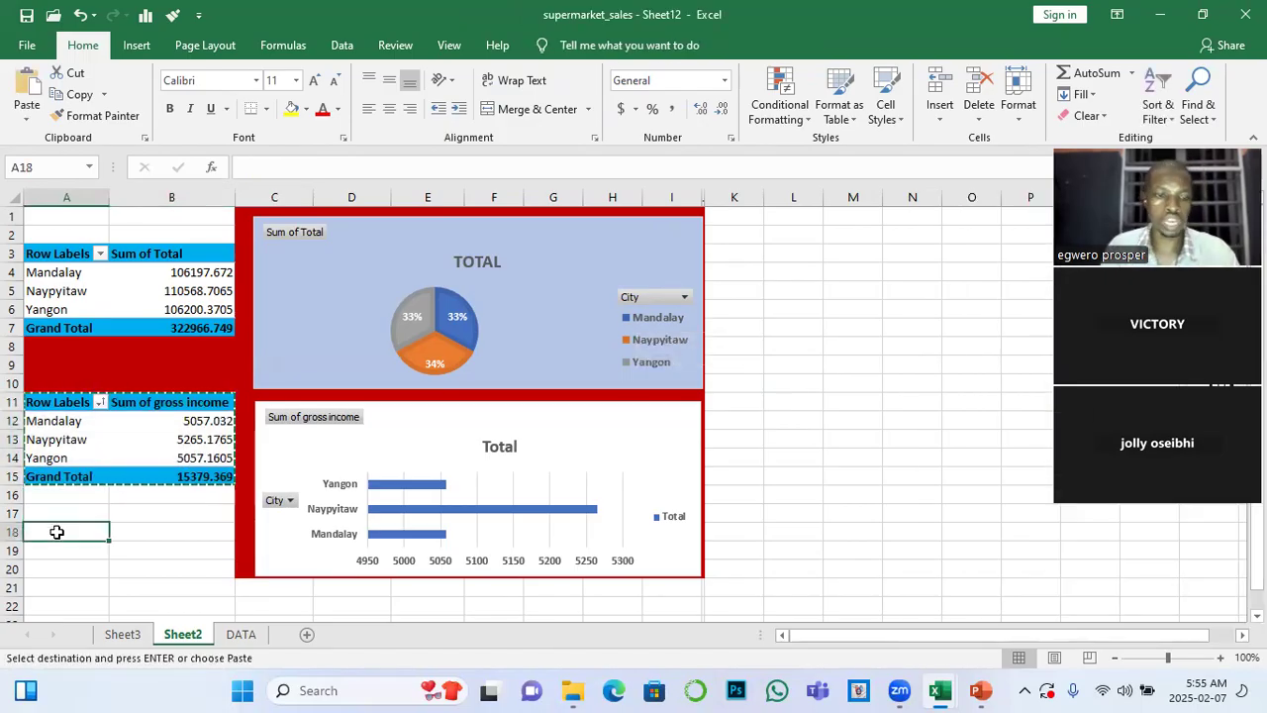
key(ctrl+v)
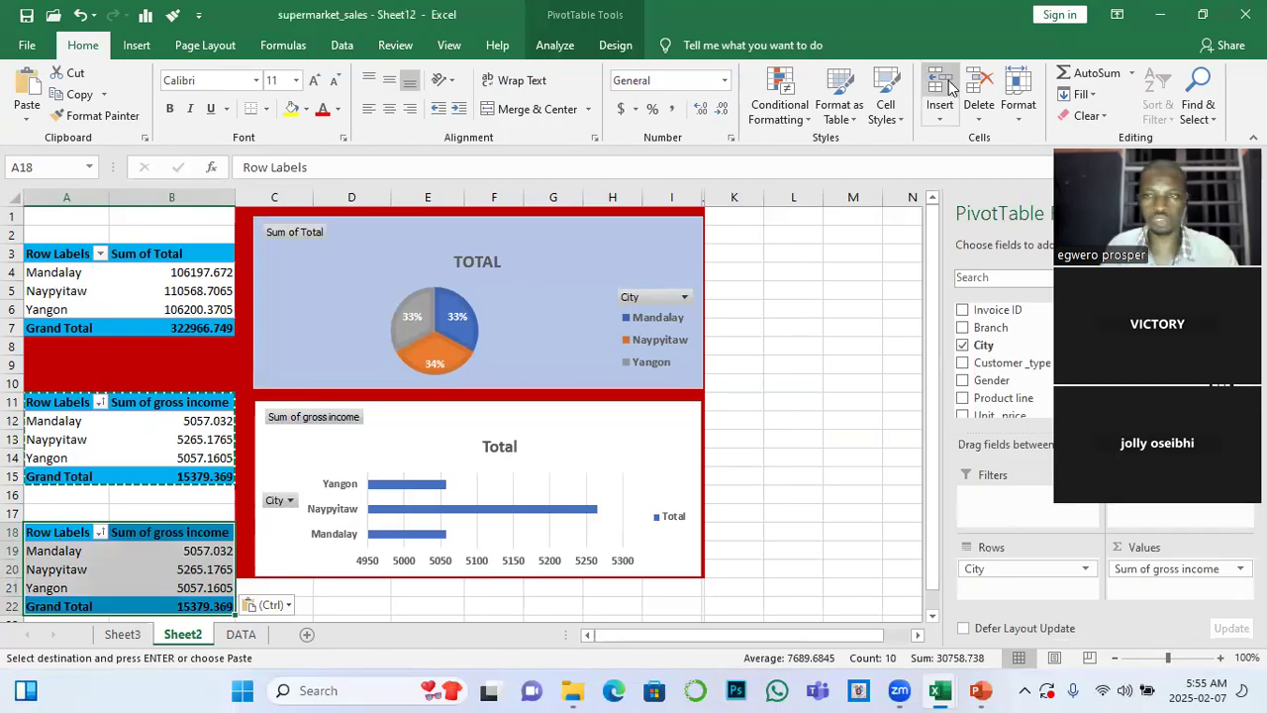
Replace City with Product line as the row field of the copied PivotTable at A18
drag(1195, 147, 706, 71)
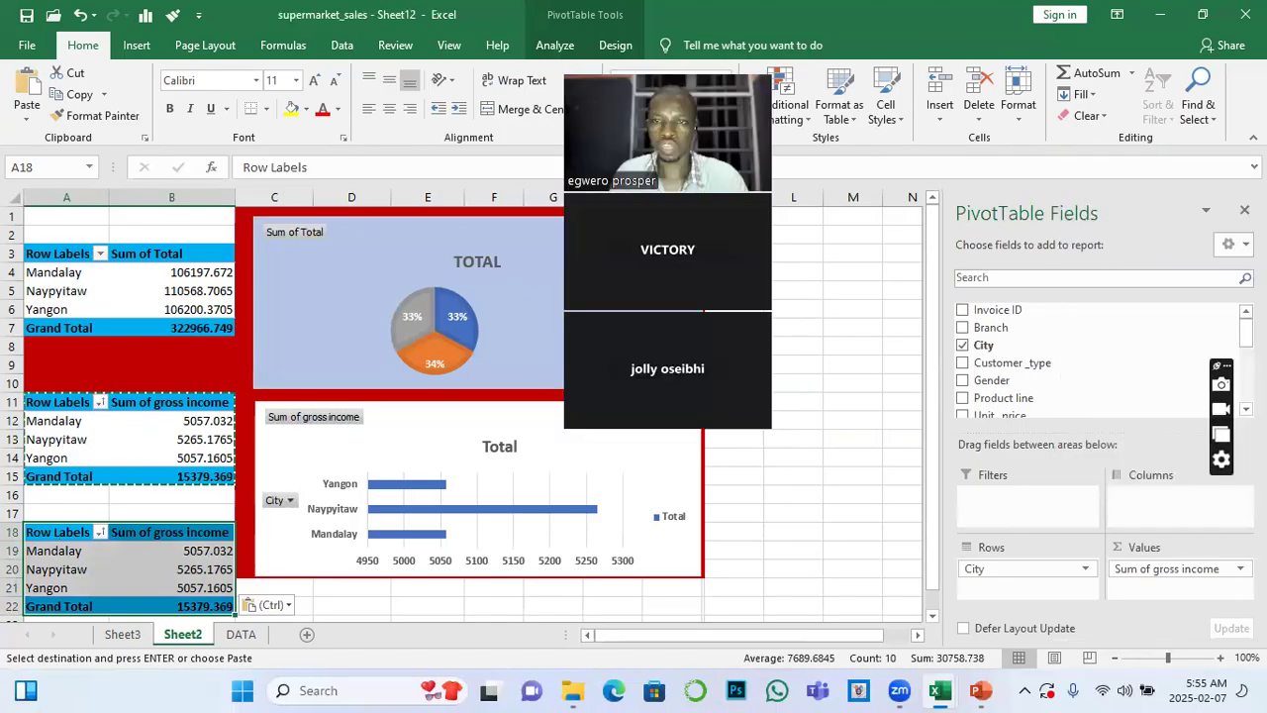
scroll(138, 457, down, 2)
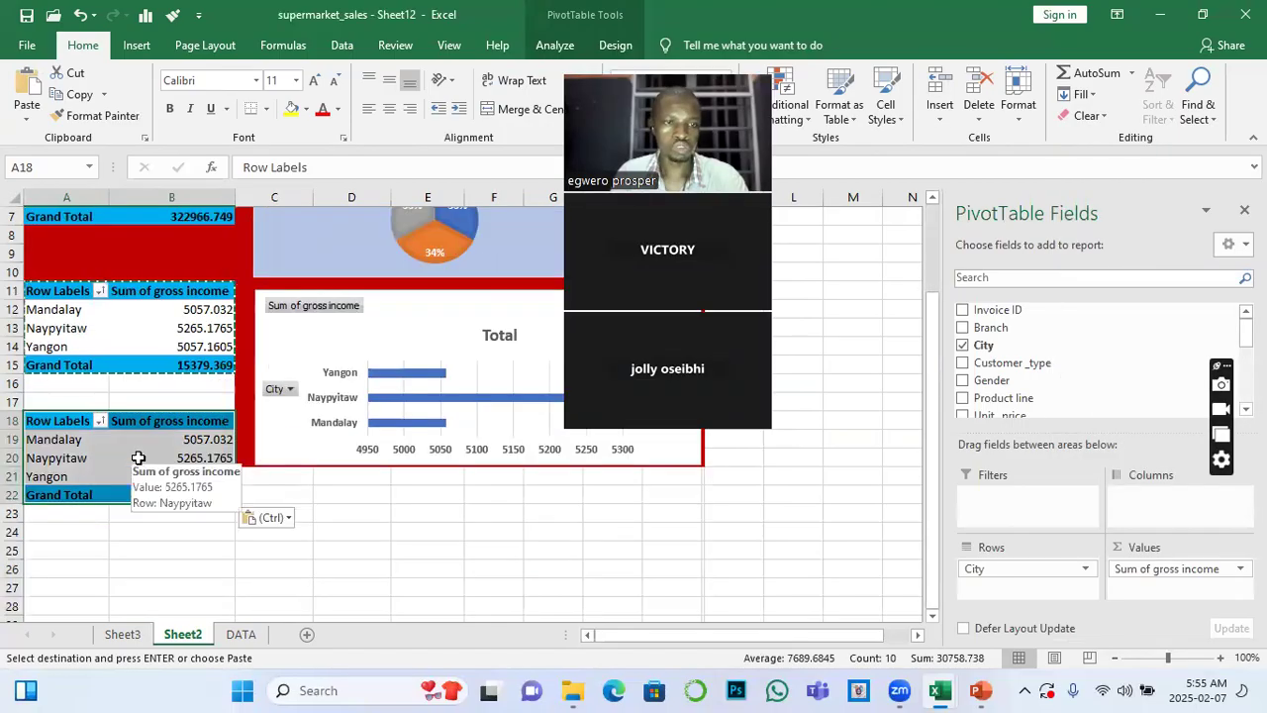
key(Escape)
click(144, 458)
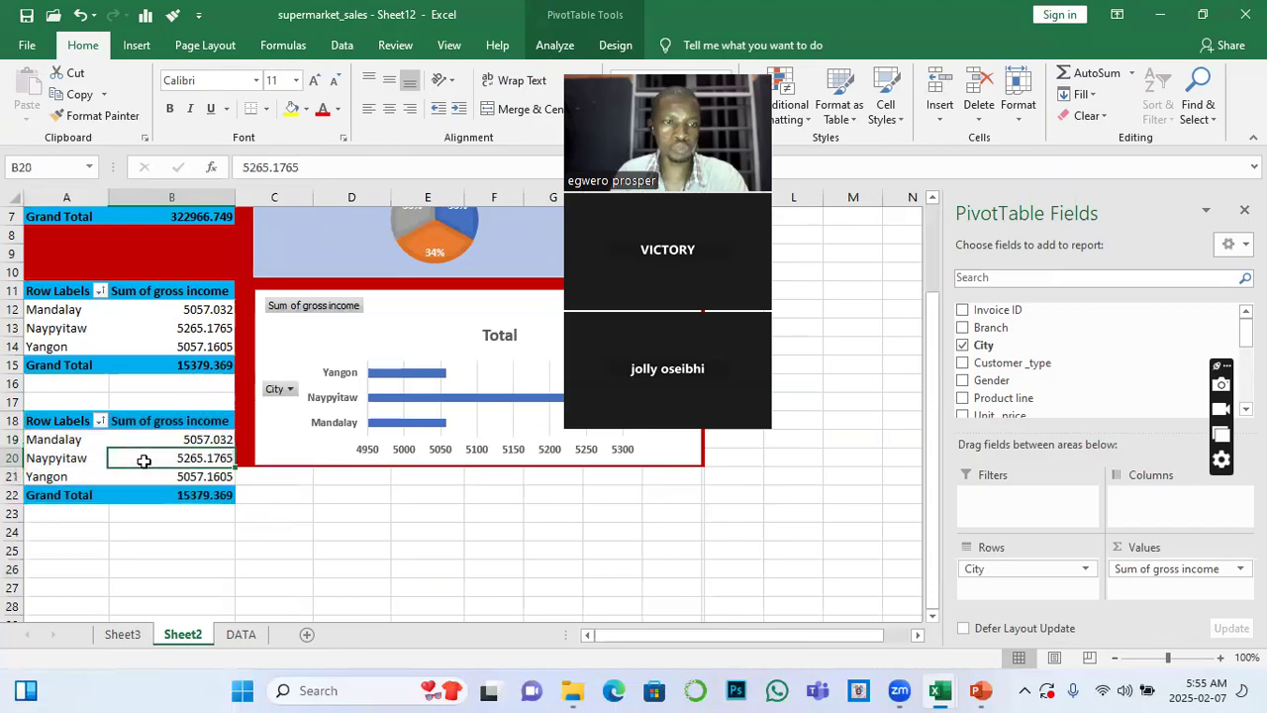
click(962, 399)
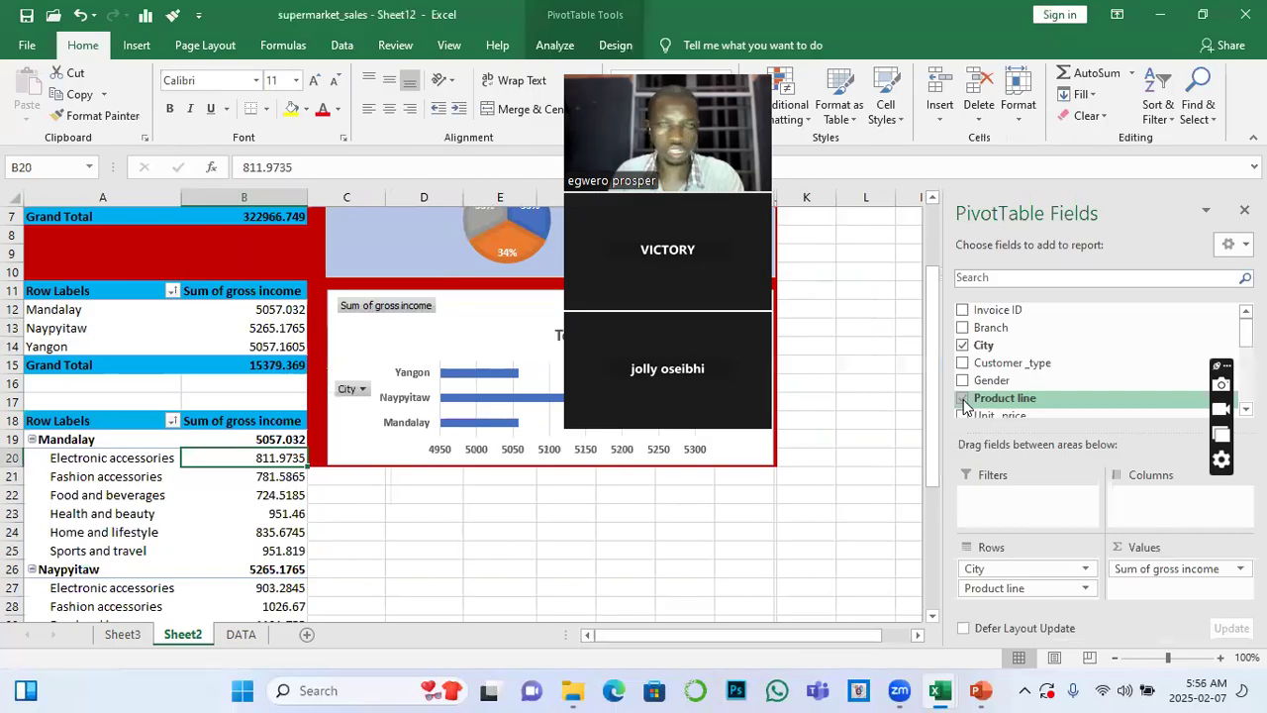
click(963, 344)
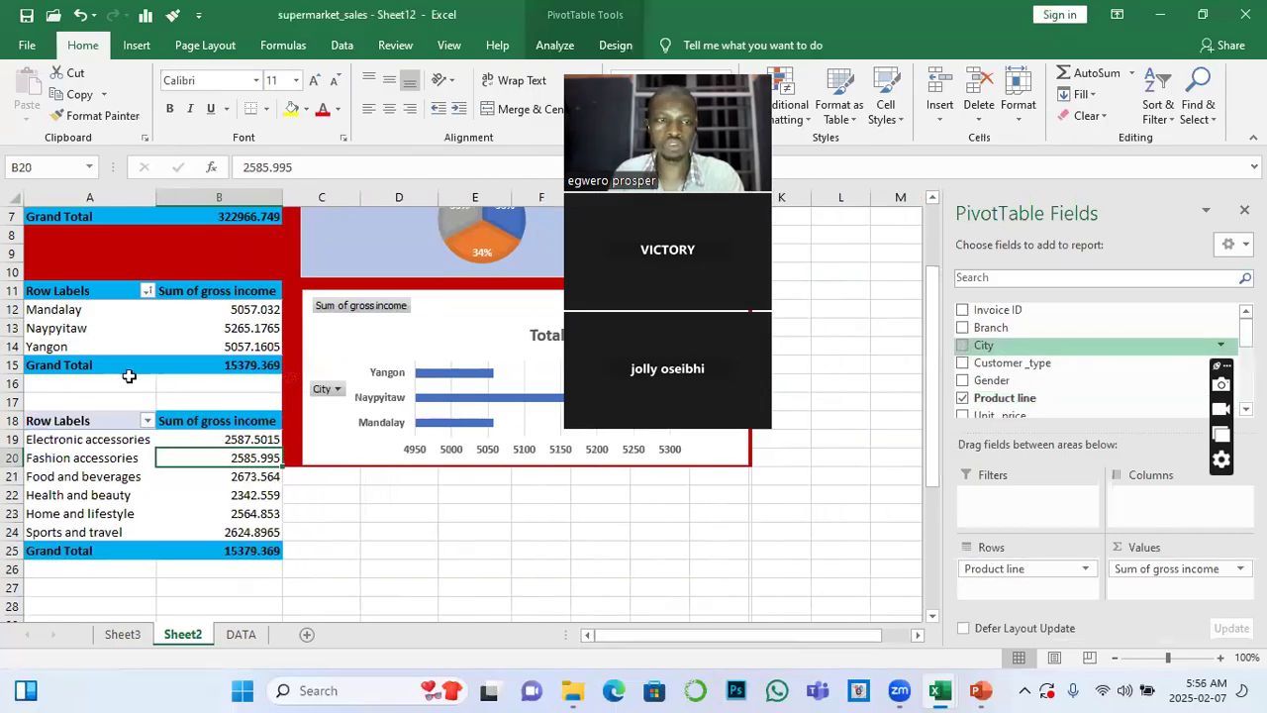
Insert a Product line slicer from the gross income by city PivotTable and place it beside the bar chart
click(205, 348)
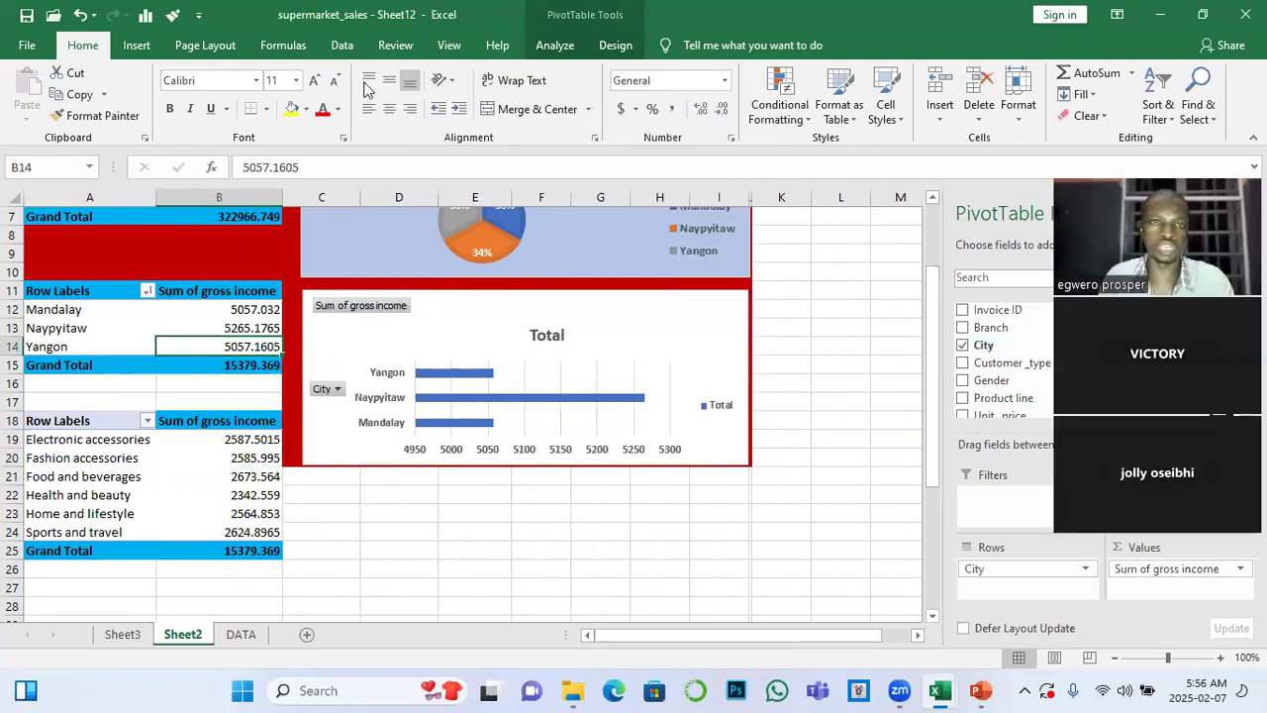
click(555, 45)
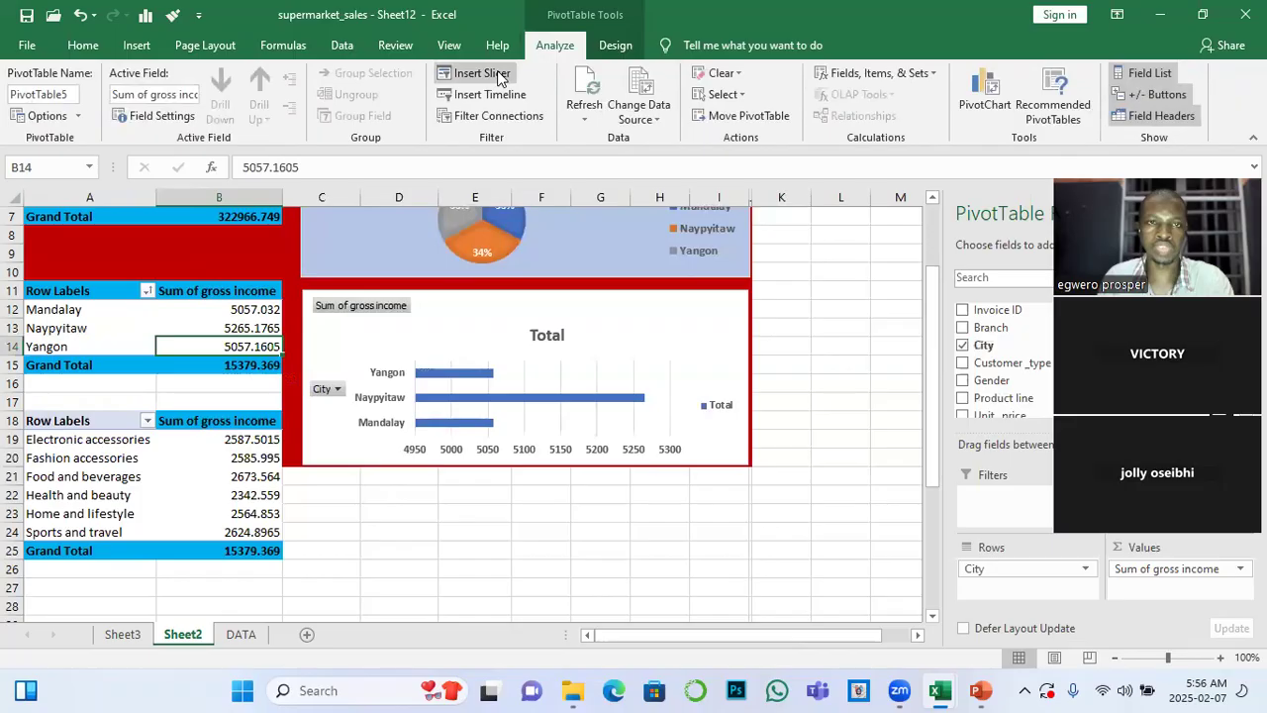
click(493, 75)
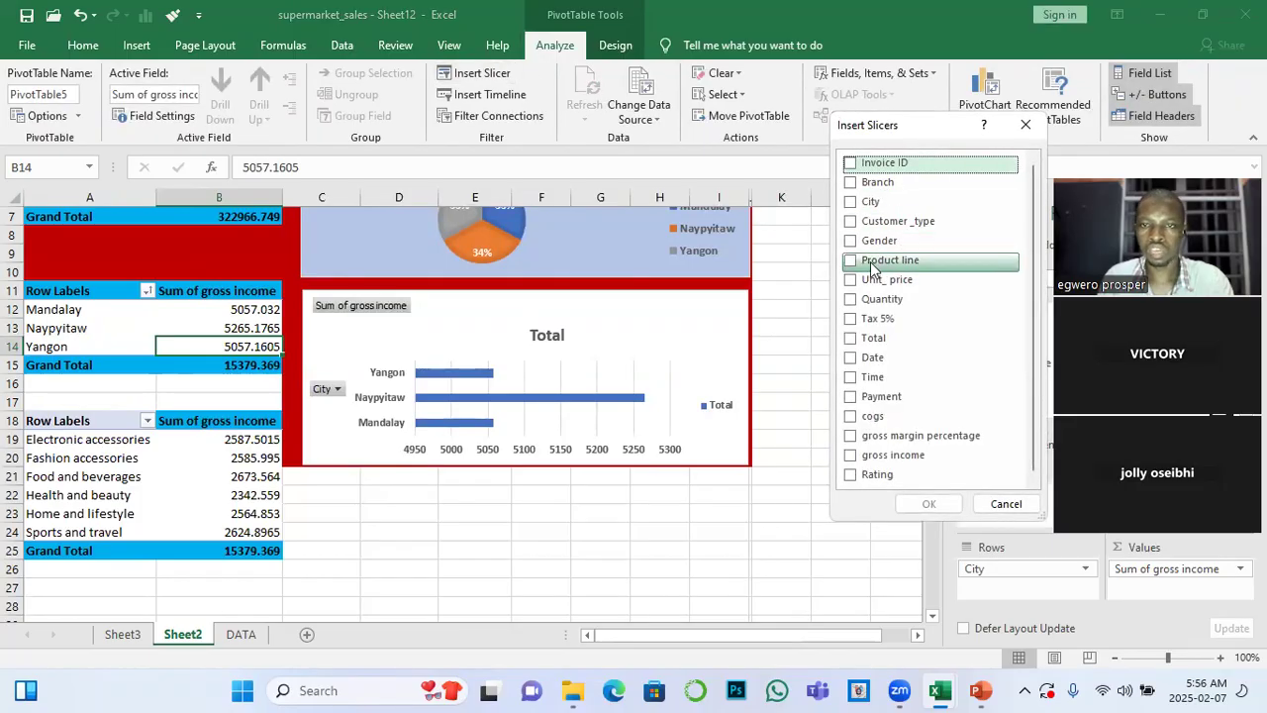
click(858, 262)
click(929, 504)
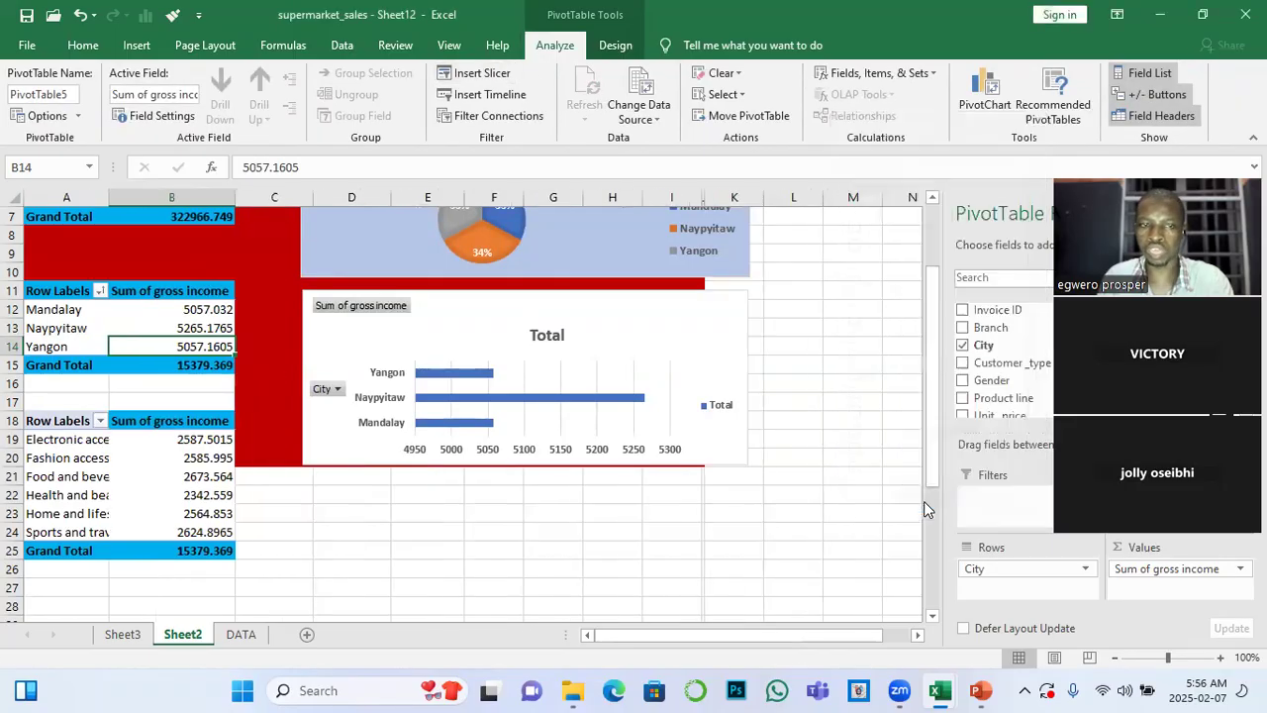
drag(447, 303, 840, 230)
Connect the Product line slicer to PivotTable8 in addition to PivotTable5
click(149, 99)
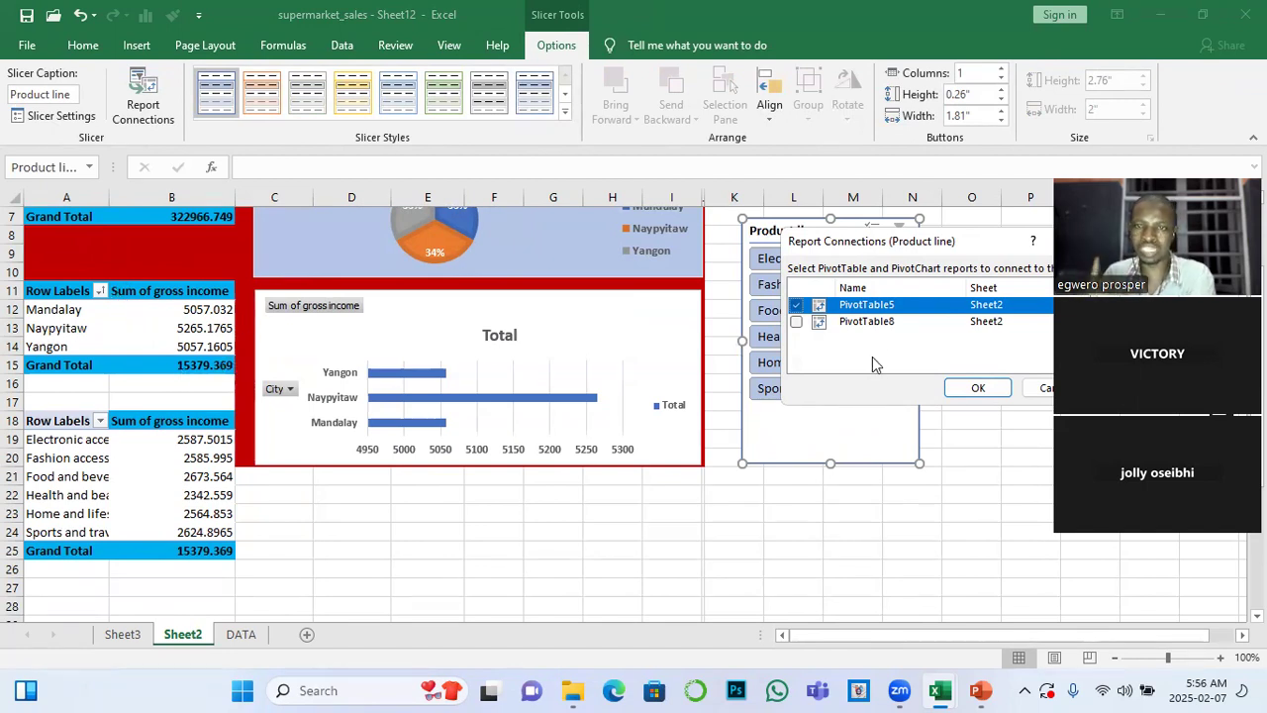
click(798, 326)
click(796, 323)
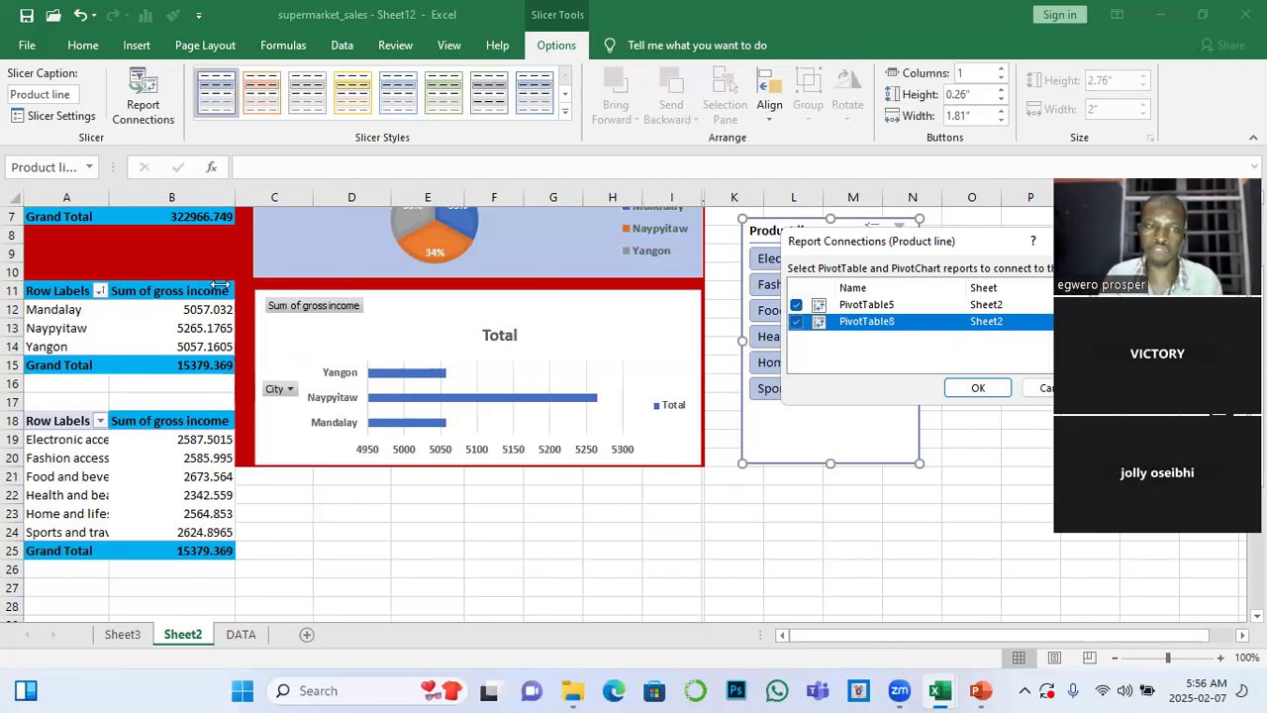
click(795, 323)
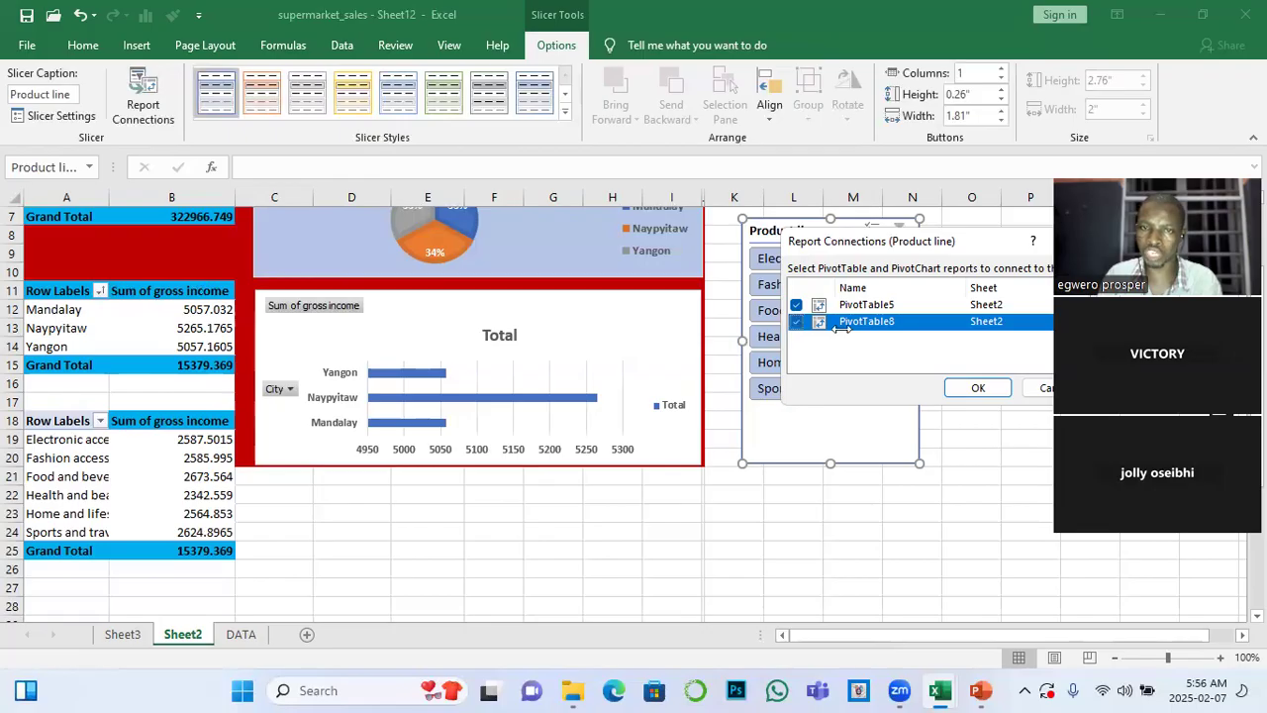
click(978, 387)
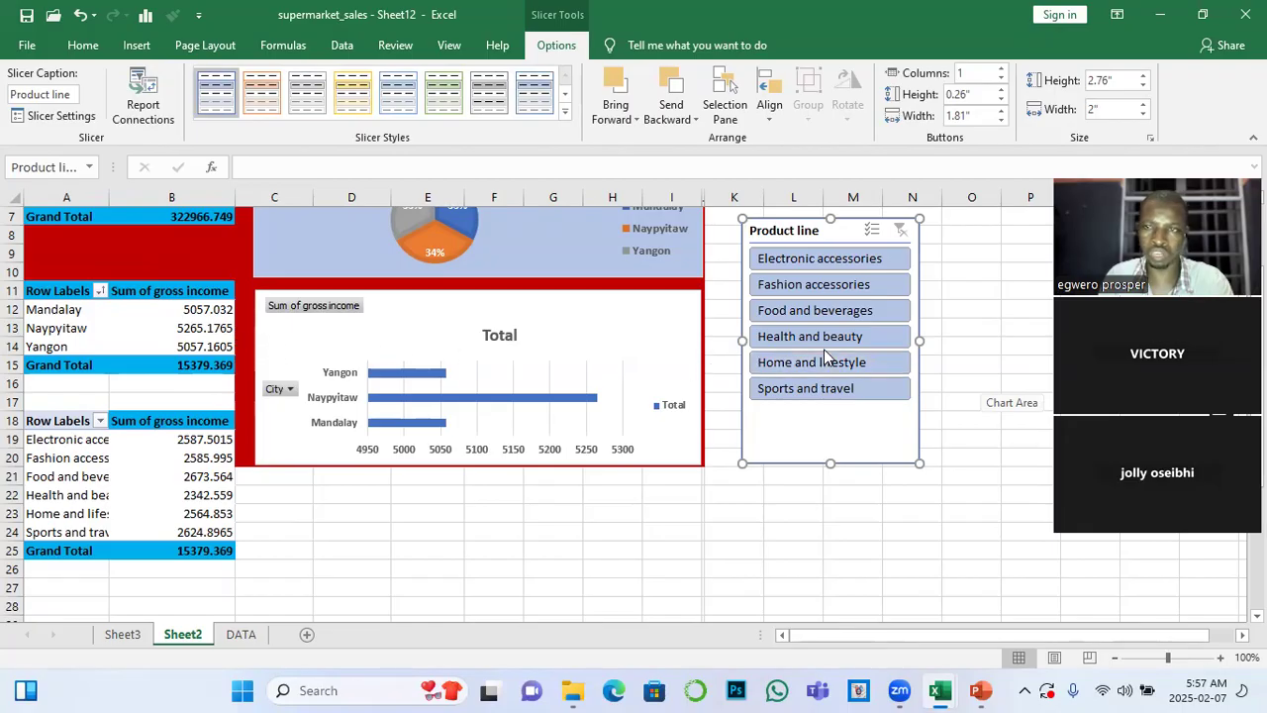
Test the slicer with Electronic accessories, and with only Home and lifestyle and Sports and travel, clearing the filter each time
click(783, 259)
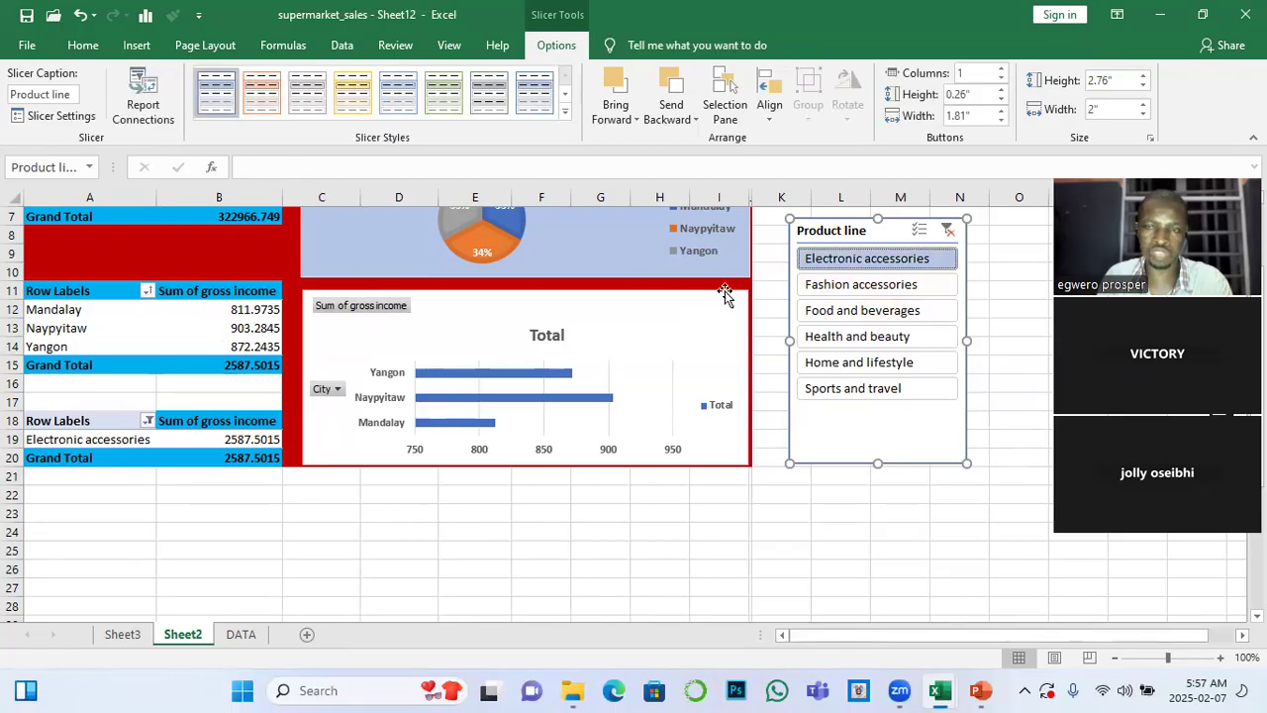
click(948, 232)
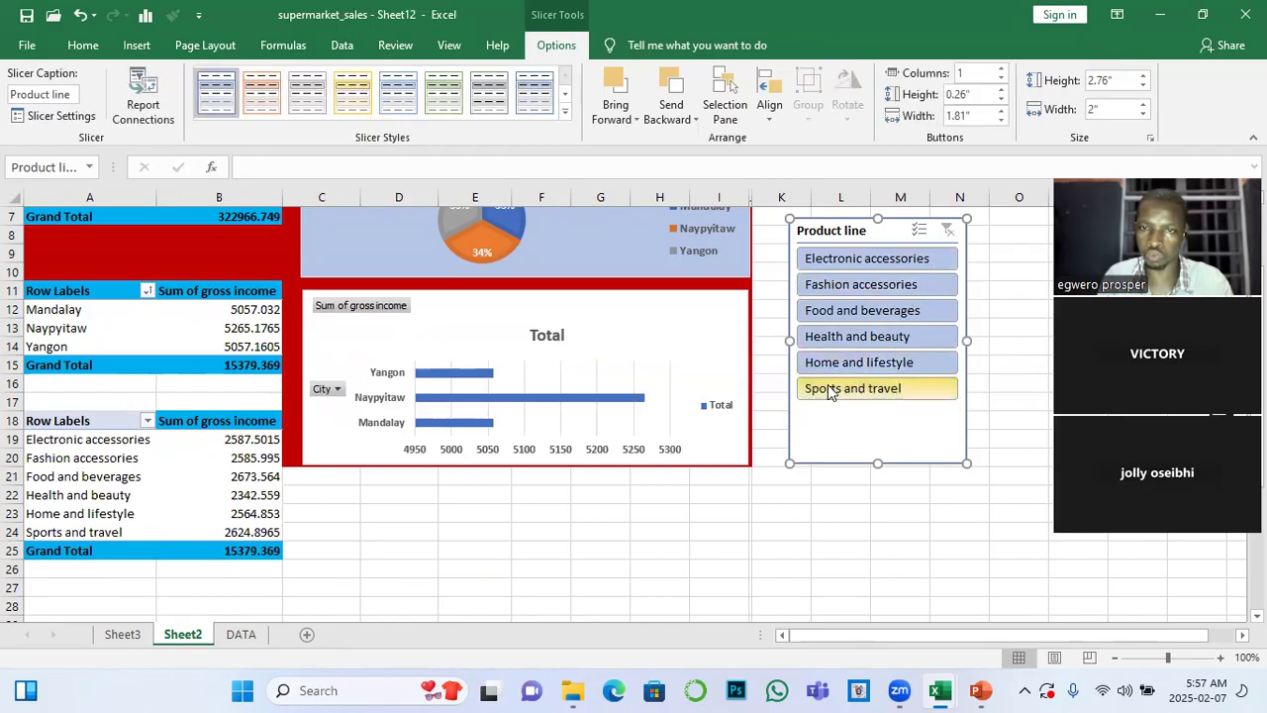
ctrl+click(860, 263)
ctrl+click(857, 287)
ctrl+click(857, 312)
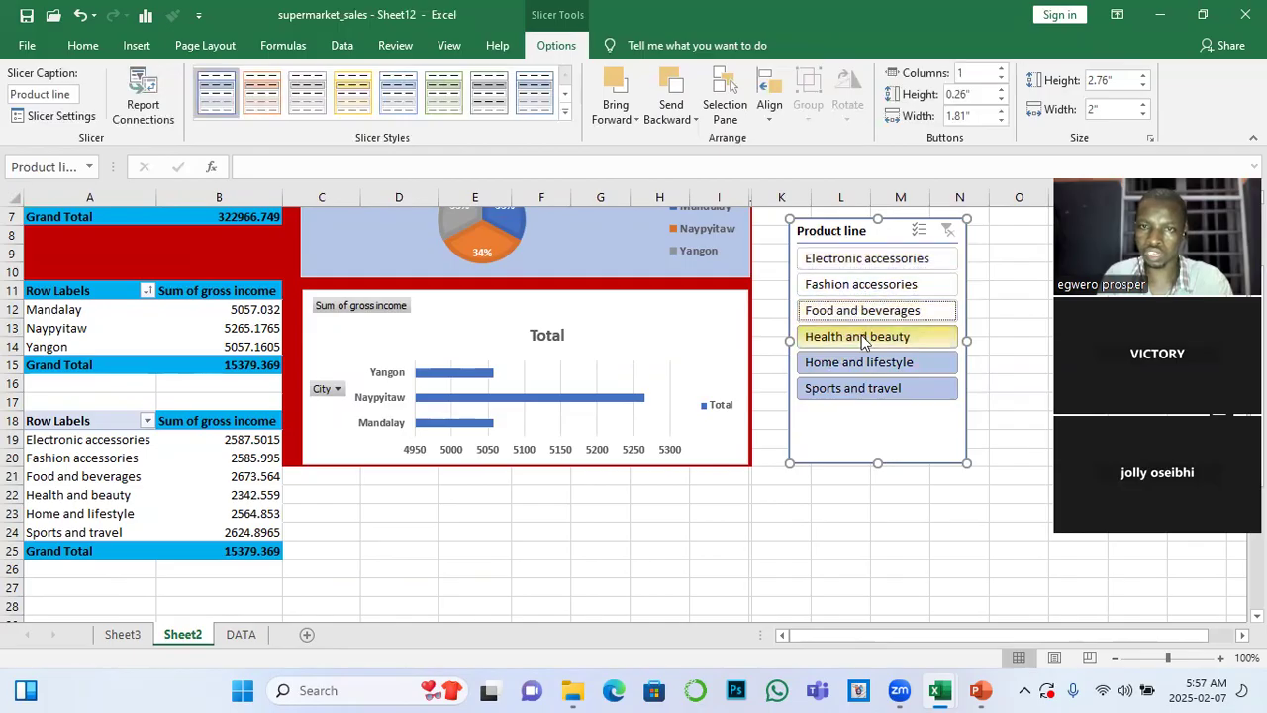
ctrl+click(862, 337)
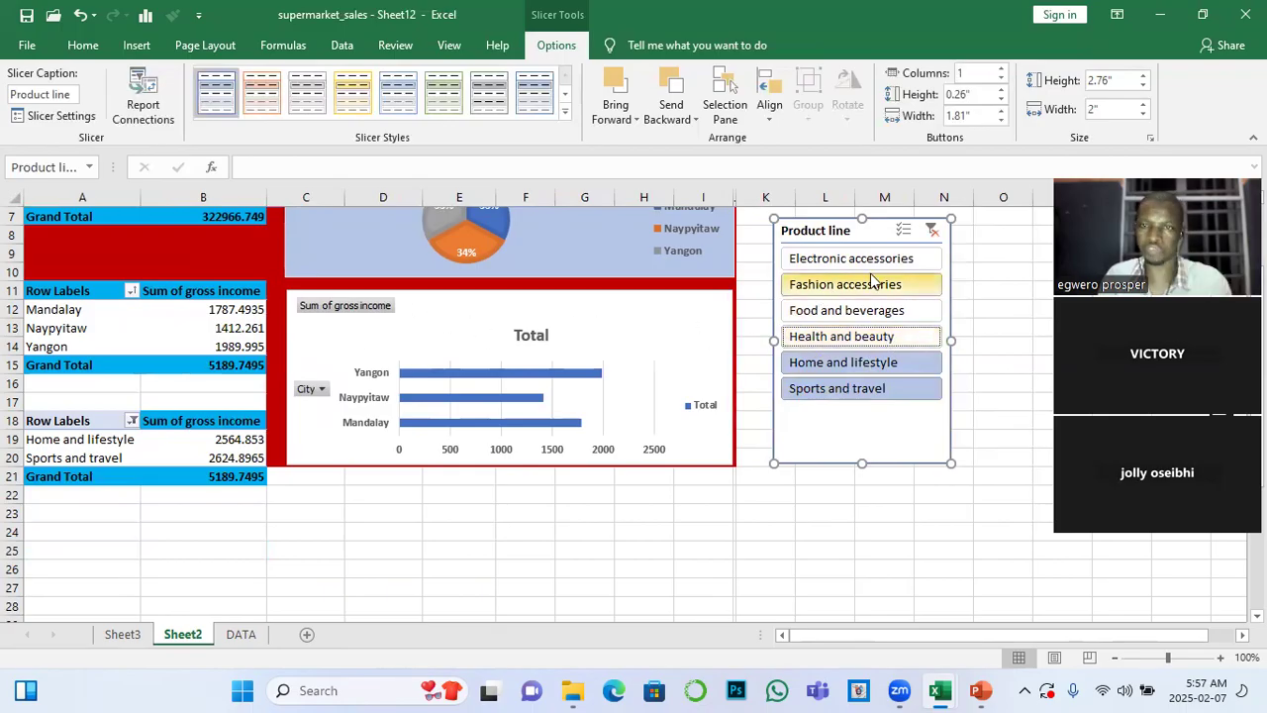
click(932, 229)
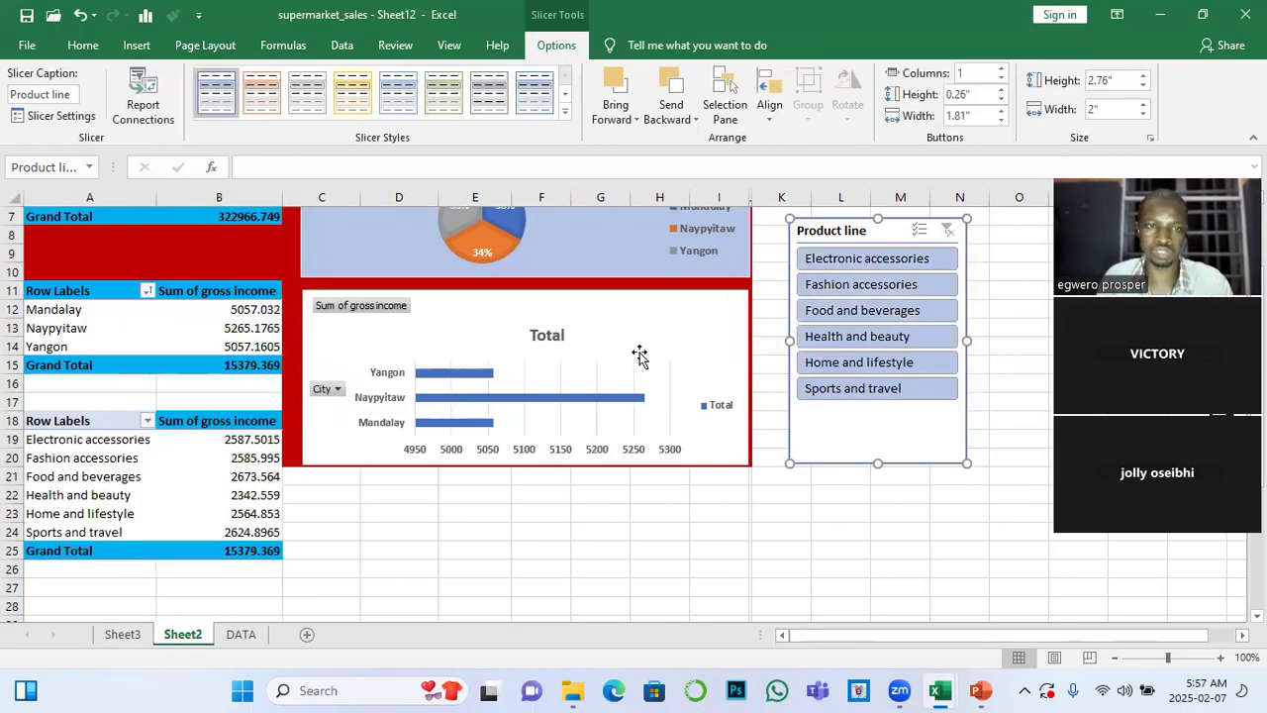
Shift the Product line slicer slightly closer to the charts and review its report connections, keeping both PivotTables connected
drag(888, 229, 882, 235)
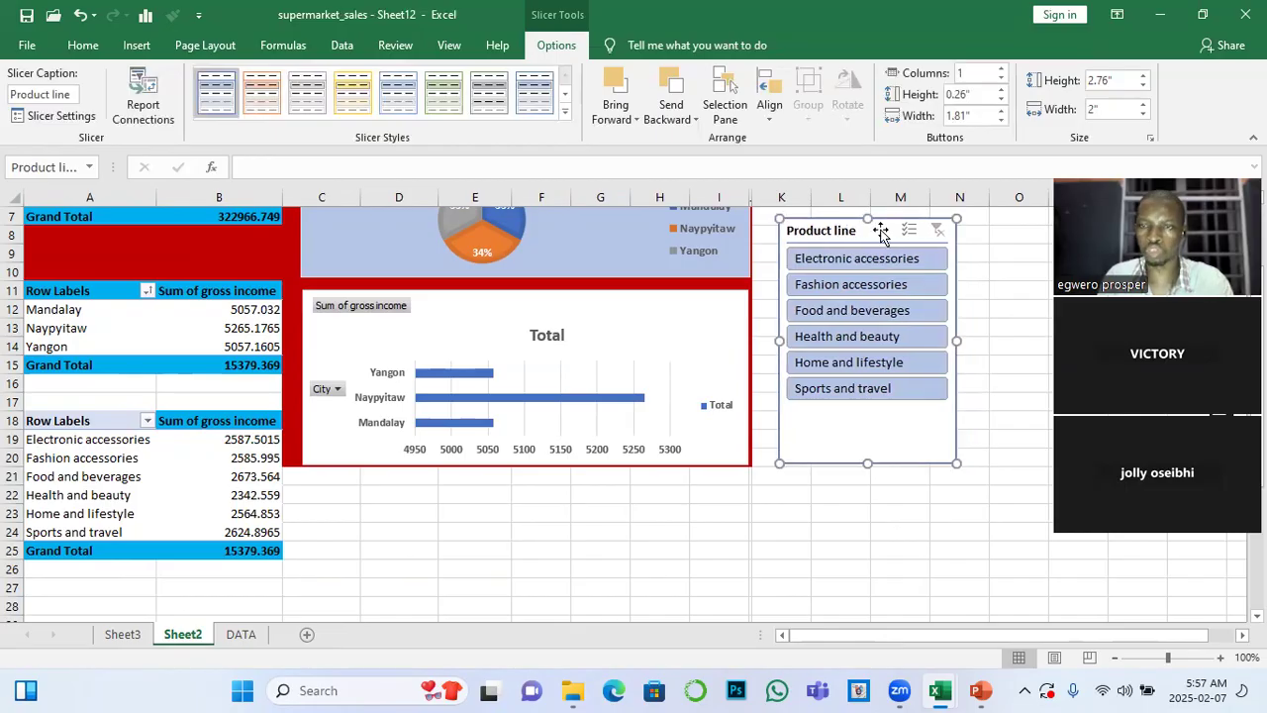
click(143, 99)
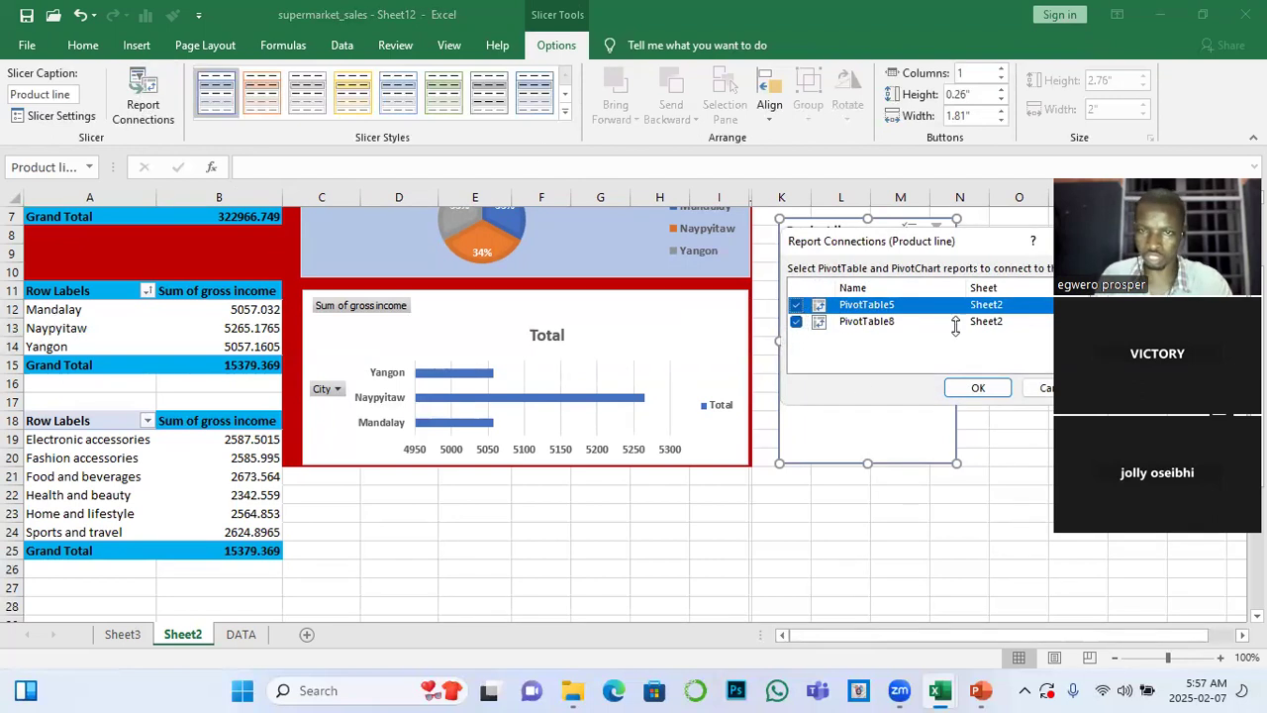
click(977, 388)
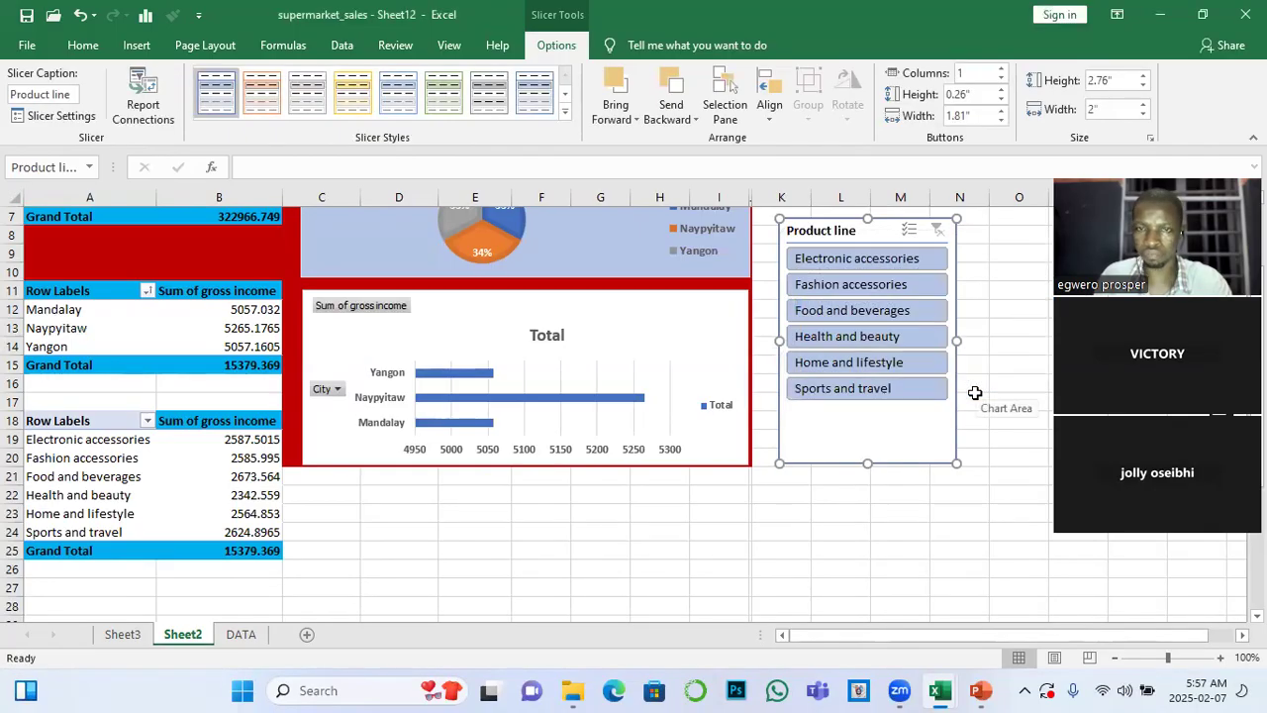
Nudge the Product line slicer towards the charts and insert a gross income slicer beside it from the gross income by city PivotTable
drag(883, 233, 872, 227)
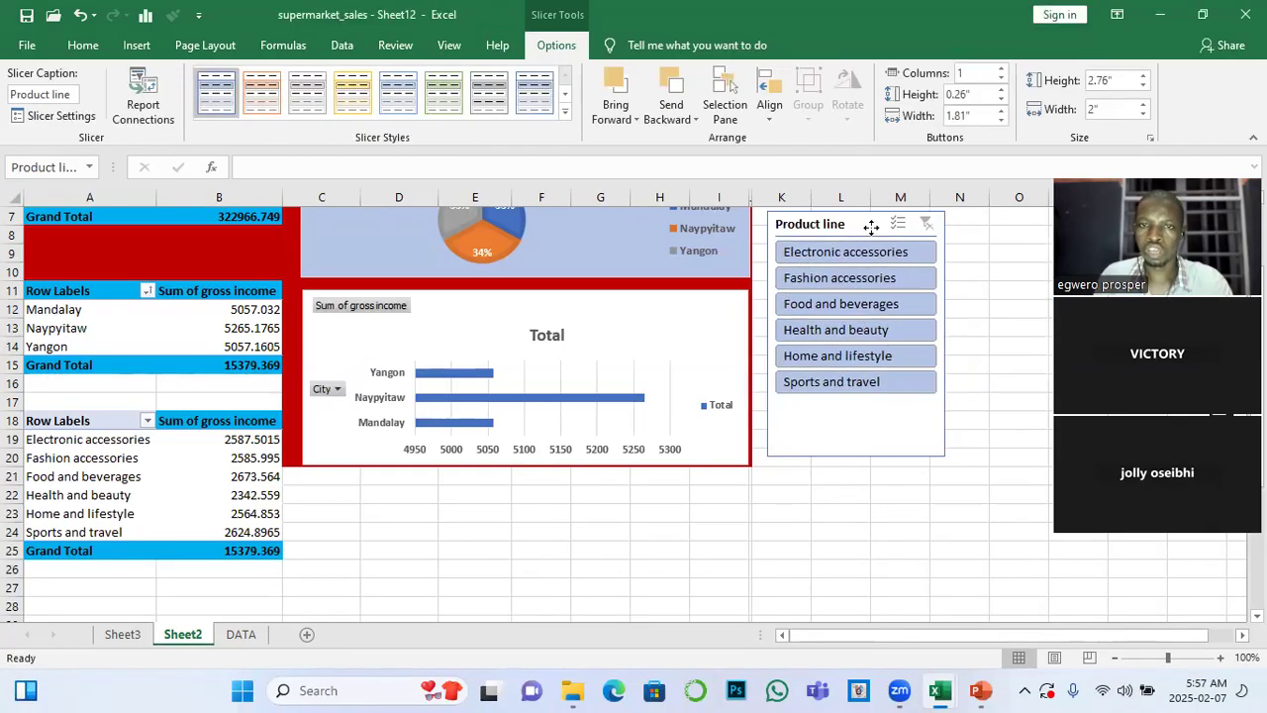
click(976, 258)
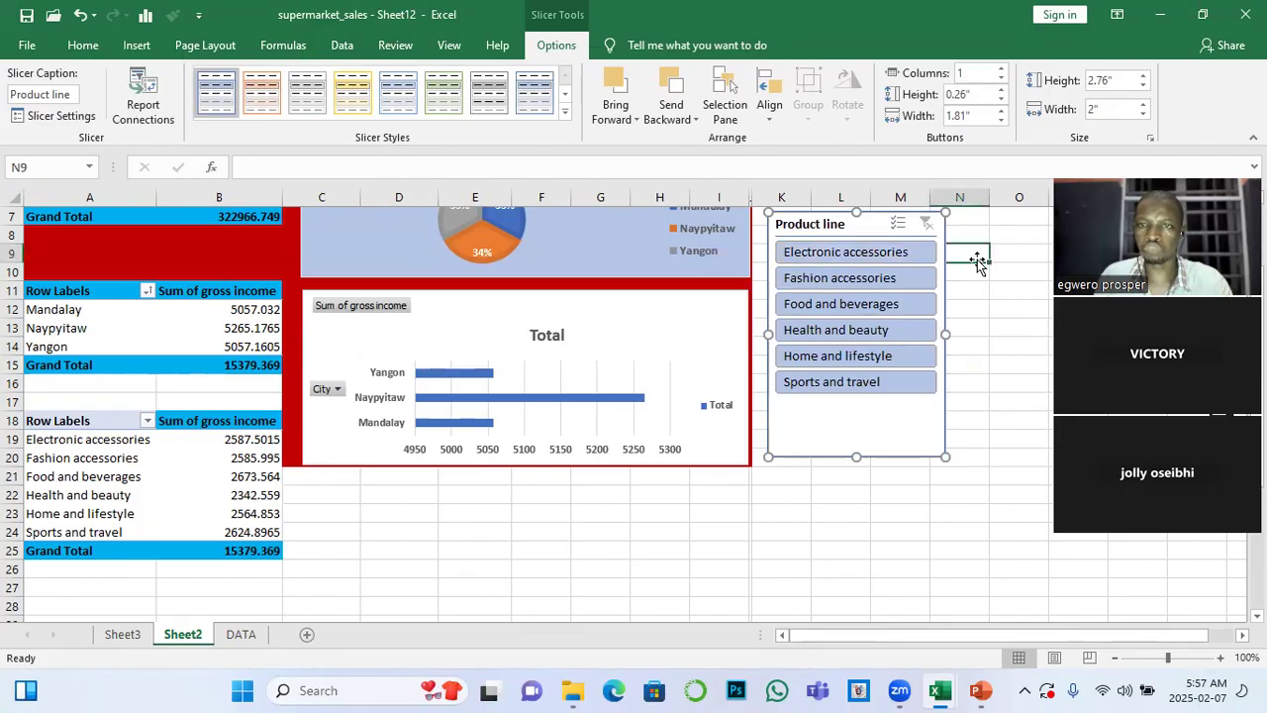
click(242, 346)
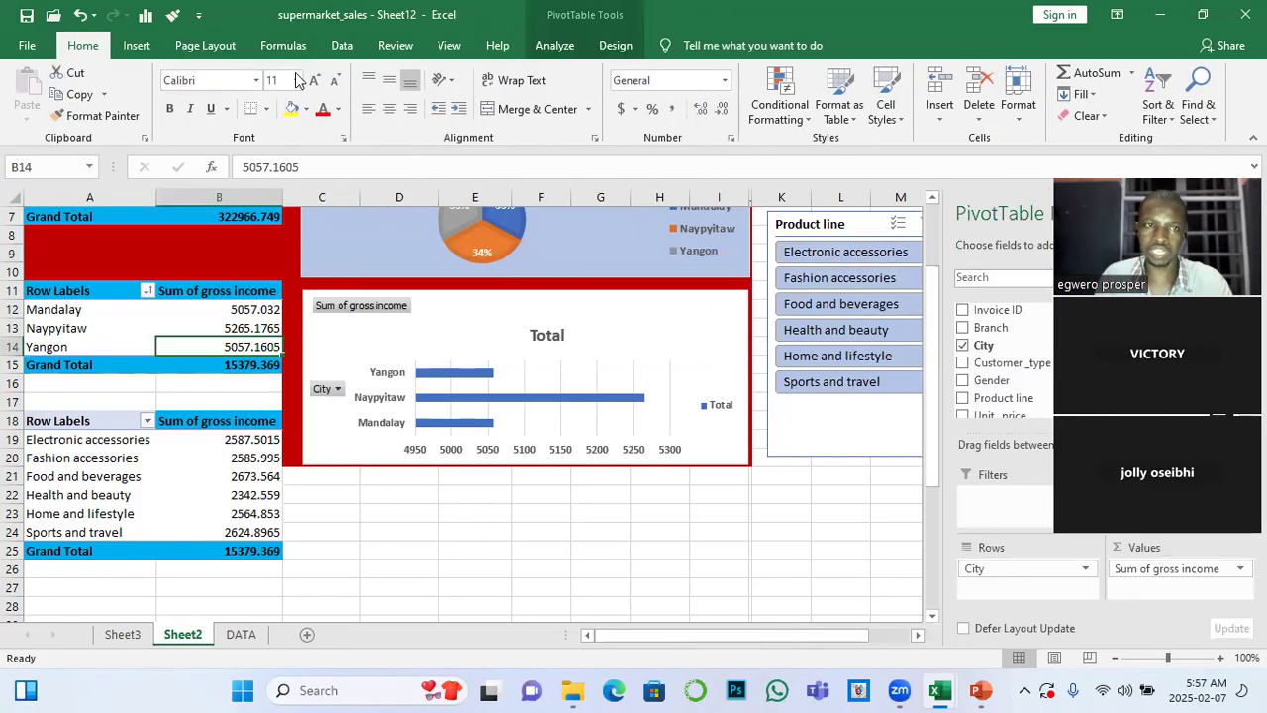
click(555, 45)
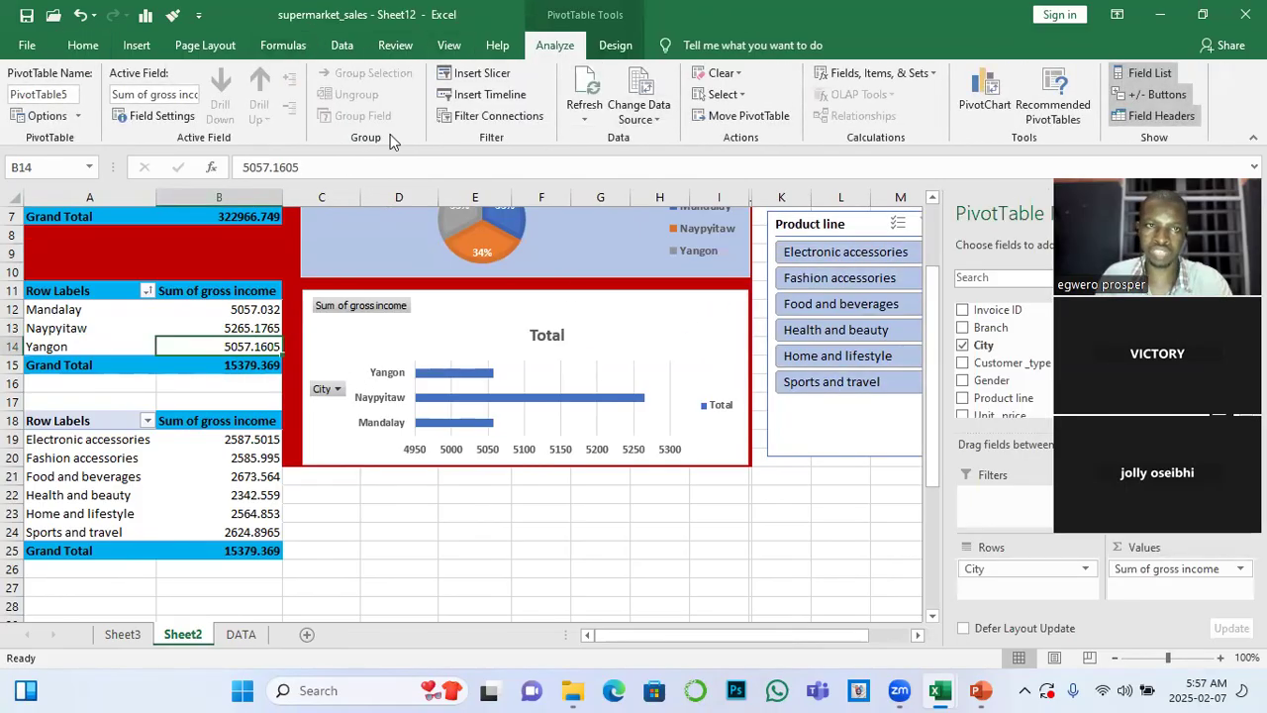
click(495, 82)
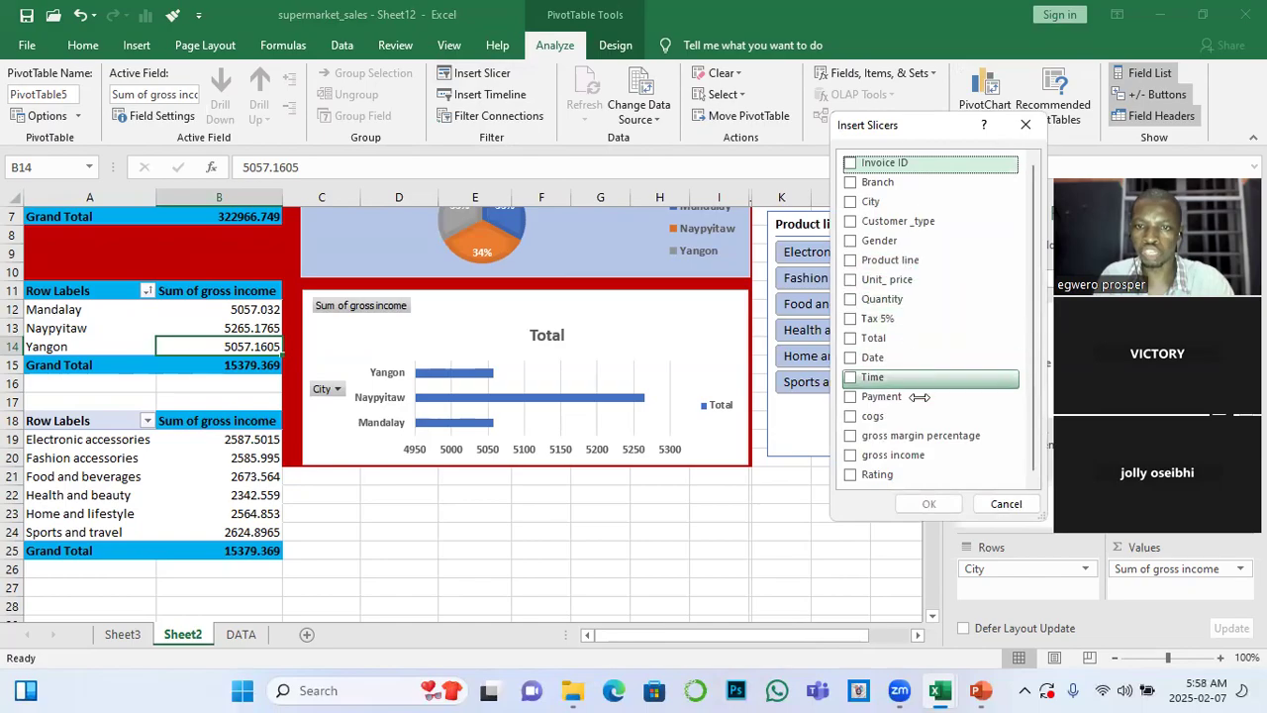
drag(1034, 334, 1038, 384)
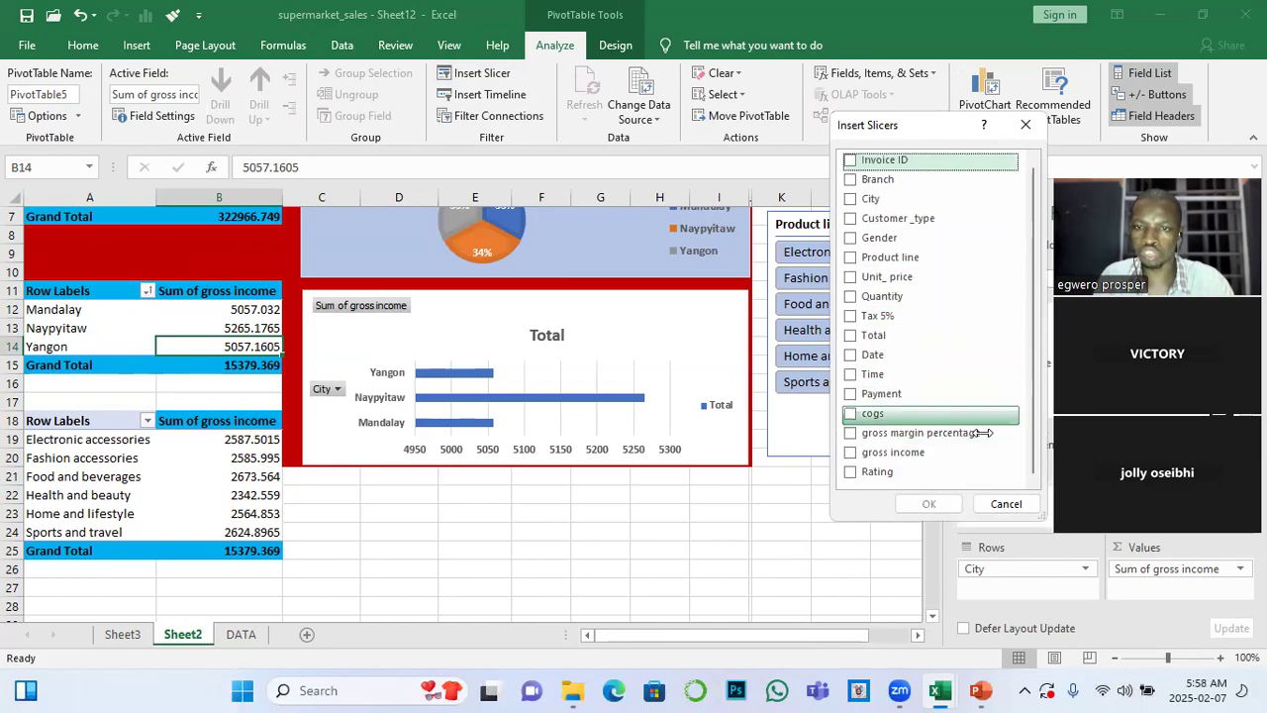
click(849, 451)
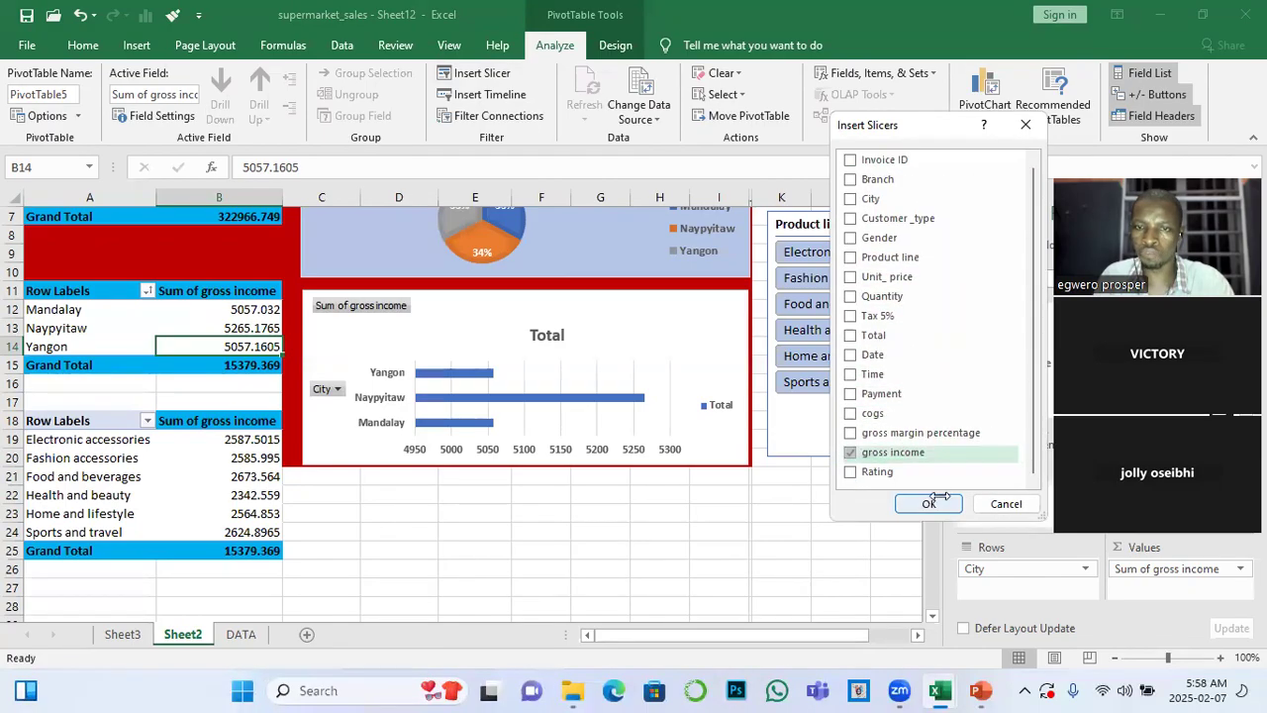
click(929, 504)
drag(441, 308, 1002, 231)
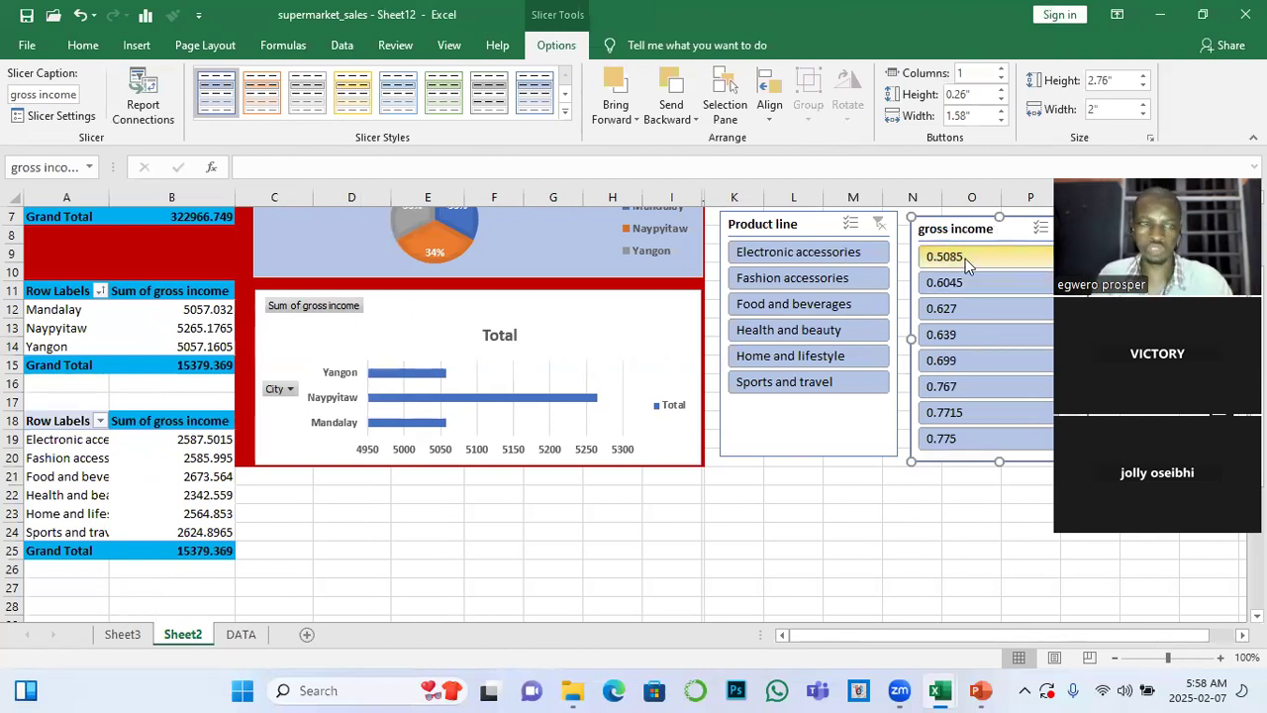
Test the gross income slicer with 0.5085, clear the filter, and connect the slicer to PivotTable8 in addition to PivotTable5
click(966, 258)
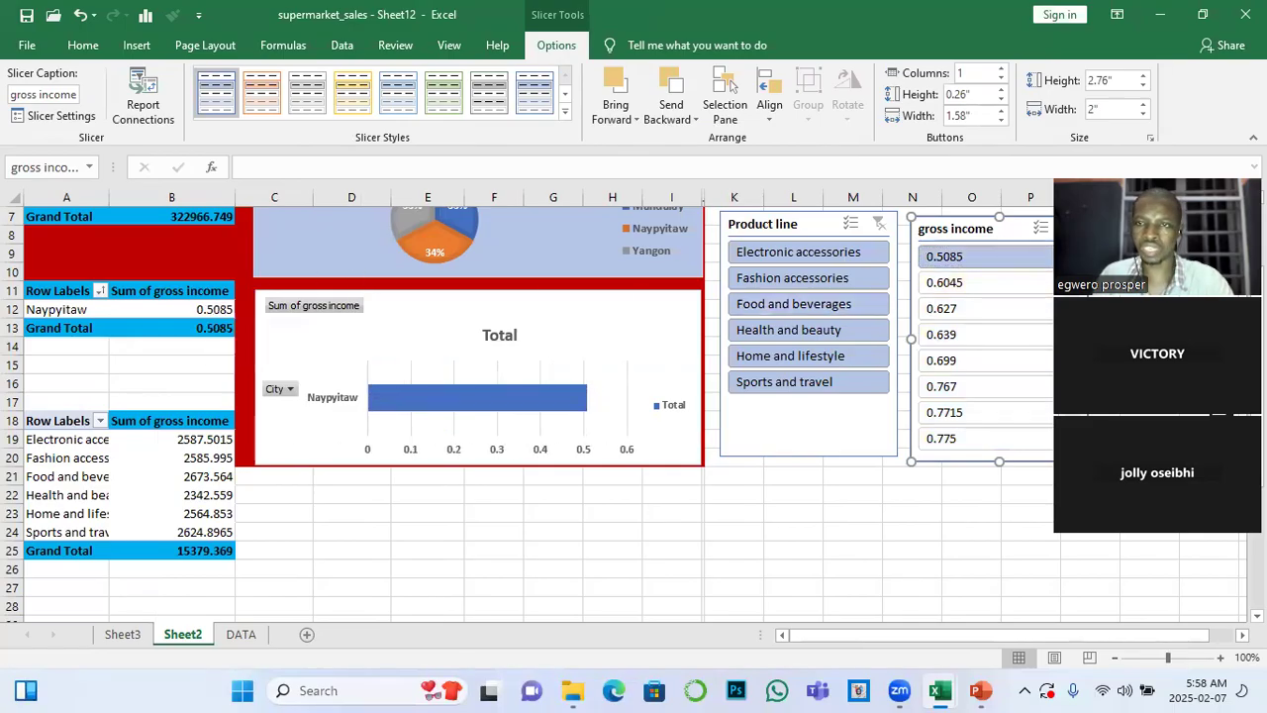
click(1071, 228)
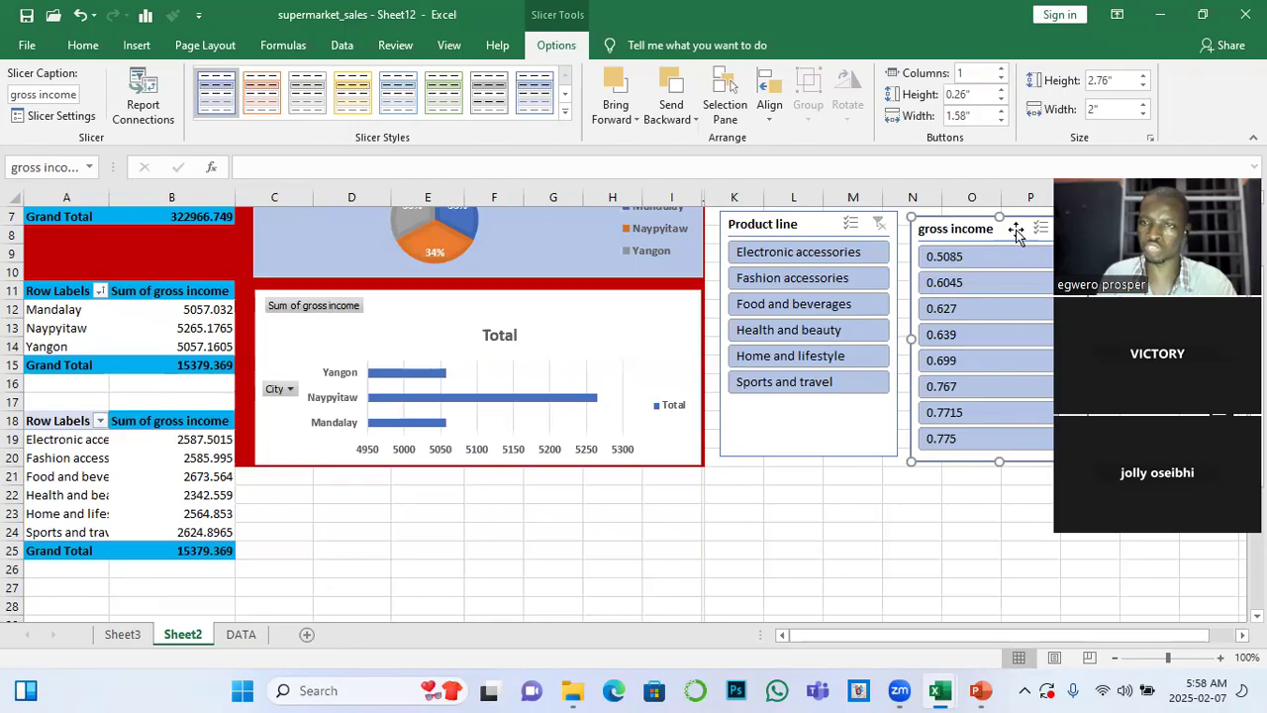
click(142, 96)
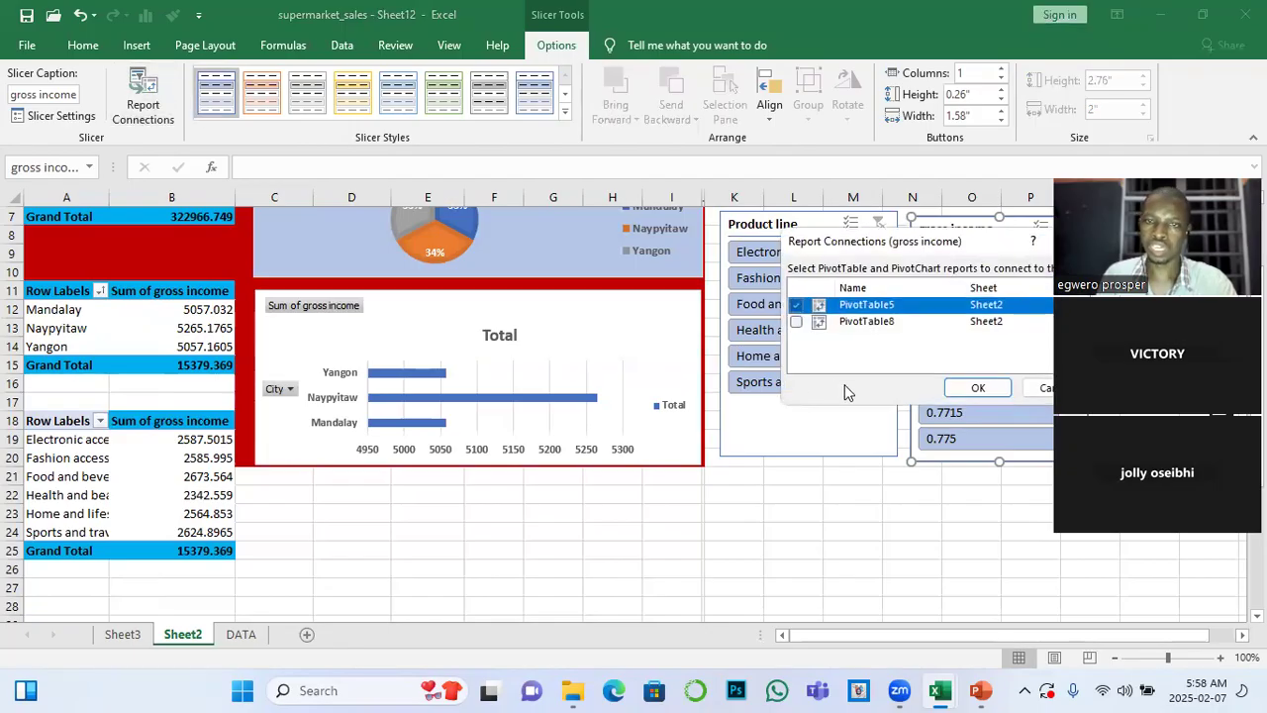
click(797, 323)
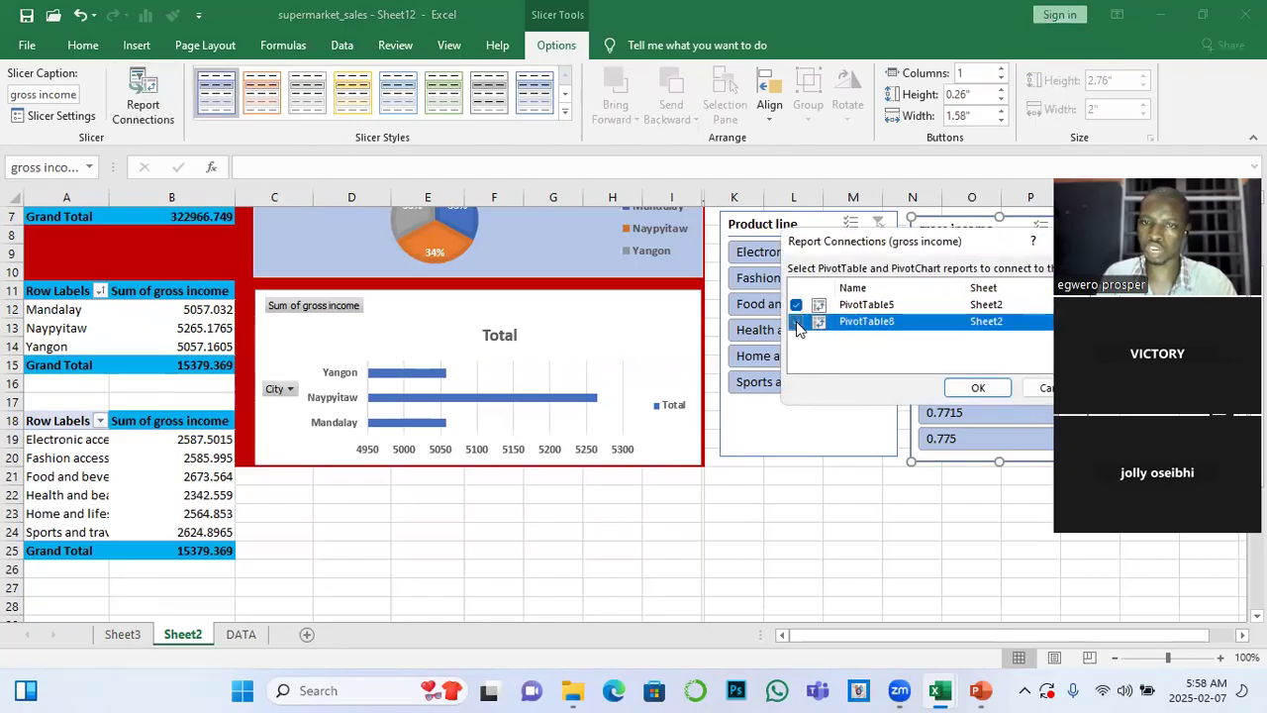
click(989, 396)
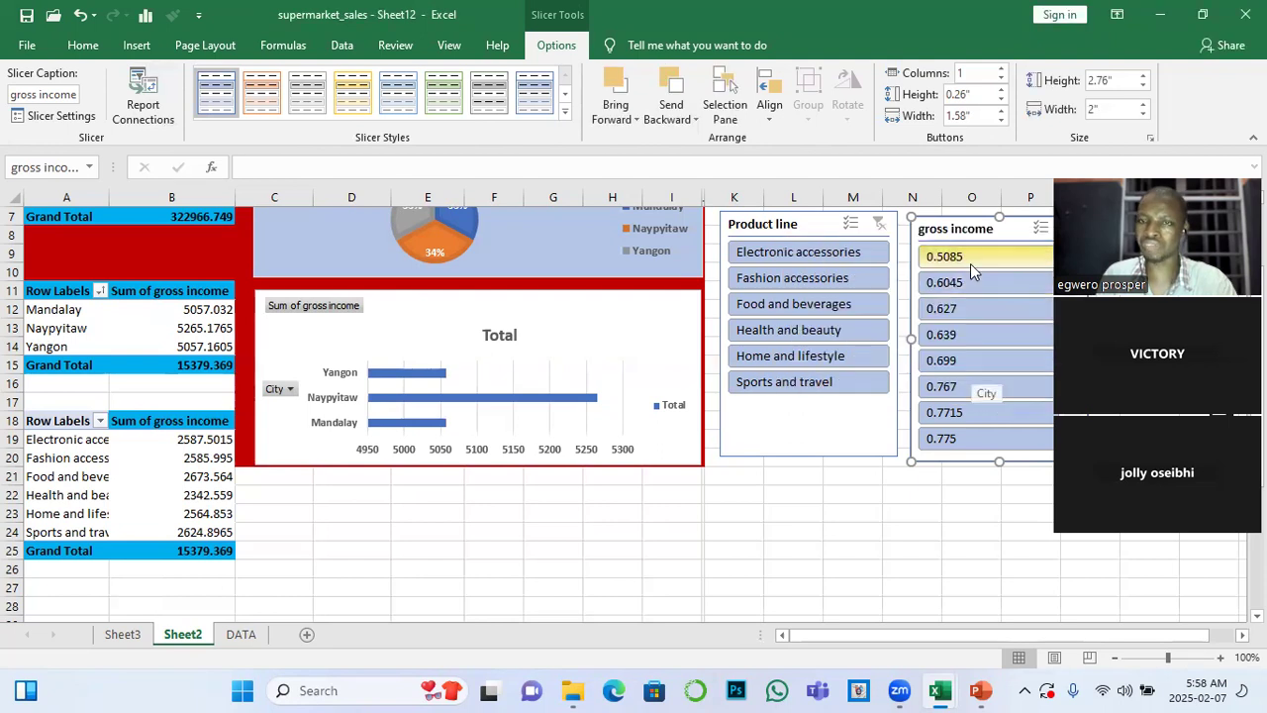
Test the connected gross income slicer with 0.5085, 0.6045 and 0.627 in turn, and clear the filter
click(971, 262)
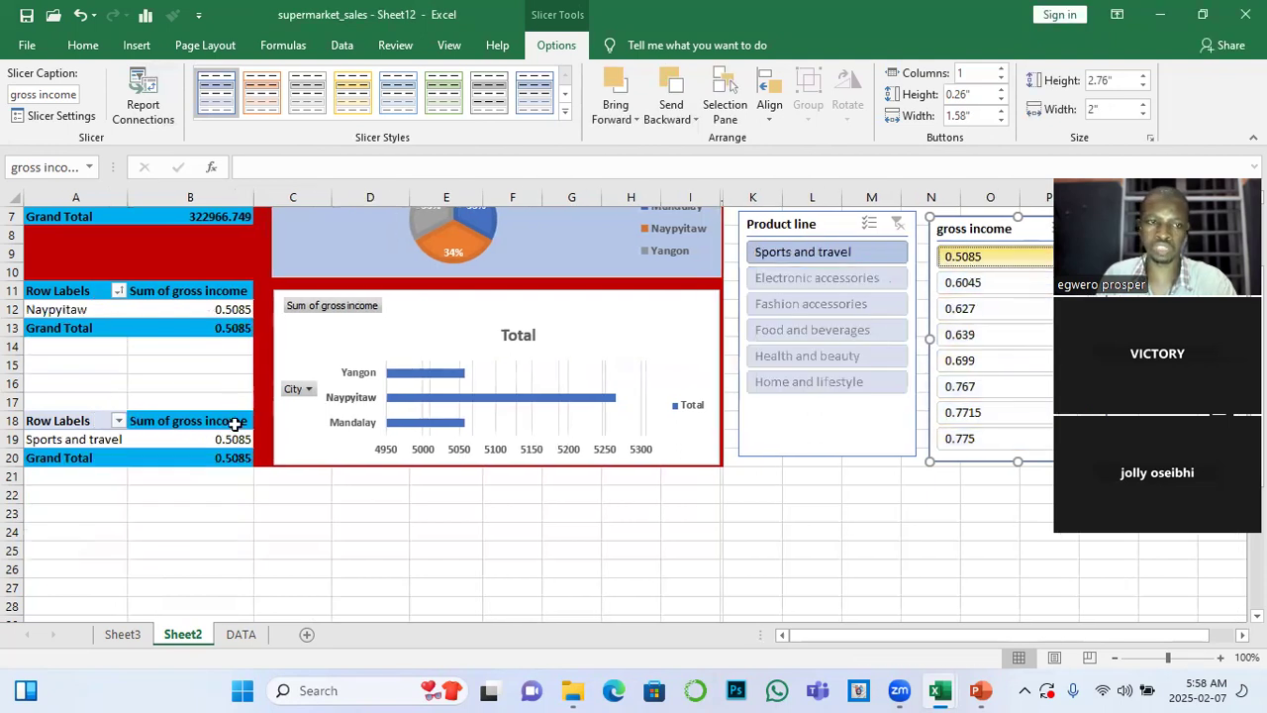
click(958, 285)
click(975, 308)
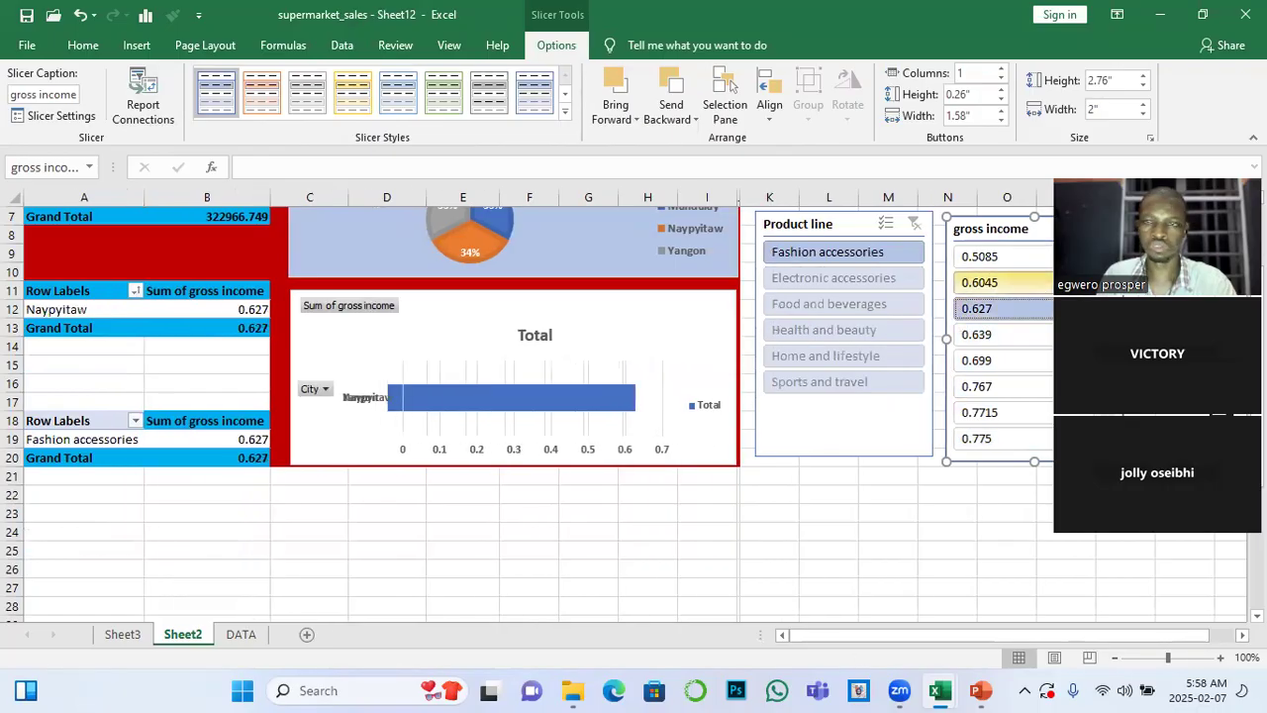
click(1104, 224)
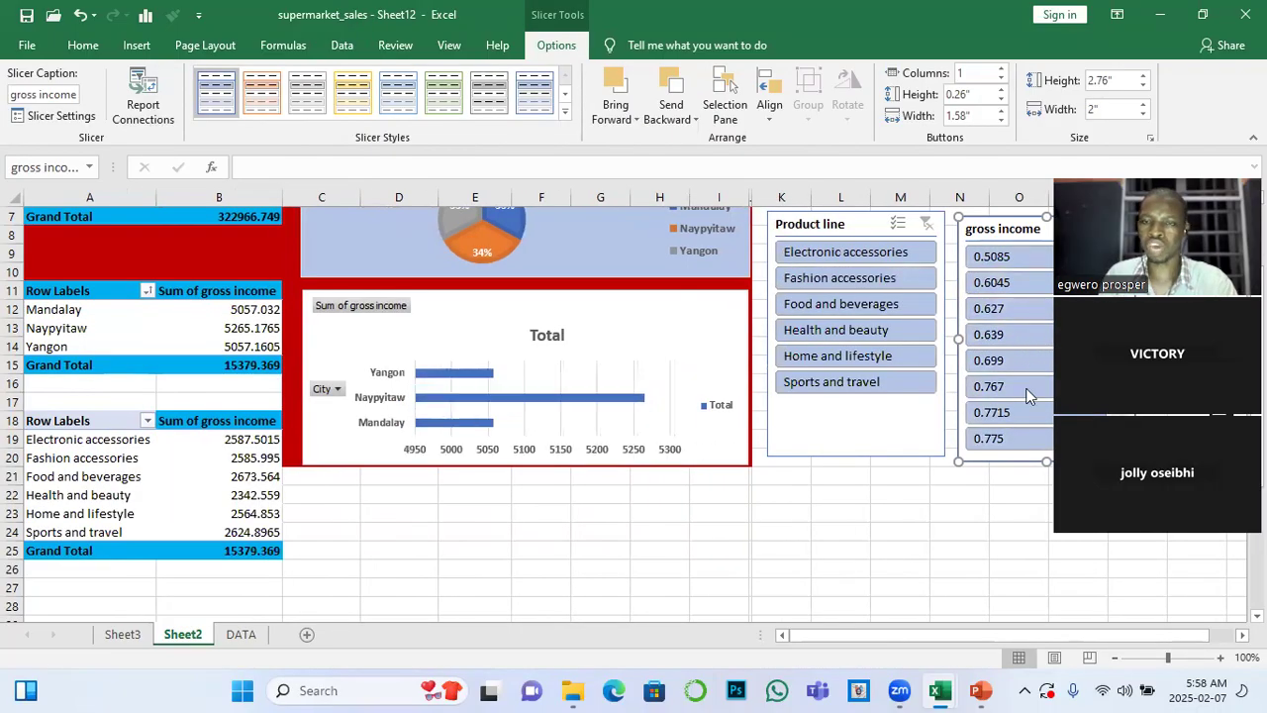
click(1242, 636)
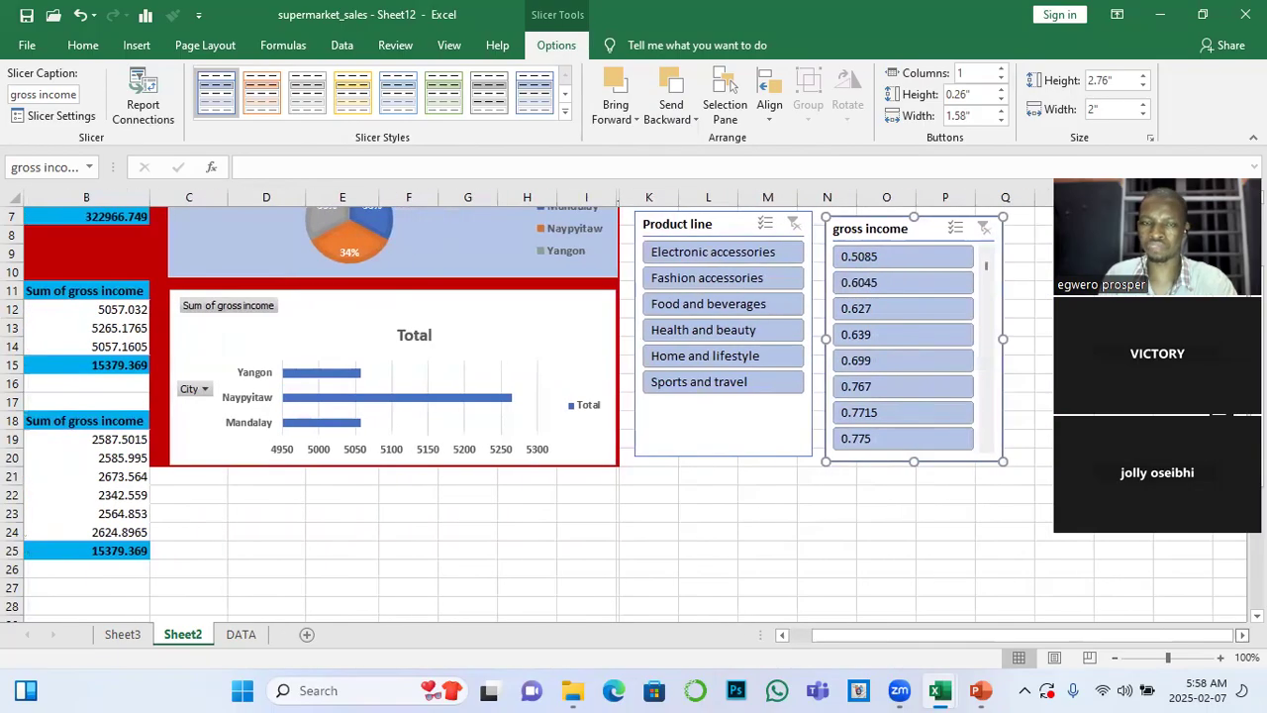
drag(1022, 639, 1000, 642)
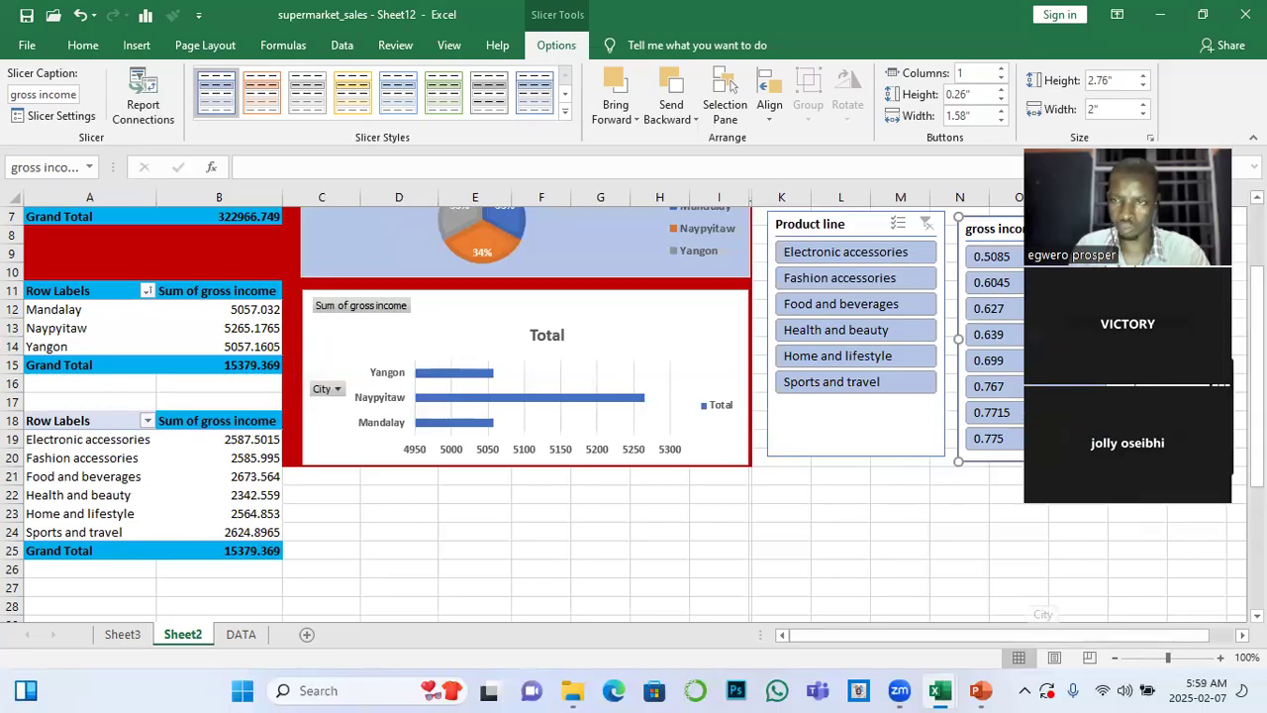
drag(1128, 208, 1113, 208)
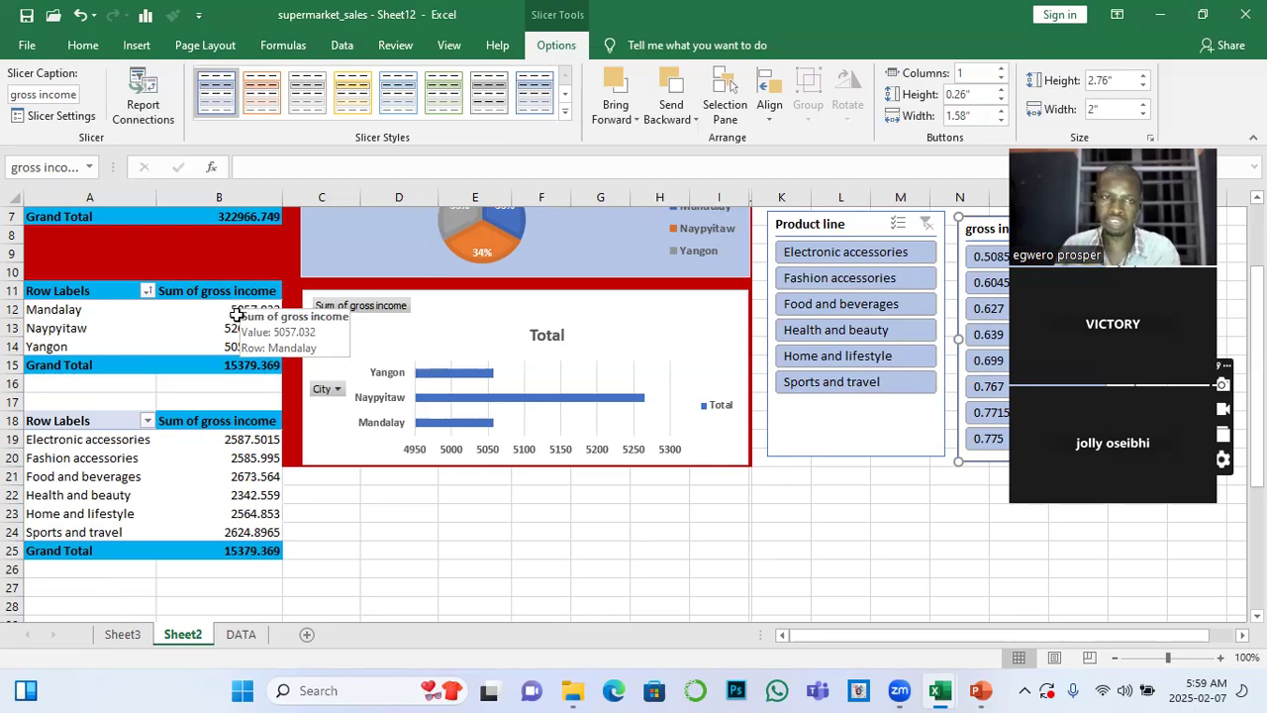
Extract the source records behind Mandalay's gross income in the Sheet2 city PivotTable to a new sheet and rename that sheet MANDALAY
double_click(238, 310)
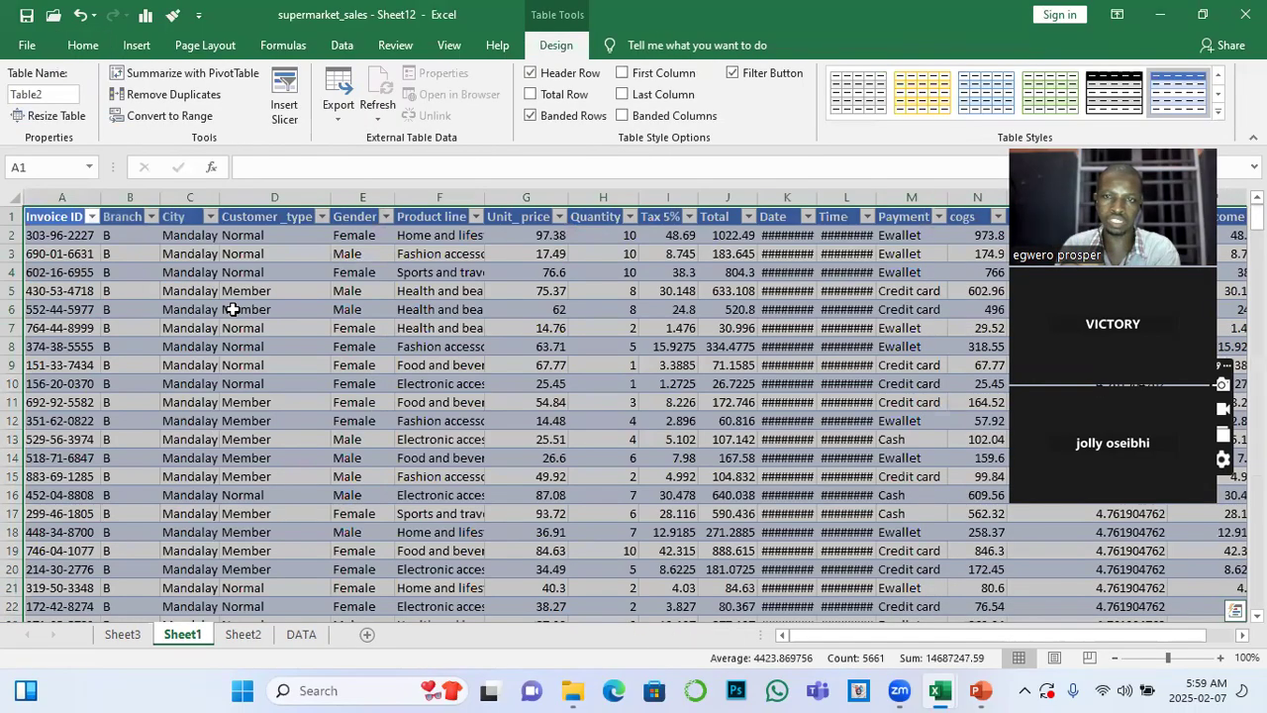
double_click(189, 638)
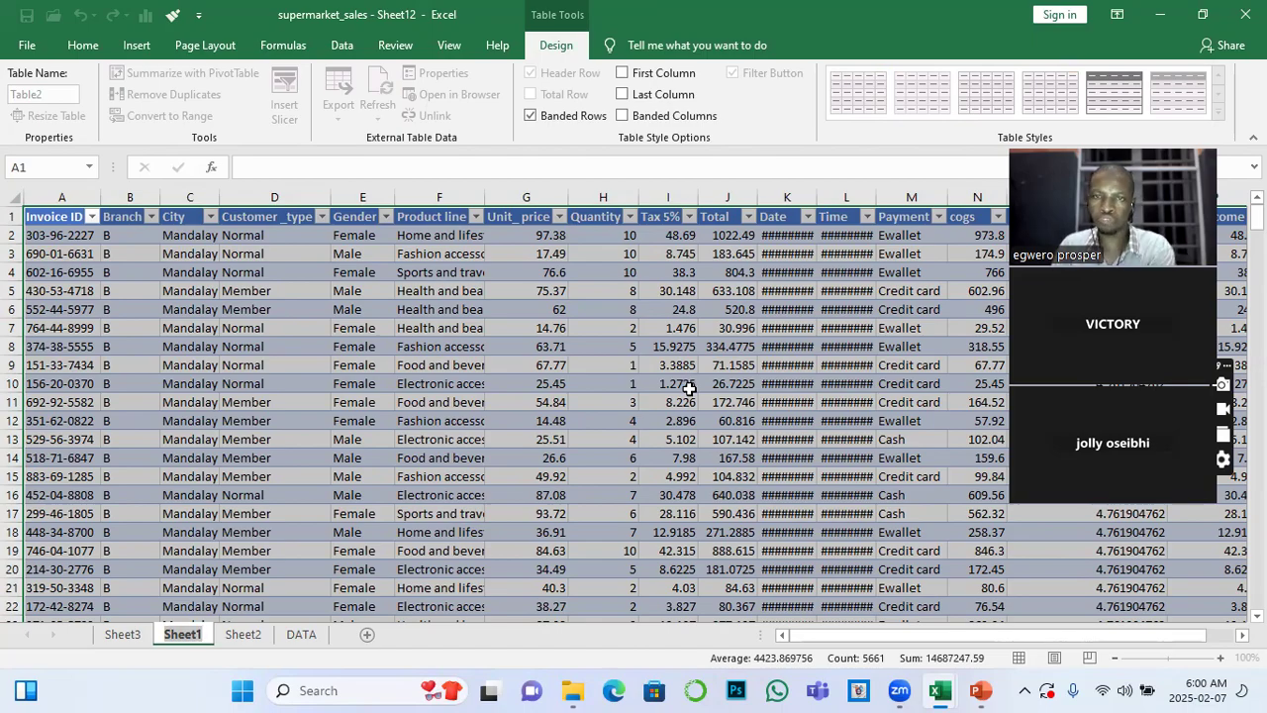
click(123, 634)
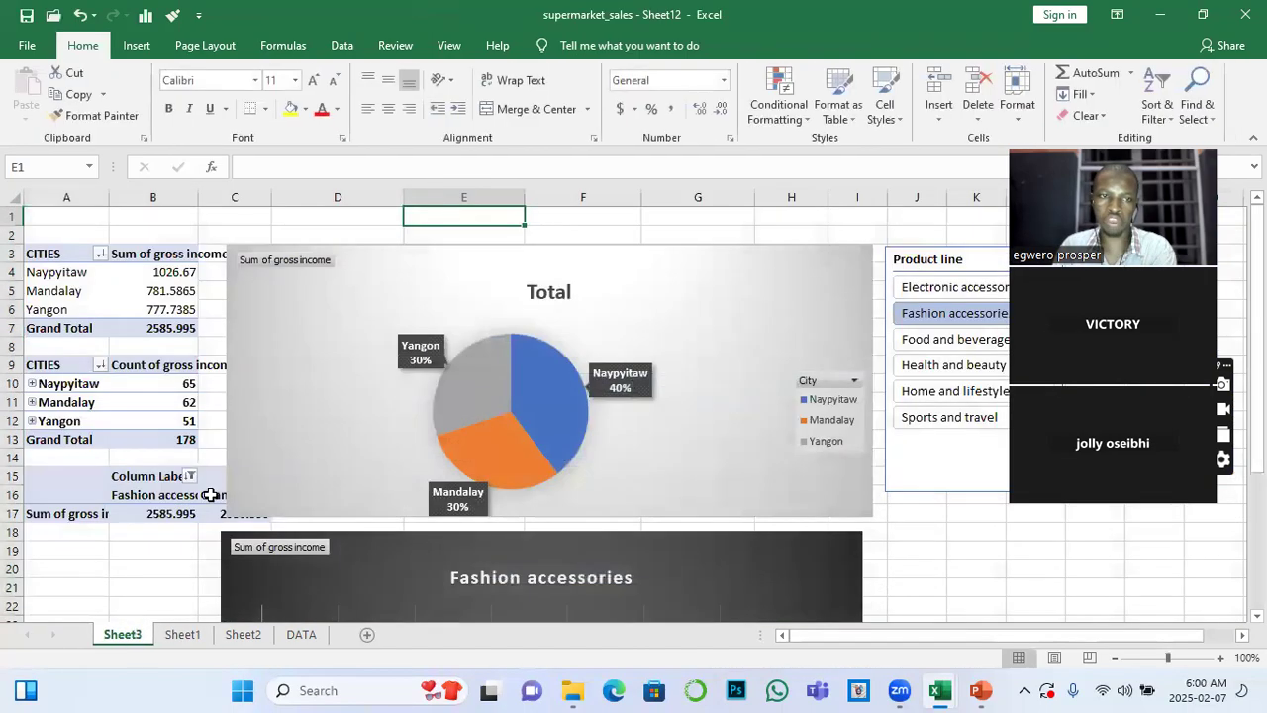
click(181, 636)
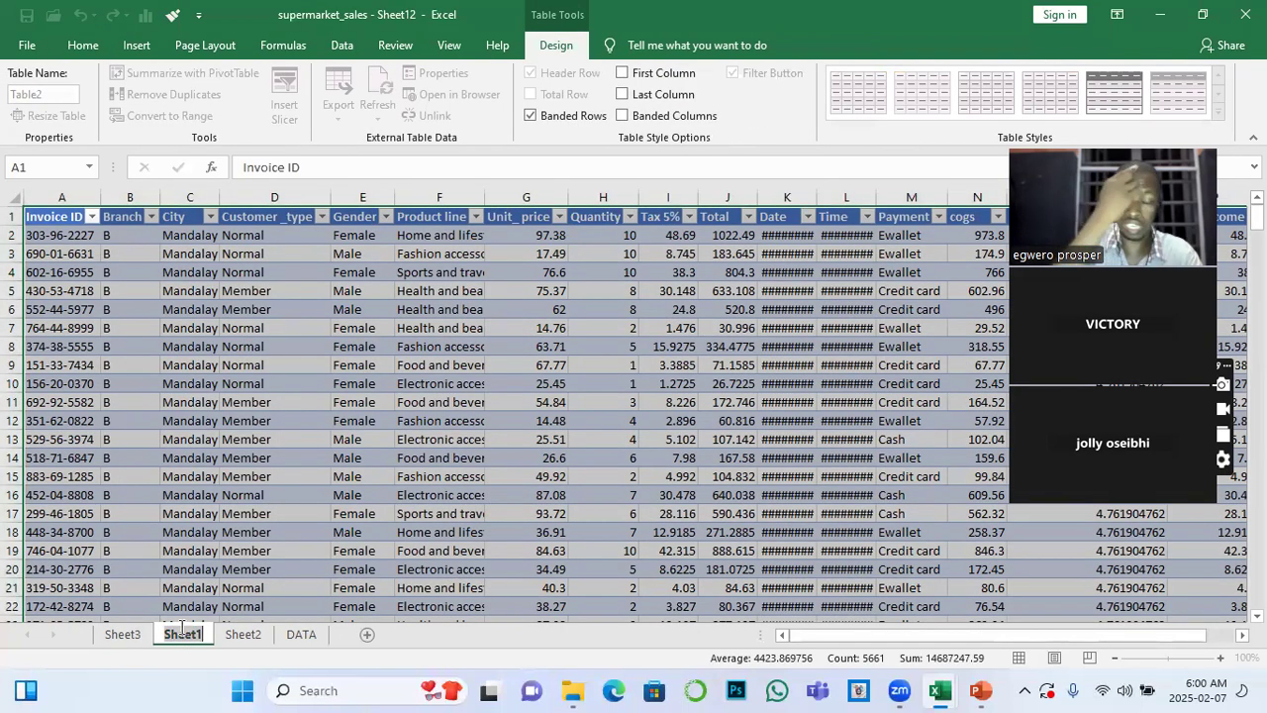
double_click(182, 632)
text(MAN)
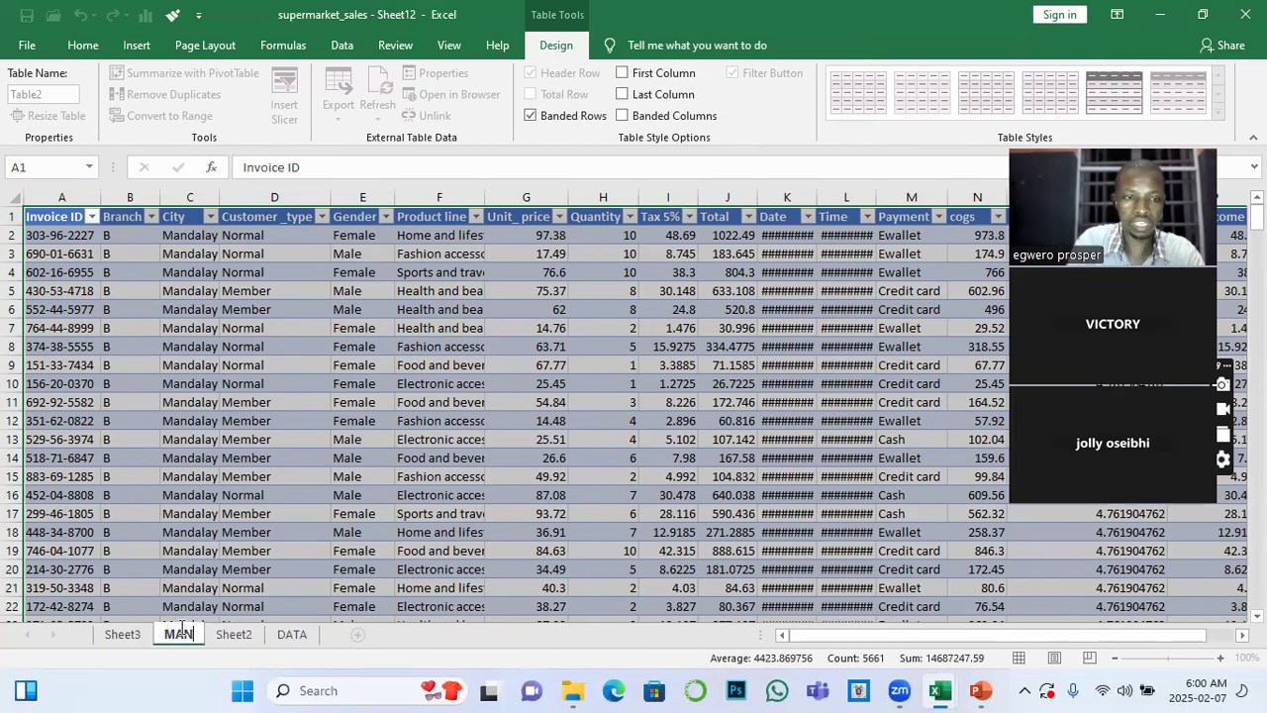
text(DAL)
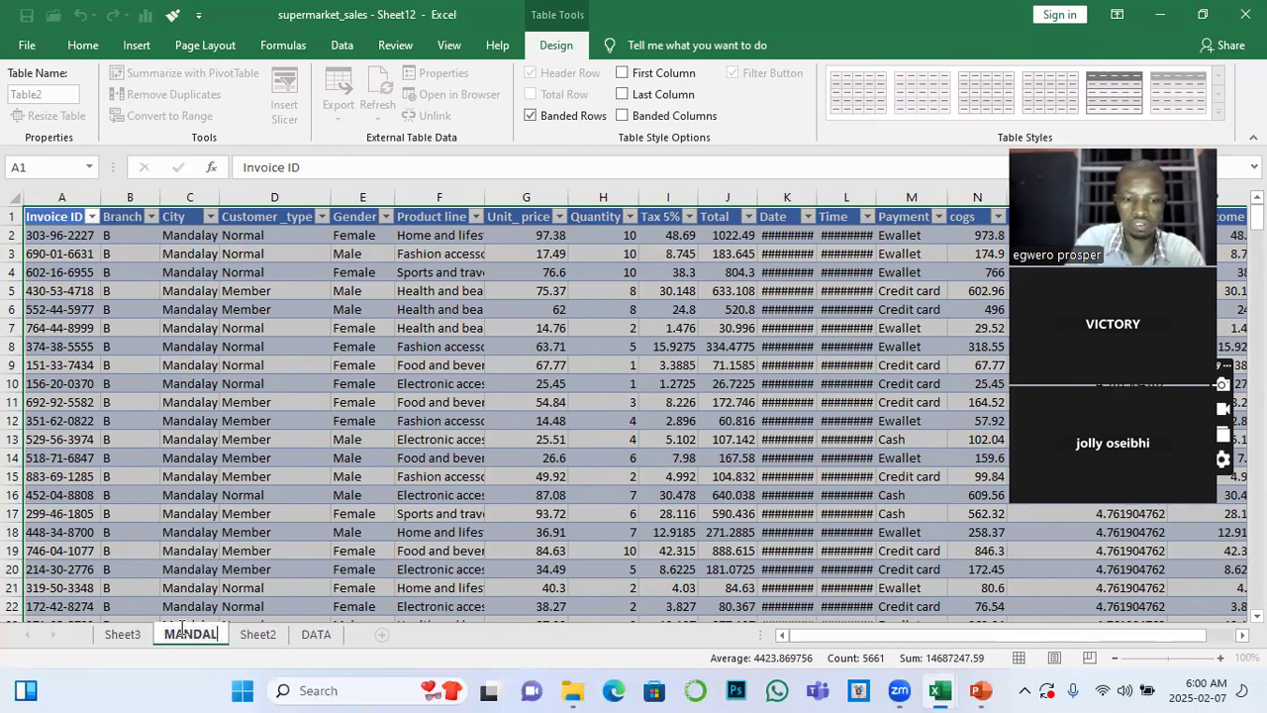
text(AY)
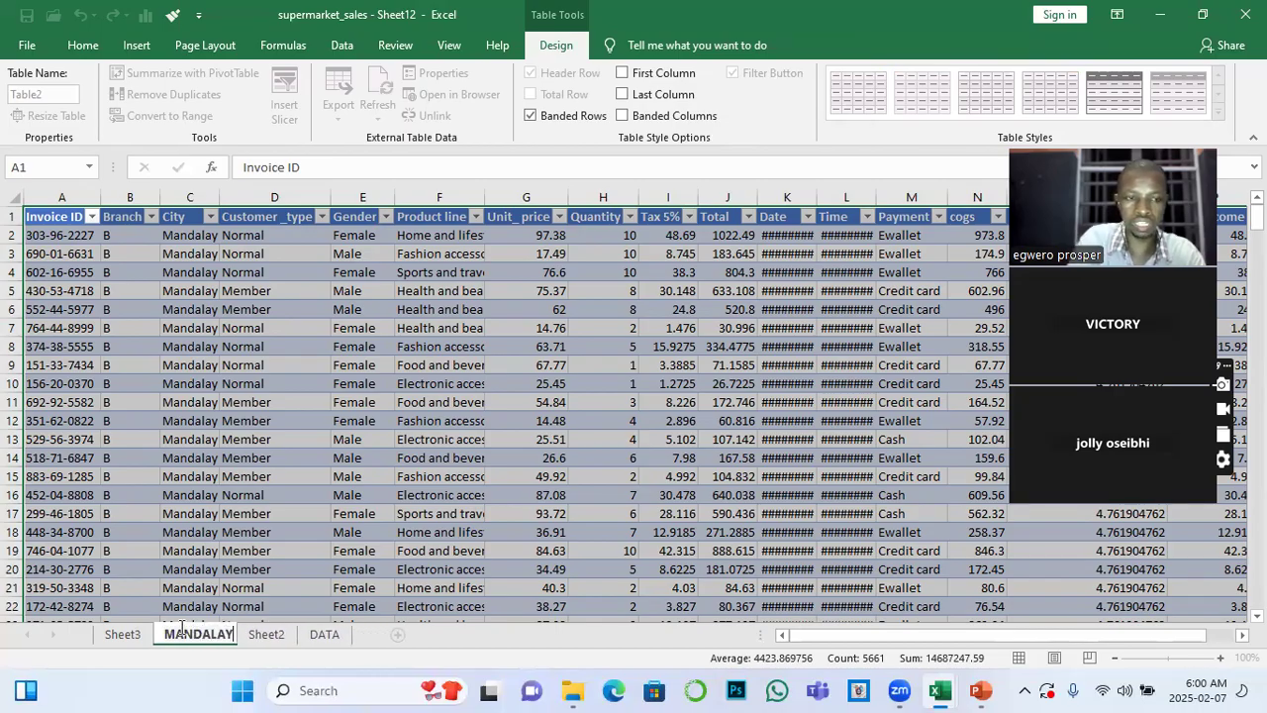
Extract the source records behind Yangon's sum of gross income in Sheet3's PivotTable to a new sheet and look through them
click(123, 635)
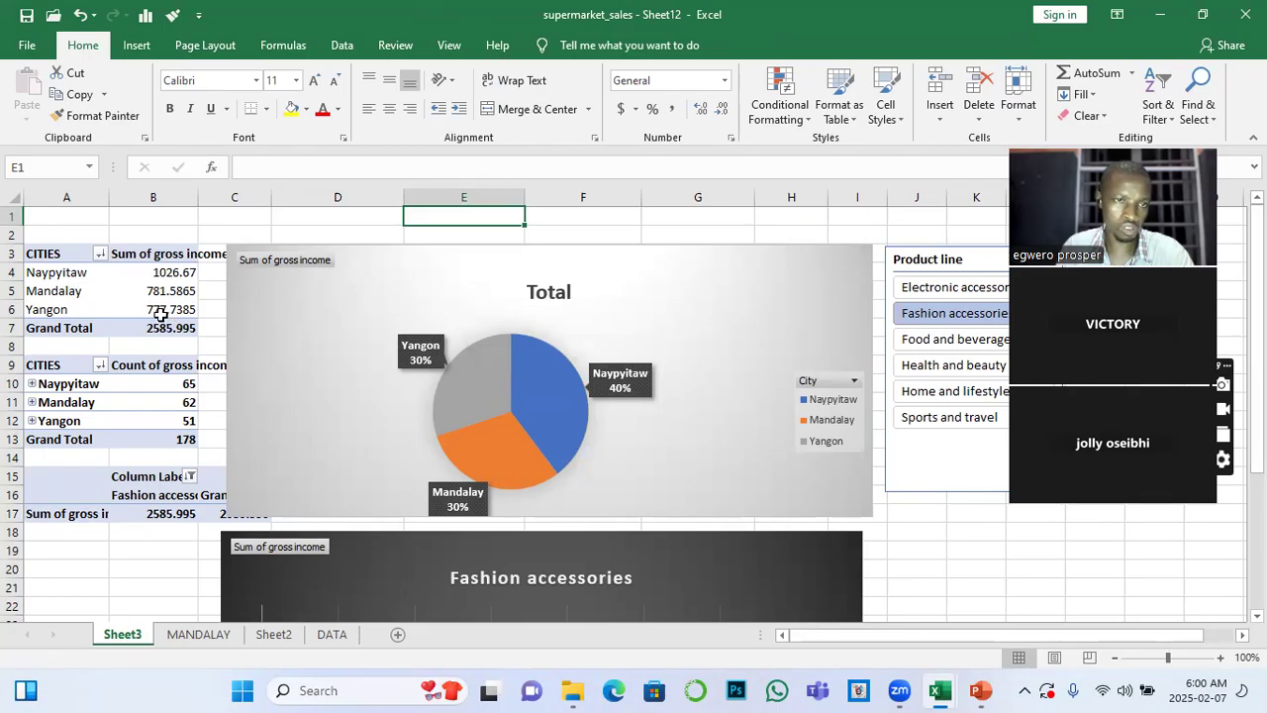
click(159, 311)
double_click(158, 311)
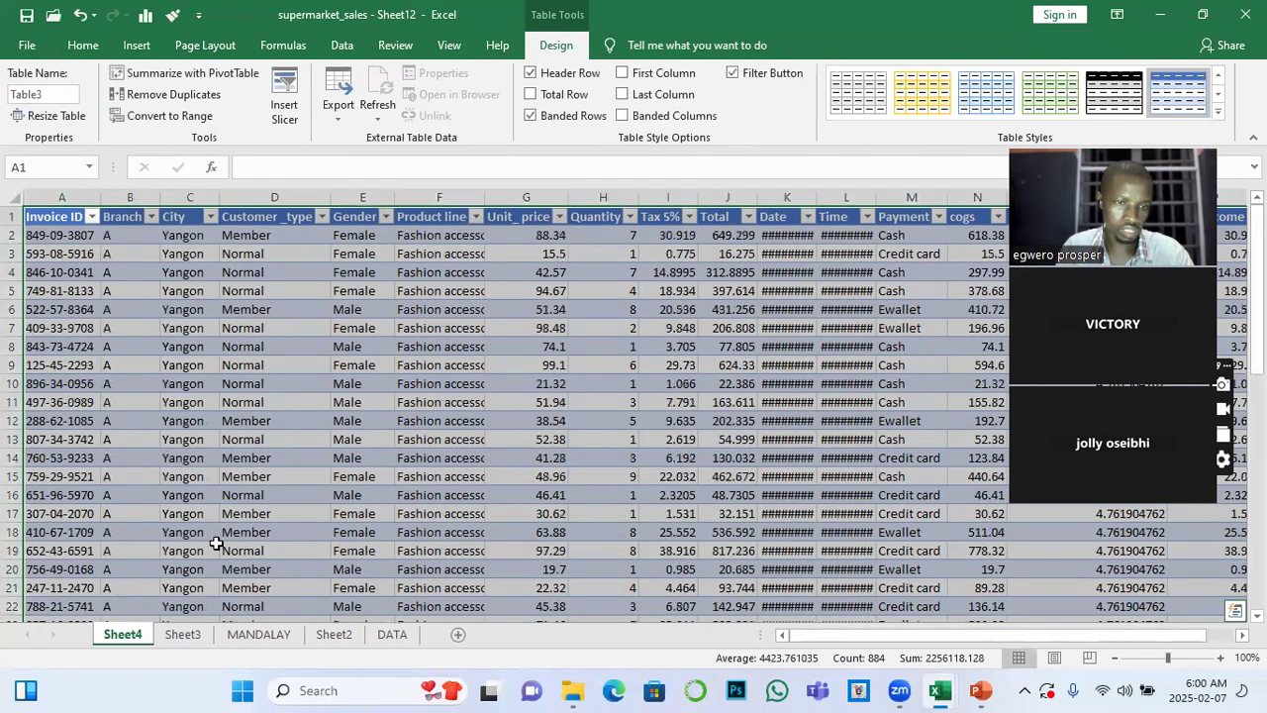
click(193, 639)
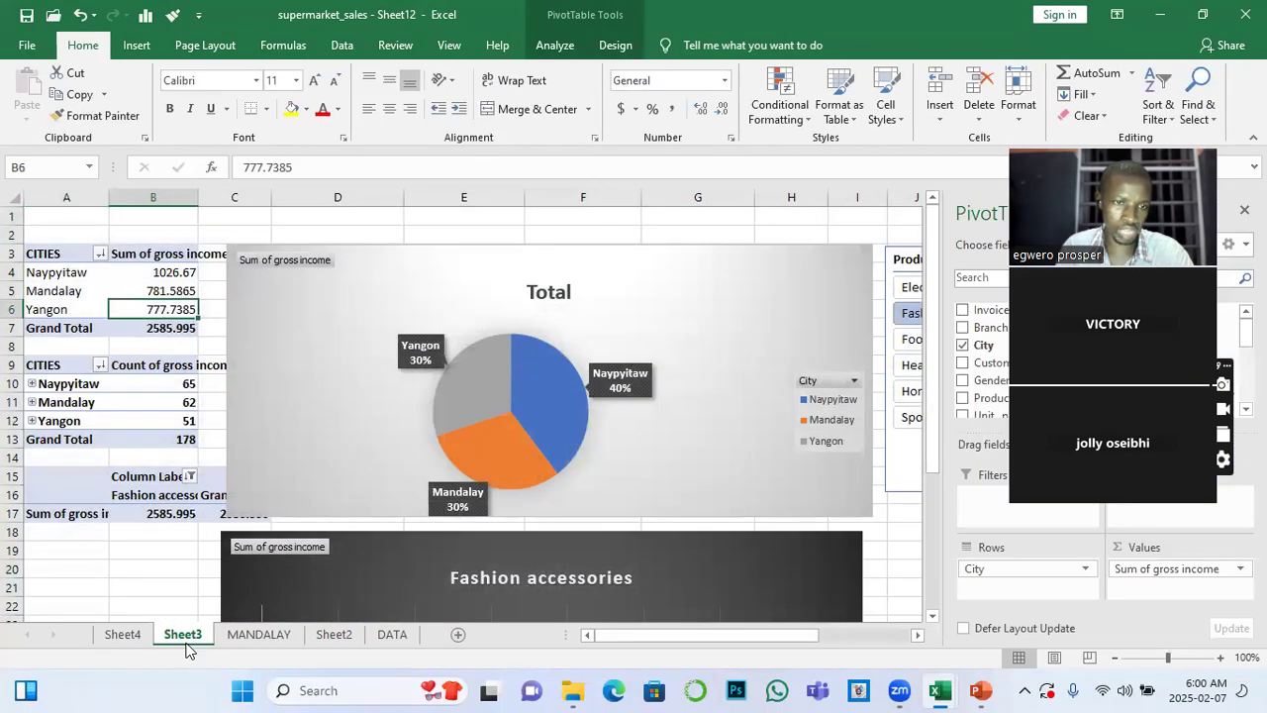
click(134, 638)
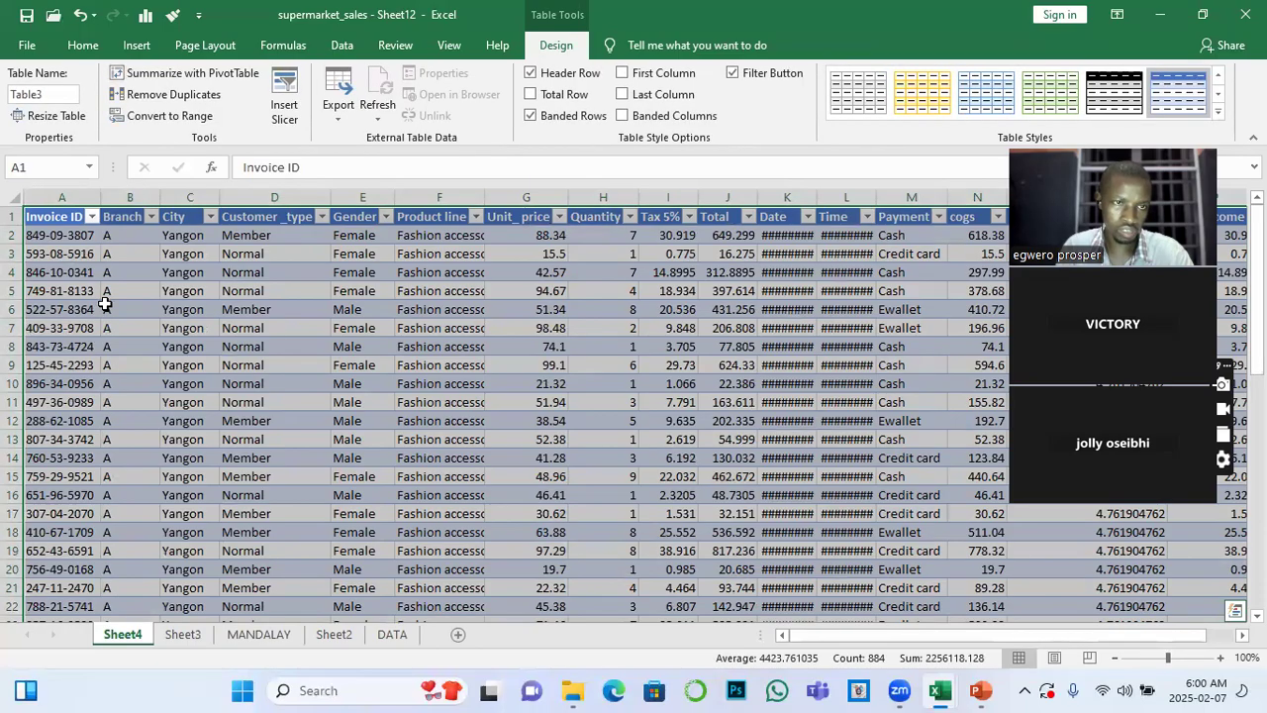
scroll(99, 297, down, 7)
scroll(109, 406, up, 7)
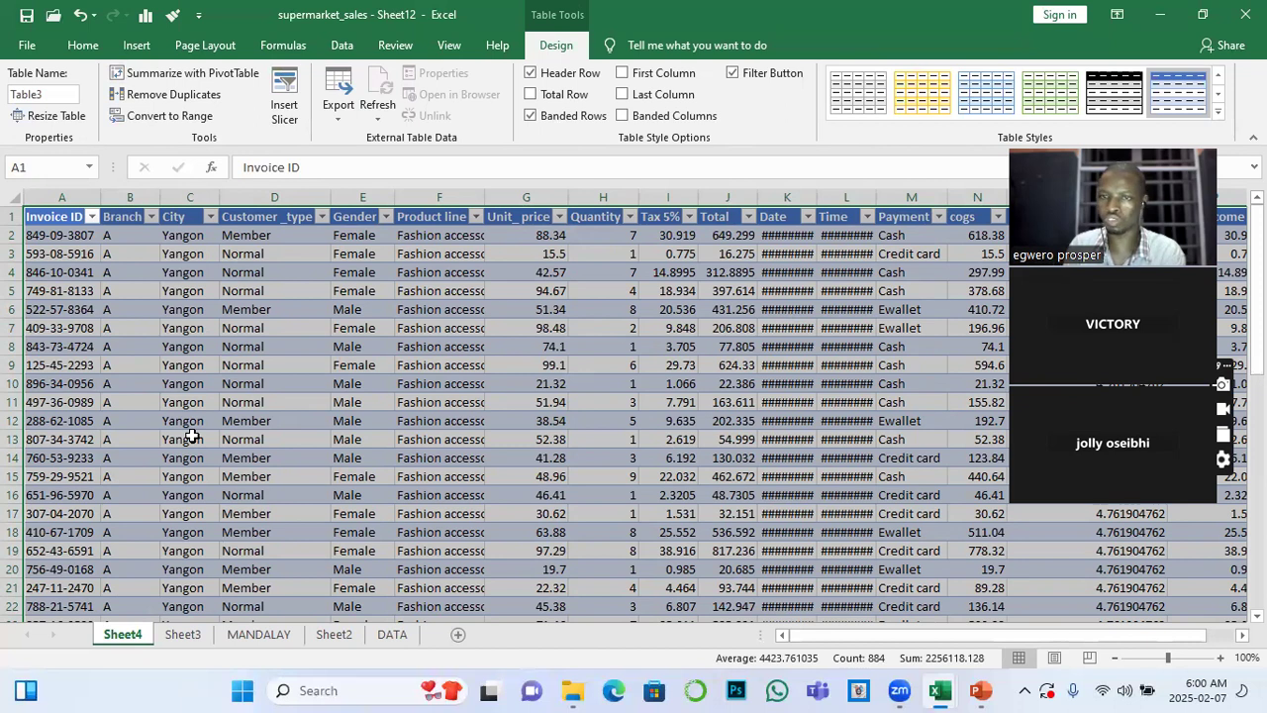
Rename the Yangon detail sheet as YANGON, and check the MANDALAY sheet before returning to Sheet3
double_click(122, 633)
text(Y)
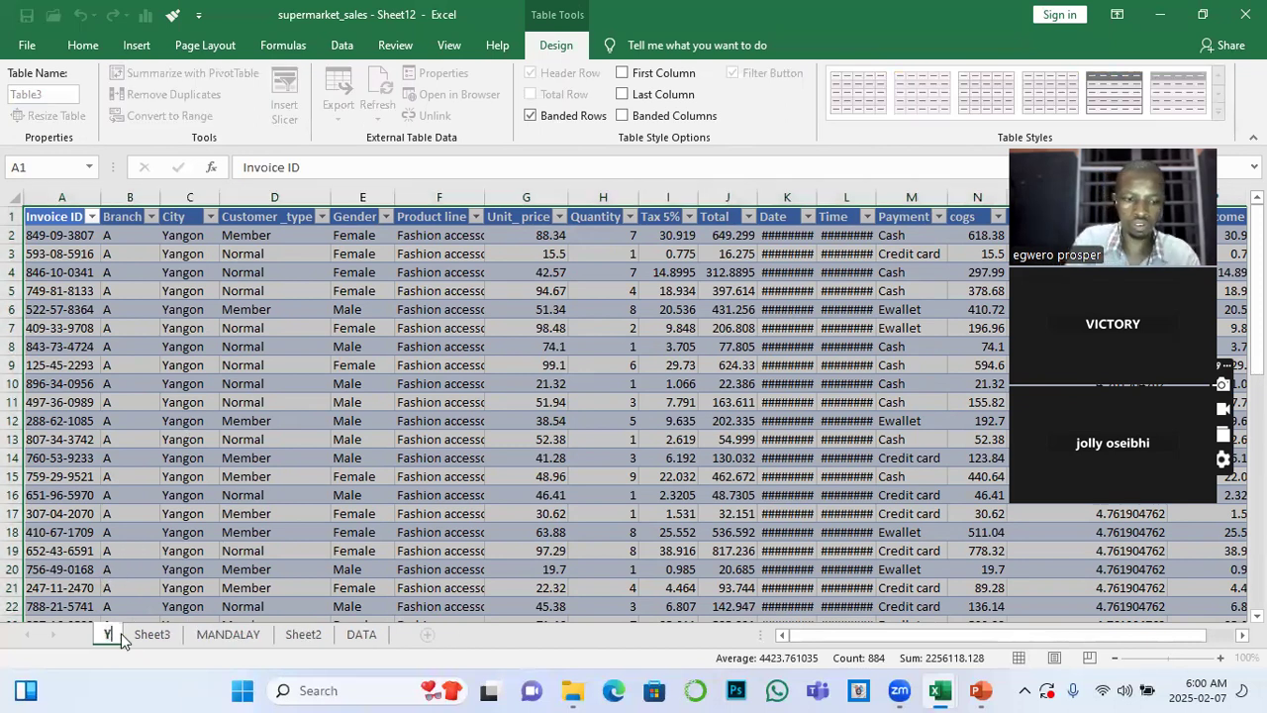
text(ANGON)
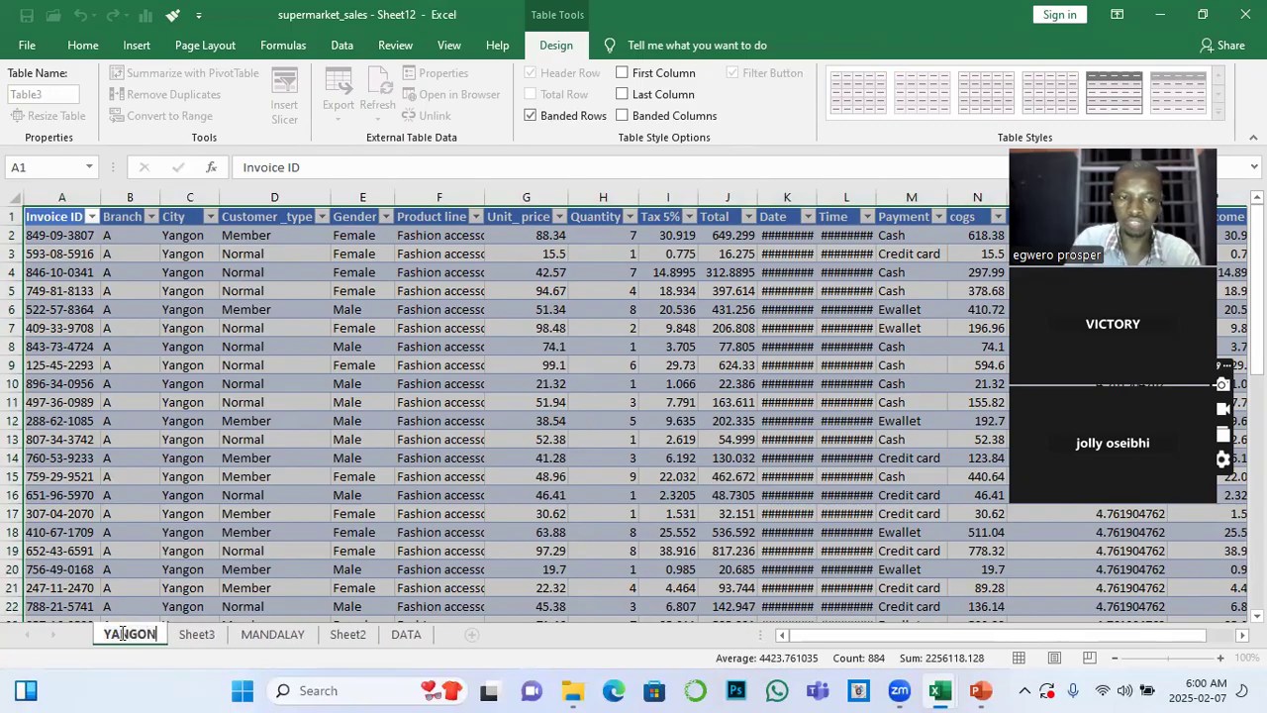
click(196, 635)
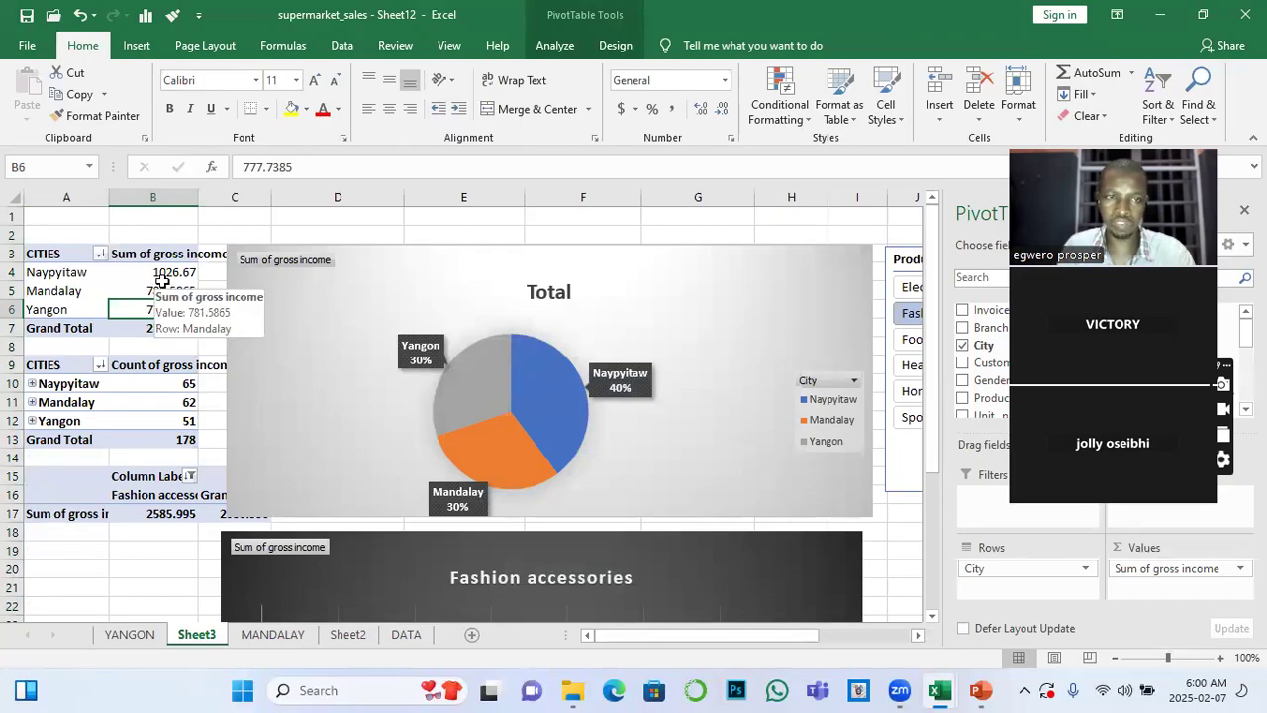
click(272, 635)
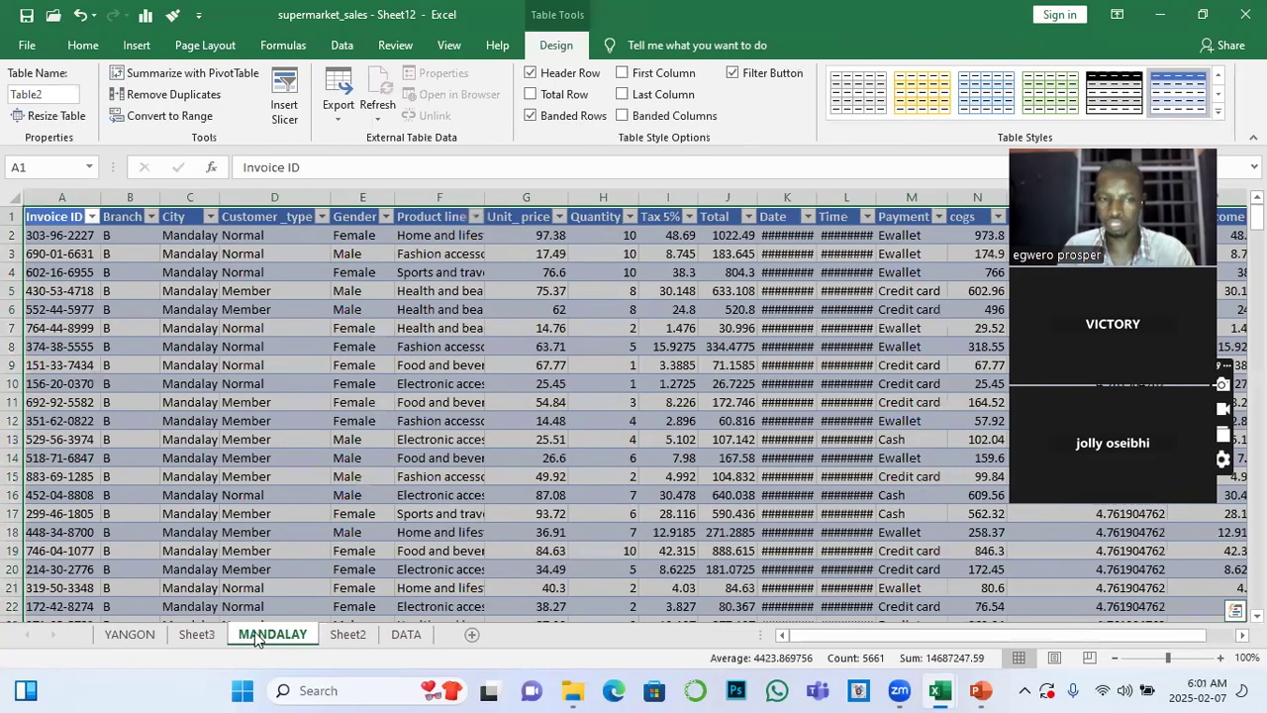
click(205, 639)
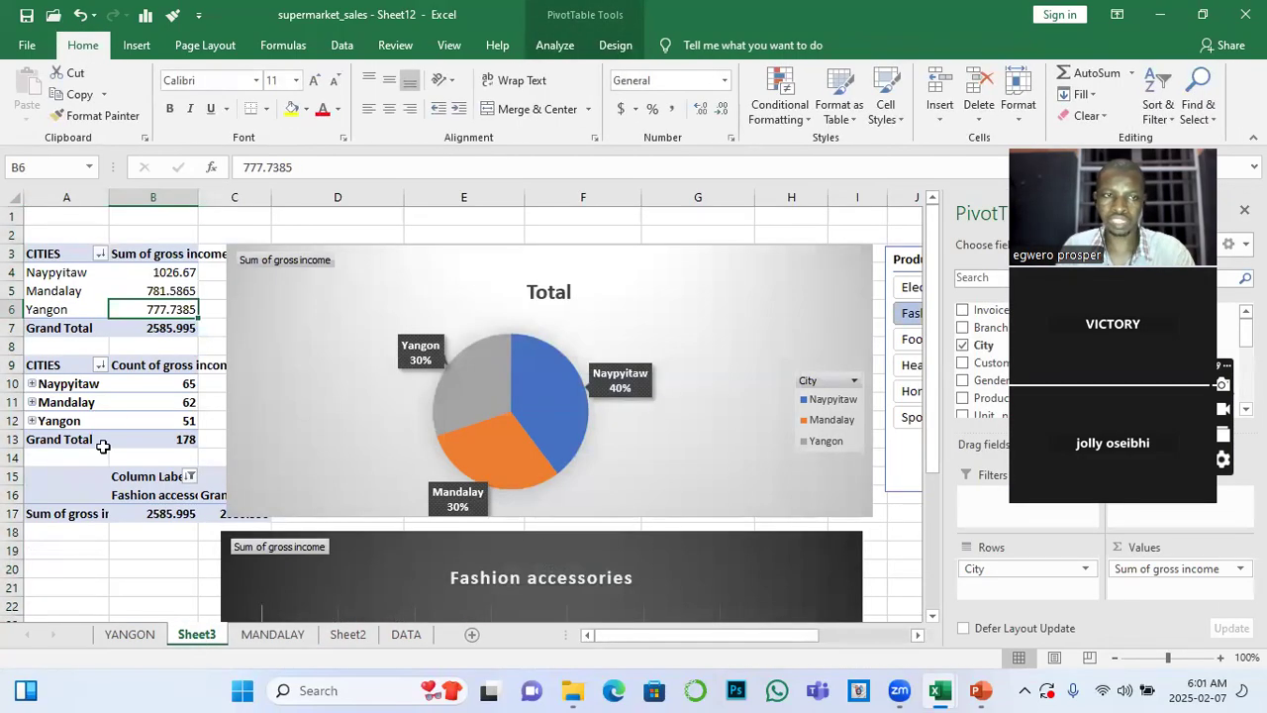
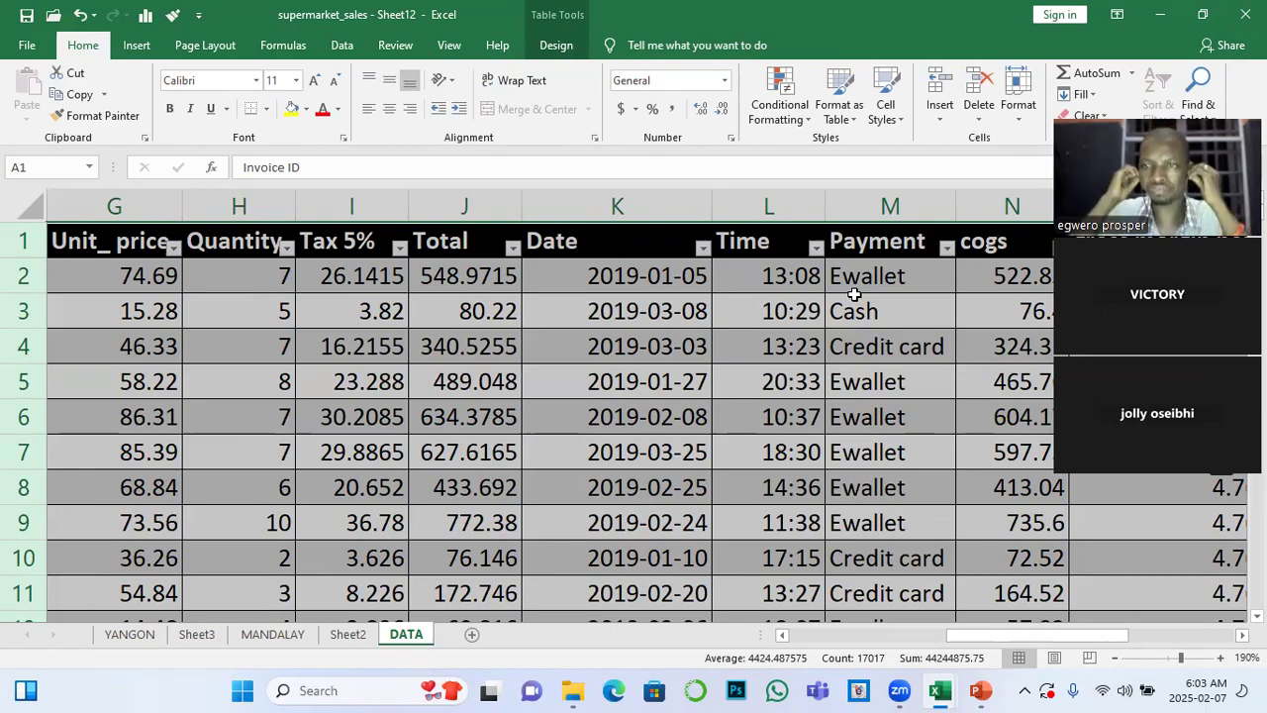
Return to Sheet3 and clear the filter of the Product line slicer
click(197, 635)
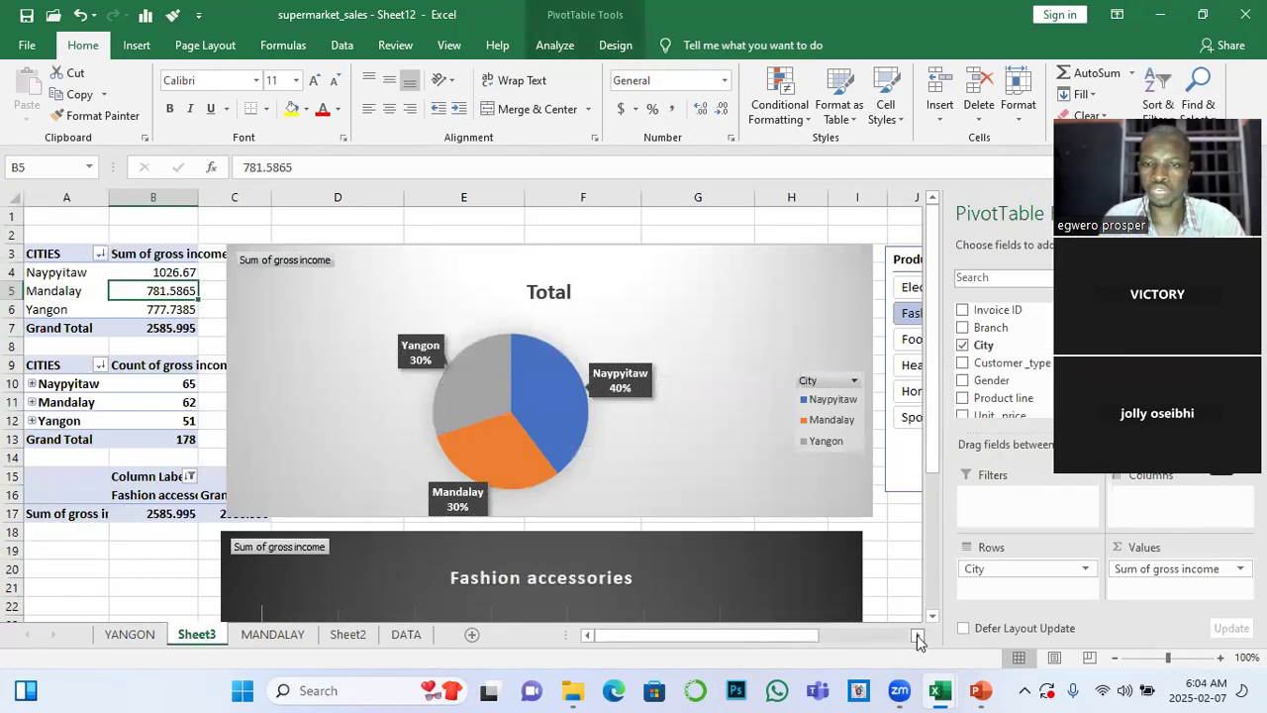
click(918, 634)
click(918, 635)
click(918, 635)
click(918, 635)
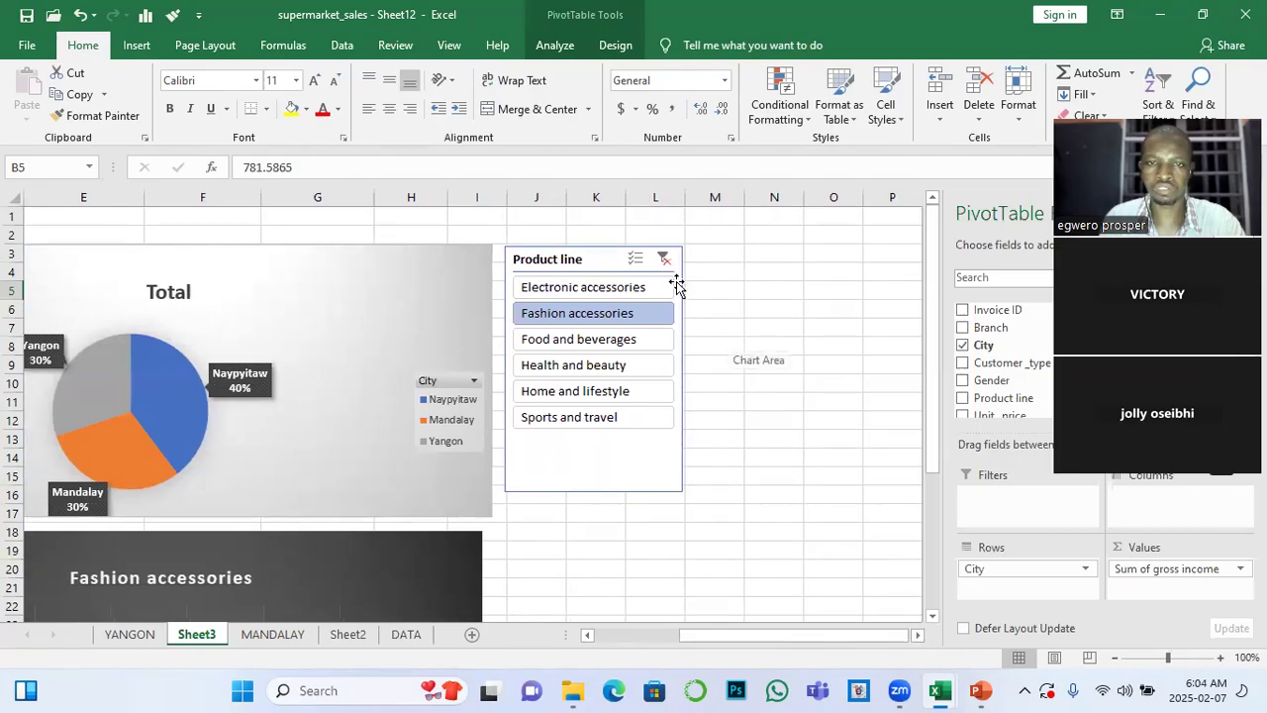
click(664, 259)
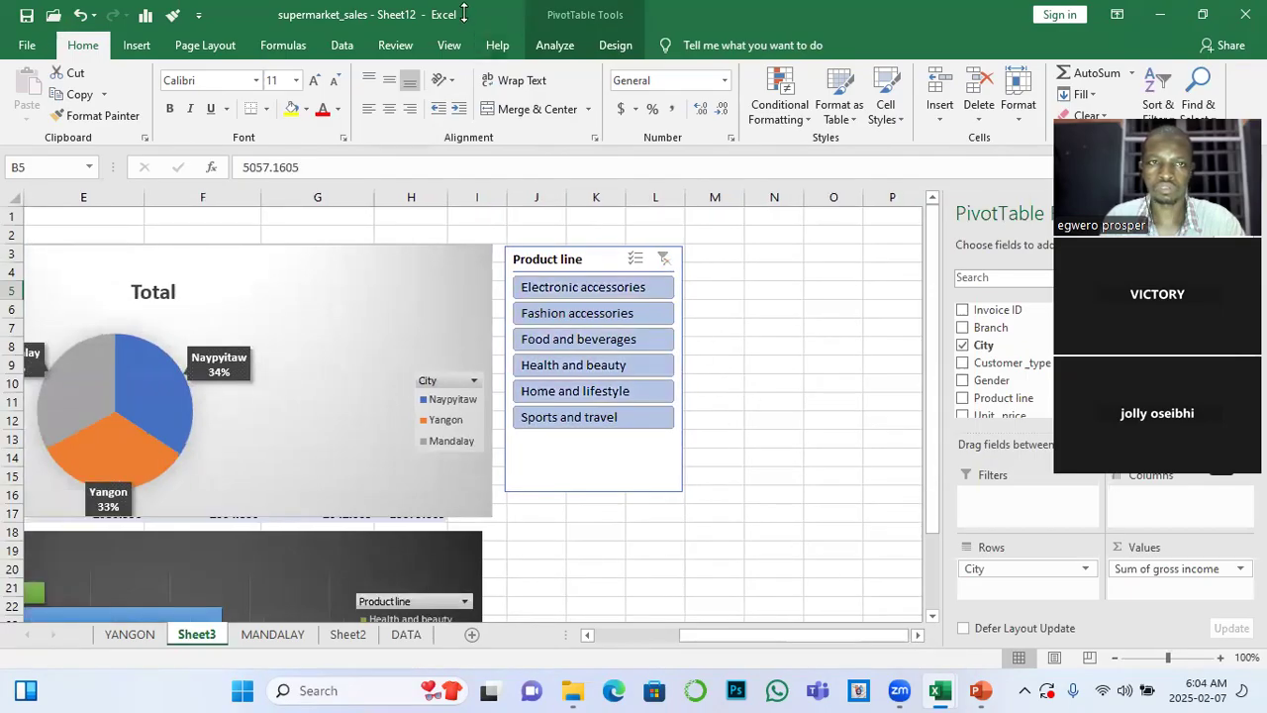
click(527, 43)
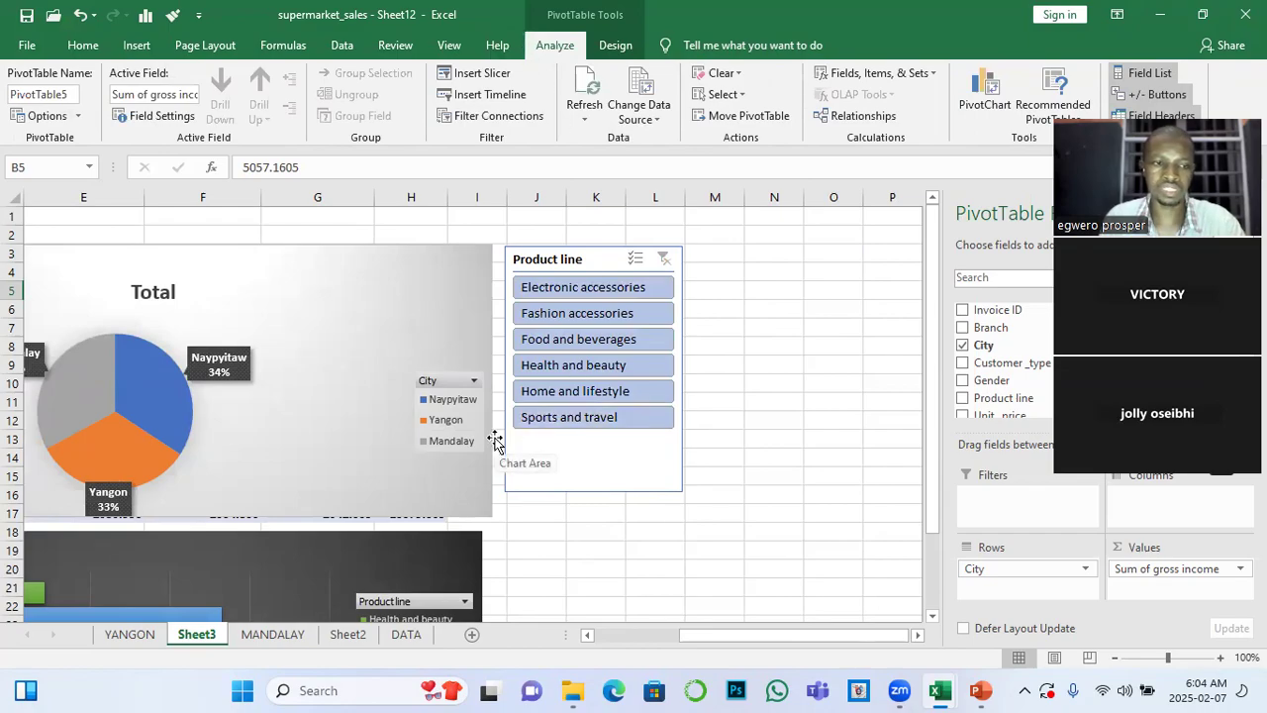
scroll(500, 434, down, 2)
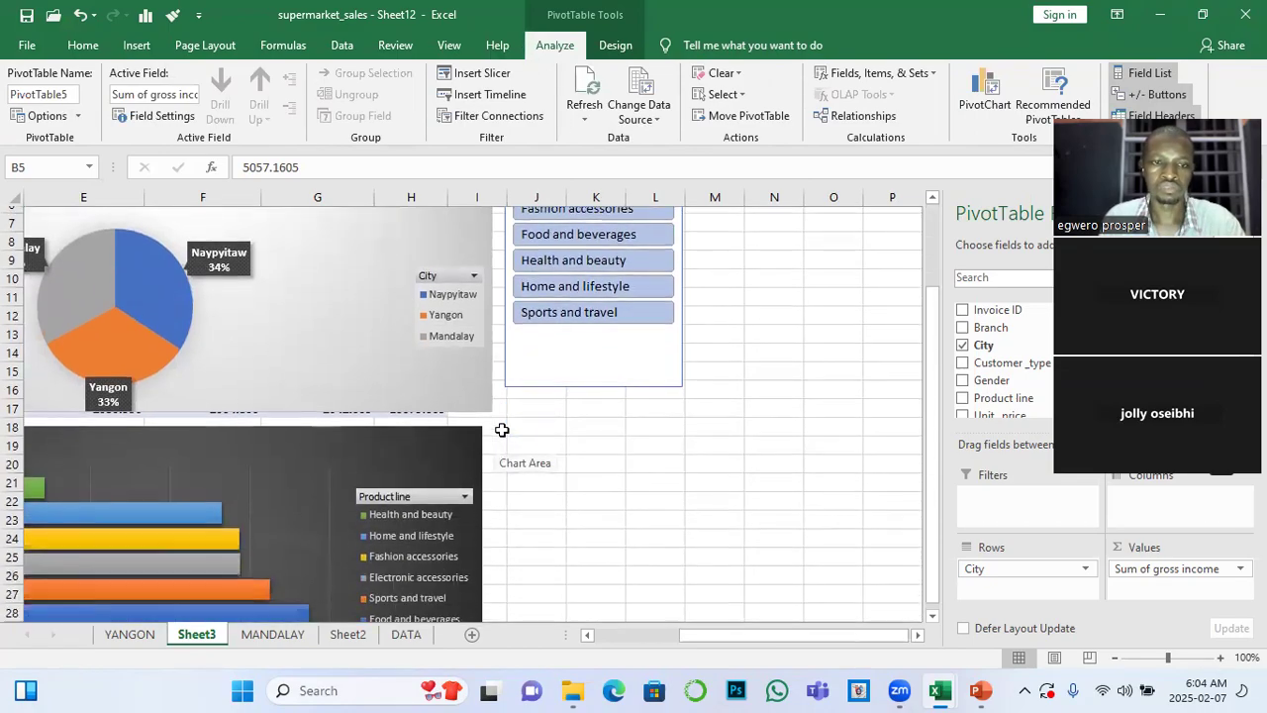
scroll(502, 430, up, 2)
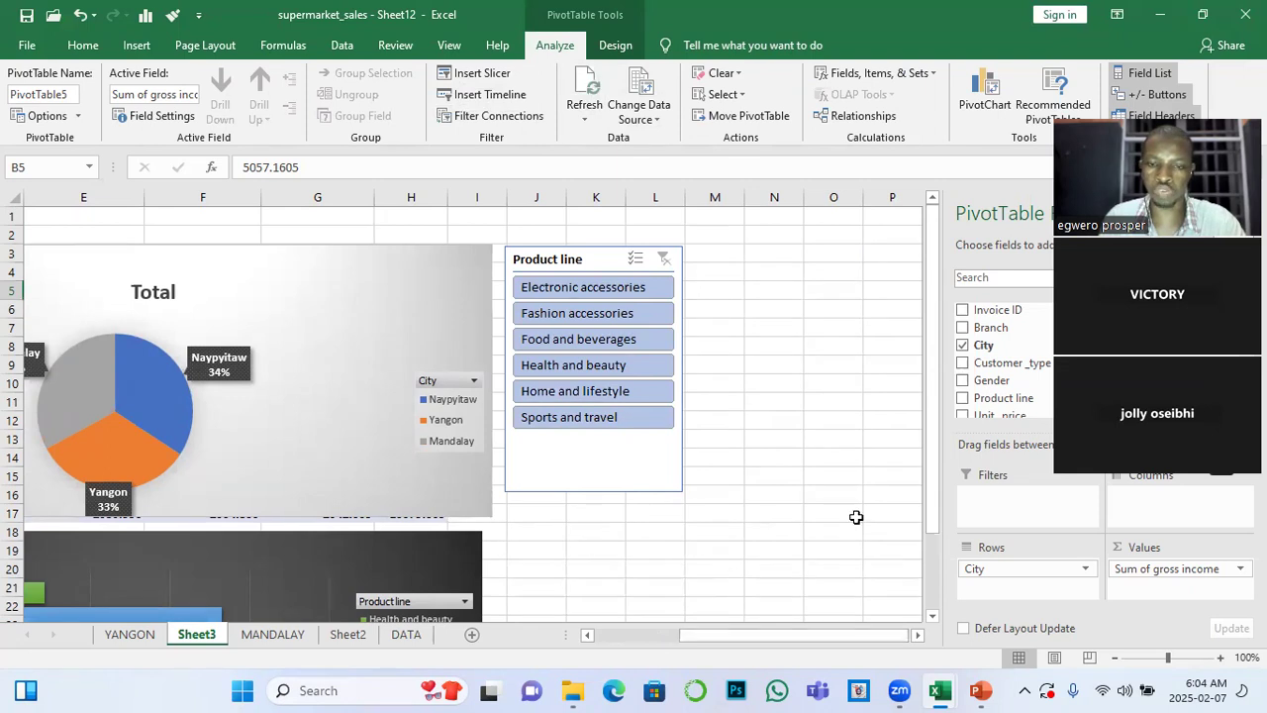
click(767, 441)
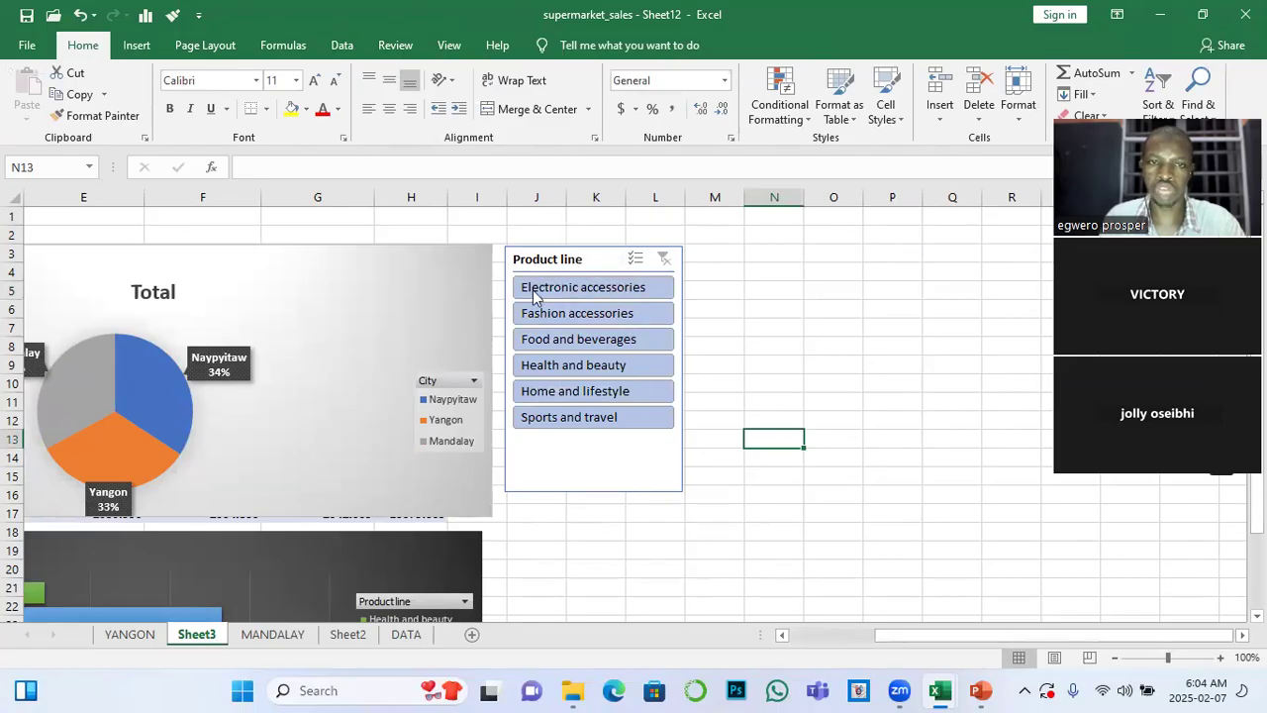
Insert a timeline on the Date field for Sheet3's sum of gross income PivotTable and place it beside the Product line slicer
drag(961, 634, 874, 641)
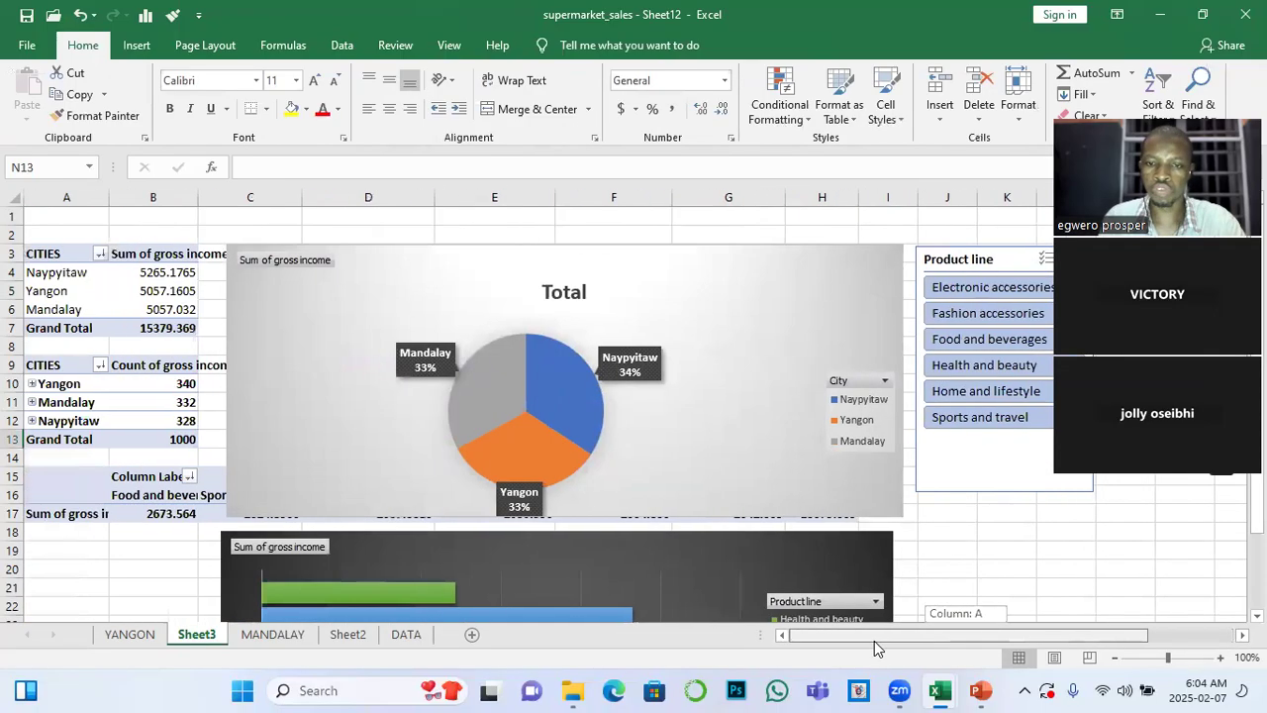
click(155, 291)
drag(783, 638, 876, 630)
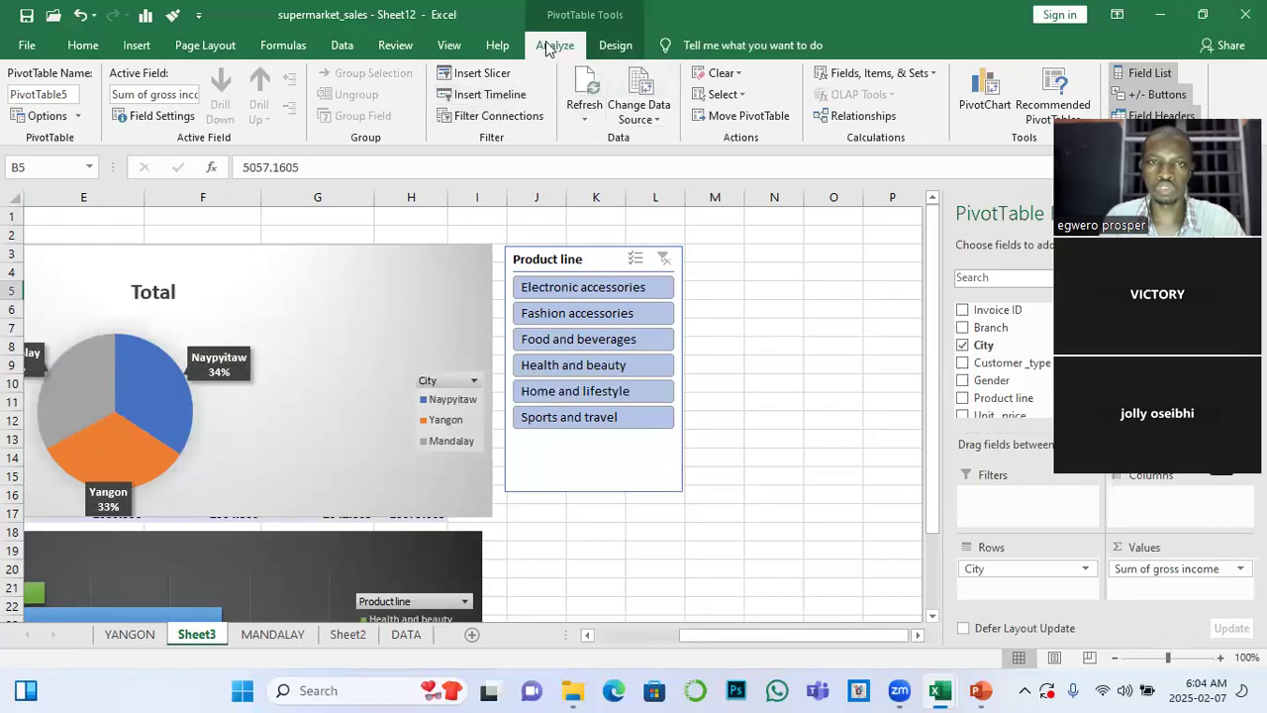
click(487, 96)
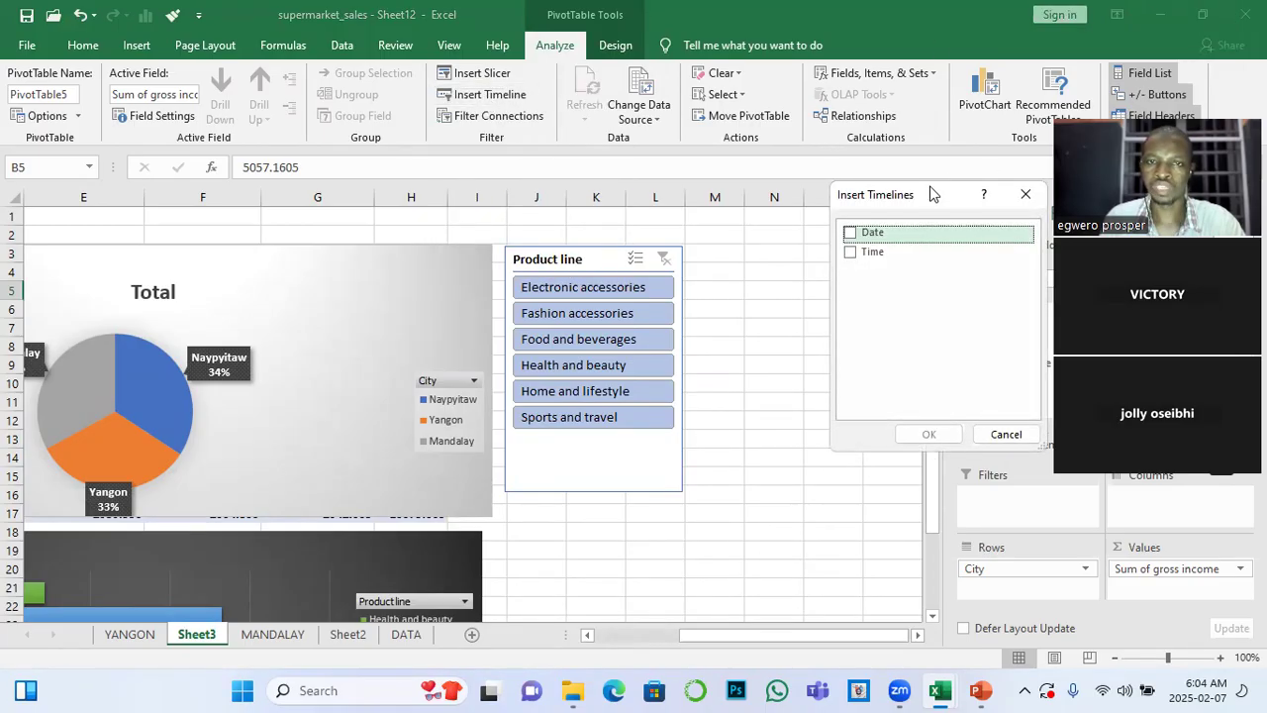
drag(931, 192, 638, 66)
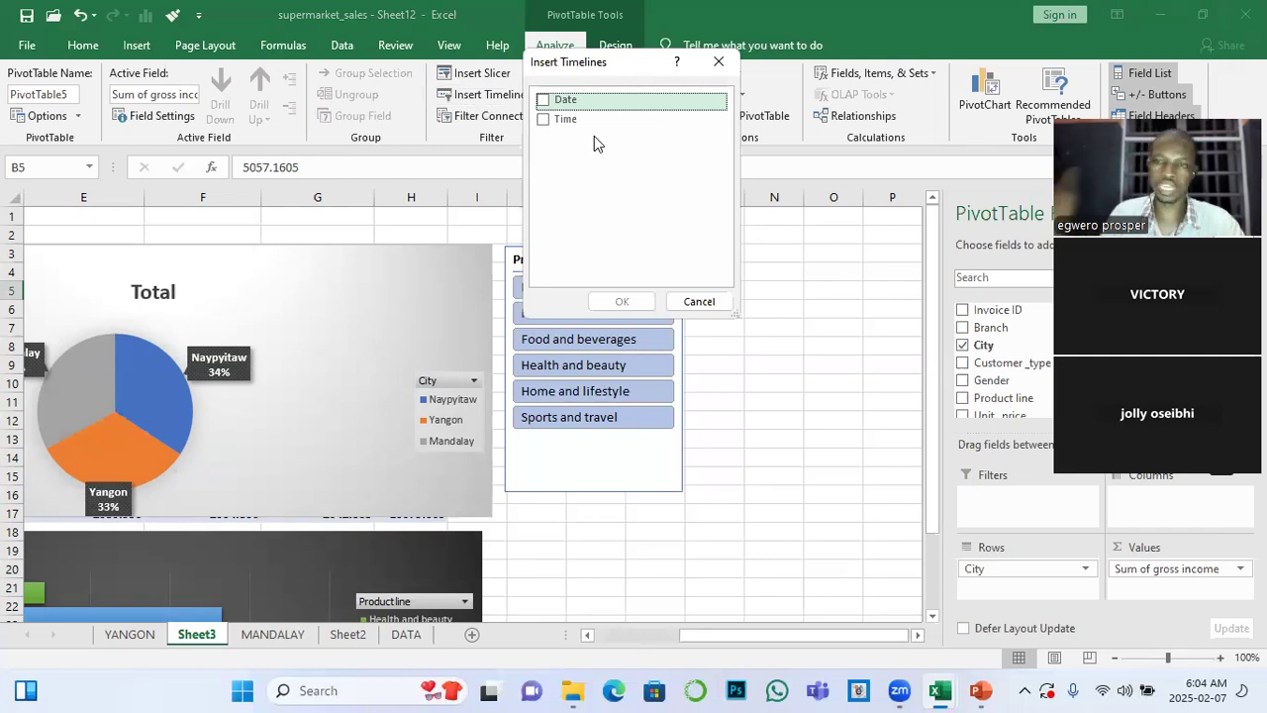
click(551, 101)
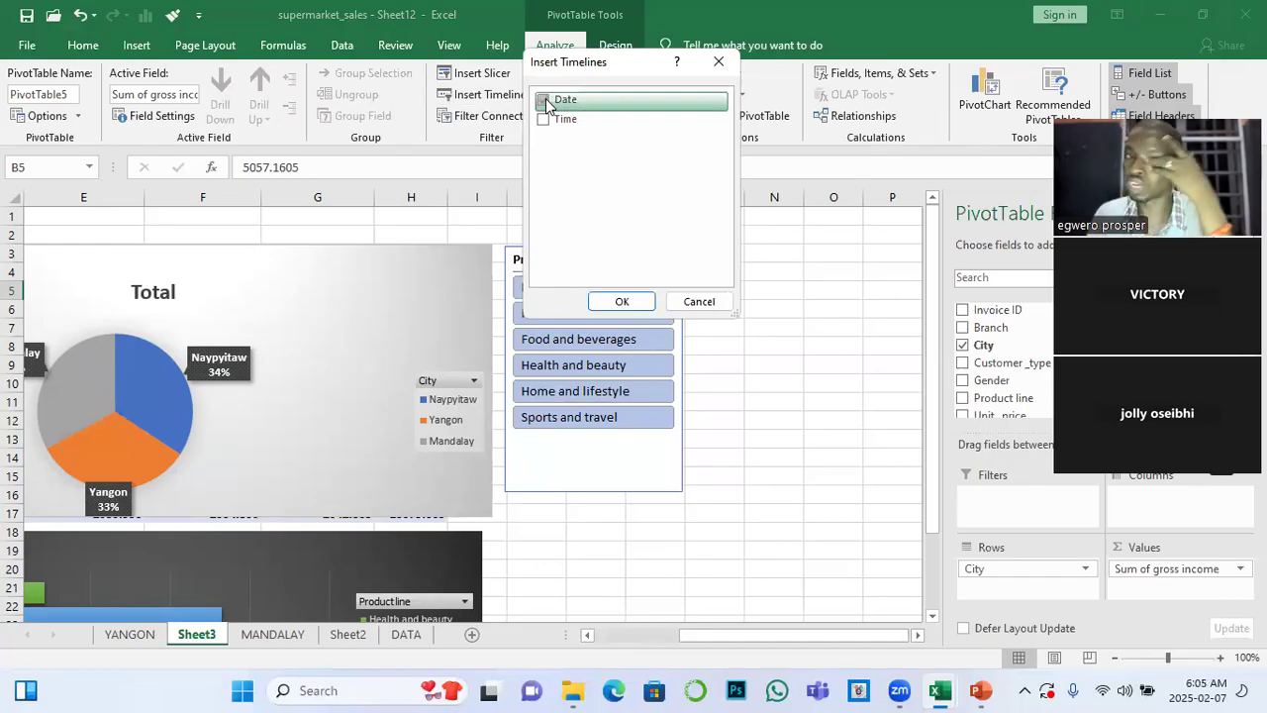
click(551, 101)
click(616, 301)
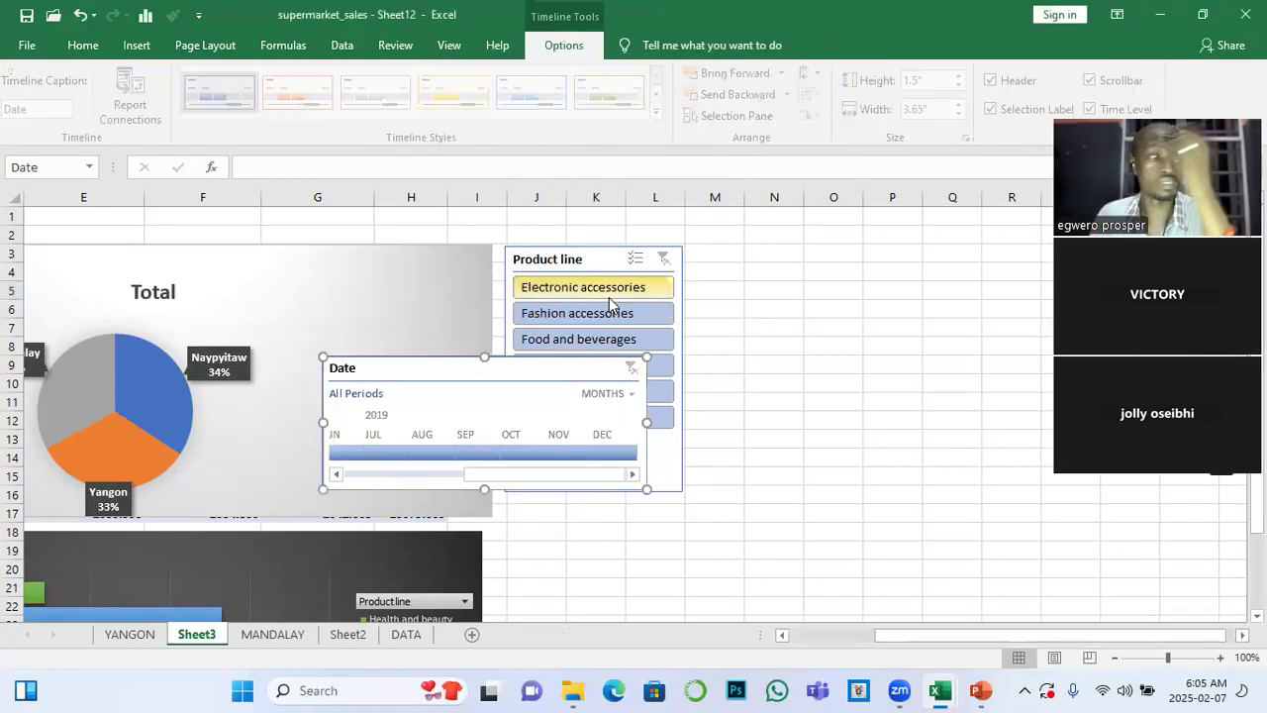
drag(538, 367, 914, 256)
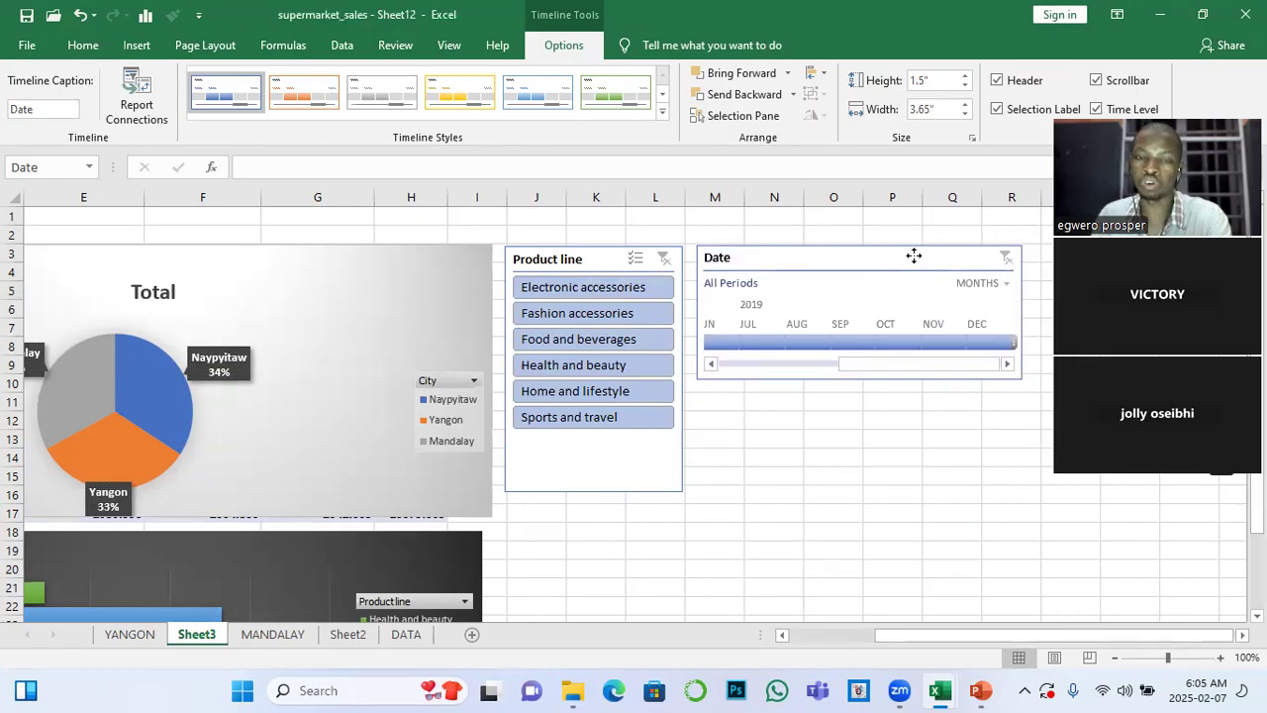
drag(914, 256, 914, 257)
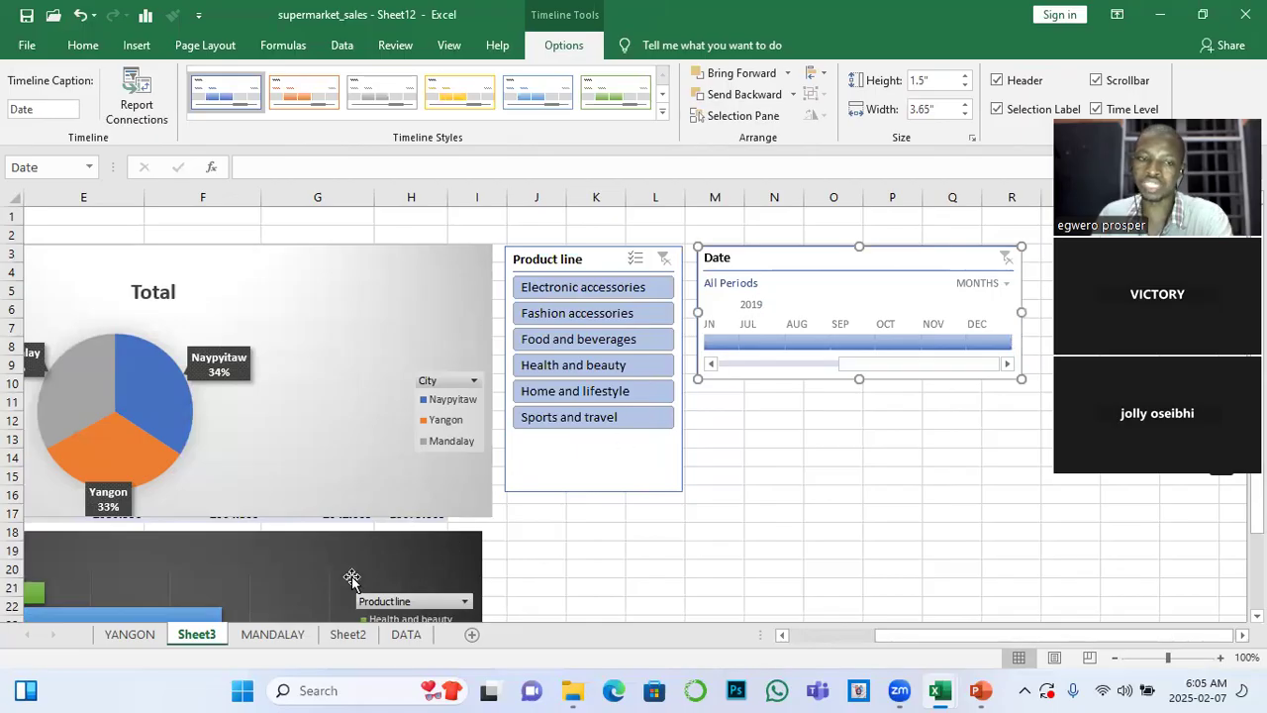
Look through the other sheets and examine the entries of the Date column on the DATA sheet
click(337, 633)
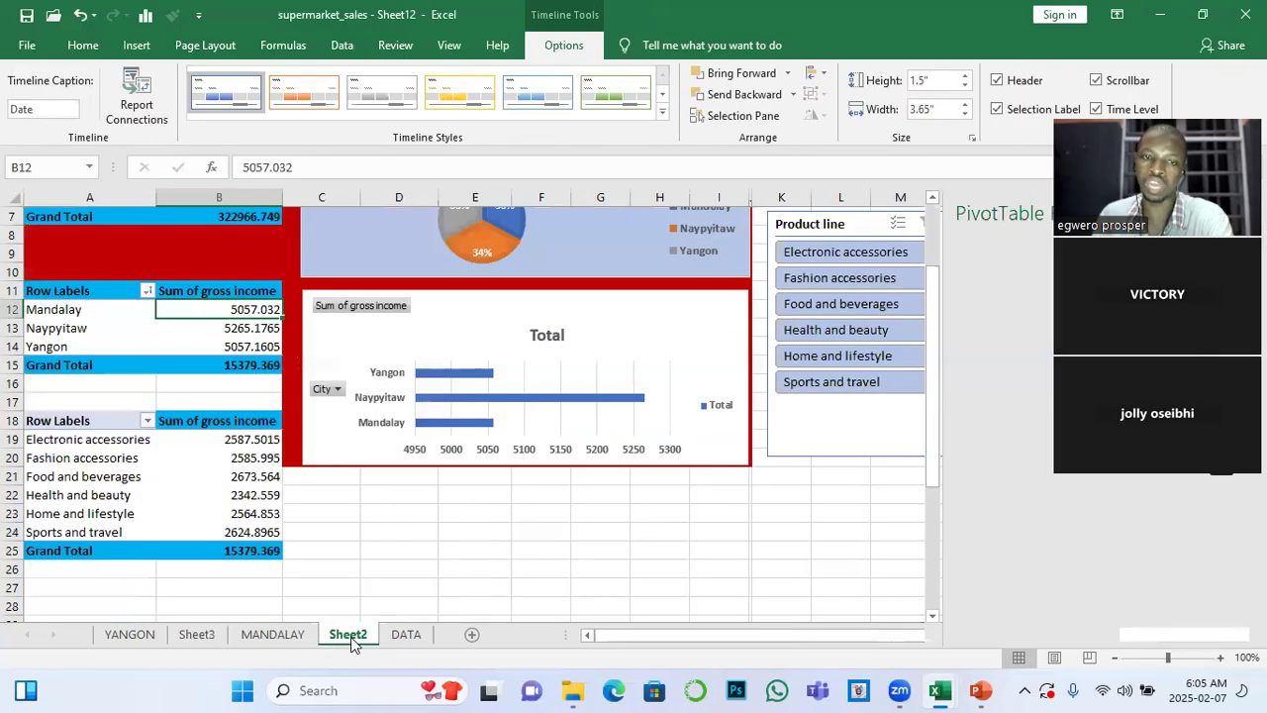
click(218, 637)
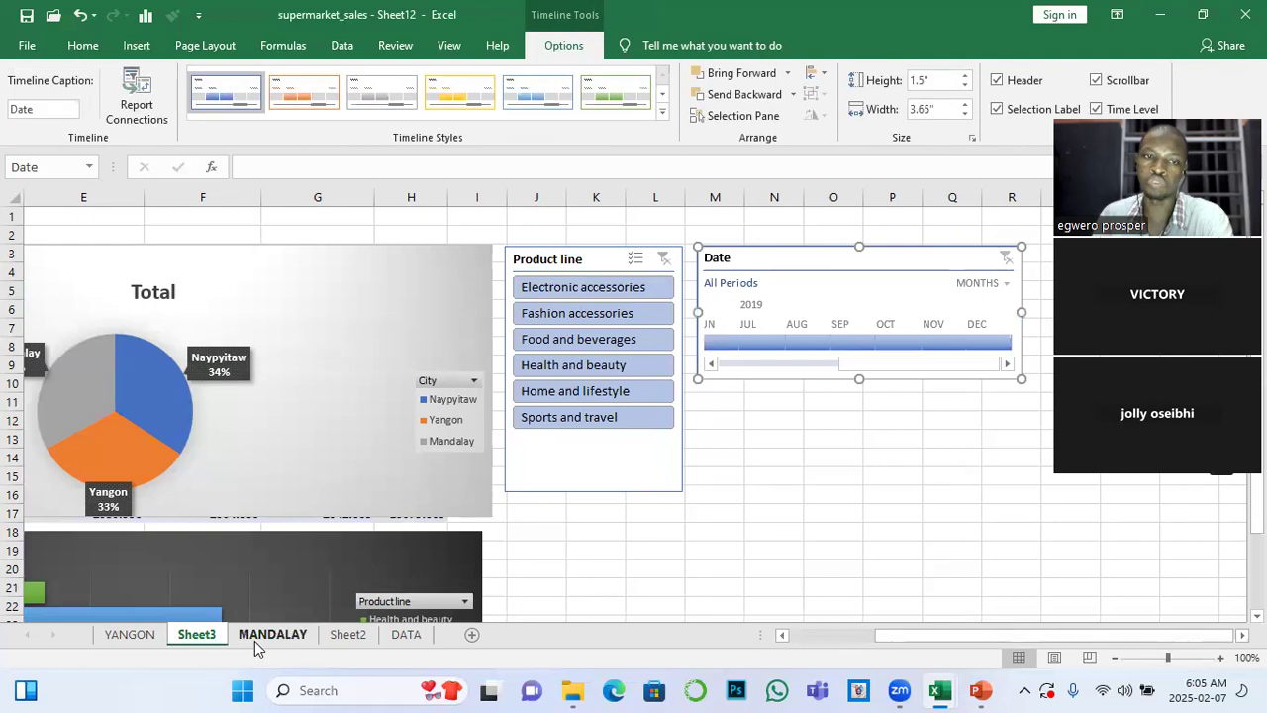
click(267, 639)
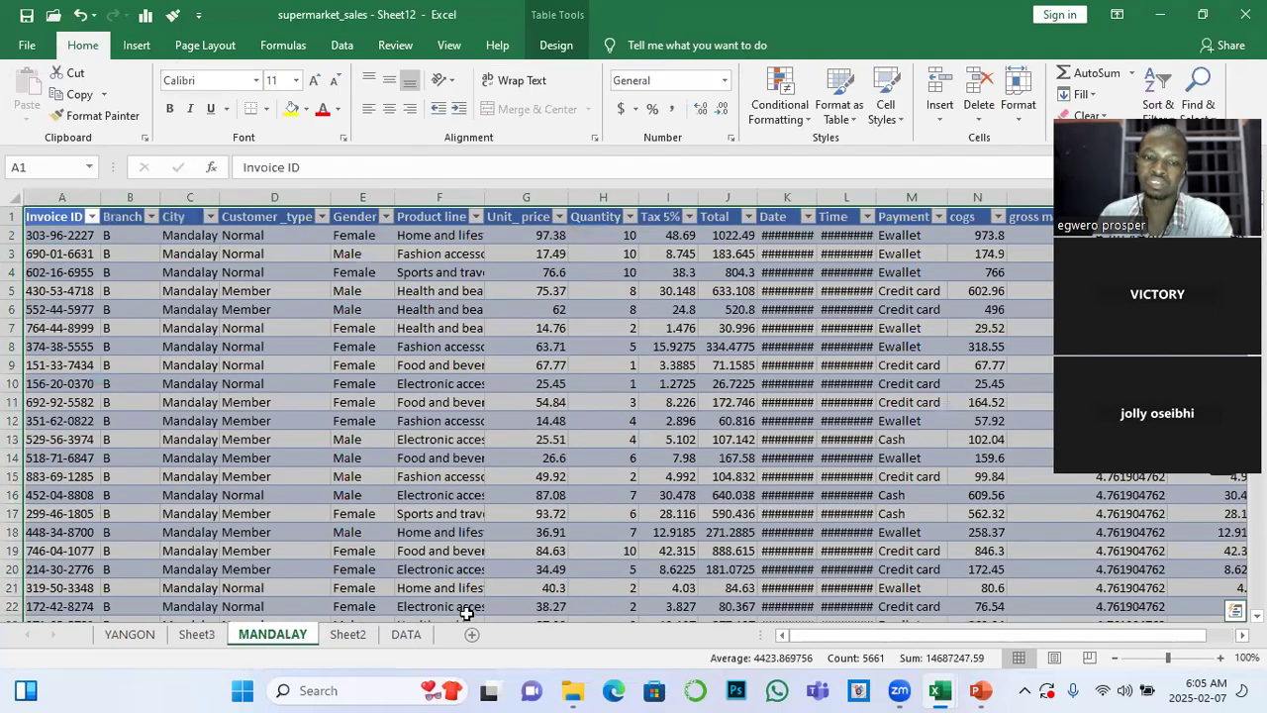
click(413, 635)
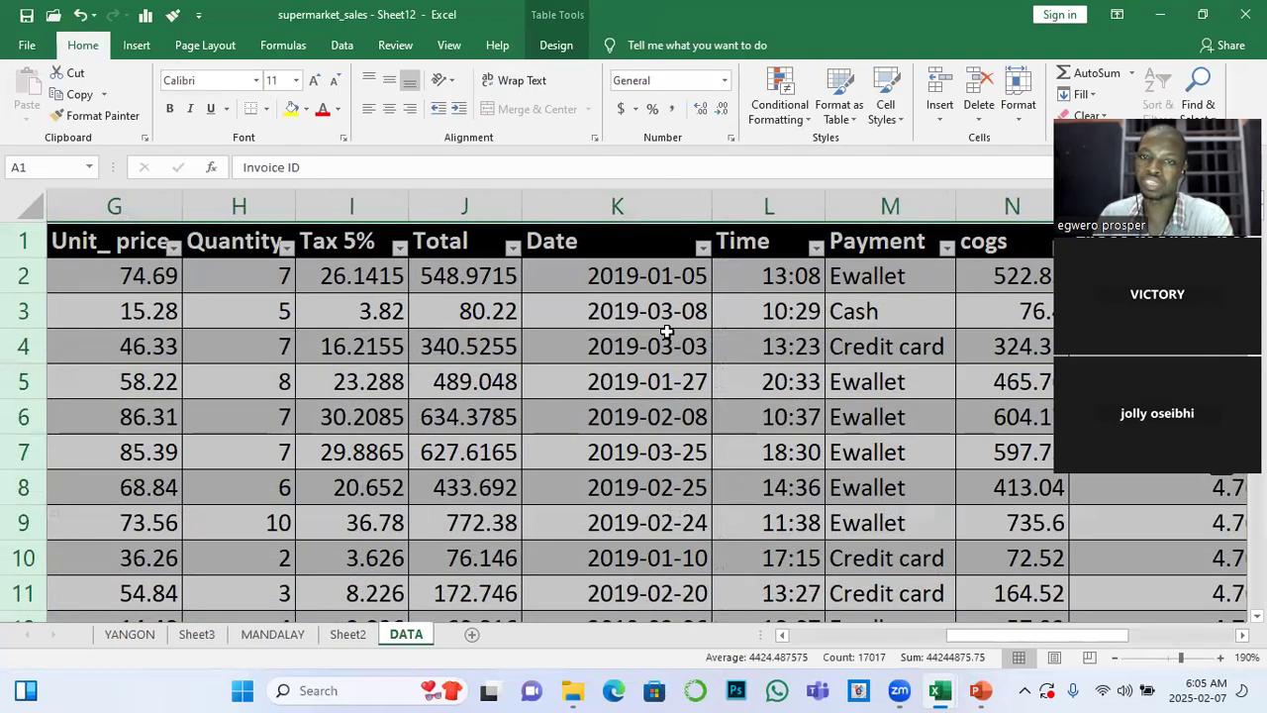
scroll(667, 331, down, 6)
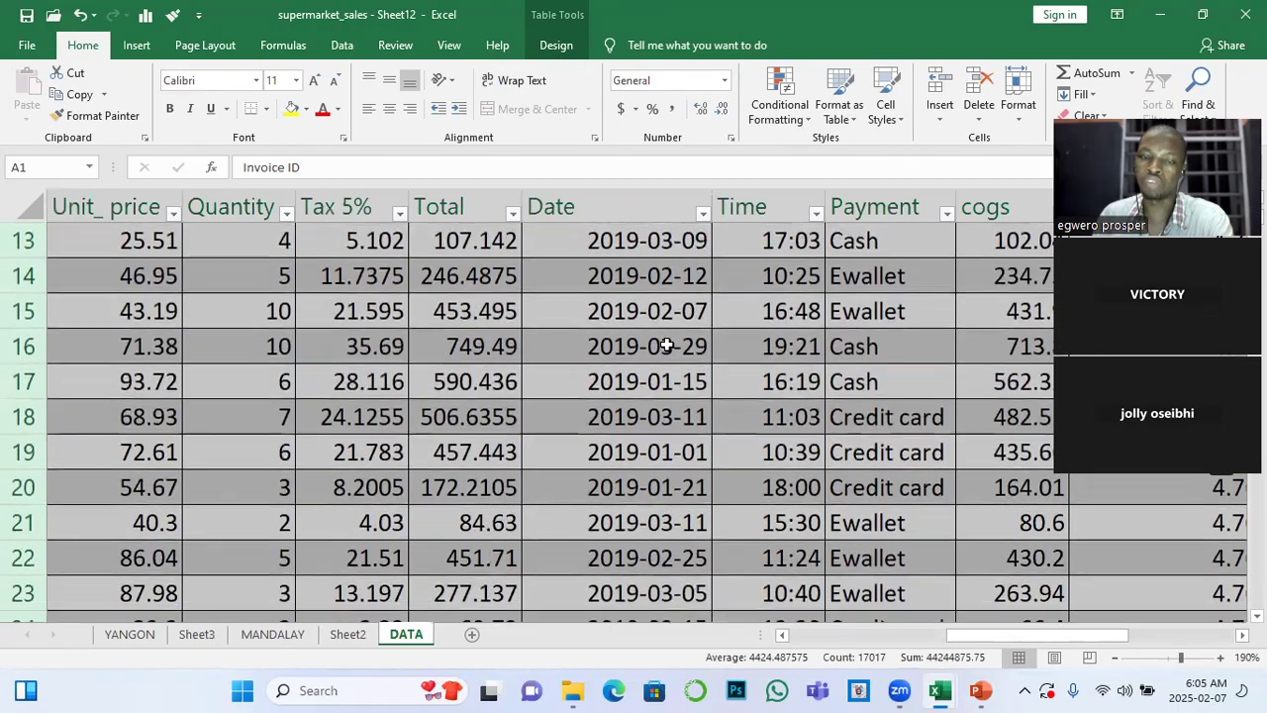
scroll(667, 345, down, 1)
scroll(719, 438, up, 3)
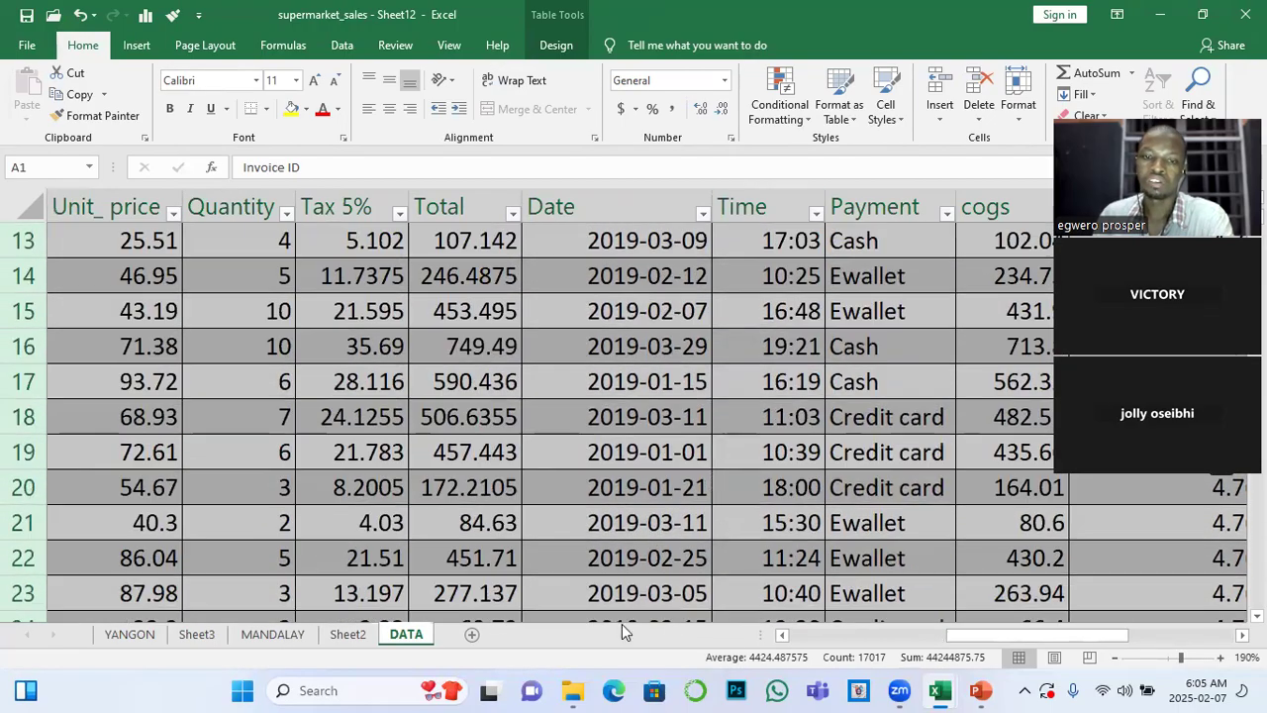
Review the slicers on Sheet2 and the MANDALAY records, and return to Sheet3
click(347, 634)
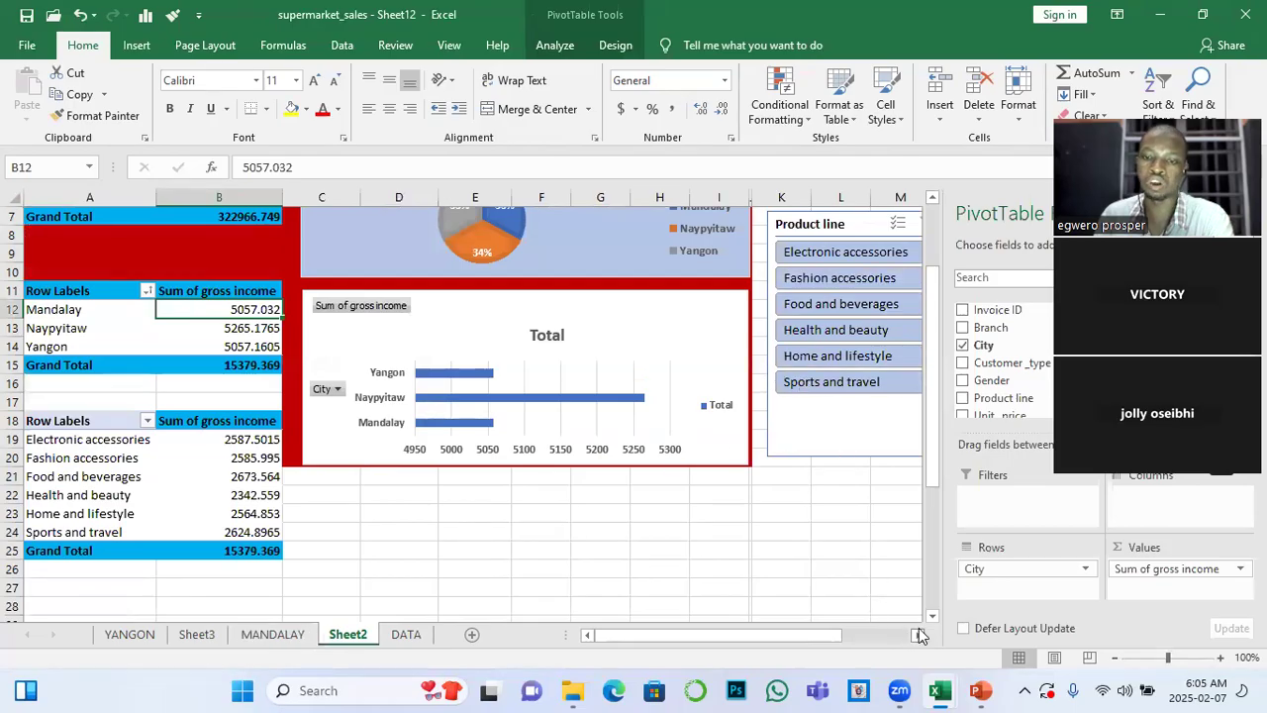
click(918, 635)
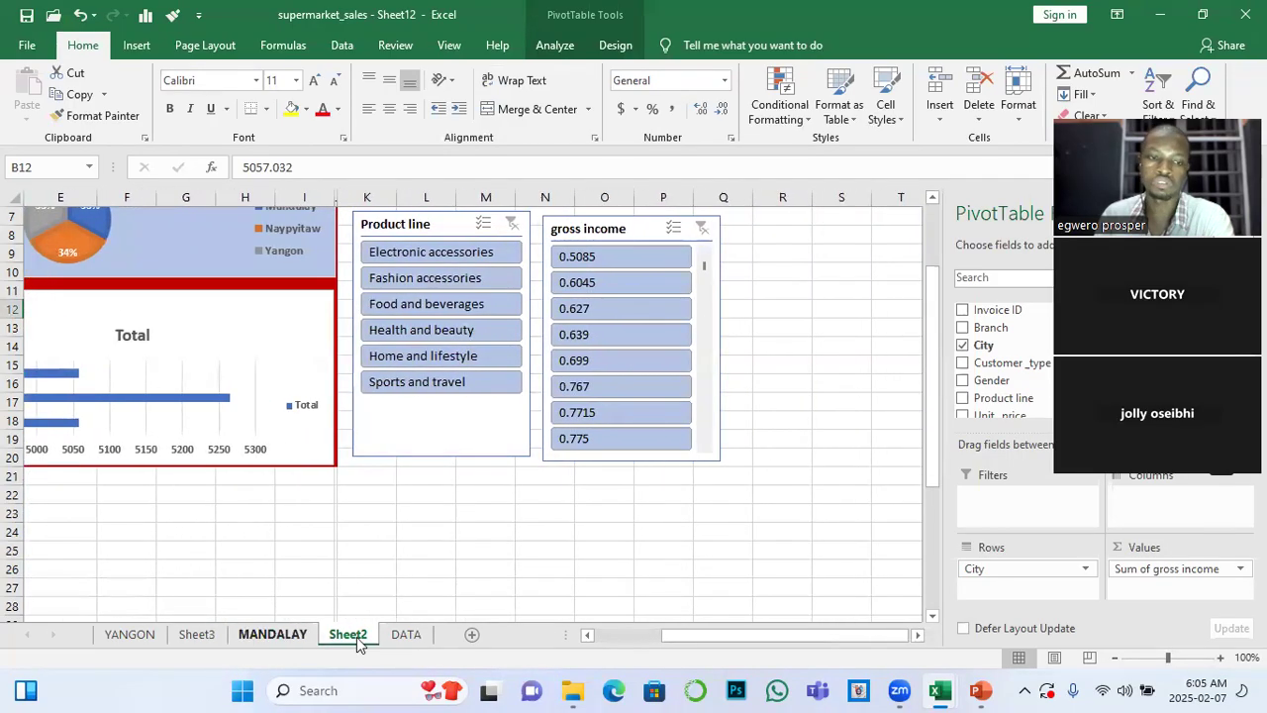
click(406, 635)
key(ctrl+Page_Up)
click(297, 637)
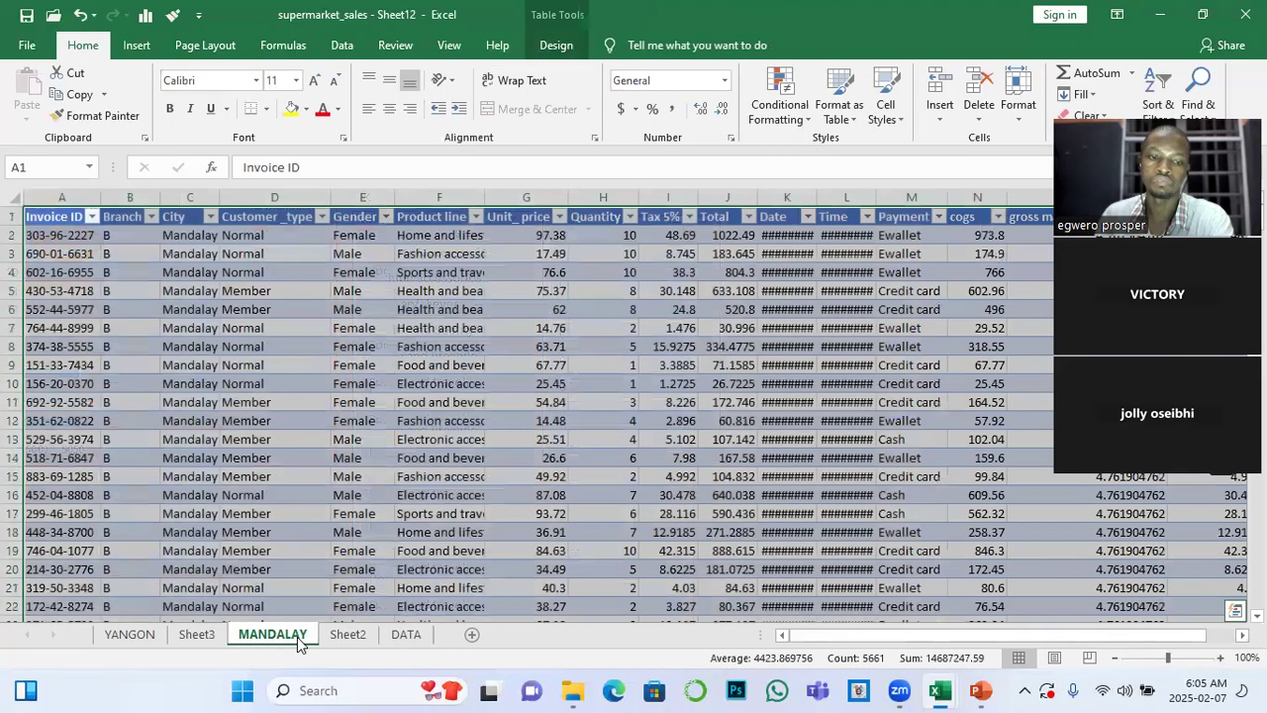
click(198, 635)
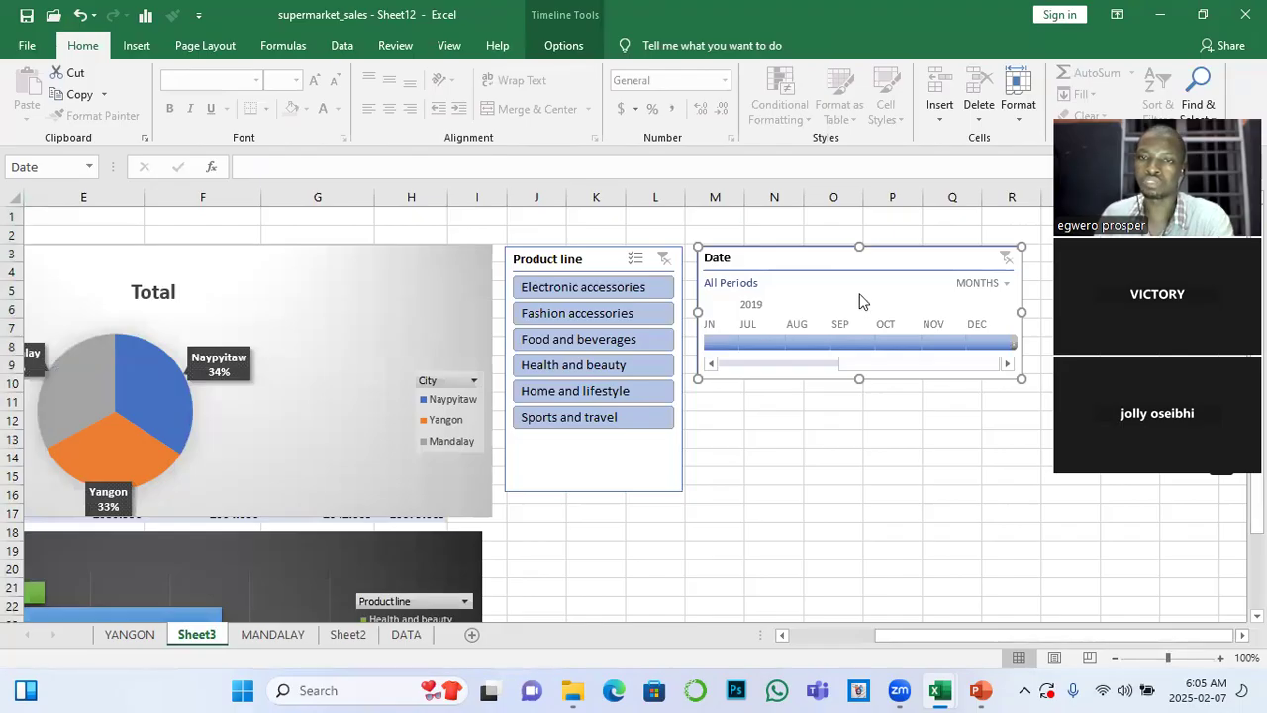
Set the Date timeline's time level to years, test filtering by 2019, and clear the filter
click(1007, 284)
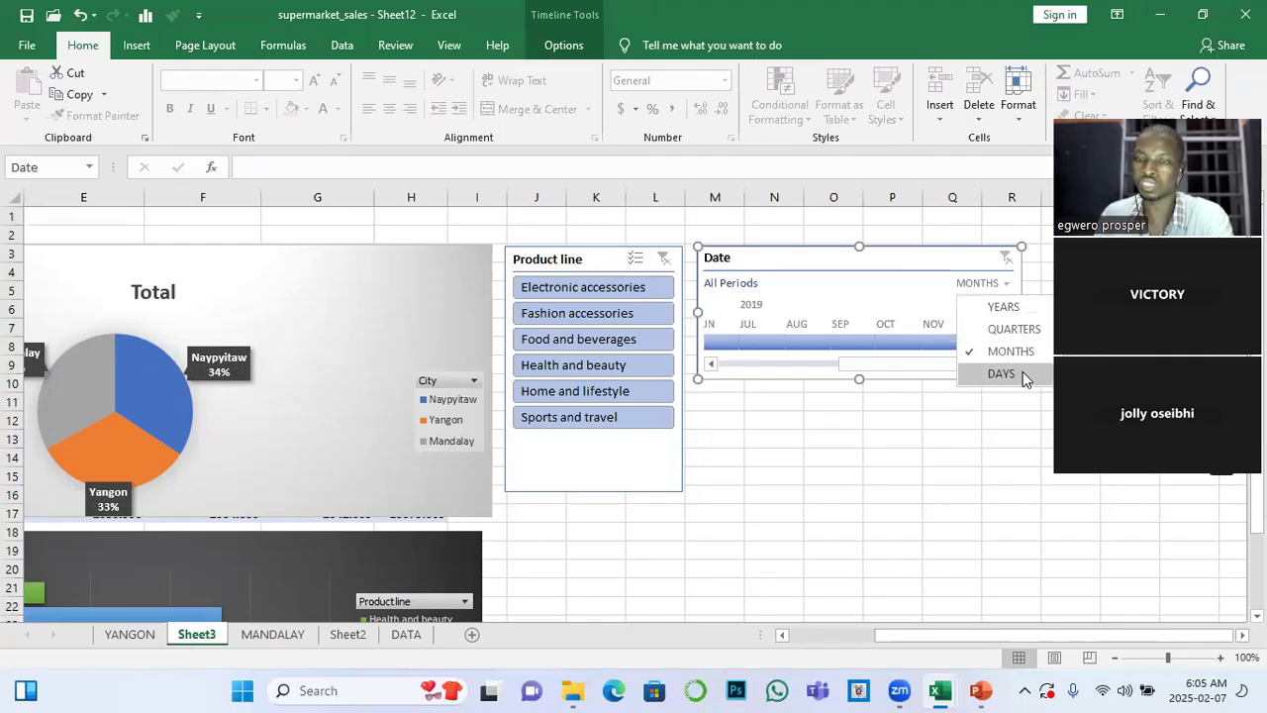
click(1003, 307)
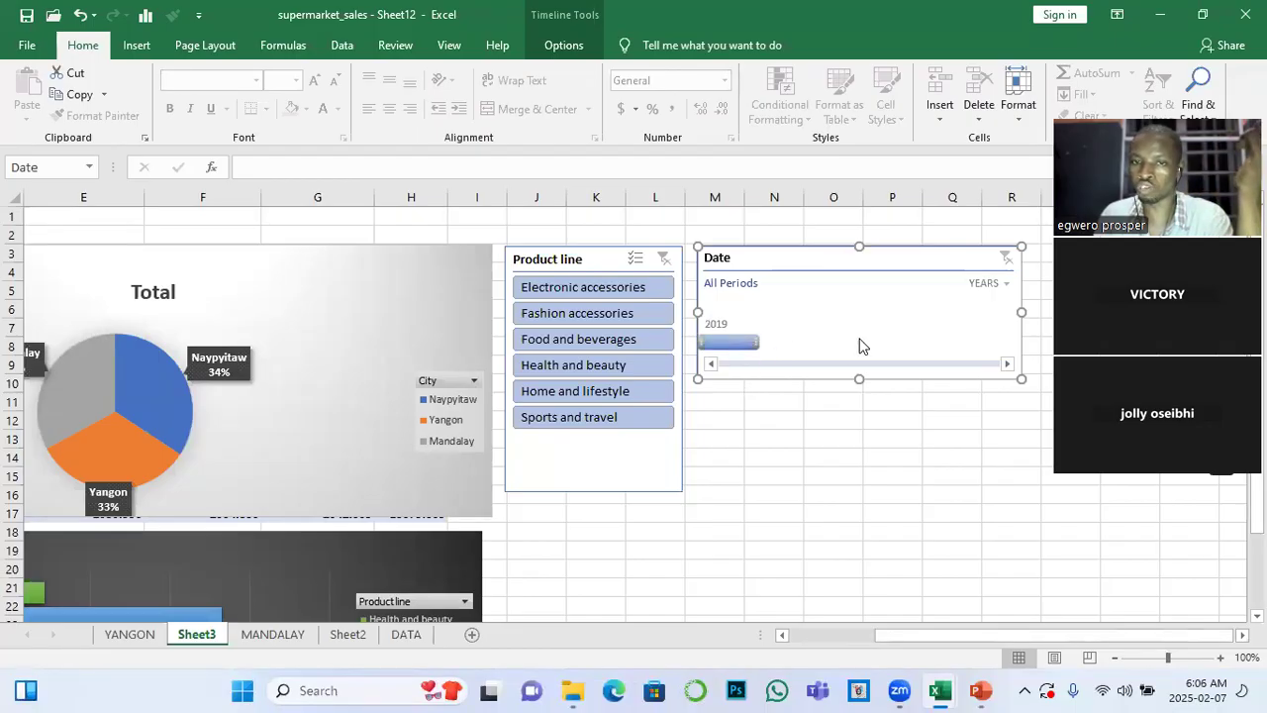
click(719, 343)
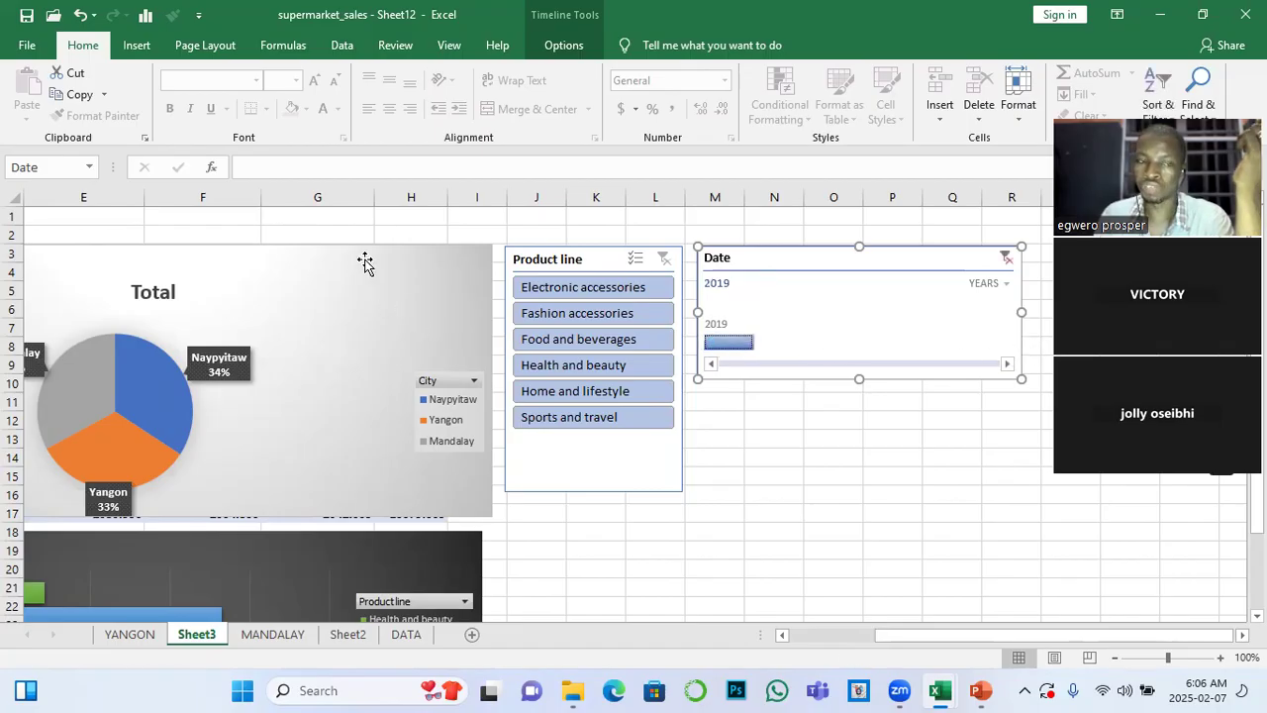
mouse_move(968, 630)
mouse_down()
mouse_move(875, 634)
mouse_move(987, 620)
mouse_up()
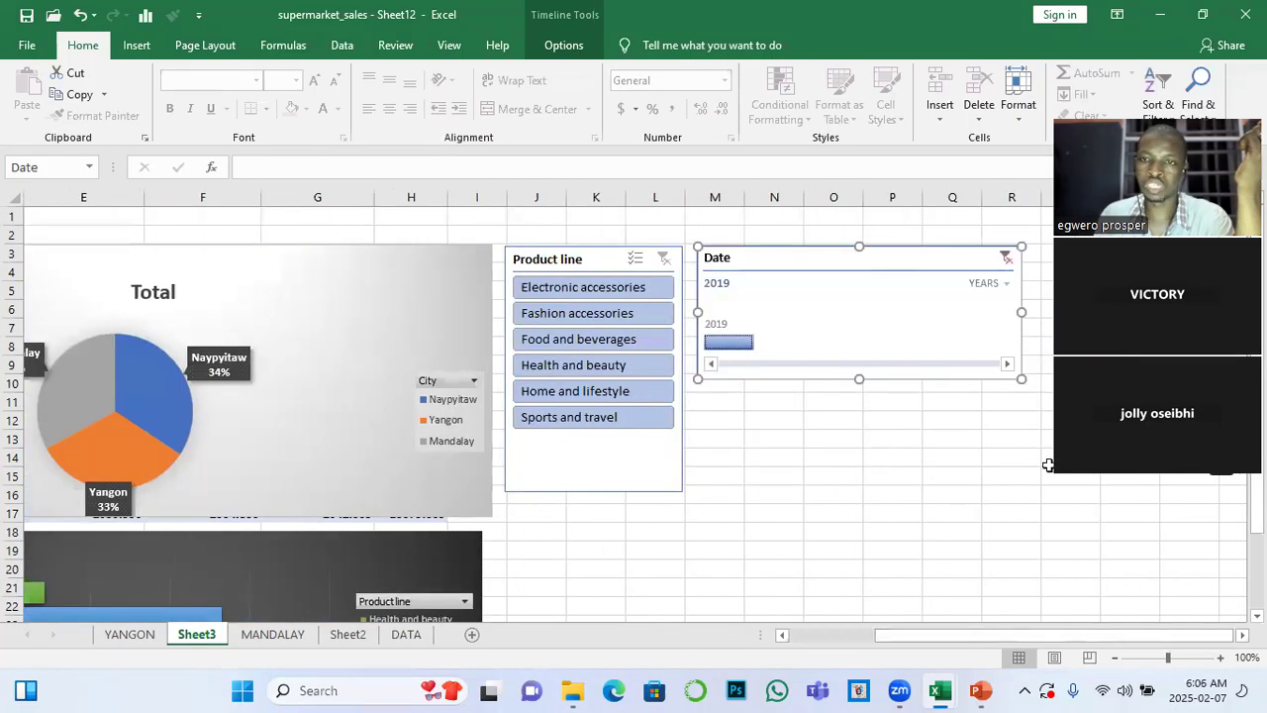
click(1006, 258)
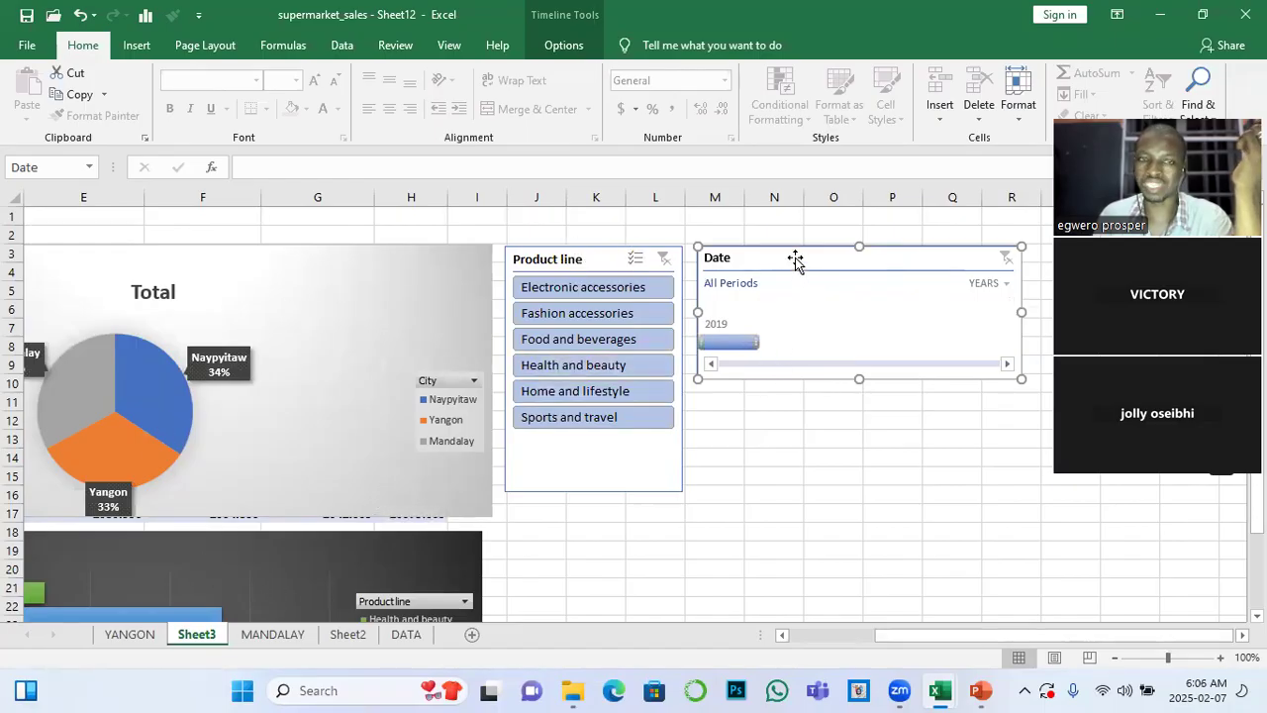
Connect the Date timeline to PivotTable6, PivotTable7 and PivotTable8 on Sheet3 as well
click(563, 45)
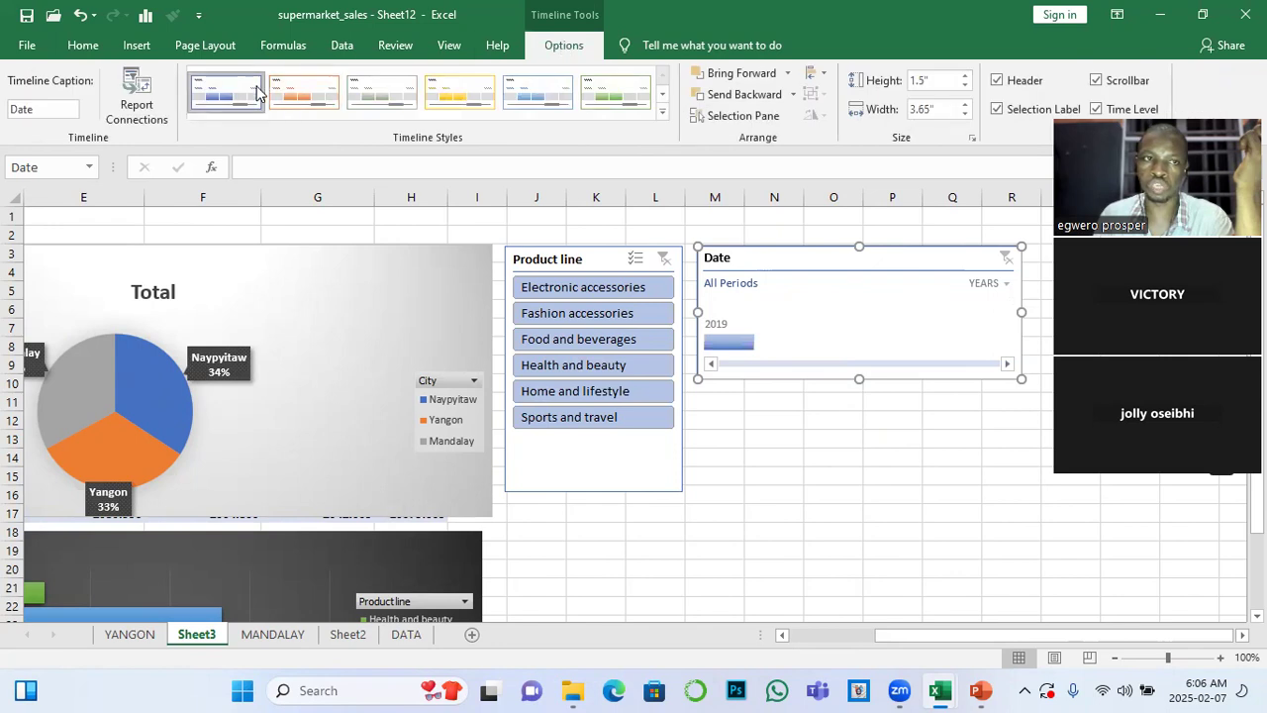
click(137, 104)
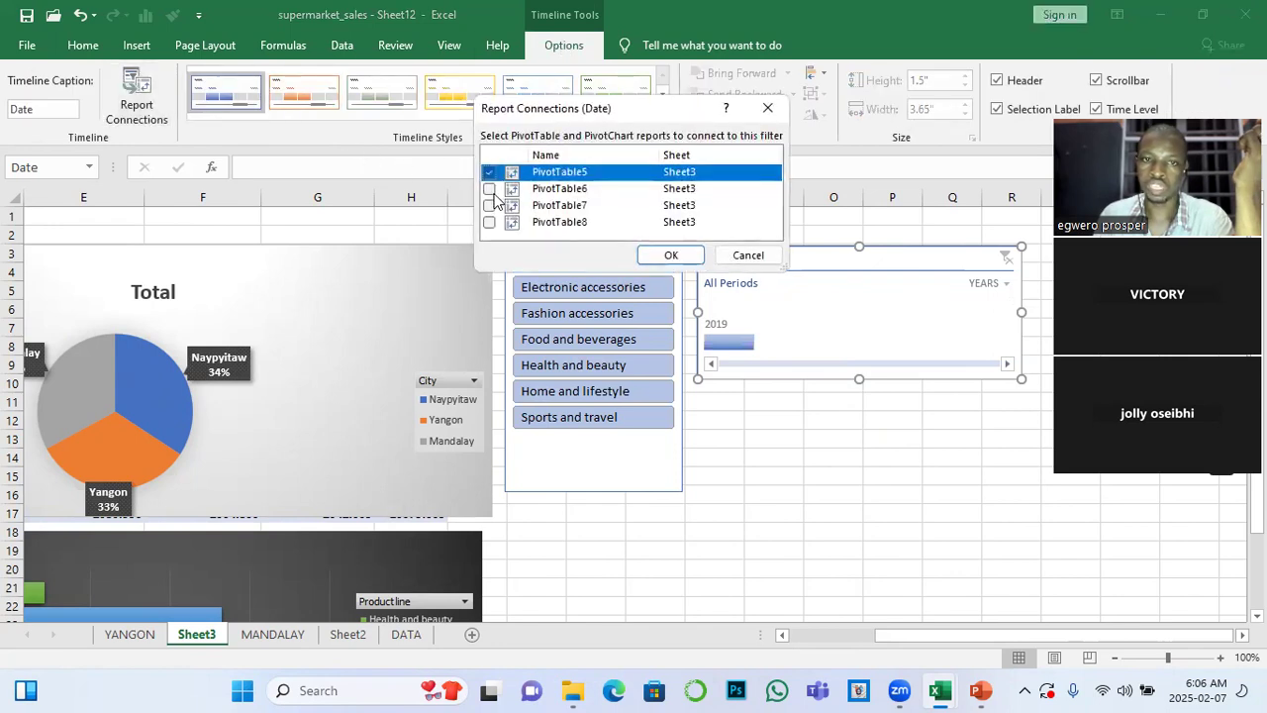
click(489, 189)
click(489, 205)
click(490, 223)
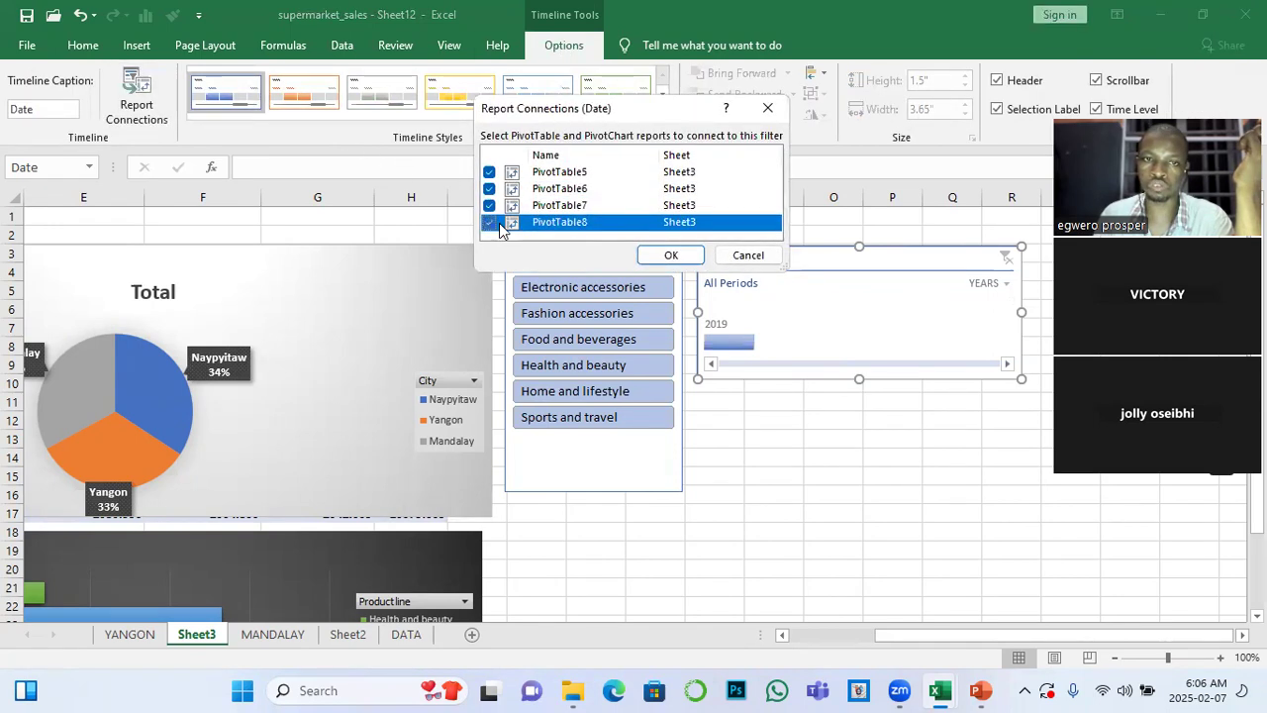
click(670, 255)
Filter the Date timeline to 2019 and move it over the Total pie chart, closer to the PivotTables
click(723, 346)
drag(987, 641, 917, 636)
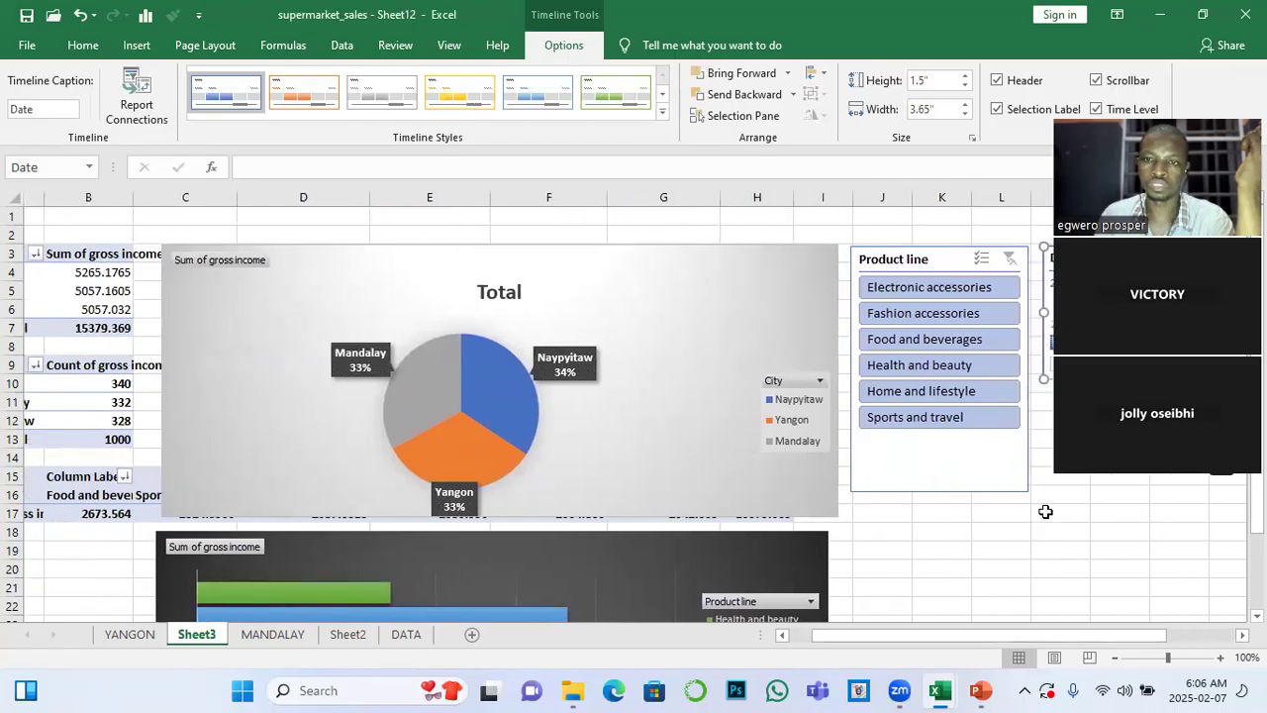
drag(1030, 280, 481, 286)
drag(918, 642, 871, 636)
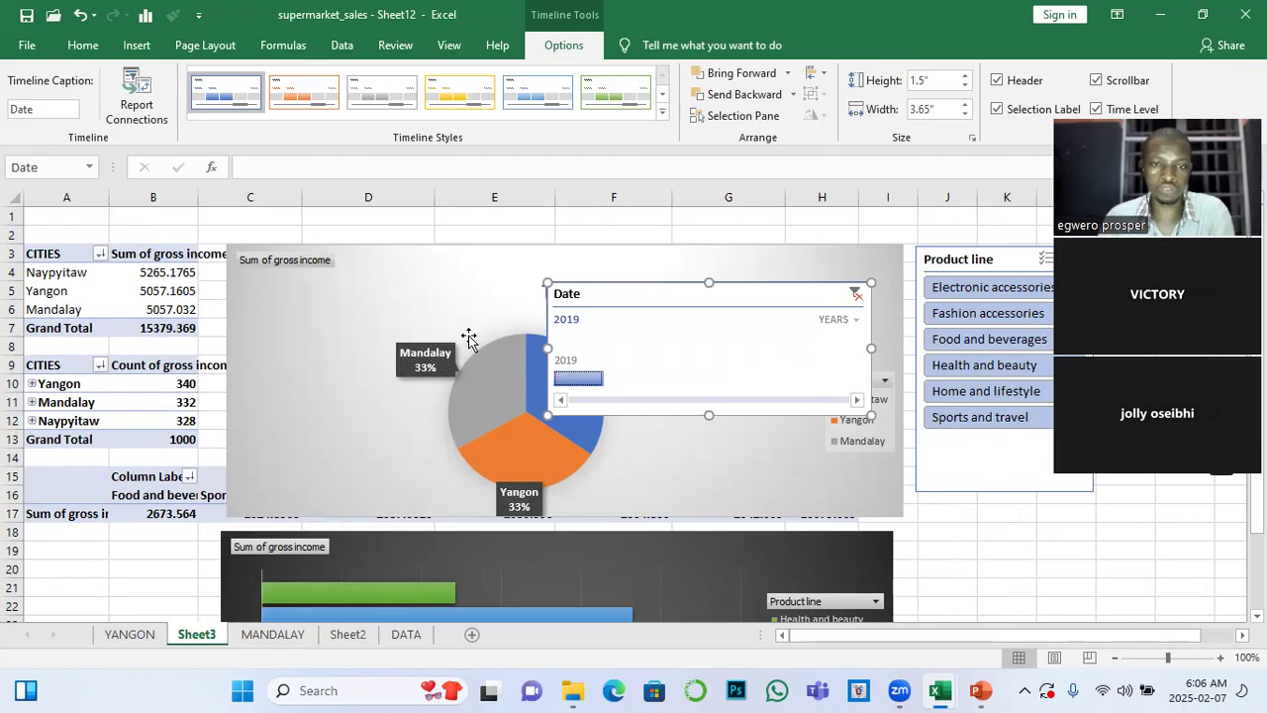
Set the Date timeline's time level to quarters and test filtering by each 2019 quarter from Q1 to Q4
click(849, 323)
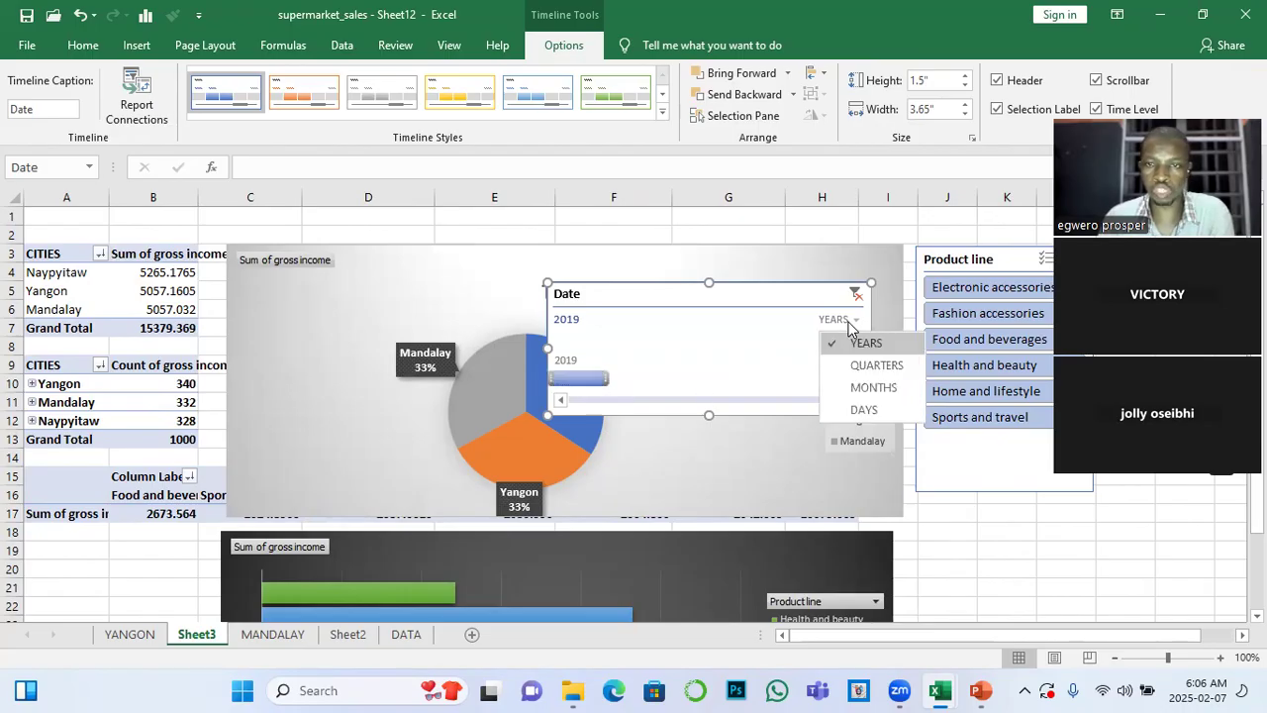
click(866, 371)
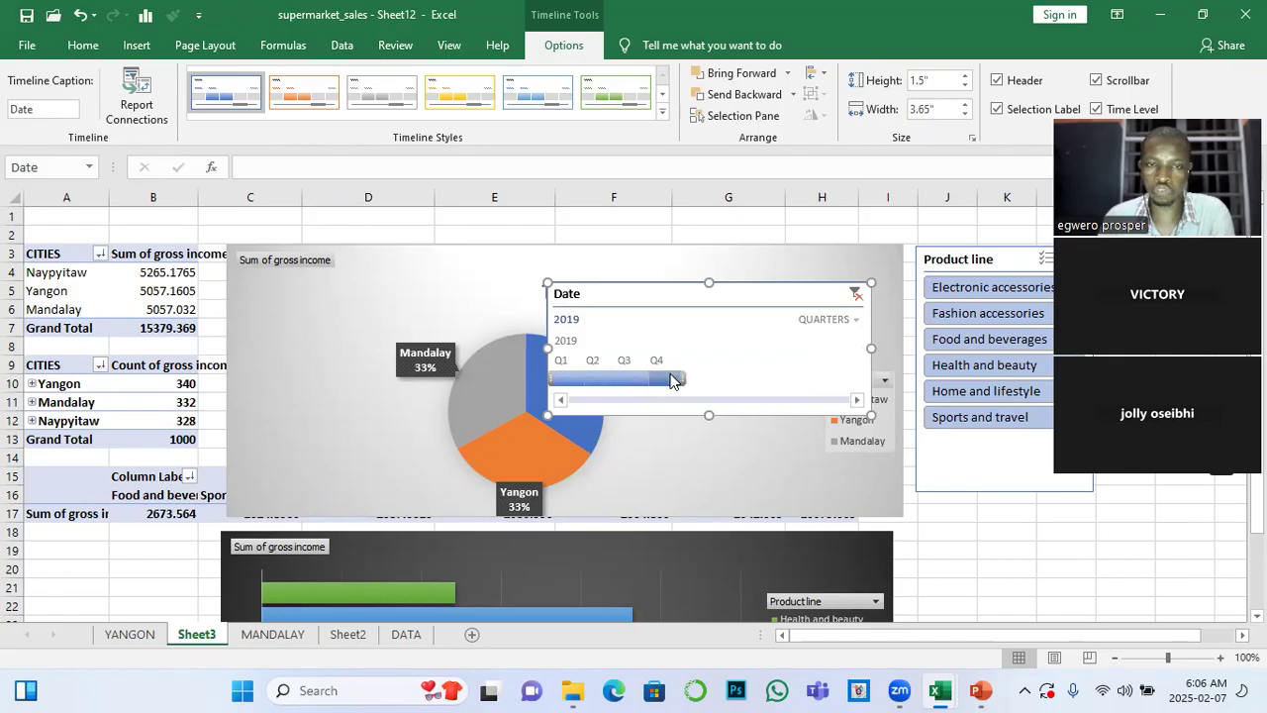
click(570, 380)
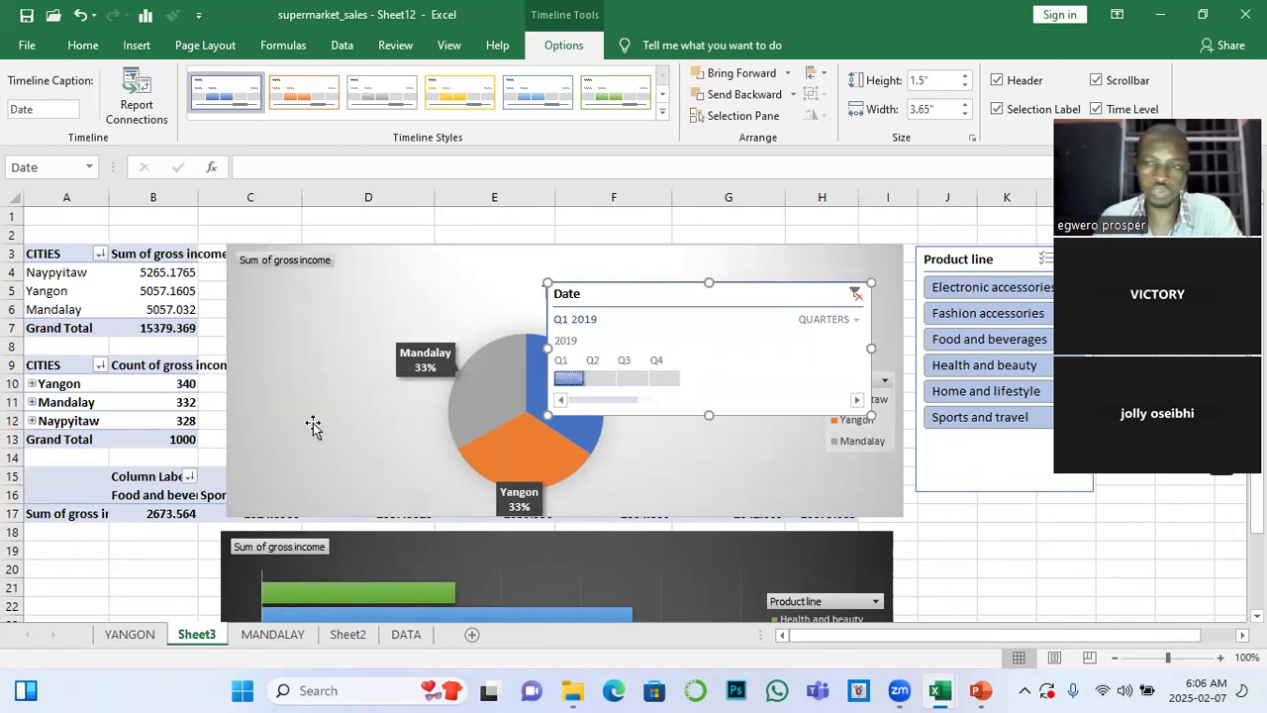
drag(587, 382, 603, 379)
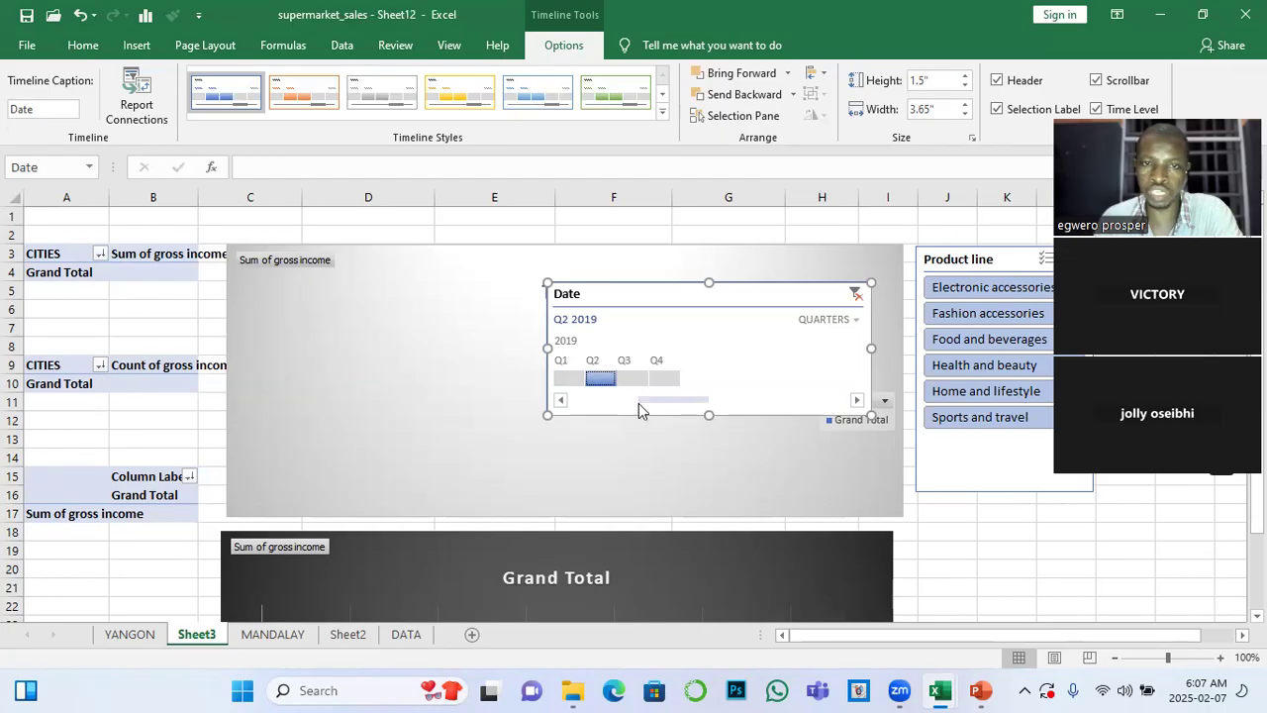
click(630, 380)
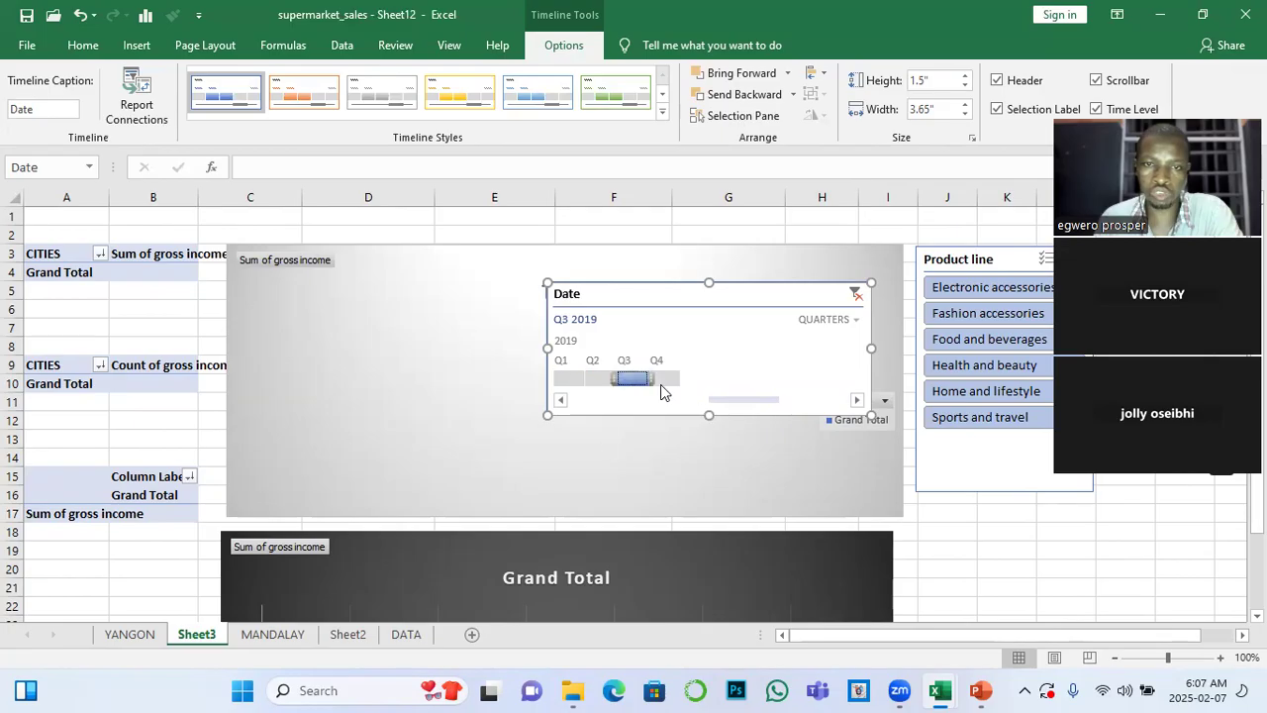
click(664, 381)
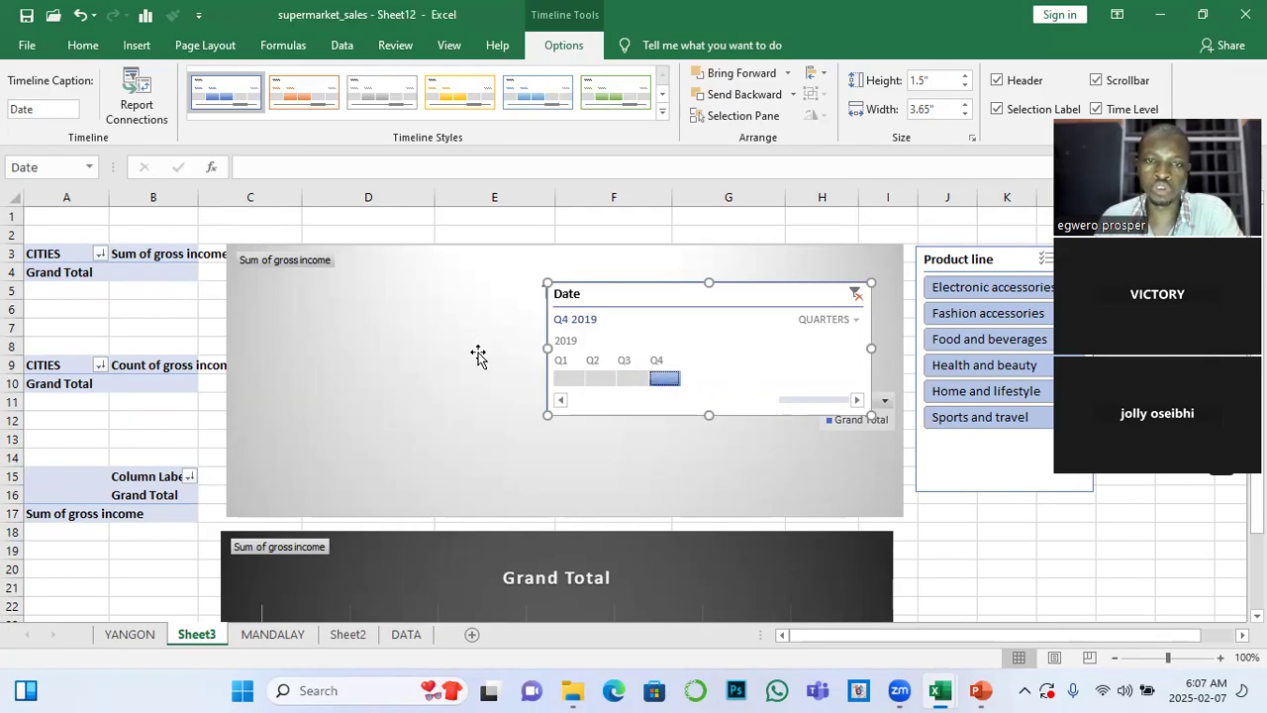
Compare the Q1 and Q2 2019 filters on the Date timeline again, and clear its filter to show all periods
click(565, 385)
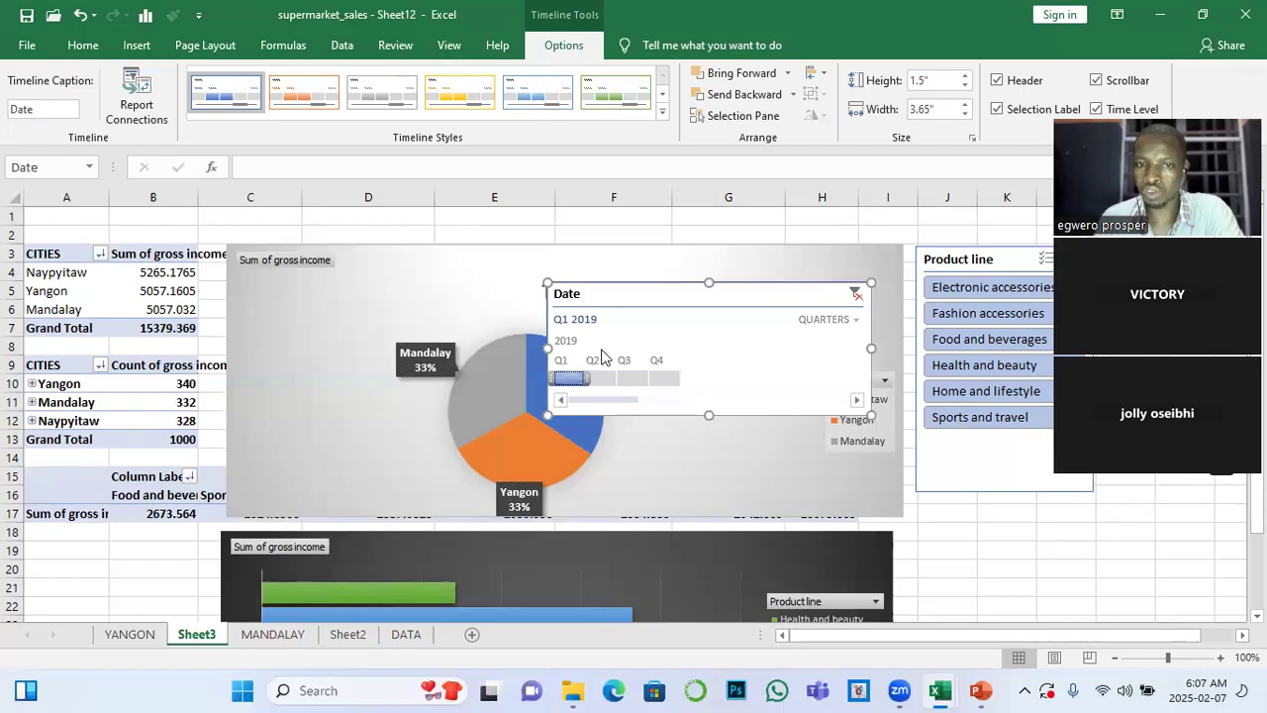
click(605, 378)
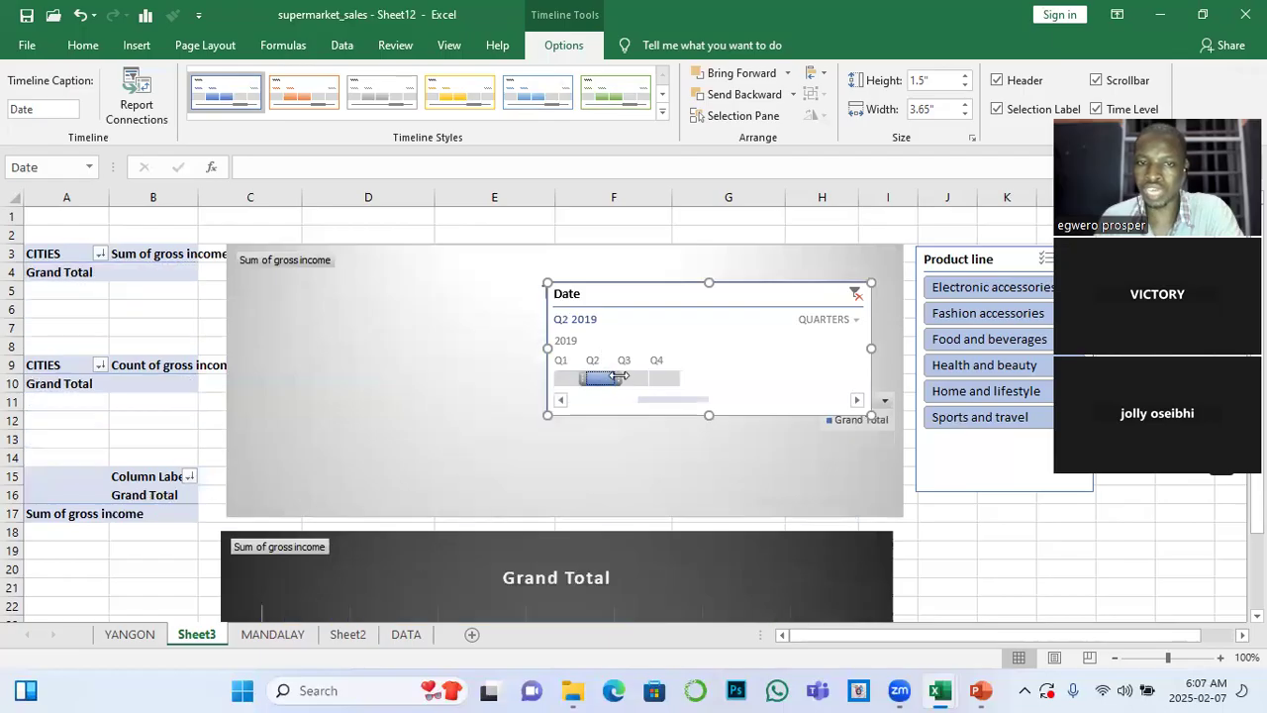
click(569, 379)
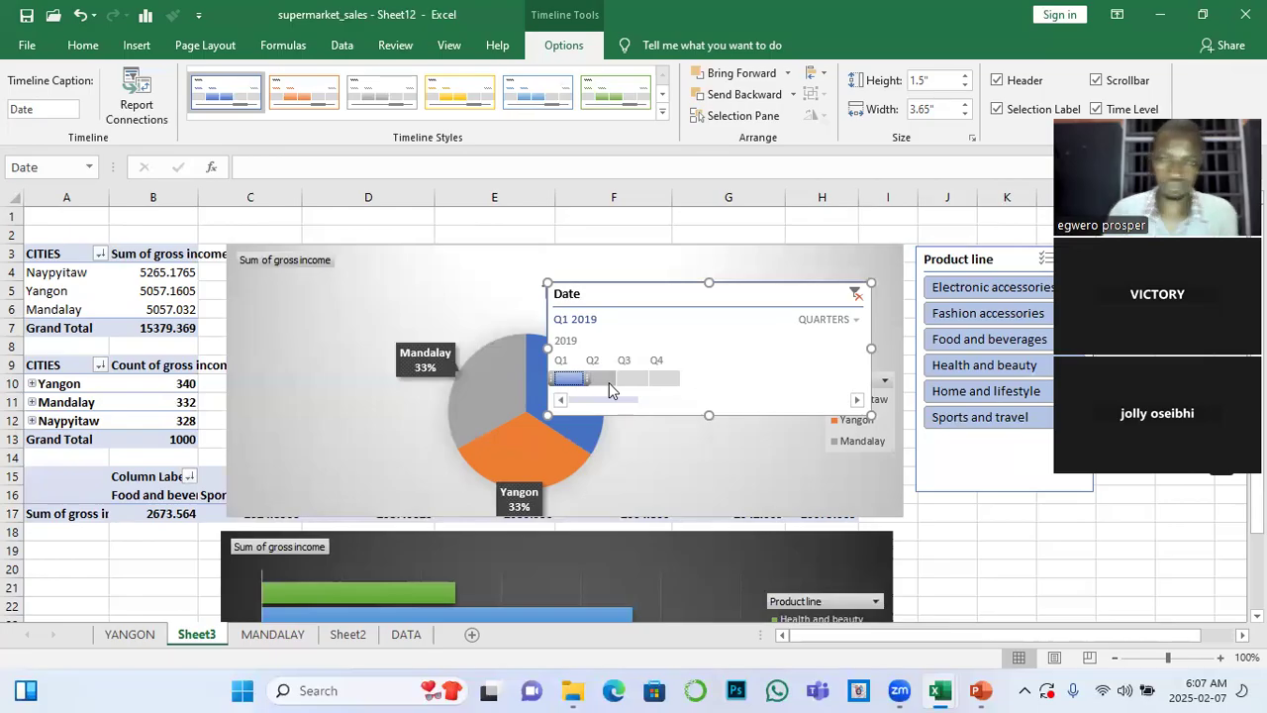
click(858, 299)
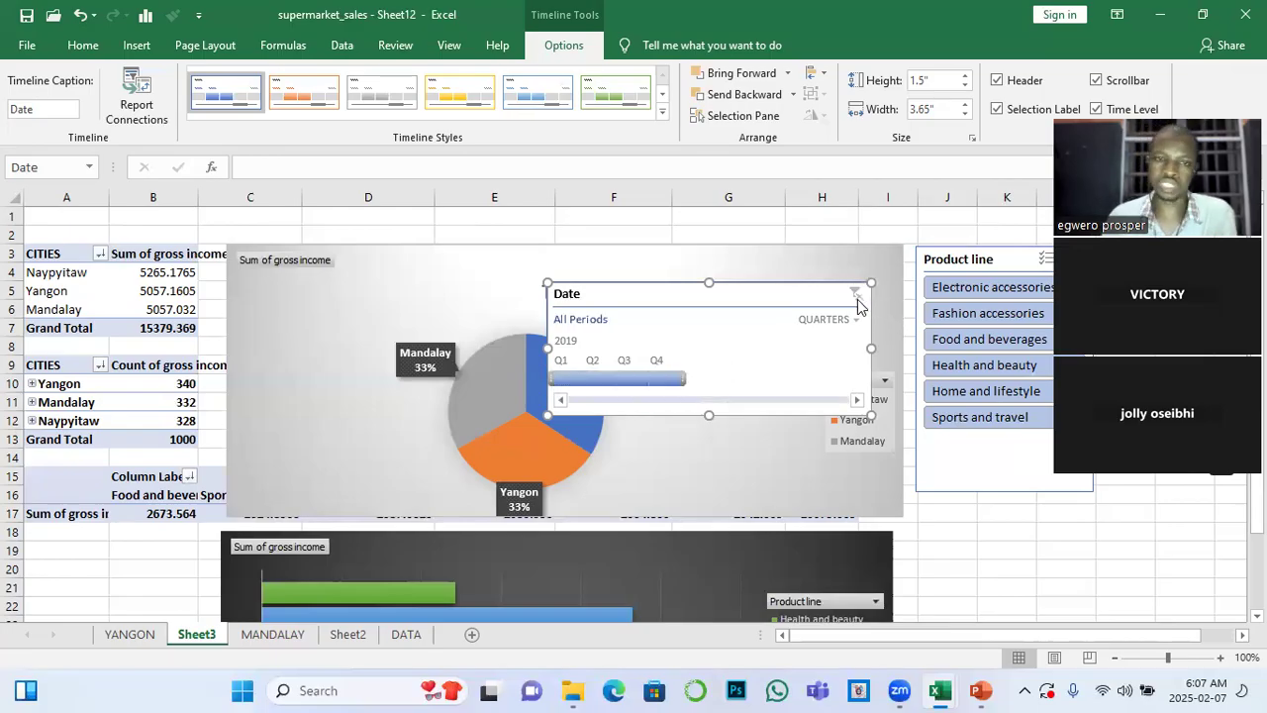
Move the Date timeline directly below the Product line slicer's buttons and narrow it to about 1.97" to match the slicer's width
drag(639, 297, 1008, 457)
scroll(634, 406, right, 2)
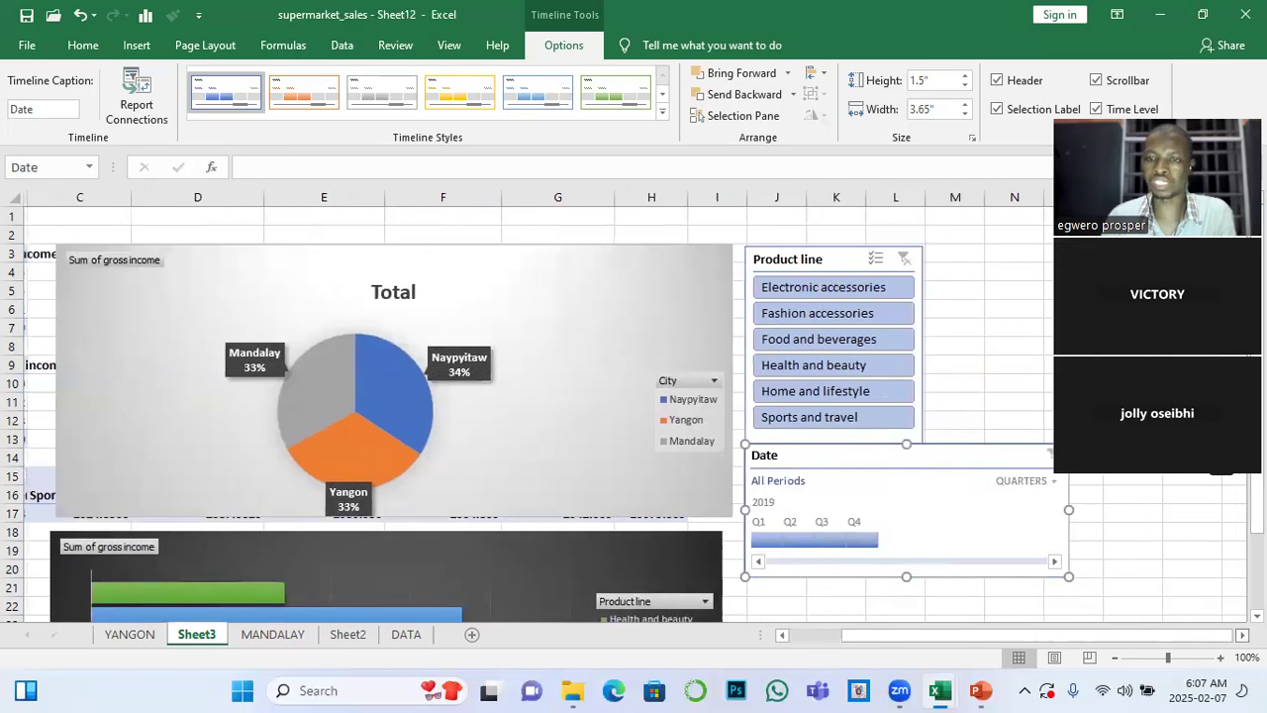
drag(1065, 510, 916, 504)
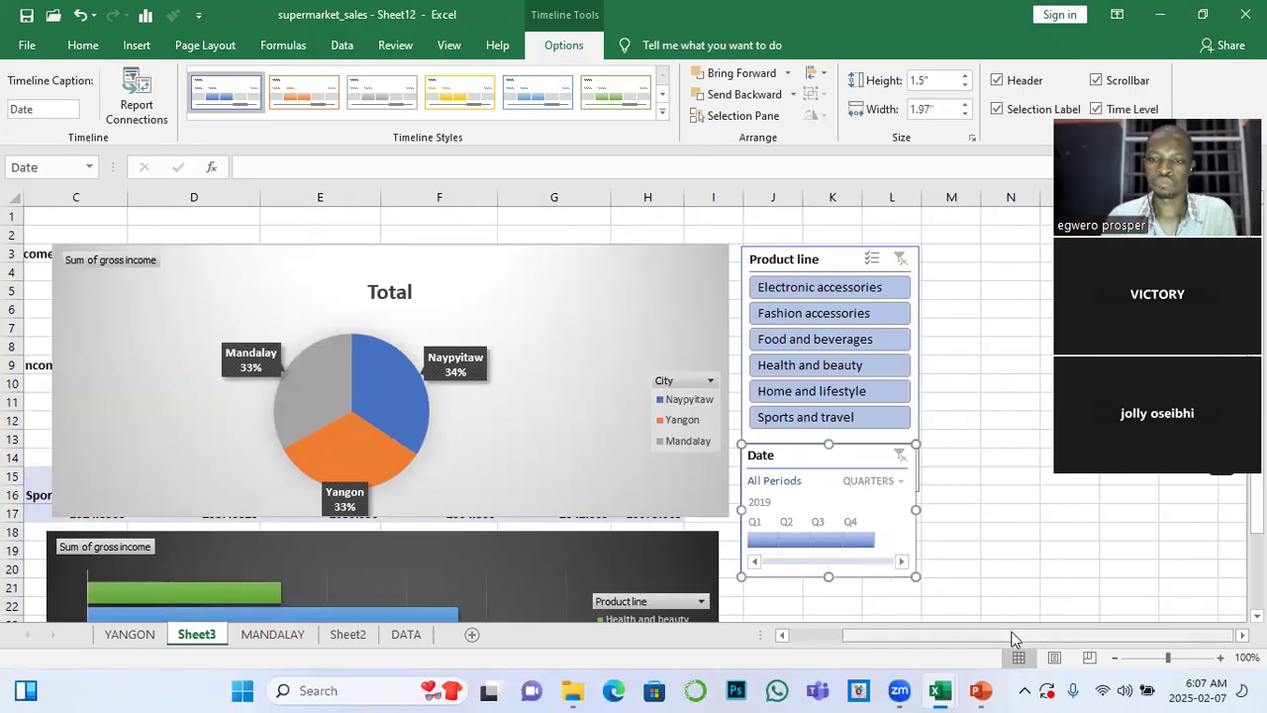
drag(1015, 634, 931, 635)
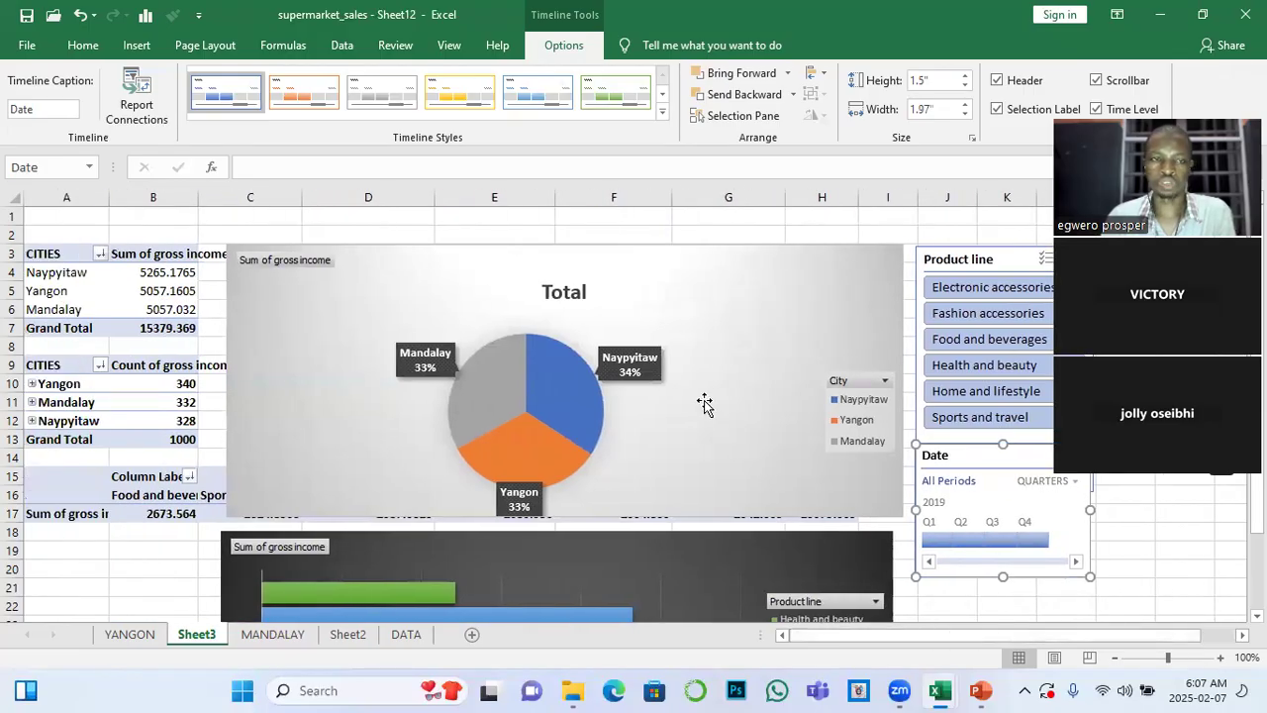